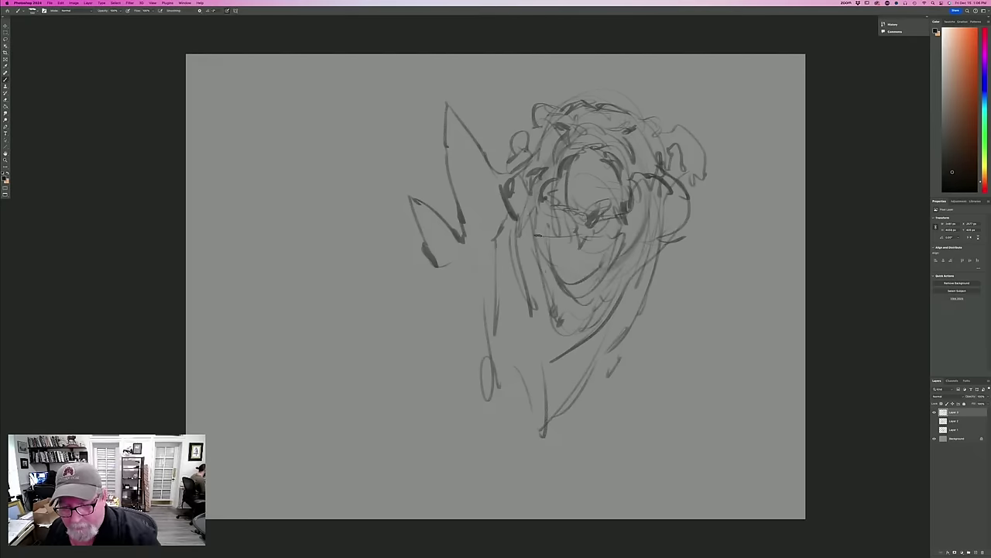
# Sketch the creature's long tapering neck and chest with converging strokes running down from the open-mouthed head.
pyautogui.moveTo(536, 232); pyautogui.dragTo(574, 314)
pyautogui.moveTo(633, 283); pyautogui.dragTo(565, 387)
pyautogui.moveTo(619, 324); pyautogui.dragTo(536, 483)
pyautogui.moveTo(524, 316); pyautogui.dragTo(511, 372)
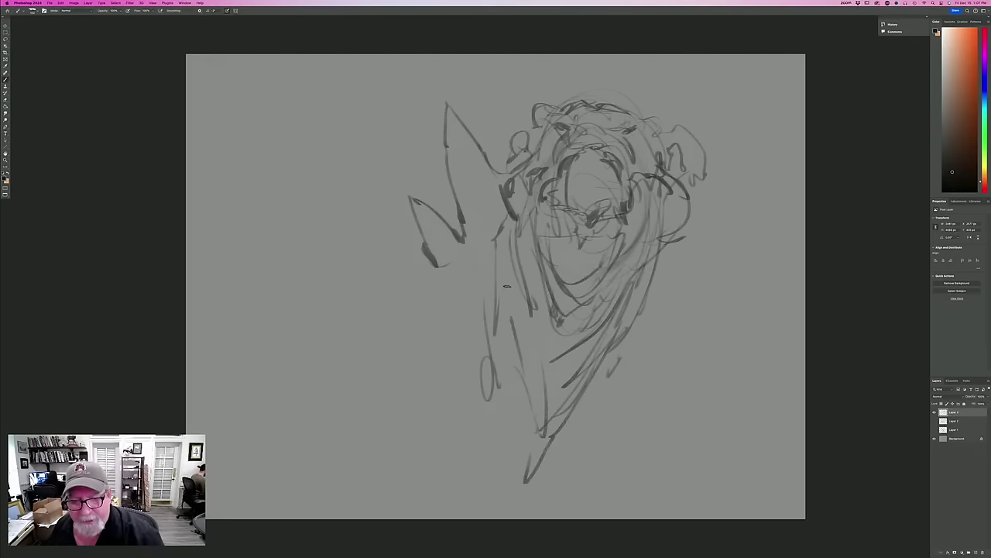
pyautogui.moveTo(505, 221); pyautogui.dragTo(517, 434)
pyautogui.moveTo(480, 329)
pyautogui.mouseDown()
pyautogui.moveTo(519, 426)
pyautogui.moveTo(529, 500)
pyautogui.mouseUp()
pyautogui.moveTo(473, 324)
pyautogui.mouseDown()
pyautogui.moveTo(503, 406)
pyautogui.moveTo(474, 372)
pyautogui.moveTo(541, 457)
pyautogui.mouseUp()
# Rough in the large pointed wing shapes and the long sweeping curves of the body beside the neck.
pyautogui.moveTo(419, 255)
pyautogui.mouseDown()
pyautogui.moveTo(288, 175)
pyautogui.moveTo(269, 186)
pyautogui.moveTo(332, 300)
pyautogui.moveTo(278, 194)
pyautogui.moveTo(409, 285)
pyautogui.moveTo(395, 206)
pyautogui.moveTo(409, 267)
pyautogui.mouseUp()
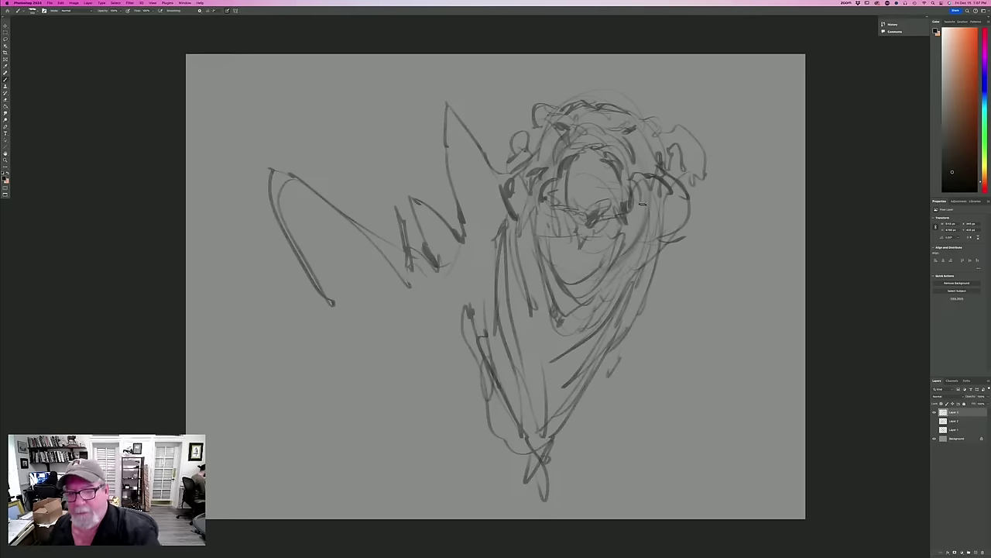
pyautogui.moveTo(602, 391)
pyautogui.mouseDown()
pyautogui.moveTo(550, 466)
pyautogui.moveTo(489, 436)
pyautogui.moveTo(403, 341)
pyautogui.moveTo(279, 315)
pyautogui.moveTo(487, 474)
pyautogui.mouseUp()
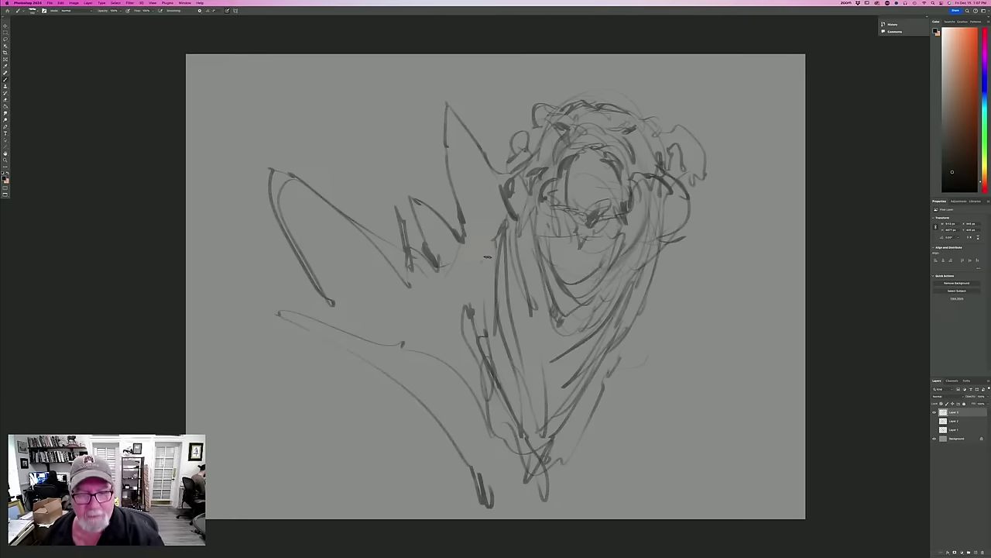
pyautogui.moveTo(486, 258)
pyautogui.mouseDown()
pyautogui.moveTo(442, 289)
pyautogui.moveTo(415, 325)
pyautogui.moveTo(319, 336)
pyautogui.moveTo(307, 301)
pyautogui.moveTo(232, 280)
pyautogui.mouseUp()
pyautogui.moveTo(282, 321); pyautogui.dragTo(391, 443)
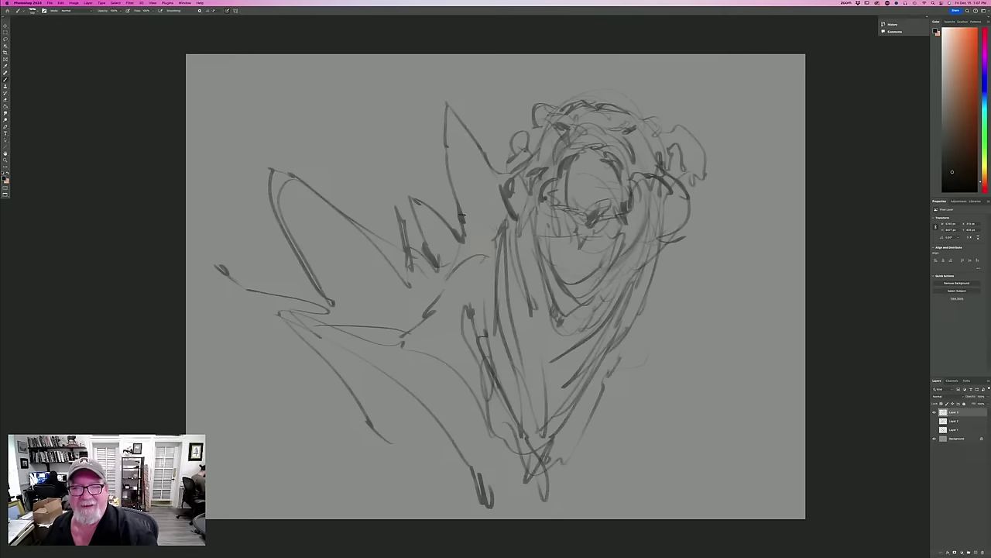
# Reinforce the tall spikes behind the neck with darker outlines and inner strokes.
pyautogui.moveTo(486, 237); pyautogui.dragTo(463, 186)
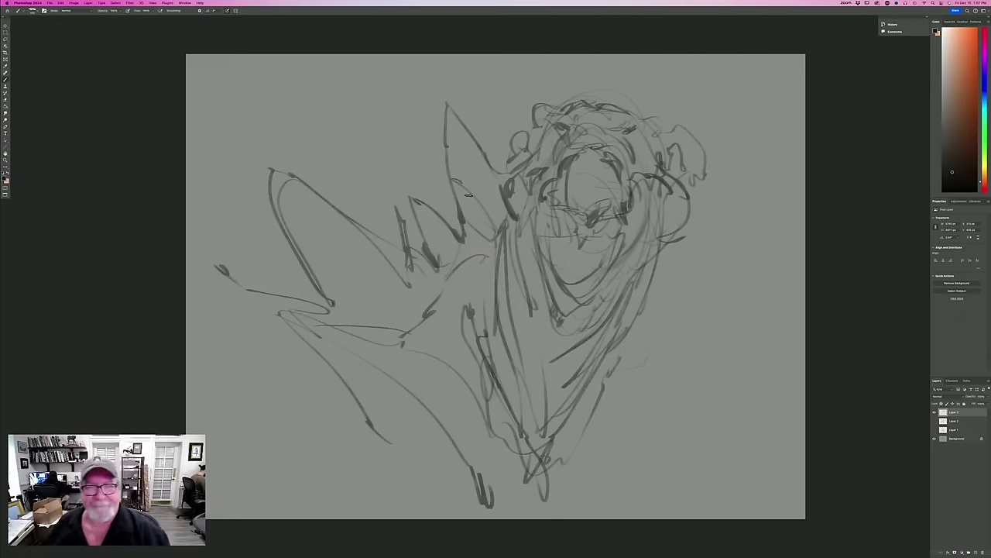
pyautogui.moveTo(467, 133); pyautogui.dragTo(440, 105)
pyautogui.moveTo(438, 137); pyautogui.dragTo(476, 251)
pyautogui.moveTo(446, 226); pyautogui.dragTo(404, 199)
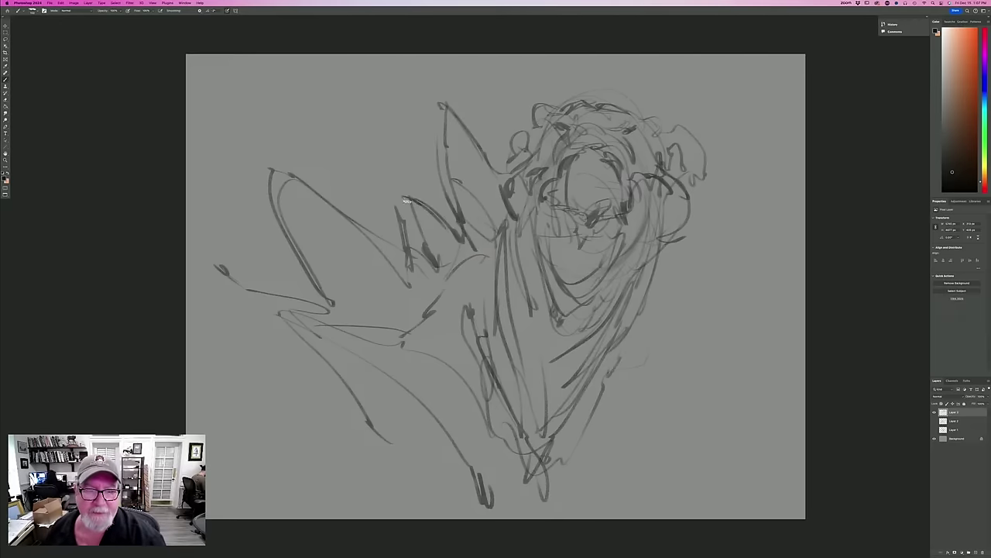
pyautogui.moveTo(424, 254); pyautogui.dragTo(436, 275)
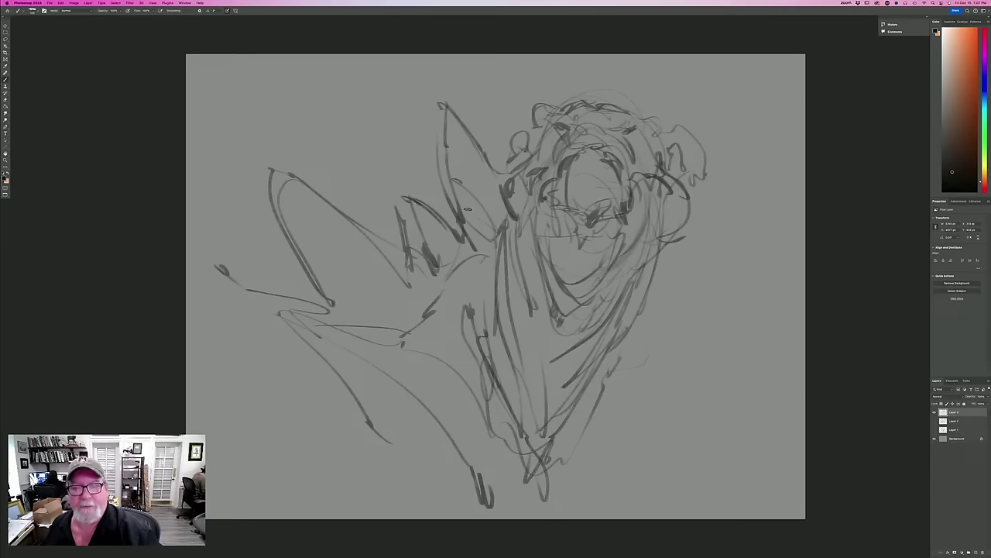
pyautogui.moveTo(468, 207); pyautogui.dragTo(463, 235)
# Scale the whole sketch down with Free Transform and reposition it nearer the middle of the canvas.
pyautogui.click(60, 2)
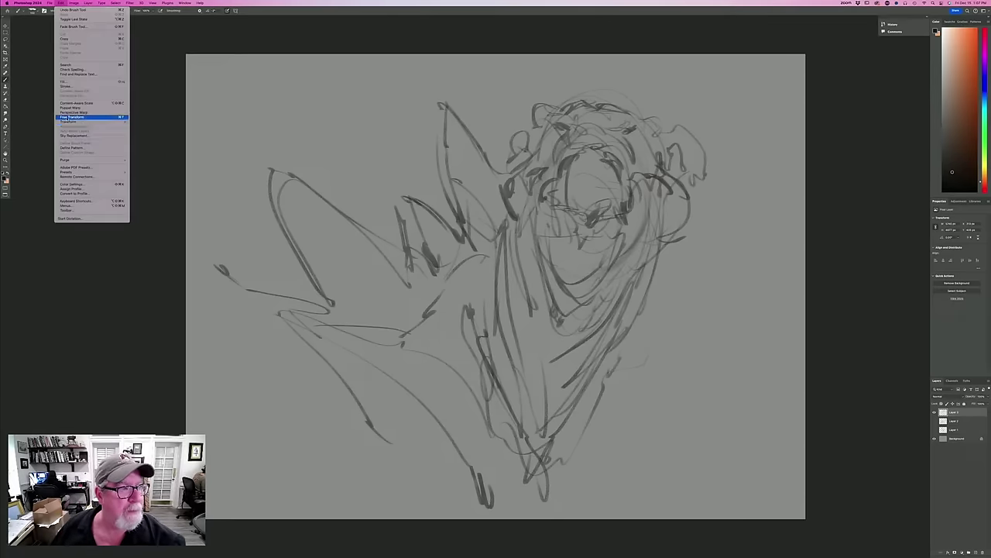
pyautogui.click(85, 115)
pyautogui.moveTo(215, 90)
pyautogui.mouseDown()
pyautogui.moveTo(250, 98)
pyautogui.moveTo(305, 171)
pyautogui.mouseUp()
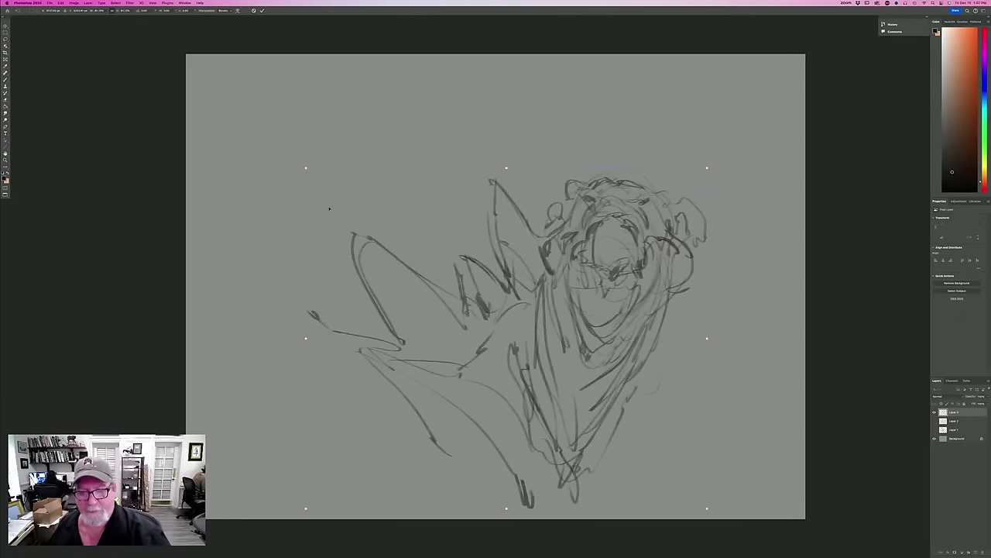
pyautogui.moveTo(371, 237); pyautogui.dragTo(359, 210)
pyautogui.press('Return')
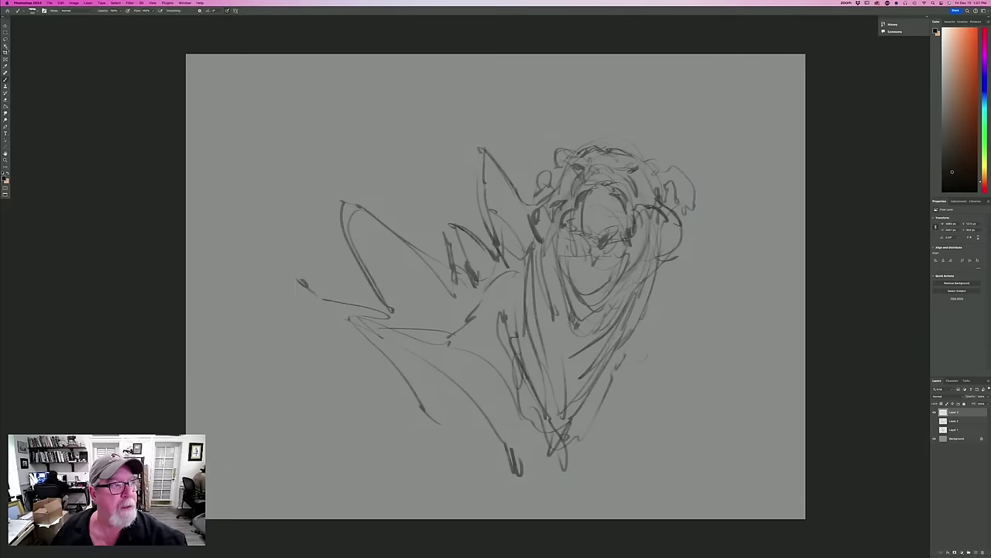
# Lasso the head and upper neck and move them straight up, away from the body.
pyautogui.press('l')
pyautogui.moveTo(526, 240)
pyautogui.mouseDown()
pyautogui.moveTo(531, 136)
pyautogui.moveTo(712, 229)
pyautogui.moveTo(643, 364)
pyautogui.moveTo(623, 381)
pyautogui.mouseUp()
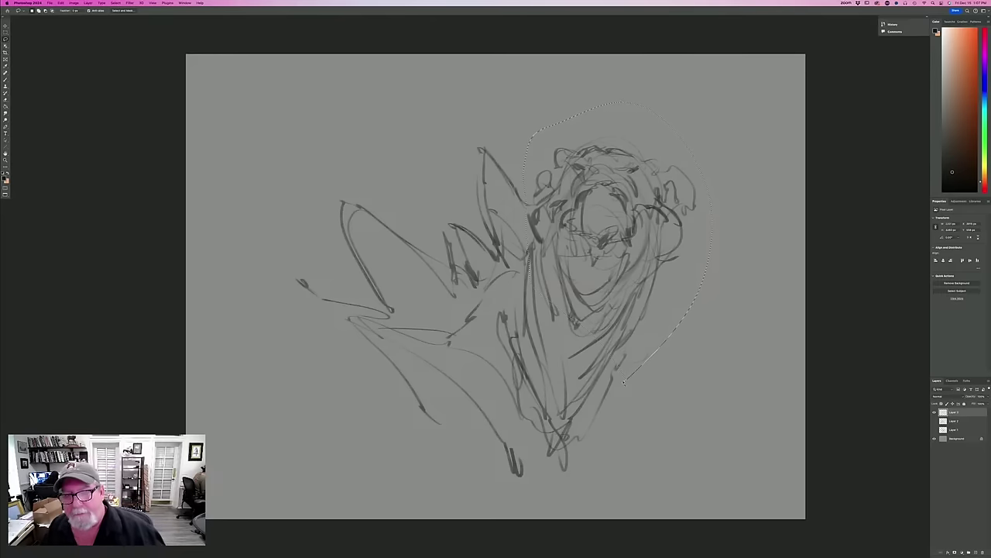
pyautogui.moveTo(623, 381); pyautogui.dragTo(624, 381)
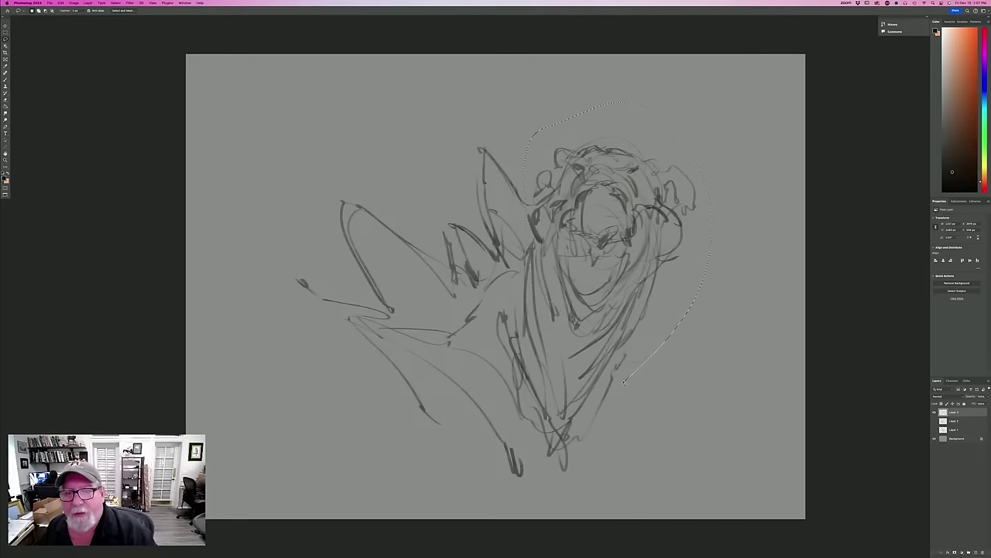
pyautogui.click(6, 26)
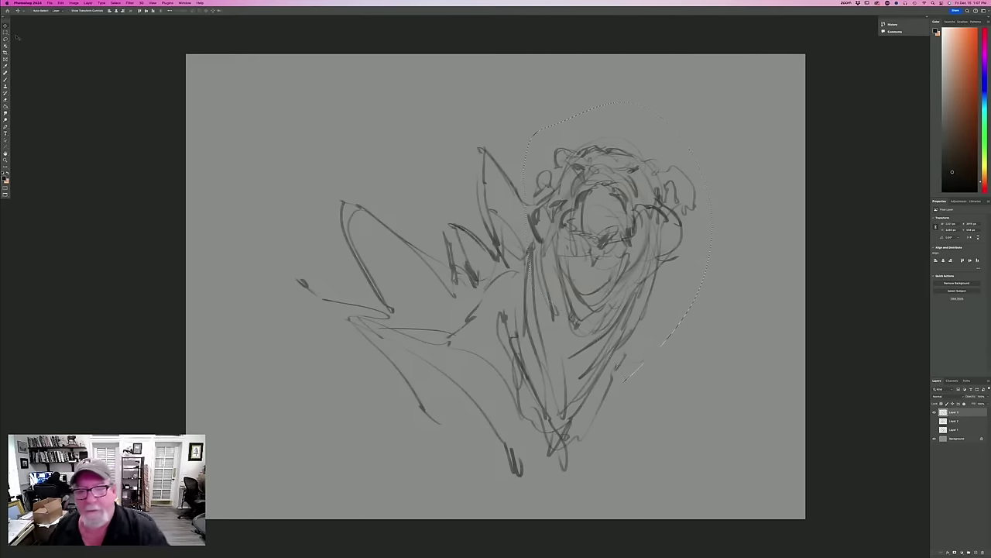
pyautogui.moveTo(613, 308); pyautogui.dragTo(608, 254)
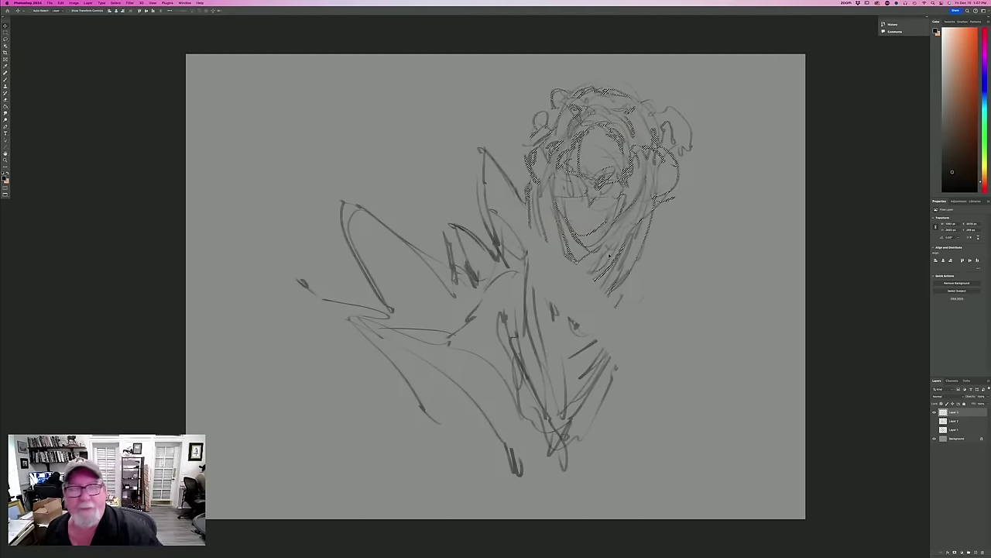
# Rotate the selected head slightly counterclockwise with Free Transform and deselect it.
pyautogui.click(61, 3)
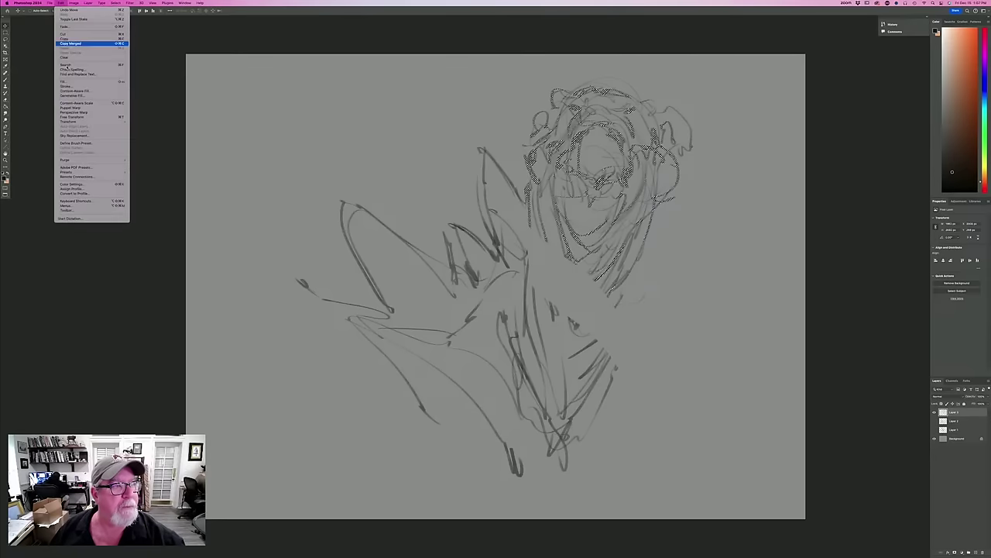
pyautogui.click(71, 117)
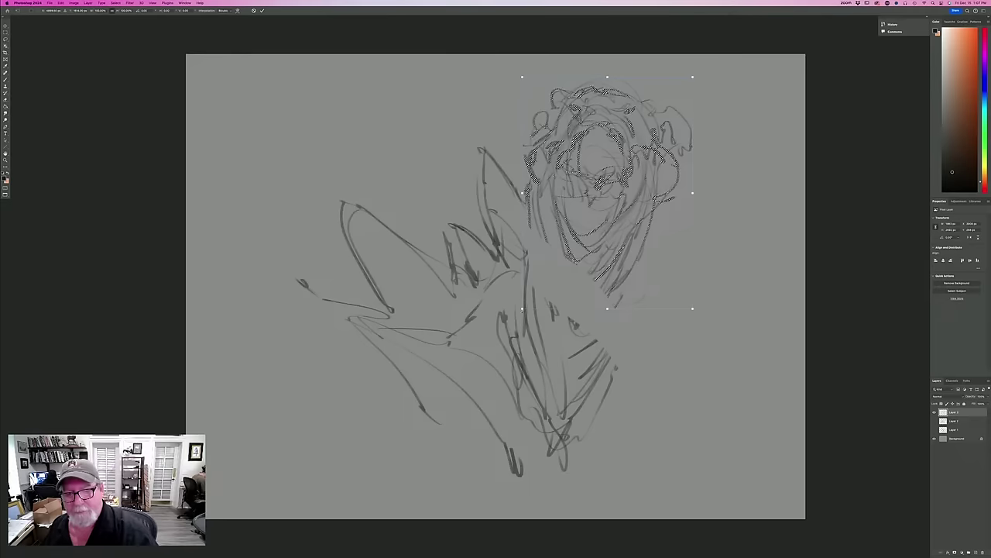
pyautogui.moveTo(512, 314); pyautogui.dragTo(563, 282)
pyautogui.press('Return')
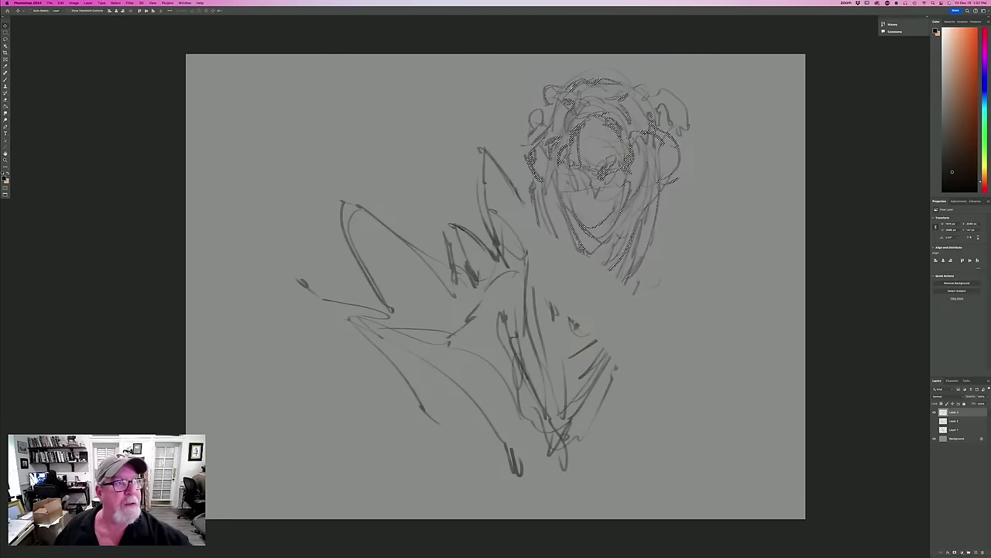
pyautogui.click(116, 3)
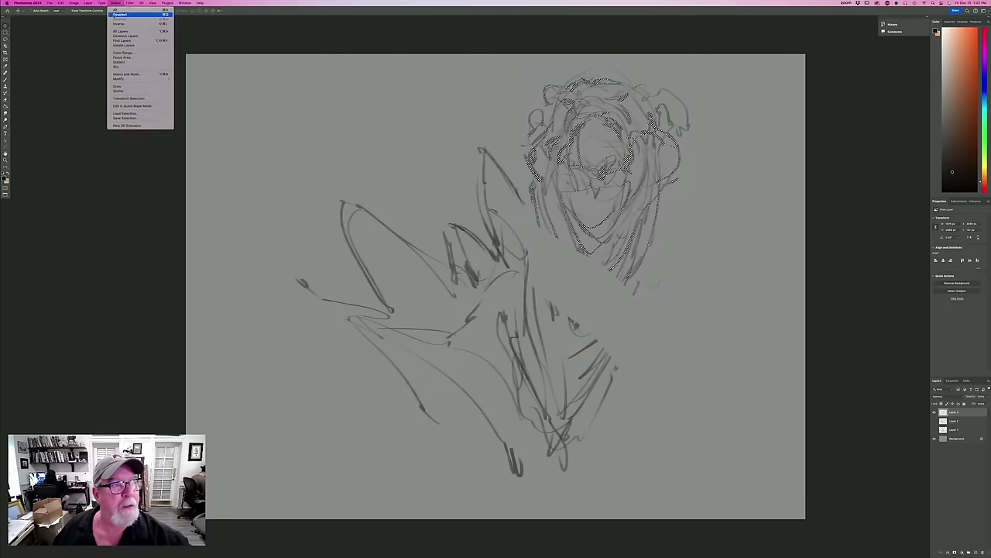
pyautogui.click(117, 15)
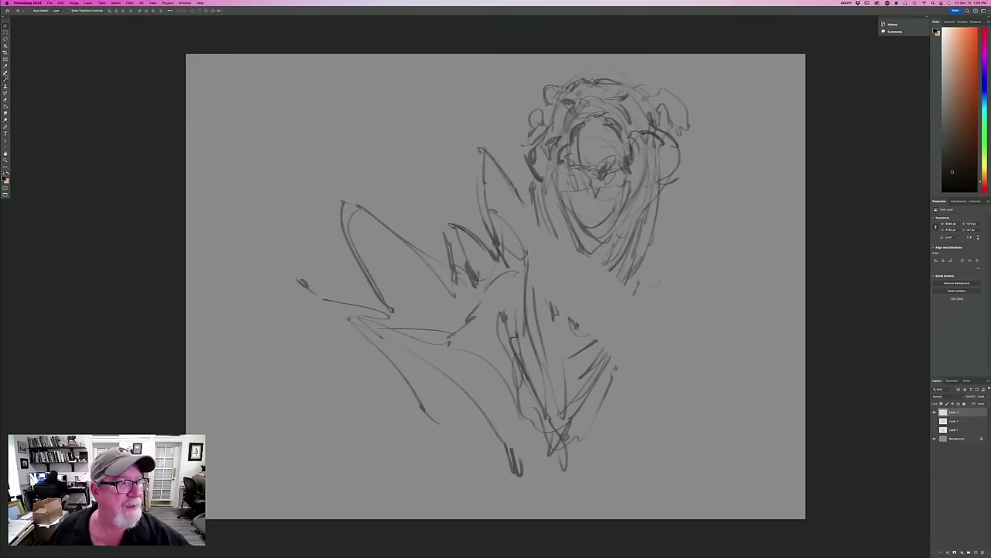
# Brush in longer neck lines joining the raised head to the chest, extending one line to the canvas's lower edge.
pyautogui.press('b')
pyautogui.moveTo(531, 183)
pyautogui.mouseDown()
pyautogui.moveTo(535, 260)
pyautogui.moveTo(525, 276)
pyautogui.mouseUp()
pyautogui.moveTo(652, 190)
pyautogui.mouseDown()
pyautogui.moveTo(662, 267)
pyautogui.moveTo(609, 391)
pyautogui.moveTo(637, 321)
pyautogui.moveTo(616, 355)
pyautogui.moveTo(539, 211)
pyautogui.moveTo(576, 290)
pyautogui.moveTo(631, 264)
pyautogui.moveTo(559, 435)
pyautogui.mouseUp()
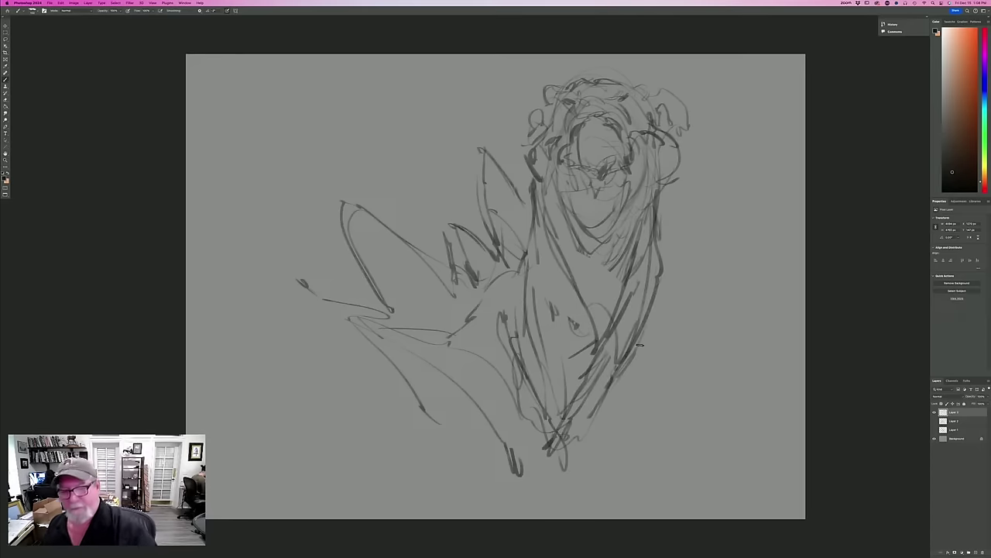
pyautogui.moveTo(640, 339)
pyautogui.mouseDown()
pyautogui.moveTo(572, 496)
pyautogui.moveTo(607, 442)
pyautogui.moveTo(591, 515)
pyautogui.mouseUp()
# Draw long curved feelers sweeping out from both sides of the head and darken the eyes and jaw lines.
pyautogui.moveTo(535, 97)
pyautogui.mouseDown()
pyautogui.moveTo(509, 84)
pyautogui.moveTo(508, 102)
pyautogui.mouseUp()
pyautogui.moveTo(635, 96)
pyautogui.mouseDown()
pyautogui.moveTo(657, 84)
pyautogui.moveTo(773, 128)
pyautogui.mouseUp()
pyautogui.moveTo(773, 128)
pyautogui.mouseDown()
pyautogui.moveTo(657, 88)
pyautogui.moveTo(680, 96)
pyautogui.moveTo(738, 177)
pyautogui.mouseUp()
pyautogui.moveTo(672, 172)
pyautogui.mouseDown()
pyautogui.moveTo(701, 337)
pyautogui.moveTo(696, 365)
pyautogui.moveTo(668, 136)
pyautogui.mouseUp()
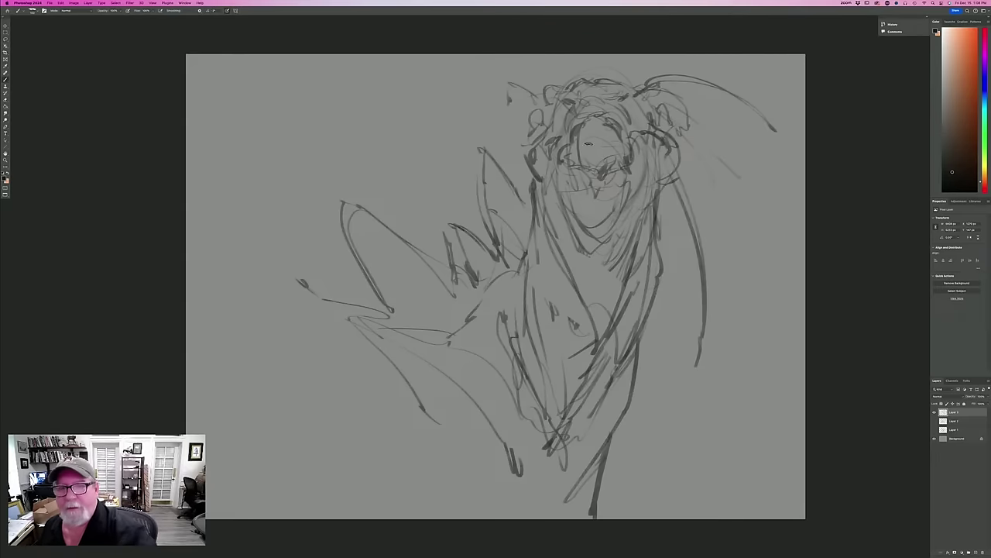
pyautogui.moveTo(548, 91)
pyautogui.mouseDown()
pyautogui.moveTo(507, 63)
pyautogui.moveTo(488, 71)
pyautogui.mouseUp()
pyautogui.moveTo(548, 93)
pyautogui.mouseDown()
pyautogui.moveTo(503, 88)
pyautogui.moveTo(420, 124)
pyautogui.moveTo(548, 99)
pyautogui.moveTo(517, 122)
pyautogui.moveTo(522, 130)
pyautogui.moveTo(609, 137)
pyautogui.moveTo(572, 147)
pyautogui.moveTo(611, 152)
pyautogui.moveTo(572, 156)
pyautogui.moveTo(593, 141)
pyautogui.mouseUp()
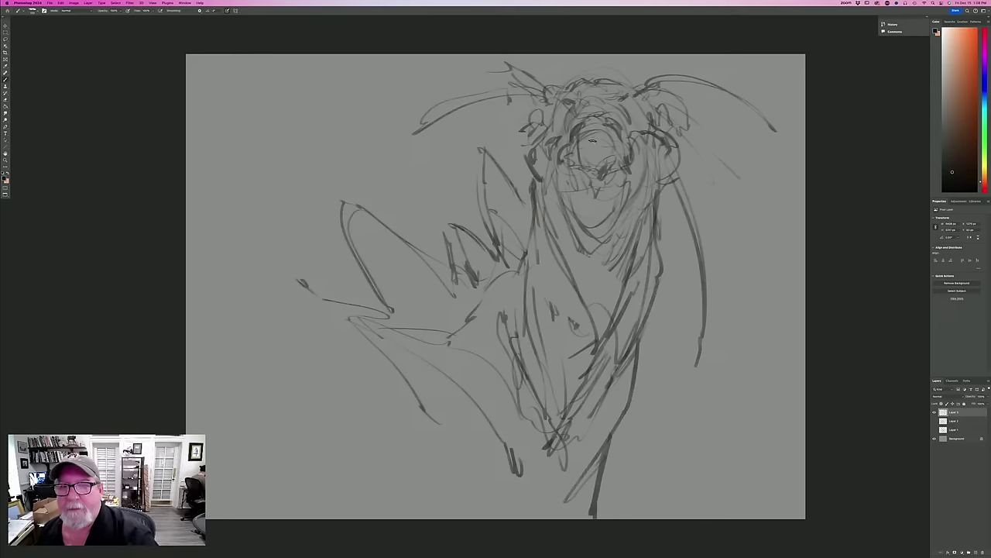
pyautogui.moveTo(623, 101)
pyautogui.mouseDown()
pyautogui.moveTo(566, 102)
pyautogui.moveTo(616, 93)
pyautogui.moveTo(592, 93)
pyautogui.moveTo(607, 91)
pyautogui.moveTo(616, 113)
pyautogui.mouseUp()
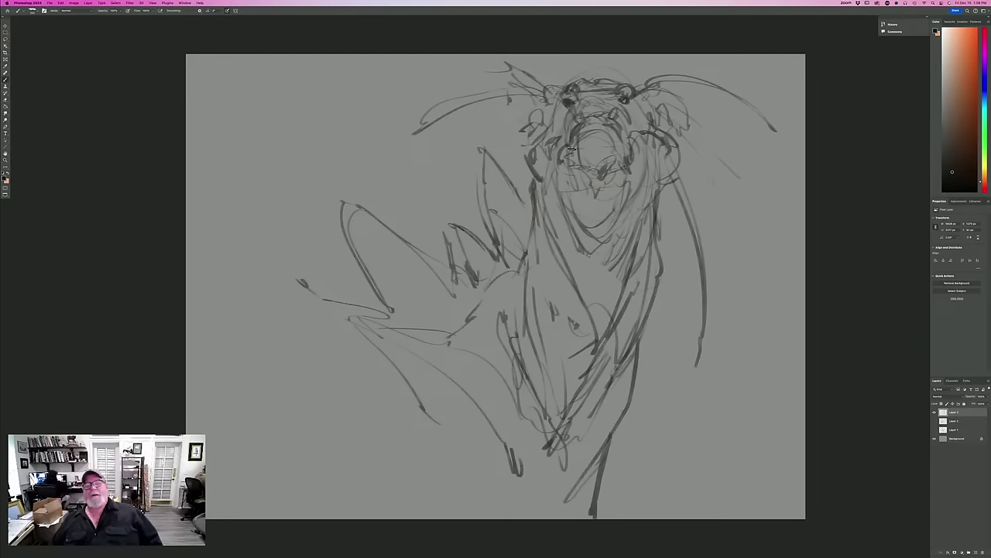
pyautogui.moveTo(534, 134); pyautogui.dragTo(542, 205)
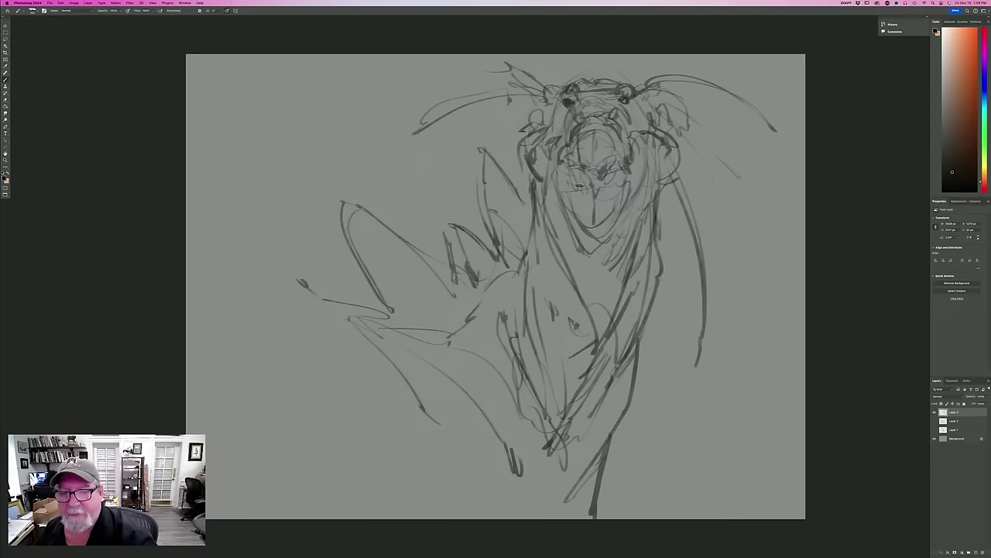
# Hide the finished sketch and rough in an oval head with ears, a tapering chin and dark eye marks on a new layer.
pyautogui.click(934, 413)
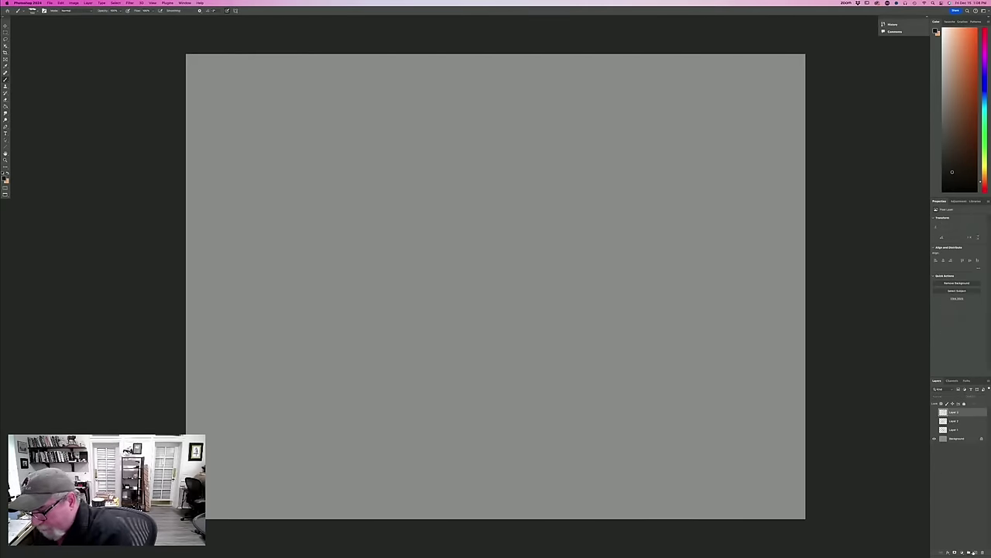
pyautogui.click(975, 551)
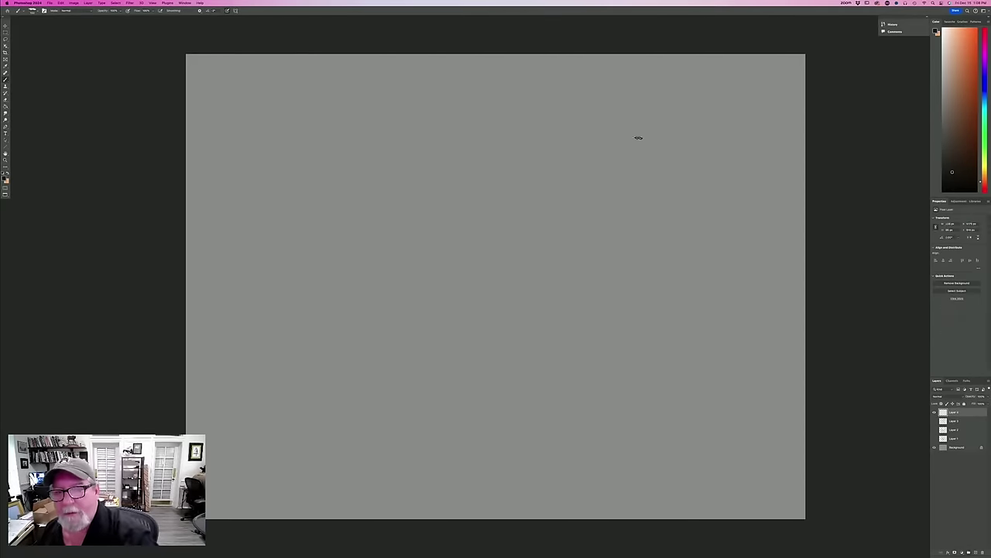
pyautogui.moveTo(626, 142); pyautogui.dragTo(599, 199)
pyautogui.moveTo(608, 162)
pyautogui.mouseDown()
pyautogui.moveTo(660, 203)
pyautogui.moveTo(635, 273)
pyautogui.mouseUp()
pyautogui.moveTo(618, 280)
pyautogui.mouseDown()
pyautogui.moveTo(581, 182)
pyautogui.moveTo(549, 141)
pyautogui.moveTo(664, 173)
pyautogui.moveTo(684, 225)
pyautogui.moveTo(612, 334)
pyautogui.mouseUp()
pyautogui.moveTo(646, 293); pyautogui.dragTo(622, 354)
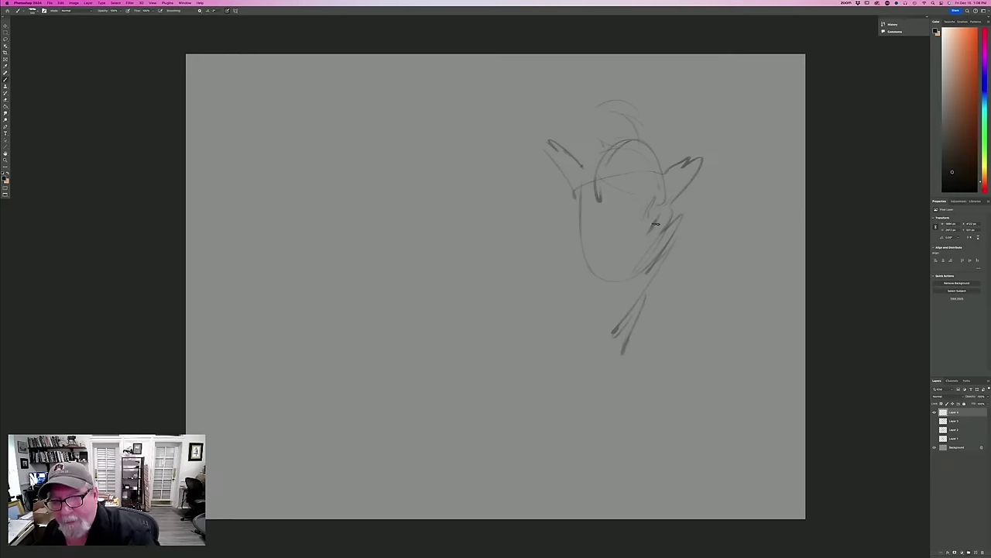
pyautogui.moveTo(598, 211); pyautogui.dragTo(600, 223)
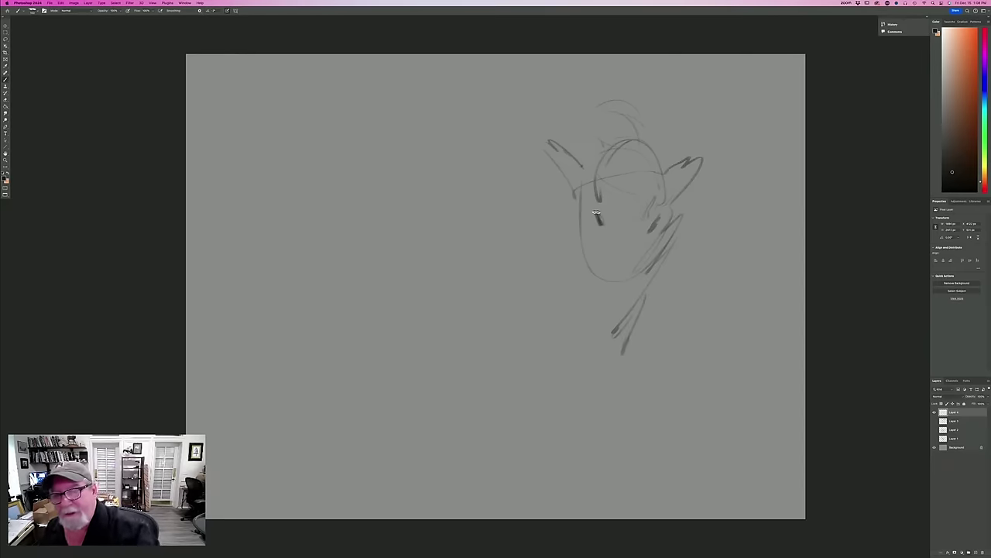
# Draw upward-curving horns on both sides of the head and mark the nose and dark slits on the lower muzzle.
pyautogui.moveTo(649, 139)
pyautogui.mouseDown()
pyautogui.moveTo(687, 153)
pyautogui.moveTo(706, 117)
pyautogui.moveTo(716, 155)
pyautogui.moveTo(675, 214)
pyautogui.mouseUp()
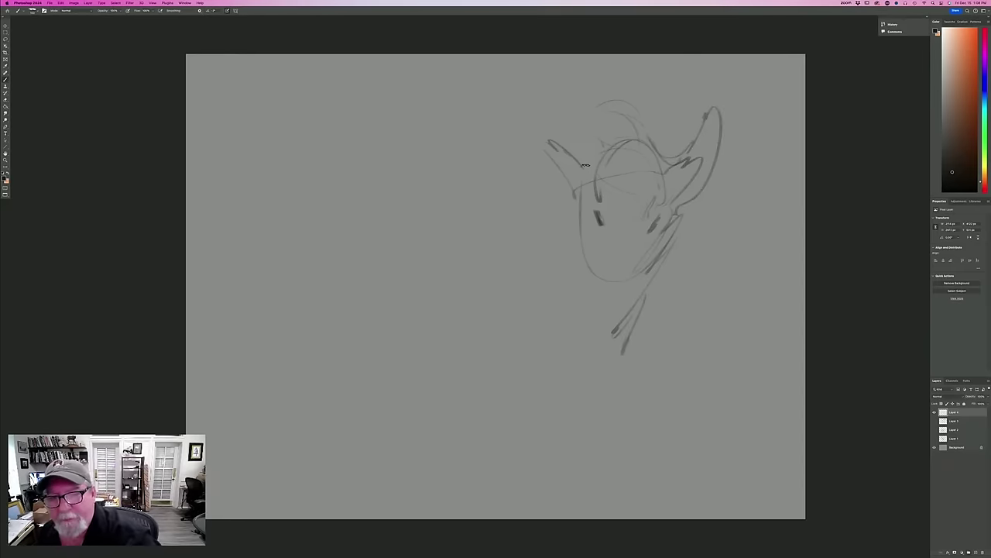
pyautogui.moveTo(586, 165)
pyautogui.mouseDown()
pyautogui.moveTo(567, 116)
pyautogui.moveTo(573, 99)
pyautogui.moveTo(551, 144)
pyautogui.moveTo(569, 227)
pyautogui.mouseUp()
pyautogui.moveTo(593, 285); pyautogui.dragTo(605, 310)
pyautogui.moveTo(608, 263); pyautogui.dragTo(625, 271)
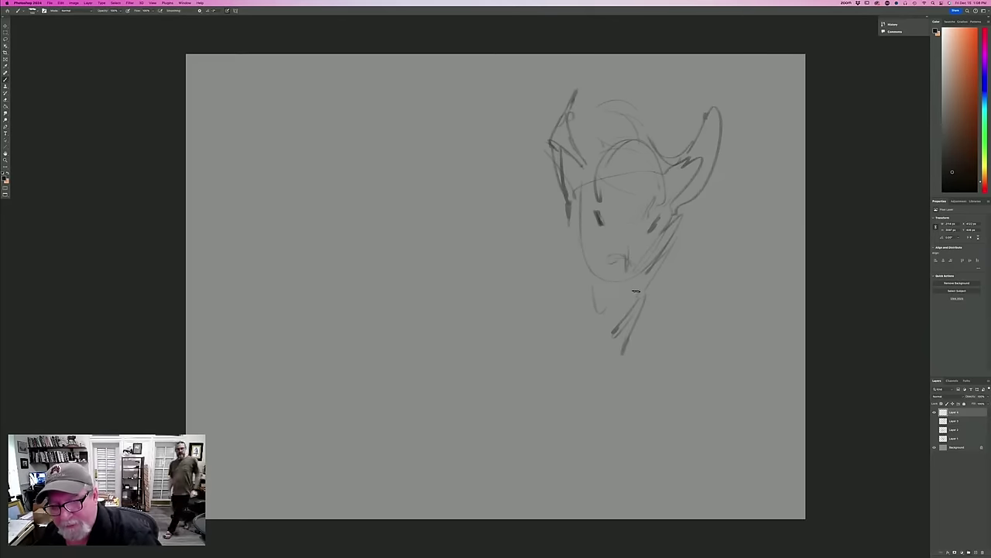
pyautogui.moveTo(626, 307)
pyautogui.mouseDown()
pyautogui.moveTo(613, 333)
pyautogui.moveTo(601, 305)
pyautogui.moveTo(606, 318)
pyautogui.mouseUp()
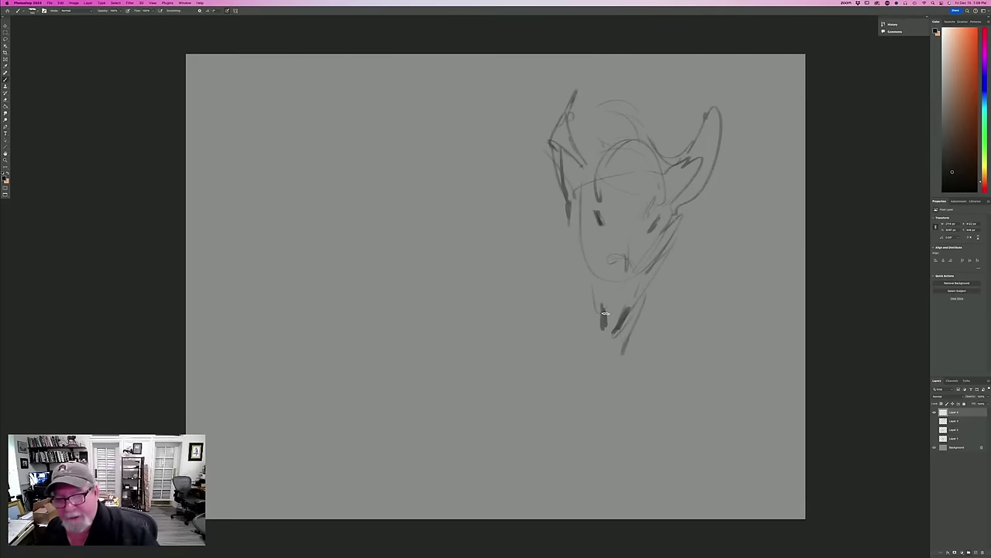
# Sketch angular cheekbones and extend the face outline down into a narrow pointed jaw.
pyautogui.moveTo(571, 190); pyautogui.dragTo(547, 220)
pyautogui.moveTo(549, 209); pyautogui.dragTo(575, 254)
pyautogui.moveTo(695, 206); pyautogui.dragTo(662, 264)
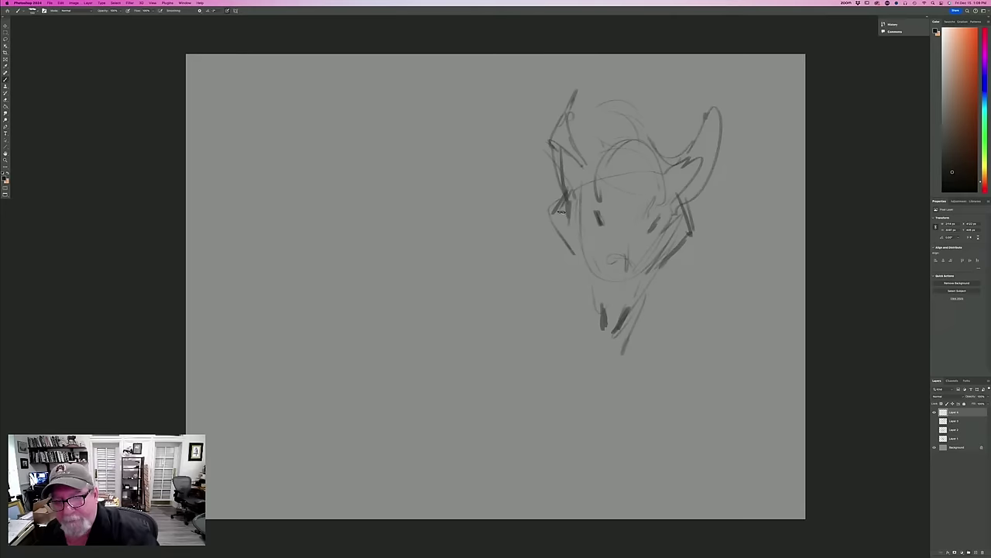
pyautogui.moveTo(562, 238); pyautogui.dragTo(573, 257)
pyautogui.moveTo(576, 246); pyautogui.dragTo(584, 322)
pyautogui.moveTo(582, 265); pyautogui.dragTo(597, 383)
pyautogui.moveTo(596, 345)
pyautogui.mouseDown()
pyautogui.moveTo(599, 387)
pyautogui.moveTo(626, 335)
pyautogui.moveTo(608, 348)
pyautogui.mouseUp()
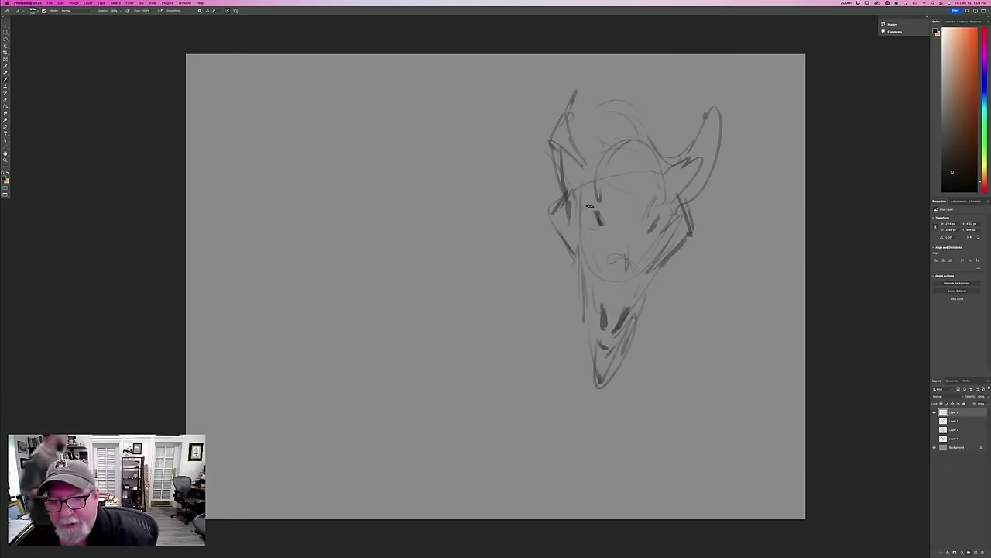
# Outline the eye sockets, add a centre line down the forehead, and define the nose bridge and nostrils on the muzzle.
pyautogui.moveTo(591, 202)
pyautogui.mouseDown()
pyautogui.moveTo(606, 223)
pyautogui.moveTo(603, 192)
pyautogui.moveTo(641, 230)
pyautogui.mouseUp()
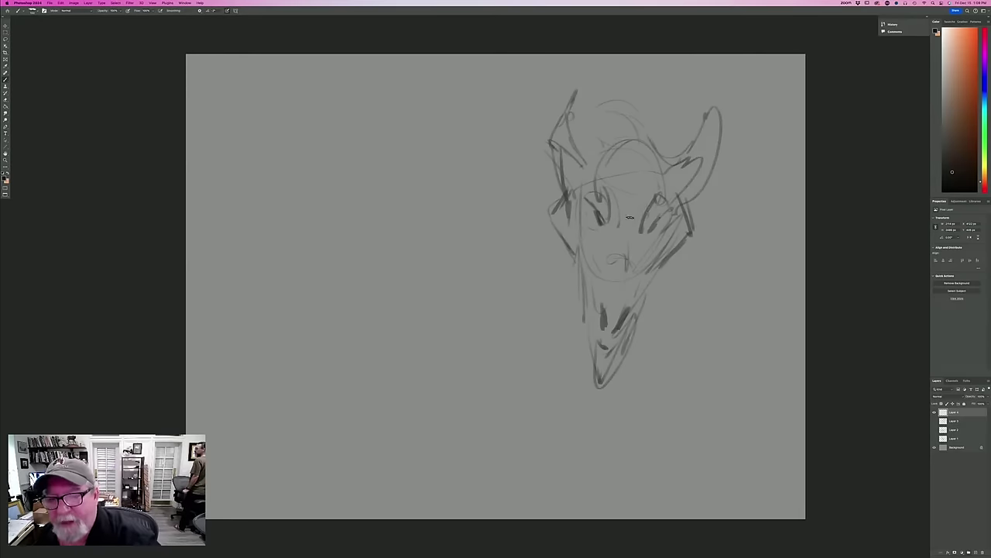
pyautogui.moveTo(632, 155); pyautogui.dragTo(627, 213)
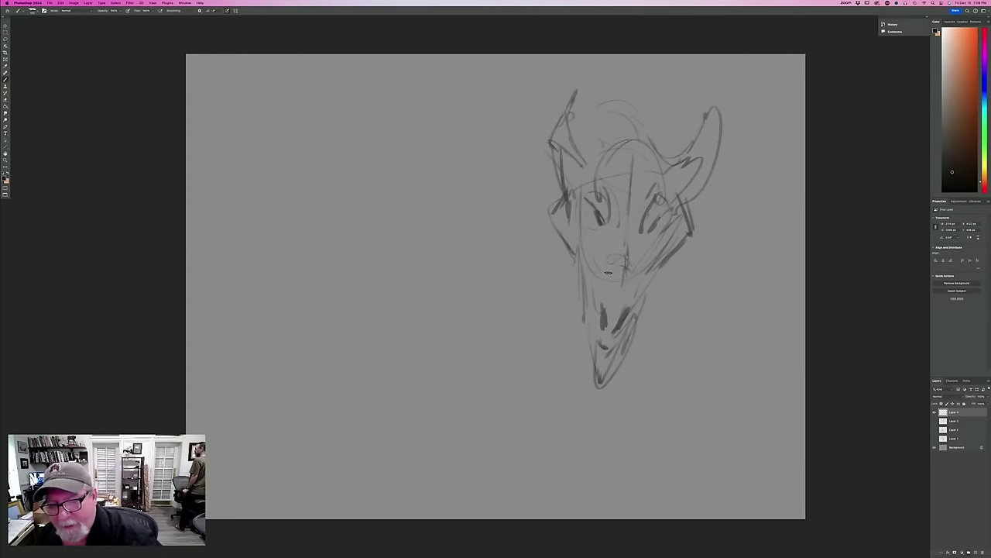
pyautogui.moveTo(603, 276)
pyautogui.mouseDown()
pyautogui.moveTo(622, 263)
pyautogui.moveTo(639, 283)
pyautogui.moveTo(638, 263)
pyautogui.moveTo(646, 276)
pyautogui.mouseUp()
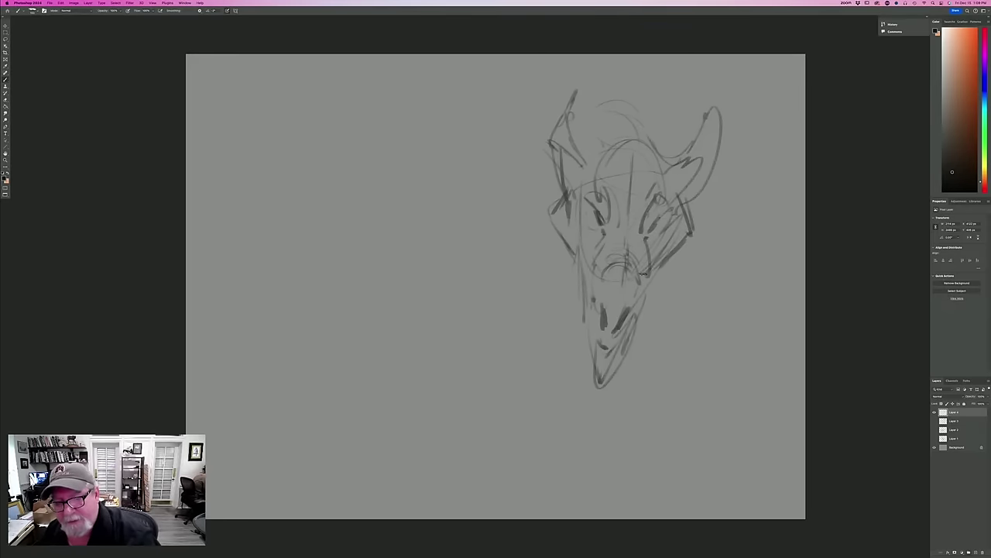
pyautogui.moveTo(647, 281); pyautogui.dragTo(643, 312)
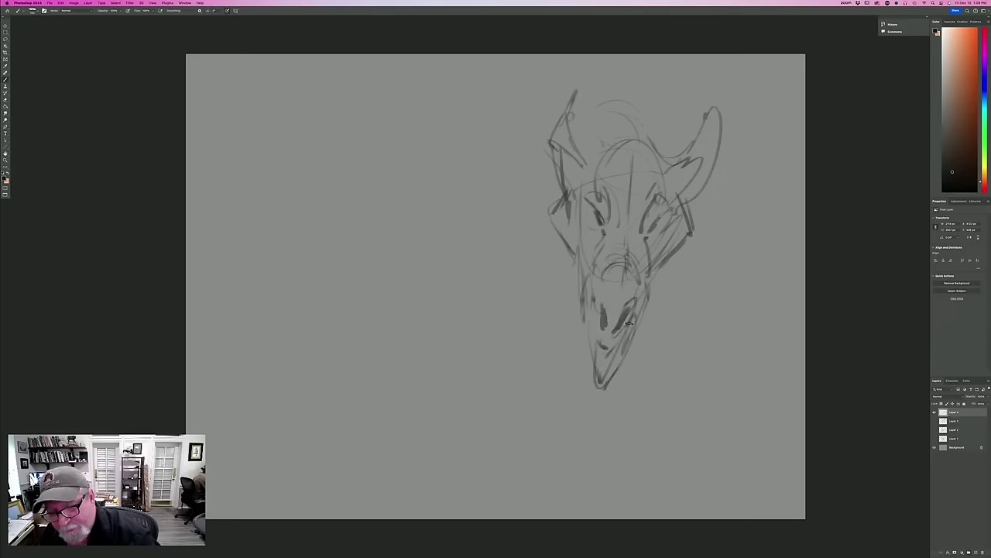
pyautogui.moveTo(598, 296)
pyautogui.mouseDown()
pyautogui.moveTo(594, 316)
pyautogui.moveTo(605, 338)
pyautogui.moveTo(614, 320)
pyautogui.mouseUp()
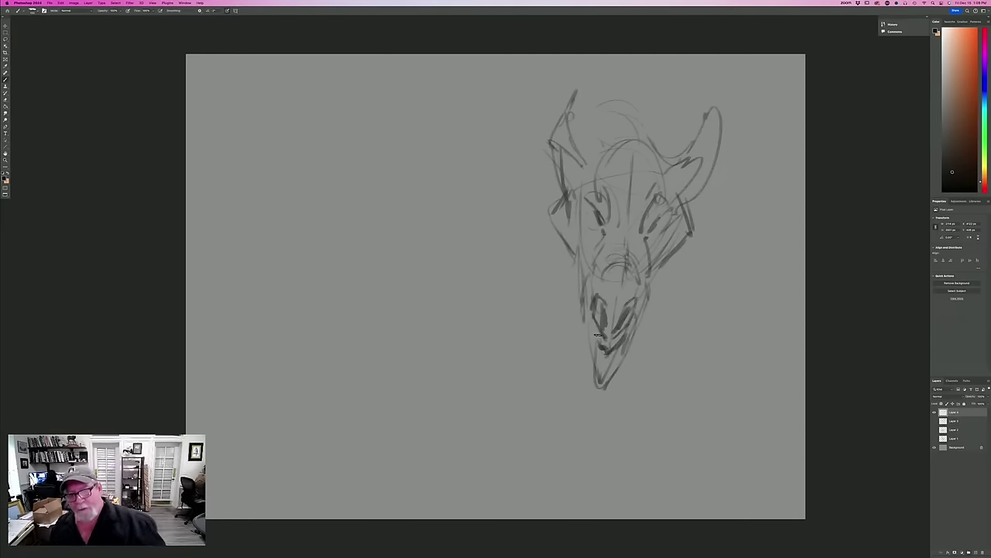
# Add jagged spikes on both sides of the jaw and darken the cheek and pointed chin outlines.
pyautogui.moveTo(656, 274); pyautogui.dragTo(608, 328)
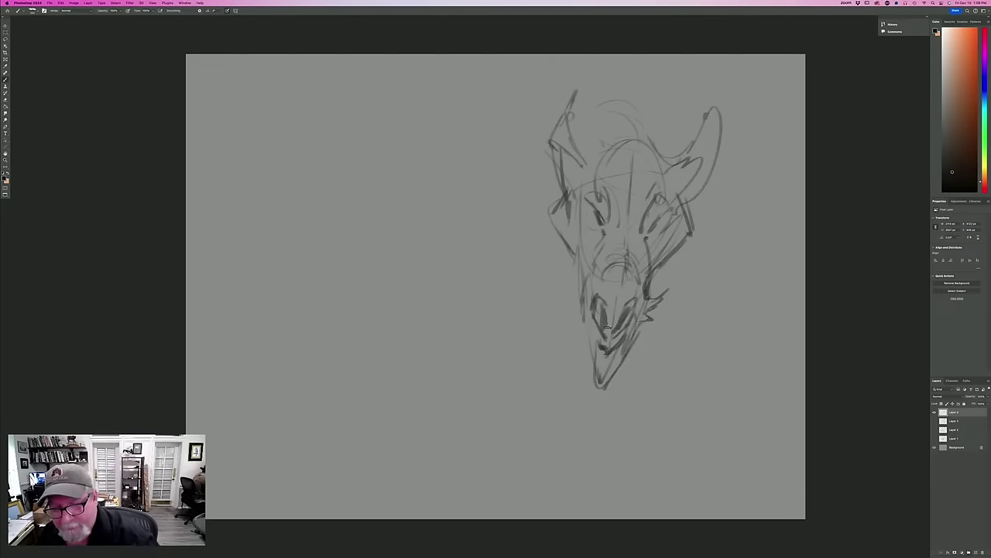
pyautogui.moveTo(567, 286)
pyautogui.mouseDown()
pyautogui.moveTo(556, 288)
pyautogui.moveTo(579, 316)
pyautogui.moveTo(596, 375)
pyautogui.mouseUp()
pyautogui.moveTo(563, 213)
pyautogui.mouseDown()
pyautogui.moveTo(565, 194)
pyautogui.moveTo(582, 282)
pyautogui.mouseUp()
pyautogui.moveTo(660, 268); pyautogui.dragTo(651, 287)
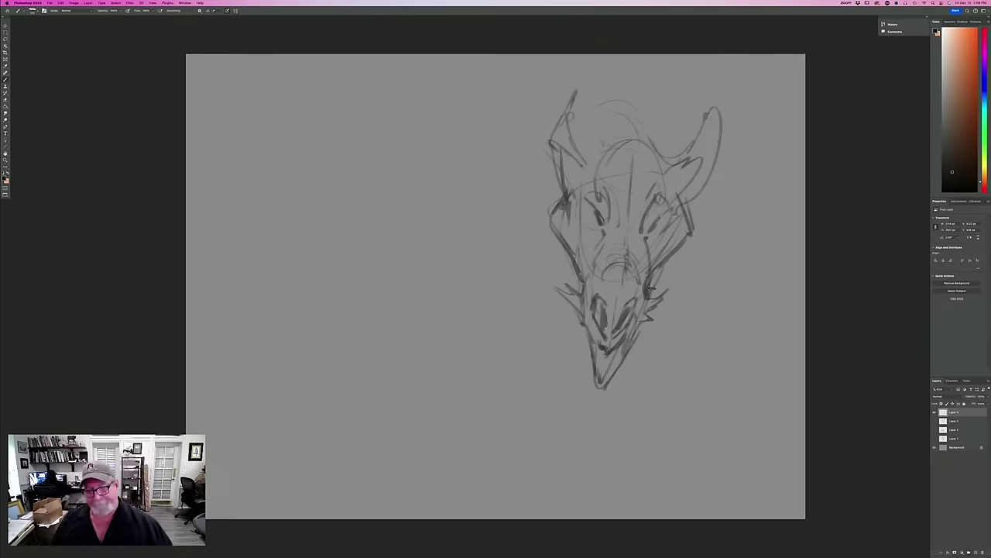
pyautogui.moveTo(592, 335)
pyautogui.mouseDown()
pyautogui.moveTo(595, 389)
pyautogui.moveTo(578, 328)
pyautogui.moveTo(595, 387)
pyautogui.mouseUp()
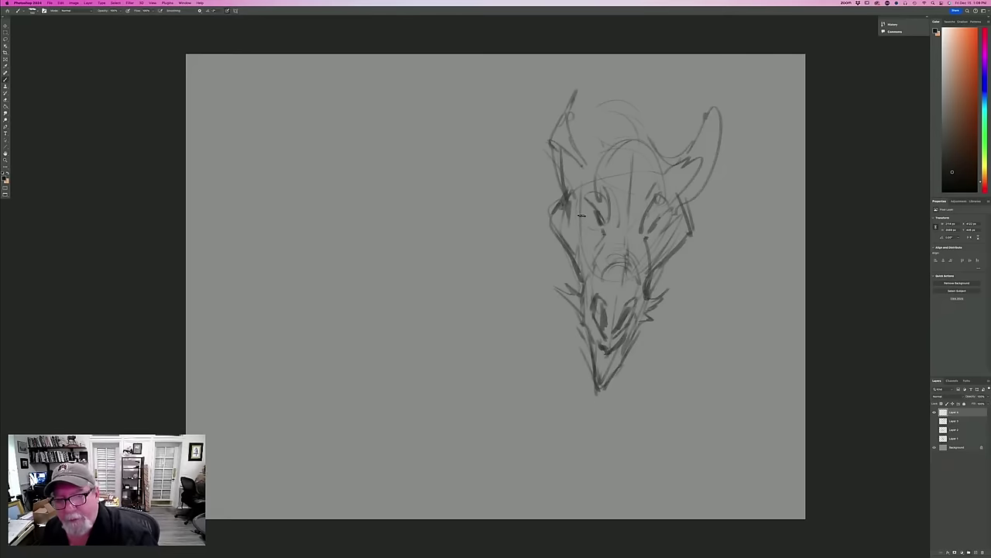
# Define the inner cheek contours below the eyes and add a domed crown with short spikes above the brow.
pyautogui.moveTo(581, 215); pyautogui.dragTo(598, 237)
pyautogui.moveTo(673, 217)
pyautogui.mouseDown()
pyautogui.moveTo(652, 245)
pyautogui.moveTo(659, 278)
pyautogui.moveTo(656, 268)
pyautogui.mouseUp()
pyautogui.moveTo(577, 212); pyautogui.dragTo(582, 269)
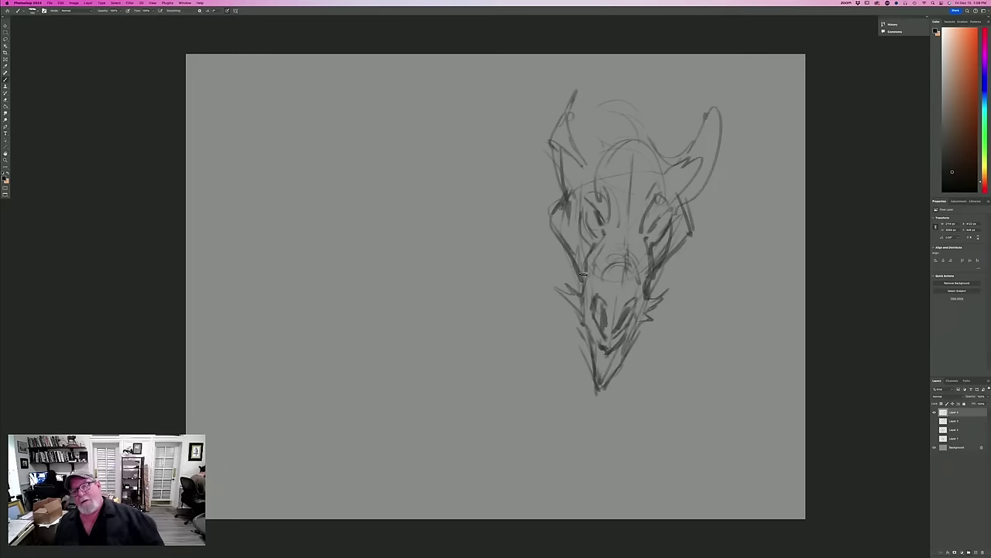
pyautogui.moveTo(632, 192)
pyautogui.mouseDown()
pyautogui.moveTo(643, 176)
pyautogui.moveTo(678, 179)
pyautogui.moveTo(687, 141)
pyautogui.mouseUp()
pyautogui.moveTo(601, 170)
pyautogui.mouseDown()
pyautogui.moveTo(585, 136)
pyautogui.moveTo(578, 180)
pyautogui.mouseUp()
pyautogui.moveTo(584, 169); pyautogui.dragTo(574, 194)
pyautogui.moveTo(659, 161)
pyautogui.mouseDown()
pyautogui.moveTo(660, 136)
pyautogui.moveTo(643, 125)
pyautogui.moveTo(653, 164)
pyautogui.mouseUp()
# Sketch an arched neck and sloping back sweeping away behind the head, with faint chest lines below the jaw.
pyautogui.moveTo(613, 147)
pyautogui.mouseDown()
pyautogui.moveTo(629, 102)
pyautogui.moveTo(596, 102)
pyautogui.moveTo(518, 137)
pyautogui.moveTo(517, 172)
pyautogui.mouseUp()
pyautogui.moveTo(510, 126); pyautogui.dragTo(477, 191)
pyautogui.moveTo(488, 151); pyautogui.dragTo(438, 231)
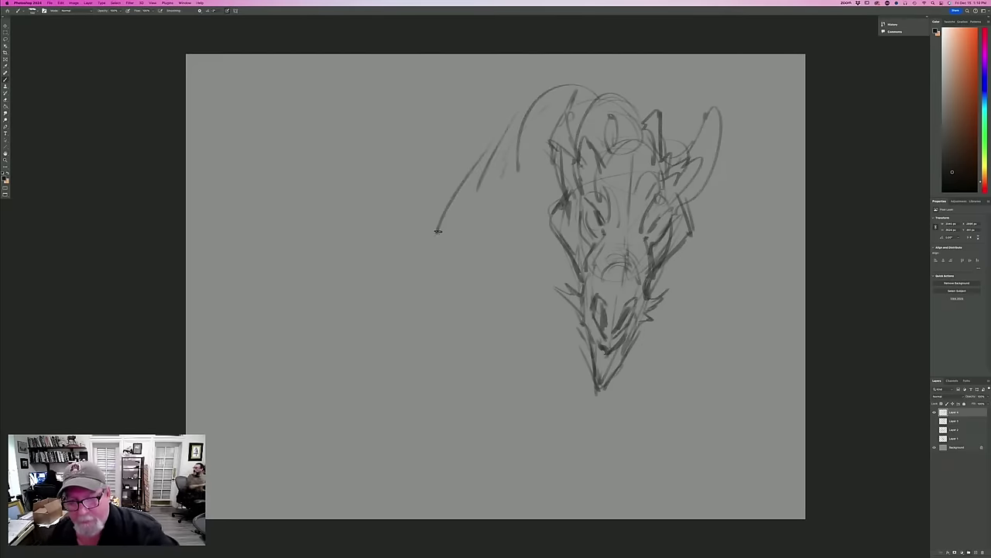
pyautogui.moveTo(517, 113); pyautogui.dragTo(425, 263)
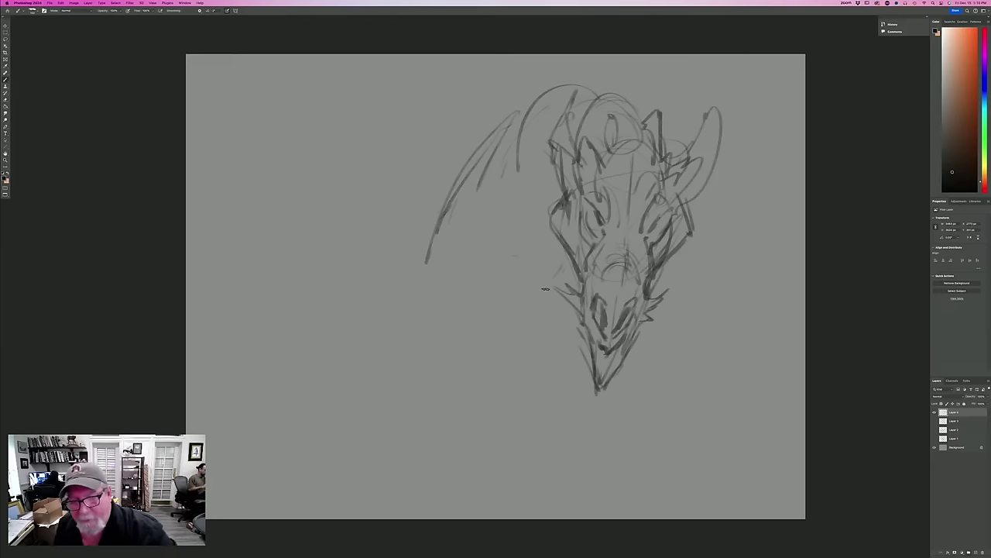
pyautogui.moveTo(564, 266); pyautogui.dragTo(539, 314)
pyautogui.moveTo(528, 353); pyautogui.dragTo(522, 377)
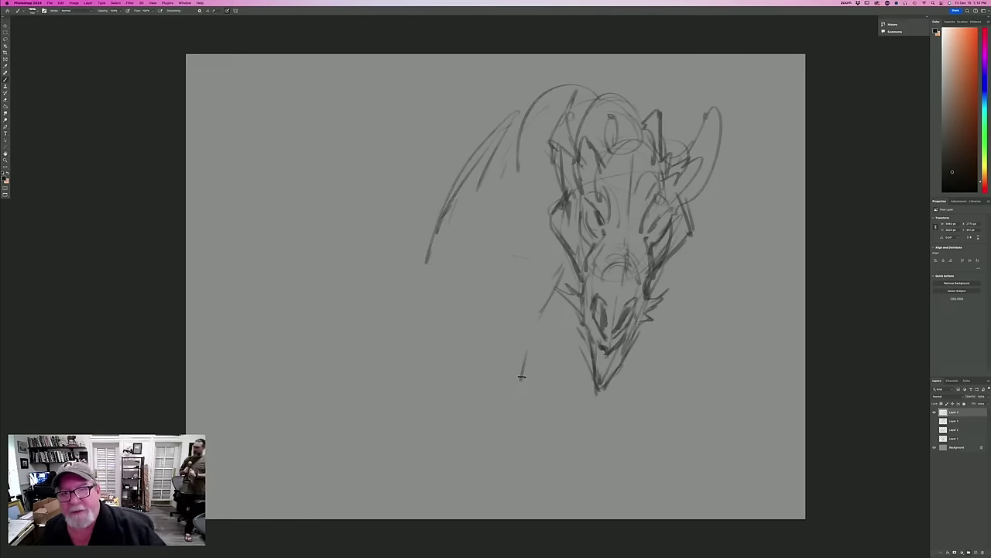
# Reinforce the arched back and draw pointed fins of different sizes along it, extending the back line downward.
pyautogui.moveTo(621, 107)
pyautogui.mouseDown()
pyautogui.moveTo(571, 86)
pyautogui.moveTo(547, 109)
pyautogui.moveTo(501, 85)
pyautogui.moveTo(504, 152)
pyautogui.mouseUp()
pyautogui.moveTo(531, 106)
pyautogui.mouseDown()
pyautogui.moveTo(489, 152)
pyautogui.moveTo(470, 139)
pyautogui.moveTo(472, 160)
pyautogui.moveTo(414, 148)
pyautogui.moveTo(426, 217)
pyautogui.mouseUp()
pyautogui.moveTo(462, 179); pyautogui.dragTo(425, 169)
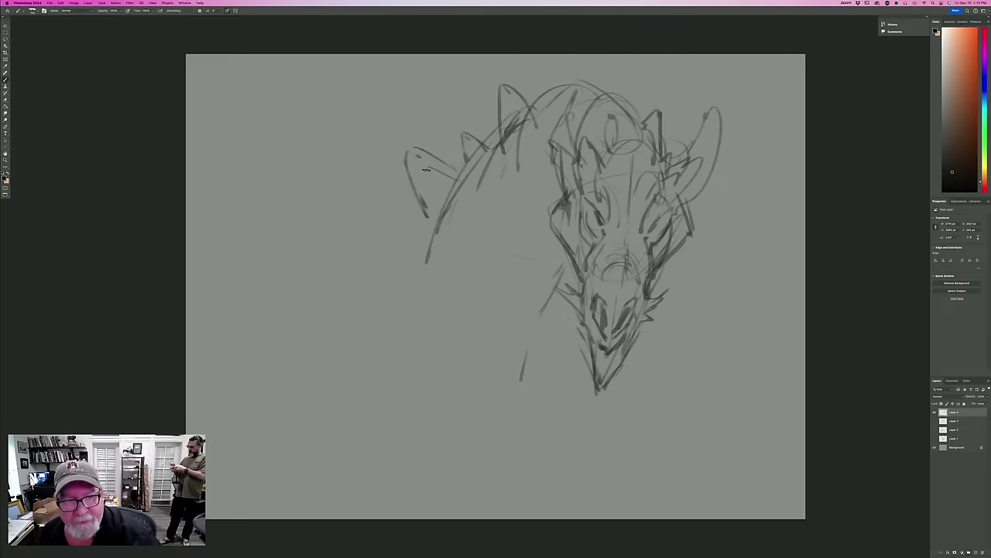
pyautogui.moveTo(420, 232); pyautogui.dragTo(419, 295)
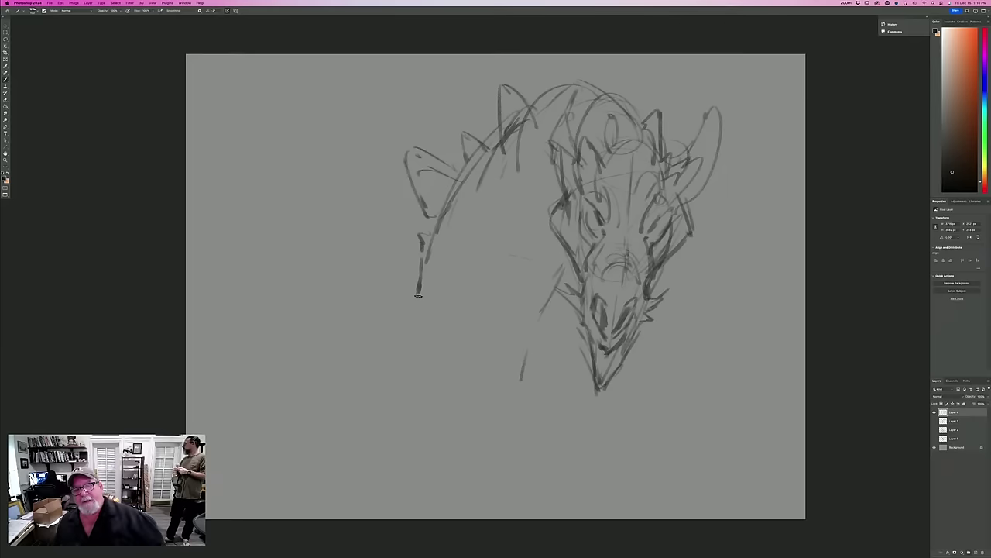
# Draw curved throat and chest folds below the neck and long contour strokes down the neck beside the face.
pyautogui.moveTo(555, 296); pyautogui.dragTo(550, 371)
pyautogui.moveTo(505, 166)
pyautogui.mouseDown()
pyautogui.moveTo(458, 254)
pyautogui.moveTo(486, 315)
pyautogui.moveTo(551, 289)
pyautogui.mouseUp()
pyautogui.moveTo(493, 205); pyautogui.dragTo(543, 263)
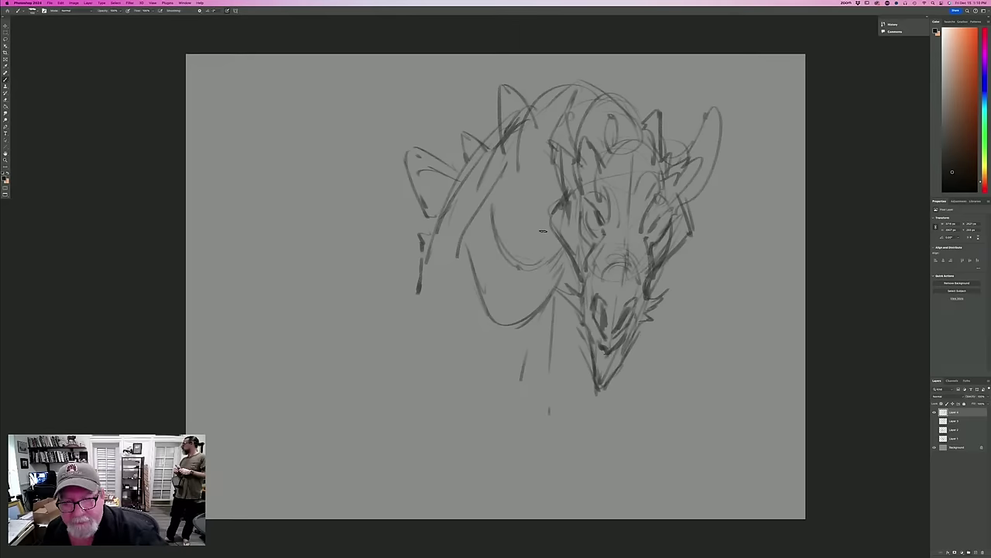
pyautogui.moveTo(529, 155); pyautogui.dragTo(529, 246)
pyautogui.moveTo(520, 180)
pyautogui.mouseDown()
pyautogui.moveTo(533, 234)
pyautogui.moveTo(560, 248)
pyautogui.moveTo(537, 211)
pyautogui.moveTo(571, 262)
pyautogui.mouseUp()
pyautogui.moveTo(544, 129); pyautogui.dragTo(547, 250)
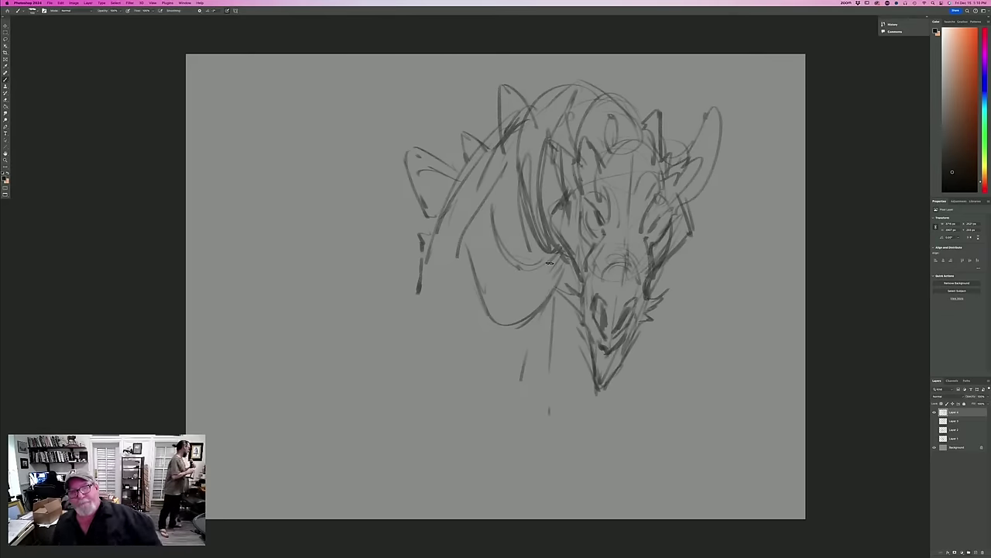
# Draw a tall, narrow spike rising from the lower back almost to the canvas's upper edge.
pyautogui.moveTo(423, 266); pyautogui.dragTo(415, 293)
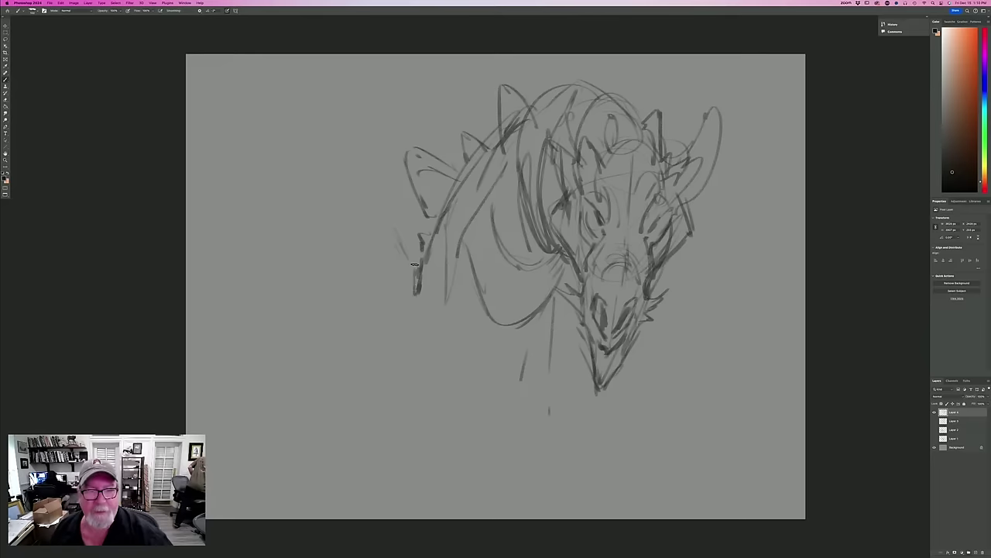
pyautogui.moveTo(373, 149); pyautogui.dragTo(415, 259)
pyautogui.moveTo(358, 97); pyautogui.dragTo(412, 304)
pyautogui.moveTo(384, 155); pyautogui.dragTo(428, 259)
pyautogui.moveTo(419, 237); pyautogui.dragTo(384, 169)
pyautogui.moveTo(361, 74); pyautogui.dragTo(412, 286)
# Add thin upright spikes along the upper back and above the creature's head.
pyautogui.moveTo(446, 80); pyautogui.dragTo(456, 169)
pyautogui.moveTo(453, 97); pyautogui.dragTo(460, 172)
pyautogui.moveTo(448, 76); pyautogui.dragTo(470, 149)
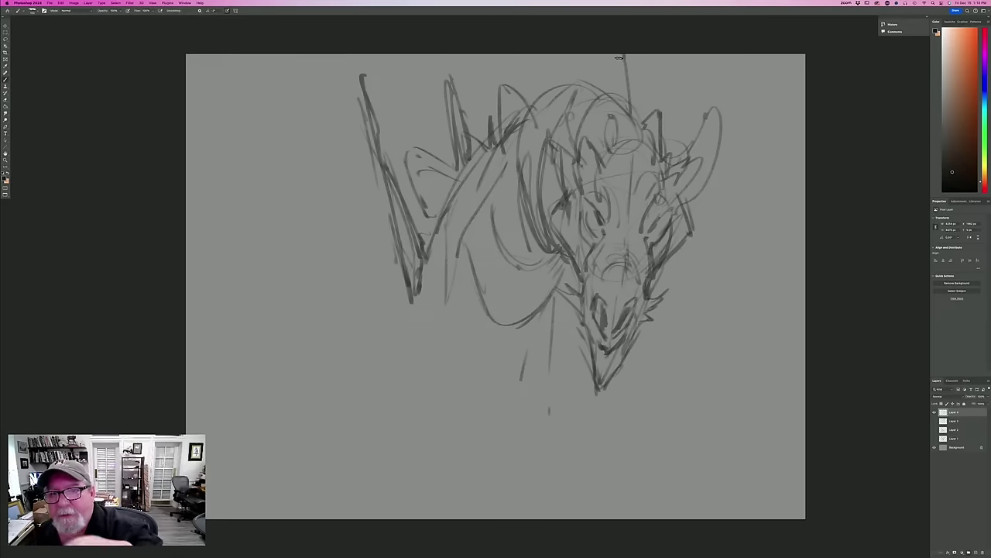
pyautogui.moveTo(626, 56); pyautogui.dragTo(624, 99)
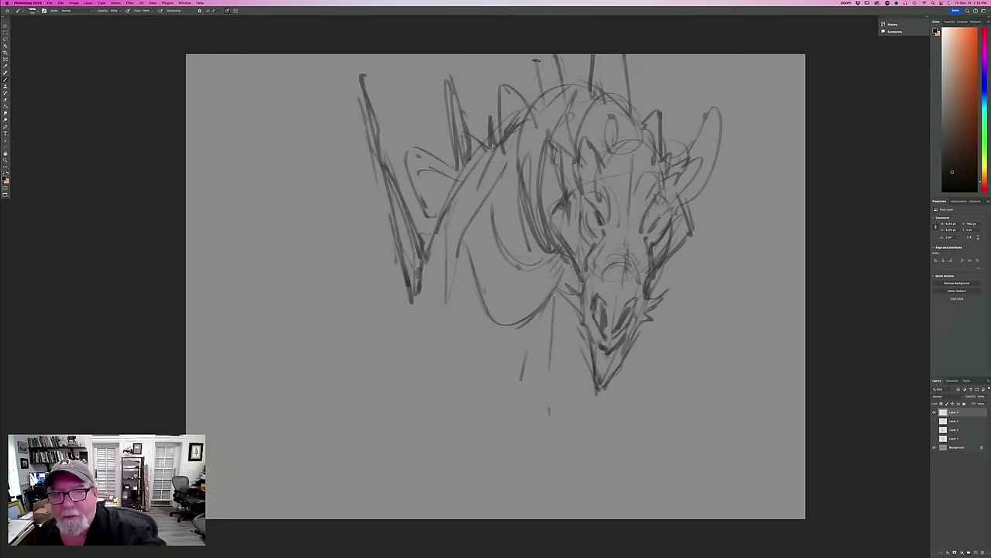
pyautogui.moveTo(537, 55); pyautogui.dragTo(540, 99)
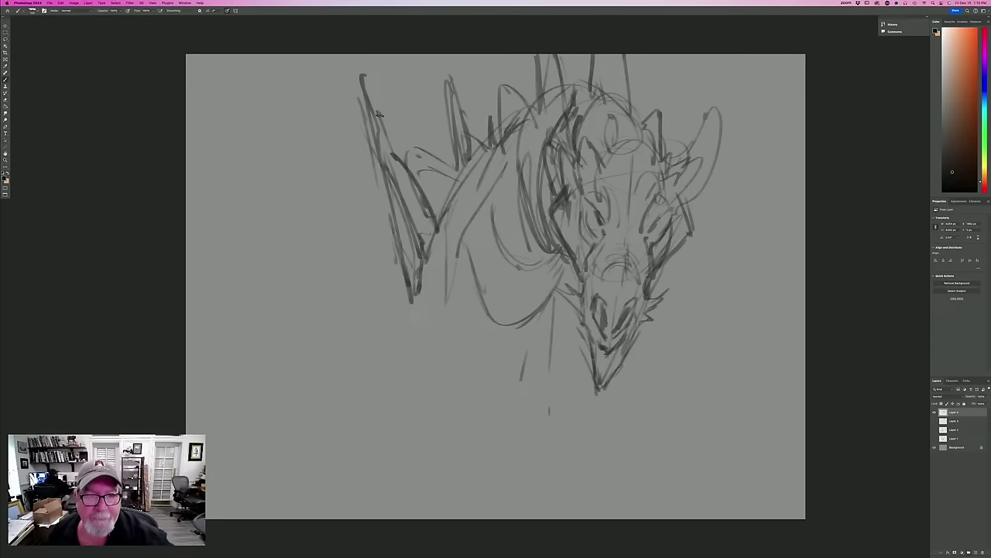
# Darken the tall back spike and draw a second, wider spike beside it, farther from the head.
pyautogui.moveTo(354, 60); pyautogui.dragTo(401, 288)
pyautogui.moveTo(402, 279)
pyautogui.mouseDown()
pyautogui.moveTo(397, 333)
pyautogui.moveTo(364, 296)
pyautogui.moveTo(283, 155)
pyautogui.mouseUp()
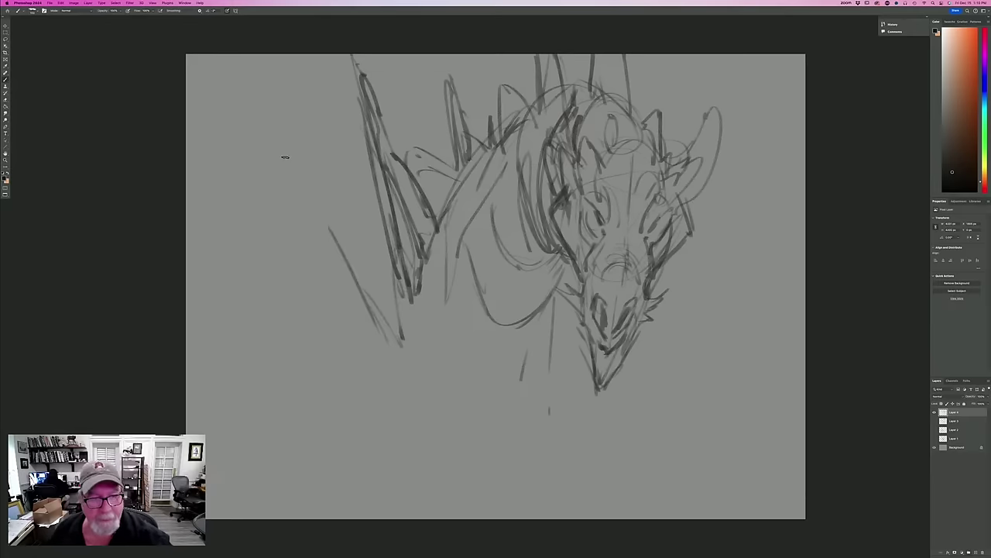
pyautogui.moveTo(256, 112); pyautogui.dragTo(303, 278)
pyautogui.moveTo(303, 279); pyautogui.dragTo(360, 411)
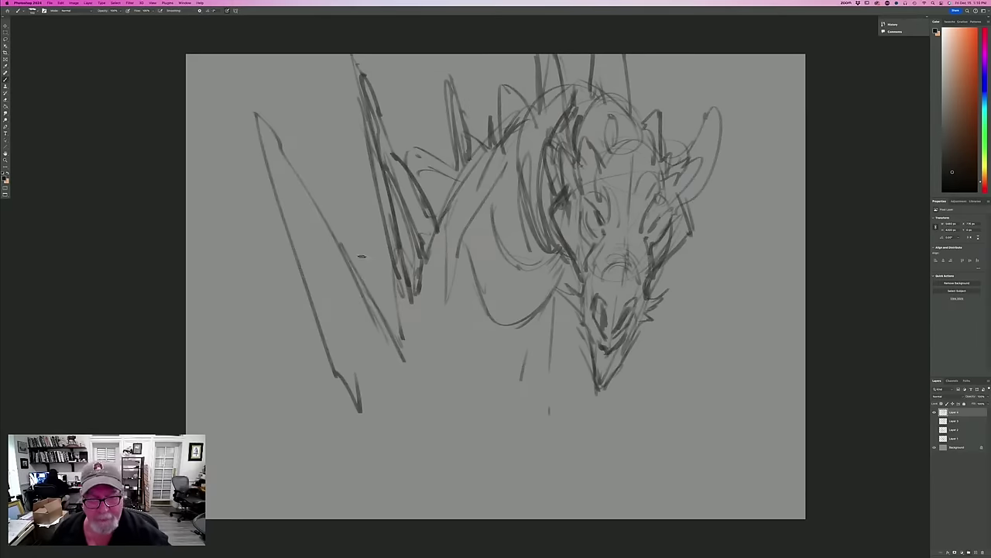
pyautogui.moveTo(339, 255); pyautogui.dragTo(403, 355)
# Continue the jagged back line beneath the outer spike, then extend that spike's tip and darken its long edges.
pyautogui.moveTo(333, 460); pyautogui.dragTo(361, 351)
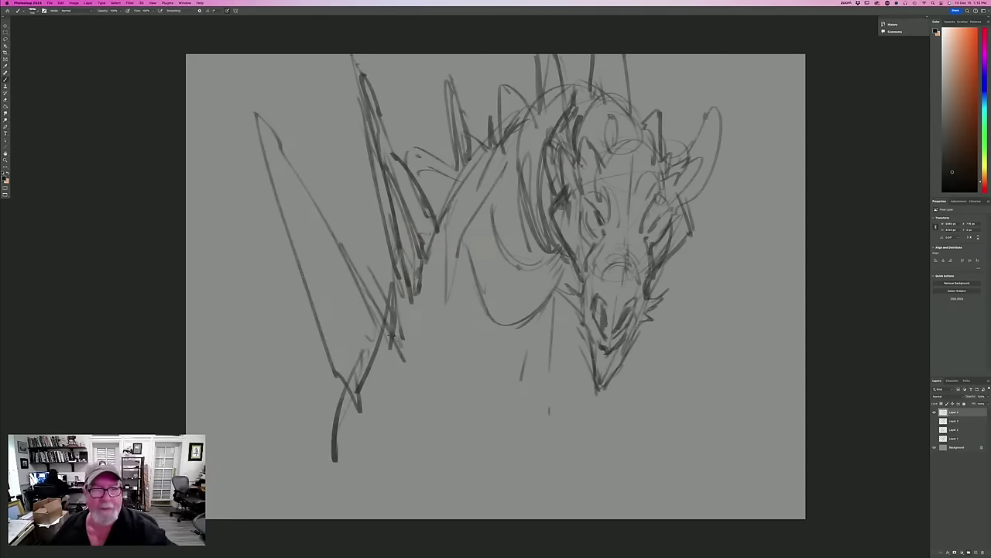
pyautogui.moveTo(384, 316); pyautogui.dragTo(260, 77)
pyautogui.moveTo(259, 78); pyautogui.dragTo(284, 164)
pyautogui.moveTo(271, 159)
pyautogui.mouseDown()
pyautogui.moveTo(332, 372)
pyautogui.moveTo(333, 461)
pyautogui.mouseUp()
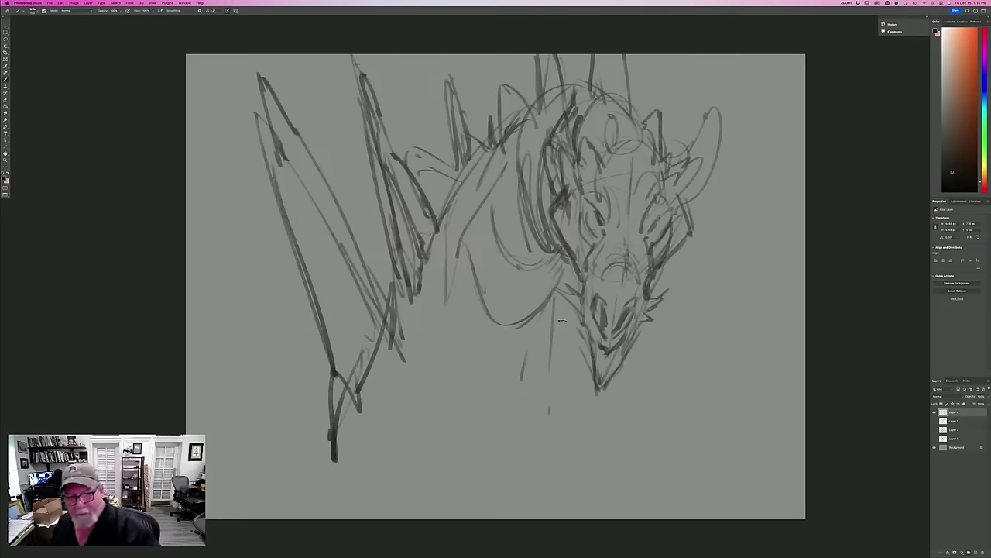
# Sketch the foreleg with long diagonal lines running from the chest down to a narrow joint.
pyautogui.moveTo(558, 350); pyautogui.dragTo(562, 375)
pyautogui.moveTo(435, 305); pyautogui.dragTo(536, 459)
pyautogui.moveTo(535, 458); pyautogui.dragTo(530, 479)
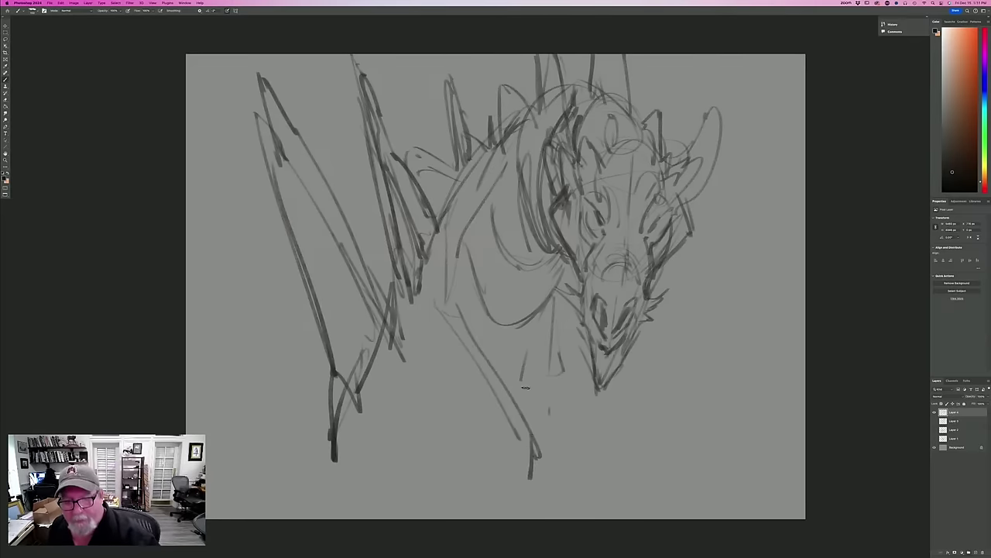
pyautogui.moveTo(524, 384); pyautogui.dragTo(541, 438)
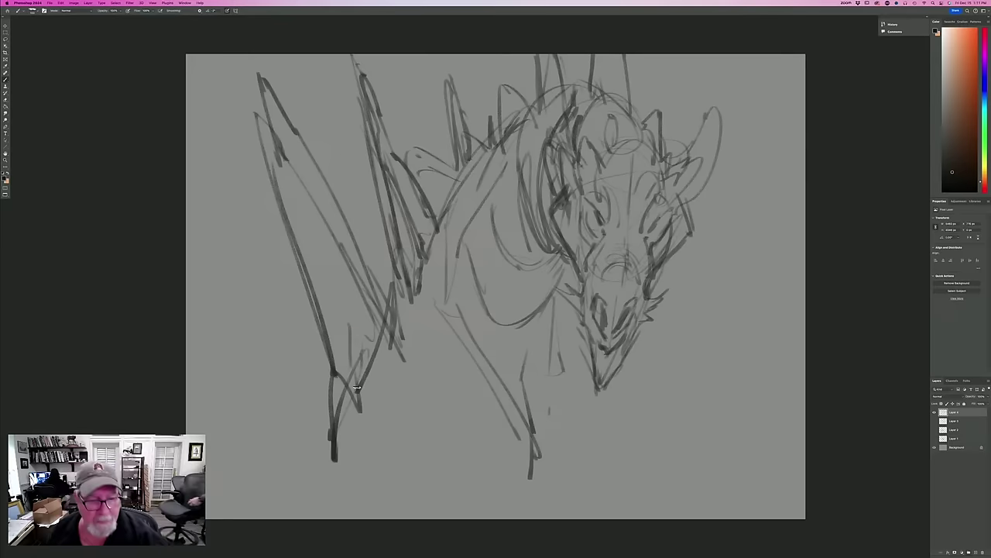
# Draw a tail sweeping from beneath the foreleg across the lower body and ending in a heart-shaped tip.
pyautogui.moveTo(534, 441); pyautogui.dragTo(590, 503)
pyautogui.moveTo(319, 387); pyautogui.dragTo(324, 442)
pyautogui.moveTo(589, 502); pyautogui.dragTo(302, 352)
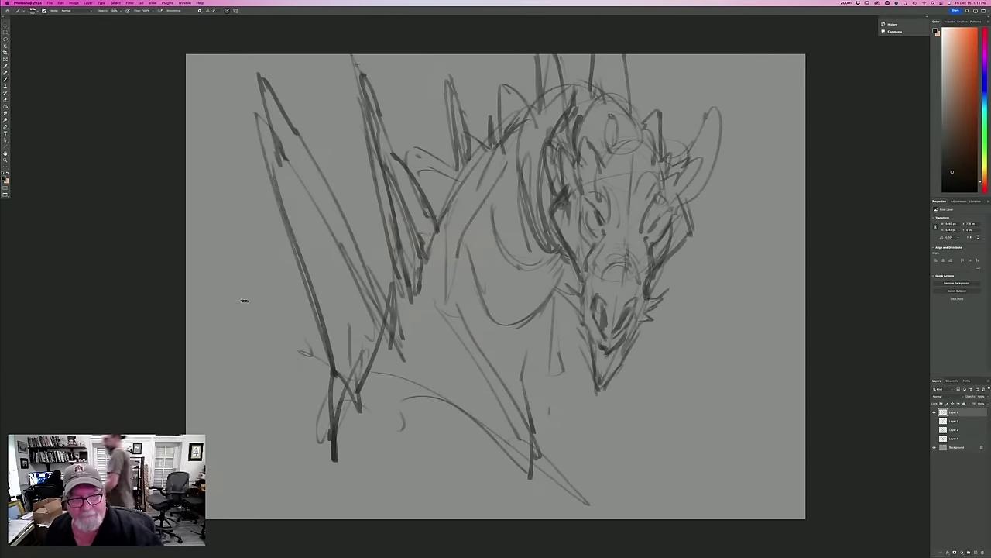
pyautogui.moveTo(240, 301); pyautogui.dragTo(292, 347)
pyautogui.moveTo(305, 391)
pyautogui.mouseDown()
pyautogui.moveTo(250, 233)
pyautogui.moveTo(458, 447)
pyautogui.moveTo(534, 494)
pyautogui.mouseUp()
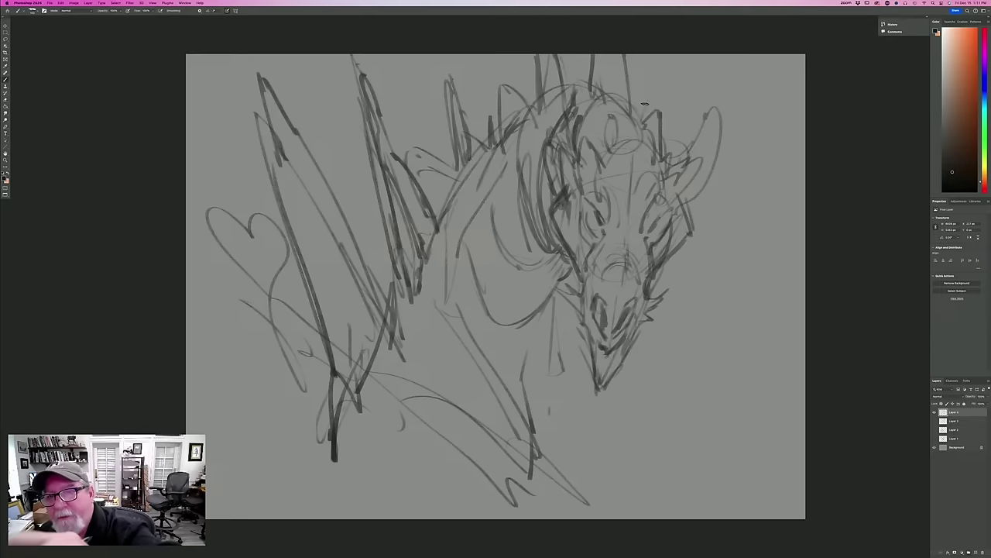
# Add a pointed horn beside the crown, extend the large curved horn's tip, and darken the horn nearest the neck.
pyautogui.moveTo(644, 122); pyautogui.dragTo(671, 67)
pyautogui.moveTo(670, 66)
pyautogui.mouseDown()
pyautogui.moveTo(663, 116)
pyautogui.moveTo(708, 89)
pyautogui.moveTo(717, 101)
pyautogui.moveTo(714, 172)
pyautogui.moveTo(694, 197)
pyautogui.mouseUp()
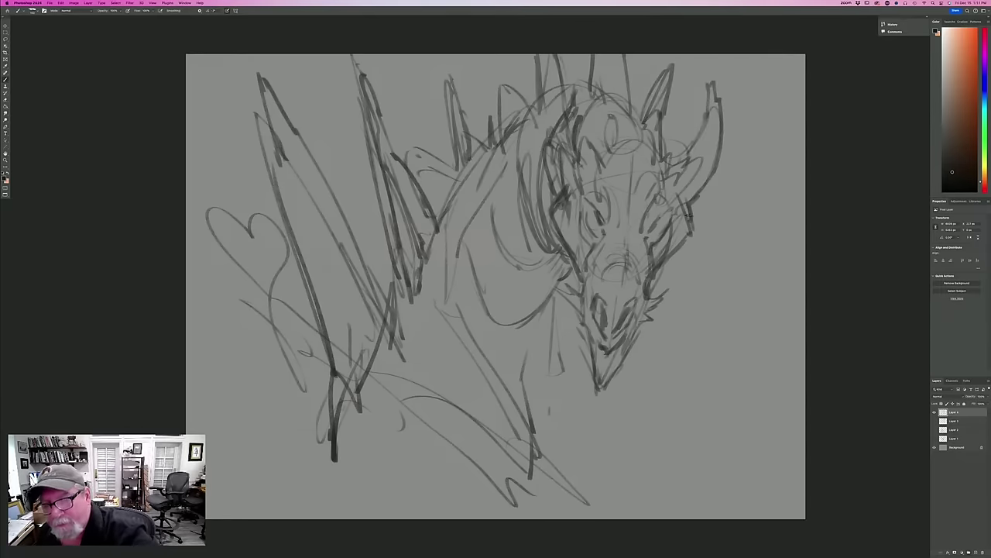
pyautogui.moveTo(579, 87); pyautogui.dragTo(576, 104)
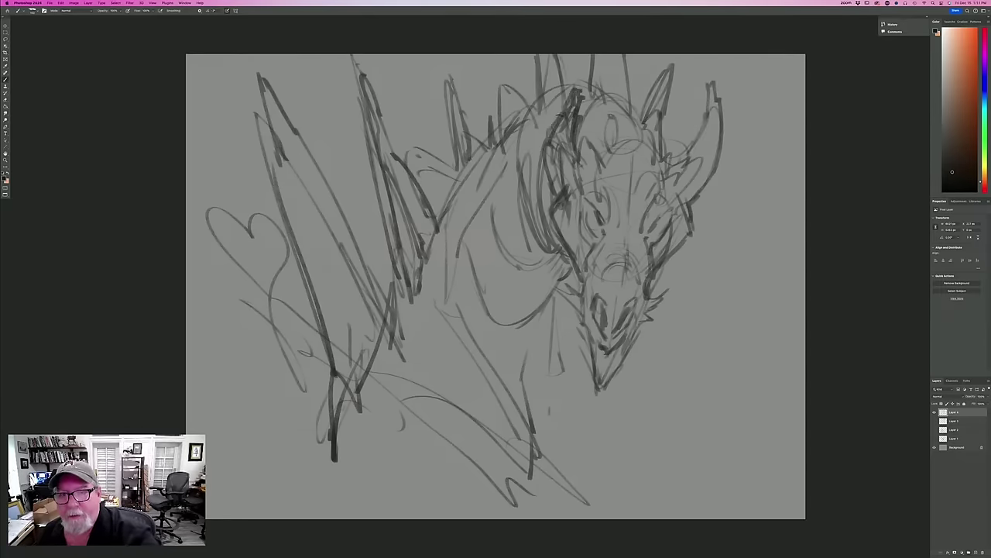
pyautogui.moveTo(577, 91); pyautogui.dragTo(552, 202)
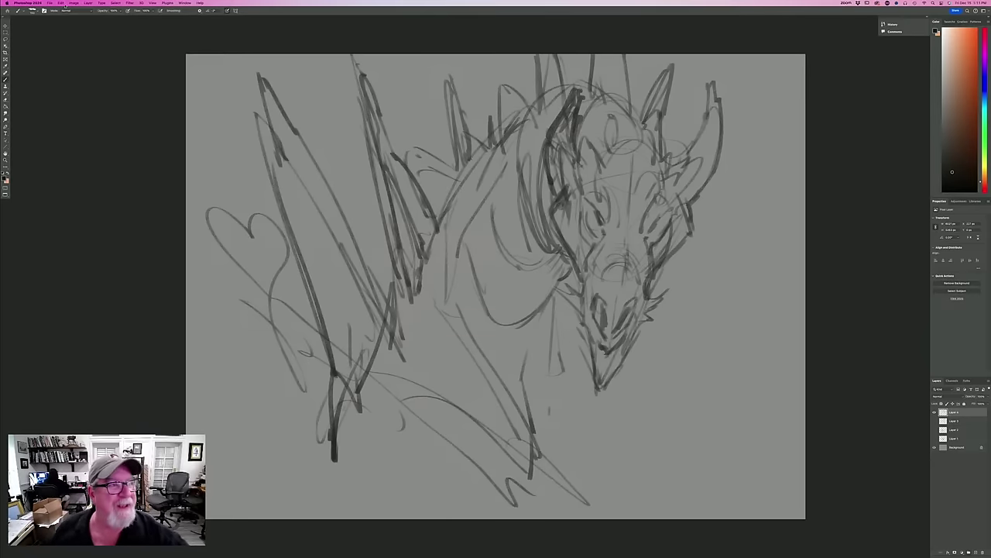
# Flip the canvas horizontally and darken the cheek outline beside the neck and the lines along the muzzle.
pyautogui.click(74, 3)
pyautogui.moveTo(103, 51)
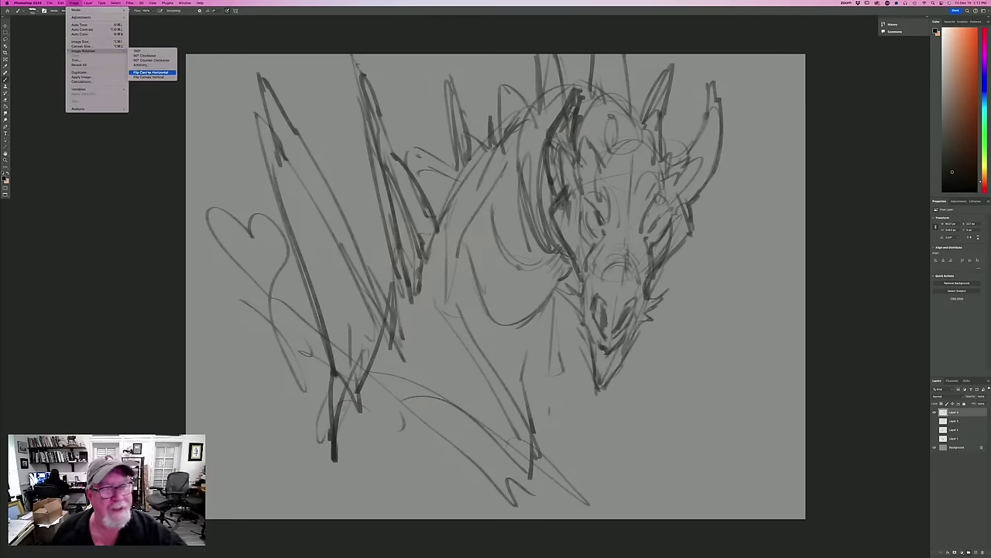
pyautogui.click(150, 72)
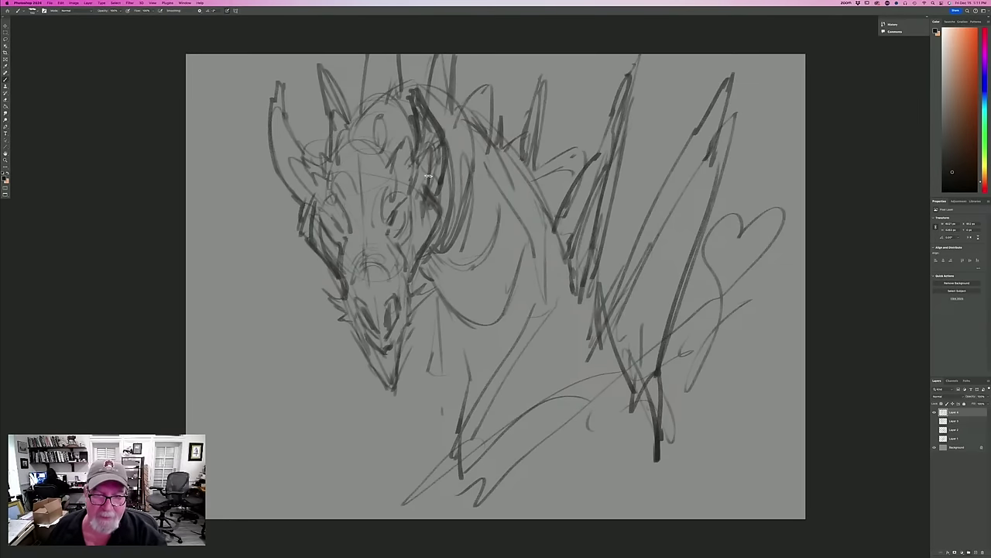
pyautogui.moveTo(426, 183)
pyautogui.mouseDown()
pyautogui.moveTo(447, 201)
pyautogui.moveTo(447, 226)
pyautogui.moveTo(420, 268)
pyautogui.mouseUp()
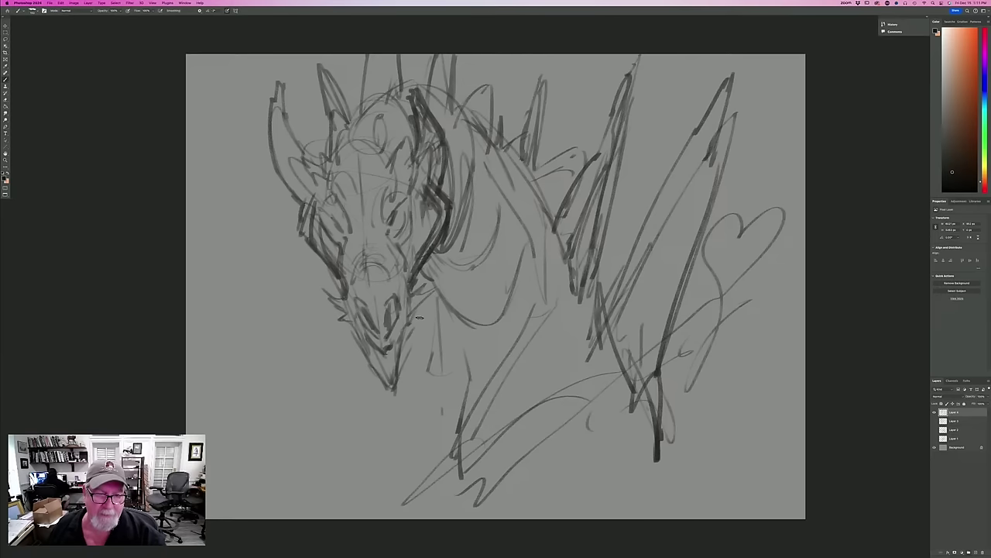
pyautogui.moveTo(419, 268); pyautogui.dragTo(373, 318)
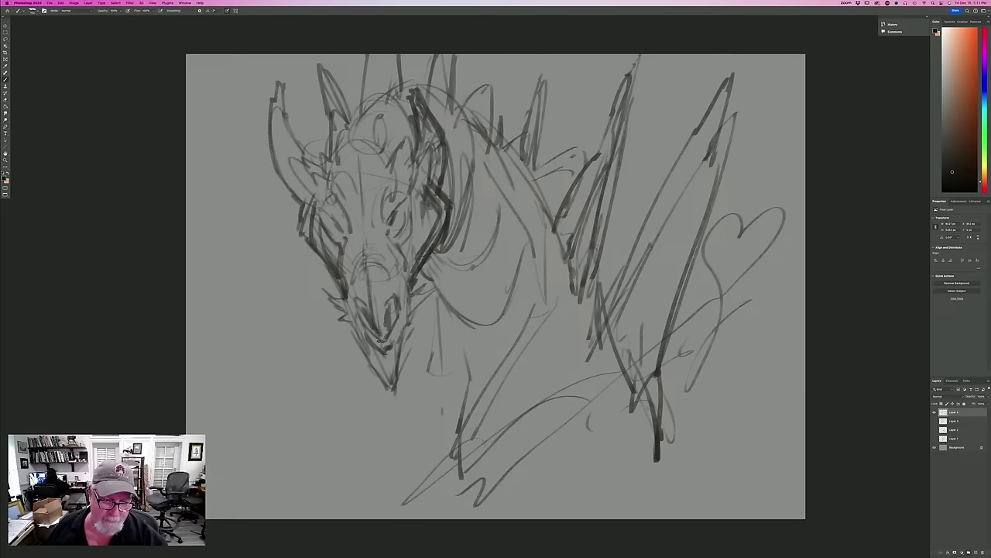
# Darken the nostrils and jaw edge, add a pointed spike beside the jaw, and define the glaring eyes with brow wrinkles.
pyautogui.moveTo(373, 319); pyautogui.dragTo(361, 316)
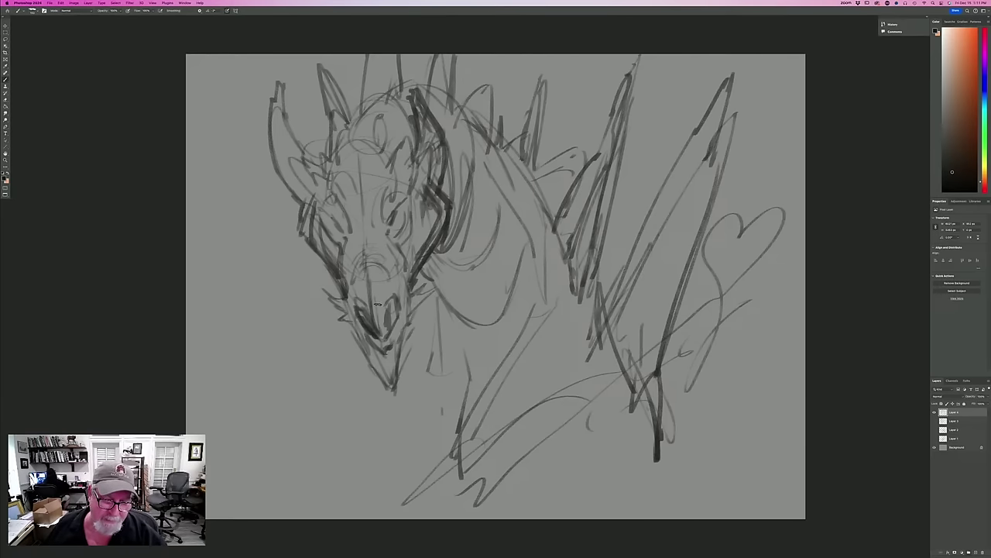
pyautogui.moveTo(361, 316); pyautogui.dragTo(382, 329)
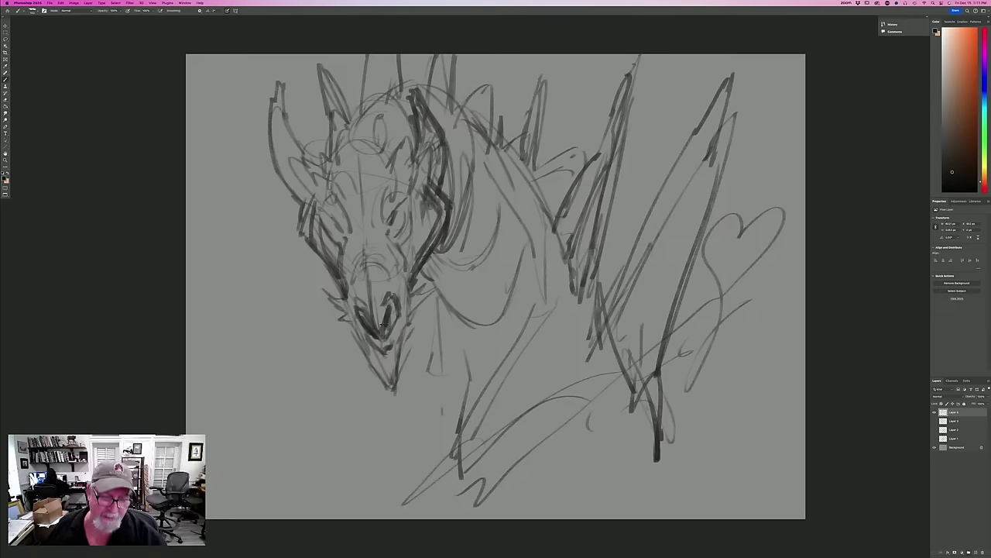
pyautogui.moveTo(382, 329); pyautogui.dragTo(411, 292)
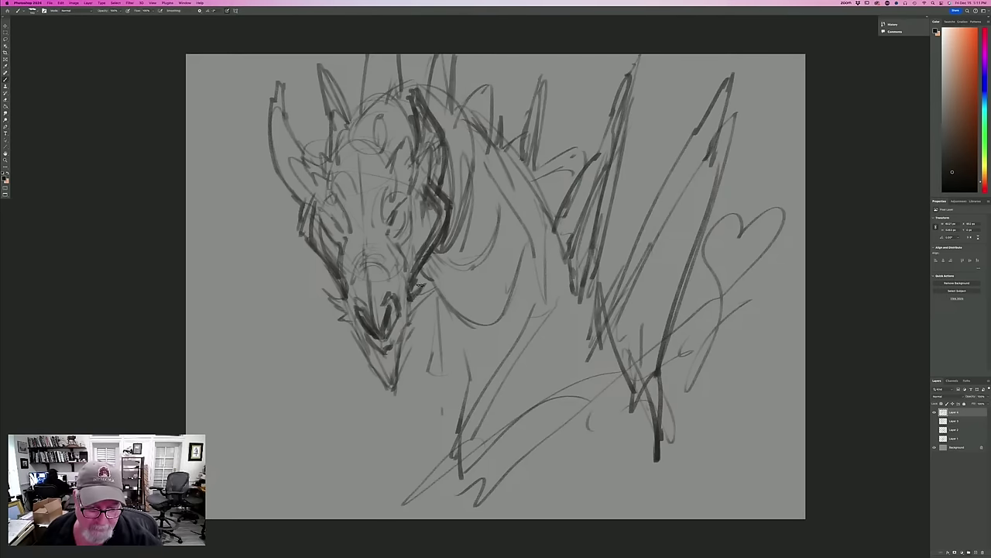
pyautogui.moveTo(411, 292); pyautogui.dragTo(412, 326)
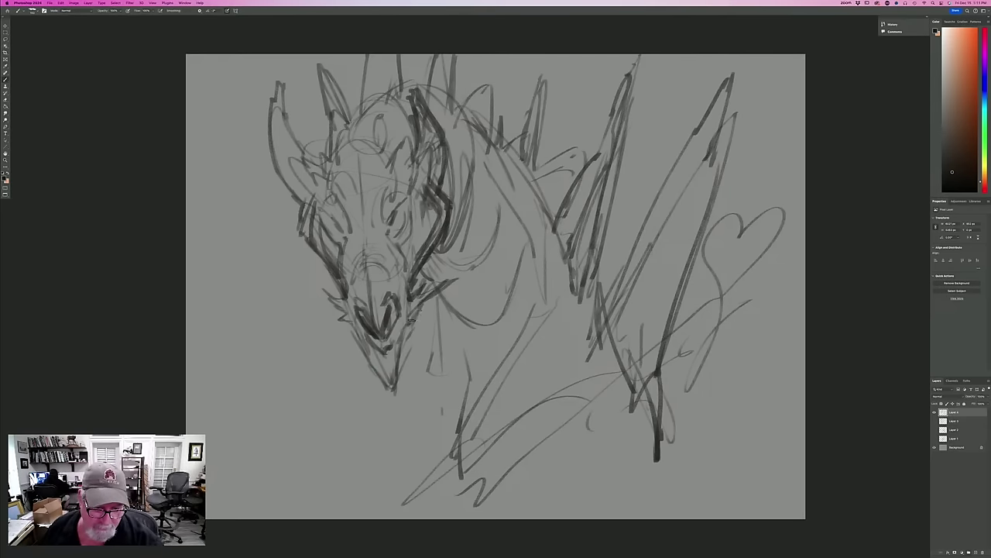
pyautogui.moveTo(411, 326); pyautogui.dragTo(397, 374)
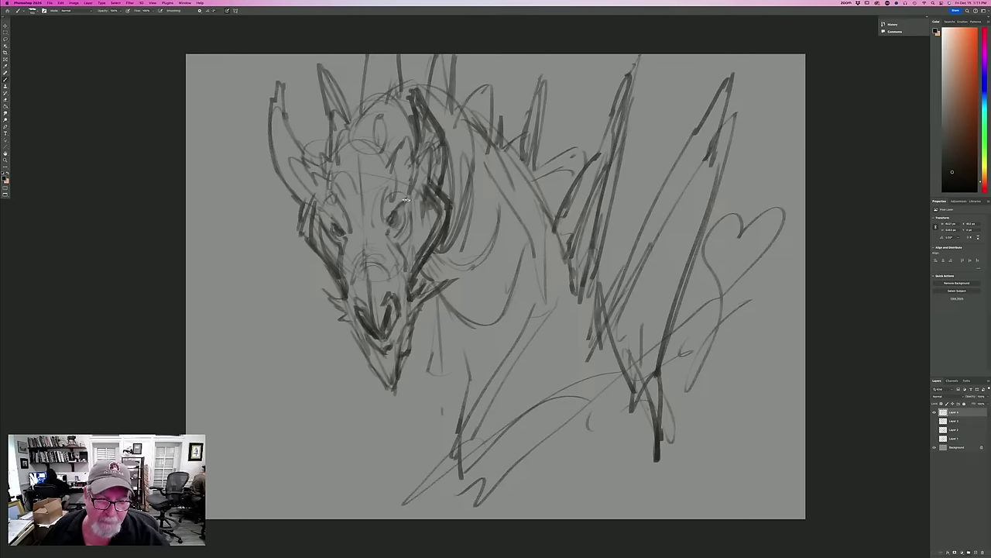
pyautogui.moveTo(406, 200); pyautogui.dragTo(381, 226)
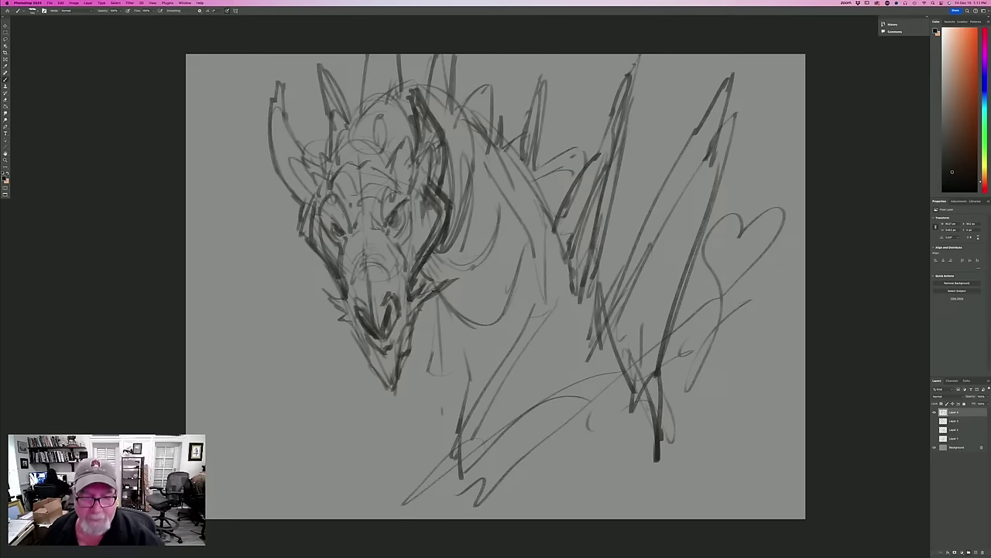
# Strengthen the chest and near foreleg lines, and sketch the second foreleg bending down beneath the jaw.
pyautogui.moveTo(536, 307); pyautogui.dragTo(465, 394)
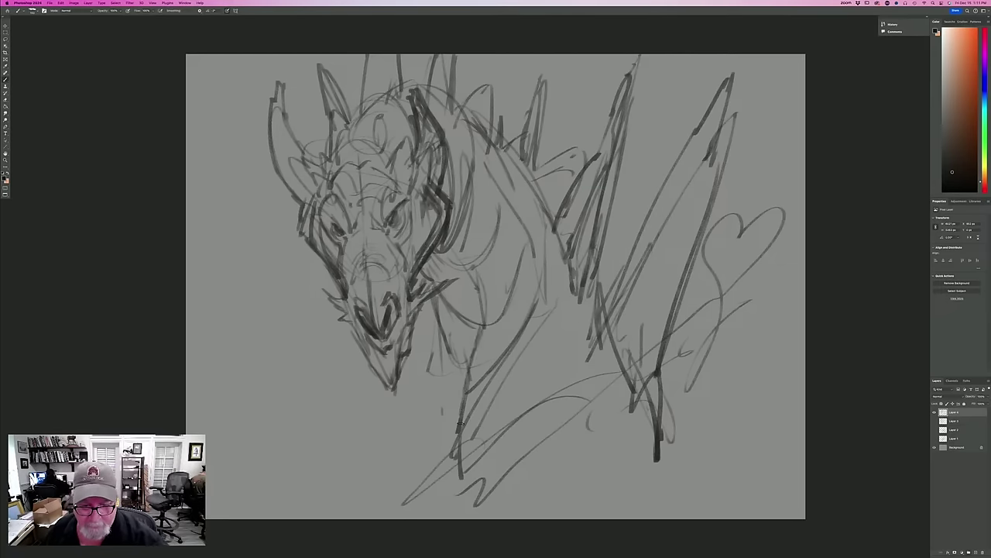
pyautogui.moveTo(480, 325); pyautogui.dragTo(449, 364)
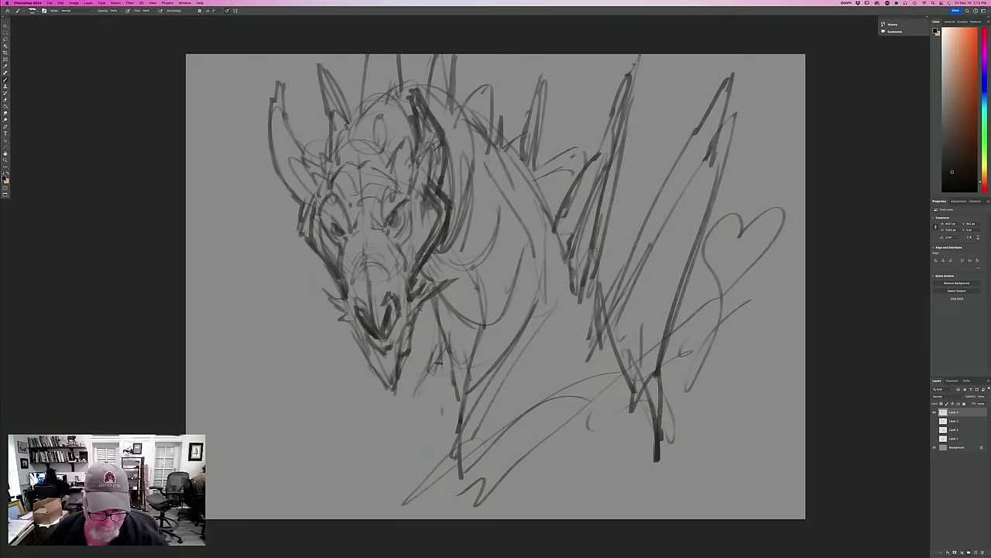
pyautogui.moveTo(444, 362); pyautogui.dragTo(404, 424)
pyautogui.moveTo(412, 399); pyautogui.dragTo(387, 469)
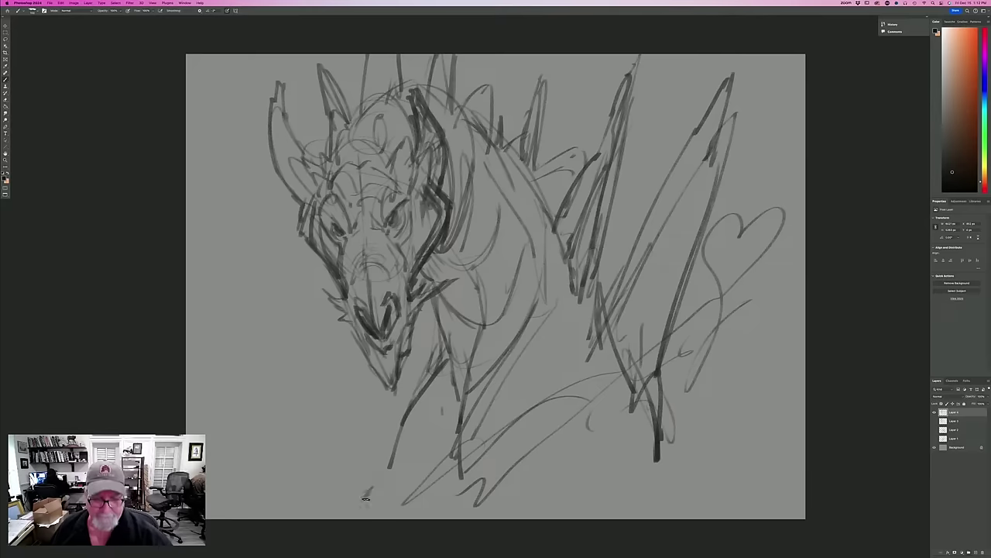
# Draw bold angular lines behind the body running from the wing base to the canvas edge, plus a separate diagonal below.
pyautogui.moveTo(657, 378)
pyautogui.mouseDown()
pyautogui.moveTo(688, 441)
pyautogui.moveTo(798, 356)
pyautogui.mouseUp()
pyautogui.moveTo(680, 421); pyautogui.dragTo(667, 352)
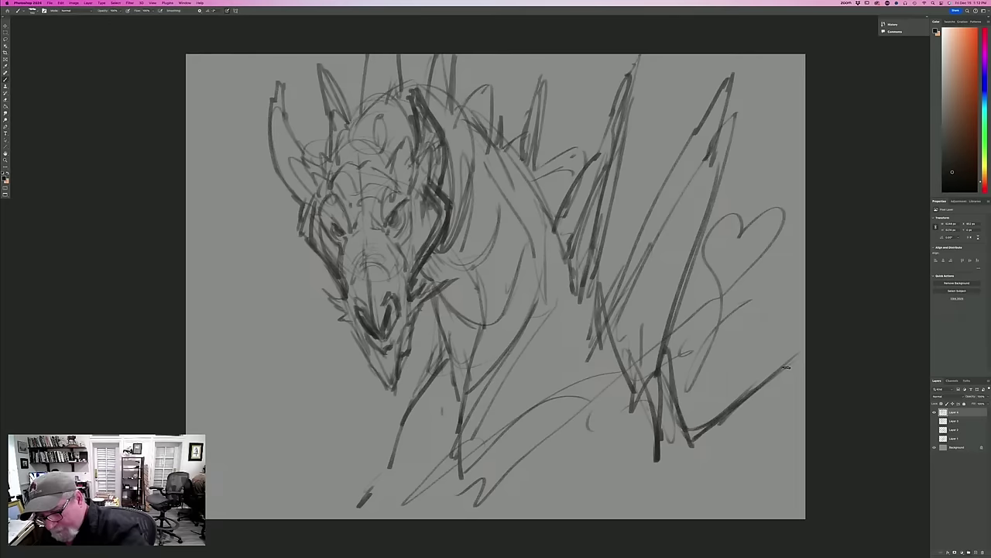
pyautogui.moveTo(803, 426); pyautogui.dragTo(746, 493)
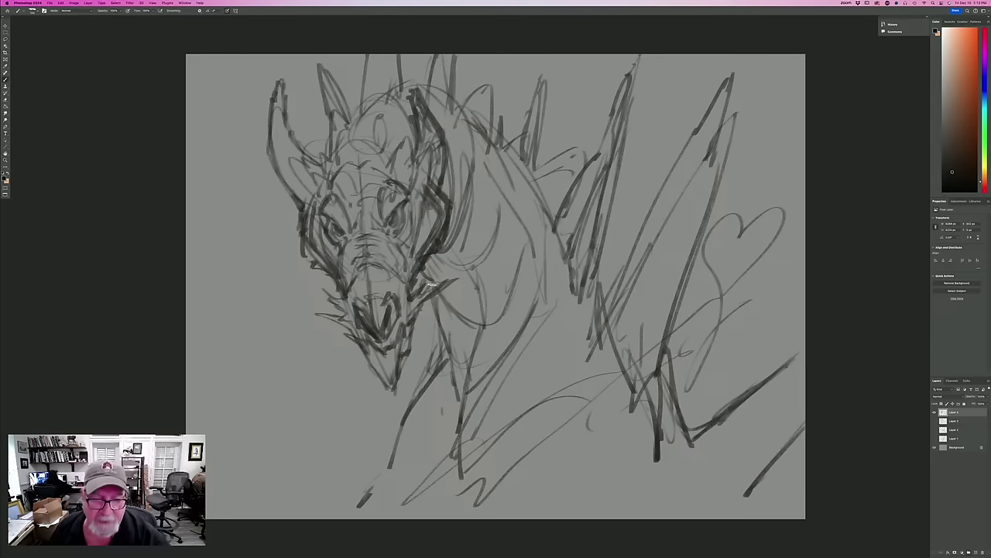
# Reinforce the chest curve, add round scales and a jagged contour along the shoulder, and extend the lines toward the foreleg.
pyautogui.moveTo(446, 313); pyautogui.dragTo(518, 248)
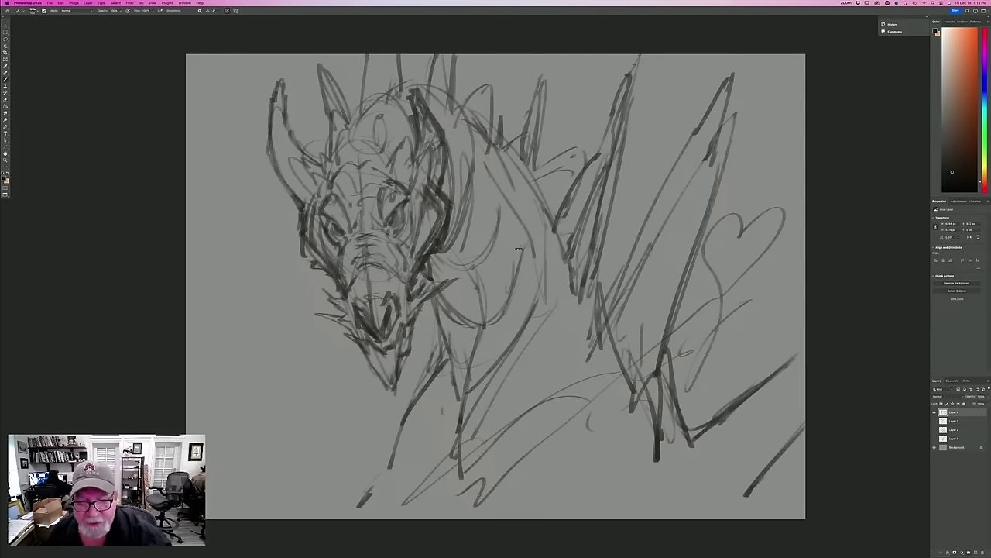
pyautogui.moveTo(492, 186); pyautogui.dragTo(518, 197)
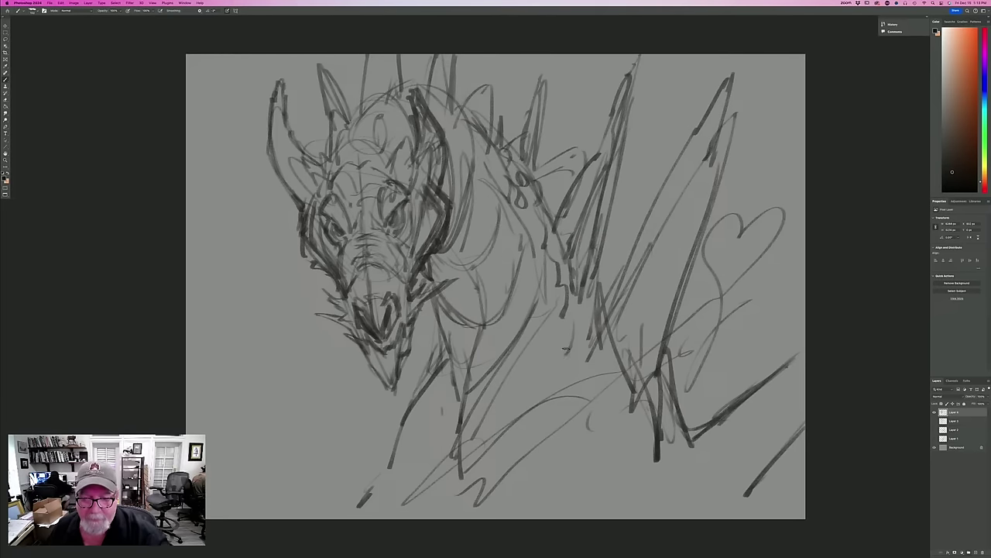
pyautogui.moveTo(565, 349)
pyautogui.mouseDown()
pyautogui.moveTo(469, 436)
pyautogui.moveTo(400, 457)
pyautogui.mouseUp()
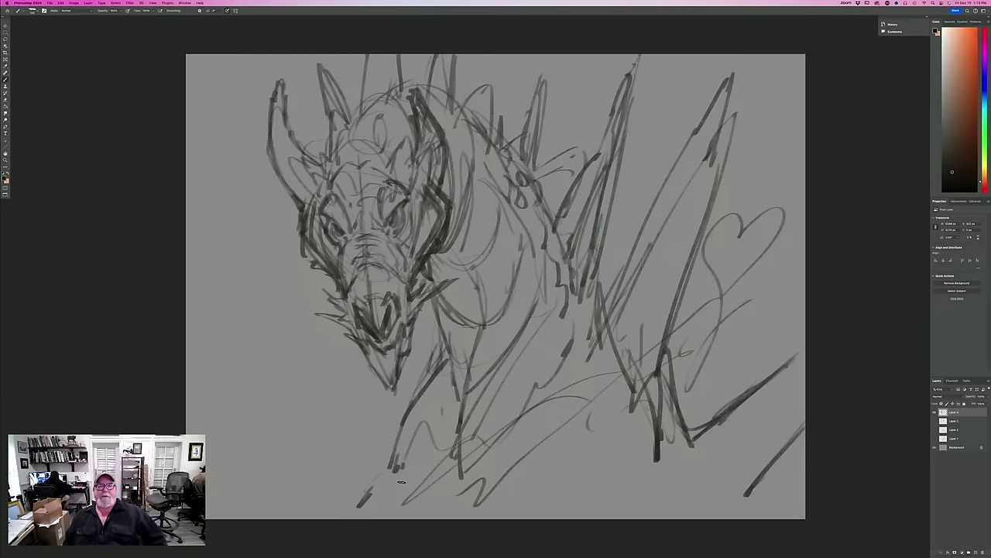
# Darken the crown spikes, chin and large horn, texture the crown with small scales, and rough in the feet.
pyautogui.moveTo(361, 104); pyautogui.dragTo(365, 56)
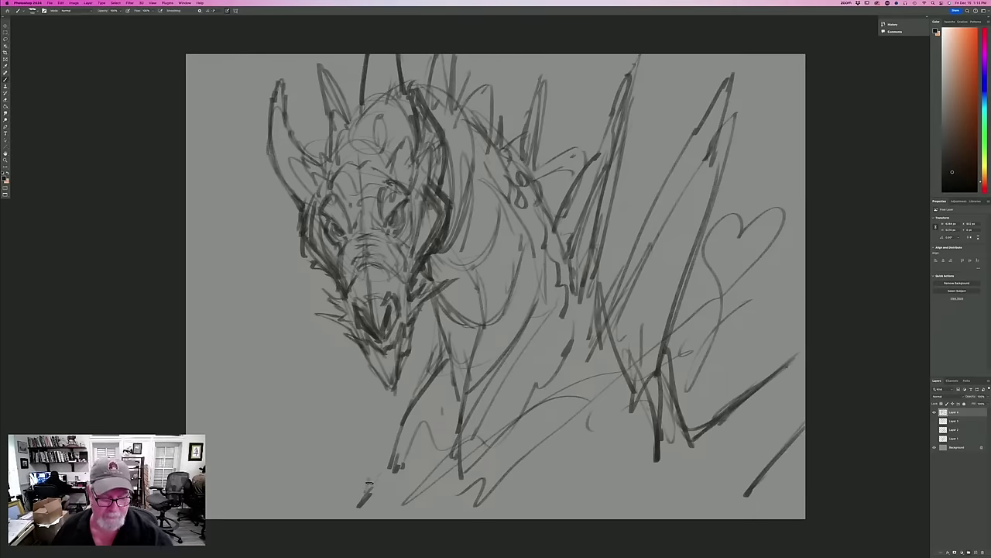
pyautogui.moveTo(474, 465)
pyautogui.mouseDown()
pyautogui.moveTo(589, 406)
pyautogui.moveTo(455, 496)
pyautogui.mouseUp()
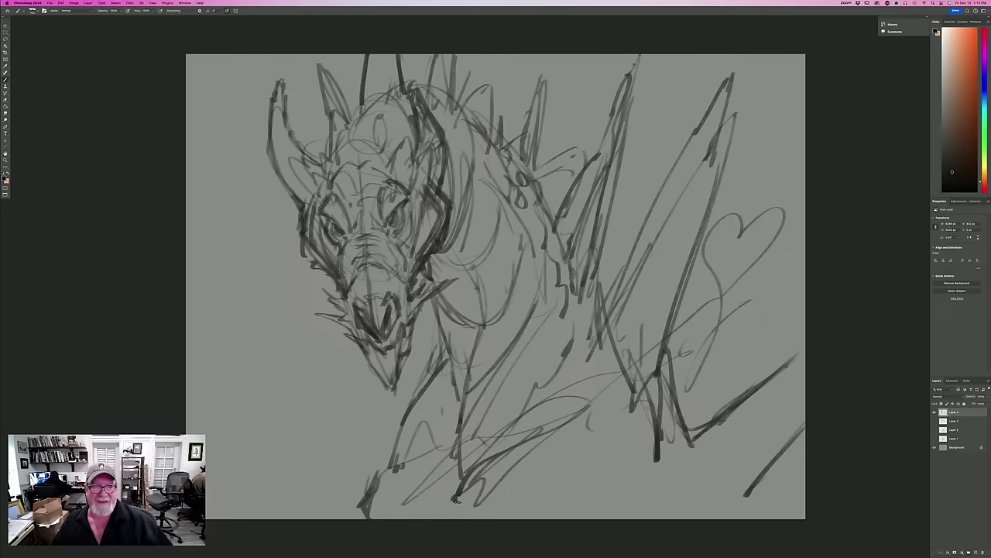
pyautogui.moveTo(368, 353); pyautogui.dragTo(399, 387)
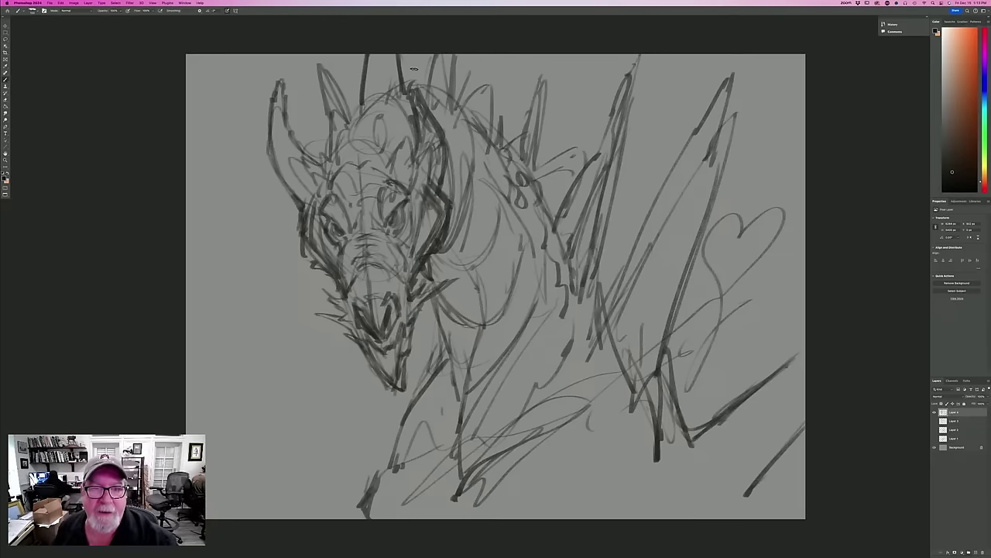
pyautogui.moveTo(414, 69); pyautogui.dragTo(447, 183)
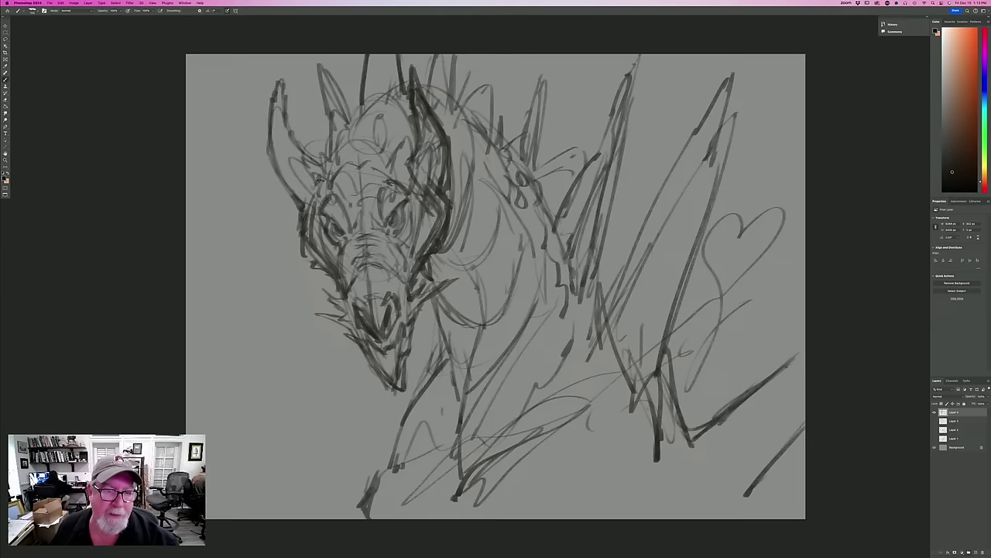
pyautogui.moveTo(398, 129); pyautogui.dragTo(401, 168)
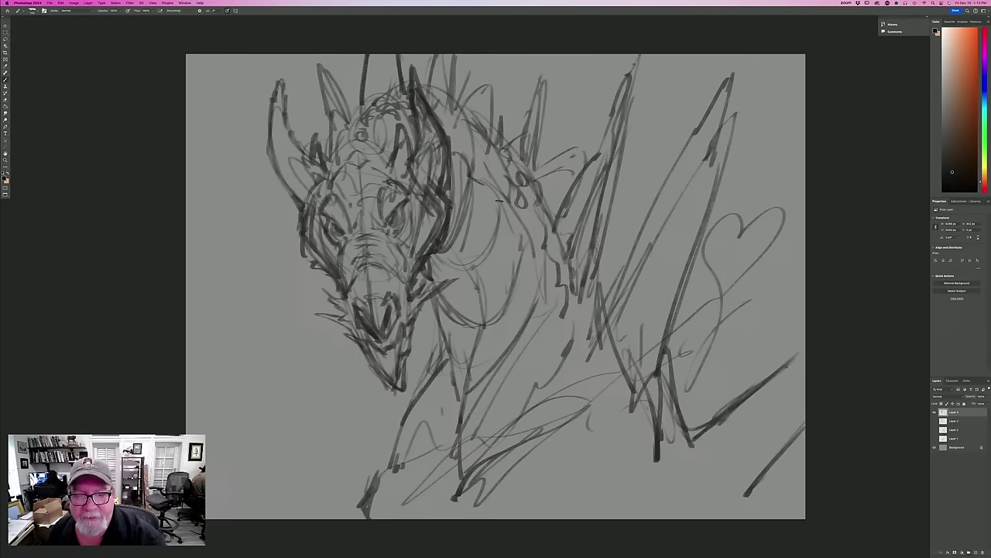
# Define the neck and chest folds with darker curves, and reinforce the shoulder and foreleg outlines below them.
pyautogui.moveTo(500, 213); pyautogui.dragTo(491, 320)
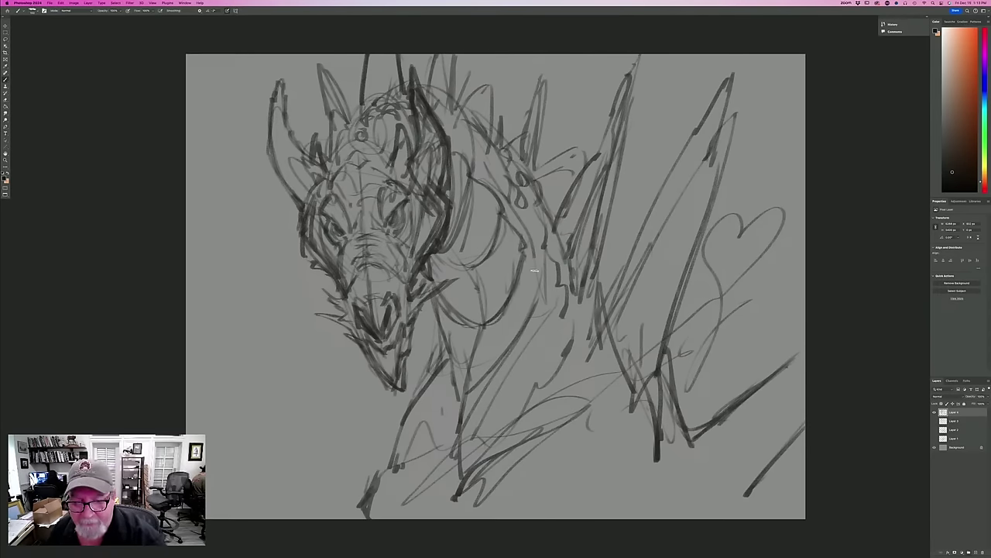
pyautogui.moveTo(525, 255); pyautogui.dragTo(501, 362)
pyautogui.moveTo(539, 303); pyautogui.dragTo(525, 401)
pyautogui.moveTo(433, 353)
pyautogui.mouseDown()
pyautogui.moveTo(445, 376)
pyautogui.moveTo(424, 415)
pyautogui.moveTo(458, 481)
pyautogui.mouseUp()
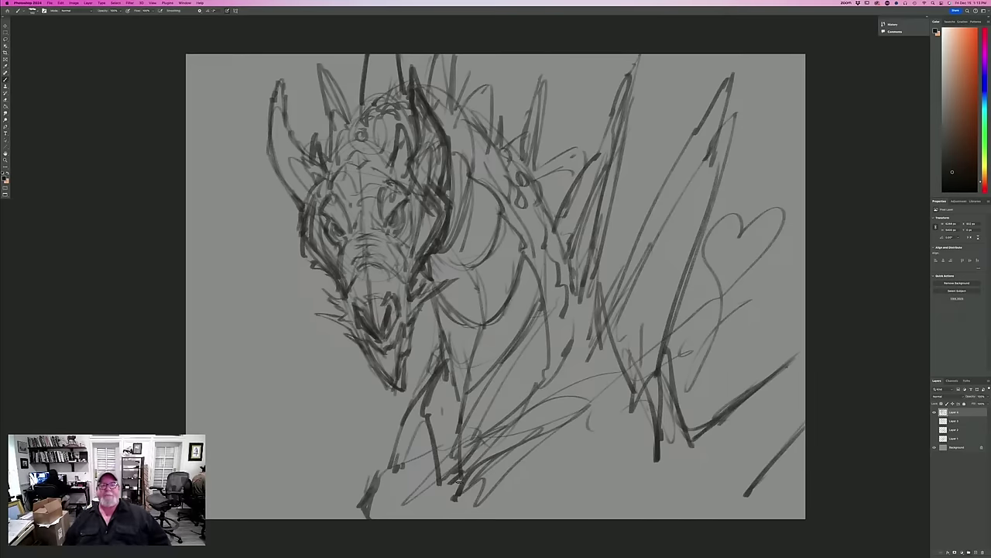
pyautogui.moveTo(460, 222)
pyautogui.mouseDown()
pyautogui.moveTo(431, 262)
pyautogui.moveTo(463, 263)
pyautogui.mouseUp()
# Review the earlier creature sketches by showing Layers 1, 2 and 3 one at a time, and return to Layer 4.
pyautogui.click(935, 412)
pyautogui.click(934, 438)
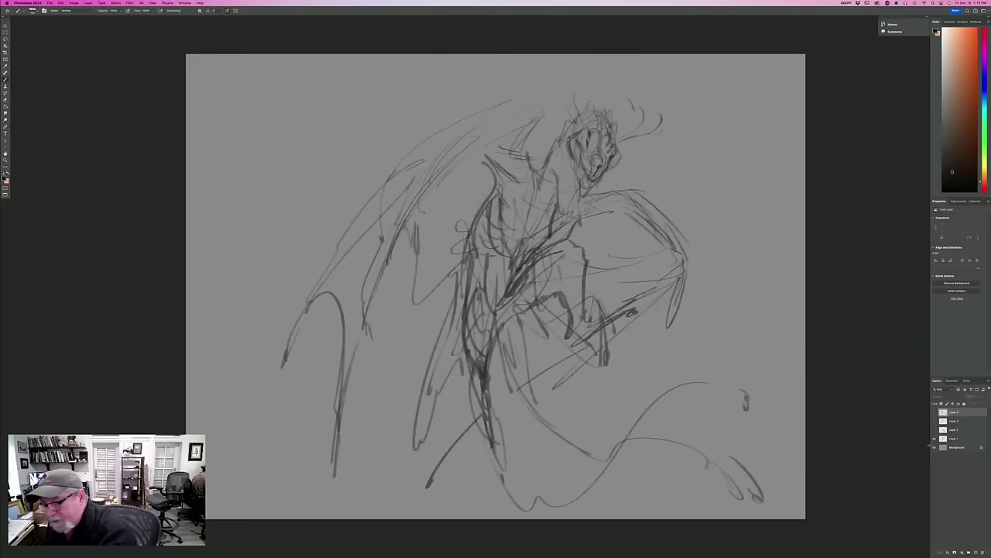
pyautogui.click(934, 438)
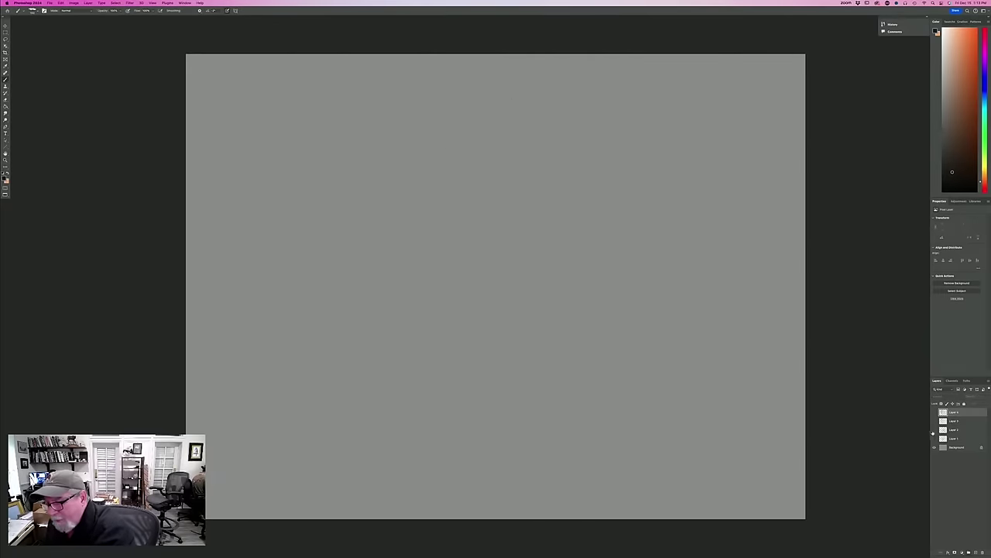
pyautogui.click(934, 429)
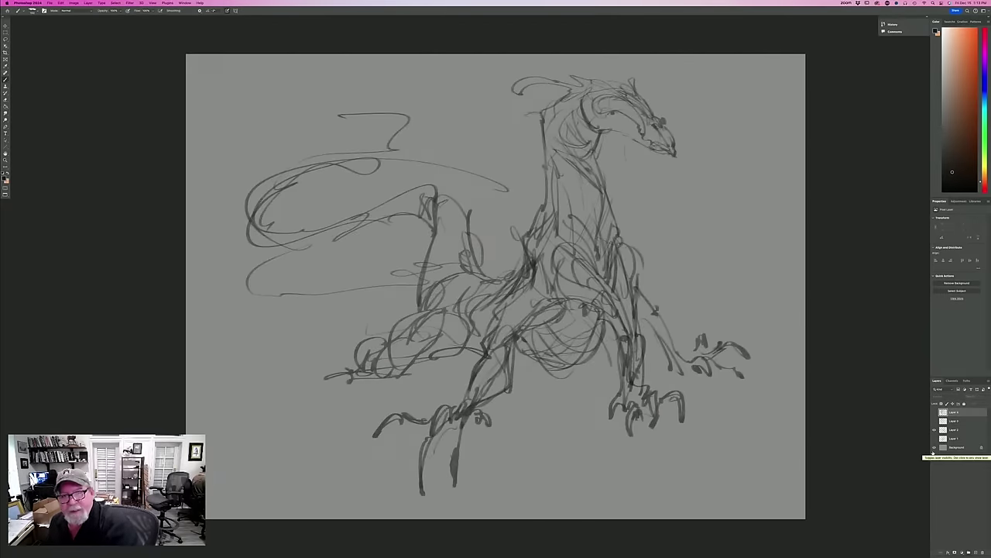
pyautogui.click(934, 429)
pyautogui.click(934, 421)
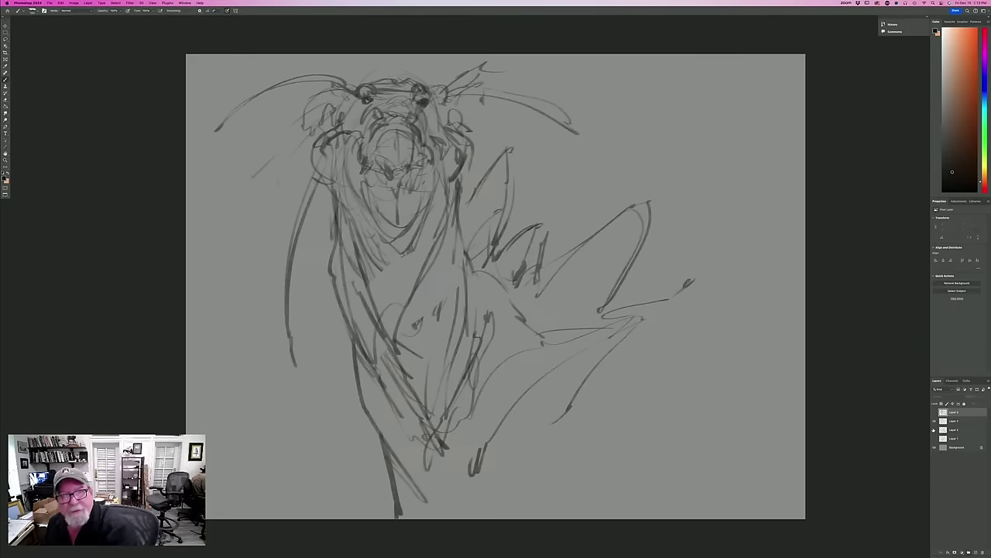
pyautogui.click(934, 429)
pyautogui.click(934, 420)
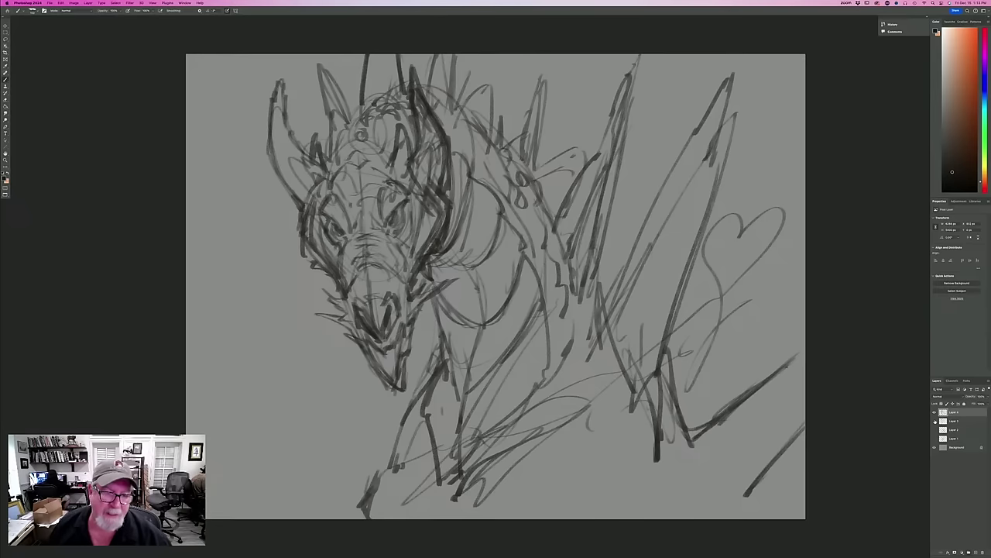
# Add long curved whiskers on both sides of the muzzle and short spikes along the outer cheek.
pyautogui.moveTo(306, 323)
pyautogui.mouseDown()
pyautogui.moveTo(277, 341)
pyautogui.moveTo(326, 325)
pyautogui.moveTo(269, 275)
pyautogui.moveTo(302, 292)
pyautogui.mouseUp()
pyautogui.moveTo(318, 304); pyautogui.dragTo(348, 320)
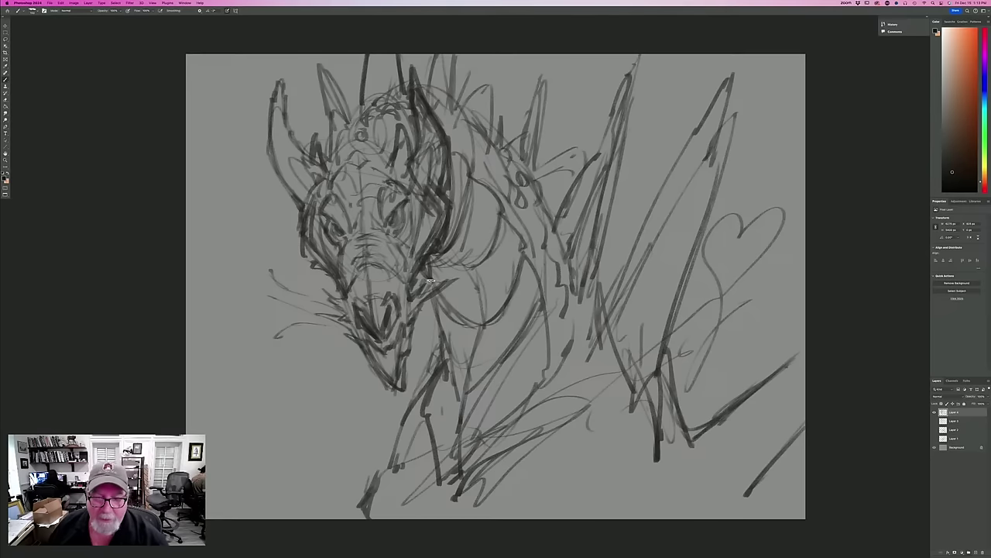
pyautogui.moveTo(431, 282)
pyautogui.mouseDown()
pyautogui.moveTo(502, 296)
pyautogui.moveTo(487, 245)
pyautogui.moveTo(512, 236)
pyautogui.mouseUp()
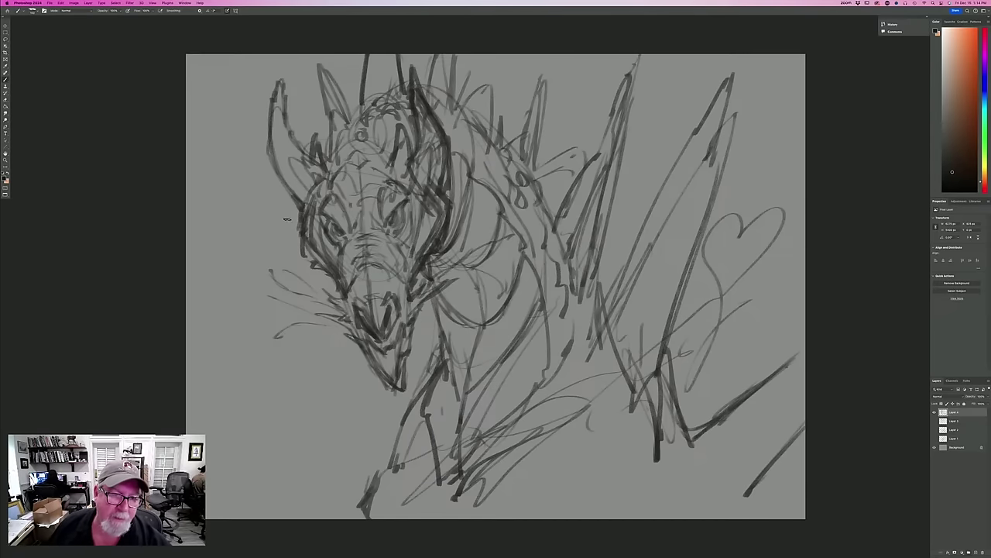
pyautogui.moveTo(298, 202)
pyautogui.mouseDown()
pyautogui.moveTo(268, 208)
pyautogui.moveTo(298, 231)
pyautogui.mouseUp()
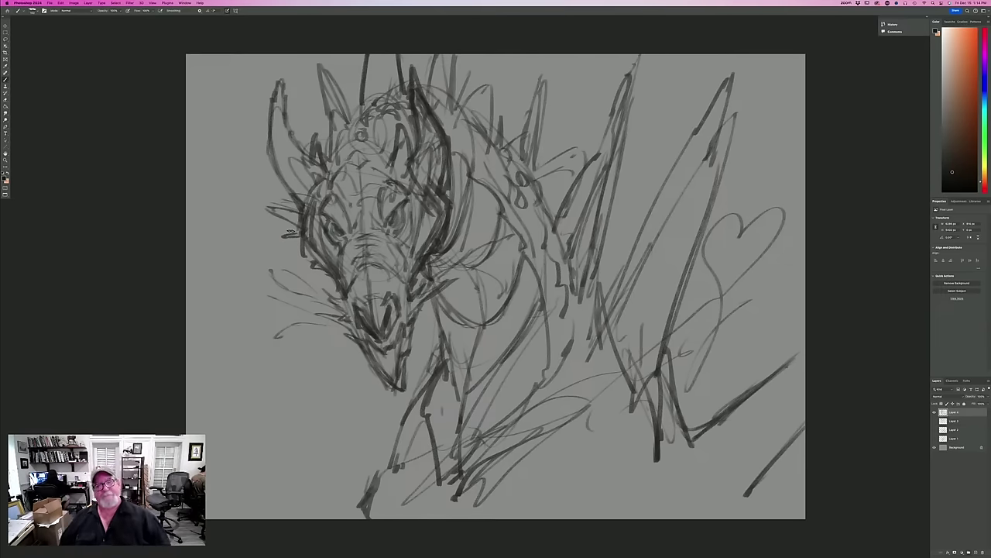
# Draw pointed spikes on the cheek beside the neck and add wrinkled ridges between the brows.
pyautogui.moveTo(453, 181); pyautogui.dragTo(476, 166)
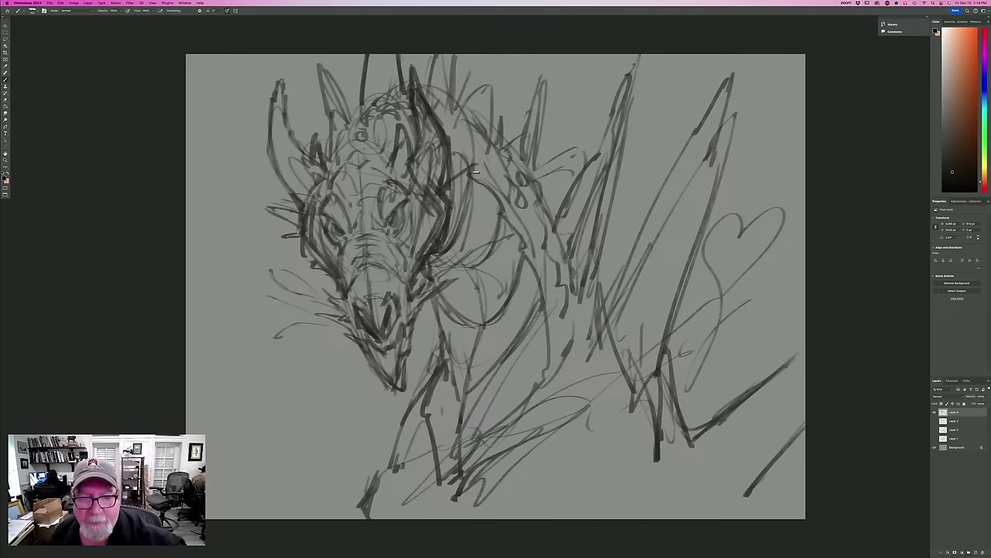
pyautogui.moveTo(451, 200)
pyautogui.mouseDown()
pyautogui.moveTo(477, 172)
pyautogui.moveTo(462, 174)
pyautogui.moveTo(469, 204)
pyautogui.mouseUp()
pyautogui.moveTo(450, 215); pyautogui.dragTo(464, 204)
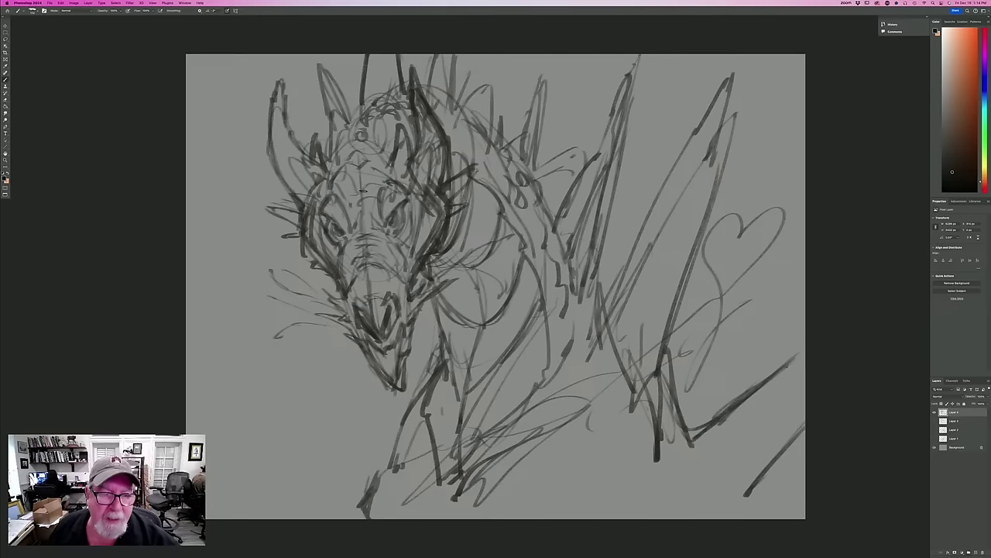
pyautogui.moveTo(364, 189)
pyautogui.mouseDown()
pyautogui.moveTo(379, 179)
pyautogui.moveTo(345, 181)
pyautogui.mouseUp()
pyautogui.moveTo(361, 175); pyautogui.dragTo(381, 165)
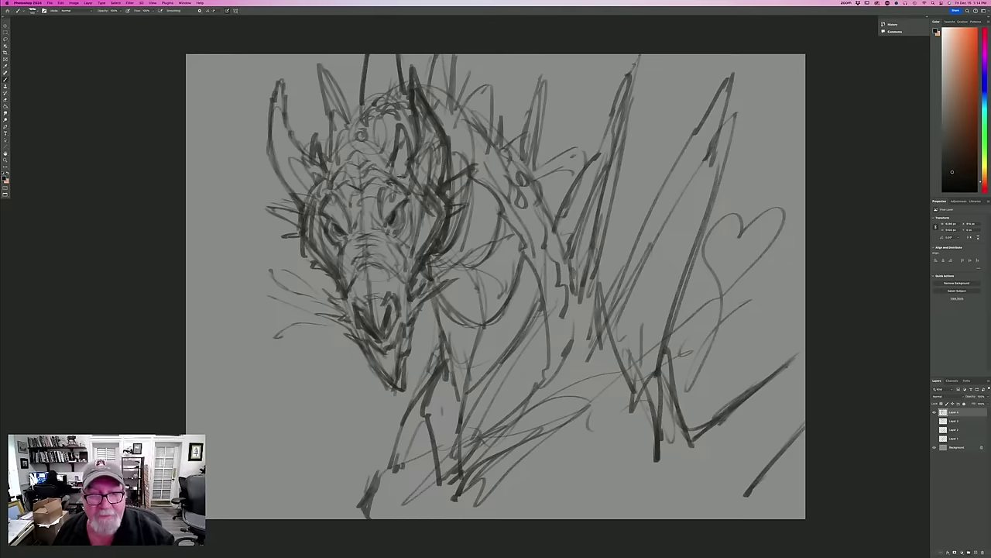
# Lower the opacity of Layer 4 to fade the dragon sketch into a faint underdrawing.
pyautogui.click(987, 396)
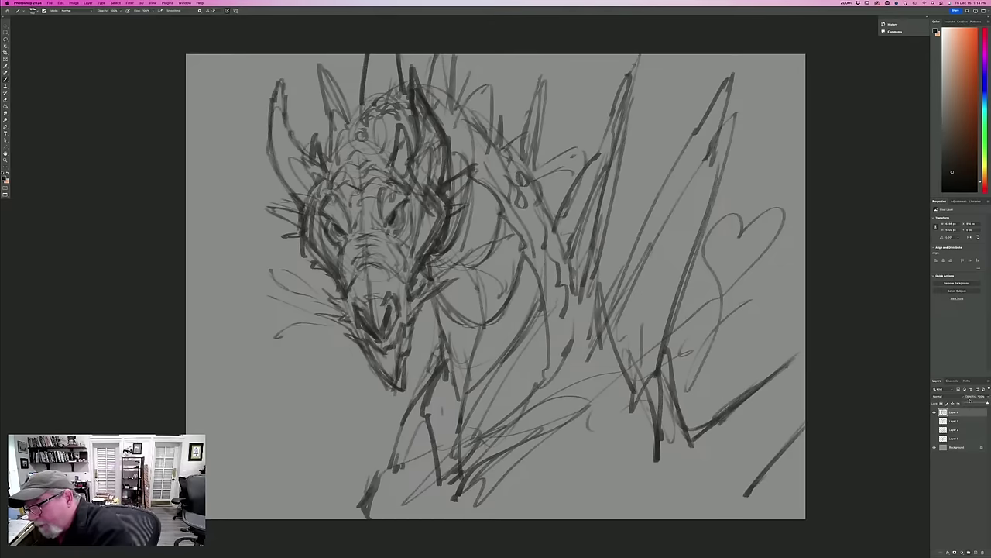
pyautogui.click(968, 404)
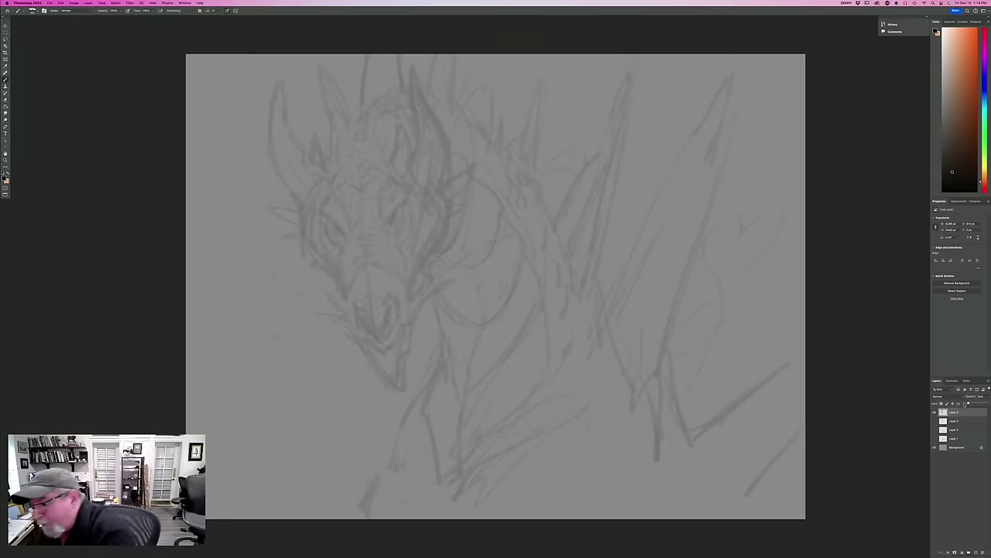
pyautogui.moveTo(973, 403); pyautogui.dragTo(977, 403)
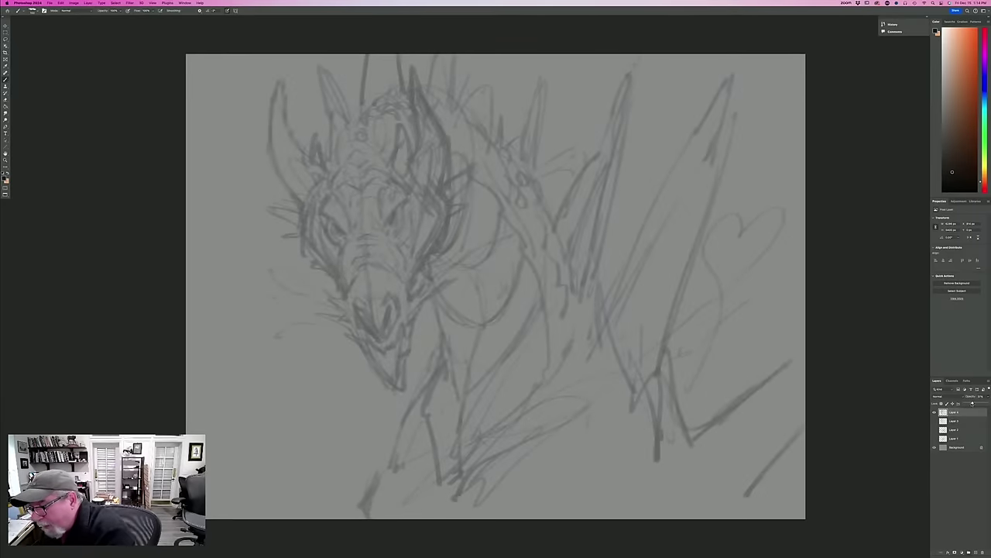
# Add a new layer above the faded dragon sketch and draw the refined right-hand eye with its heavy brow and lower lids.
pyautogui.click(975, 552)
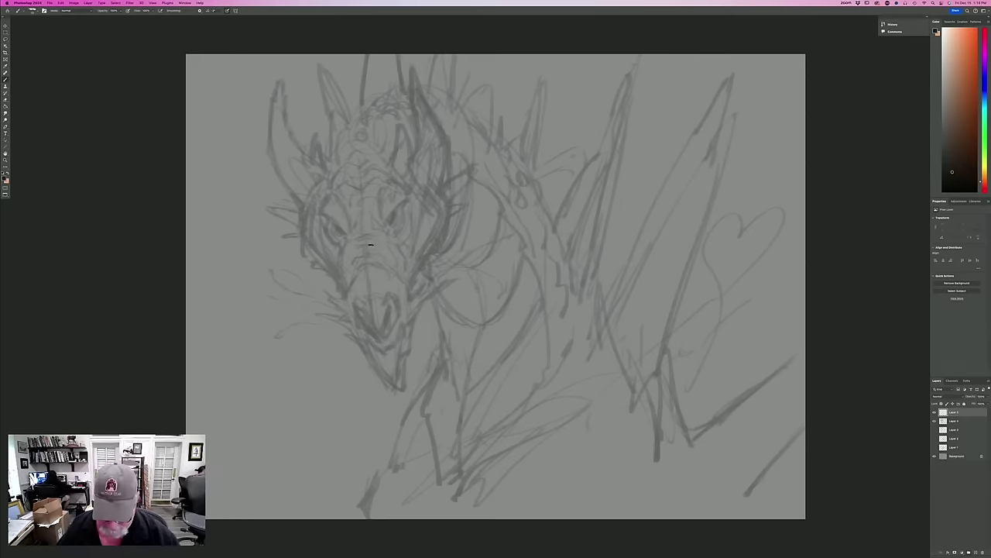
pyautogui.press('super+plus')
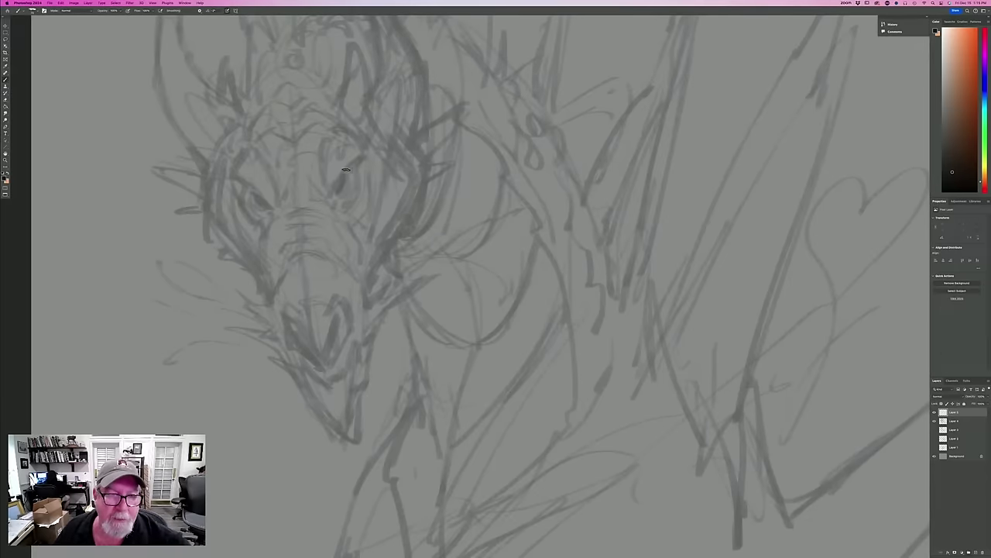
pyautogui.moveTo(346, 173); pyautogui.dragTo(363, 157)
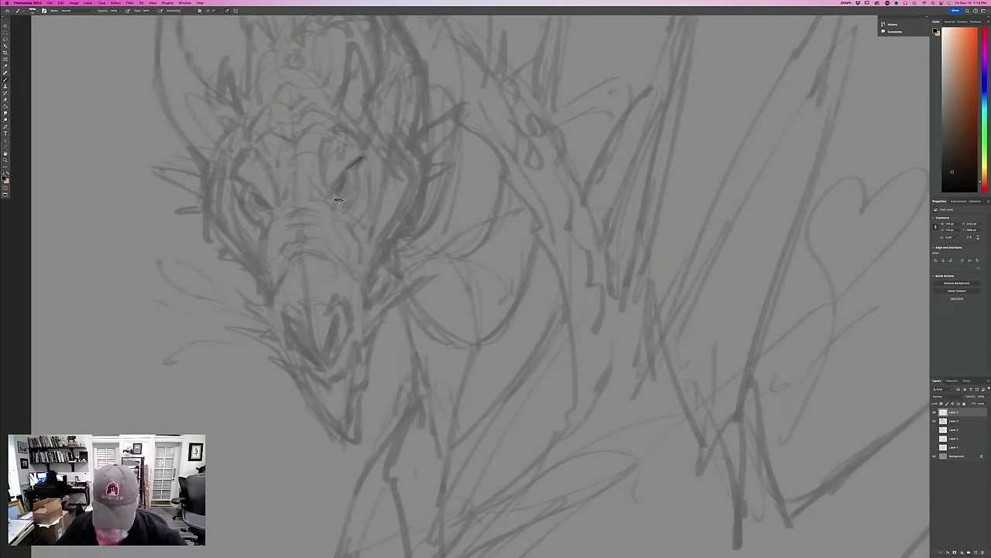
pyautogui.moveTo(331, 192)
pyautogui.mouseDown()
pyautogui.moveTo(348, 161)
pyautogui.moveTo(355, 188)
pyautogui.moveTo(348, 202)
pyautogui.moveTo(341, 184)
pyautogui.moveTo(344, 204)
pyautogui.moveTo(333, 202)
pyautogui.moveTo(370, 178)
pyautogui.mouseUp()
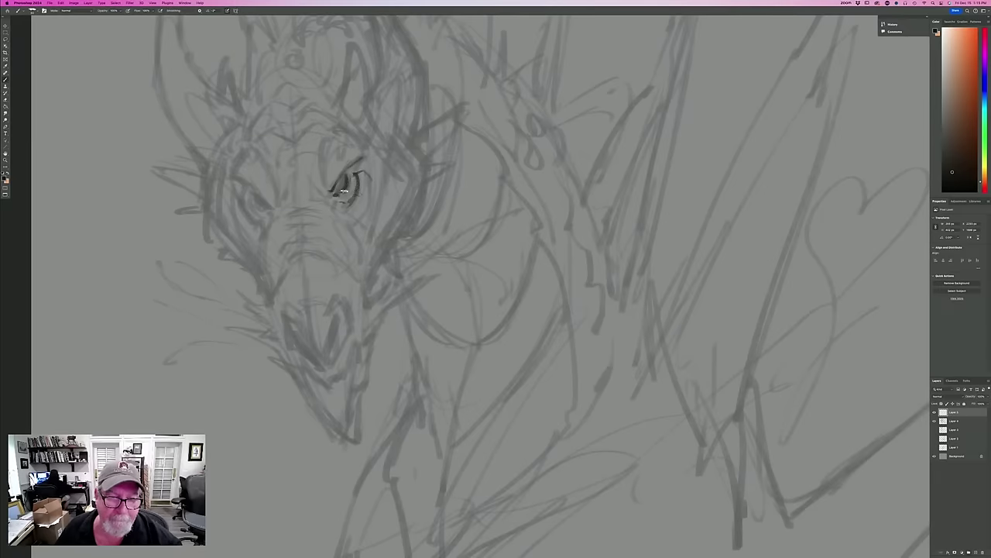
pyautogui.moveTo(351, 165); pyautogui.dragTo(328, 195)
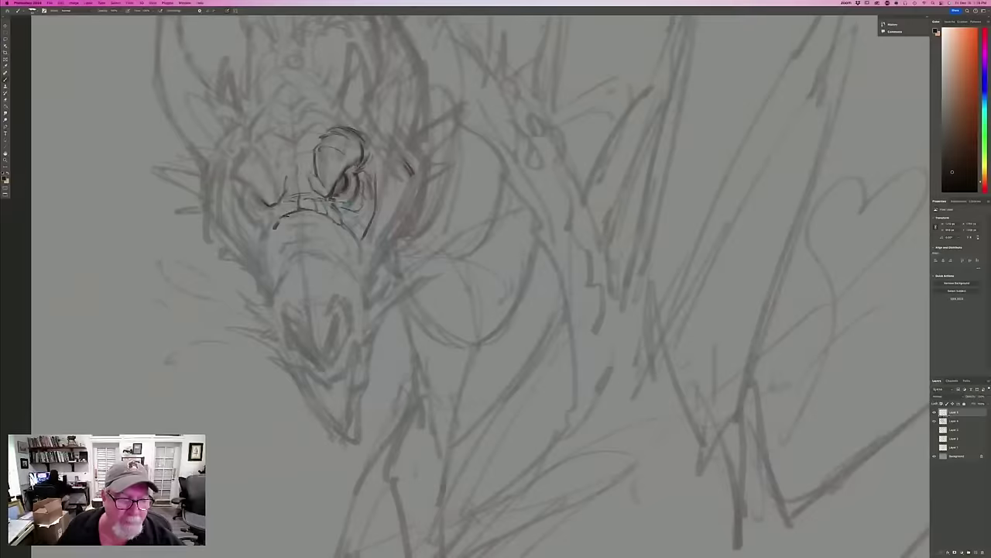
# Refine the left-hand eye with its lids and brow bulge, and join both brows with a bumpy forehead ridge.
pyautogui.moveTo(285, 201); pyautogui.dragTo(303, 260)
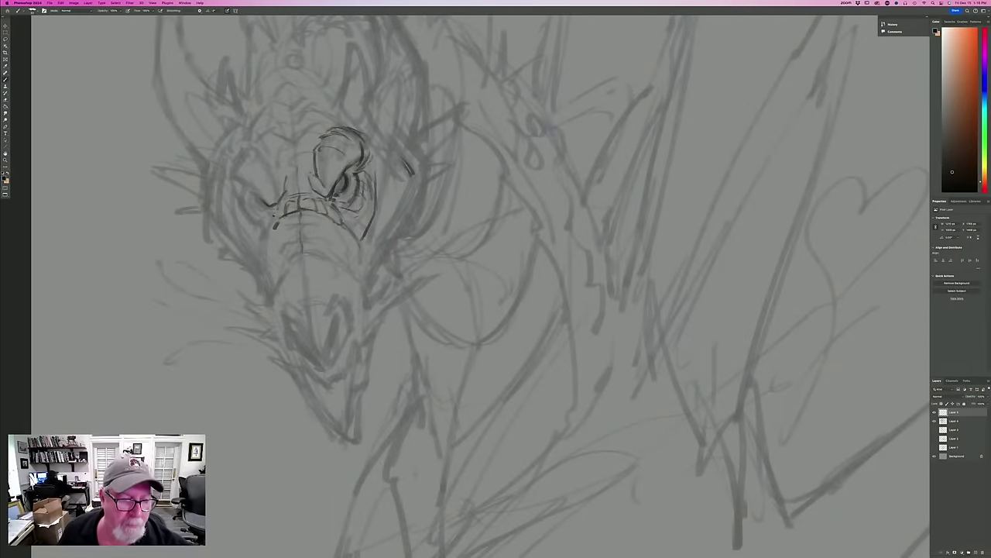
pyautogui.moveTo(274, 211); pyautogui.dragTo(263, 243)
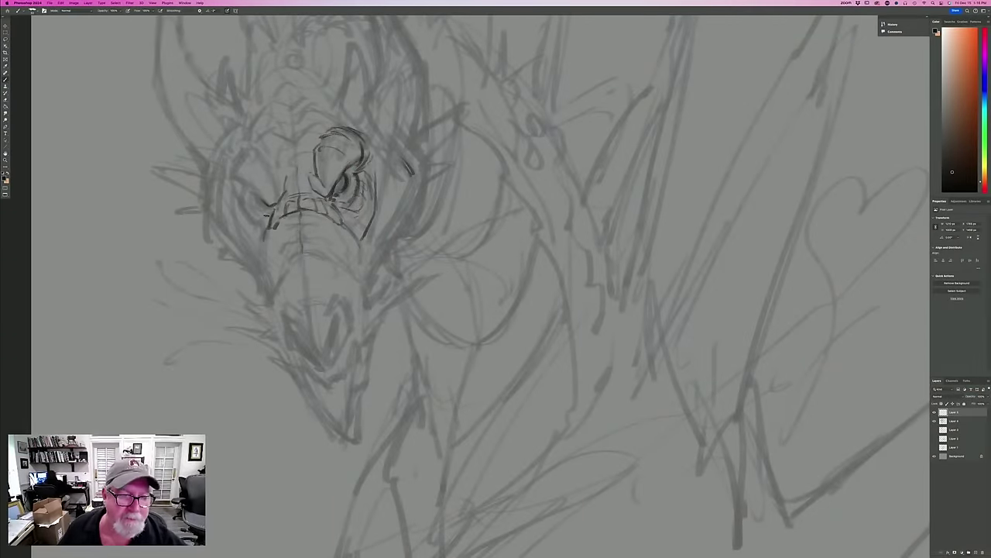
pyautogui.moveTo(265, 203); pyautogui.dragTo(230, 178)
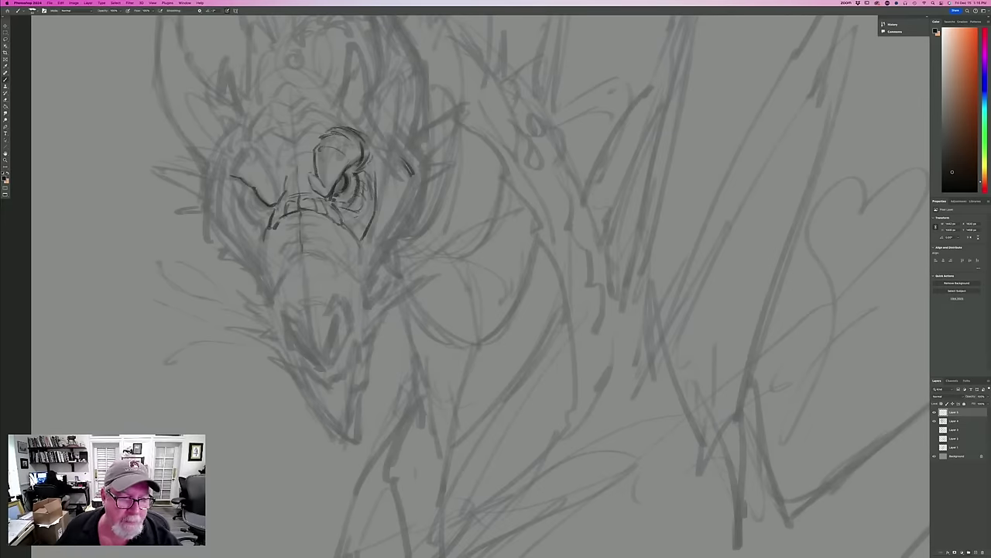
pyautogui.moveTo(252, 189); pyautogui.dragTo(271, 210)
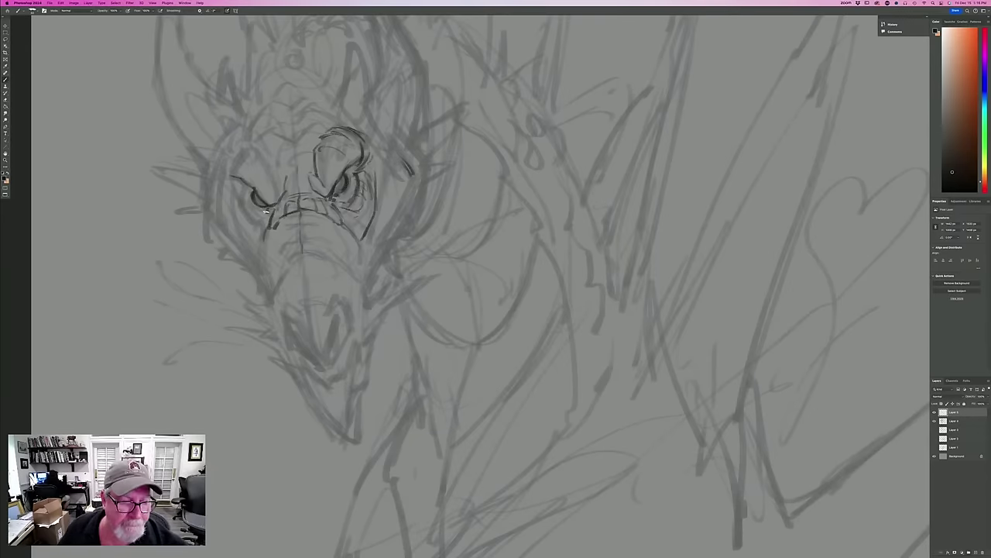
pyautogui.moveTo(268, 216); pyautogui.dragTo(263, 228)
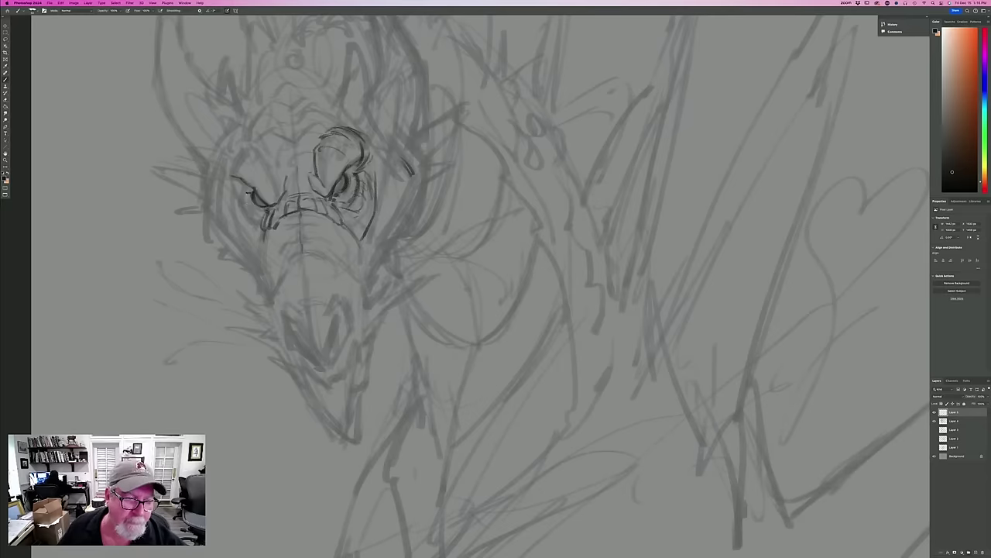
pyautogui.moveTo(247, 194)
pyautogui.mouseDown()
pyautogui.moveTo(256, 221)
pyautogui.moveTo(248, 191)
pyautogui.moveTo(237, 191)
pyautogui.moveTo(252, 246)
pyautogui.mouseUp()
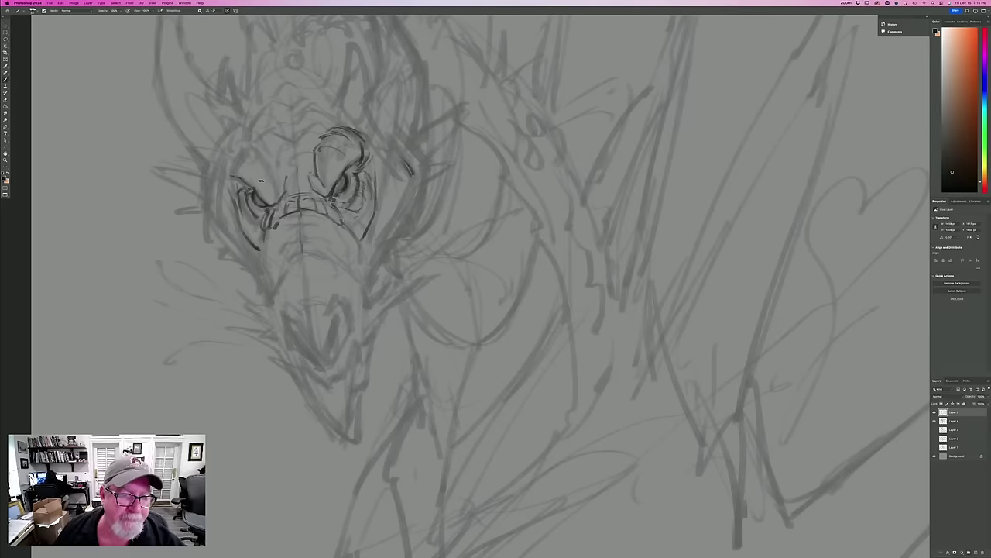
pyautogui.moveTo(248, 176)
pyautogui.mouseDown()
pyautogui.moveTo(237, 155)
pyautogui.moveTo(240, 166)
pyautogui.moveTo(232, 157)
pyautogui.moveTo(230, 164)
pyautogui.mouseUp()
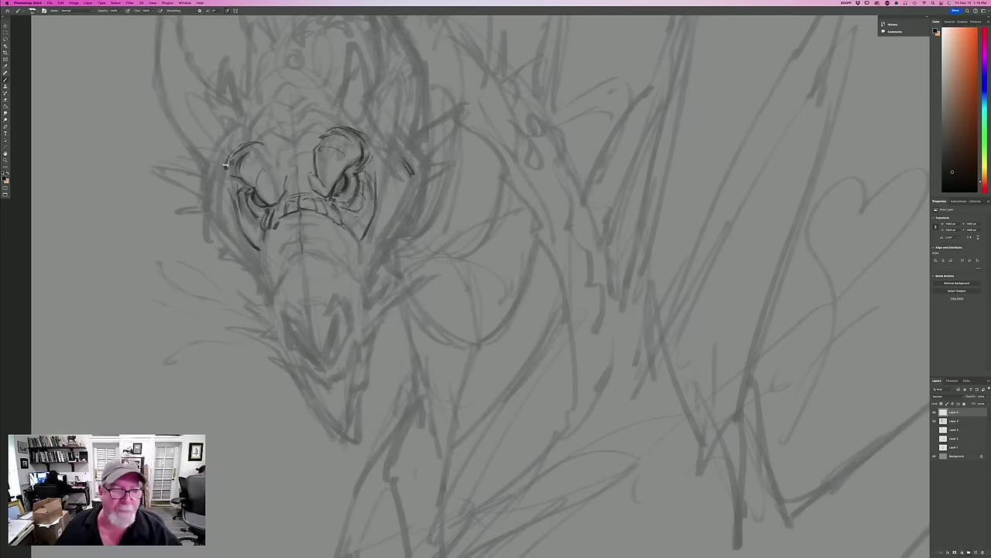
pyautogui.moveTo(303, 154)
pyautogui.mouseDown()
pyautogui.moveTo(278, 159)
pyautogui.moveTo(300, 127)
pyautogui.moveTo(322, 123)
pyautogui.moveTo(311, 114)
pyautogui.moveTo(285, 133)
pyautogui.moveTo(254, 134)
pyautogui.mouseUp()
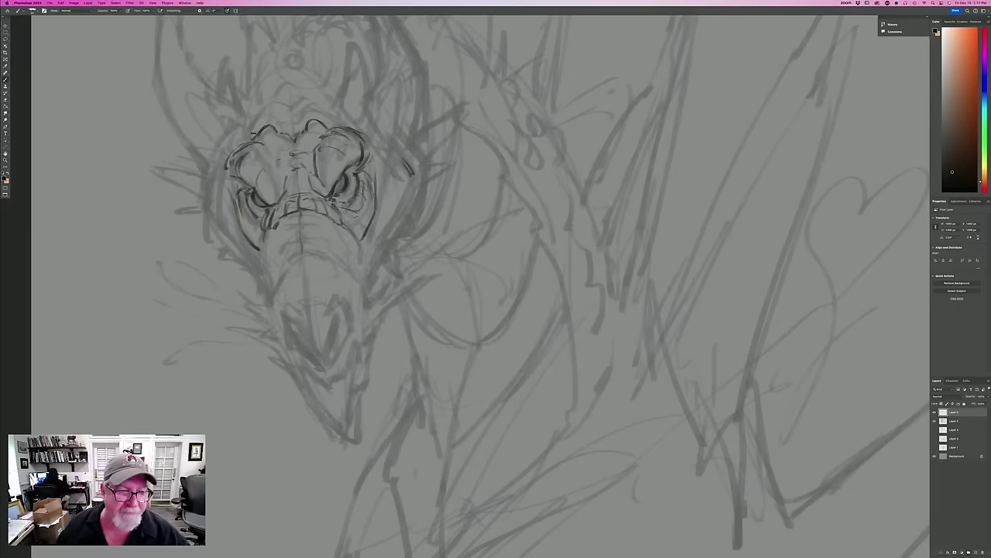
# Extend the contours below both eyes and outline the angular left cheek from the brow down to the snout.
pyautogui.moveTo(255, 248); pyautogui.dragTo(260, 264)
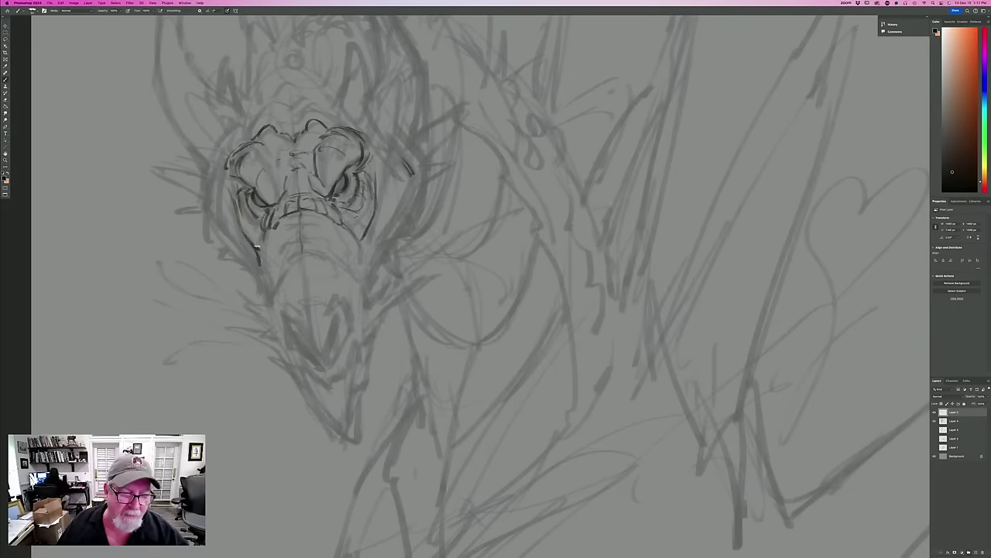
pyautogui.moveTo(358, 232); pyautogui.dragTo(362, 245)
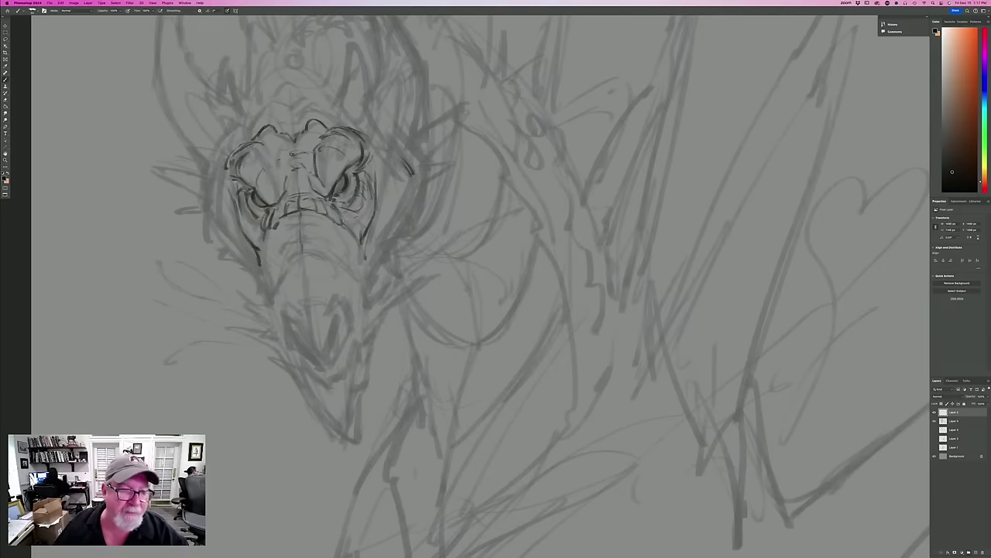
pyautogui.moveTo(260, 164)
pyautogui.mouseDown()
pyautogui.moveTo(281, 177)
pyautogui.moveTo(229, 141)
pyautogui.moveTo(243, 127)
pyautogui.moveTo(217, 141)
pyautogui.moveTo(204, 195)
pyautogui.moveTo(211, 235)
pyautogui.moveTo(259, 272)
pyautogui.moveTo(271, 309)
pyautogui.mouseUp()
pyautogui.moveTo(271, 243); pyautogui.dragTo(269, 290)
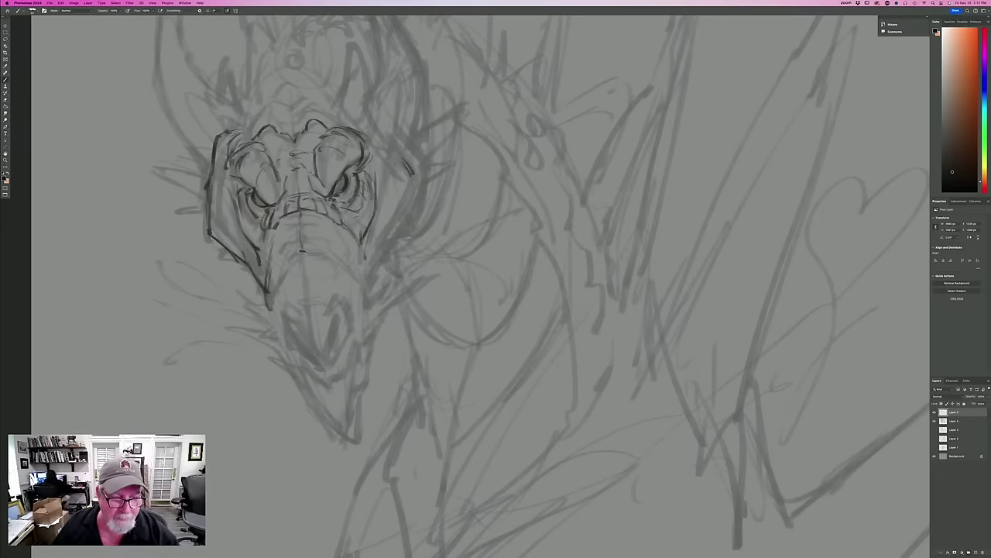
# Draw the arched top and sides of the snout, and add curved wrinkle bands across the nose bridge.
pyautogui.moveTo(299, 252)
pyautogui.mouseDown()
pyautogui.moveTo(325, 257)
pyautogui.moveTo(280, 272)
pyautogui.mouseUp()
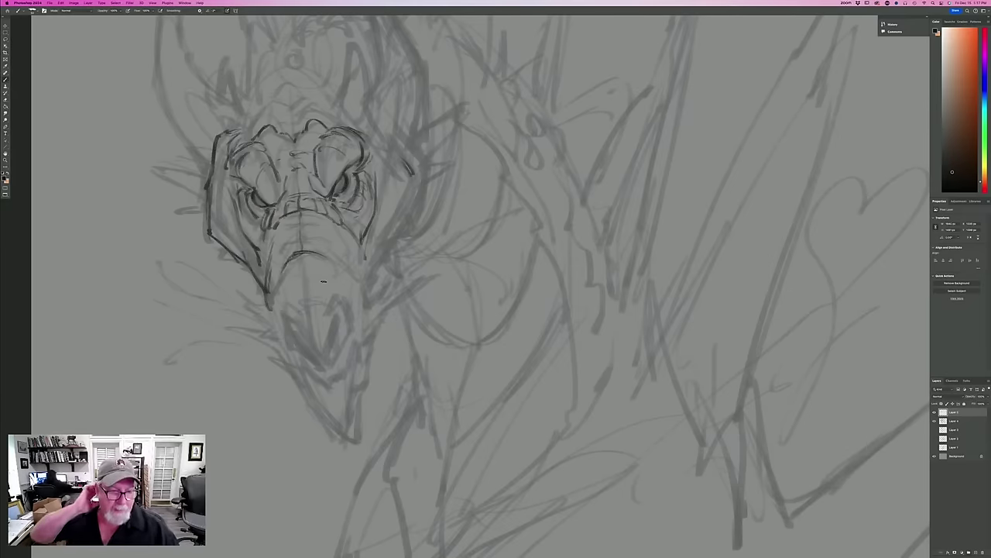
pyautogui.moveTo(324, 252)
pyautogui.mouseDown()
pyautogui.moveTo(358, 267)
pyautogui.moveTo(369, 306)
pyautogui.mouseUp()
pyautogui.moveTo(277, 280)
pyautogui.mouseDown()
pyautogui.moveTo(273, 325)
pyautogui.moveTo(274, 316)
pyautogui.mouseUp()
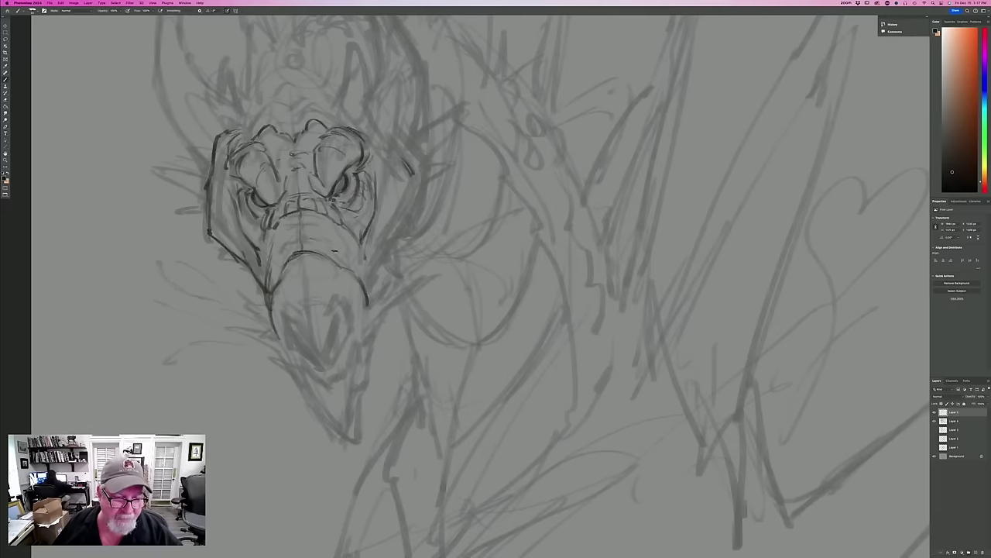
pyautogui.moveTo(334, 250); pyautogui.dragTo(292, 243)
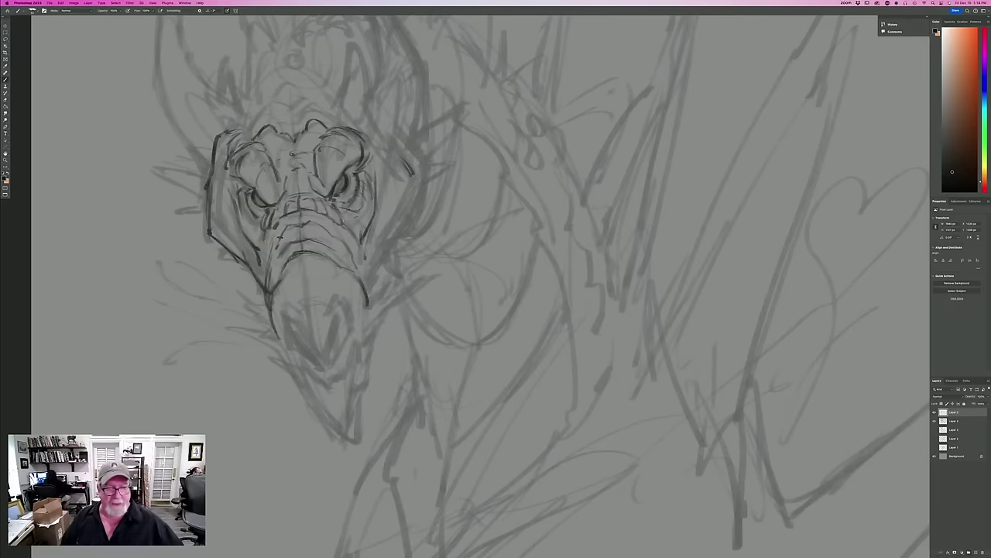
# Draw both nostrils with thick rims converging on the pointed tip of the snout.
pyautogui.moveTo(335, 269)
pyautogui.mouseDown()
pyautogui.moveTo(336, 319)
pyautogui.moveTo(346, 324)
pyautogui.moveTo(337, 317)
pyautogui.moveTo(346, 326)
pyautogui.moveTo(339, 345)
pyautogui.moveTo(326, 329)
pyautogui.moveTo(324, 362)
pyautogui.moveTo(290, 325)
pyautogui.moveTo(287, 339)
pyautogui.moveTo(288, 323)
pyautogui.moveTo(284, 336)
pyautogui.moveTo(297, 353)
pyautogui.moveTo(304, 341)
pyautogui.moveTo(295, 348)
pyautogui.moveTo(324, 372)
pyautogui.mouseUp()
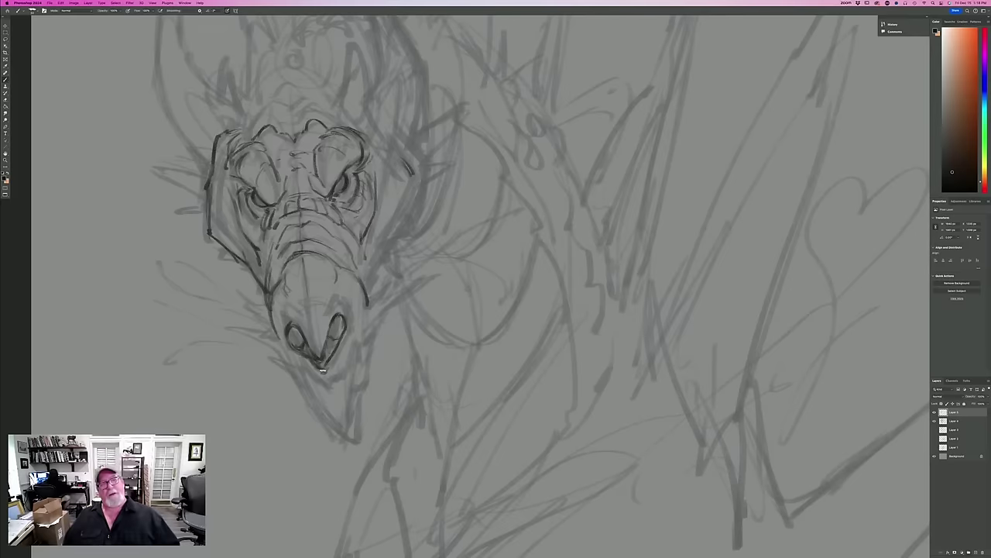
pyautogui.moveTo(328, 321)
pyautogui.mouseDown()
pyautogui.moveTo(353, 317)
pyautogui.moveTo(339, 308)
pyautogui.moveTo(335, 357)
pyautogui.mouseUp()
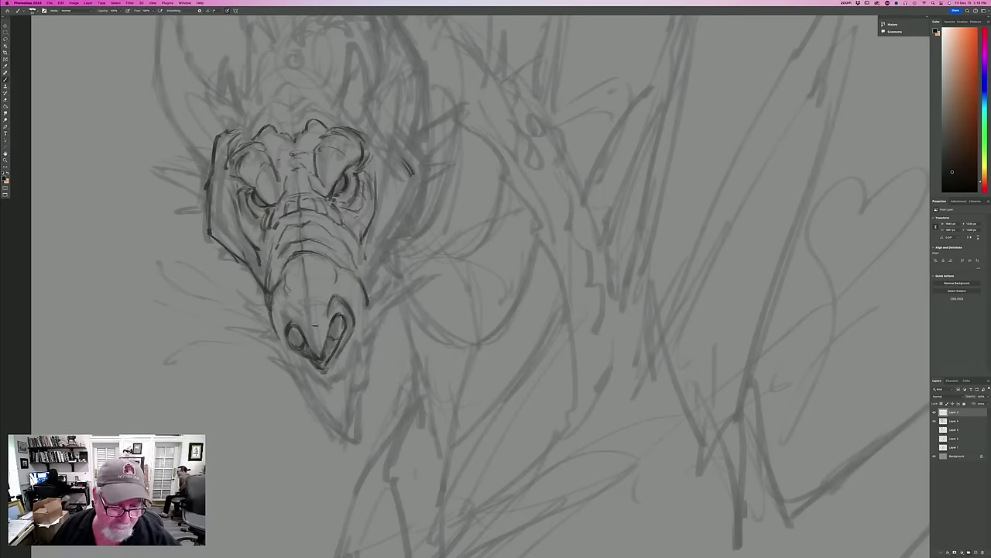
pyautogui.moveTo(329, 313); pyautogui.dragTo(318, 345)
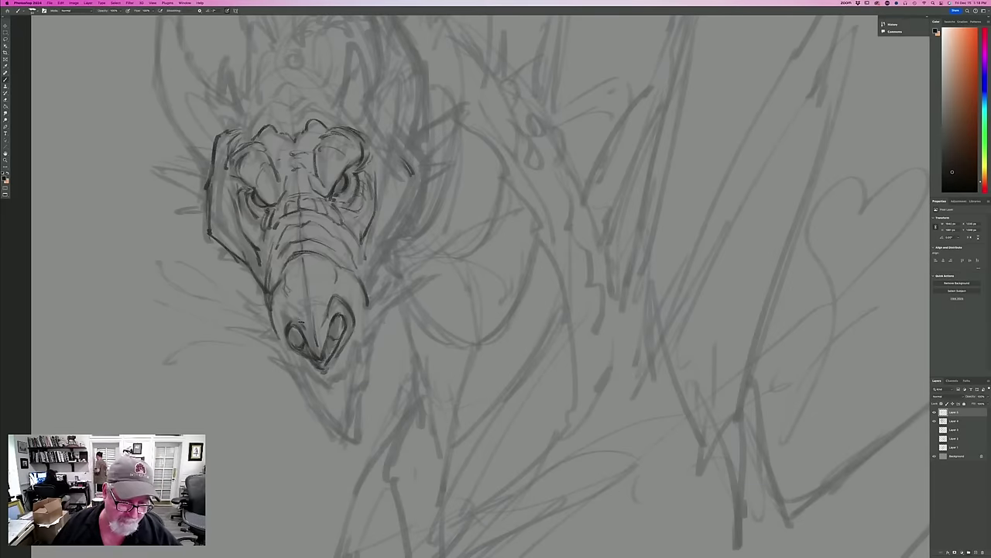
pyautogui.moveTo(295, 310)
pyautogui.mouseDown()
pyautogui.moveTo(286, 307)
pyautogui.moveTo(278, 325)
pyautogui.moveTo(285, 349)
pyautogui.moveTo(312, 367)
pyautogui.mouseUp()
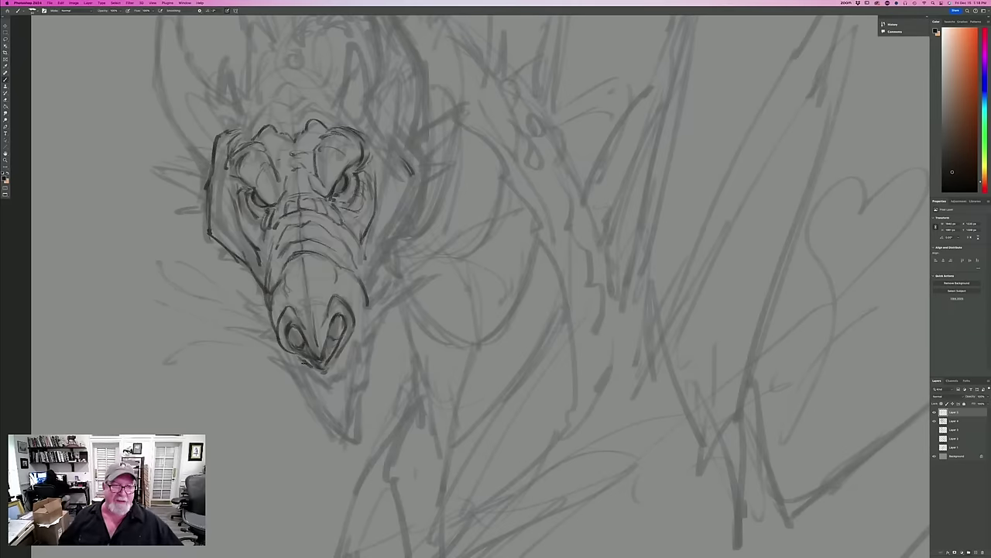
# Draw the jagged upper lip below the nostrils and outline the pointed lower jaw.
pyautogui.moveTo(274, 309)
pyautogui.mouseDown()
pyautogui.moveTo(267, 336)
pyautogui.moveTo(289, 363)
pyautogui.mouseUp()
pyautogui.moveTo(356, 293)
pyautogui.mouseDown()
pyautogui.moveTo(368, 317)
pyautogui.moveTo(366, 347)
pyautogui.moveTo(352, 344)
pyautogui.moveTo(357, 375)
pyautogui.moveTo(339, 372)
pyautogui.moveTo(326, 393)
pyautogui.moveTo(276, 358)
pyautogui.mouseUp()
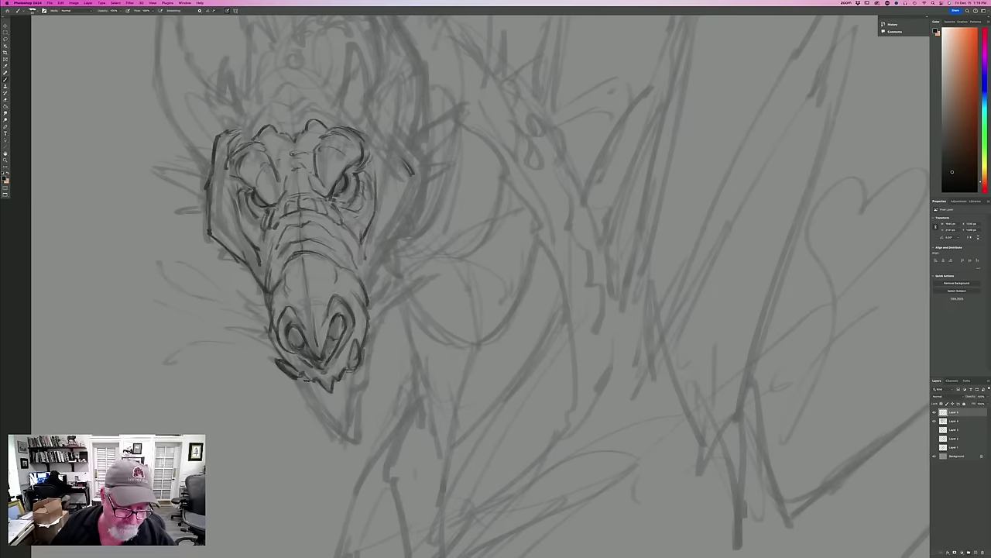
pyautogui.moveTo(319, 386); pyautogui.dragTo(309, 403)
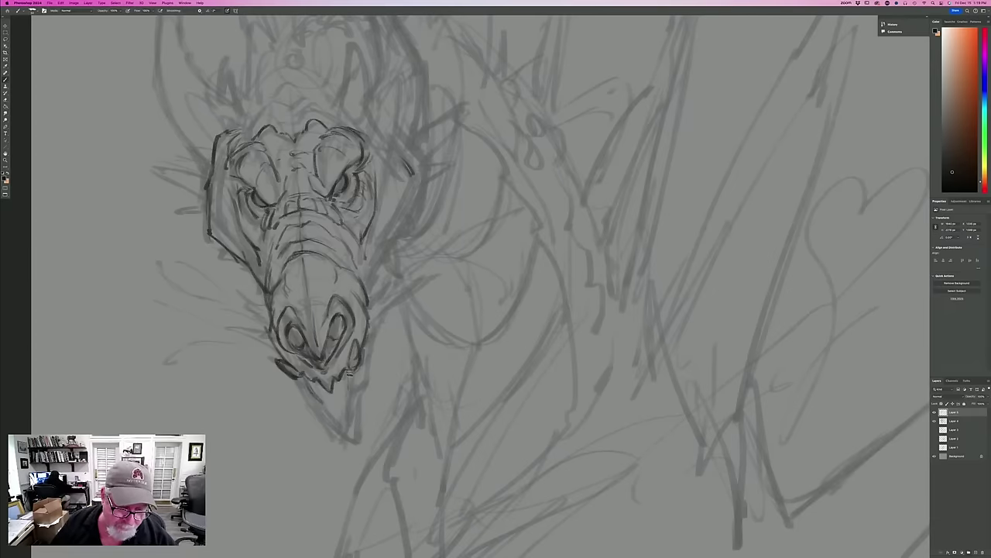
pyautogui.moveTo(354, 373)
pyautogui.mouseDown()
pyautogui.moveTo(350, 389)
pyautogui.moveTo(369, 356)
pyautogui.moveTo(356, 392)
pyautogui.mouseUp()
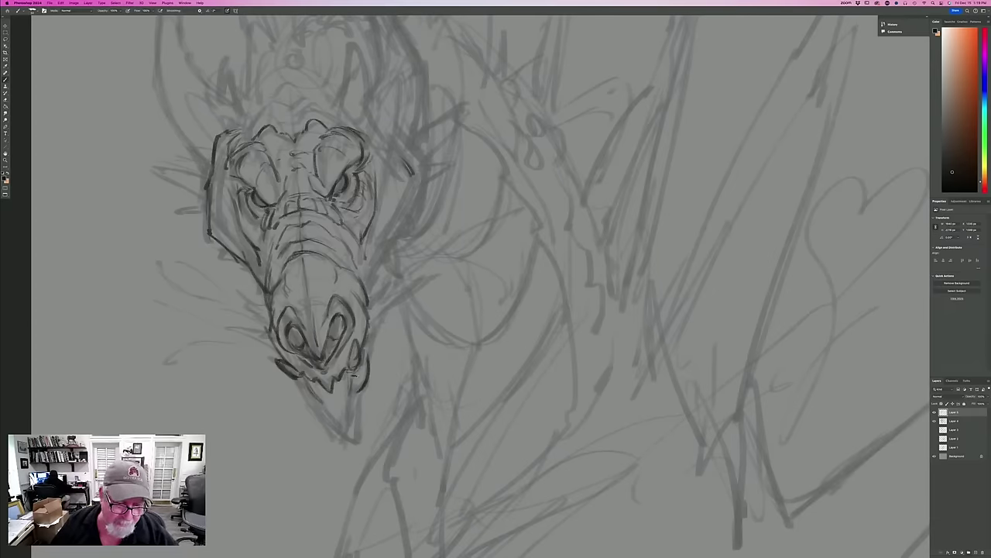
pyautogui.moveTo(293, 378); pyautogui.dragTo(333, 428)
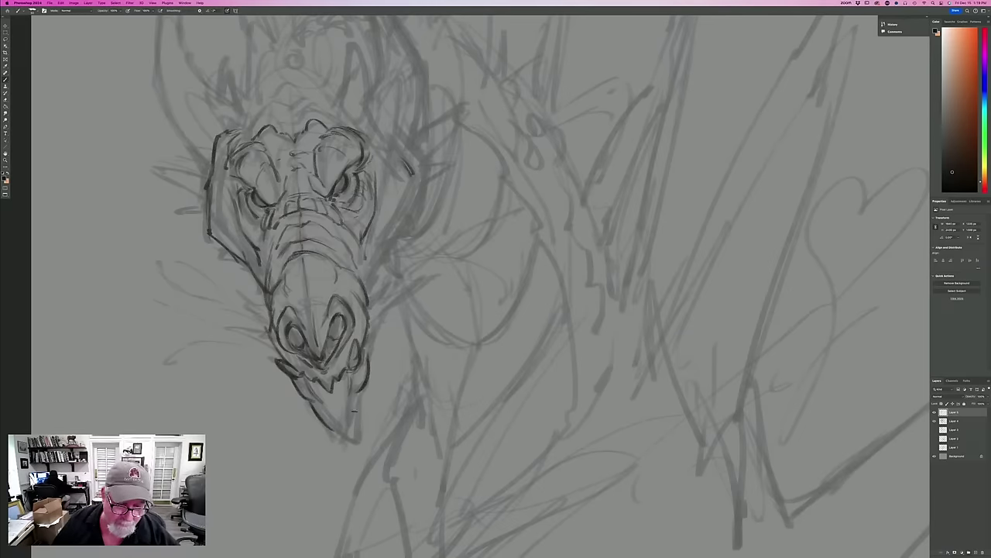
pyautogui.moveTo(359, 393)
pyautogui.mouseDown()
pyautogui.moveTo(346, 428)
pyautogui.moveTo(344, 410)
pyautogui.moveTo(327, 416)
pyautogui.moveTo(319, 406)
pyautogui.moveTo(338, 438)
pyautogui.moveTo(324, 416)
pyautogui.moveTo(351, 435)
pyautogui.mouseUp()
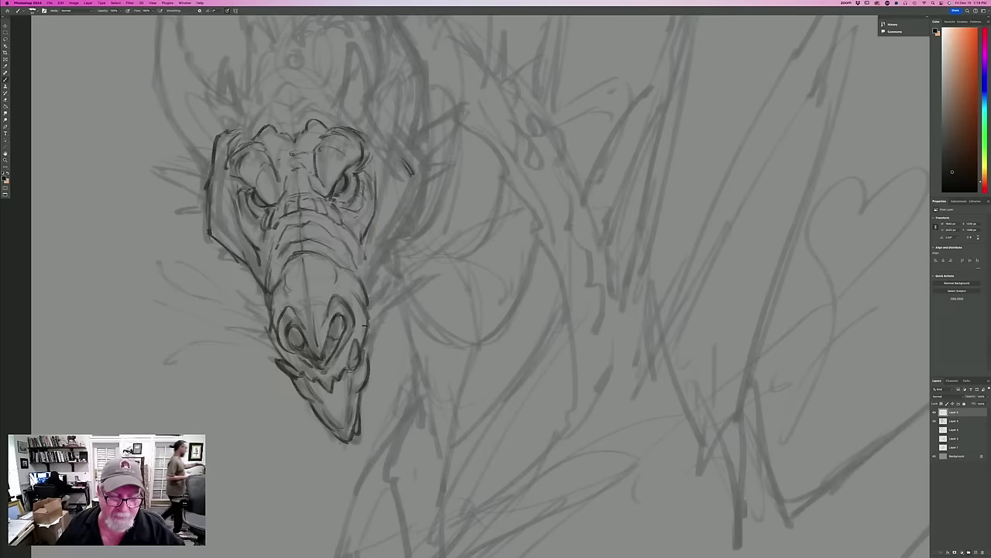
# Define the right edge of the jaw and draw pointed spikes sweeping outward from both sides of the mouth.
pyautogui.moveTo(375, 333); pyautogui.dragTo(367, 364)
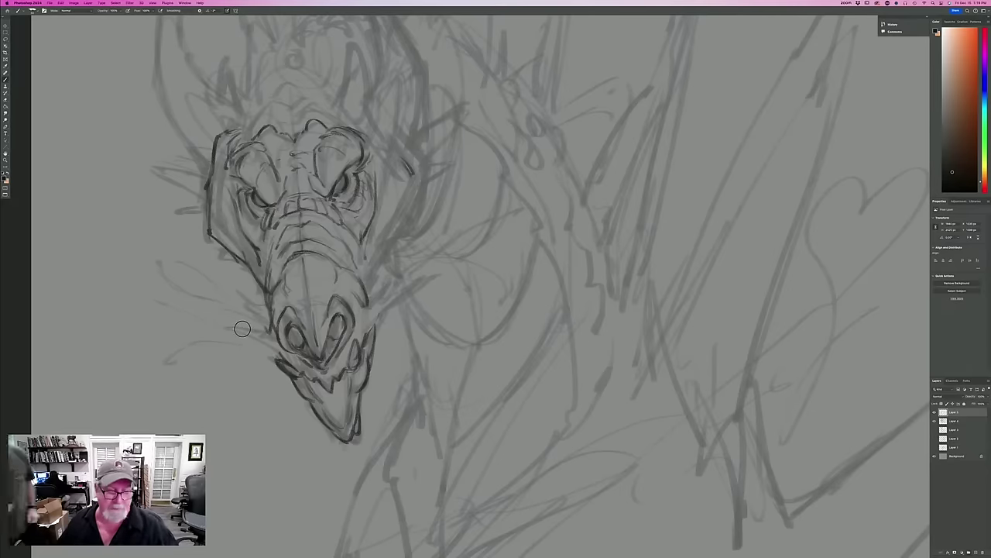
pyautogui.moveTo(378, 316)
pyautogui.mouseDown()
pyautogui.moveTo(398, 299)
pyautogui.moveTo(369, 332)
pyautogui.moveTo(361, 317)
pyautogui.moveTo(357, 332)
pyautogui.mouseUp()
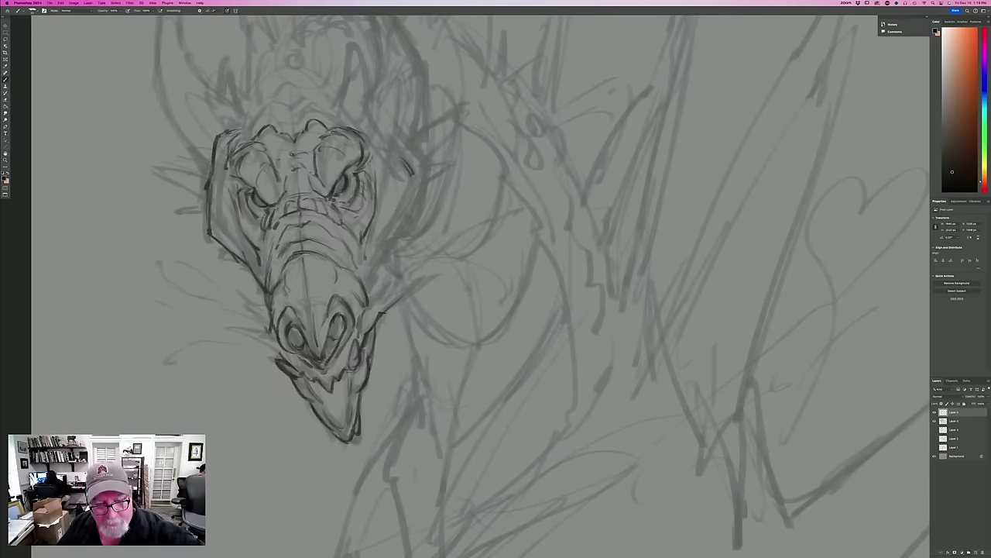
pyautogui.moveTo(411, 293)
pyautogui.mouseDown()
pyautogui.moveTo(437, 275)
pyautogui.moveTo(380, 301)
pyautogui.moveTo(399, 280)
pyautogui.moveTo(355, 310)
pyautogui.mouseUp()
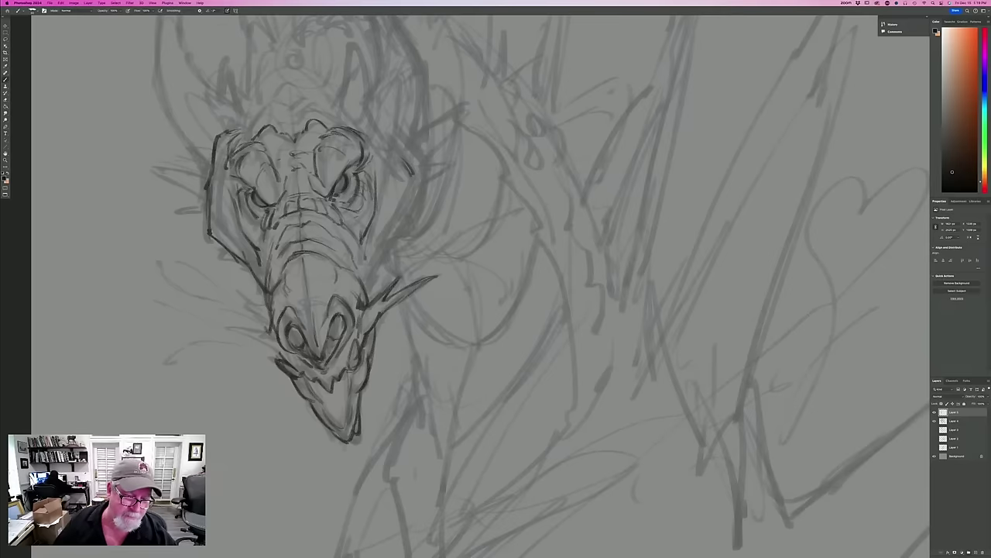
pyautogui.moveTo(288, 357)
pyautogui.mouseDown()
pyautogui.moveTo(206, 336)
pyautogui.moveTo(249, 342)
pyautogui.moveTo(235, 330)
pyautogui.moveTo(255, 332)
pyautogui.moveTo(237, 327)
pyautogui.moveTo(260, 336)
pyautogui.mouseUp()
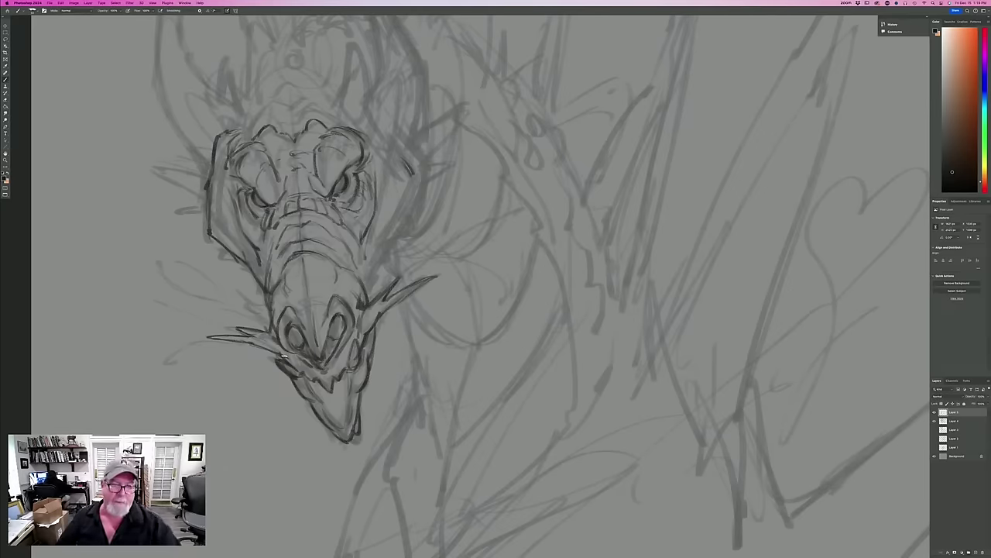
# Add contour lines above the nostrils and a second outer contour along the left cheek down to the snout.
pyautogui.moveTo(333, 287); pyautogui.dragTo(355, 305)
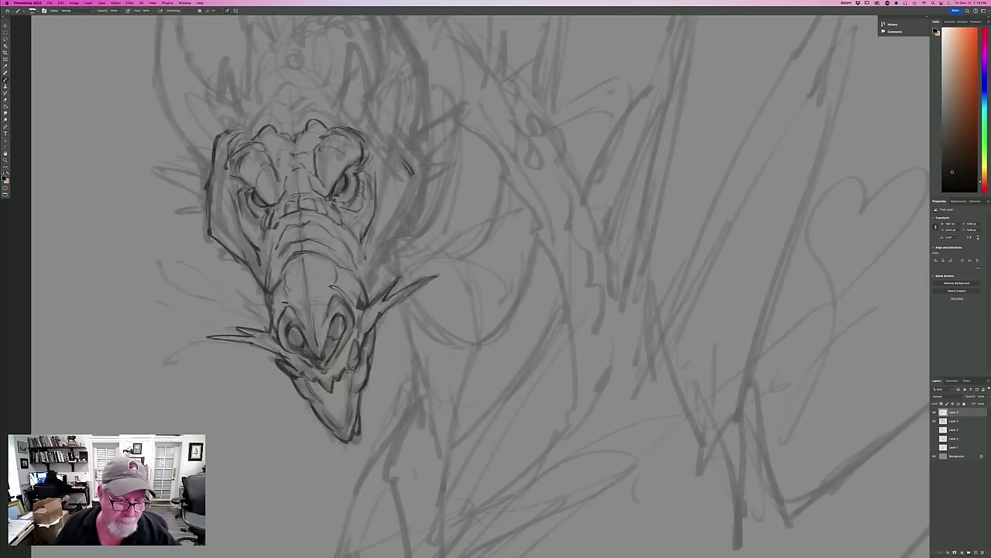
pyautogui.moveTo(286, 299)
pyautogui.mouseDown()
pyautogui.moveTo(277, 316)
pyautogui.moveTo(264, 312)
pyautogui.mouseUp()
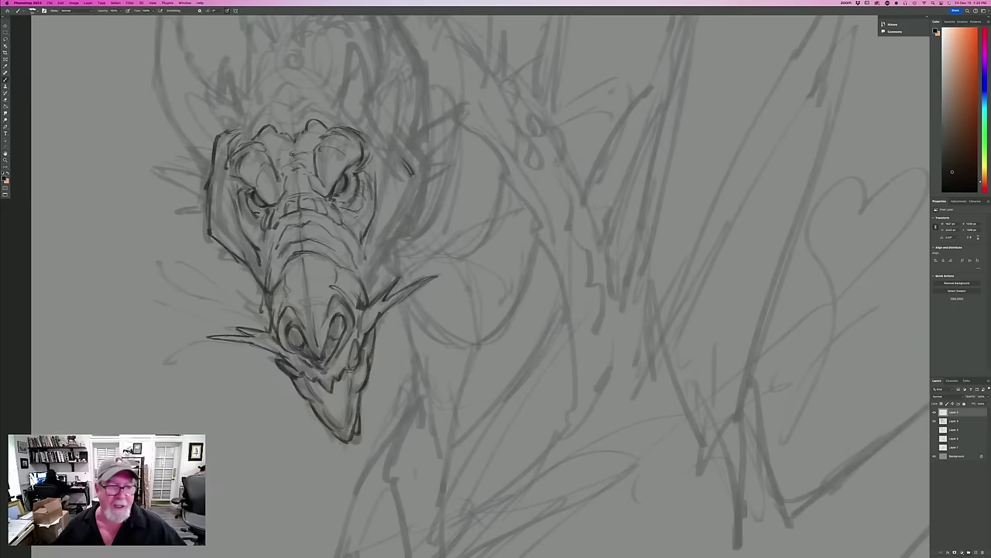
pyautogui.moveTo(207, 181)
pyautogui.mouseDown()
pyautogui.moveTo(197, 227)
pyautogui.moveTo(208, 249)
pyautogui.moveTo(240, 268)
pyautogui.moveTo(271, 309)
pyautogui.mouseUp()
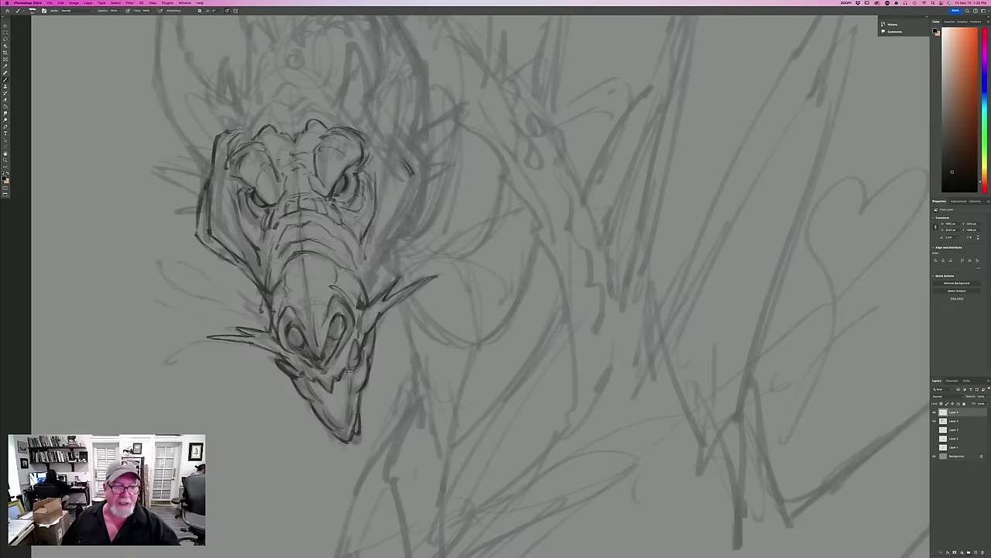
# Darken the lower left cheek edge and draw the angular right cheek plate with a doubled, thick outer contour.
pyautogui.moveTo(245, 276); pyautogui.dragTo(266, 307)
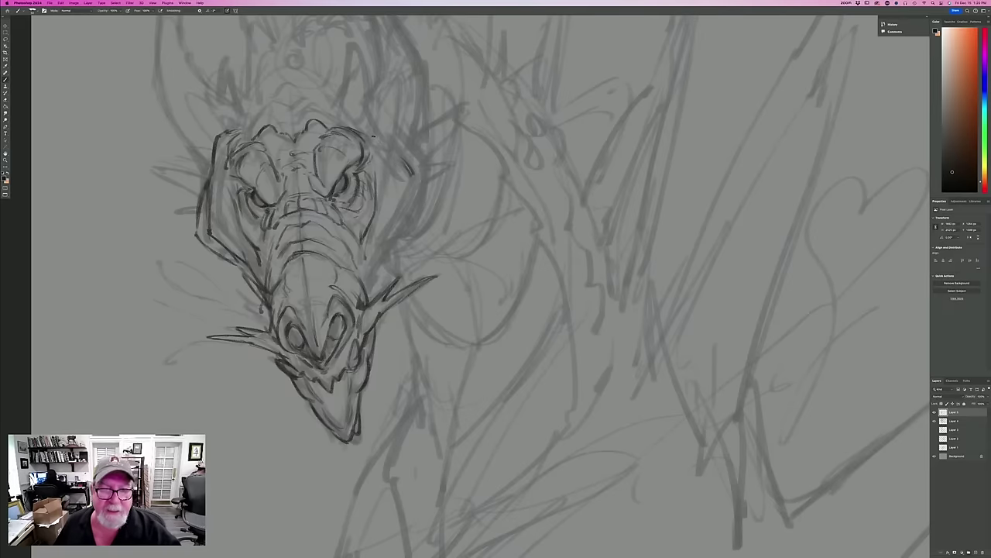
pyautogui.moveTo(380, 201); pyautogui.dragTo(365, 271)
pyautogui.moveTo(416, 175); pyautogui.dragTo(382, 245)
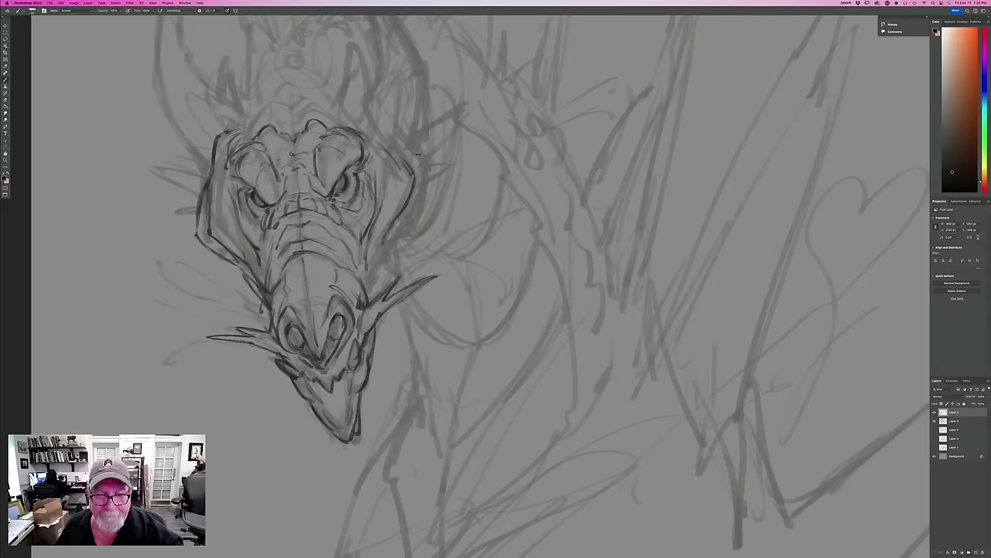
pyautogui.moveTo(402, 137)
pyautogui.mouseDown()
pyautogui.moveTo(426, 173)
pyautogui.moveTo(410, 214)
pyautogui.mouseUp()
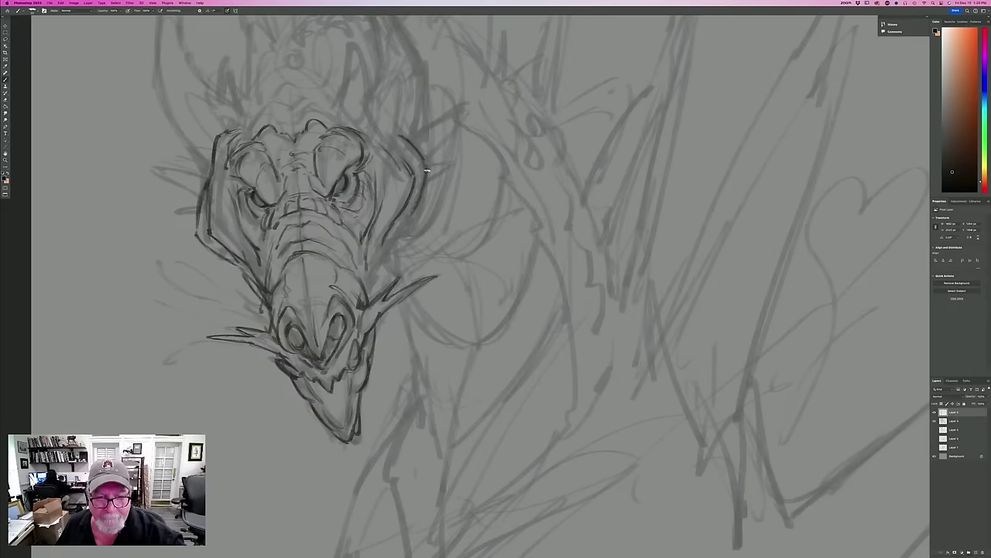
pyautogui.moveTo(426, 171); pyautogui.dragTo(407, 225)
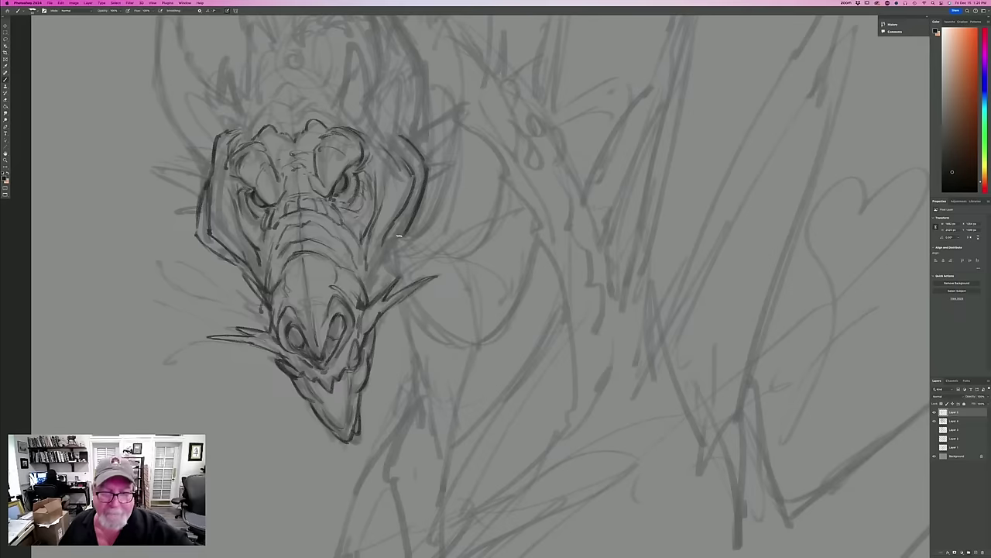
# Extend the right cheek contour down to the mouth corner and add fine contour lines inside both cheeks.
pyautogui.moveTo(380, 250); pyautogui.dragTo(368, 293)
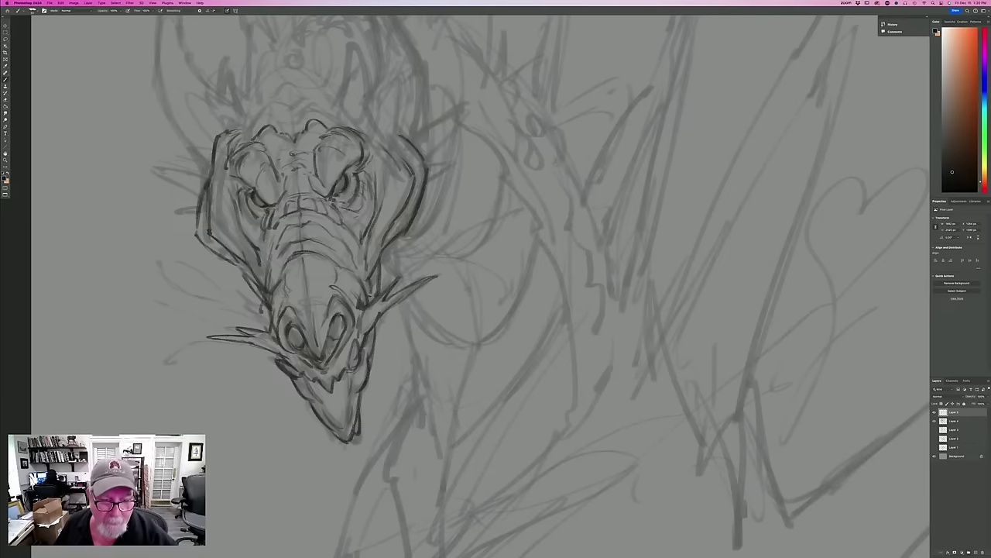
pyautogui.moveTo(370, 281); pyautogui.dragTo(372, 302)
pyautogui.moveTo(369, 282); pyautogui.dragTo(371, 300)
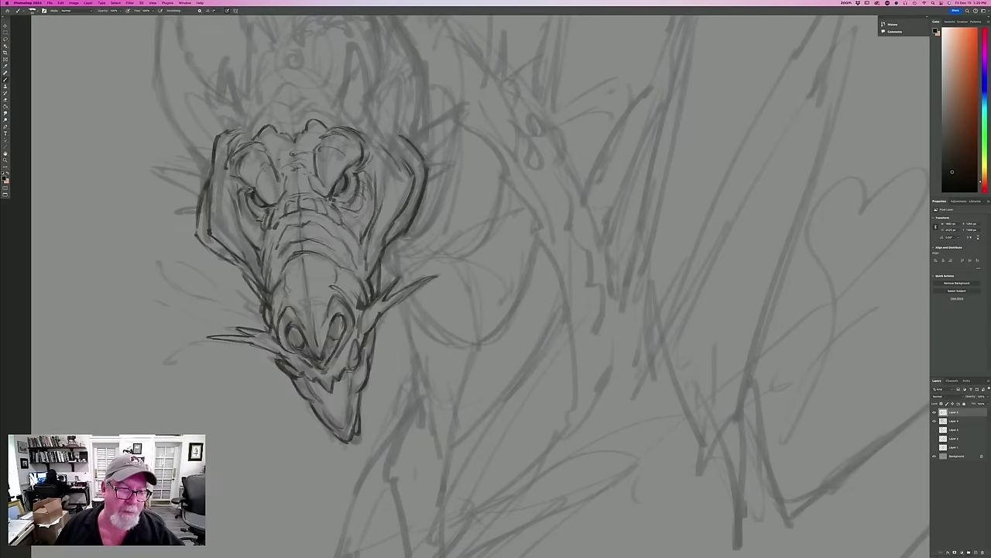
pyautogui.moveTo(232, 199)
pyautogui.mouseDown()
pyautogui.moveTo(219, 237)
pyautogui.moveTo(235, 223)
pyautogui.moveTo(240, 257)
pyautogui.mouseUp()
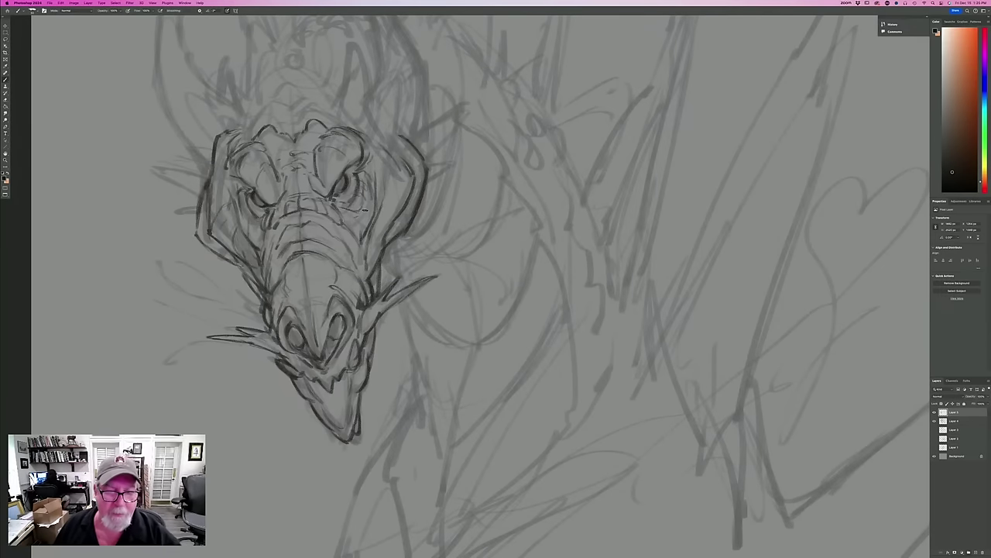
pyautogui.moveTo(383, 214); pyautogui.dragTo(377, 237)
pyautogui.moveTo(383, 184); pyautogui.dragTo(410, 169)
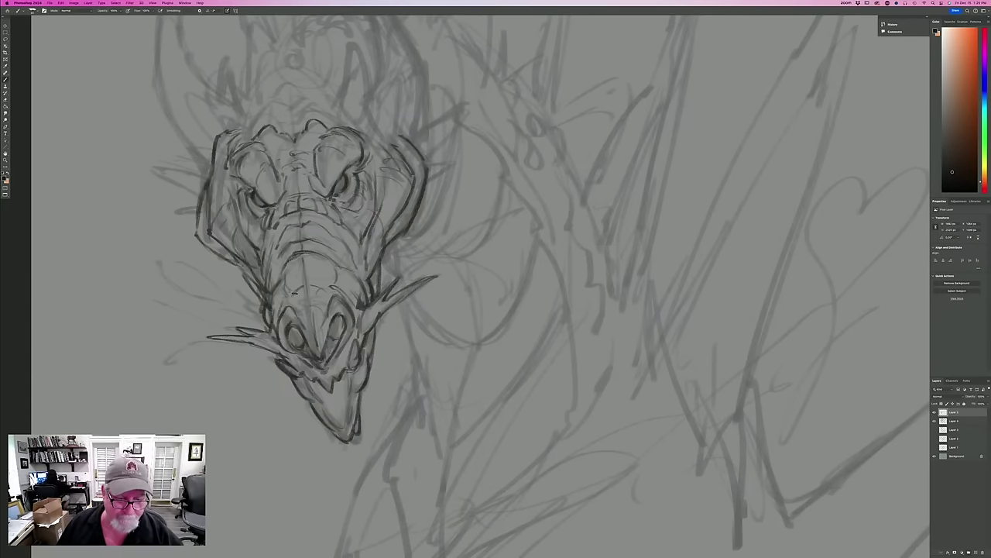
# Draw stacked scalloped ridges above the brows, rising to a pointed peak at the centre of the forehead.
pyautogui.press('super+0')
pyautogui.press('super+minus')
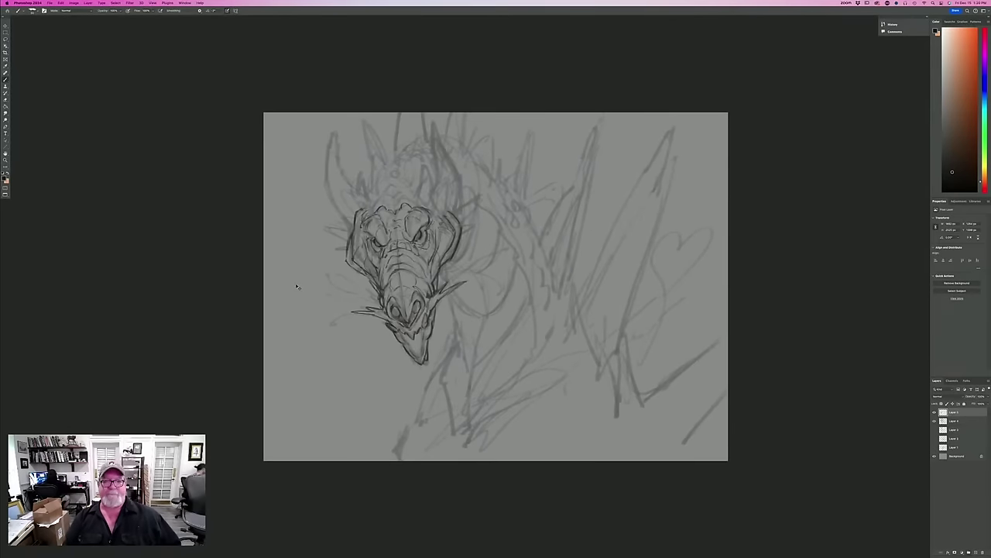
pyautogui.press('super+0')
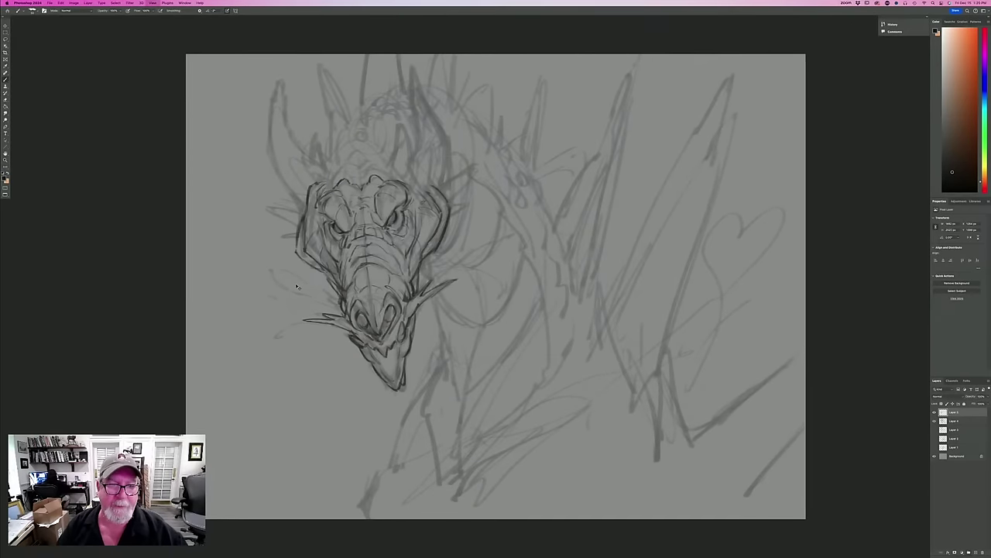
pyautogui.press('super+plus')
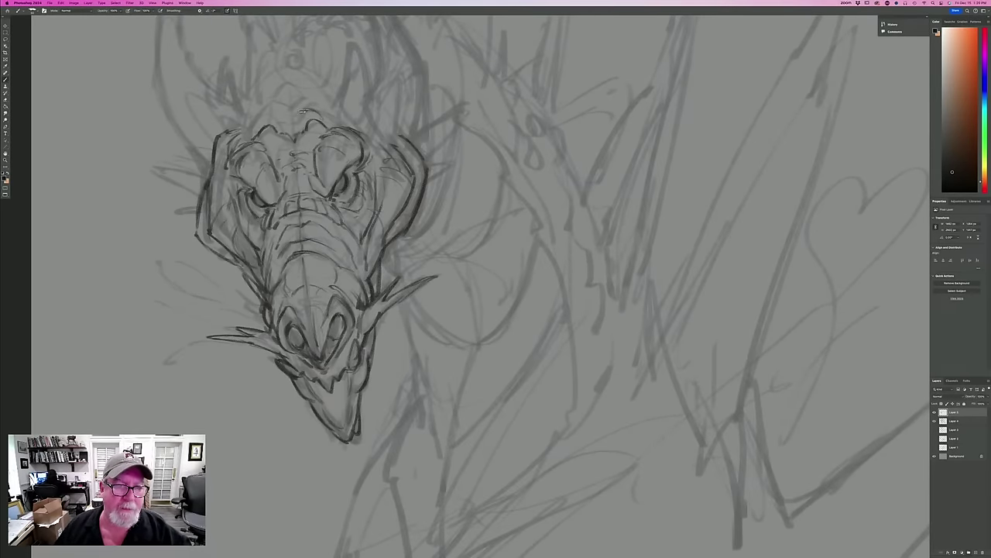
pyautogui.moveTo(262, 117)
pyautogui.mouseDown()
pyautogui.moveTo(288, 119)
pyautogui.moveTo(298, 99)
pyautogui.moveTo(329, 112)
pyautogui.mouseUp()
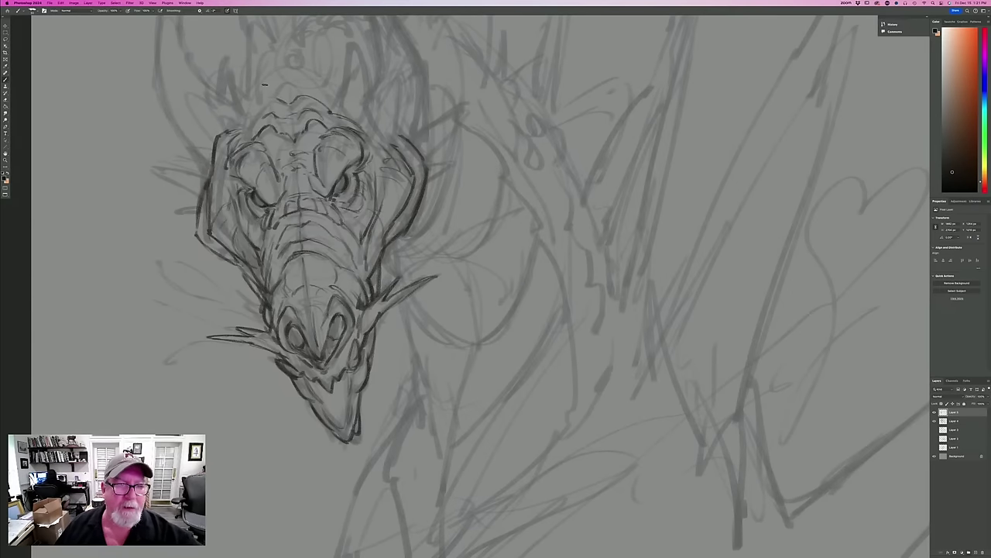
pyautogui.moveTo(272, 98); pyautogui.dragTo(250, 117)
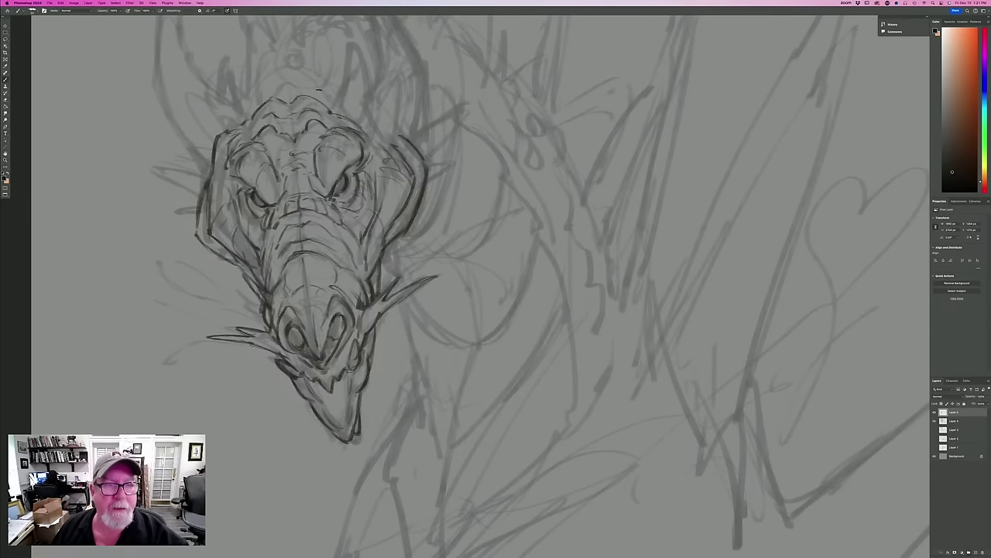
pyautogui.moveTo(311, 89); pyautogui.dragTo(334, 107)
pyautogui.moveTo(291, 73)
pyautogui.mouseDown()
pyautogui.moveTo(306, 87)
pyautogui.moveTo(291, 80)
pyautogui.moveTo(255, 108)
pyautogui.moveTo(291, 94)
pyautogui.moveTo(248, 114)
pyautogui.mouseUp()
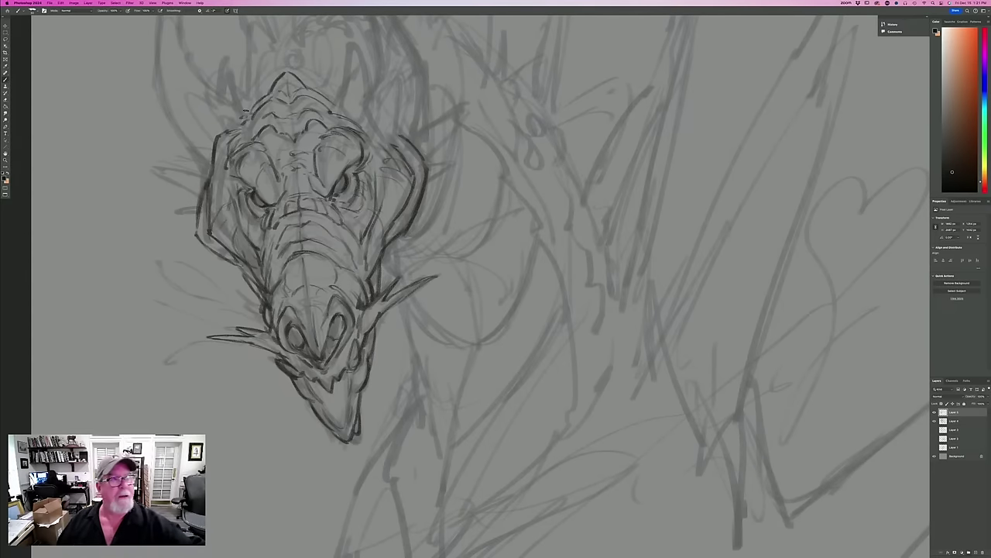
# Flip the canvas horizontally and add a pointed outer contour behind the cheek plate nearest the body.
pyautogui.click(74, 3)
pyautogui.moveTo(85, 51)
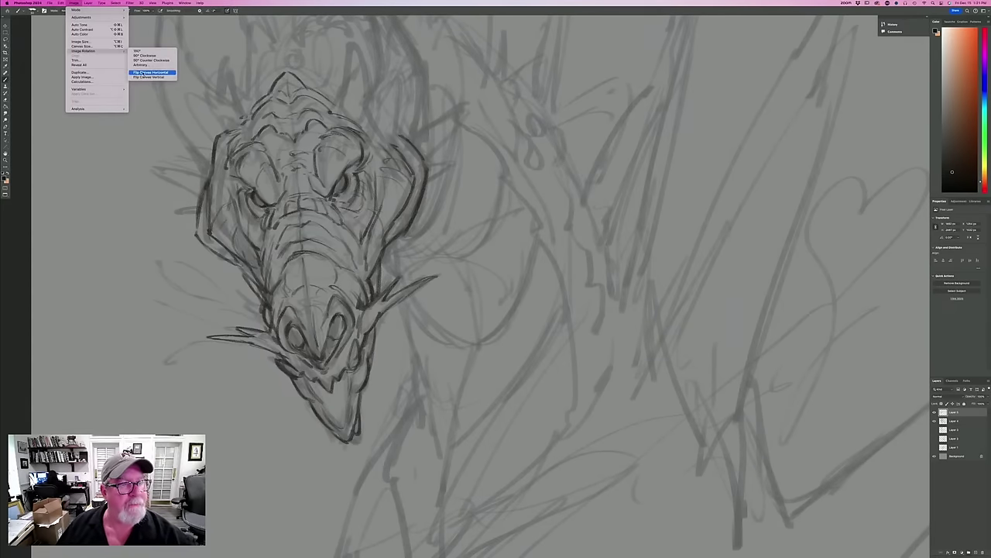
pyautogui.click(142, 73)
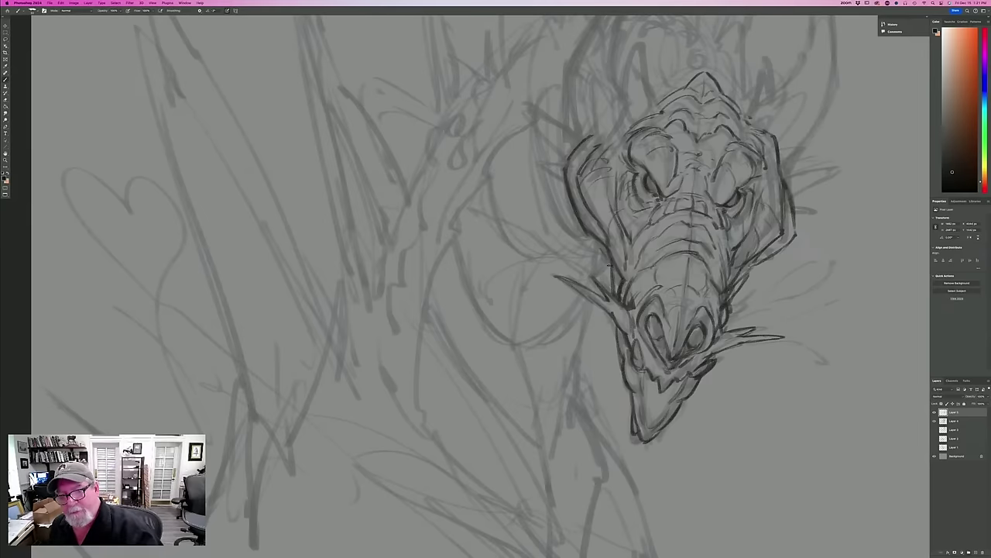
pyautogui.moveTo(610, 264)
pyautogui.mouseDown()
pyautogui.moveTo(553, 186)
pyautogui.moveTo(584, 134)
pyautogui.moveTo(579, 120)
pyautogui.mouseUp()
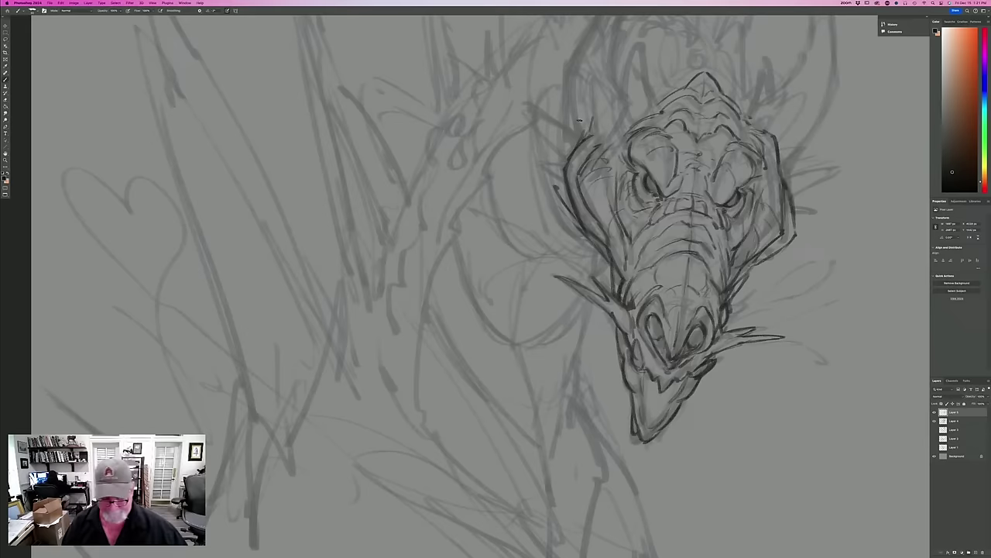
# Draw a centre line down the forehead and snout, and reinforce the ridges and outer contour on the crest's right side.
pyautogui.scroll(5, 139, 395)
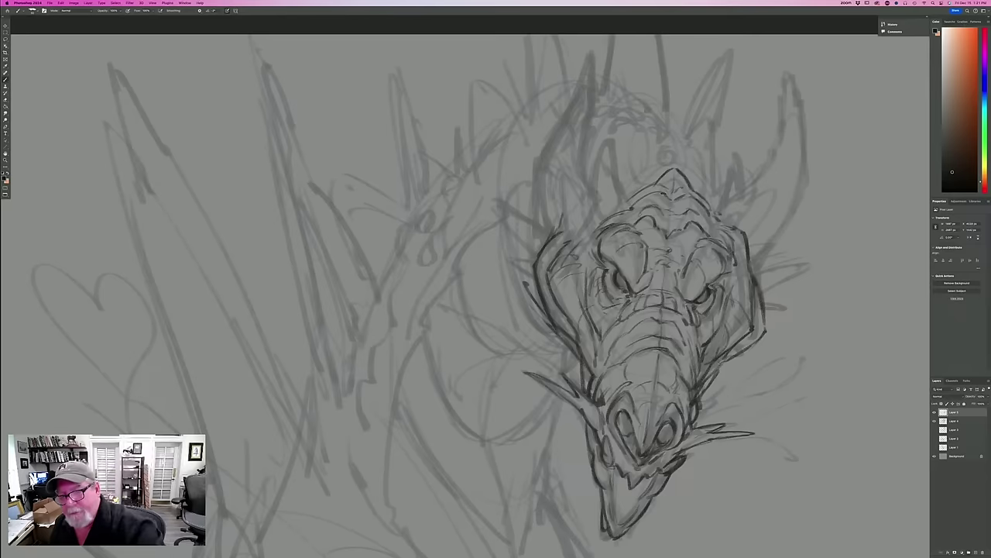
pyautogui.moveTo(671, 235); pyautogui.dragTo(674, 197)
pyautogui.moveTo(667, 268); pyautogui.dragTo(662, 356)
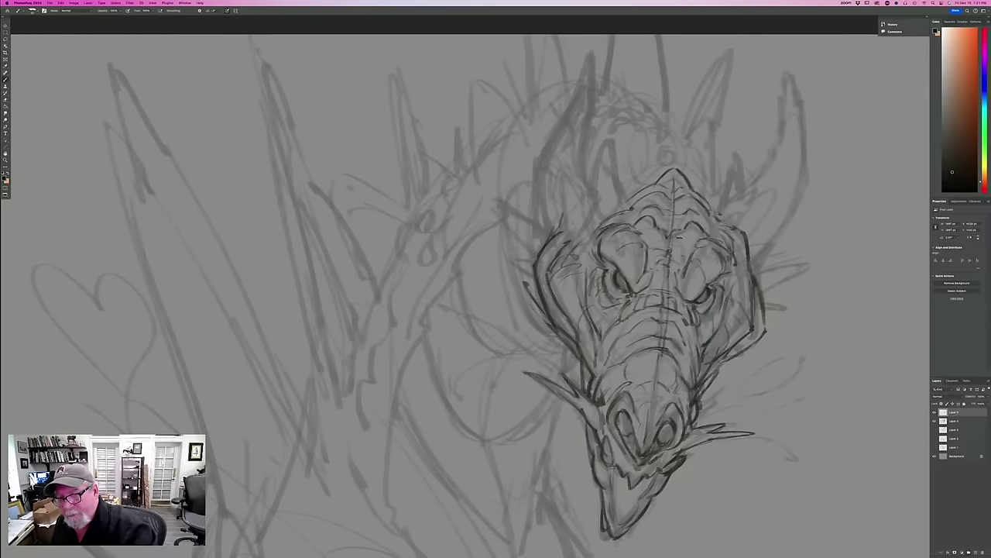
pyautogui.moveTo(683, 209); pyautogui.dragTo(684, 228)
pyautogui.moveTo(714, 217); pyautogui.dragTo(728, 240)
pyautogui.moveTo(696, 192); pyautogui.dragTo(738, 241)
pyautogui.moveTo(683, 172); pyautogui.dragTo(717, 209)
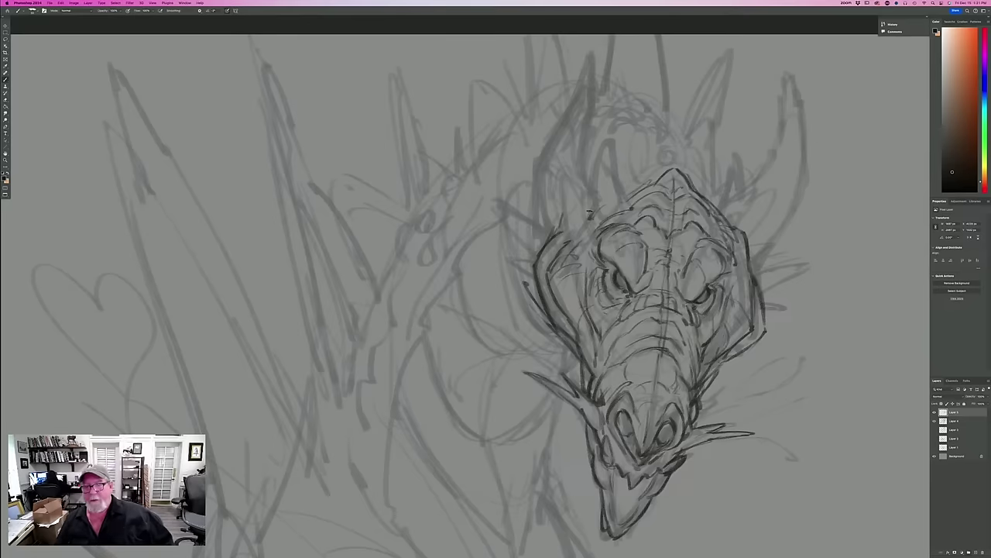
# Darken the left edge of the snout and strengthen the pupils and lower lids of both eyes.
pyautogui.moveTo(614, 368); pyautogui.dragTo(599, 399)
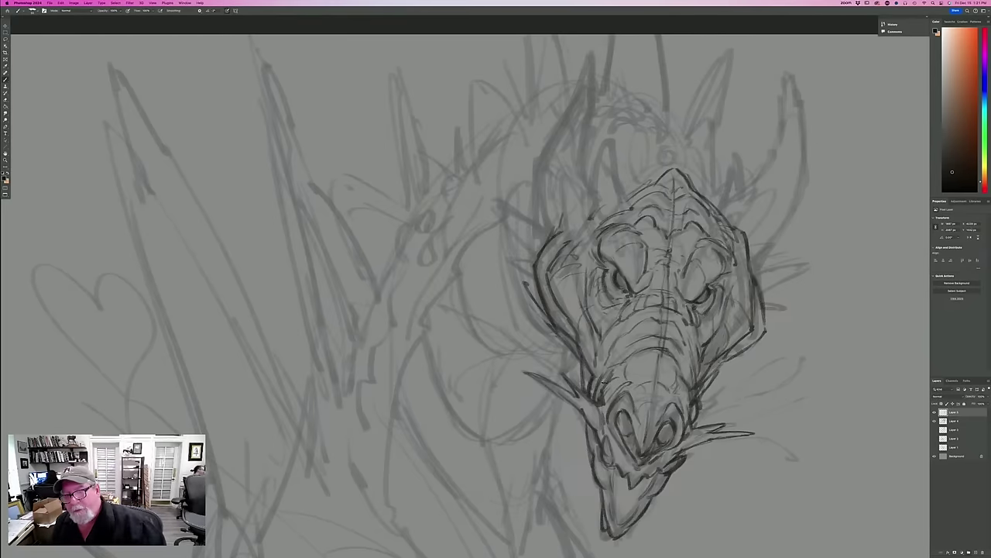
pyautogui.moveTo(623, 287); pyautogui.dragTo(620, 283)
pyautogui.moveTo(707, 292); pyautogui.dragTo(692, 305)
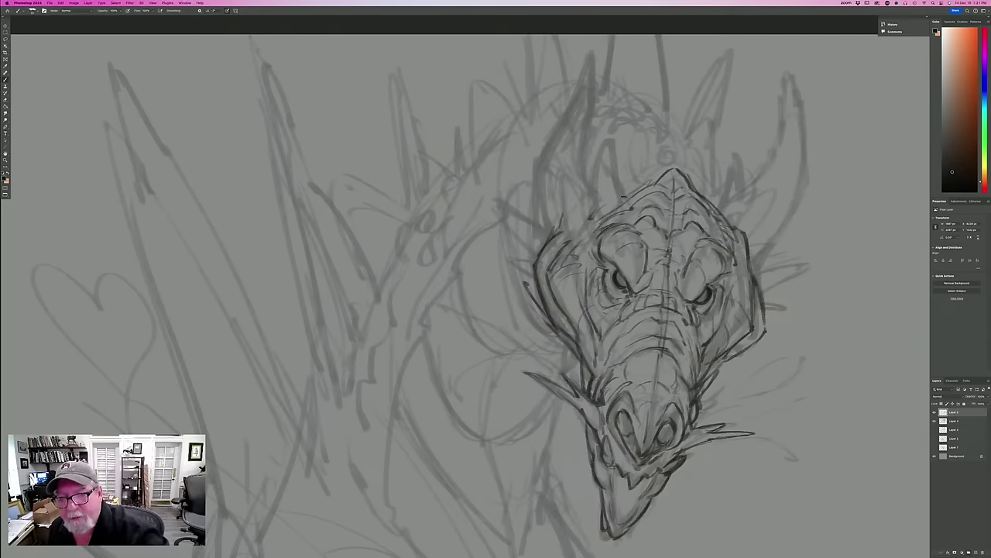
# Draw the small brow horn and the tall curved horn with its inner spike on the head's left side, plus small bumps beside the crest.
pyautogui.moveTo(624, 198)
pyautogui.mouseDown()
pyautogui.moveTo(605, 141)
pyautogui.moveTo(589, 208)
pyautogui.moveTo(565, 236)
pyautogui.moveTo(586, 241)
pyautogui.mouseUp()
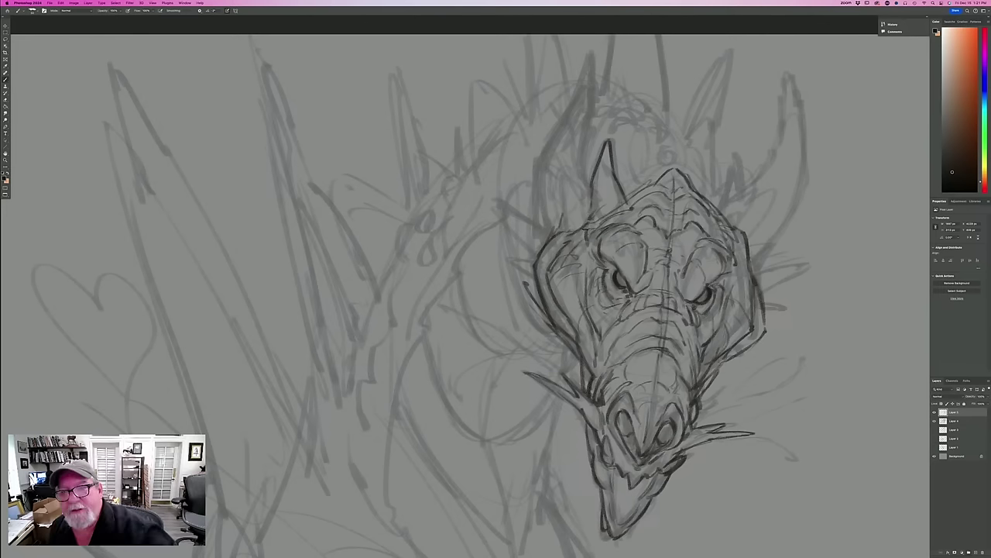
pyautogui.moveTo(591, 193)
pyautogui.mouseDown()
pyautogui.moveTo(574, 135)
pyautogui.moveTo(563, 183)
pyautogui.moveTo(563, 171)
pyautogui.moveTo(577, 185)
pyautogui.moveTo(563, 230)
pyautogui.moveTo(591, 120)
pyautogui.moveTo(587, 55)
pyautogui.moveTo(544, 157)
pyautogui.moveTo(540, 207)
pyautogui.moveTo(542, 164)
pyautogui.moveTo(540, 241)
pyautogui.mouseUp()
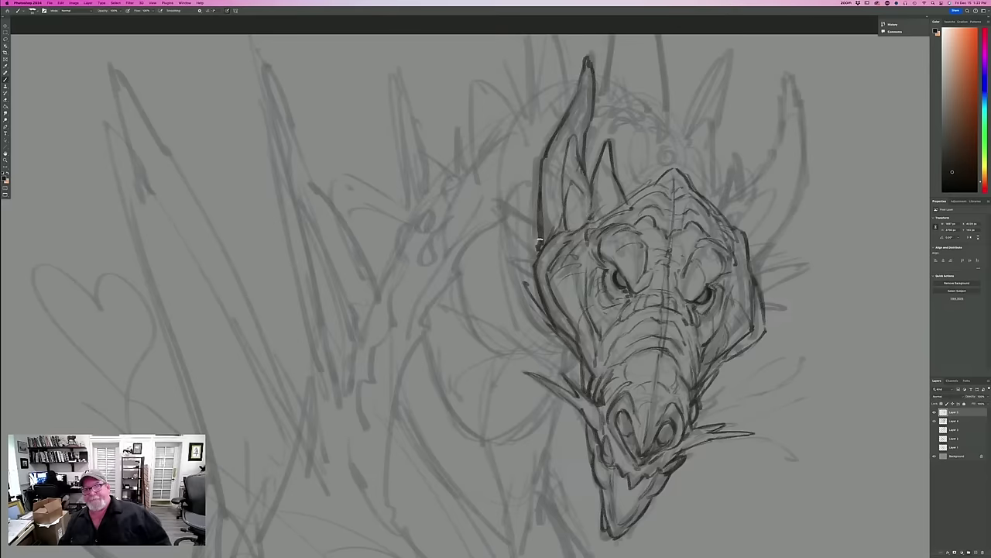
pyautogui.moveTo(622, 179); pyautogui.dragTo(649, 181)
# Draw the matching small horn and tall curved horn on the right side of the head.
pyautogui.moveTo(716, 203)
pyautogui.mouseDown()
pyautogui.moveTo(739, 230)
pyautogui.moveTo(756, 229)
pyautogui.moveTo(745, 152)
pyautogui.moveTo(720, 203)
pyautogui.mouseUp()
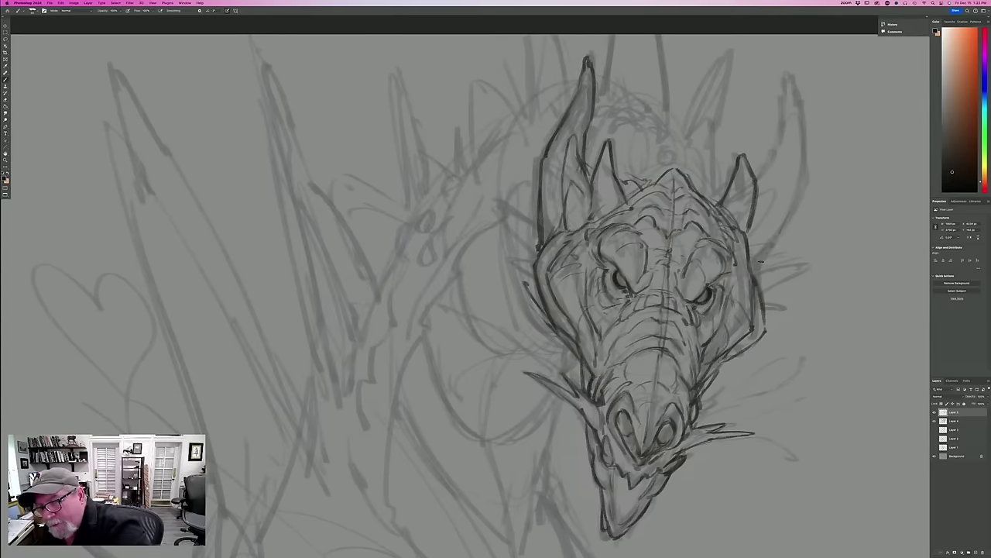
pyautogui.moveTo(767, 255)
pyautogui.mouseDown()
pyautogui.moveTo(757, 270)
pyautogui.moveTo(779, 167)
pyautogui.moveTo(765, 181)
pyautogui.moveTo(771, 229)
pyautogui.moveTo(804, 183)
pyautogui.moveTo(796, 102)
pyautogui.moveTo(792, 144)
pyautogui.mouseUp()
pyautogui.moveTo(797, 104)
pyautogui.mouseDown()
pyautogui.moveTo(790, 145)
pyautogui.moveTo(789, 74)
pyautogui.moveTo(781, 137)
pyautogui.moveTo(760, 172)
pyautogui.mouseUp()
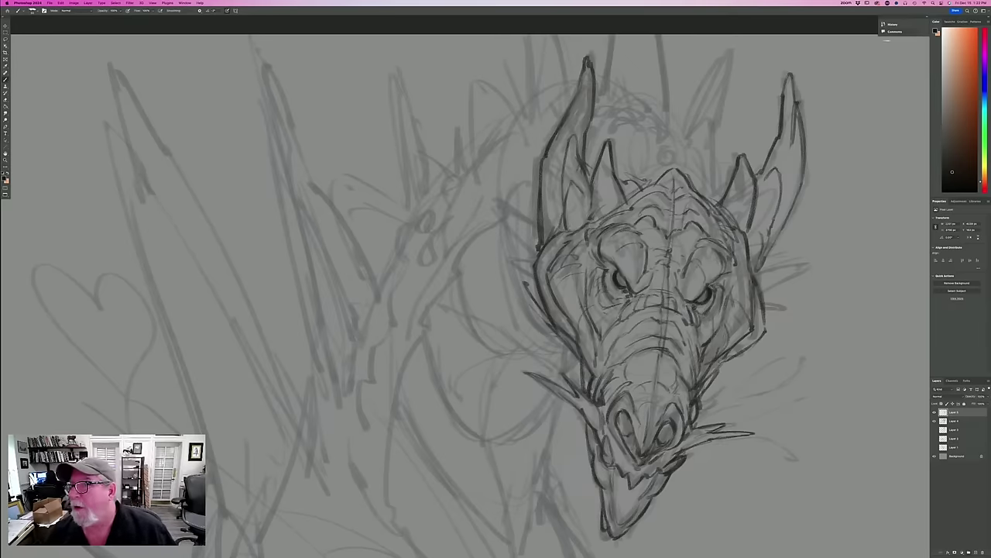
# Switch to ScreenFlow and try to start a new recording.
pyautogui.moveTo(347, 545)
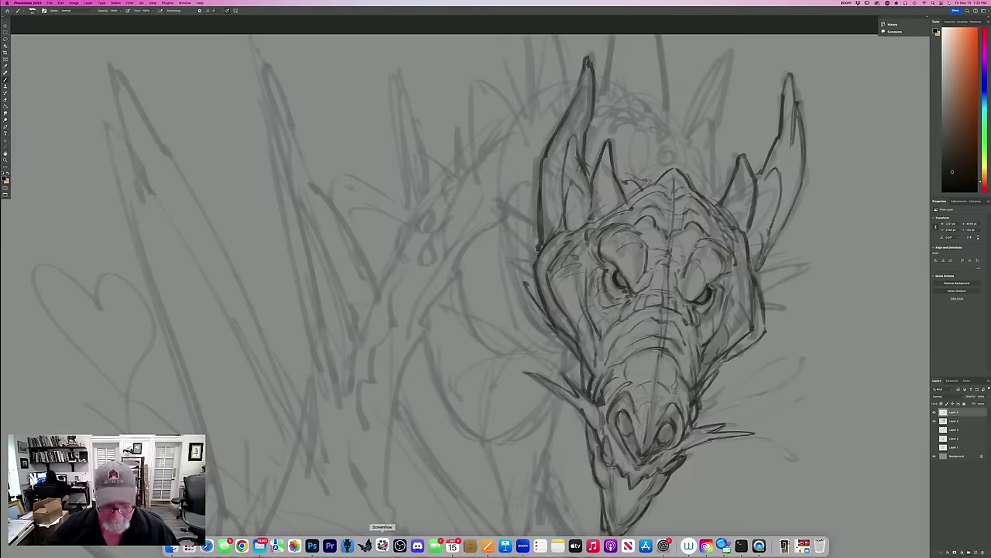
pyautogui.click(381, 546)
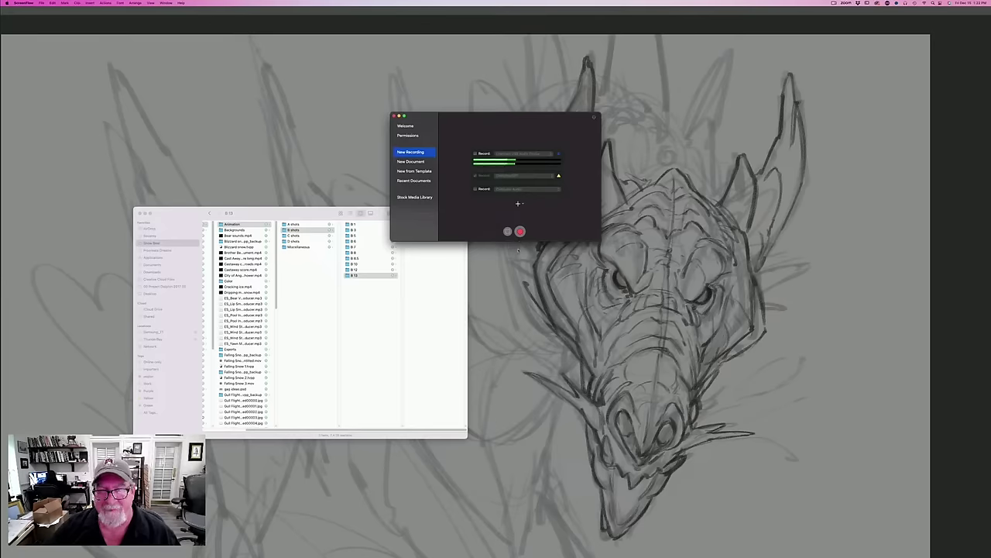
pyautogui.click(521, 231)
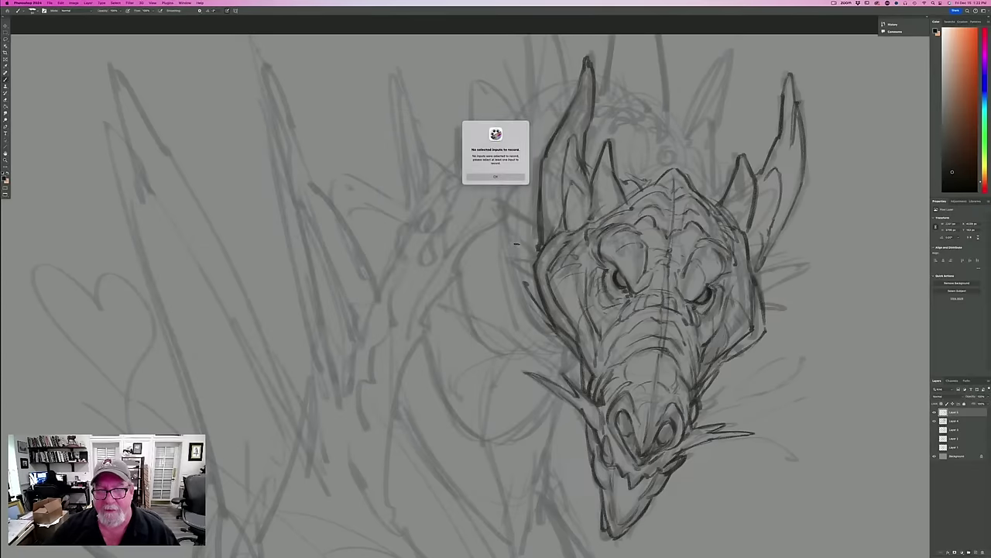
pyautogui.click(495, 177)
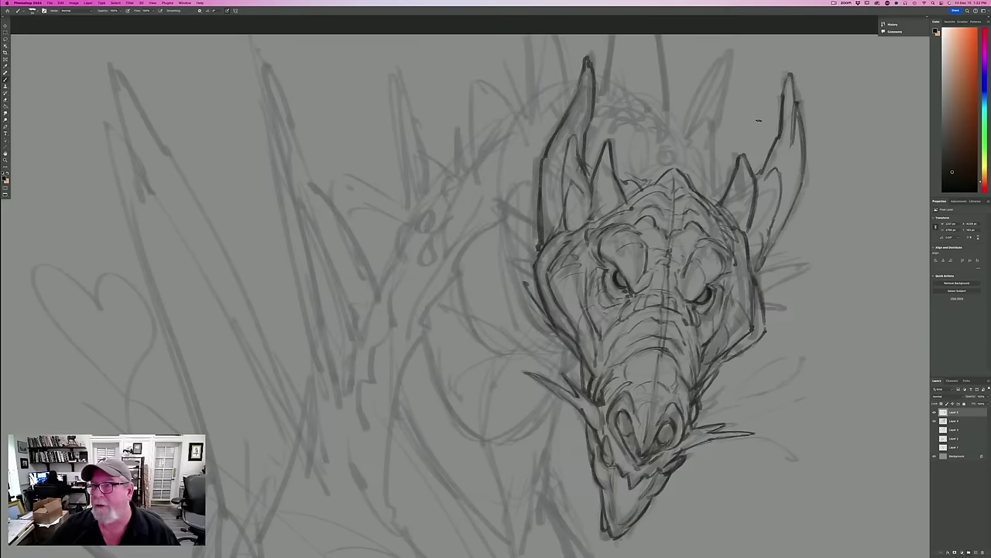
# Open ScreenFlow's recording configuration and remove the middle recording source.
pyautogui.click(834, 3)
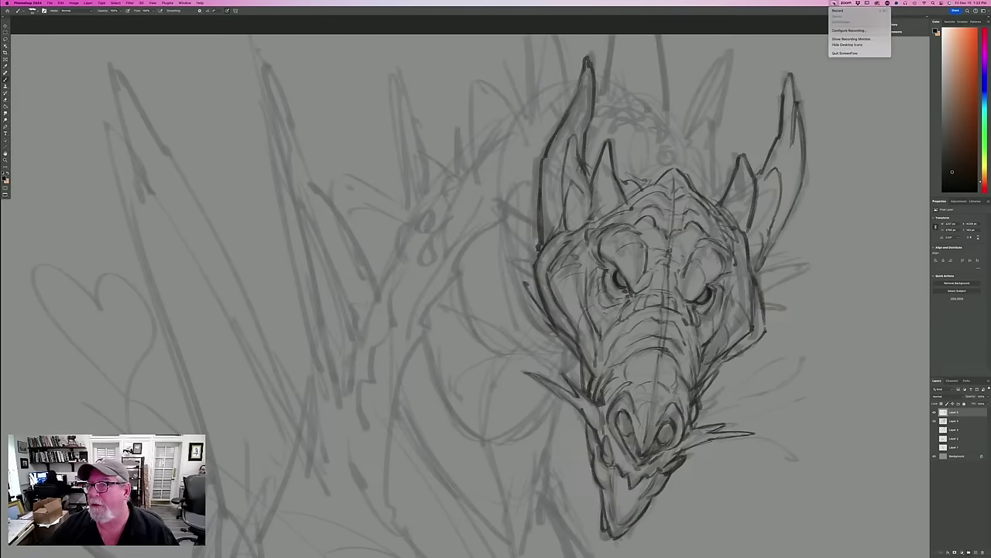
pyautogui.click(850, 30)
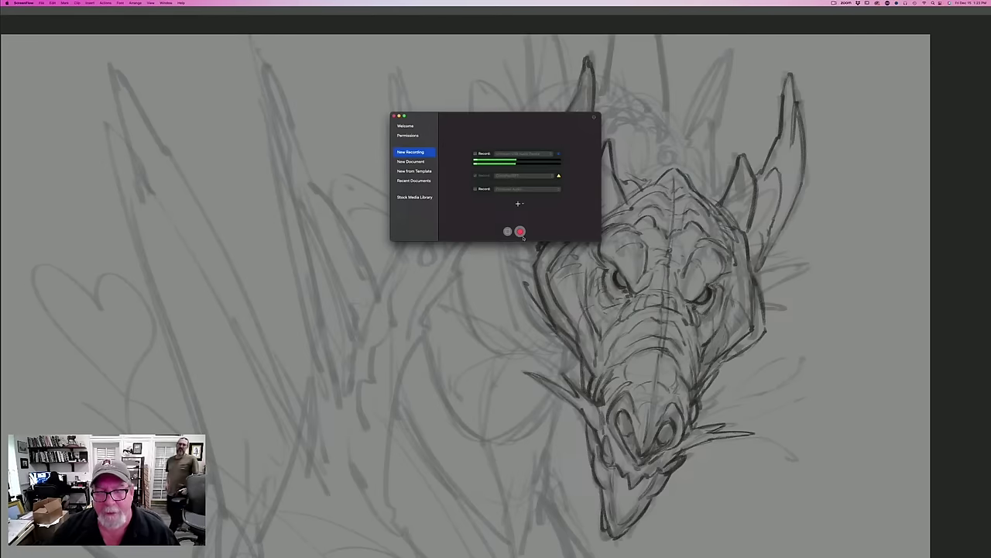
pyautogui.click(466, 176)
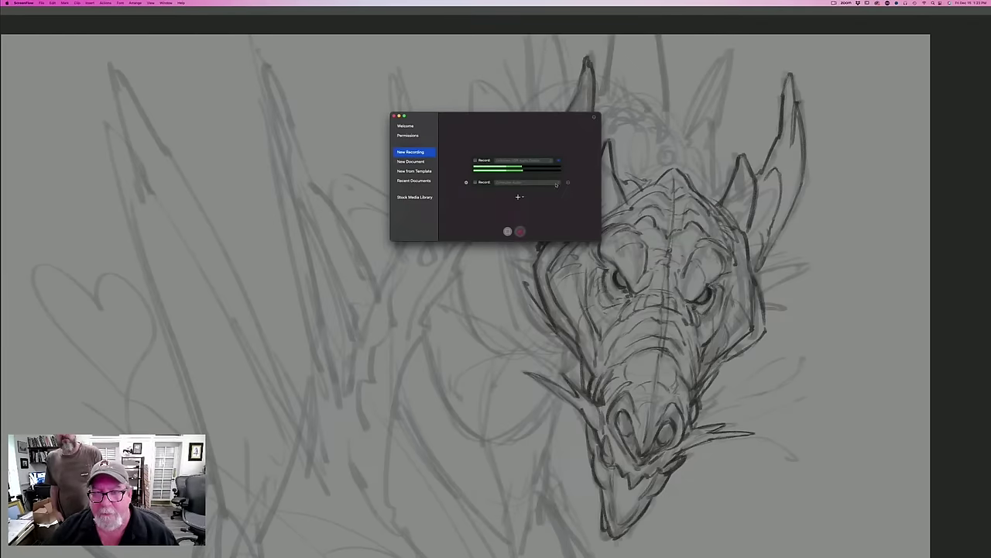
# Close the recording setup, quit ScreenFlow and return to the dragon drawing in Photoshop.
pyautogui.click(393, 115)
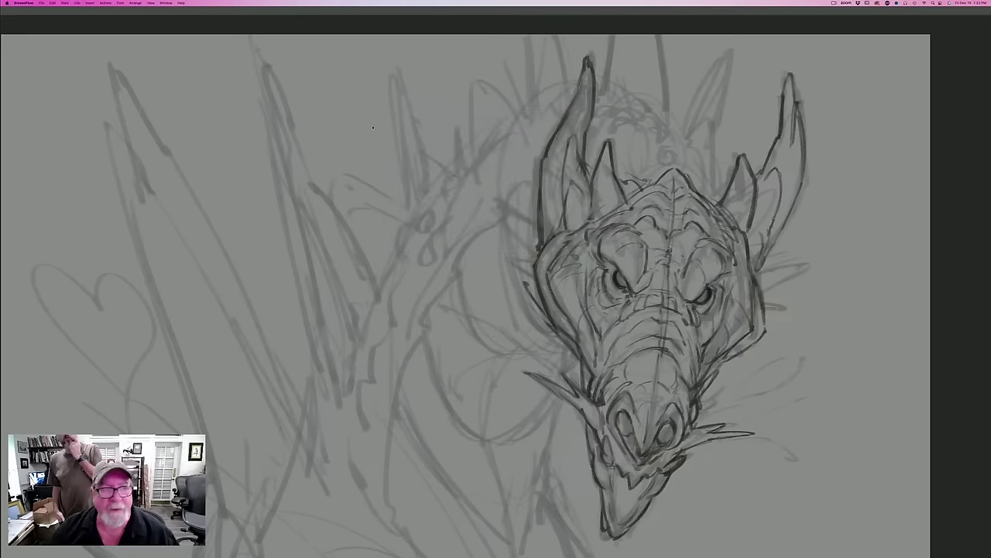
pyautogui.click(24, 3)
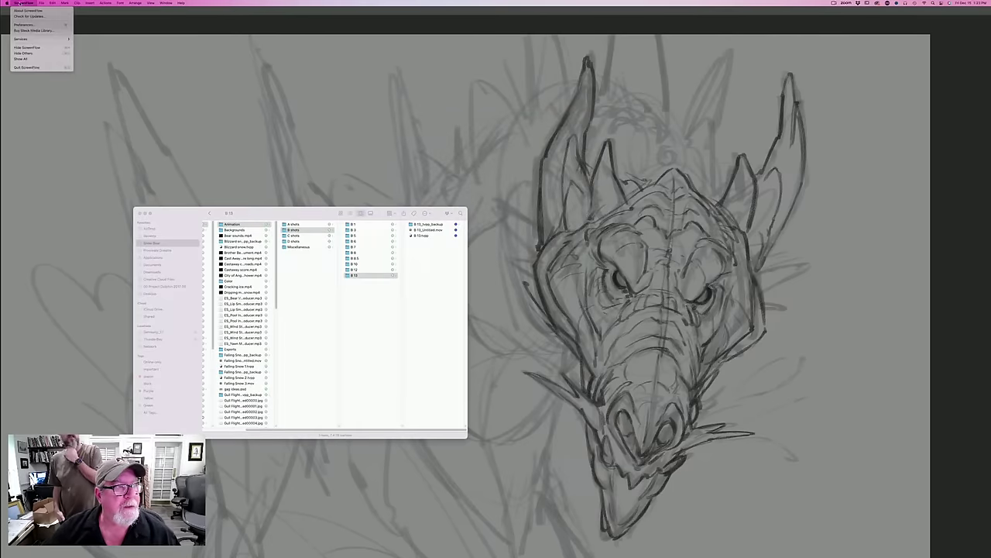
pyautogui.click(31, 67)
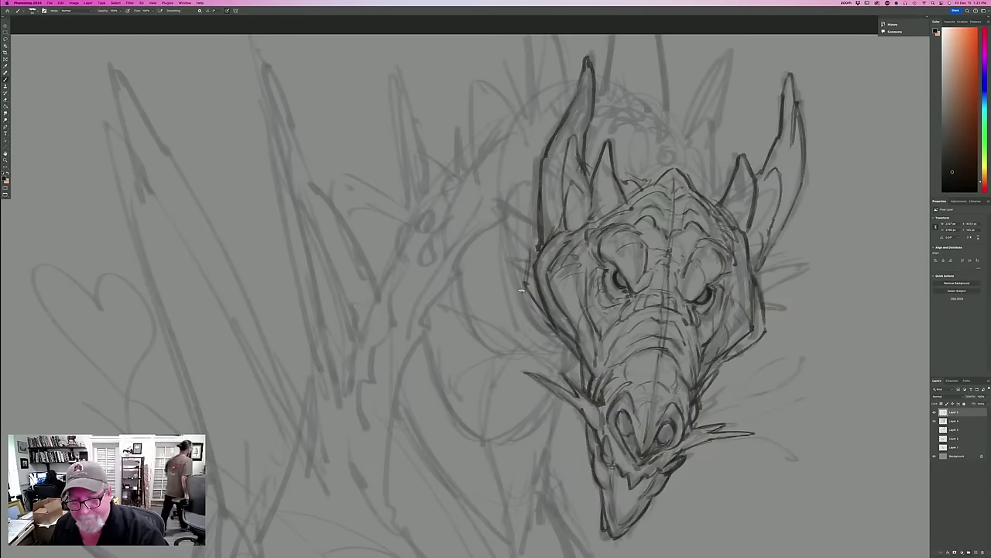
# Draw the pointed cheek spikes and frill edge on the head's left side, plus a long and a short spike on the right.
pyautogui.moveTo(532, 309)
pyautogui.mouseDown()
pyautogui.moveTo(566, 360)
pyautogui.moveTo(546, 367)
pyautogui.moveTo(528, 340)
pyautogui.moveTo(538, 365)
pyautogui.moveTo(517, 337)
pyautogui.mouseUp()
pyautogui.moveTo(505, 252)
pyautogui.mouseDown()
pyautogui.moveTo(525, 338)
pyautogui.moveTo(500, 199)
pyautogui.moveTo(528, 249)
pyautogui.mouseUp()
pyautogui.moveTo(502, 213)
pyautogui.mouseDown()
pyautogui.moveTo(531, 258)
pyautogui.moveTo(504, 255)
pyautogui.moveTo(533, 278)
pyautogui.moveTo(524, 261)
pyautogui.mouseUp()
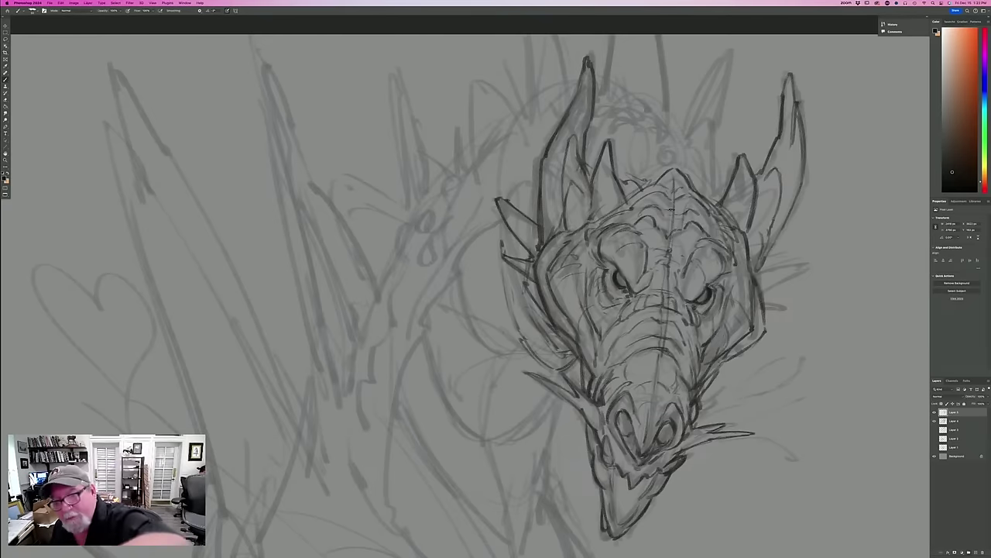
pyautogui.moveTo(759, 273)
pyautogui.mouseDown()
pyautogui.moveTo(810, 256)
pyautogui.moveTo(764, 293)
pyautogui.mouseUp()
pyautogui.moveTo(805, 255); pyautogui.dragTo(810, 261)
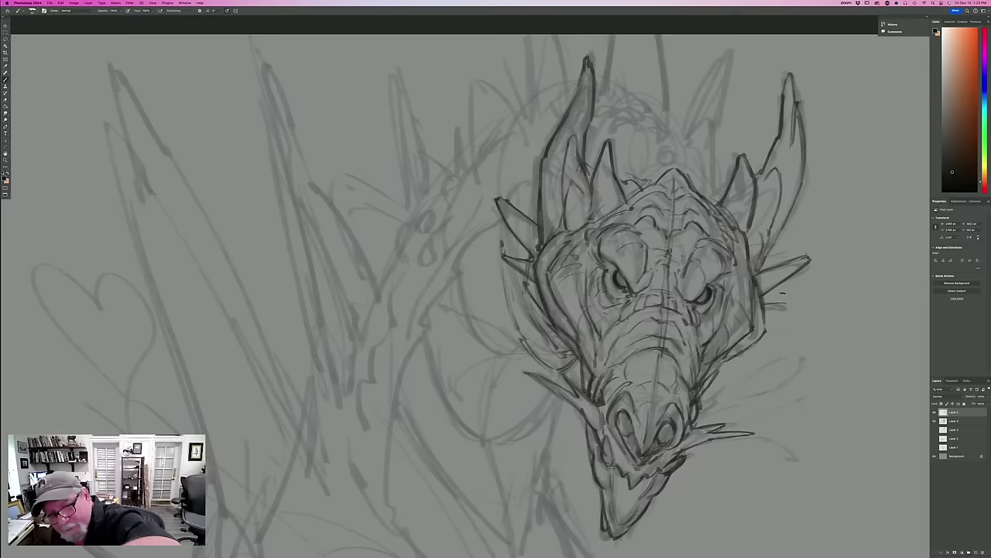
pyautogui.moveTo(781, 304)
pyautogui.mouseDown()
pyautogui.moveTo(765, 317)
pyautogui.moveTo(780, 302)
pyautogui.mouseUp()
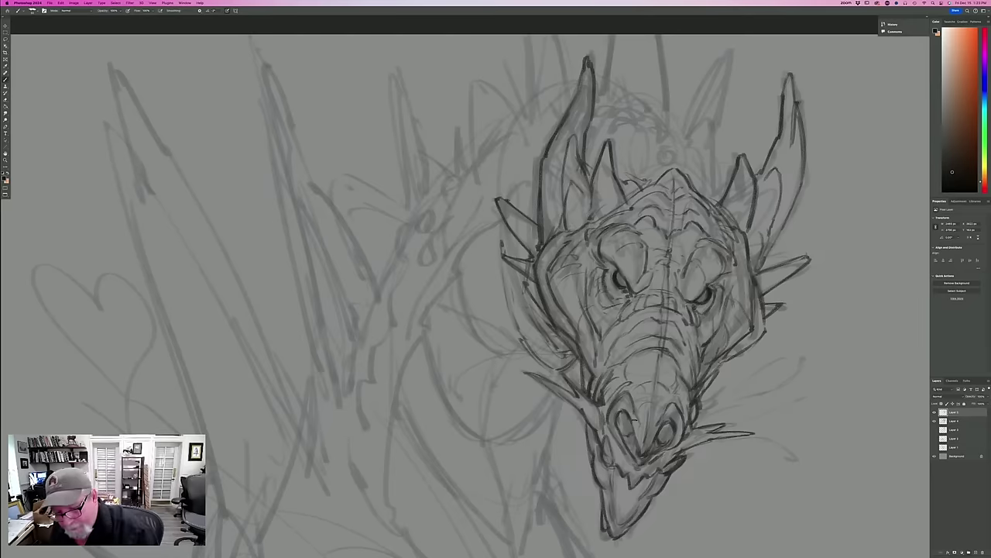
# Shade both nostril openings dark and add inner contour lines along the lower jaw.
pyautogui.moveTo(672, 431)
pyautogui.mouseDown()
pyautogui.moveTo(668, 438)
pyautogui.moveTo(619, 415)
pyautogui.mouseUp()
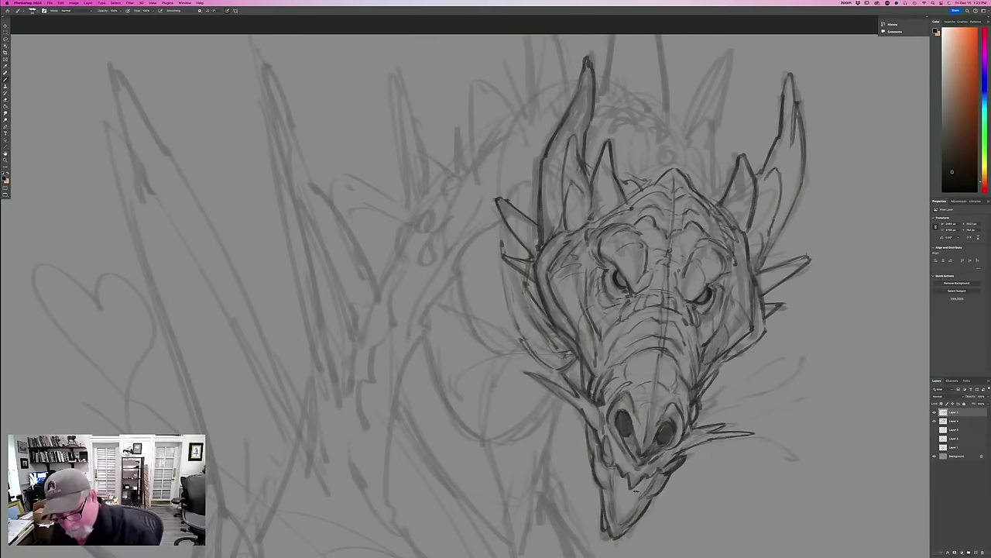
pyautogui.moveTo(634, 490)
pyautogui.mouseDown()
pyautogui.moveTo(658, 469)
pyautogui.moveTo(615, 481)
pyautogui.moveTo(626, 508)
pyautogui.moveTo(612, 464)
pyautogui.mouseUp()
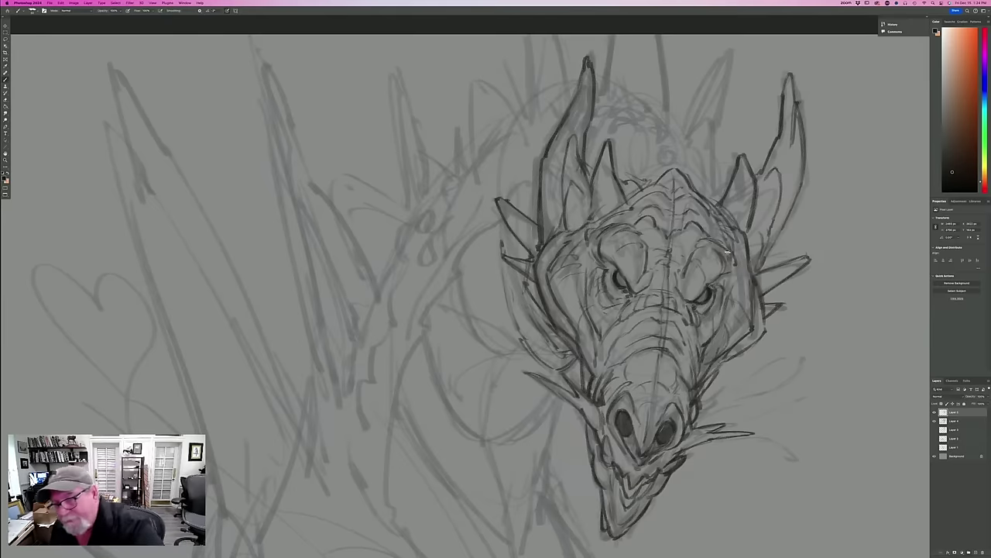
# Add wrinkle and contour lines around both brows and eye sockets and down both cheeks.
pyautogui.moveTo(732, 253)
pyautogui.mouseDown()
pyautogui.moveTo(722, 280)
pyautogui.moveTo(736, 259)
pyautogui.moveTo(717, 235)
pyautogui.mouseUp()
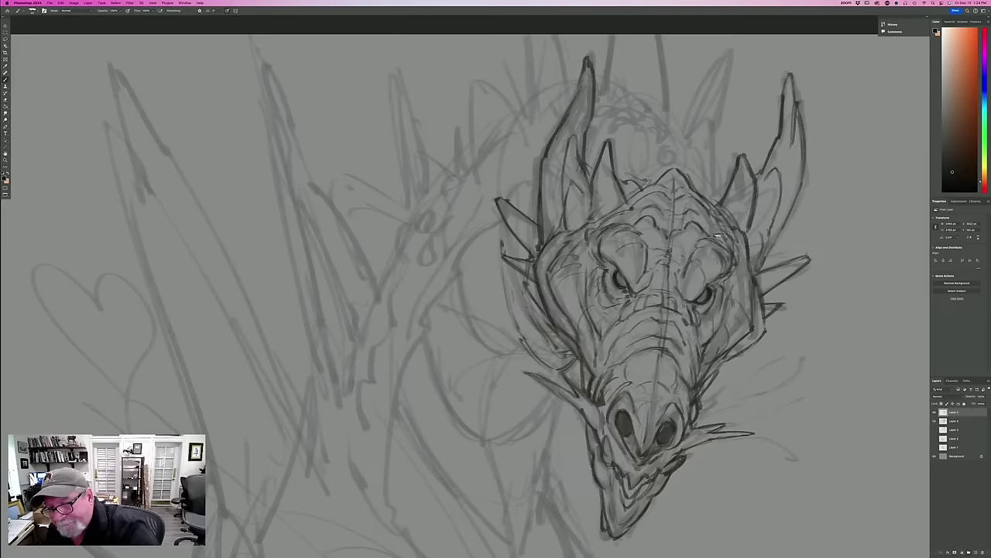
pyautogui.moveTo(600, 237)
pyautogui.mouseDown()
pyautogui.moveTo(597, 244)
pyautogui.moveTo(602, 227)
pyautogui.moveTo(630, 216)
pyautogui.moveTo(651, 236)
pyautogui.moveTo(737, 253)
pyautogui.moveTo(727, 285)
pyautogui.moveTo(754, 277)
pyautogui.mouseUp()
pyautogui.moveTo(743, 260); pyautogui.dragTo(748, 259)
pyautogui.moveTo(741, 260); pyautogui.dragTo(746, 269)
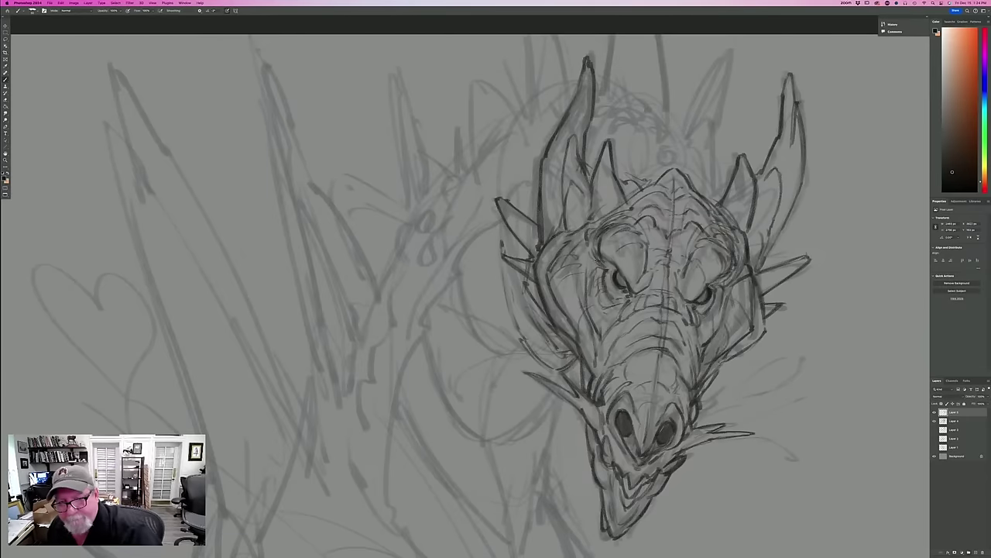
pyautogui.moveTo(585, 246)
pyautogui.mouseDown()
pyautogui.moveTo(598, 262)
pyautogui.moveTo(582, 249)
pyautogui.moveTo(596, 263)
pyautogui.moveTo(575, 302)
pyautogui.mouseUp()
pyautogui.moveTo(724, 296)
pyautogui.mouseDown()
pyautogui.moveTo(727, 321)
pyautogui.moveTo(710, 345)
pyautogui.mouseUp()
pyautogui.moveTo(711, 346); pyautogui.dragTo(694, 374)
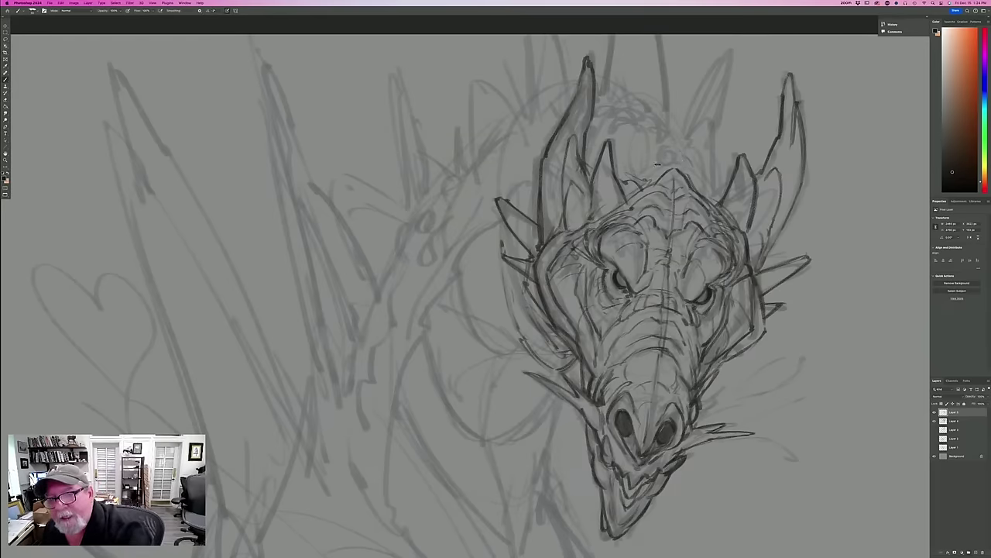
# Draw oval scales, a short spike and a bumpy neck contour behind the top of the head crest.
pyautogui.moveTo(669, 153)
pyautogui.mouseDown()
pyautogui.moveTo(651, 162)
pyautogui.moveTo(706, 172)
pyautogui.moveTo(694, 155)
pyautogui.mouseUp()
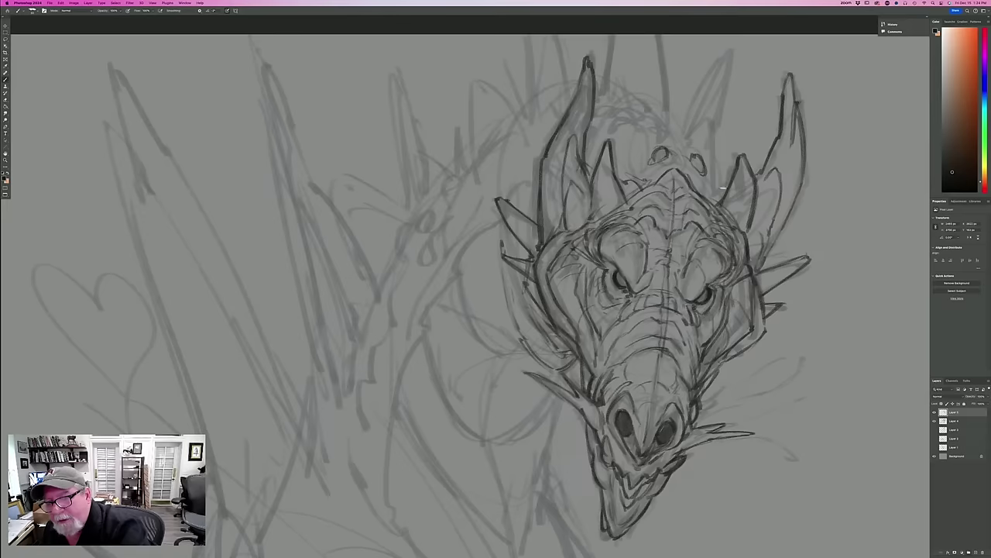
pyautogui.moveTo(714, 193)
pyautogui.mouseDown()
pyautogui.moveTo(713, 123)
pyautogui.moveTo(694, 124)
pyautogui.moveTo(694, 151)
pyautogui.moveTo(649, 131)
pyautogui.mouseUp()
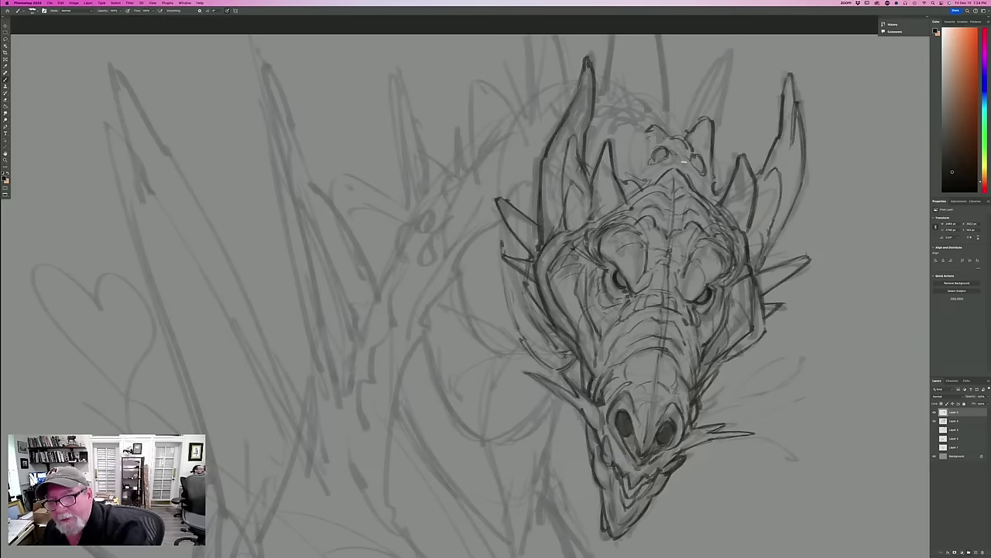
pyautogui.moveTo(683, 161)
pyautogui.mouseDown()
pyautogui.moveTo(669, 161)
pyautogui.moveTo(712, 196)
pyautogui.mouseUp()
# Draw two tall neck spikes behind the head, one slanting right and one upright beside the large left horn.
pyautogui.moveTo(714, 125); pyautogui.dragTo(733, 54)
pyautogui.moveTo(700, 94)
pyautogui.mouseDown()
pyautogui.moveTo(724, 44)
pyautogui.moveTo(671, 129)
pyautogui.moveTo(683, 133)
pyautogui.mouseUp()
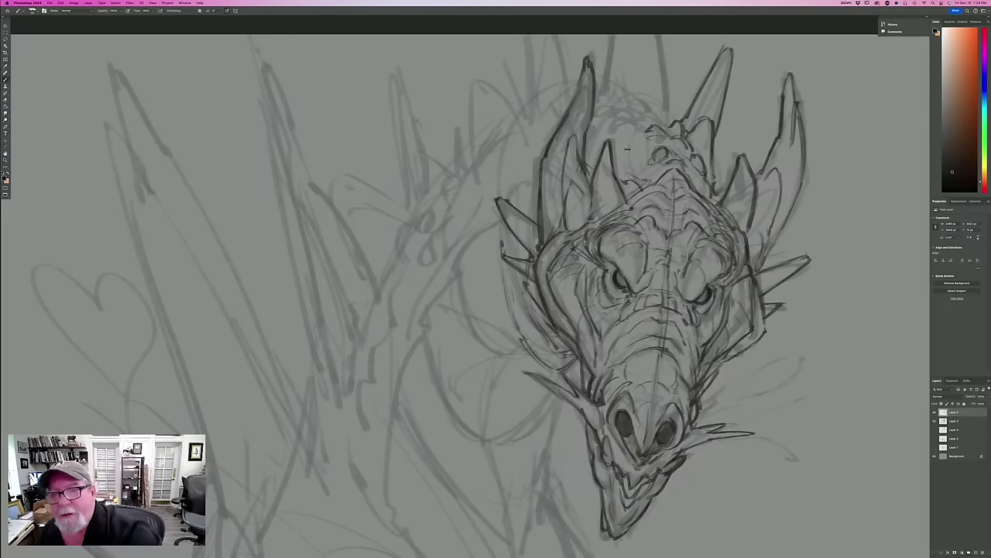
pyautogui.moveTo(632, 164); pyautogui.dragTo(627, 51)
pyautogui.moveTo(620, 87)
pyautogui.mouseDown()
pyautogui.moveTo(626, 45)
pyautogui.moveTo(613, 121)
pyautogui.moveTo(623, 177)
pyautogui.mouseUp()
pyautogui.moveTo(640, 111)
pyautogui.mouseDown()
pyautogui.moveTo(631, 172)
pyautogui.moveTo(617, 135)
pyautogui.moveTo(616, 94)
pyautogui.moveTo(631, 163)
pyautogui.moveTo(627, 58)
pyautogui.mouseUp()
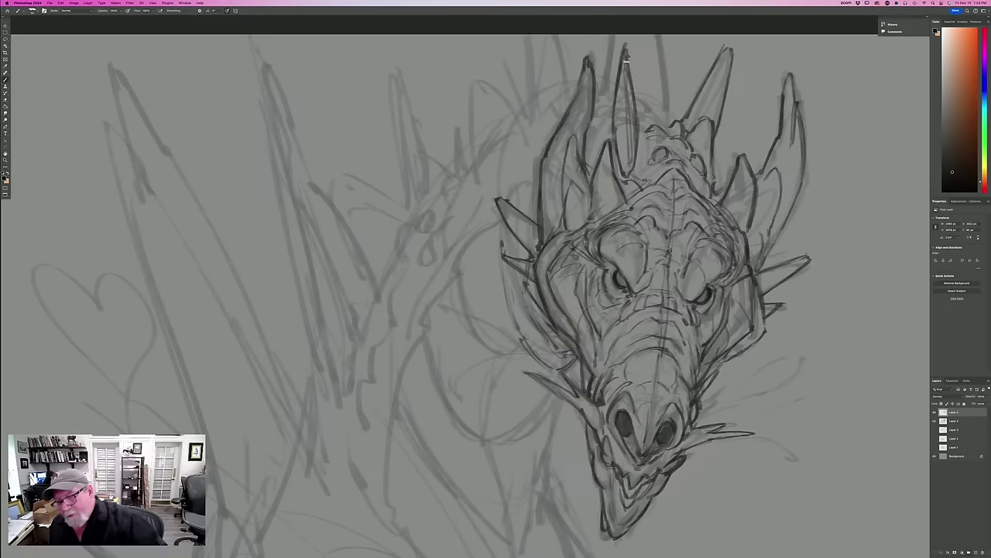
# Draw thin curling whiskers from the jaw, two on the right side and one on the left.
pyautogui.moveTo(811, 350)
pyautogui.mouseDown()
pyautogui.moveTo(778, 392)
pyautogui.moveTo(846, 347)
pyautogui.moveTo(828, 356)
pyautogui.mouseUp()
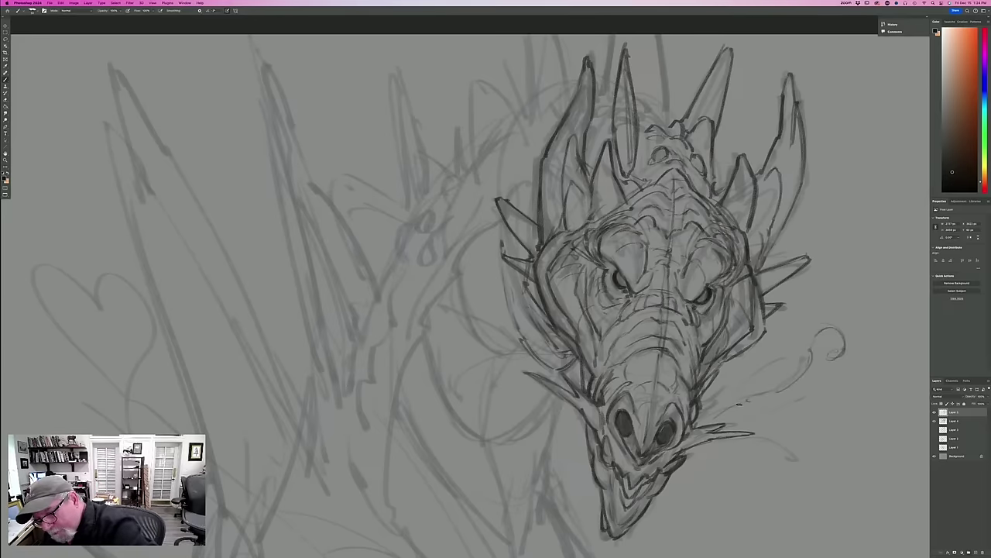
pyautogui.moveTo(741, 404)
pyautogui.mouseDown()
pyautogui.moveTo(695, 426)
pyautogui.moveTo(801, 397)
pyautogui.moveTo(870, 435)
pyautogui.mouseUp()
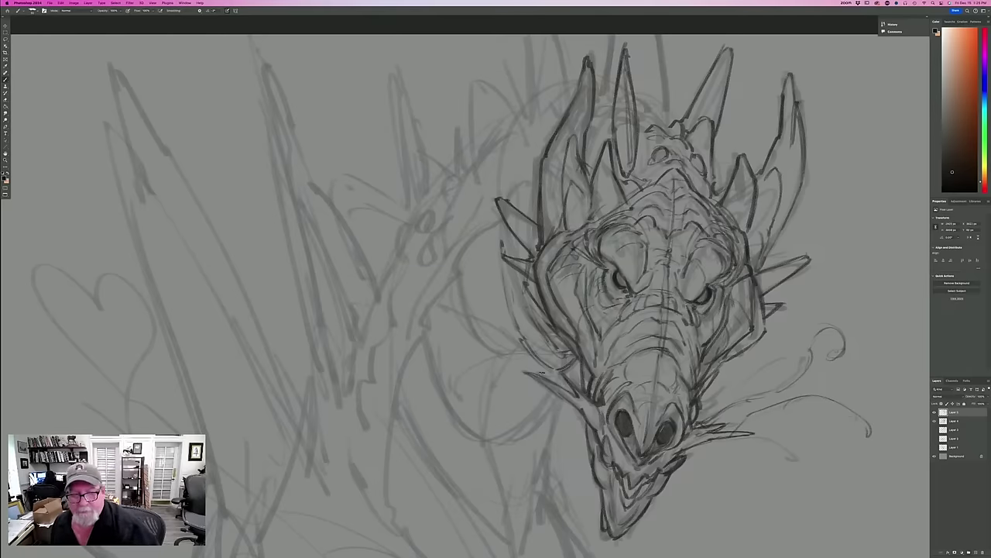
pyautogui.moveTo(520, 347)
pyautogui.mouseDown()
pyautogui.moveTo(451, 361)
pyautogui.moveTo(458, 378)
pyautogui.mouseUp()
pyautogui.moveTo(451, 369)
pyautogui.mouseDown()
pyautogui.moveTo(479, 342)
pyautogui.moveTo(522, 348)
pyautogui.mouseUp()
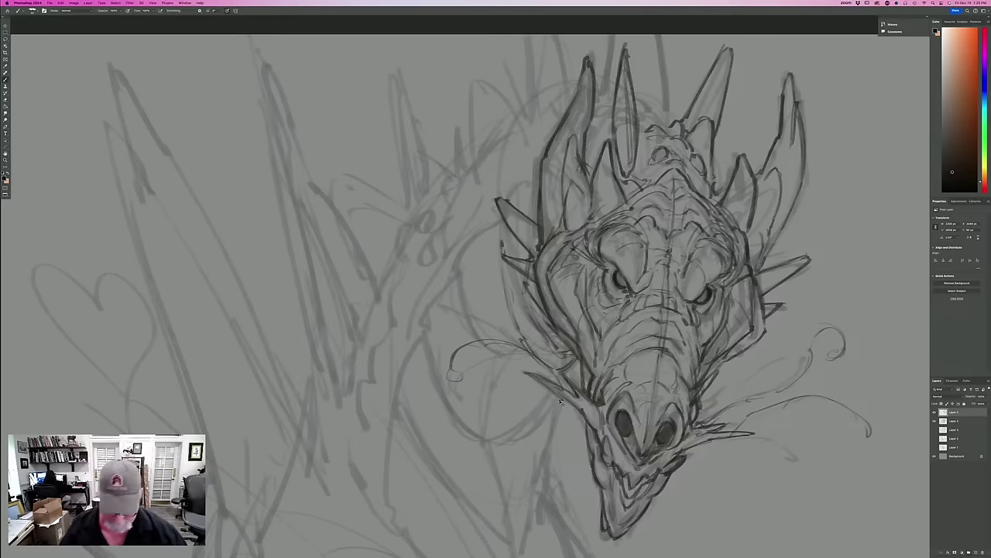
pyautogui.press('super+minus')
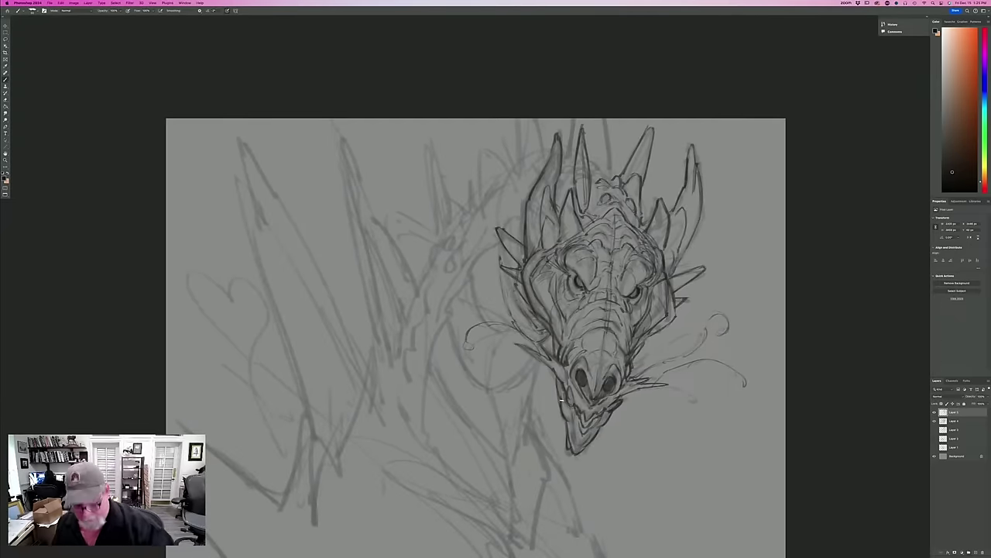
pyautogui.press('super+equal')
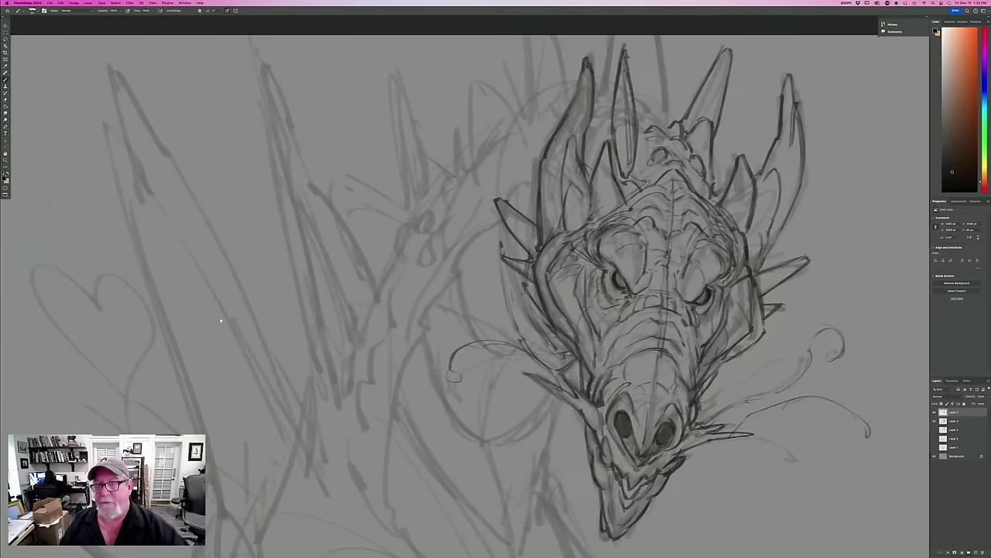
# Draw tall spikes running off the canvas's upper edge behind the horns, with small scales along the top of the neck.
pyautogui.moveTo(222, 318); pyautogui.dragTo(139, 358)
pyautogui.moveTo(583, 164)
pyautogui.mouseDown()
pyautogui.moveTo(576, 82)
pyautogui.moveTo(583, 161)
pyautogui.moveTo(563, 149)
pyautogui.moveTo(576, 159)
pyautogui.moveTo(513, 166)
pyautogui.mouseUp()
pyautogui.moveTo(529, 77)
pyautogui.mouseDown()
pyautogui.moveTo(512, 136)
pyautogui.moveTo(504, 122)
pyautogui.moveTo(487, 133)
pyautogui.moveTo(479, 107)
pyautogui.moveTo(457, 106)
pyautogui.moveTo(461, 139)
pyautogui.mouseUp()
pyautogui.moveTo(469, 148)
pyautogui.mouseDown()
pyautogui.moveTo(458, 135)
pyautogui.moveTo(464, 184)
pyautogui.mouseUp()
pyautogui.moveTo(460, 175); pyautogui.dragTo(466, 184)
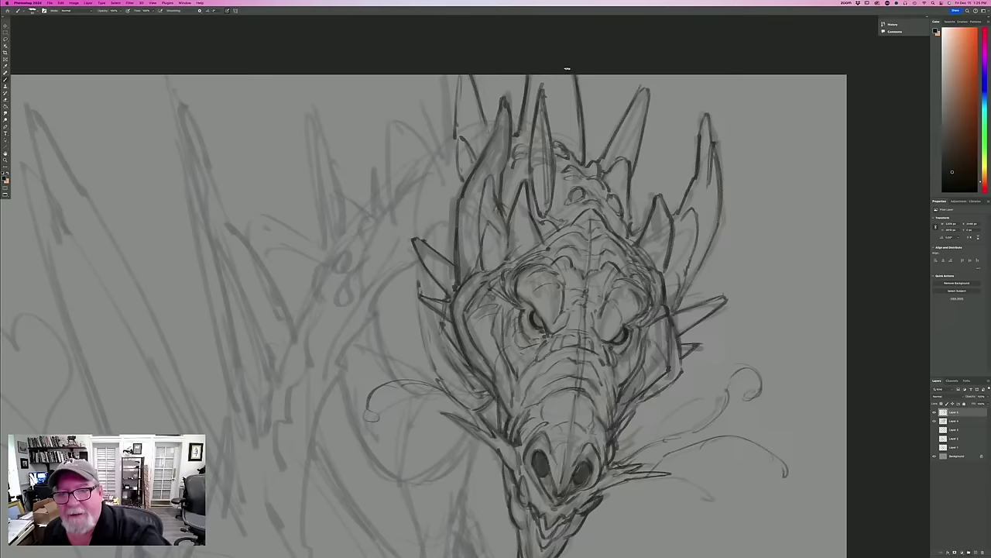
pyautogui.moveTo(573, 76)
pyautogui.mouseDown()
pyautogui.moveTo(579, 143)
pyautogui.moveTo(568, 151)
pyautogui.moveTo(553, 139)
pyautogui.mouseUp()
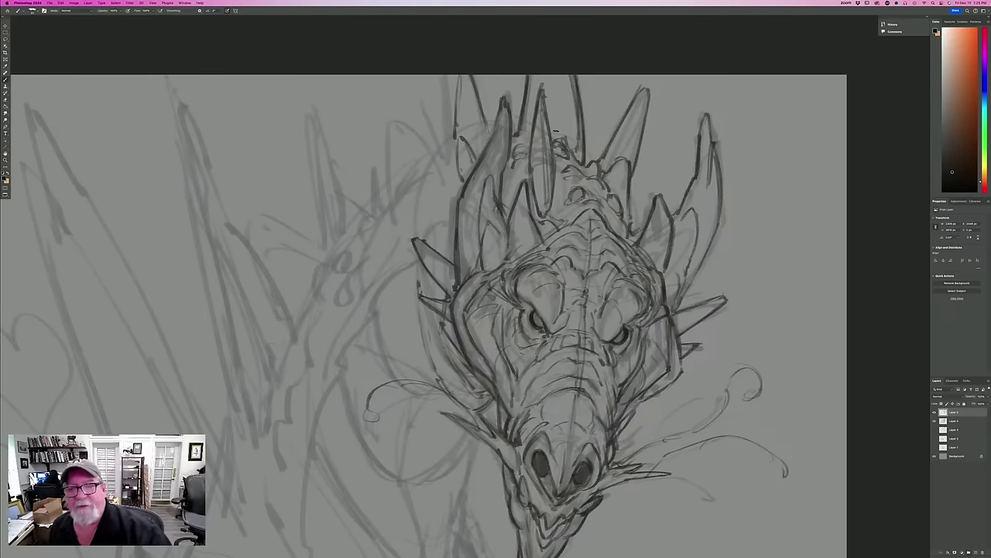
# Add another narrow spike to the left of the large horn and small bumps along the neck's upper edge.
pyautogui.moveTo(444, 76)
pyautogui.mouseDown()
pyautogui.moveTo(451, 143)
pyautogui.moveTo(431, 150)
pyautogui.mouseUp()
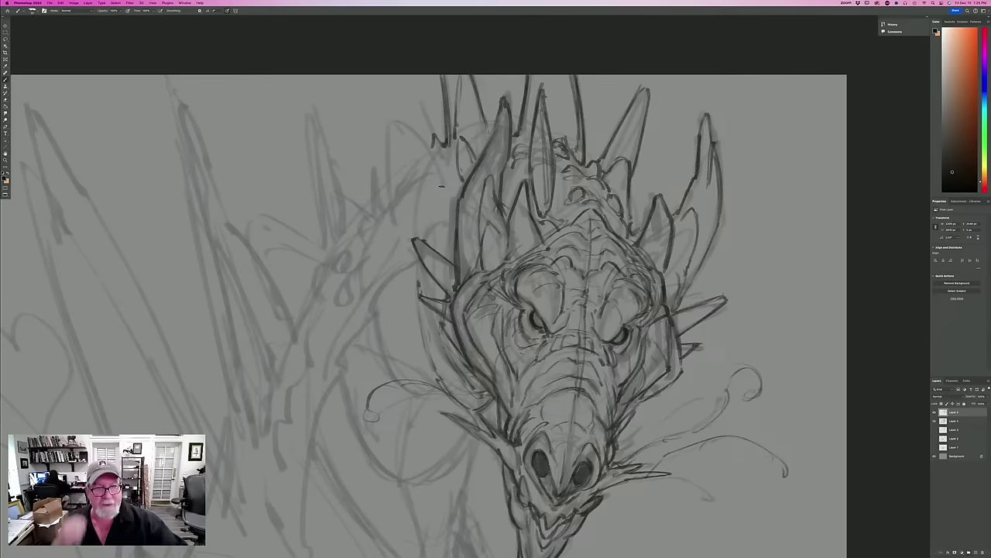
pyautogui.moveTo(477, 138); pyautogui.dragTo(524, 143)
pyautogui.moveTo(451, 149); pyautogui.dragTo(438, 165)
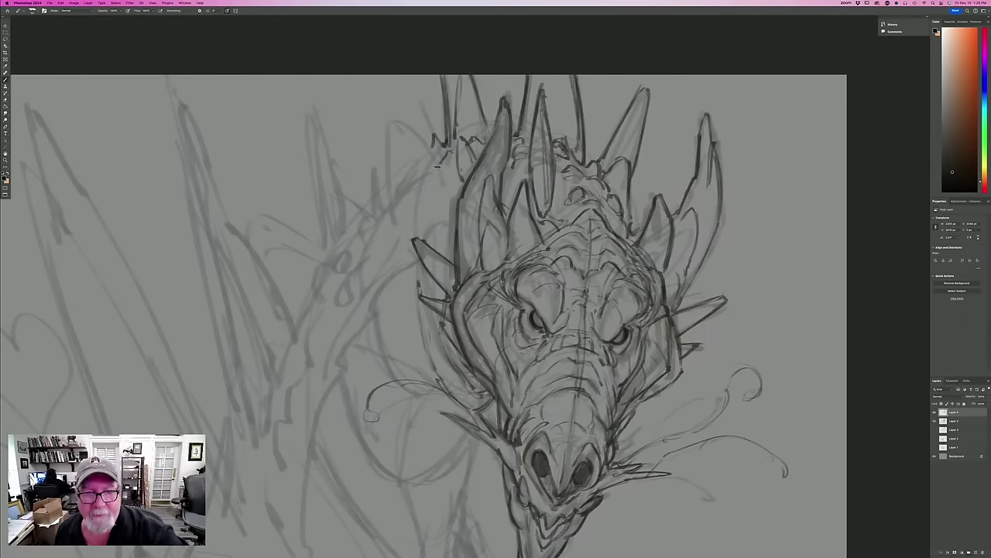
# Draw a large pointed spike on the outer left curve of the neck and begin the contour at its base.
pyautogui.moveTo(410, 133)
pyautogui.mouseDown()
pyautogui.moveTo(437, 166)
pyautogui.moveTo(430, 158)
pyautogui.mouseUp()
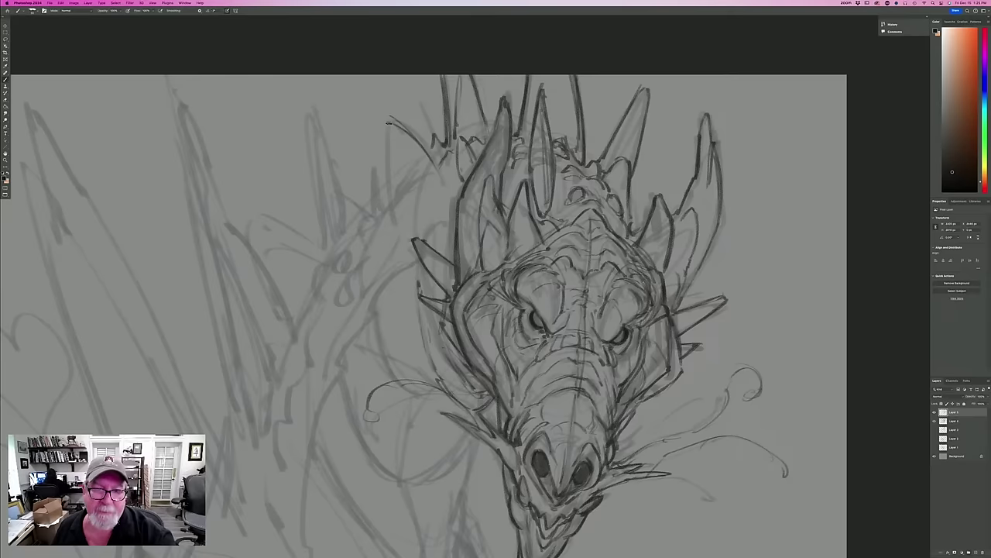
pyautogui.moveTo(386, 124); pyautogui.dragTo(395, 191)
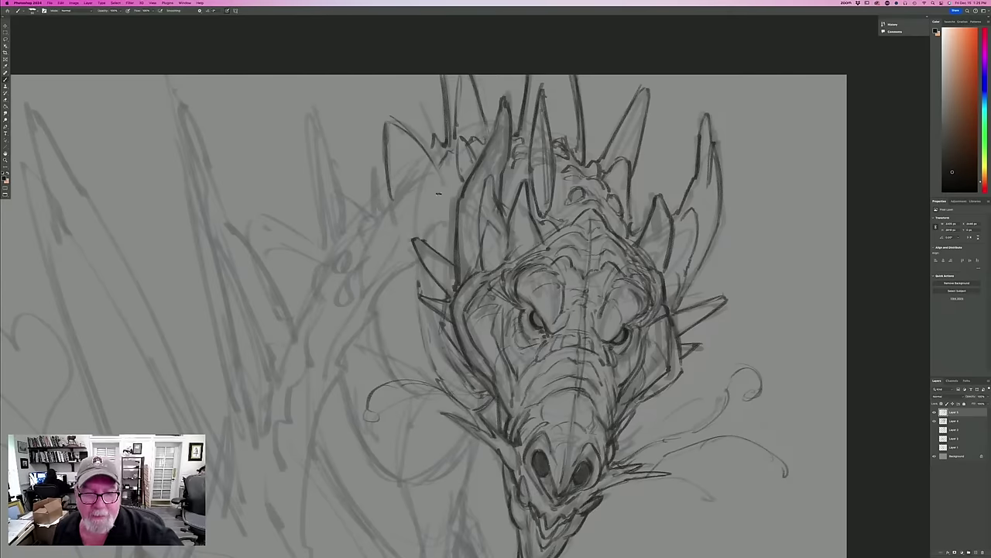
pyautogui.moveTo(439, 187)
pyautogui.mouseDown()
pyautogui.moveTo(412, 228)
pyautogui.moveTo(397, 222)
pyautogui.moveTo(387, 122)
pyautogui.moveTo(440, 184)
pyautogui.mouseUp()
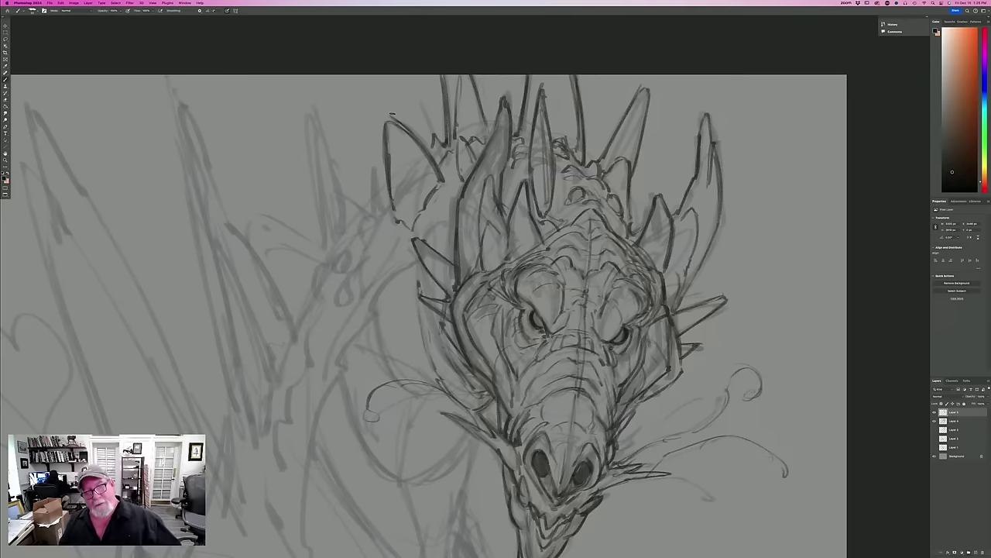
# Draw overlapping scales down the neck between the left horn and the large spike, continuing along the neck's outer edge.
pyautogui.moveTo(453, 168)
pyautogui.mouseDown()
pyautogui.moveTo(446, 179)
pyautogui.moveTo(440, 172)
pyautogui.mouseUp()
pyautogui.moveTo(450, 184)
pyautogui.mouseDown()
pyautogui.moveTo(437, 190)
pyautogui.moveTo(441, 201)
pyautogui.mouseUp()
pyautogui.moveTo(433, 200); pyautogui.dragTo(428, 215)
pyautogui.moveTo(452, 182)
pyautogui.mouseDown()
pyautogui.moveTo(435, 209)
pyautogui.moveTo(454, 197)
pyautogui.moveTo(411, 235)
pyautogui.moveTo(443, 207)
pyautogui.moveTo(442, 227)
pyautogui.moveTo(394, 238)
pyautogui.moveTo(394, 251)
pyautogui.mouseUp()
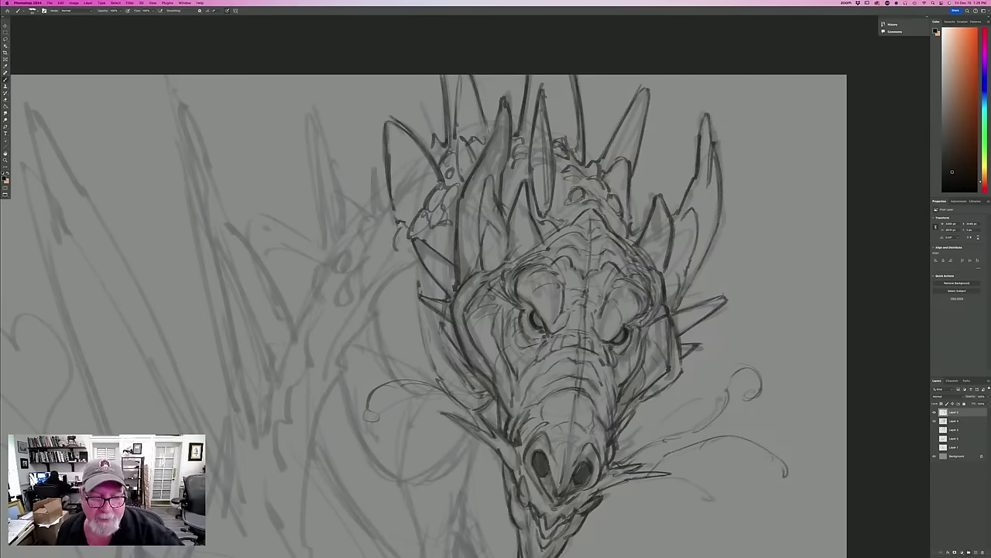
pyautogui.moveTo(410, 243); pyautogui.dragTo(386, 262)
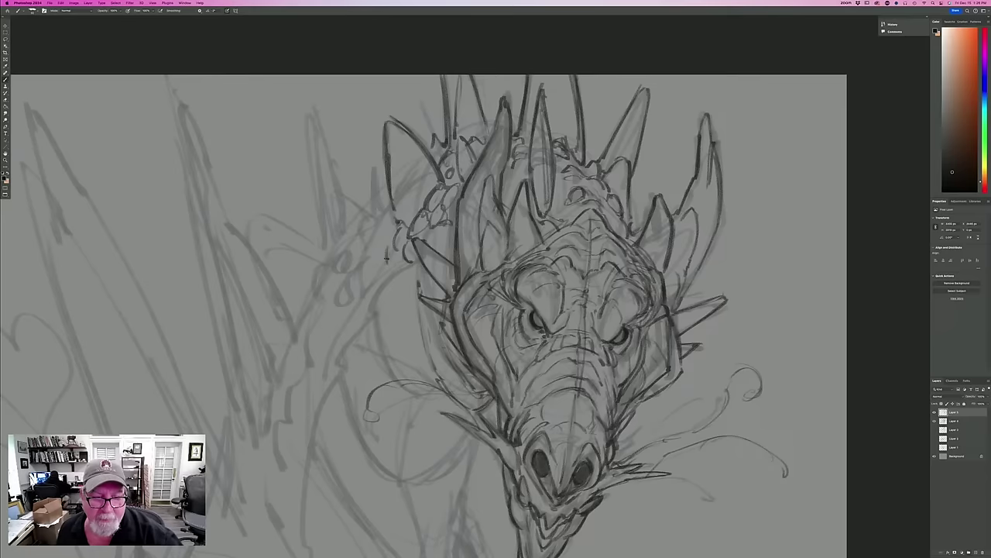
pyautogui.moveTo(393, 223); pyautogui.dragTo(364, 276)
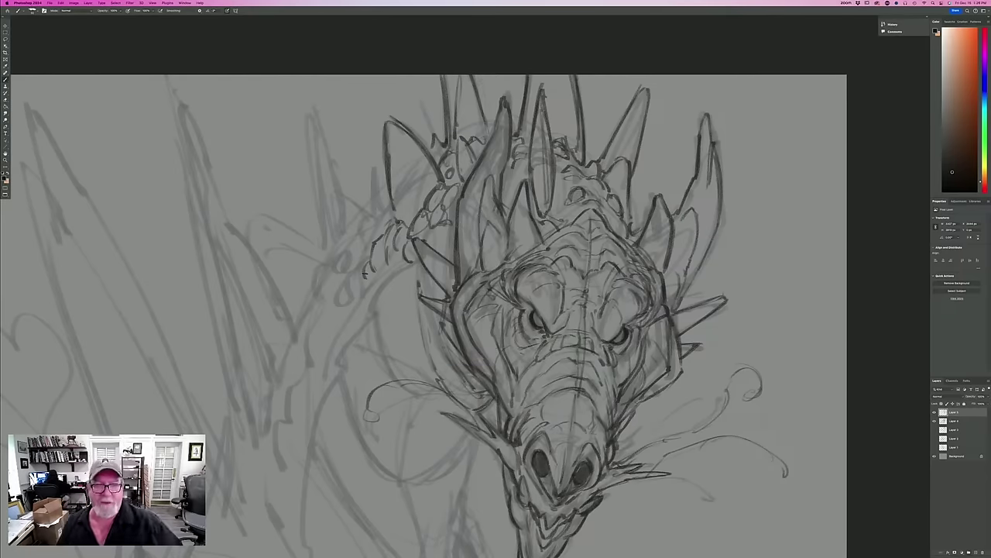
# Darken the left edge of the large neck spike and draw a smaller spike just behind it.
pyautogui.moveTo(387, 125); pyautogui.dragTo(391, 199)
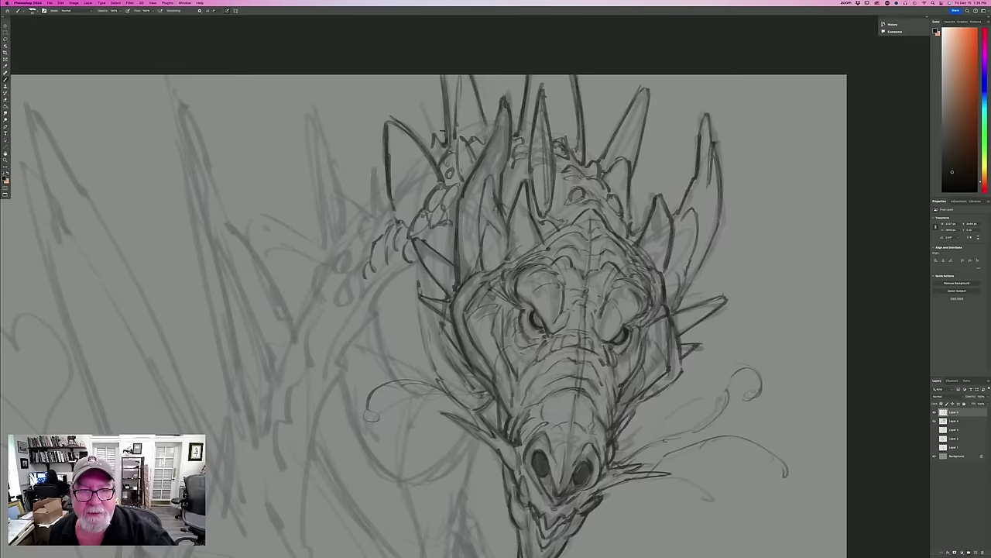
pyautogui.moveTo(443, 131)
pyautogui.mouseDown()
pyautogui.moveTo(420, 96)
pyautogui.moveTo(432, 148)
pyautogui.mouseUp()
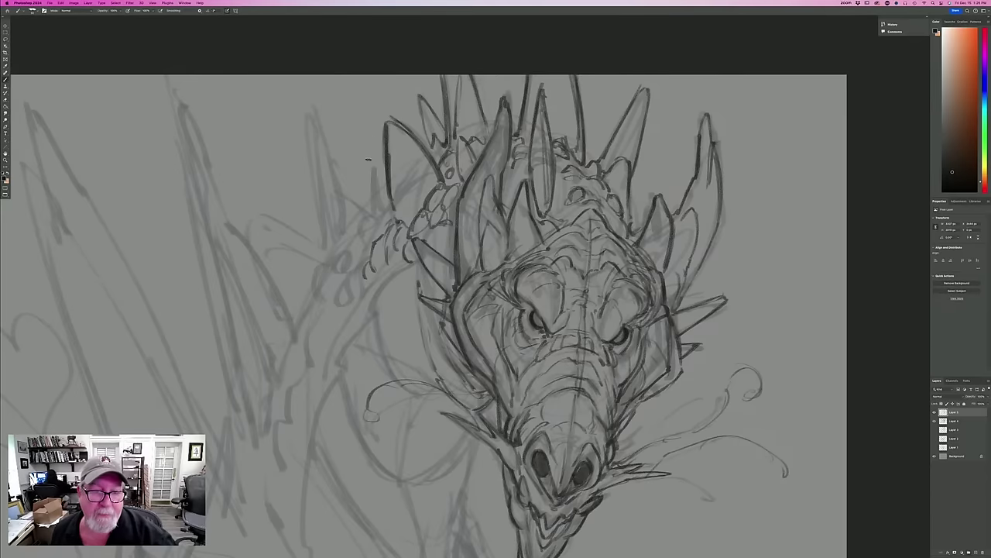
# Draw a small spike and the edge of a taller one behind the neck, and refine the contours of the two large horns.
pyautogui.moveTo(368, 159); pyautogui.dragTo(373, 209)
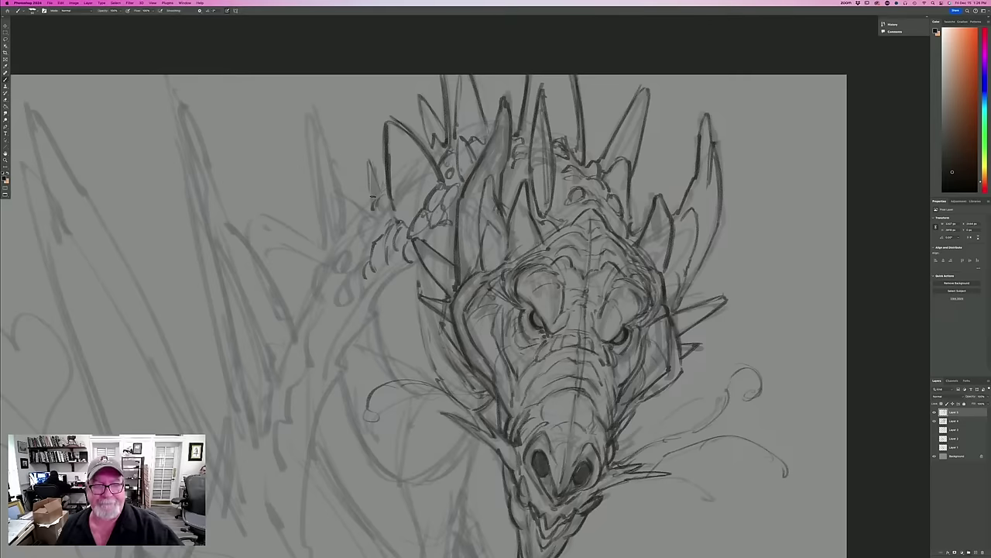
pyautogui.moveTo(315, 116); pyautogui.dragTo(350, 209)
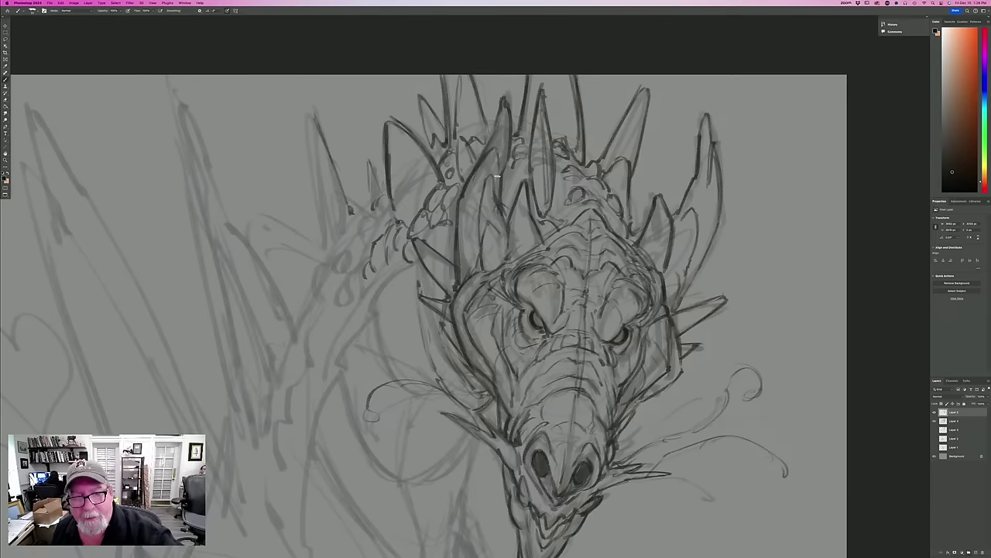
pyautogui.moveTo(495, 173)
pyautogui.mouseDown()
pyautogui.moveTo(502, 133)
pyautogui.moveTo(488, 148)
pyautogui.moveTo(500, 186)
pyautogui.moveTo(461, 198)
pyautogui.moveTo(458, 251)
pyautogui.mouseUp()
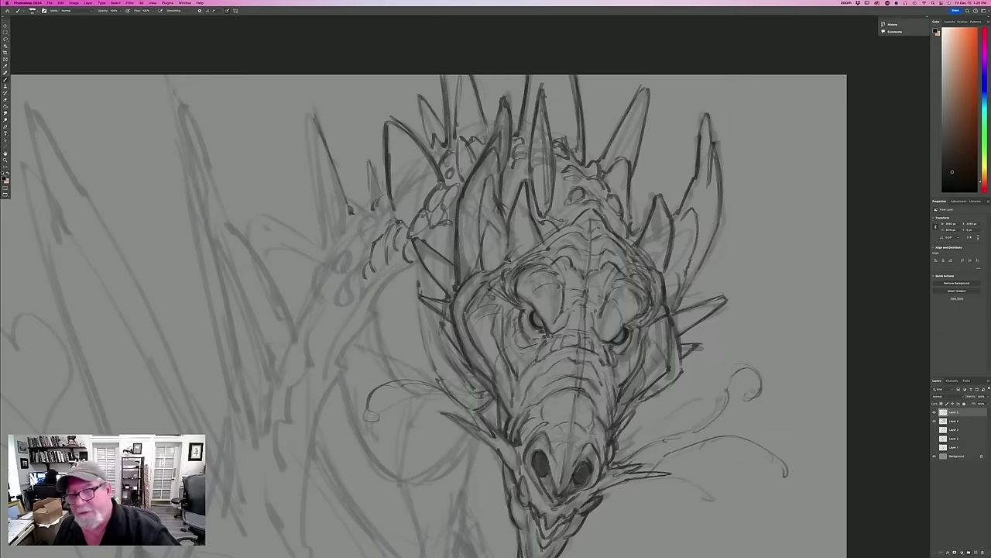
pyautogui.moveTo(686, 200)
pyautogui.mouseDown()
pyautogui.moveTo(699, 178)
pyautogui.moveTo(704, 229)
pyautogui.moveTo(685, 284)
pyautogui.mouseUp()
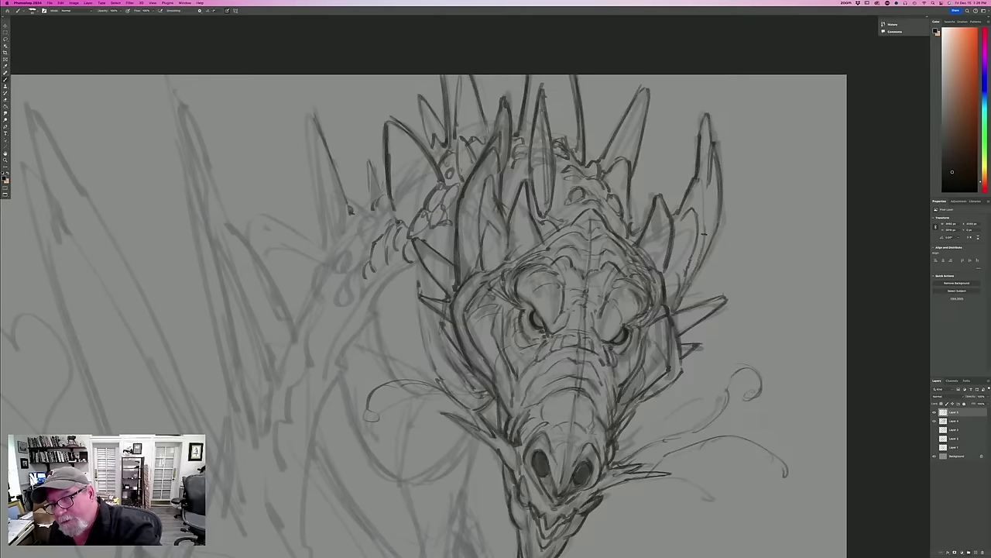
pyautogui.moveTo(704, 227); pyautogui.dragTo(702, 180)
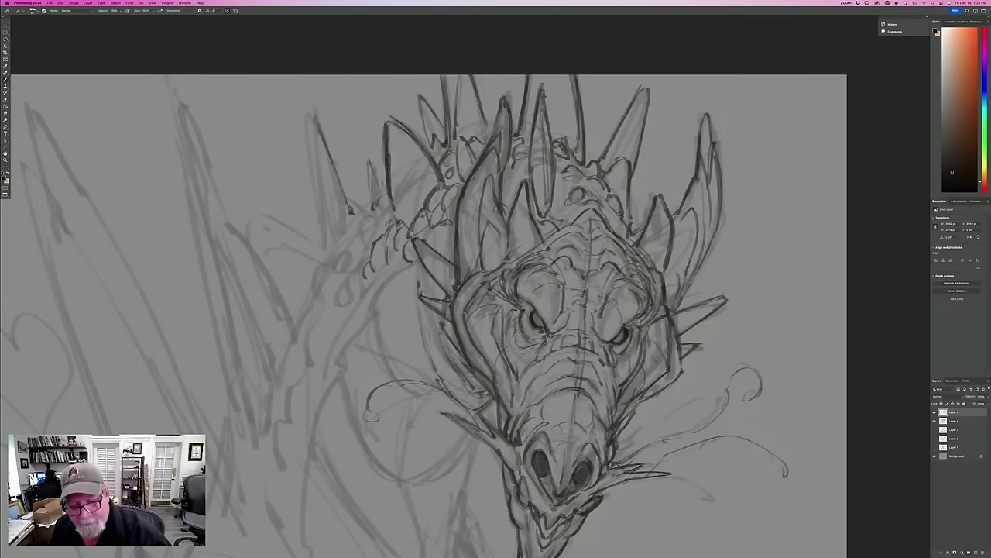
# Add wrinkle lines beside both eyes and darken the pointed spikes on either side of the mouth.
pyautogui.moveTo(509, 305); pyautogui.dragTo(496, 315)
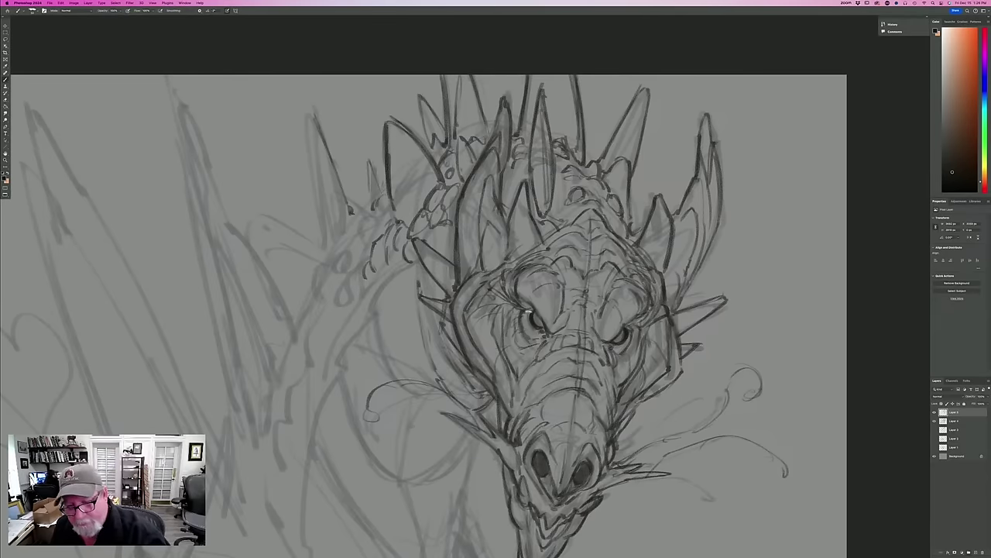
pyautogui.moveTo(628, 325)
pyautogui.mouseDown()
pyautogui.moveTo(648, 319)
pyautogui.moveTo(647, 341)
pyautogui.mouseUp()
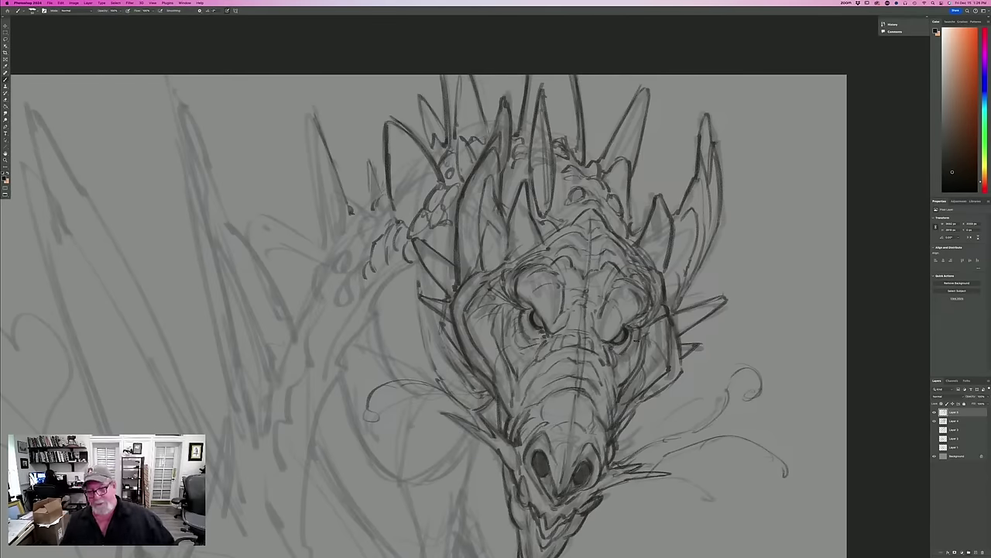
pyautogui.moveTo(482, 439); pyautogui.dragTo(441, 411)
pyautogui.moveTo(672, 475); pyautogui.dragTo(594, 496)
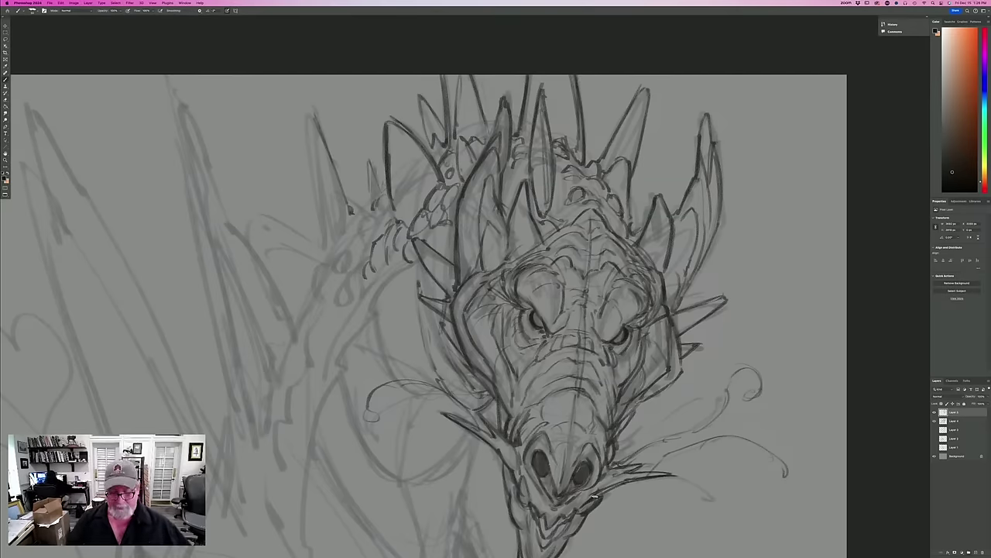
# Complete the tall neck spike, add shorter spikes at its base and continue the scales down the neck's outer edge.
pyautogui.press('super+0')
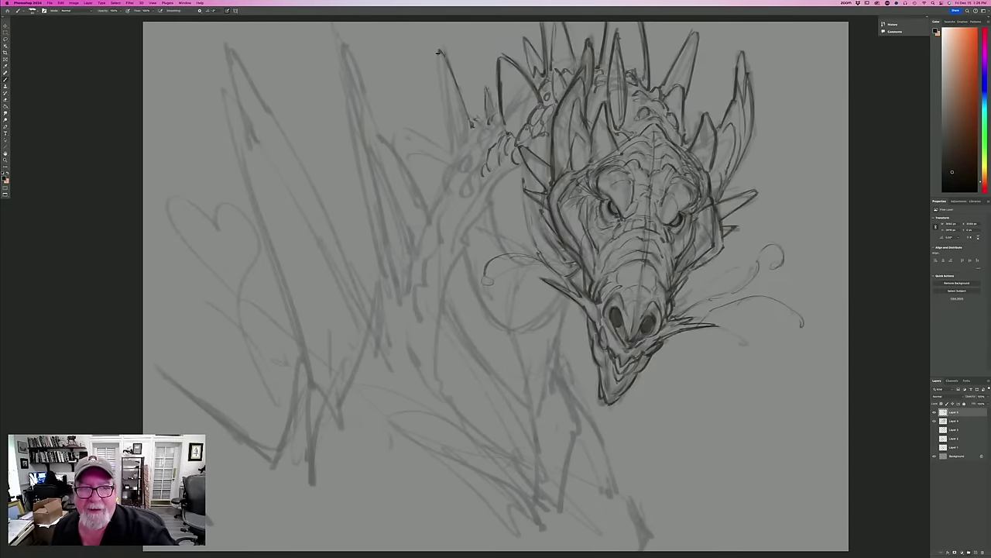
pyautogui.moveTo(438, 51)
pyautogui.mouseDown()
pyautogui.moveTo(453, 146)
pyautogui.moveTo(472, 126)
pyautogui.moveTo(479, 134)
pyautogui.moveTo(457, 139)
pyautogui.moveTo(461, 152)
pyautogui.moveTo(487, 133)
pyautogui.mouseUp()
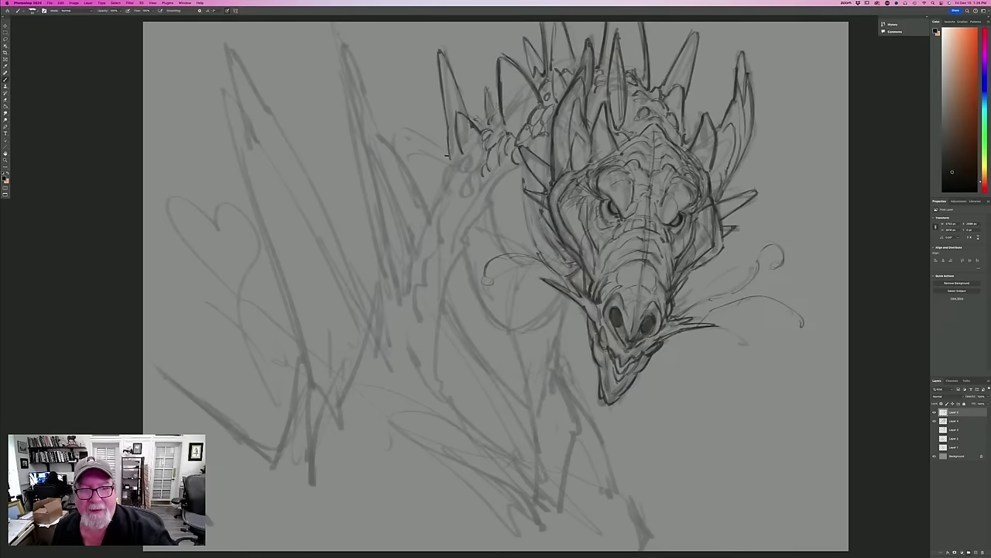
pyautogui.moveTo(446, 156)
pyautogui.mouseDown()
pyautogui.moveTo(399, 127)
pyautogui.moveTo(403, 158)
pyautogui.moveTo(426, 138)
pyautogui.moveTo(452, 169)
pyautogui.moveTo(413, 155)
pyautogui.moveTo(414, 174)
pyautogui.moveTo(471, 157)
pyautogui.moveTo(464, 177)
pyautogui.moveTo(477, 146)
pyautogui.moveTo(468, 184)
pyautogui.moveTo(459, 164)
pyautogui.moveTo(463, 212)
pyautogui.mouseUp()
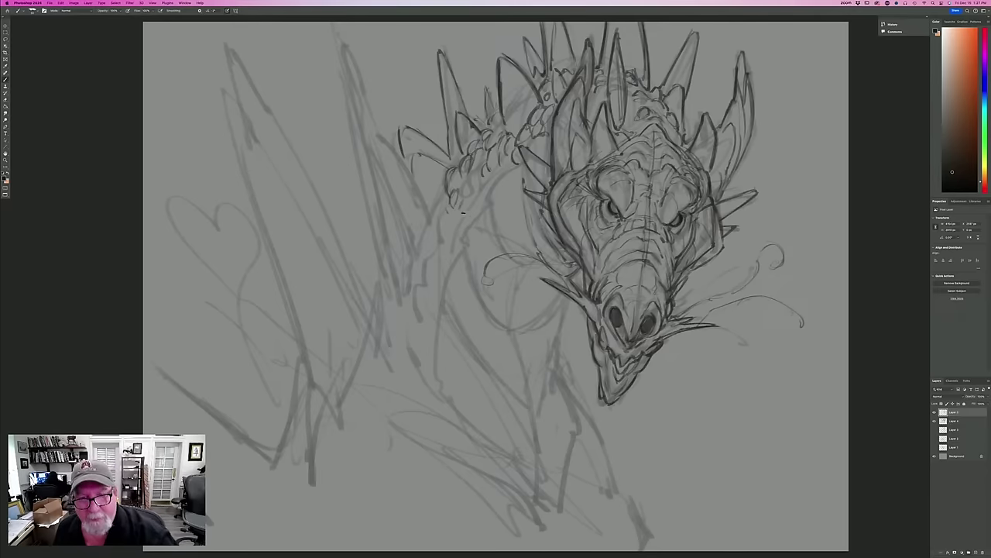
# Outline the first two overlapping throat plates below the jaw, each curving down to a central point.
pyautogui.moveTo(516, 165)
pyautogui.mouseDown()
pyautogui.moveTo(493, 181)
pyautogui.moveTo(491, 203)
pyautogui.moveTo(539, 259)
pyautogui.moveTo(522, 179)
pyautogui.moveTo(534, 220)
pyautogui.mouseUp()
pyautogui.moveTo(530, 198); pyautogui.dragTo(549, 241)
pyautogui.moveTo(492, 205); pyautogui.dragTo(491, 232)
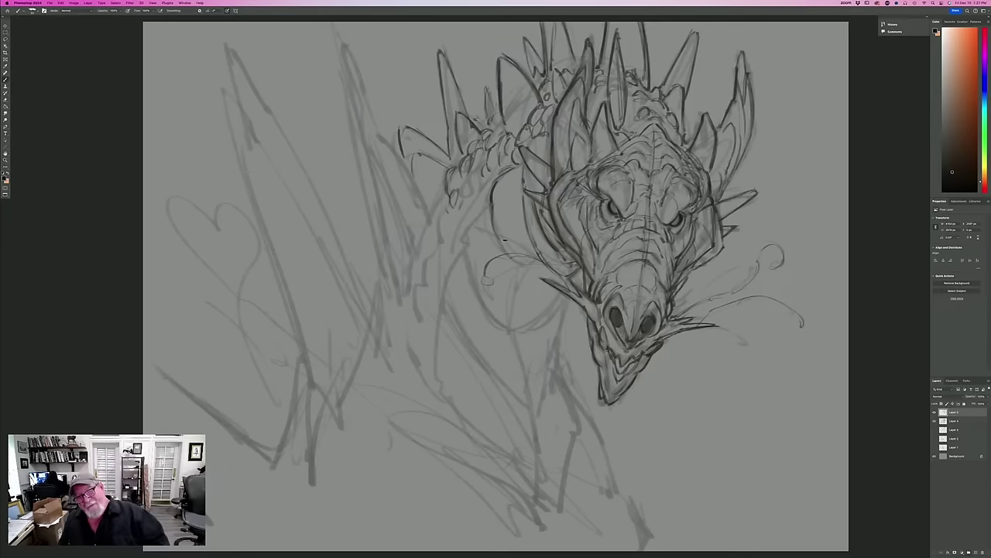
pyautogui.moveTo(492, 224)
pyautogui.mouseDown()
pyautogui.moveTo(505, 260)
pyautogui.moveTo(496, 235)
pyautogui.moveTo(518, 267)
pyautogui.moveTo(558, 279)
pyautogui.moveTo(519, 286)
pyautogui.moveTo(495, 227)
pyautogui.mouseUp()
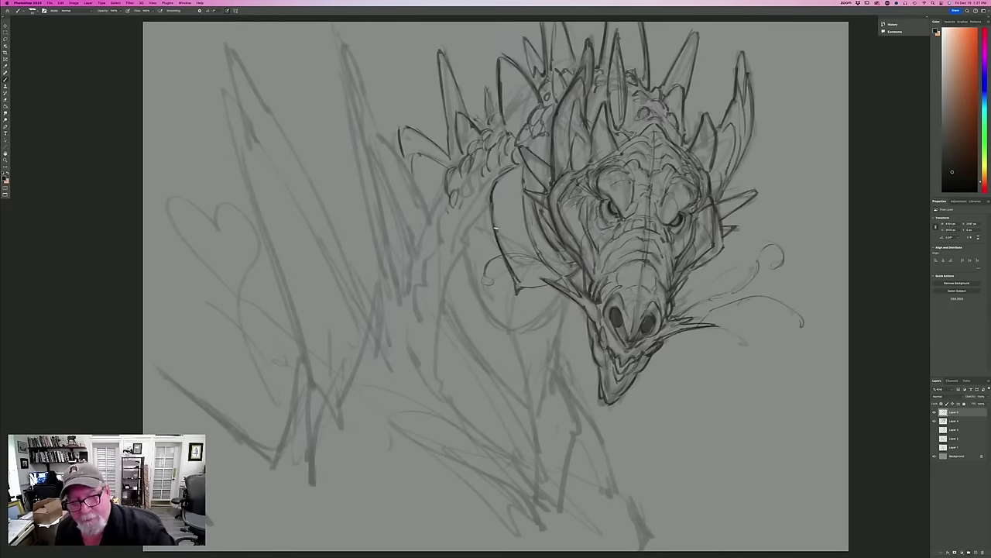
pyautogui.moveTo(556, 296)
pyautogui.mouseDown()
pyautogui.moveTo(518, 347)
pyautogui.moveTo(485, 317)
pyautogui.moveTo(481, 288)
pyautogui.mouseUp()
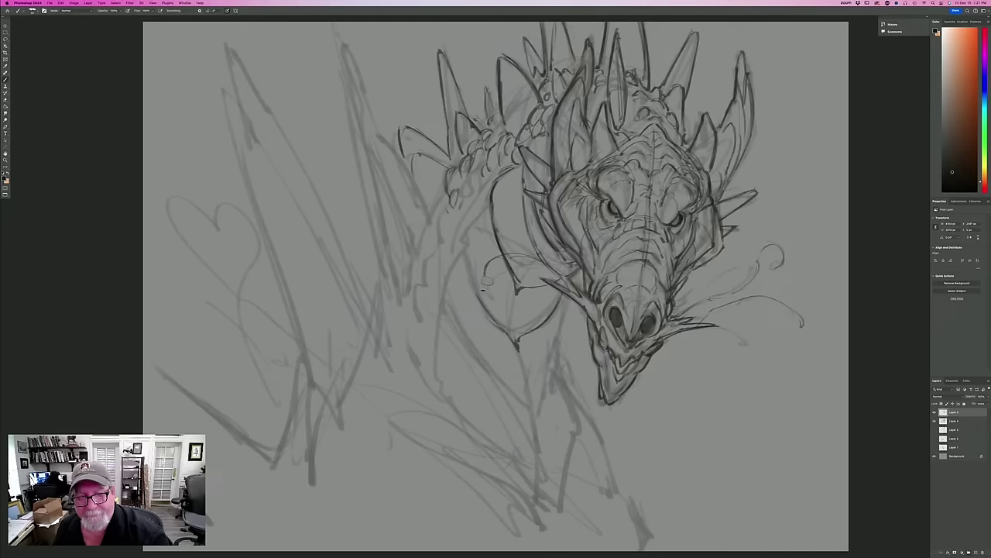
pyautogui.moveTo(487, 203)
pyautogui.mouseDown()
pyautogui.moveTo(462, 247)
pyautogui.moveTo(481, 309)
pyautogui.moveTo(502, 330)
pyautogui.mouseUp()
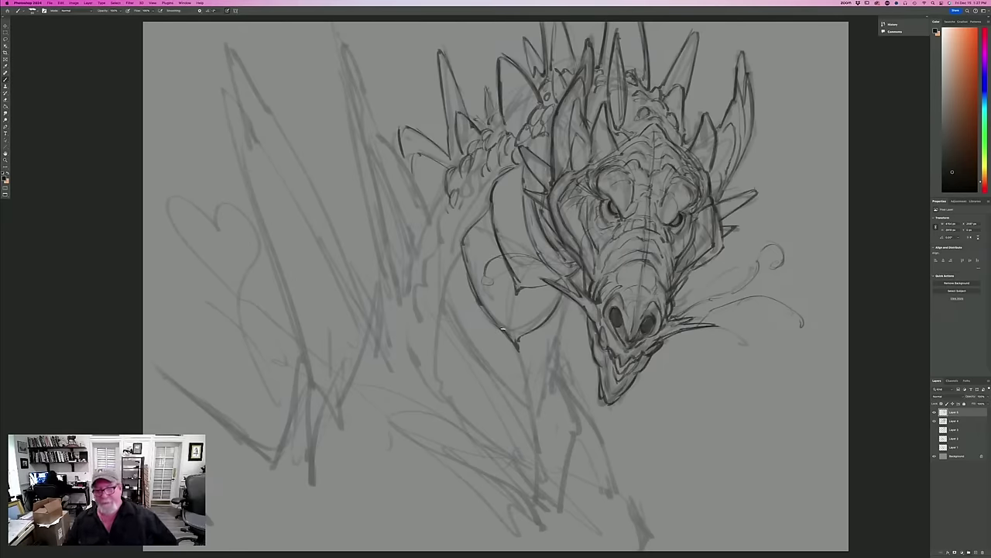
# Draw the third pointed throat plate below the second and reinforce its outer left edge.
pyautogui.moveTo(563, 298); pyautogui.dragTo(537, 433)
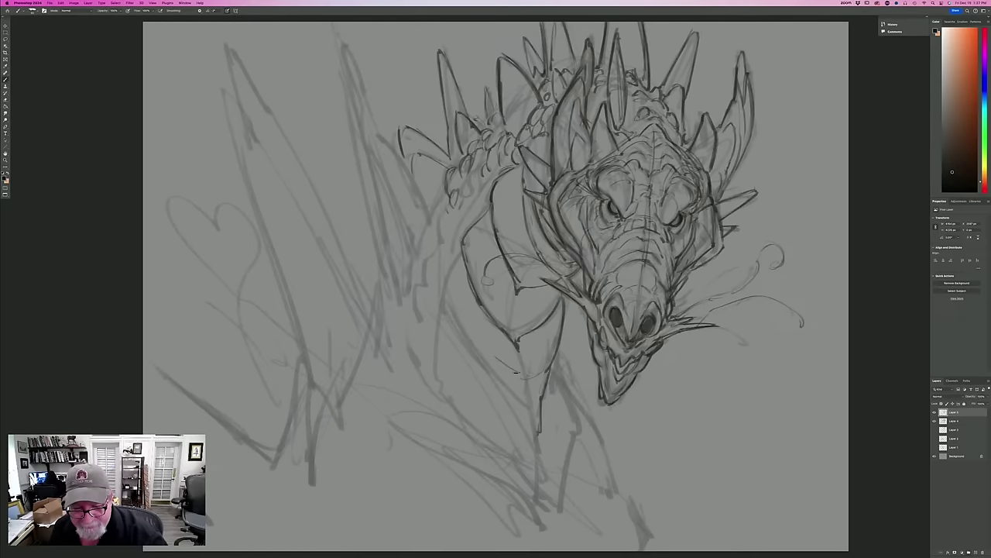
pyautogui.moveTo(526, 381); pyautogui.dragTo(496, 358)
pyautogui.moveTo(461, 255)
pyautogui.mouseDown()
pyautogui.moveTo(441, 326)
pyautogui.moveTo(493, 387)
pyautogui.mouseUp()
pyautogui.moveTo(448, 335)
pyautogui.mouseDown()
pyautogui.moveTo(516, 408)
pyautogui.moveTo(540, 413)
pyautogui.moveTo(536, 441)
pyautogui.mouseUp()
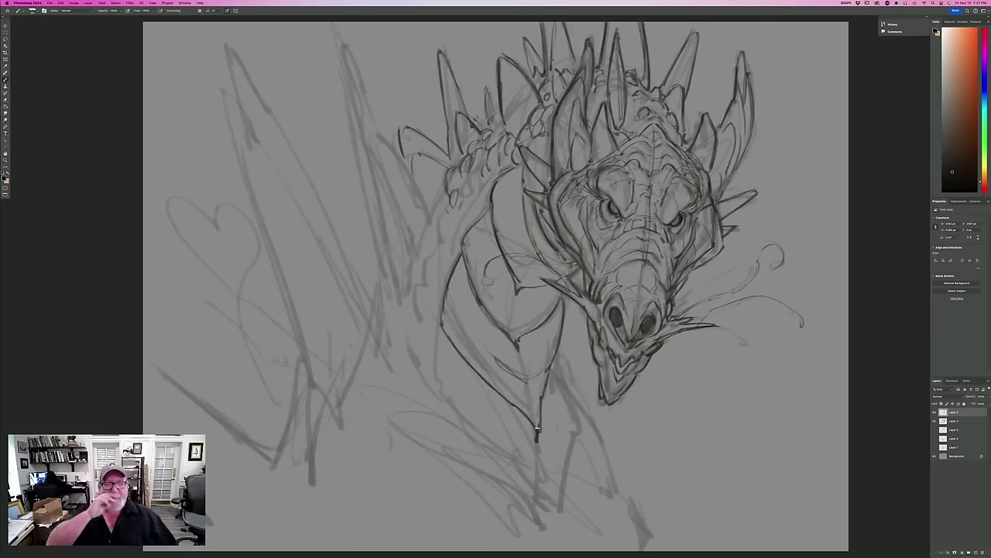
pyautogui.moveTo(462, 255)
pyautogui.mouseDown()
pyautogui.moveTo(442, 321)
pyautogui.moveTo(532, 428)
pyautogui.mouseUp()
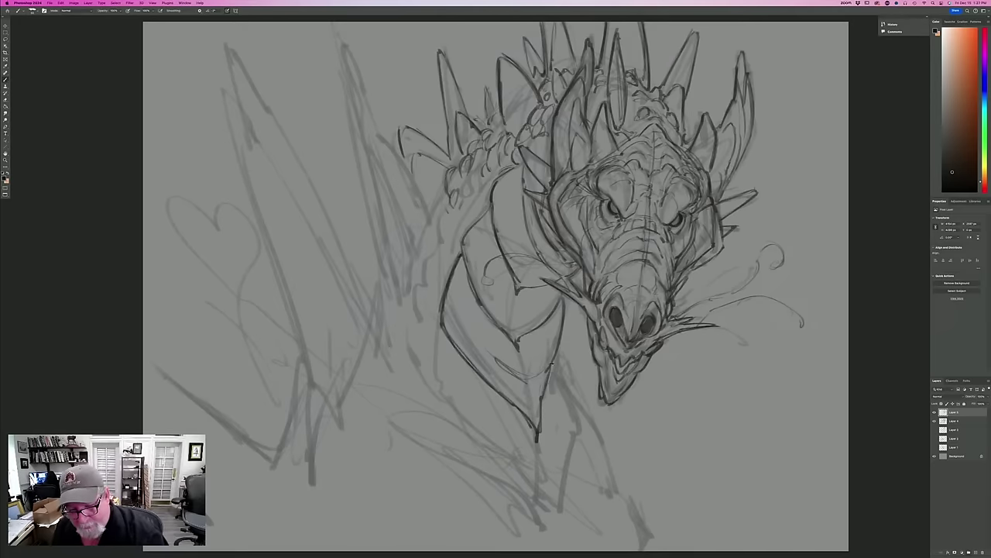
# Draw the lowest pointed throat plate and the next plate's curved outline along the neck's left edge.
pyautogui.moveTo(552, 364)
pyautogui.mouseDown()
pyautogui.moveTo(569, 388)
pyautogui.moveTo(580, 449)
pyautogui.mouseUp()
pyautogui.moveTo(577, 404); pyautogui.dragTo(557, 515)
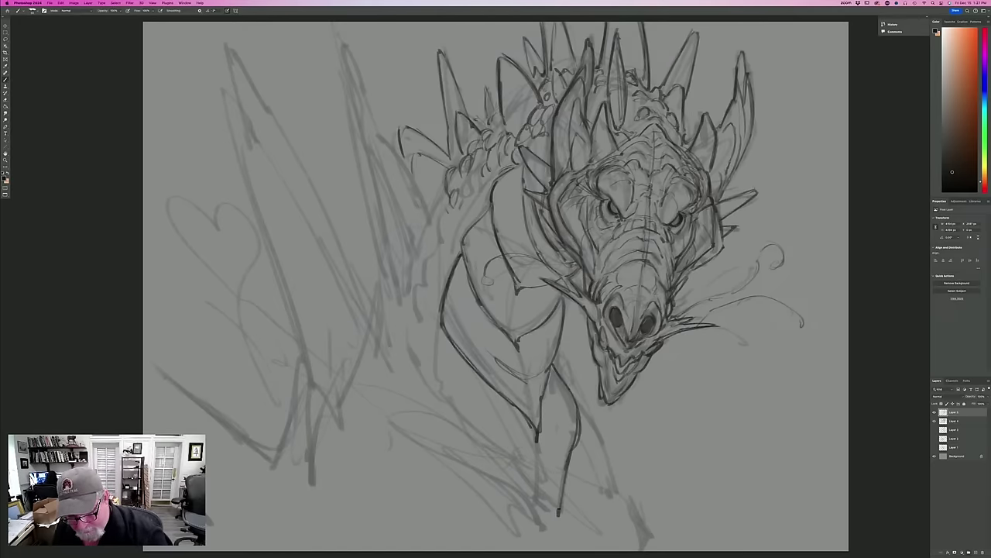
pyautogui.moveTo(538, 440); pyautogui.dragTo(558, 515)
pyautogui.moveTo(478, 445); pyautogui.dragTo(532, 495)
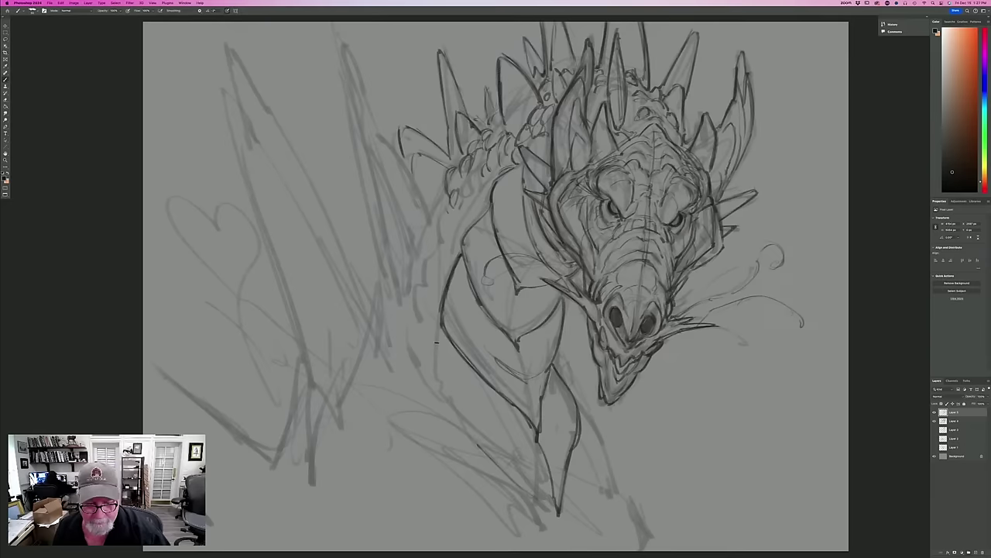
pyautogui.moveTo(439, 330)
pyautogui.mouseDown()
pyautogui.moveTo(442, 411)
pyautogui.moveTo(512, 483)
pyautogui.moveTo(452, 437)
pyautogui.mouseUp()
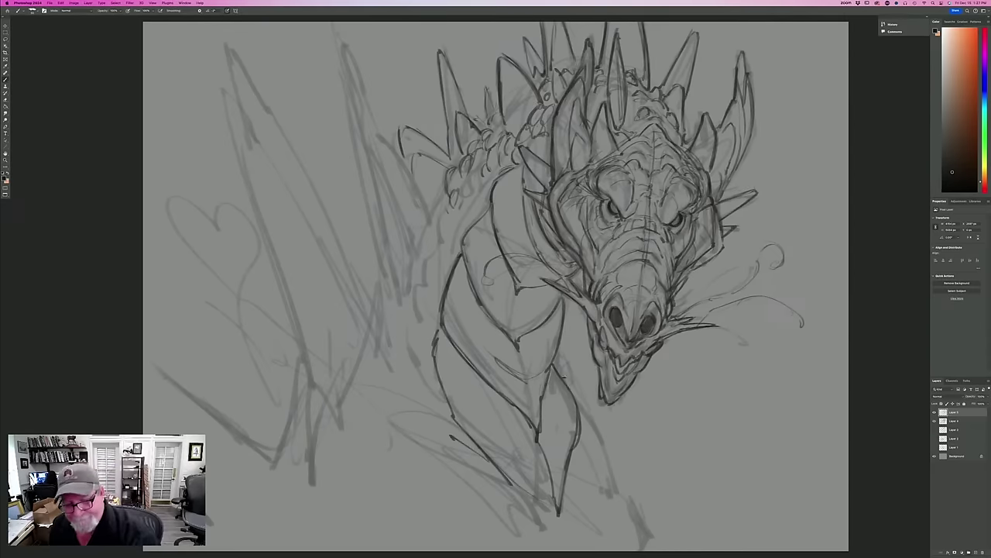
# Draw bumpy scales and the contour down the neck's right edge, and add overlapping scales above the throat plates on its left side.
pyautogui.moveTo(554, 359)
pyautogui.mouseDown()
pyautogui.moveTo(572, 382)
pyautogui.moveTo(558, 357)
pyautogui.mouseUp()
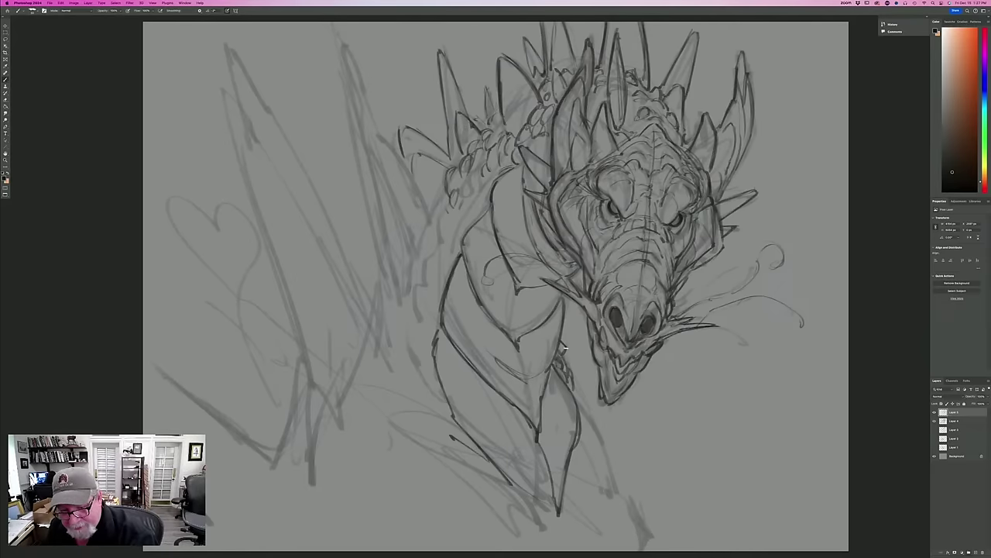
pyautogui.moveTo(563, 353); pyautogui.dragTo(598, 447)
pyautogui.moveTo(584, 399); pyautogui.dragTo(603, 460)
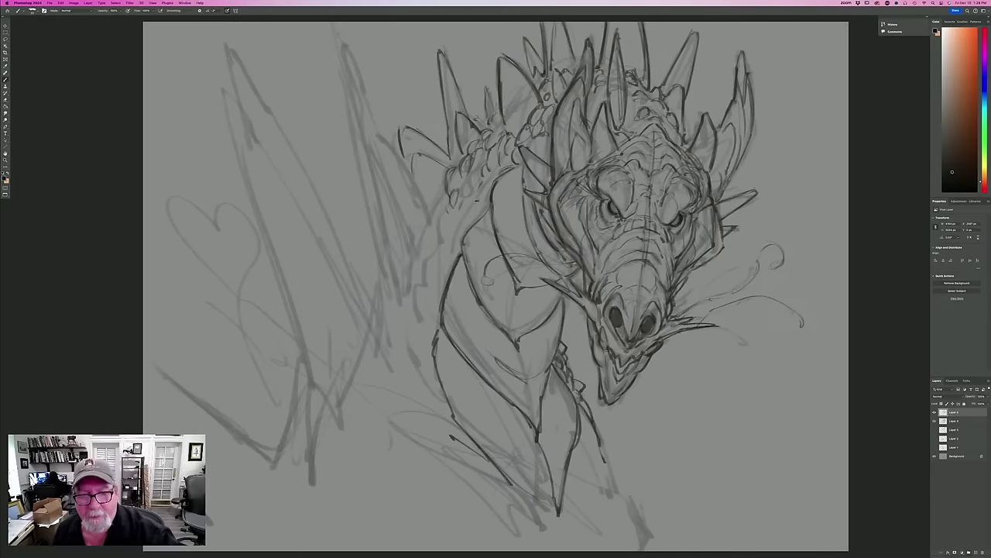
pyautogui.moveTo(485, 188)
pyautogui.mouseDown()
pyautogui.moveTo(481, 210)
pyautogui.moveTo(470, 211)
pyautogui.mouseUp()
pyautogui.moveTo(483, 164); pyautogui.dragTo(438, 238)
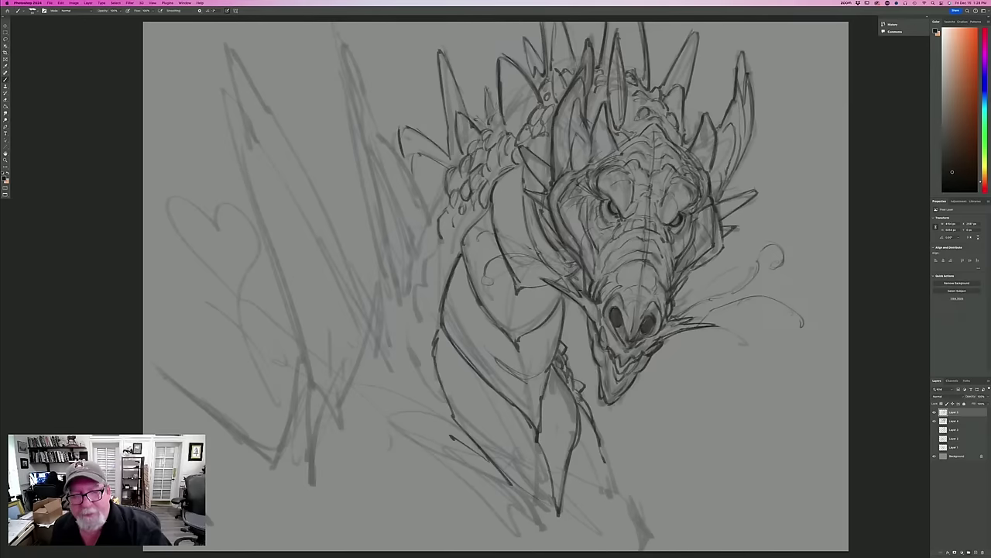
# Outline the tall spike left of the neck with its inner ridge lines, and darken the small spikes behind the neck.
pyautogui.moveTo(425, 203); pyautogui.dragTo(397, 153)
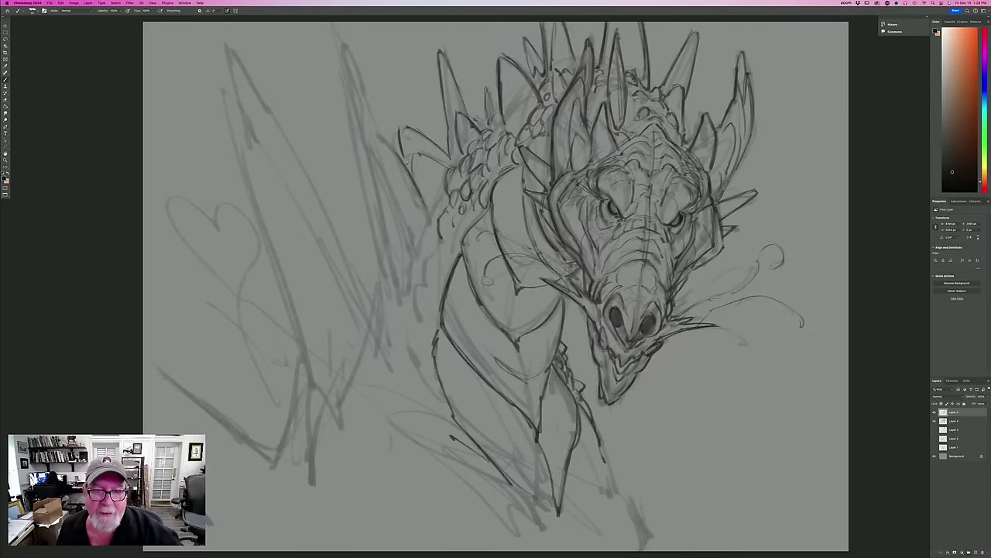
pyautogui.moveTo(430, 217)
pyautogui.mouseDown()
pyautogui.moveTo(348, 53)
pyautogui.moveTo(358, 79)
pyautogui.moveTo(345, 70)
pyautogui.moveTo(350, 94)
pyautogui.mouseUp()
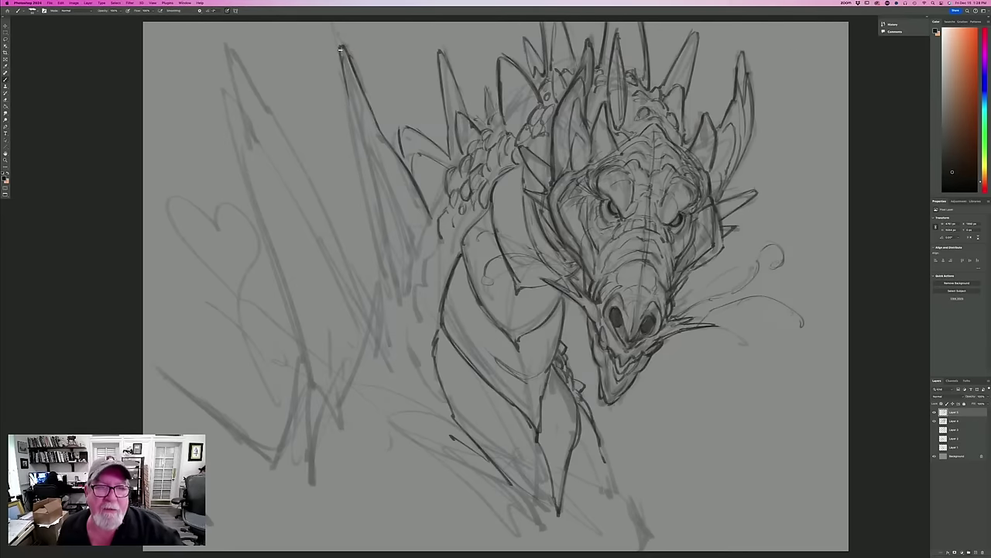
pyautogui.moveTo(337, 45)
pyautogui.mouseDown()
pyautogui.moveTo(416, 213)
pyautogui.moveTo(428, 217)
pyautogui.moveTo(419, 254)
pyautogui.moveTo(444, 188)
pyautogui.moveTo(422, 249)
pyautogui.mouseUp()
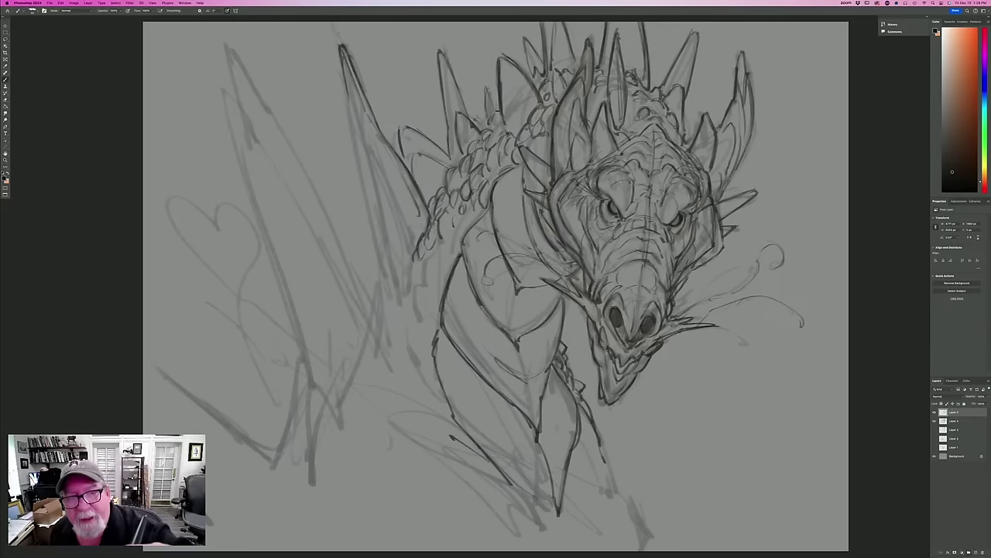
pyautogui.moveTo(495, 108)
pyautogui.mouseDown()
pyautogui.moveTo(470, 122)
pyautogui.moveTo(438, 51)
pyautogui.mouseUp()
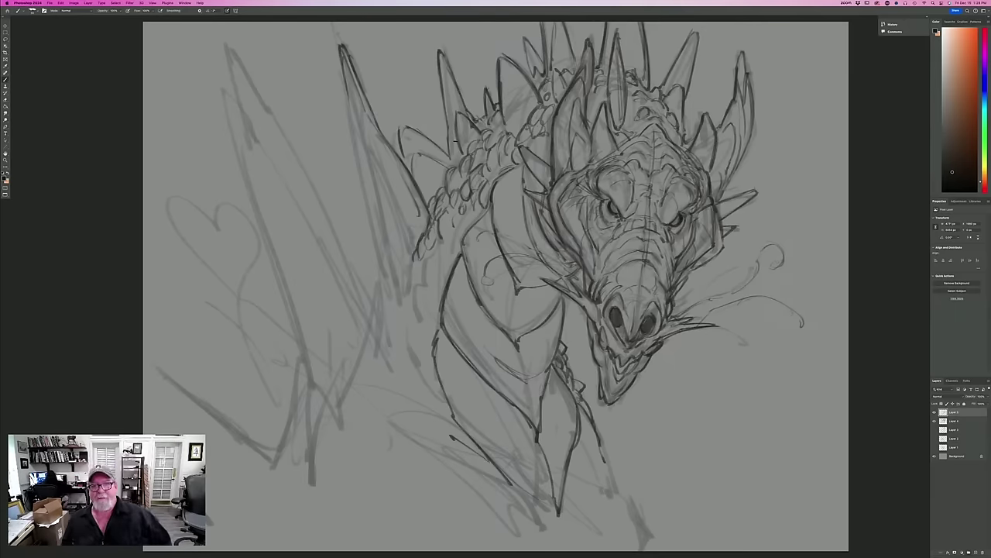
pyautogui.moveTo(344, 78); pyautogui.dragTo(384, 273)
pyautogui.moveTo(361, 110); pyautogui.dragTo(393, 263)
pyautogui.moveTo(372, 154)
pyautogui.mouseDown()
pyautogui.moveTo(411, 233)
pyautogui.moveTo(408, 291)
pyautogui.mouseUp()
# Fill the lower neck with overlapping scales and draw small bumps at the base of the tall left spike.
pyautogui.moveTo(429, 258); pyautogui.dragTo(426, 284)
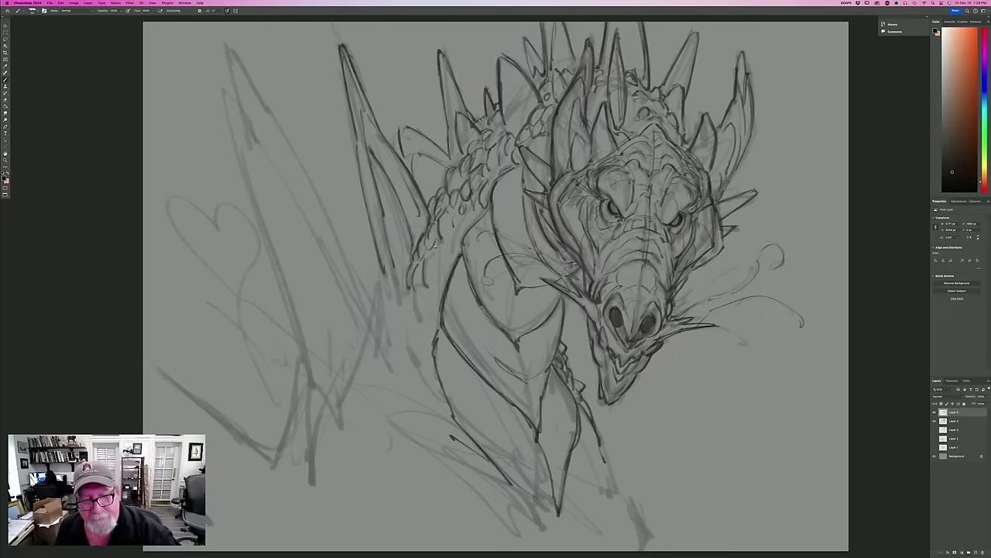
pyautogui.moveTo(449, 234)
pyautogui.mouseDown()
pyautogui.moveTo(442, 258)
pyautogui.moveTo(445, 227)
pyautogui.moveTo(460, 229)
pyautogui.moveTo(429, 268)
pyautogui.moveTo(433, 285)
pyautogui.moveTo(443, 271)
pyautogui.mouseUp()
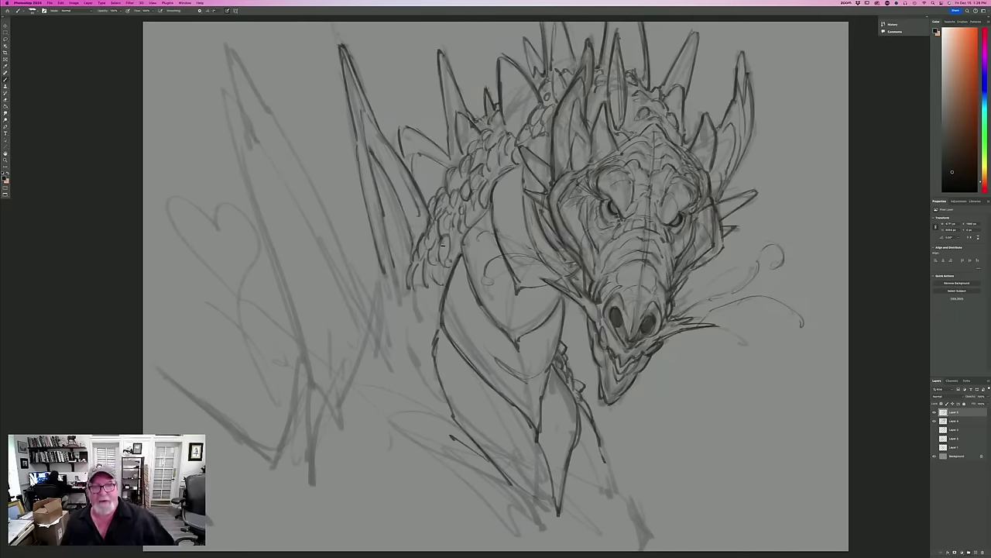
pyautogui.moveTo(383, 254)
pyautogui.mouseDown()
pyautogui.moveTo(370, 311)
pyautogui.moveTo(379, 302)
pyautogui.mouseUp()
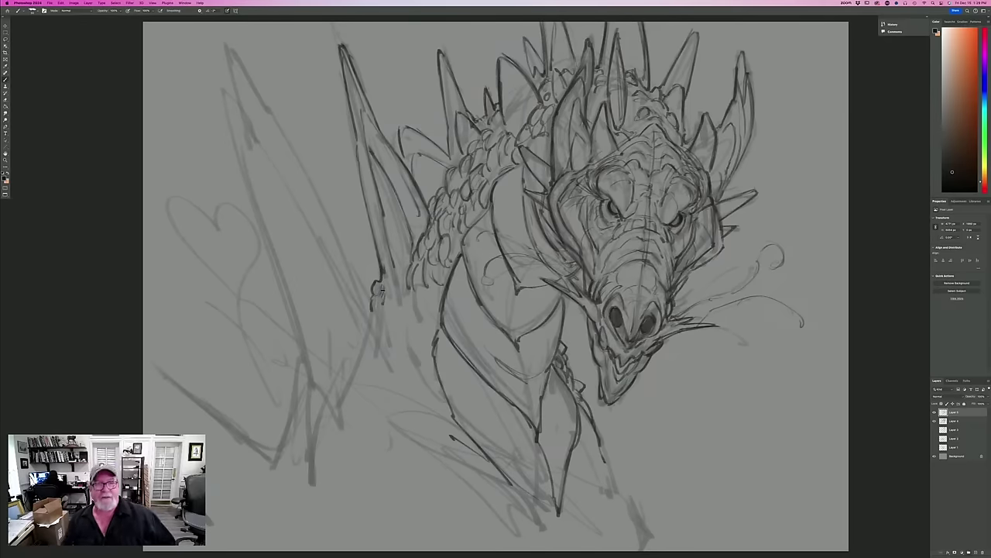
pyautogui.moveTo(370, 305)
pyautogui.mouseDown()
pyautogui.moveTo(300, 155)
pyautogui.moveTo(230, 51)
pyautogui.moveTo(361, 283)
pyautogui.mouseUp()
# Outline the two long, overlapping spikes at the far left of the body, with bumpy scales around their bases.
pyautogui.moveTo(231, 50)
pyautogui.mouseDown()
pyautogui.moveTo(246, 119)
pyautogui.moveTo(360, 327)
pyautogui.mouseUp()
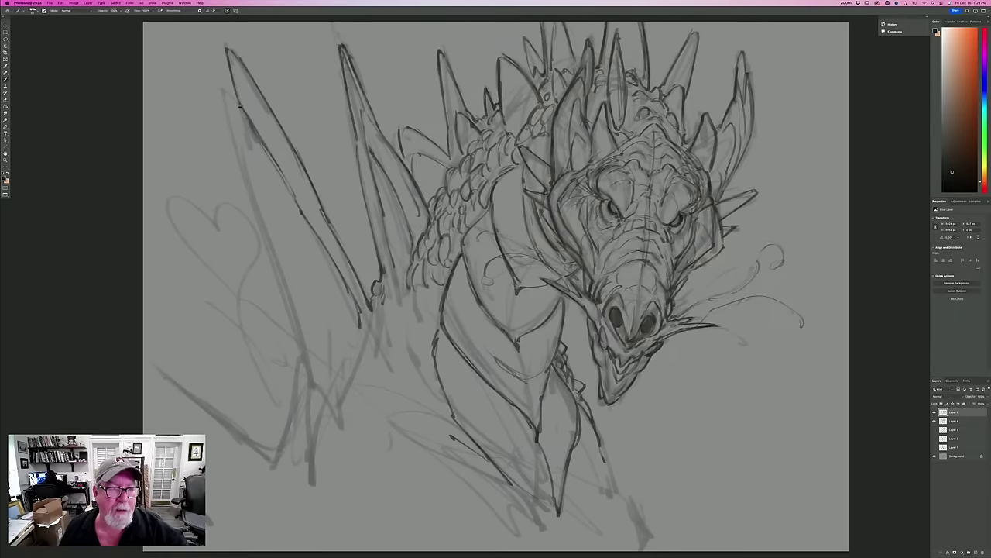
pyautogui.moveTo(223, 89)
pyautogui.mouseDown()
pyautogui.moveTo(347, 353)
pyautogui.moveTo(365, 321)
pyautogui.moveTo(365, 373)
pyautogui.mouseUp()
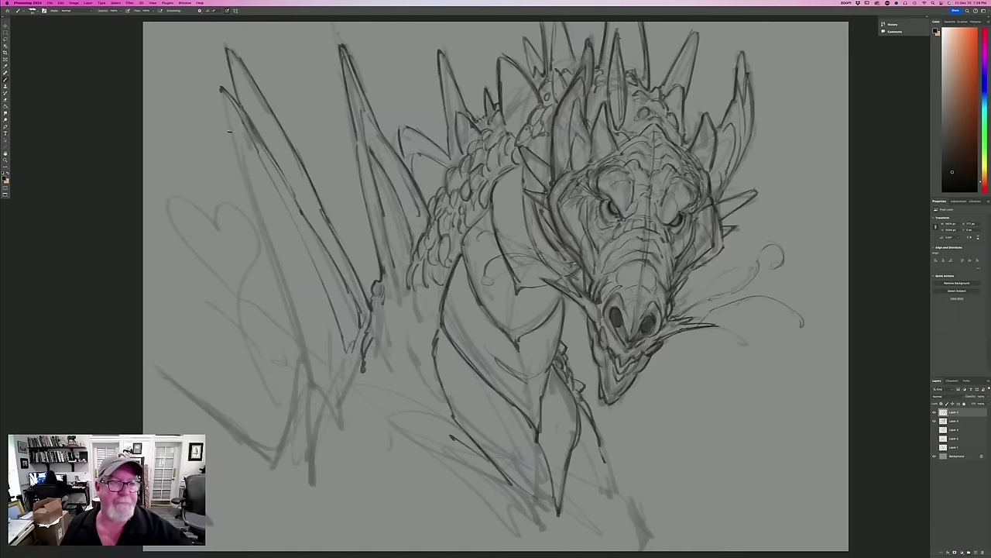
pyautogui.moveTo(222, 91)
pyautogui.mouseDown()
pyautogui.moveTo(237, 166)
pyautogui.moveTo(310, 375)
pyautogui.moveTo(341, 410)
pyautogui.moveTo(358, 374)
pyautogui.mouseUp()
# Draw the shoulder contour sweeping from the leftmost spikes toward the lower throat plates, and sharpen the cheek spikes.
pyautogui.moveTo(353, 410)
pyautogui.mouseDown()
pyautogui.moveTo(357, 445)
pyautogui.moveTo(371, 430)
pyautogui.moveTo(431, 451)
pyautogui.moveTo(508, 500)
pyautogui.mouseUp()
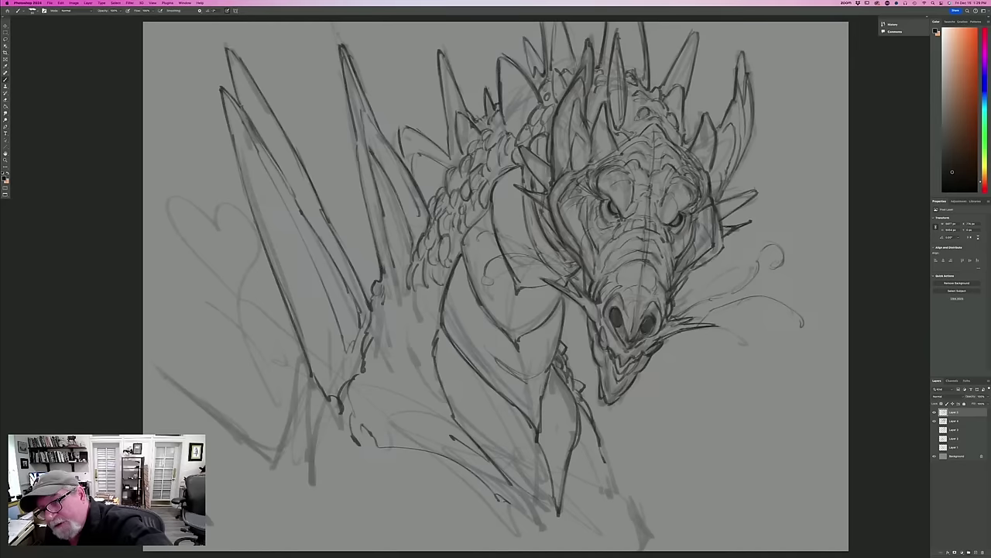
pyautogui.moveTo(744, 195); pyautogui.dragTo(766, 184)
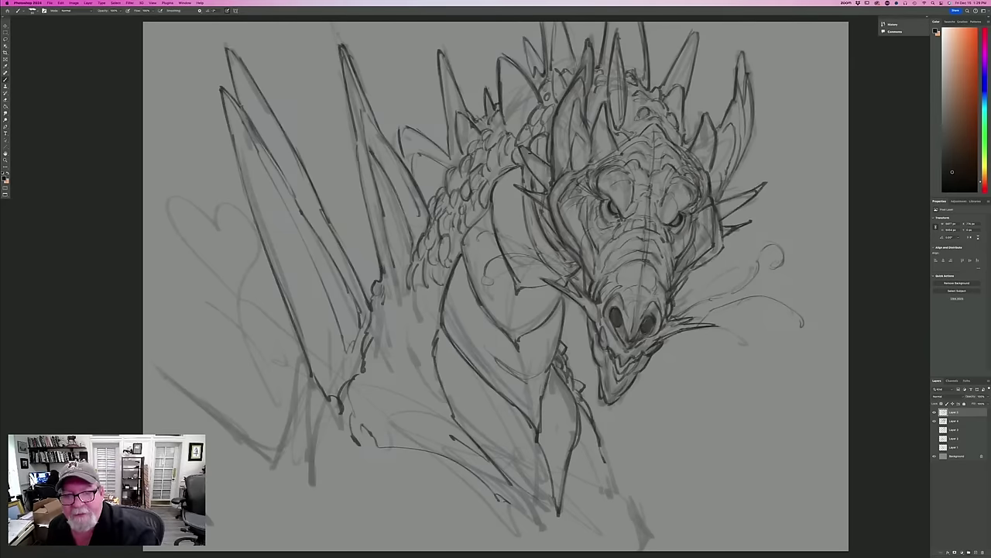
# Outline a third long spike at the far left of the body and draw the body edge from its base to the canvas edge.
pyautogui.moveTo(536, 169)
pyautogui.mouseDown()
pyautogui.moveTo(547, 183)
pyautogui.moveTo(527, 154)
pyautogui.mouseUp()
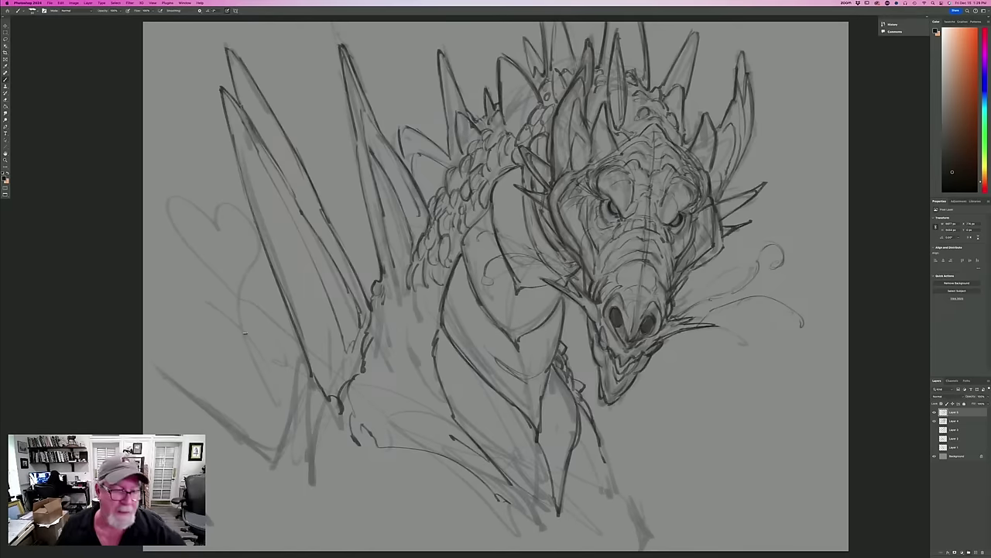
pyautogui.moveTo(244, 266); pyautogui.dragTo(274, 309)
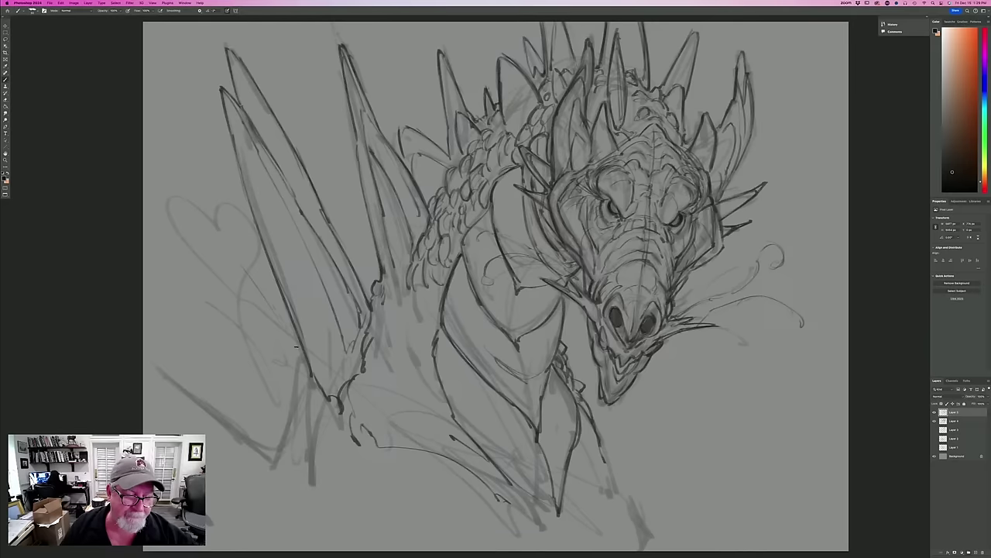
pyautogui.moveTo(296, 346)
pyautogui.mouseDown()
pyautogui.moveTo(183, 181)
pyautogui.moveTo(161, 168)
pyautogui.moveTo(275, 449)
pyautogui.moveTo(194, 253)
pyautogui.moveTo(242, 364)
pyautogui.mouseUp()
pyautogui.moveTo(165, 169)
pyautogui.mouseDown()
pyautogui.moveTo(240, 267)
pyautogui.moveTo(265, 324)
pyautogui.mouseUp()
pyautogui.moveTo(287, 360)
pyautogui.mouseDown()
pyautogui.moveTo(307, 375)
pyautogui.moveTo(309, 411)
pyautogui.moveTo(275, 451)
pyautogui.mouseUp()
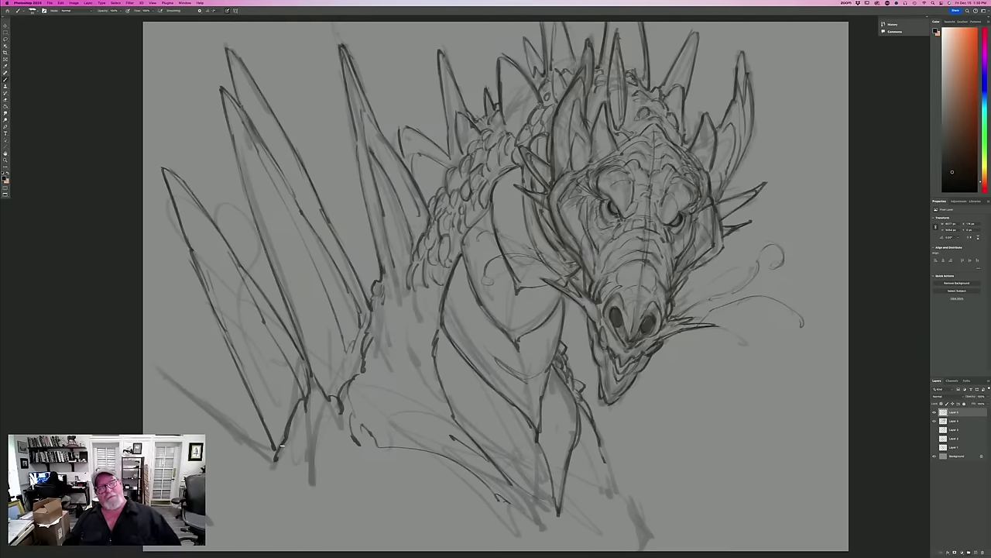
pyautogui.moveTo(272, 458)
pyautogui.mouseDown()
pyautogui.moveTo(145, 356)
pyautogui.moveTo(261, 452)
pyautogui.mouseUp()
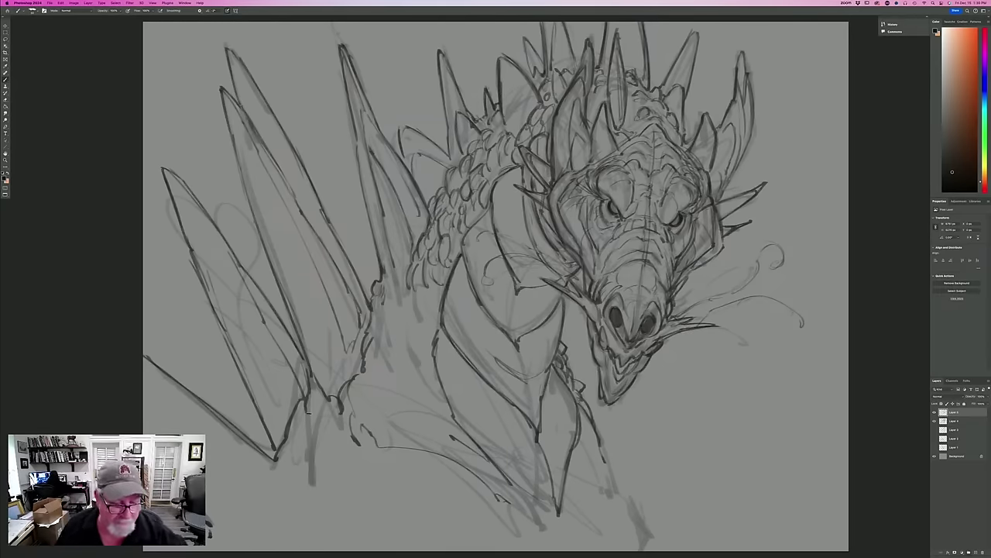
# Draw bumps below the leftmost spikes, sweep curved contours across the shoulder, and extend the chest outline beside the lower throat plates.
pyautogui.moveTo(311, 402); pyautogui.dragTo(303, 435)
pyautogui.moveTo(305, 435)
pyautogui.mouseDown()
pyautogui.moveTo(289, 458)
pyautogui.moveTo(332, 448)
pyautogui.moveTo(456, 526)
pyautogui.mouseUp()
pyautogui.moveTo(361, 457); pyautogui.dragTo(466, 531)
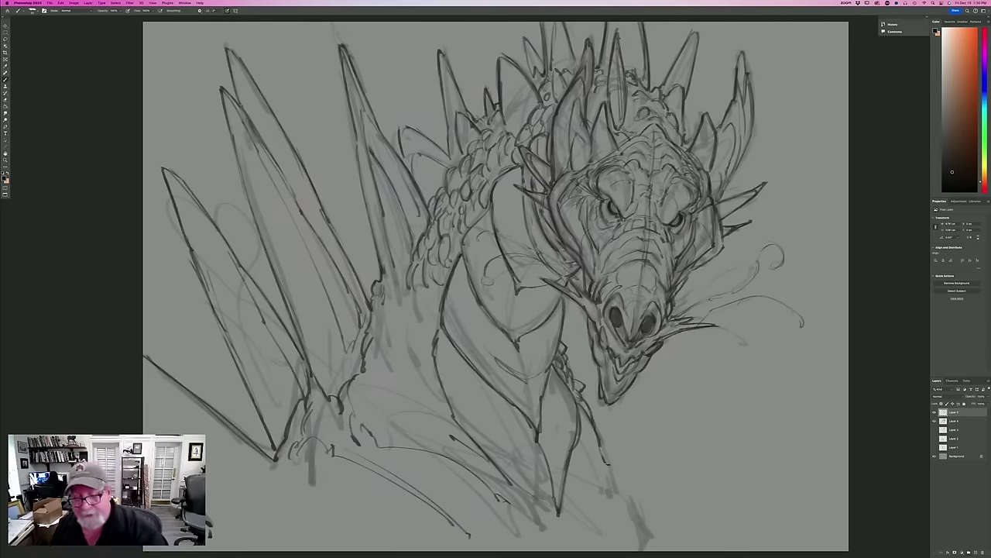
pyautogui.moveTo(608, 474); pyautogui.dragTo(605, 491)
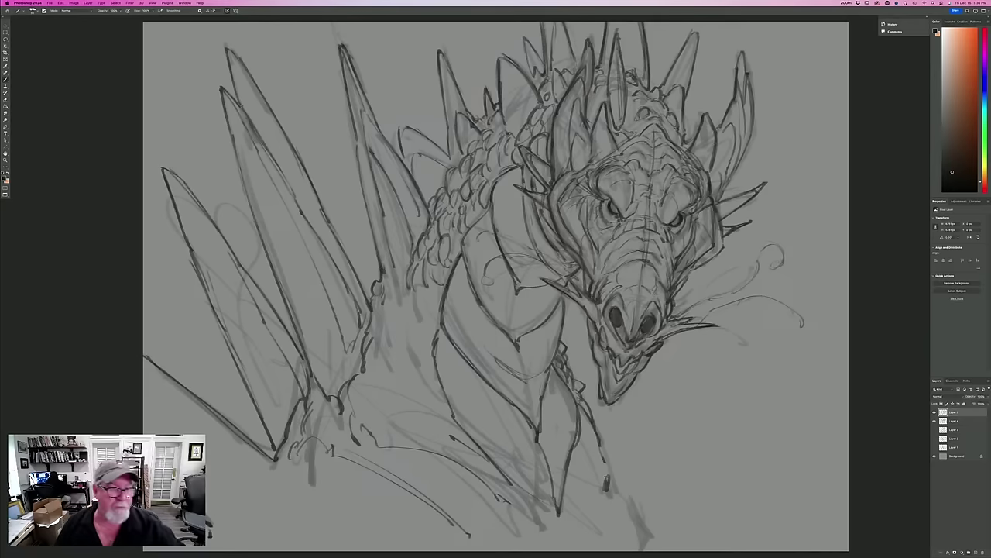
pyautogui.moveTo(194, 264); pyautogui.dragTo(204, 285)
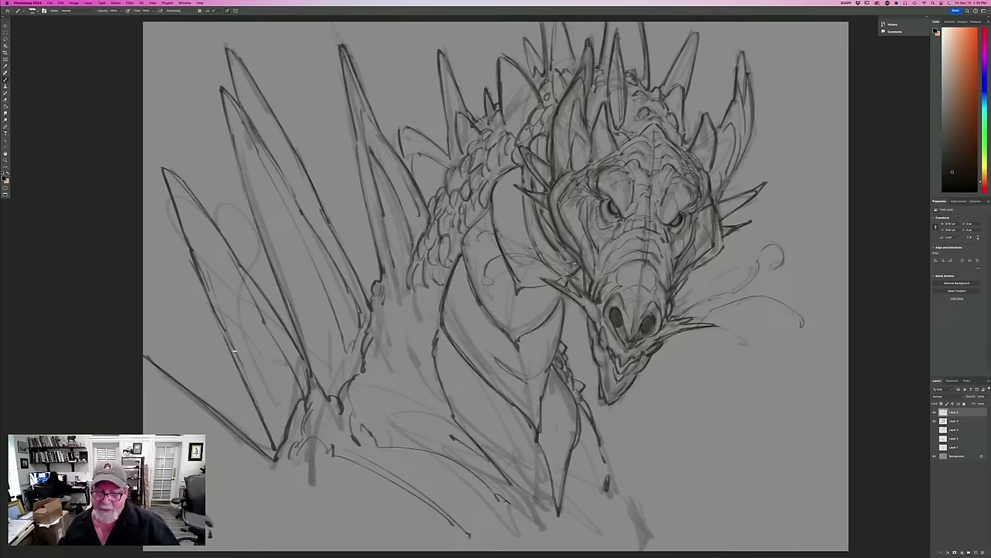
pyautogui.moveTo(507, 484); pyautogui.dragTo(556, 523)
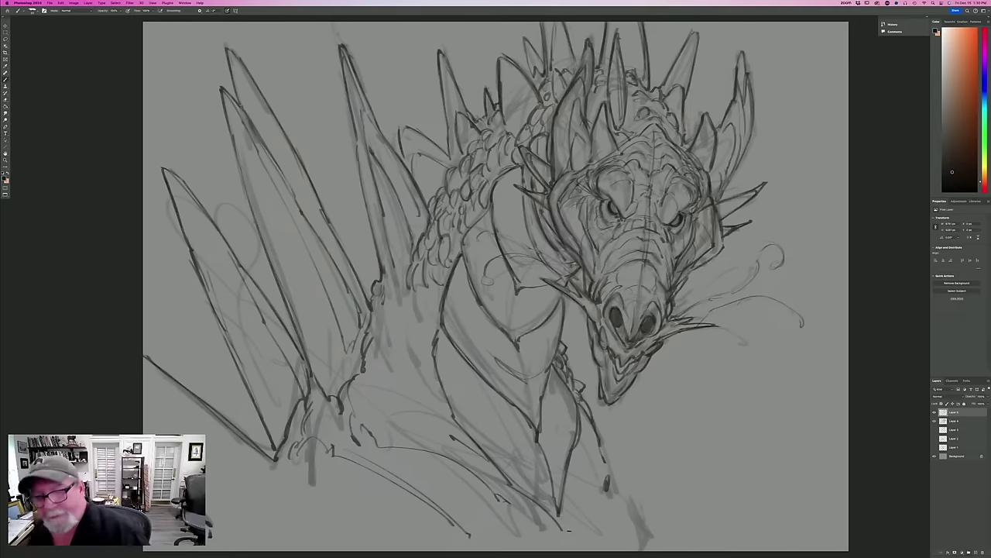
pyautogui.moveTo(235, 432)
pyautogui.mouseDown()
pyautogui.moveTo(275, 459)
pyautogui.moveTo(276, 484)
pyautogui.moveTo(419, 529)
pyautogui.mouseUp()
pyautogui.moveTo(373, 492); pyautogui.dragTo(456, 510)
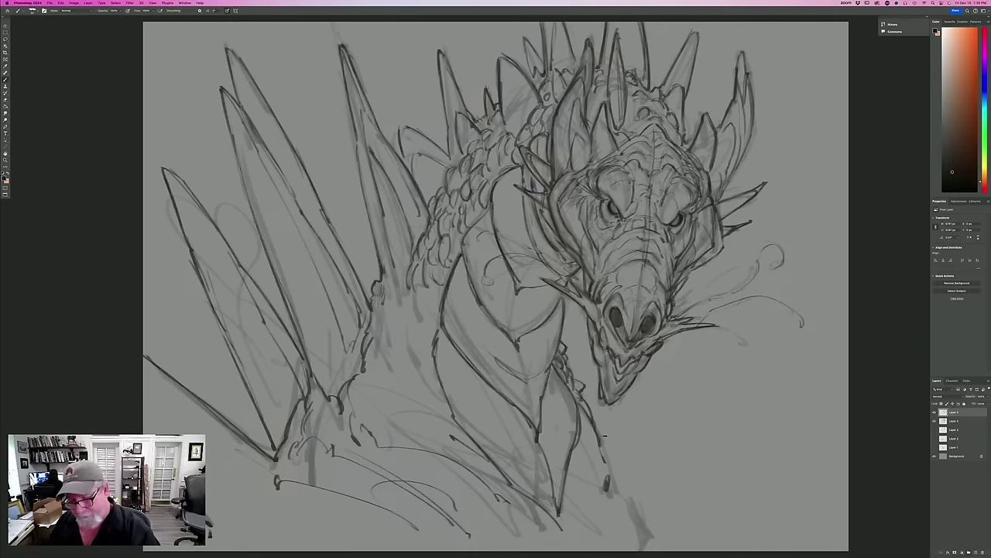
pyautogui.moveTo(605, 432)
pyautogui.mouseDown()
pyautogui.moveTo(606, 482)
pyautogui.moveTo(641, 533)
pyautogui.moveTo(634, 536)
pyautogui.mouseUp()
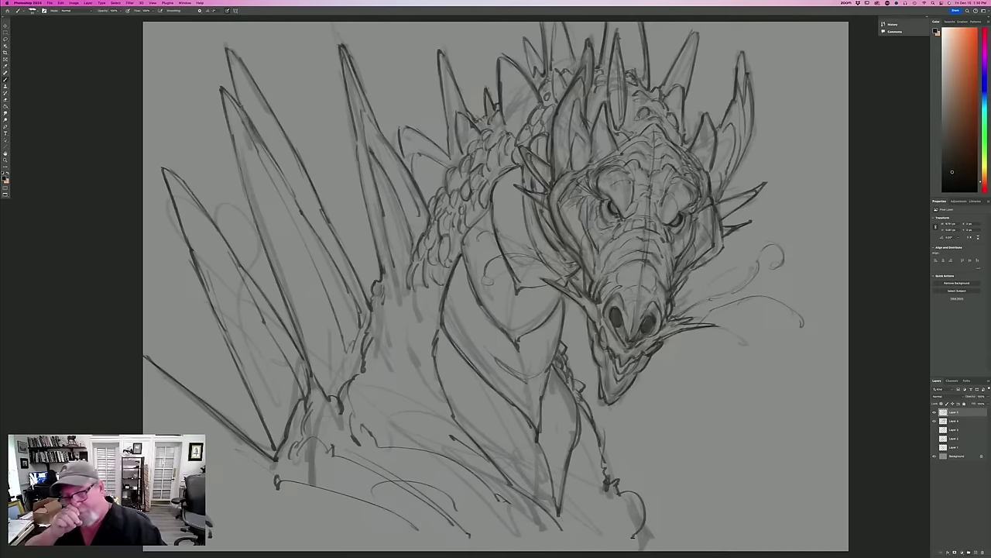
# Add small spikes along the jaw on the whisker side, and darken the rims and creases around both eyes.
pyautogui.moveTo(695, 266)
pyautogui.mouseDown()
pyautogui.moveTo(711, 271)
pyautogui.moveTo(683, 278)
pyautogui.moveTo(685, 292)
pyautogui.mouseUp()
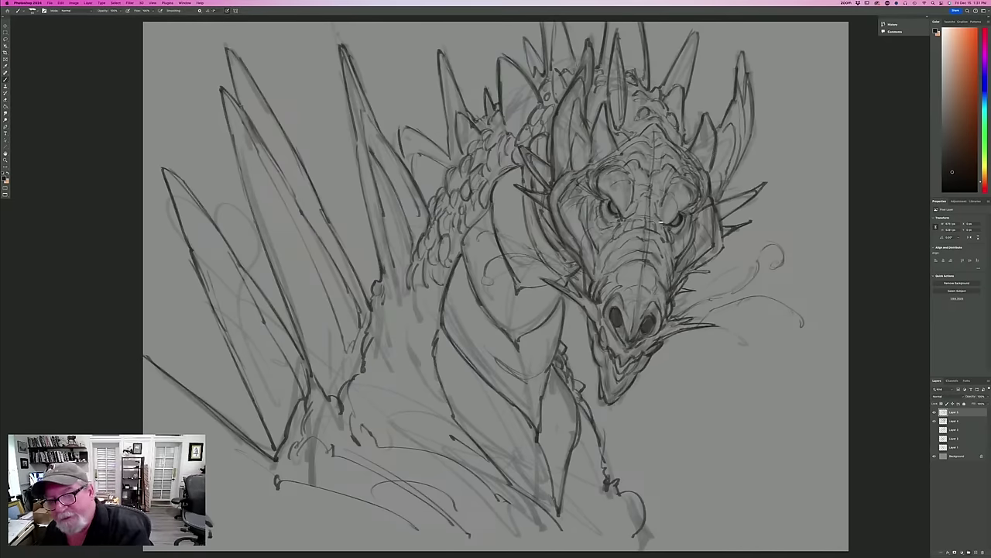
pyautogui.moveTo(625, 218)
pyautogui.mouseDown()
pyautogui.moveTo(639, 201)
pyautogui.moveTo(665, 230)
pyautogui.mouseUp()
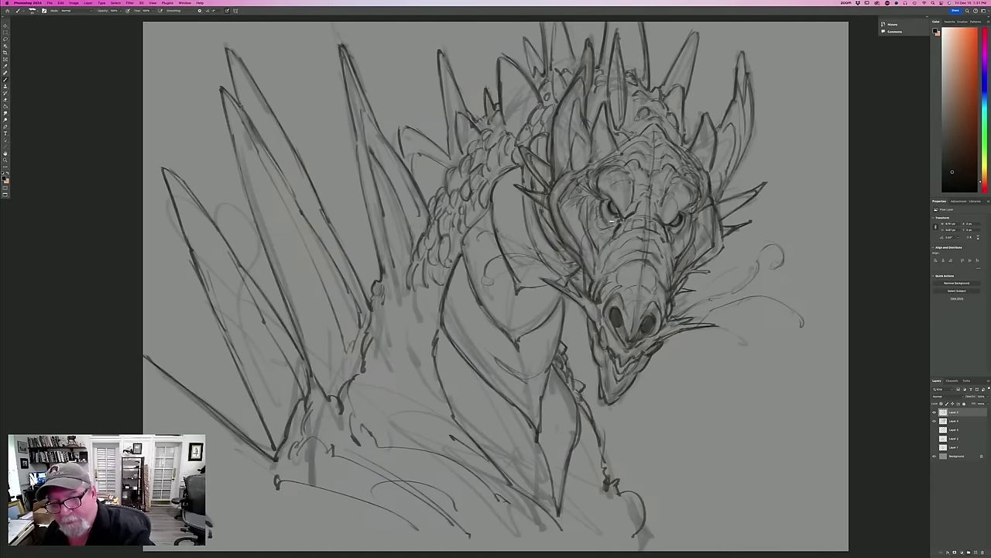
pyautogui.moveTo(617, 223); pyautogui.dragTo(603, 213)
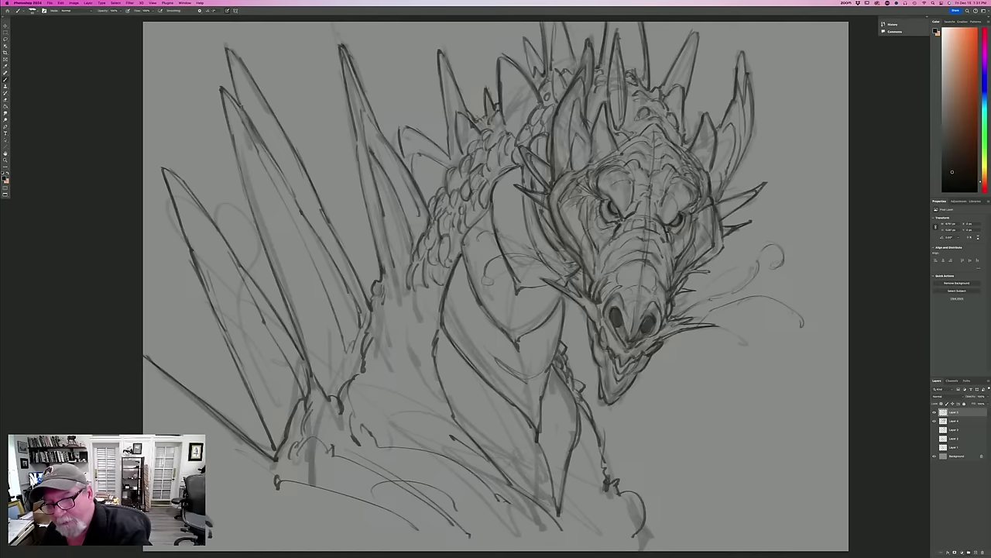
pyautogui.moveTo(685, 217); pyautogui.dragTo(681, 236)
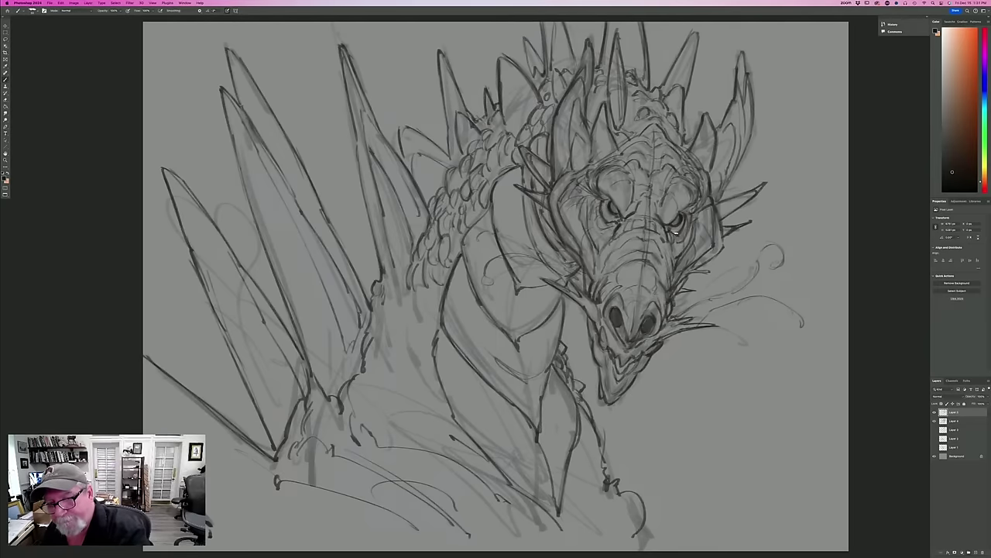
pyautogui.moveTo(598, 212)
pyautogui.mouseDown()
pyautogui.moveTo(601, 232)
pyautogui.moveTo(595, 227)
pyautogui.mouseUp()
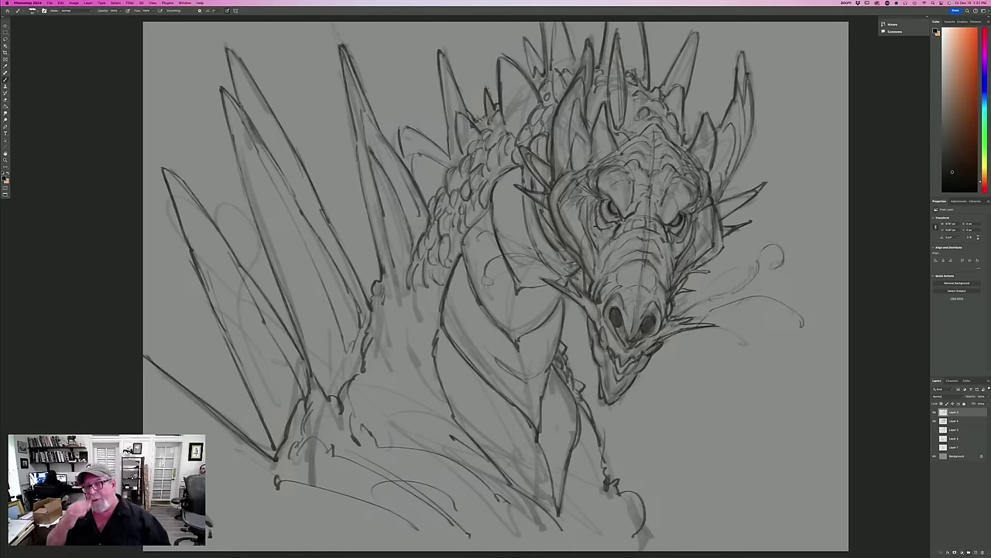
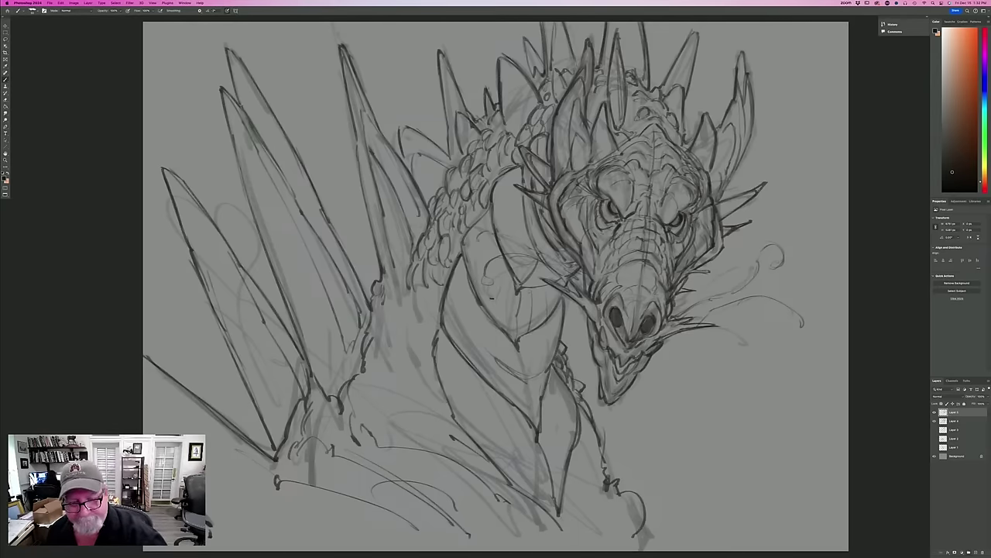
# Roughen the lower edges of the throat plates with small notches and add fine hatching lines across their surfaces.
pyautogui.moveTo(500, 330)
pyautogui.mouseDown()
pyautogui.moveTo(485, 310)
pyautogui.moveTo(549, 321)
pyautogui.mouseUp()
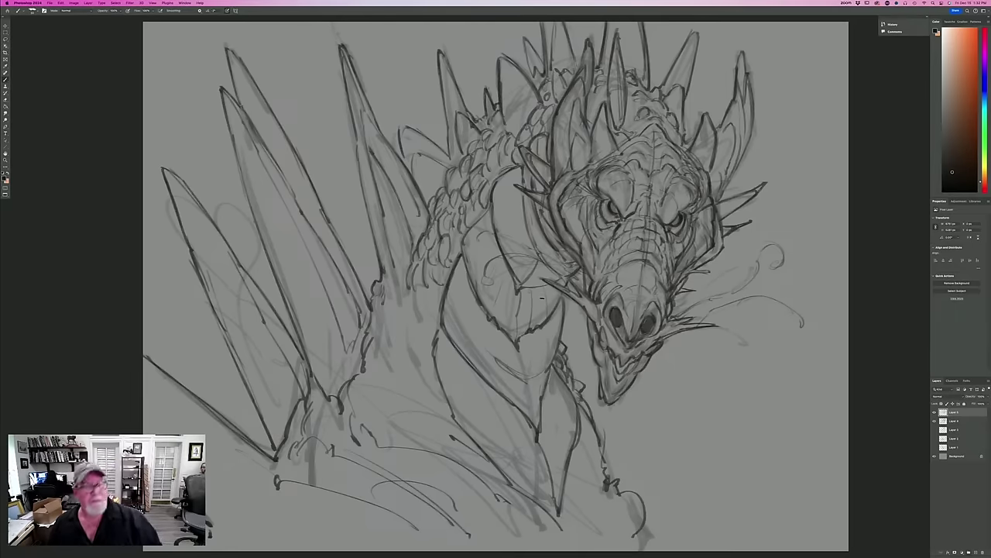
pyautogui.moveTo(516, 405); pyautogui.dragTo(463, 355)
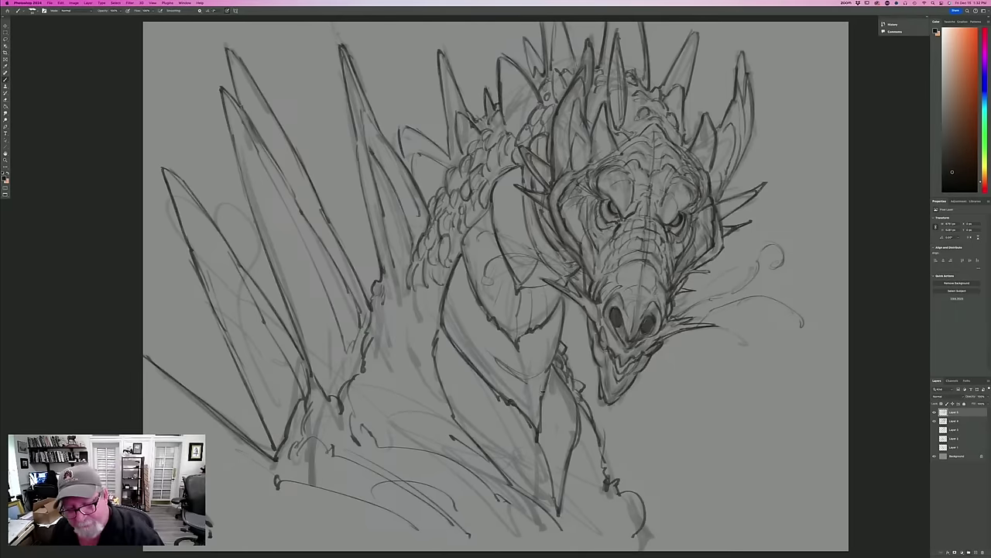
pyautogui.moveTo(547, 391)
pyautogui.mouseDown()
pyautogui.moveTo(540, 435)
pyautogui.moveTo(550, 366)
pyautogui.moveTo(545, 384)
pyautogui.mouseUp()
pyautogui.moveTo(506, 352)
pyautogui.mouseDown()
pyautogui.moveTo(506, 395)
pyautogui.moveTo(497, 386)
pyautogui.mouseUp()
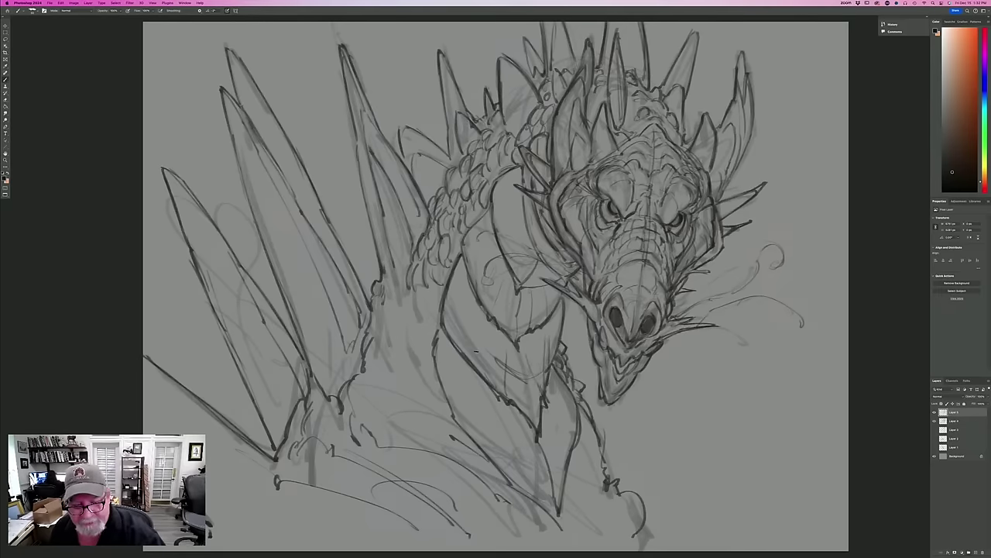
pyautogui.moveTo(470, 323); pyautogui.dragTo(469, 359)
pyautogui.moveTo(468, 319); pyautogui.dragTo(467, 338)
pyautogui.moveTo(471, 372)
pyautogui.mouseDown()
pyautogui.moveTo(476, 423)
pyautogui.moveTo(491, 466)
pyautogui.mouseUp()
pyautogui.moveTo(495, 422); pyautogui.dragTo(499, 452)
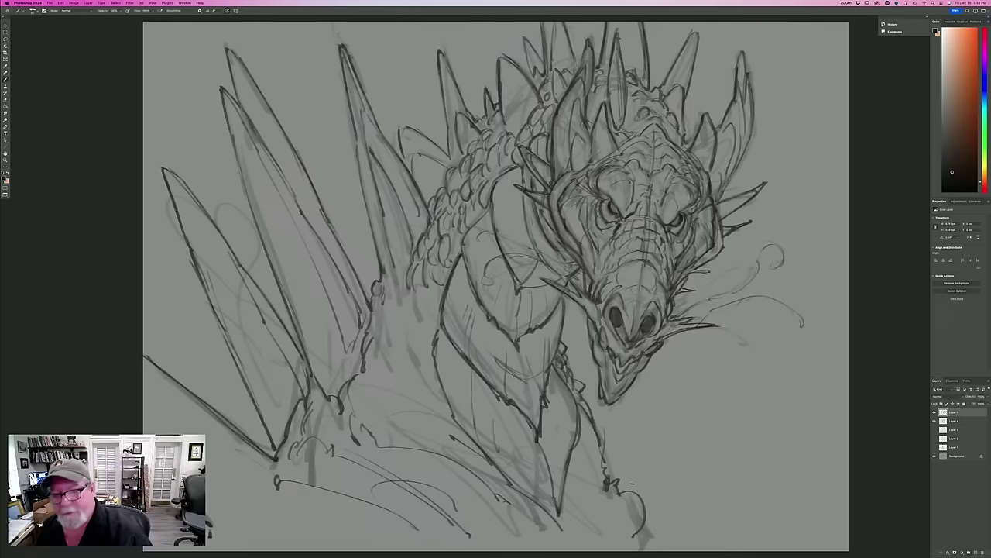
# Draw overlapping scales down the chest beside the lowest throat plate and bumpy scales from the tall spike's base onto the shoulder.
pyautogui.moveTo(595, 446); pyautogui.dragTo(603, 514)
pyautogui.moveTo(599, 469); pyautogui.dragTo(586, 520)
pyautogui.moveTo(585, 435); pyautogui.dragTo(593, 469)
pyautogui.moveTo(588, 488); pyautogui.dragTo(576, 537)
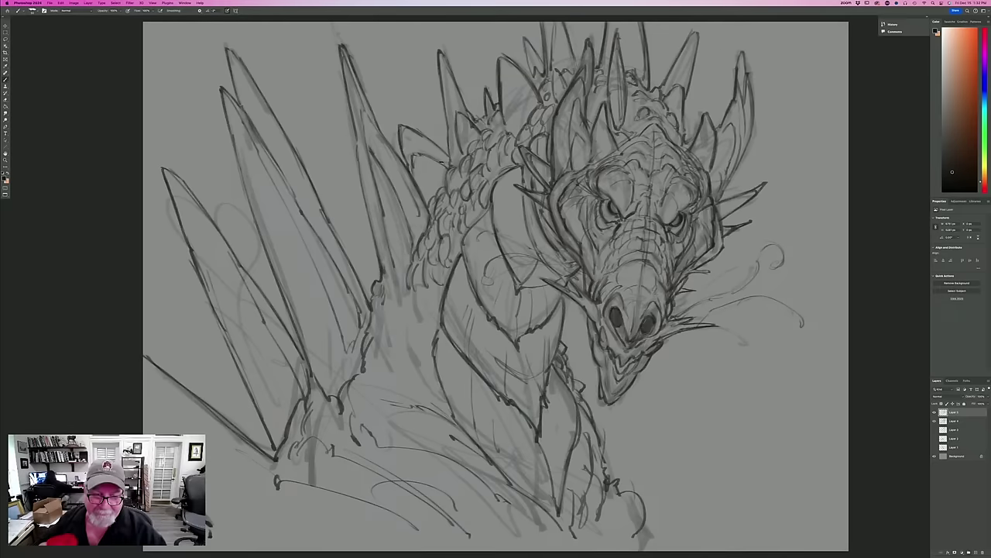
pyautogui.moveTo(399, 282)
pyautogui.mouseDown()
pyautogui.moveTo(387, 293)
pyautogui.moveTo(389, 331)
pyautogui.moveTo(411, 310)
pyautogui.moveTo(389, 362)
pyautogui.moveTo(418, 401)
pyautogui.mouseUp()
pyautogui.moveTo(372, 381); pyautogui.dragTo(387, 390)
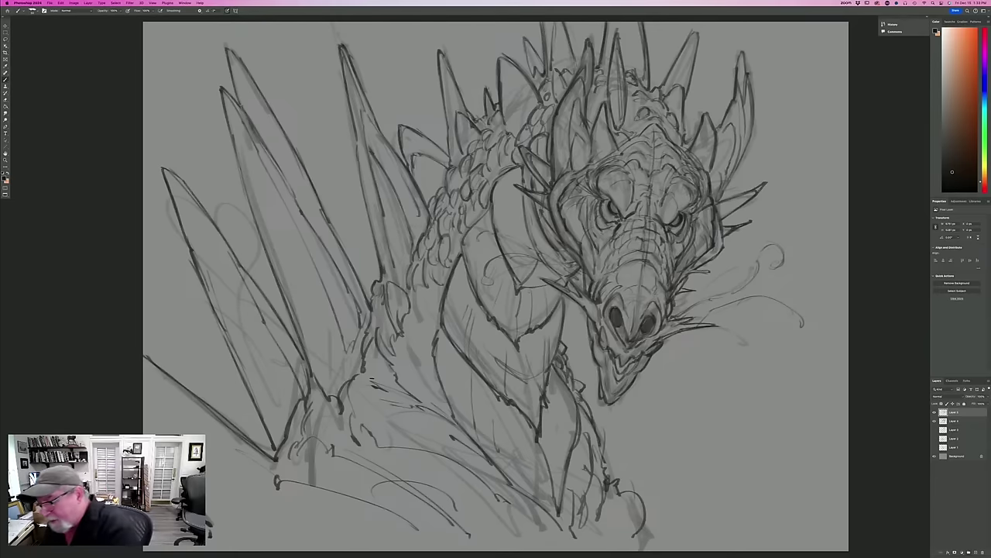
# Add a new layer directly beneath the two visible sketch layers and flip the canvas horizontally.
pyautogui.click(953, 430)
pyautogui.click(976, 552)
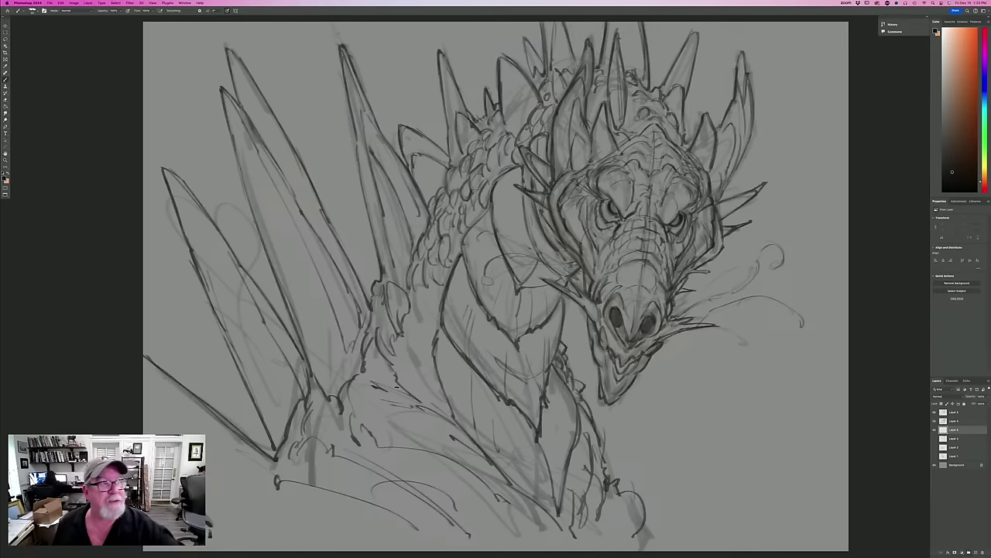
pyautogui.click(73, 3)
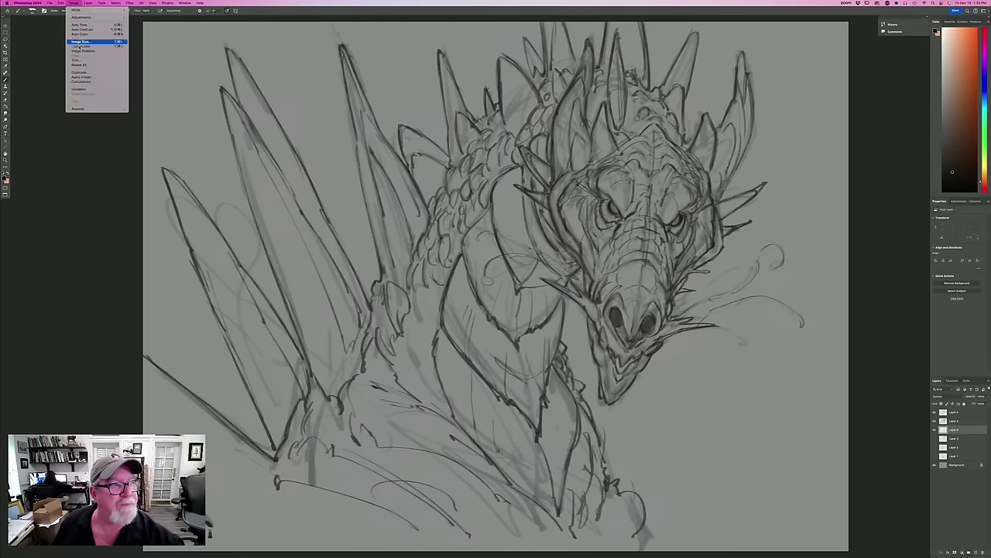
pyautogui.moveTo(79, 51)
pyautogui.click(143, 70)
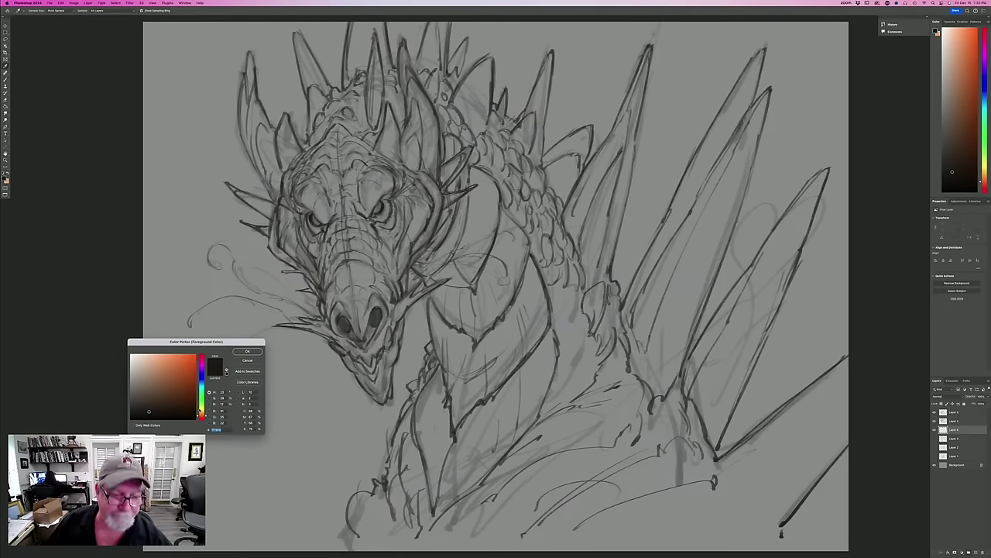
# Set the foreground colour to a medium brown and choose the Hard Round brush.
pyautogui.moveTo(201, 416); pyautogui.dragTo(202, 416)
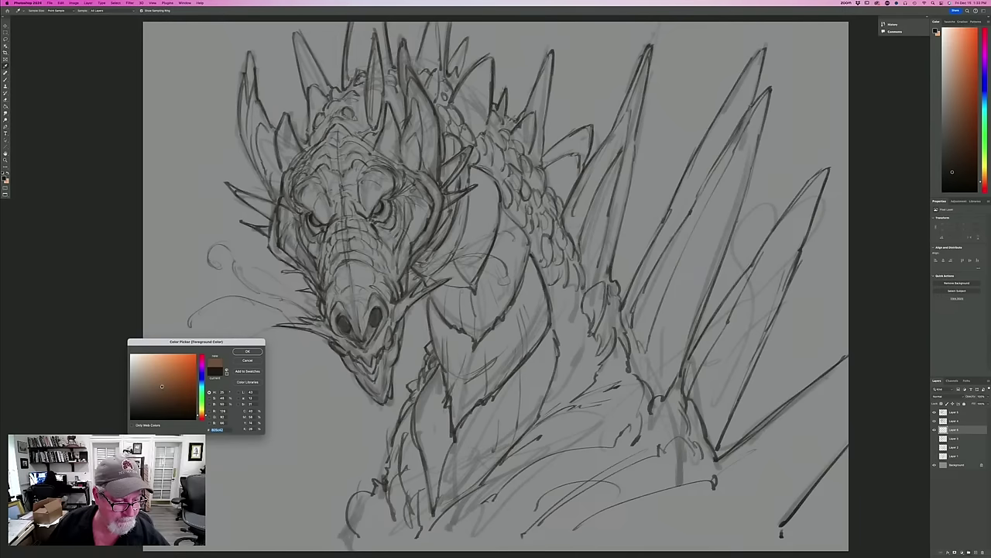
pyautogui.click(245, 351)
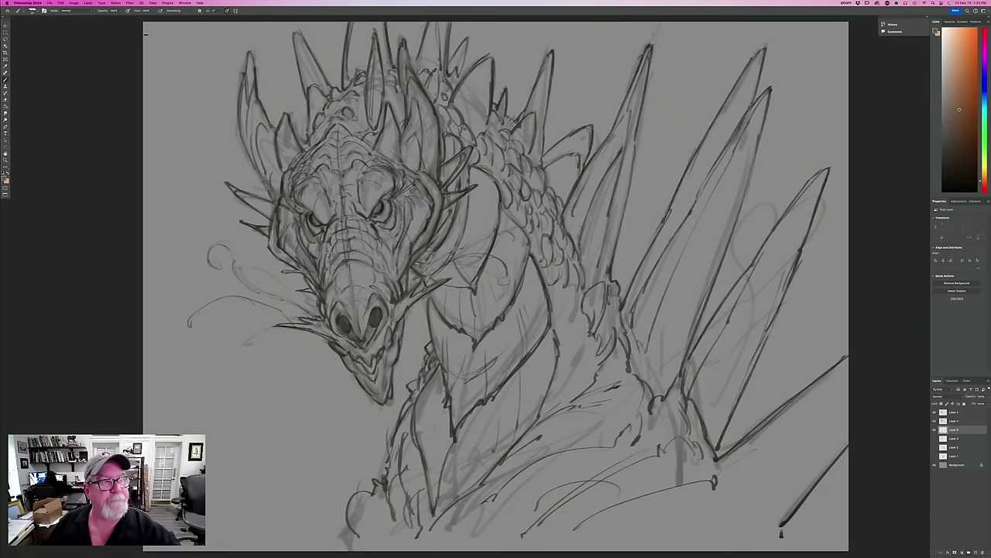
pyautogui.click(32, 12)
pyautogui.click(30, 302)
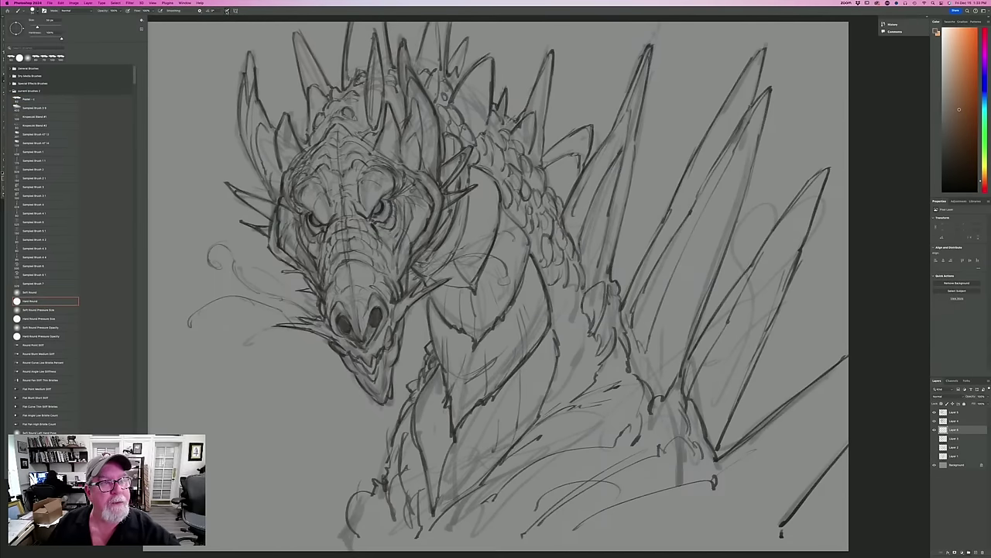
pyautogui.press('F5')
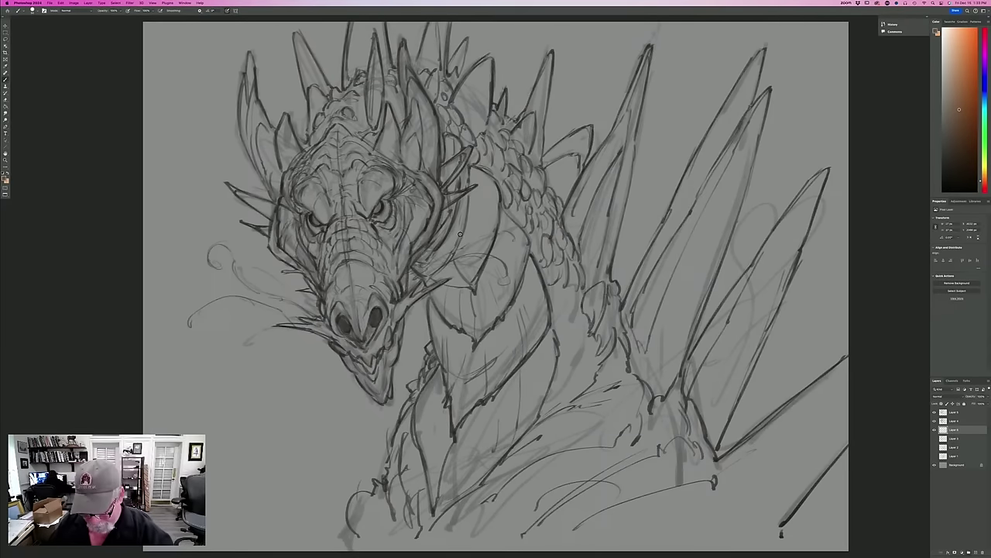
# Block in the scaly neck, shoulder and lower body with flat brown beneath the line art.
pyautogui.moveTo(484, 207)
pyautogui.mouseDown()
pyautogui.moveTo(485, 265)
pyautogui.moveTo(473, 258)
pyautogui.moveTo(457, 269)
pyautogui.moveTo(460, 164)
pyautogui.moveTo(448, 142)
pyautogui.moveTo(488, 183)
pyautogui.moveTo(532, 264)
pyautogui.moveTo(561, 285)
pyautogui.moveTo(483, 141)
pyautogui.moveTo(563, 261)
pyautogui.moveTo(511, 170)
pyautogui.moveTo(631, 397)
pyautogui.moveTo(613, 331)
pyautogui.moveTo(595, 308)
pyautogui.moveTo(710, 503)
pyautogui.moveTo(691, 439)
pyautogui.moveTo(695, 465)
pyautogui.mouseUp()
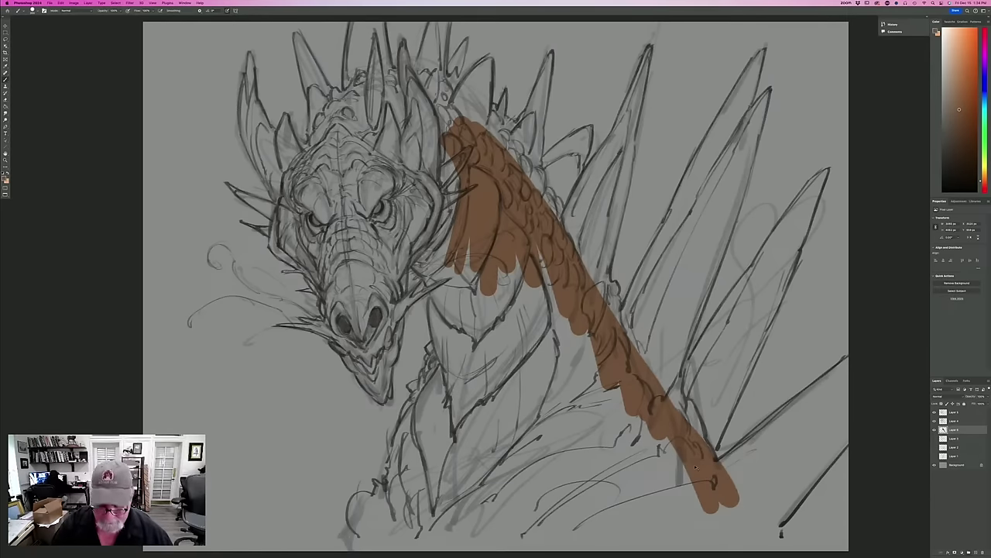
pyautogui.press('super+minus')
pyautogui.moveTo(803, 360)
pyautogui.mouseDown()
pyautogui.moveTo(764, 398)
pyautogui.moveTo(810, 351)
pyautogui.moveTo(685, 443)
pyautogui.moveTo(720, 425)
pyautogui.moveTo(679, 438)
pyautogui.moveTo(781, 377)
pyautogui.moveTo(760, 421)
pyautogui.moveTo(800, 401)
pyautogui.moveTo(803, 412)
pyautogui.moveTo(773, 450)
pyautogui.moveTo(806, 418)
pyautogui.moveTo(740, 495)
pyautogui.moveTo(747, 486)
pyautogui.moveTo(745, 511)
pyautogui.moveTo(737, 508)
pyautogui.moveTo(756, 445)
pyautogui.moveTo(697, 457)
pyautogui.moveTo(727, 431)
pyautogui.moveTo(708, 441)
pyautogui.moveTo(703, 510)
pyautogui.moveTo(713, 507)
pyautogui.moveTo(661, 456)
pyautogui.moveTo(712, 509)
pyautogui.moveTo(654, 430)
pyautogui.moveTo(628, 413)
pyautogui.moveTo(653, 456)
pyautogui.moveTo(651, 436)
pyautogui.moveTo(653, 449)
pyautogui.moveTo(623, 445)
pyautogui.moveTo(579, 370)
pyautogui.moveTo(565, 388)
pyautogui.moveTo(591, 516)
pyautogui.moveTo(609, 517)
pyautogui.moveTo(624, 499)
pyautogui.moveTo(674, 505)
pyautogui.mouseUp()
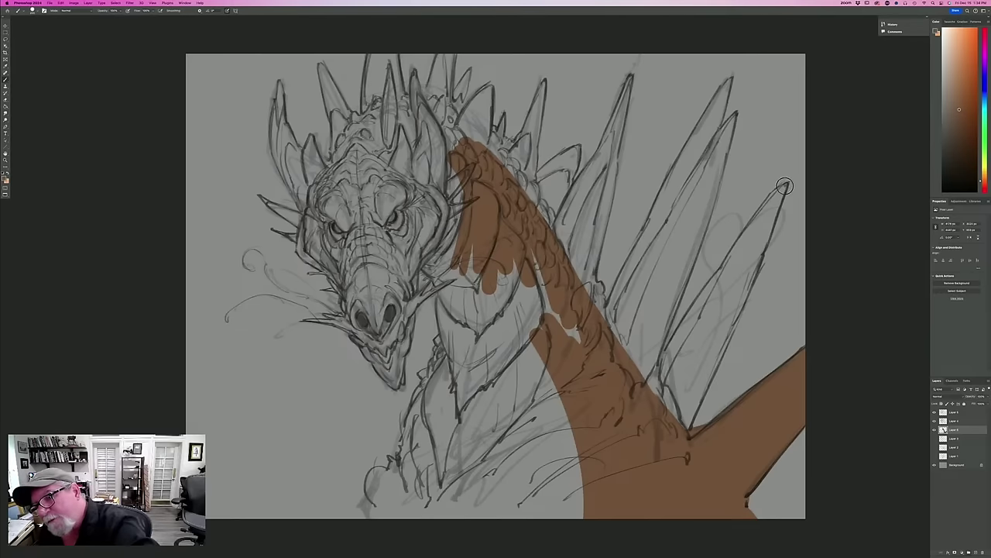
# Fill the outermost long spike and the two overlapping spikes beside it with the same flat brown, keeping inside their outlines.
pyautogui.moveTo(764, 205); pyautogui.dragTo(643, 396)
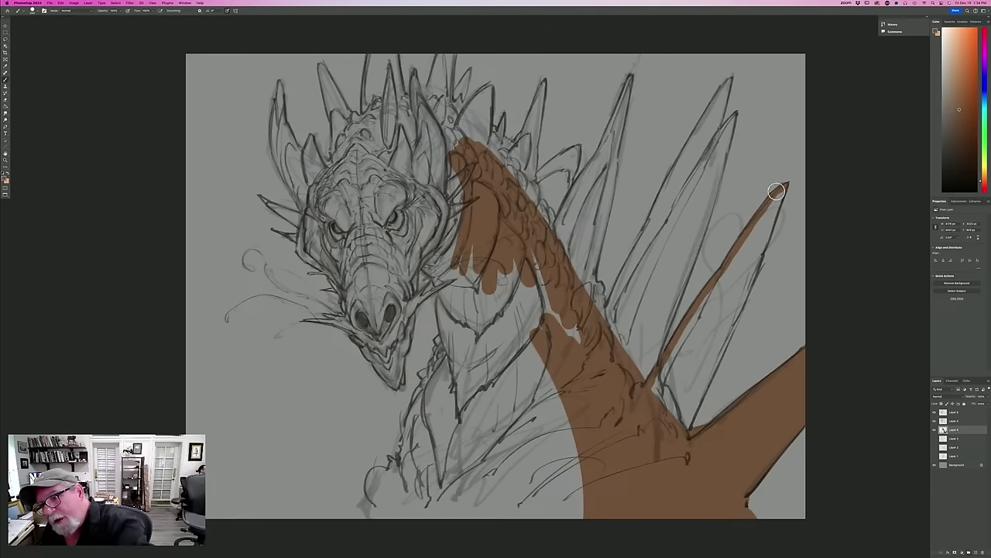
pyautogui.moveTo(787, 186); pyautogui.dragTo(690, 418)
pyautogui.moveTo(774, 203)
pyautogui.mouseDown()
pyautogui.moveTo(734, 264)
pyautogui.moveTo(737, 281)
pyautogui.moveTo(685, 414)
pyautogui.moveTo(707, 317)
pyautogui.moveTo(686, 331)
pyautogui.moveTo(655, 389)
pyautogui.moveTo(671, 386)
pyautogui.moveTo(704, 329)
pyautogui.mouseUp()
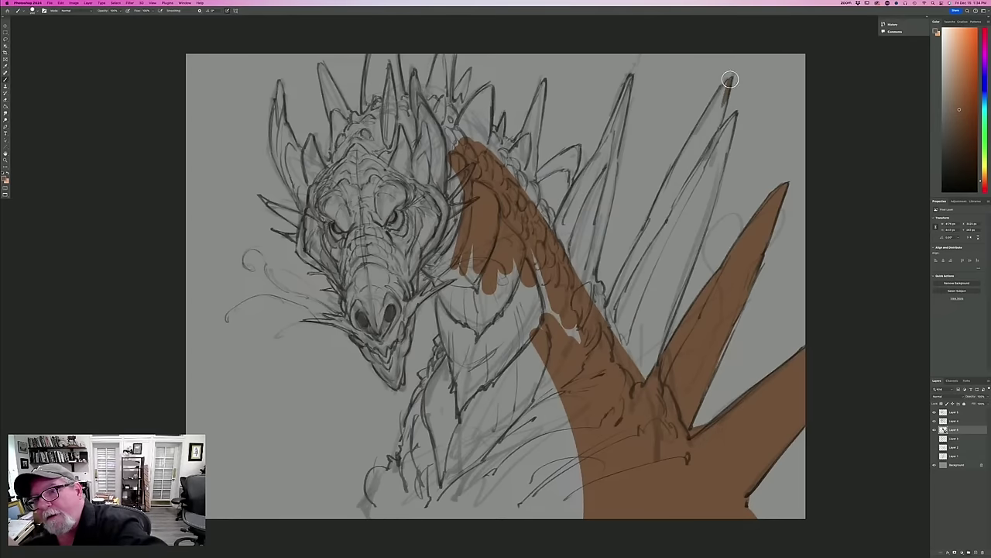
pyautogui.moveTo(728, 82)
pyautogui.mouseDown()
pyautogui.moveTo(714, 134)
pyautogui.moveTo(727, 83)
pyautogui.moveTo(704, 158)
pyautogui.moveTo(734, 116)
pyautogui.moveTo(715, 142)
pyautogui.moveTo(732, 120)
pyautogui.moveTo(695, 243)
pyautogui.moveTo(706, 222)
pyautogui.moveTo(649, 383)
pyautogui.mouseUp()
pyautogui.moveTo(706, 131)
pyautogui.mouseDown()
pyautogui.moveTo(664, 190)
pyautogui.moveTo(612, 316)
pyautogui.mouseUp()
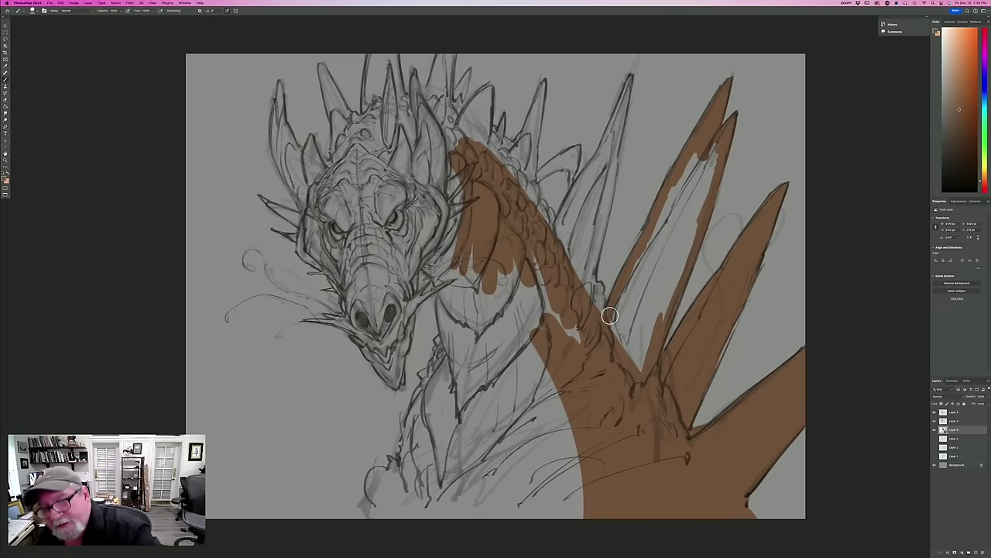
pyautogui.moveTo(674, 192)
pyautogui.mouseDown()
pyautogui.moveTo(695, 184)
pyautogui.moveTo(716, 150)
pyautogui.moveTo(699, 189)
pyautogui.moveTo(690, 186)
pyautogui.moveTo(667, 223)
pyautogui.moveTo(674, 180)
pyautogui.moveTo(654, 234)
pyautogui.moveTo(667, 256)
pyautogui.moveTo(688, 252)
pyautogui.moveTo(637, 368)
pyautogui.moveTo(653, 313)
pyautogui.moveTo(643, 337)
pyautogui.moveTo(642, 260)
pyautogui.moveTo(608, 317)
pyautogui.mouseUp()
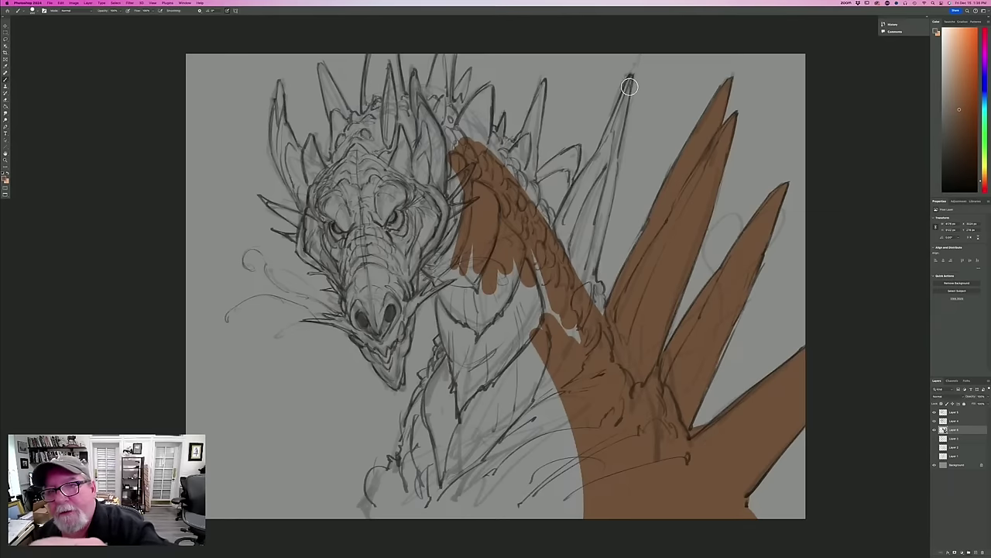
# Fill the innermost long spike, chest plates, front of the neck and remaining lower body with flat brown, closing the leftover gaps.
pyautogui.moveTo(629, 84)
pyautogui.mouseDown()
pyautogui.moveTo(593, 266)
pyautogui.moveTo(599, 317)
pyautogui.moveTo(590, 315)
pyautogui.moveTo(594, 174)
pyautogui.moveTo(618, 106)
pyautogui.moveTo(550, 243)
pyautogui.moveTo(612, 137)
pyautogui.moveTo(588, 256)
pyautogui.moveTo(574, 268)
pyautogui.moveTo(558, 236)
pyautogui.moveTo(590, 294)
pyautogui.moveTo(576, 342)
pyautogui.moveTo(565, 335)
pyautogui.moveTo(560, 343)
pyautogui.moveTo(549, 308)
pyautogui.moveTo(473, 334)
pyautogui.moveTo(506, 337)
pyautogui.moveTo(505, 248)
pyautogui.moveTo(547, 358)
pyautogui.moveTo(522, 390)
pyautogui.moveTo(551, 295)
pyautogui.moveTo(484, 231)
pyautogui.moveTo(488, 381)
pyautogui.moveTo(449, 283)
pyautogui.moveTo(451, 323)
pyautogui.moveTo(449, 279)
pyautogui.moveTo(444, 305)
pyautogui.moveTo(474, 495)
pyautogui.moveTo(498, 499)
pyautogui.moveTo(540, 472)
pyautogui.moveTo(572, 490)
pyautogui.moveTo(585, 514)
pyautogui.moveTo(554, 531)
pyautogui.moveTo(394, 468)
pyautogui.moveTo(378, 476)
pyautogui.moveTo(365, 524)
pyautogui.moveTo(421, 445)
pyautogui.moveTo(461, 350)
pyautogui.mouseUp()
pyautogui.press('[')
pyautogui.press('[')
pyautogui.press('[')
pyautogui.press('[')
pyautogui.press('[')
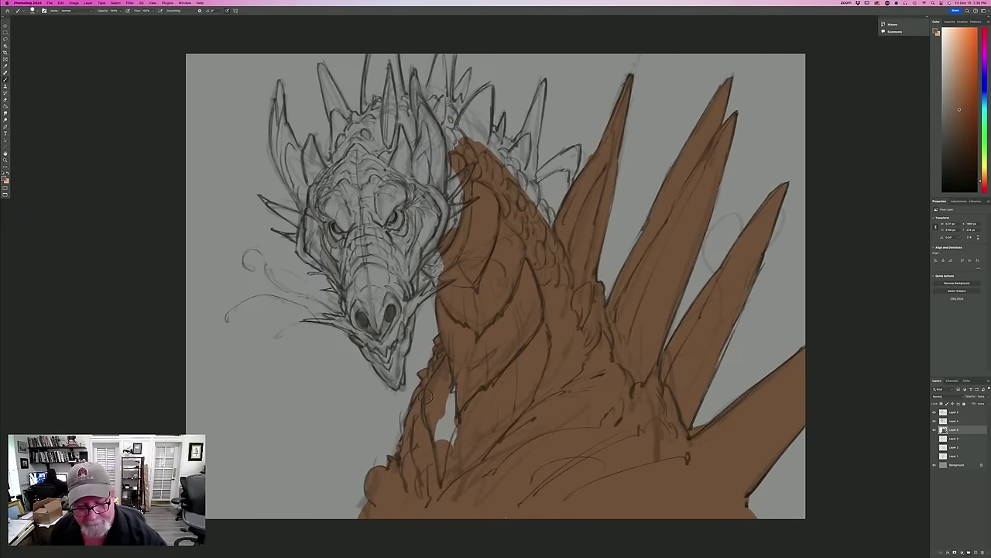
pyautogui.moveTo(426, 397)
pyautogui.mouseDown()
pyautogui.moveTo(448, 423)
pyautogui.moveTo(459, 380)
pyautogui.mouseUp()
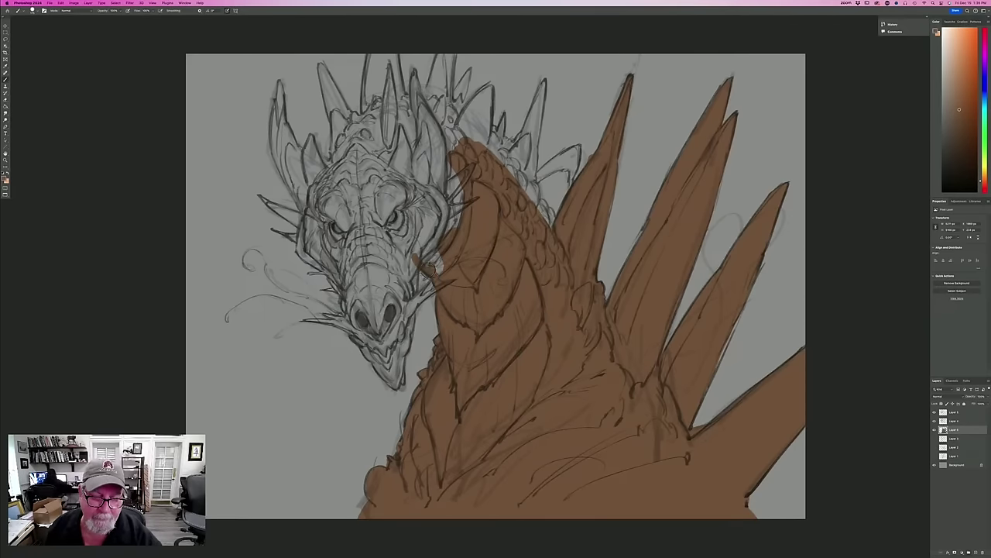
# Extend the flat brown over the cheek frill beside the neck and the shorter spikes along the back of the neck.
pyautogui.moveTo(428, 268)
pyautogui.mouseDown()
pyautogui.moveTo(415, 226)
pyautogui.moveTo(444, 255)
pyautogui.moveTo(450, 225)
pyautogui.moveTo(460, 232)
pyautogui.moveTo(433, 151)
pyautogui.moveTo(441, 145)
pyautogui.moveTo(464, 177)
pyautogui.moveTo(456, 138)
pyautogui.mouseUp()
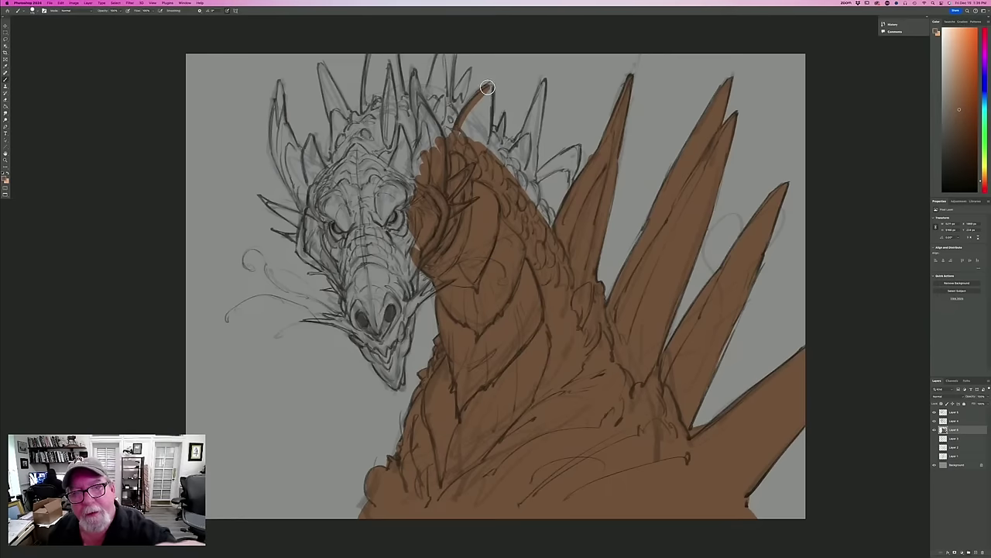
pyautogui.moveTo(490, 85)
pyautogui.mouseDown()
pyautogui.moveTo(488, 136)
pyautogui.moveTo(484, 97)
pyautogui.moveTo(471, 145)
pyautogui.moveTo(473, 106)
pyautogui.moveTo(505, 117)
pyautogui.moveTo(497, 138)
pyautogui.mouseUp()
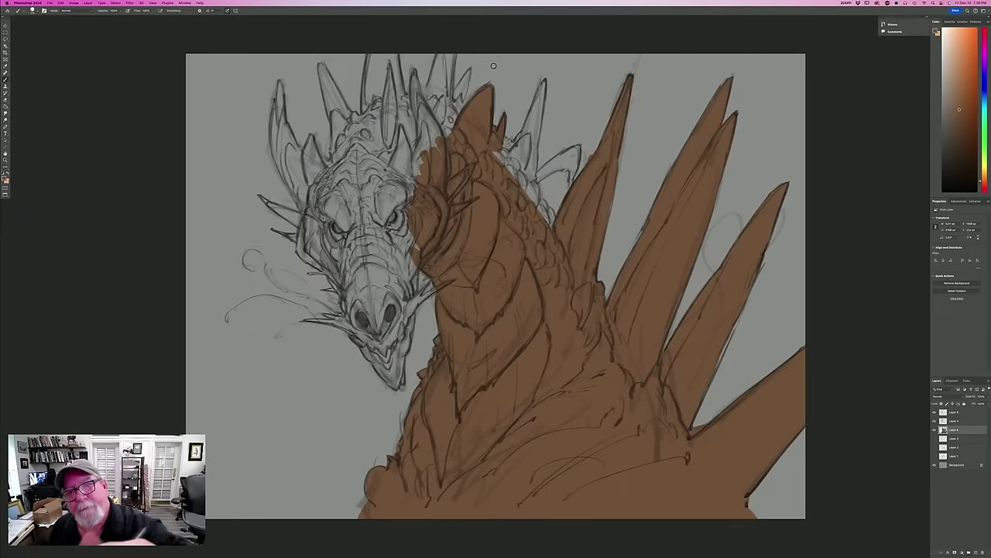
pyautogui.moveTo(544, 82)
pyautogui.mouseDown()
pyautogui.moveTo(515, 148)
pyautogui.moveTo(522, 135)
pyautogui.moveTo(507, 151)
pyautogui.moveTo(505, 140)
pyautogui.moveTo(504, 157)
pyautogui.moveTo(497, 147)
pyautogui.moveTo(510, 173)
pyautogui.moveTo(539, 104)
pyautogui.moveTo(535, 158)
pyautogui.moveTo(530, 120)
pyautogui.moveTo(562, 156)
pyautogui.moveTo(529, 184)
pyautogui.moveTo(531, 169)
pyautogui.moveTo(532, 181)
pyautogui.moveTo(578, 155)
pyautogui.moveTo(570, 188)
pyautogui.moveTo(576, 153)
pyautogui.moveTo(550, 189)
pyautogui.moveTo(560, 162)
pyautogui.moveTo(531, 195)
pyautogui.moveTo(528, 207)
pyautogui.moveTo(567, 183)
pyautogui.moveTo(536, 219)
pyautogui.moveTo(557, 191)
pyautogui.mouseUp()
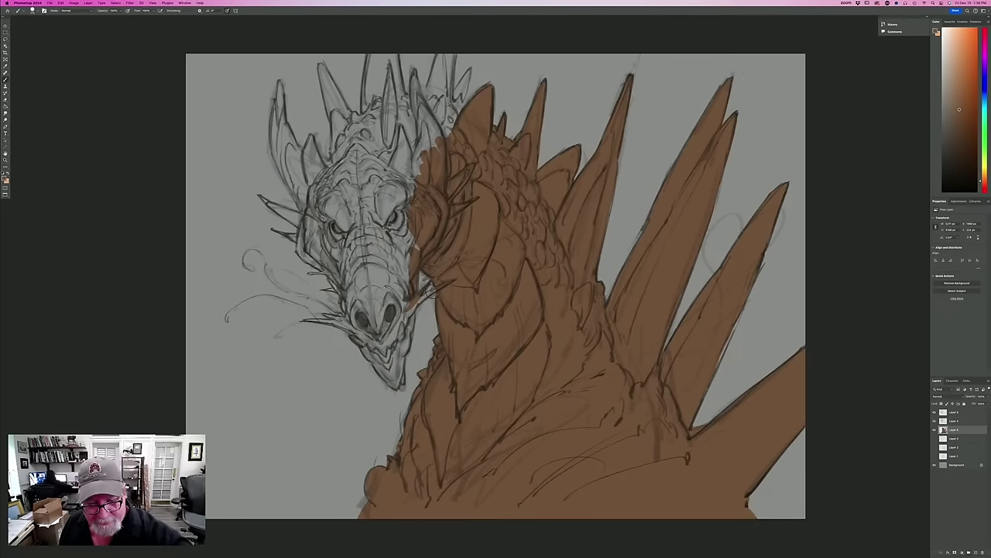
# Fill the neck-side half of the face, the snout bridge and the crown horns above with flat brown.
pyautogui.moveTo(402, 300)
pyautogui.mouseDown()
pyautogui.moveTo(398, 260)
pyautogui.moveTo(383, 257)
pyautogui.moveTo(392, 275)
pyautogui.moveTo(417, 240)
pyautogui.moveTo(403, 189)
pyautogui.moveTo(387, 257)
pyautogui.moveTo(357, 185)
pyautogui.moveTo(365, 165)
pyautogui.moveTo(385, 208)
pyautogui.moveTo(395, 168)
pyautogui.moveTo(406, 202)
pyautogui.moveTo(420, 190)
pyautogui.moveTo(422, 114)
pyautogui.moveTo(441, 141)
pyautogui.mouseUp()
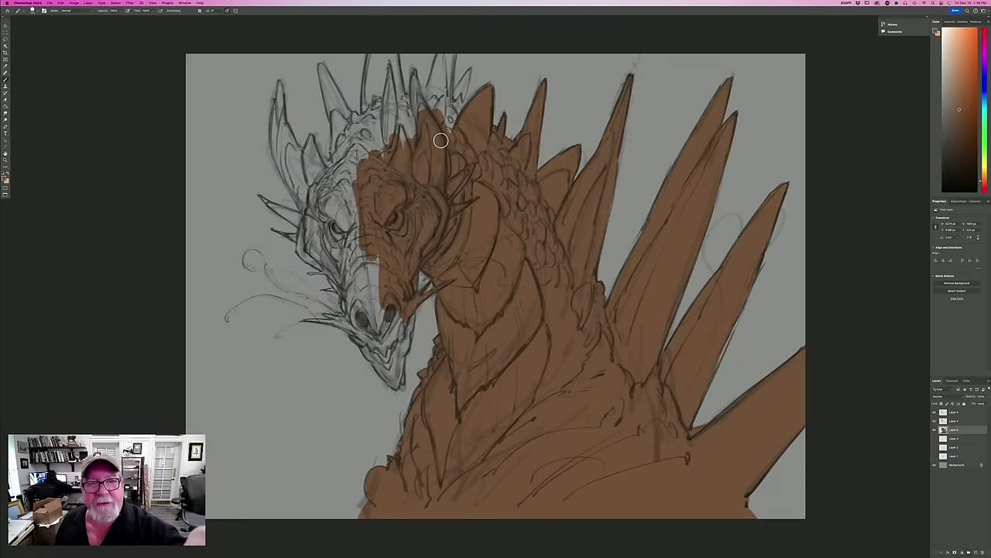
pyautogui.moveTo(439, 49)
pyautogui.mouseDown()
pyautogui.moveTo(424, 100)
pyautogui.moveTo(453, 46)
pyautogui.moveTo(449, 96)
pyautogui.moveTo(450, 80)
pyautogui.moveTo(437, 96)
pyautogui.moveTo(444, 65)
pyautogui.moveTo(427, 127)
pyautogui.mouseUp()
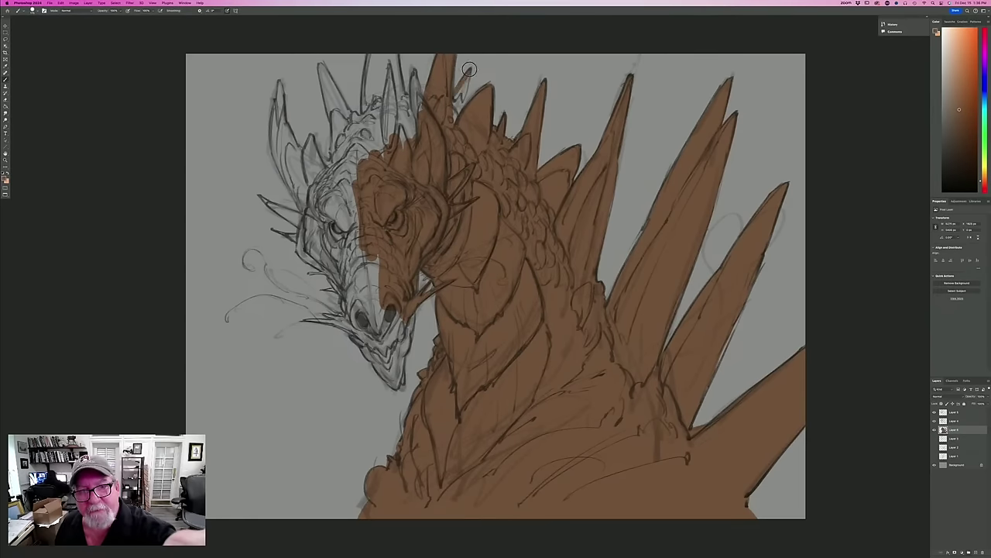
pyautogui.moveTo(469, 71); pyautogui.dragTo(459, 103)
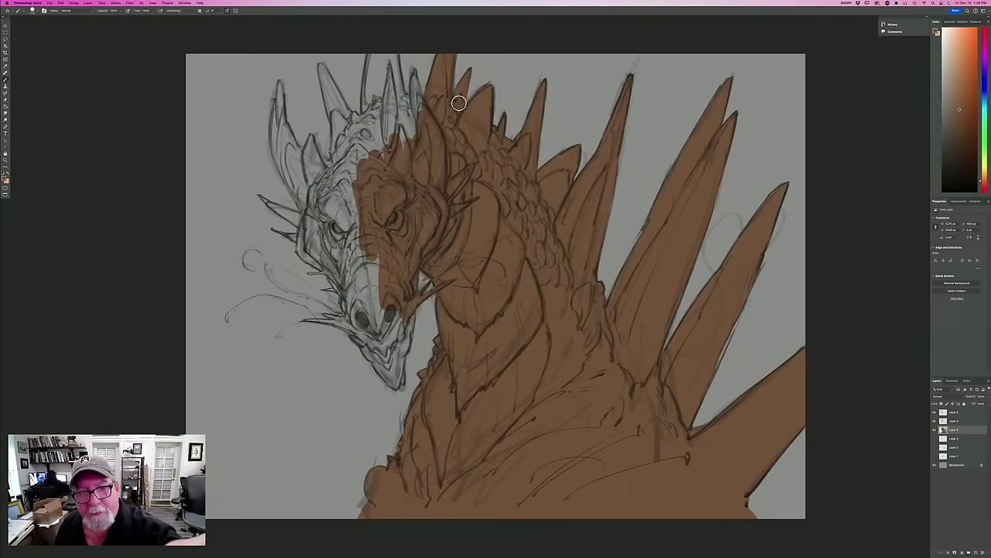
pyautogui.moveTo(416, 78)
pyautogui.mouseDown()
pyautogui.moveTo(422, 125)
pyautogui.moveTo(399, 97)
pyautogui.moveTo(408, 95)
pyautogui.moveTo(393, 52)
pyautogui.moveTo(390, 100)
pyautogui.moveTo(380, 52)
pyautogui.moveTo(369, 111)
pyautogui.moveTo(371, 51)
pyautogui.moveTo(366, 115)
pyautogui.mouseUp()
pyautogui.moveTo(382, 93)
pyautogui.mouseDown()
pyautogui.moveTo(398, 149)
pyautogui.moveTo(418, 141)
pyautogui.moveTo(385, 123)
pyautogui.moveTo(375, 134)
pyautogui.moveTo(390, 154)
pyautogui.moveTo(458, 143)
pyautogui.mouseUp()
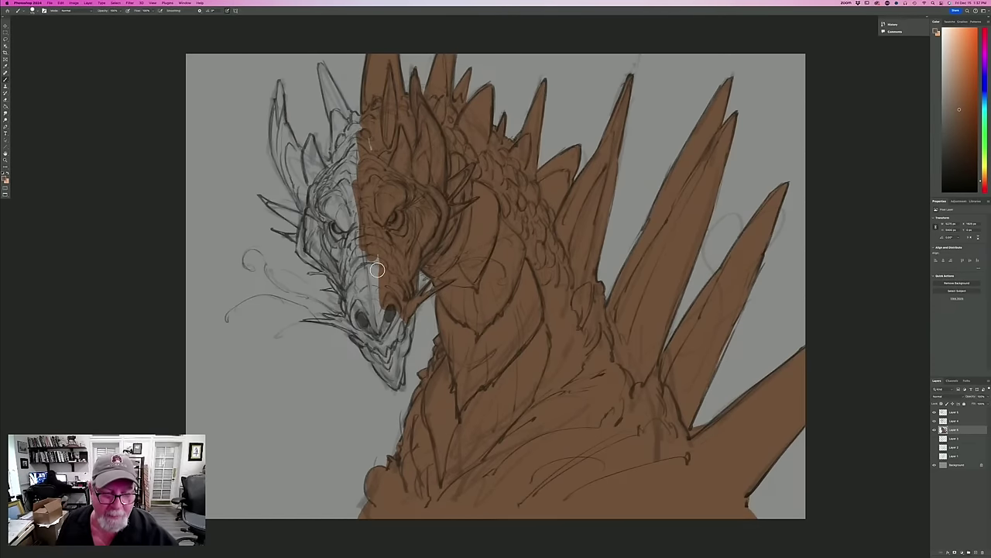
pyautogui.moveTo(376, 266)
pyautogui.mouseDown()
pyautogui.moveTo(370, 302)
pyautogui.moveTo(363, 289)
pyautogui.moveTo(403, 294)
pyautogui.moveTo(404, 308)
pyautogui.moveTo(414, 267)
pyautogui.moveTo(409, 316)
pyautogui.mouseUp()
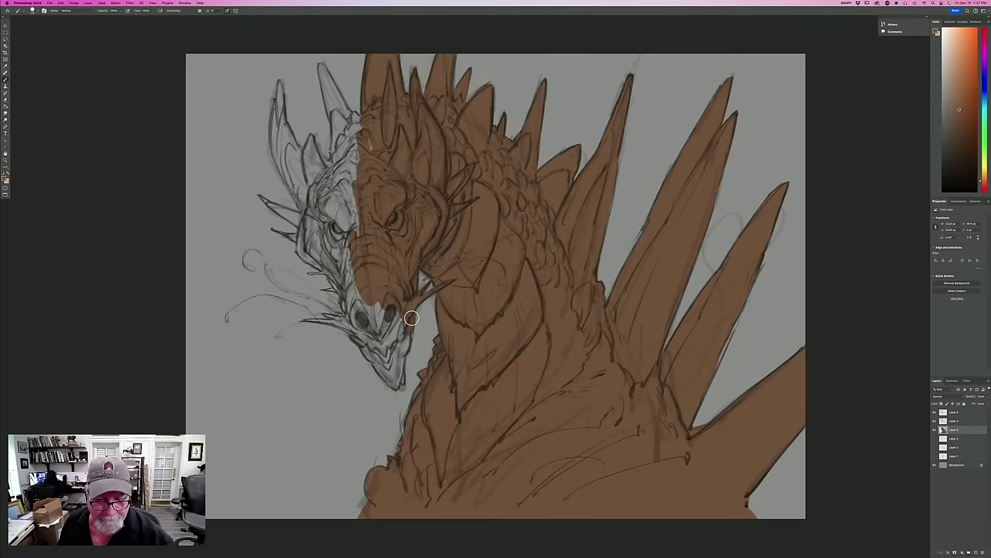
# Fill the rest of the head with flat brown, including the far-side horns, cheek spikes, muzzle, chin and lower jaw.
pyautogui.moveTo(398, 355)
pyautogui.mouseDown()
pyautogui.moveTo(401, 319)
pyautogui.moveTo(390, 310)
pyautogui.moveTo(381, 342)
pyautogui.moveTo(385, 312)
pyautogui.moveTo(354, 300)
pyautogui.moveTo(348, 225)
pyautogui.moveTo(341, 242)
pyautogui.moveTo(335, 203)
pyautogui.moveTo(317, 179)
pyautogui.moveTo(335, 212)
pyautogui.moveTo(368, 151)
pyautogui.moveTo(358, 116)
pyautogui.moveTo(355, 130)
pyautogui.moveTo(320, 64)
pyautogui.moveTo(334, 119)
pyautogui.moveTo(325, 72)
pyautogui.moveTo(357, 130)
pyautogui.moveTo(345, 169)
pyautogui.moveTo(390, 135)
pyautogui.moveTo(402, 168)
pyautogui.moveTo(334, 130)
pyautogui.moveTo(339, 169)
pyautogui.moveTo(336, 131)
pyautogui.moveTo(332, 161)
pyautogui.moveTo(318, 159)
pyautogui.moveTo(328, 172)
pyautogui.moveTo(309, 138)
pyautogui.moveTo(311, 163)
pyautogui.mouseUp()
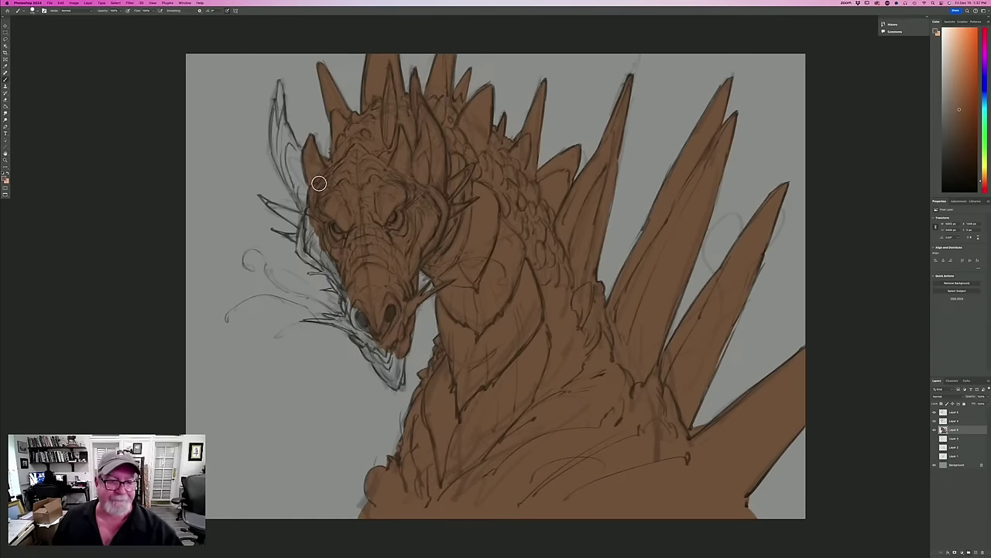
pyautogui.moveTo(319, 182)
pyautogui.mouseDown()
pyautogui.moveTo(285, 142)
pyautogui.moveTo(306, 156)
pyautogui.moveTo(282, 124)
pyautogui.moveTo(288, 134)
pyautogui.moveTo(279, 81)
pyautogui.moveTo(275, 151)
pyautogui.moveTo(292, 182)
pyautogui.moveTo(288, 162)
pyautogui.moveTo(302, 172)
pyautogui.moveTo(278, 157)
pyautogui.moveTo(311, 230)
pyautogui.moveTo(303, 246)
pyautogui.moveTo(304, 218)
pyautogui.moveTo(322, 225)
pyautogui.moveTo(323, 243)
pyautogui.moveTo(287, 212)
pyautogui.moveTo(302, 215)
pyautogui.moveTo(259, 194)
pyautogui.moveTo(290, 234)
pyautogui.mouseUp()
pyautogui.press('[')
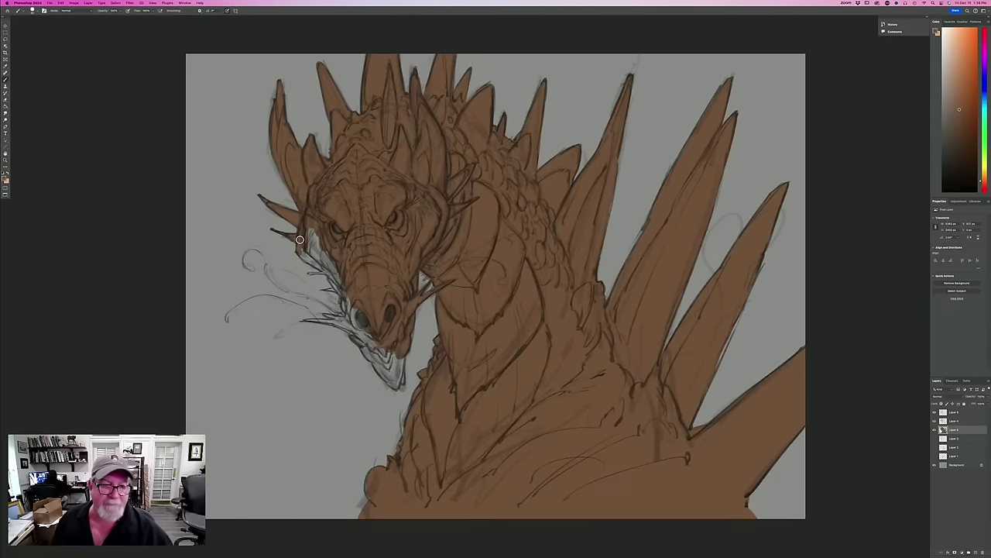
pyautogui.moveTo(300, 239)
pyautogui.mouseDown()
pyautogui.moveTo(313, 236)
pyautogui.moveTo(310, 254)
pyautogui.mouseUp()
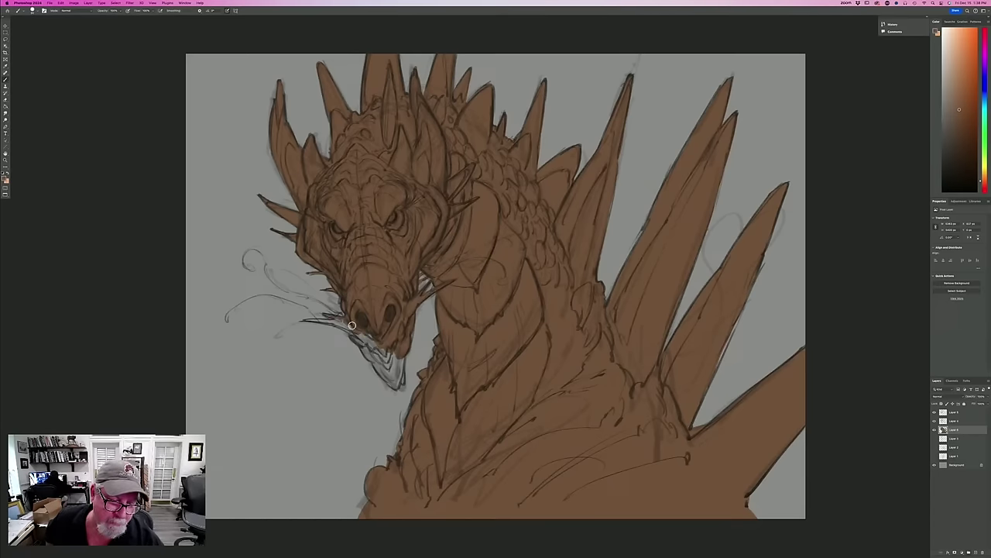
pyautogui.moveTo(353, 326)
pyautogui.mouseDown()
pyautogui.moveTo(302, 320)
pyautogui.moveTo(368, 339)
pyautogui.moveTo(357, 341)
pyautogui.moveTo(367, 356)
pyautogui.moveTo(393, 368)
pyautogui.moveTo(403, 336)
pyautogui.moveTo(398, 375)
pyautogui.moveTo(388, 357)
pyautogui.moveTo(385, 372)
pyautogui.moveTo(374, 358)
pyautogui.moveTo(397, 383)
pyautogui.moveTo(385, 377)
pyautogui.mouseUp()
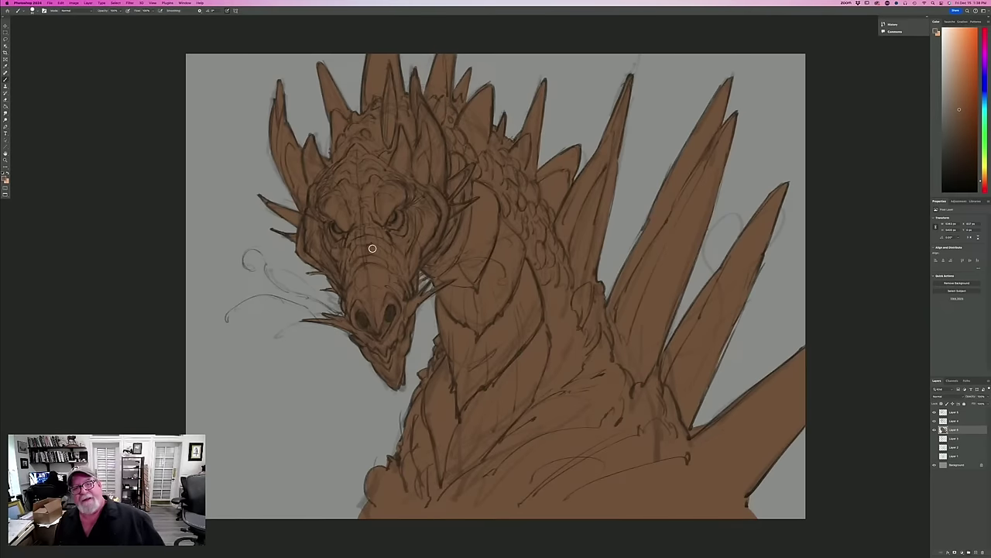
# Flip the canvas horizontally and add a new layer directly beneath the brown silhouette layer.
pyautogui.click(73, 3)
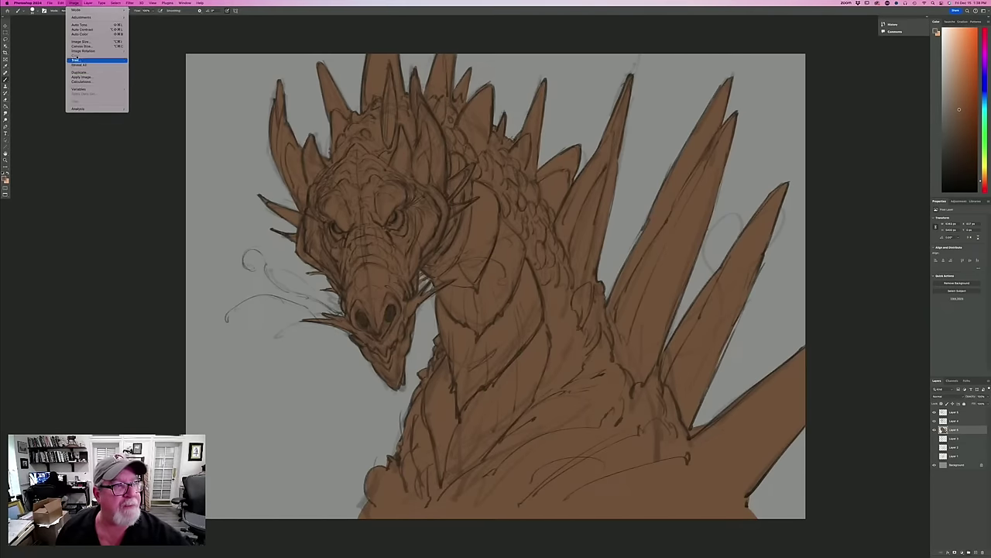
pyautogui.moveTo(85, 51)
pyautogui.click(147, 72)
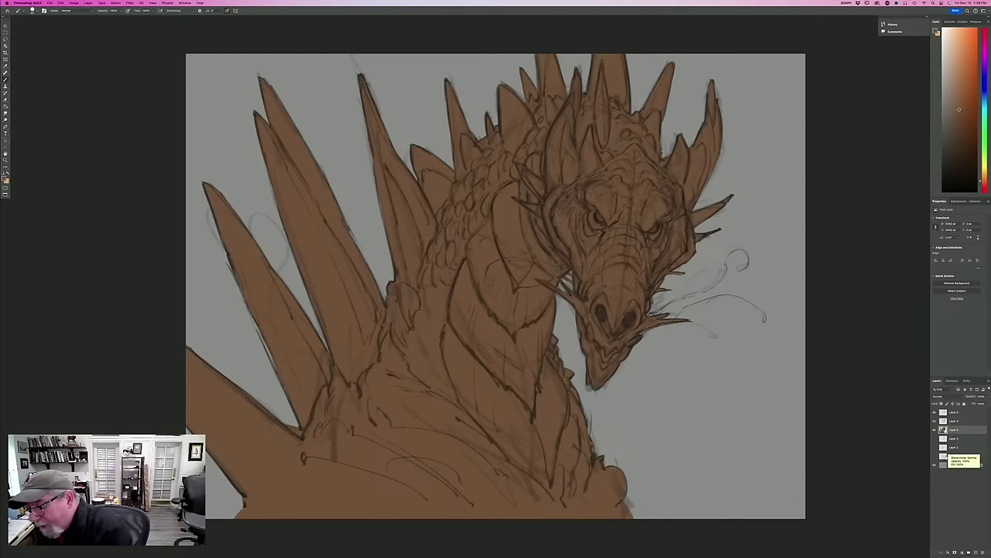
pyautogui.click(967, 550)
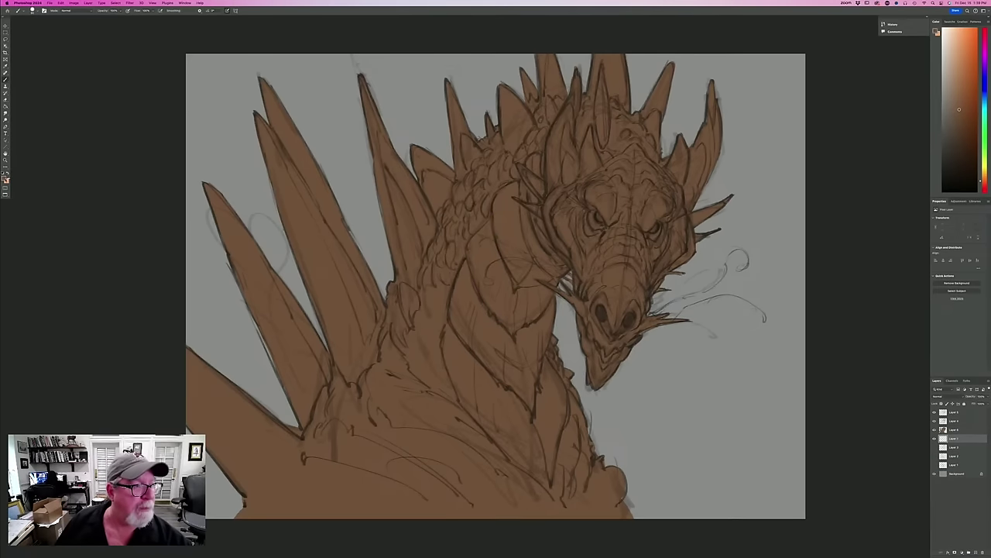
# Set the foreground colour to a golden orange (RGB 227, 164, 73) and fill the new background layer with it.
pyautogui.click(6, 178)
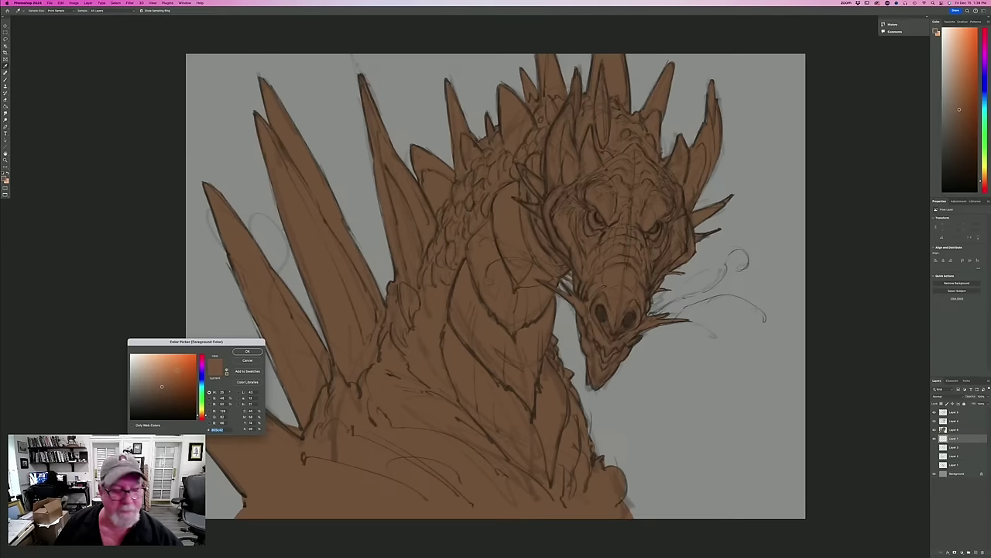
pyautogui.click(172, 365)
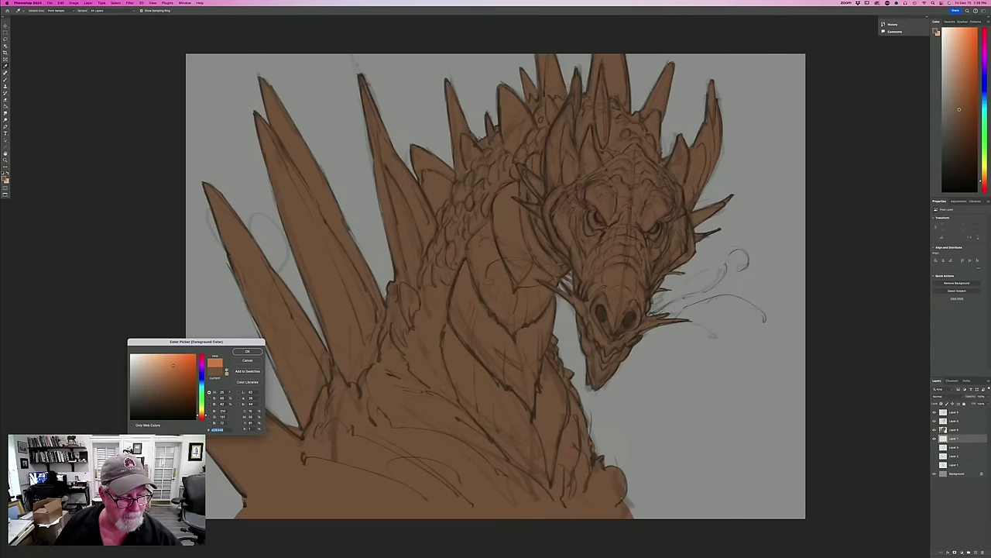
pyautogui.click(202, 414)
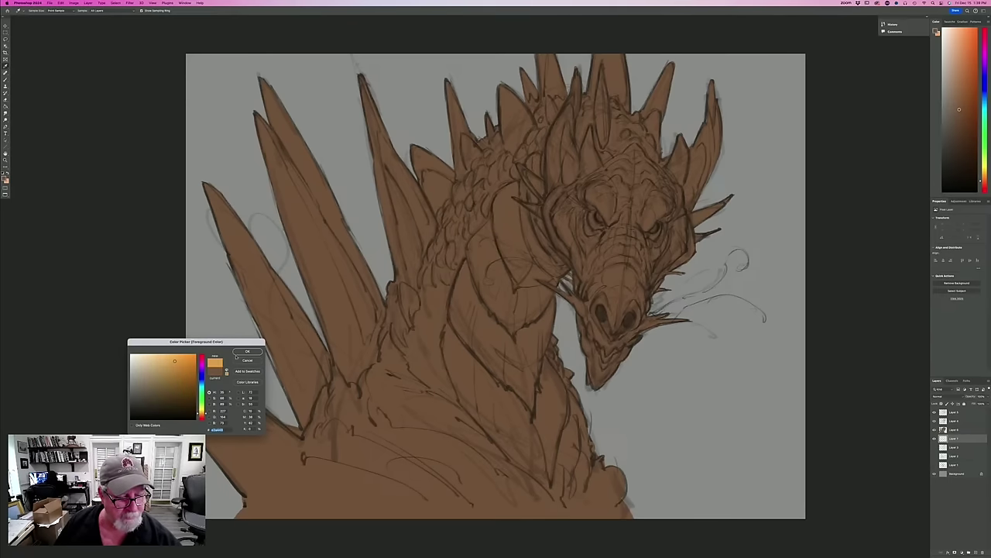
pyautogui.click(238, 353)
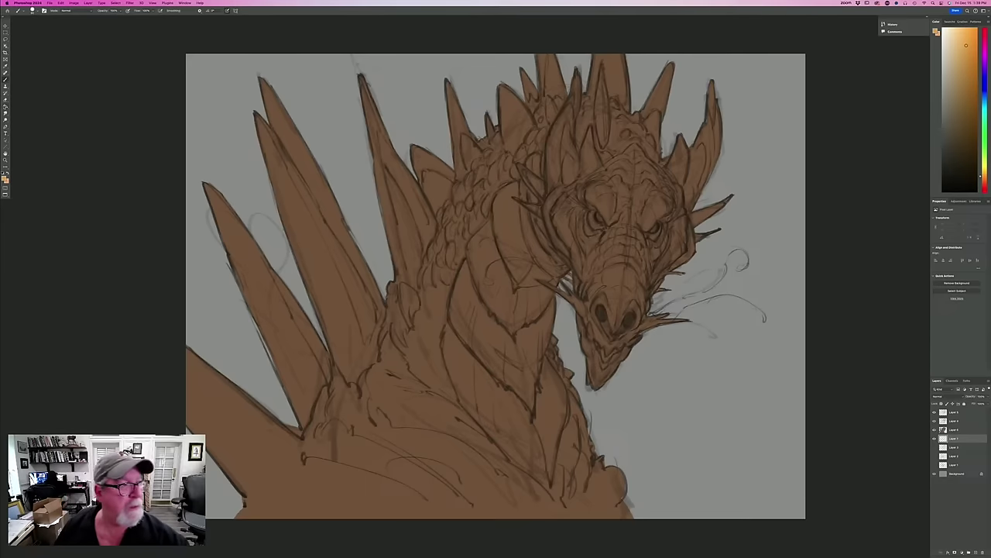
pyautogui.press('g')
pyautogui.click(642, 430)
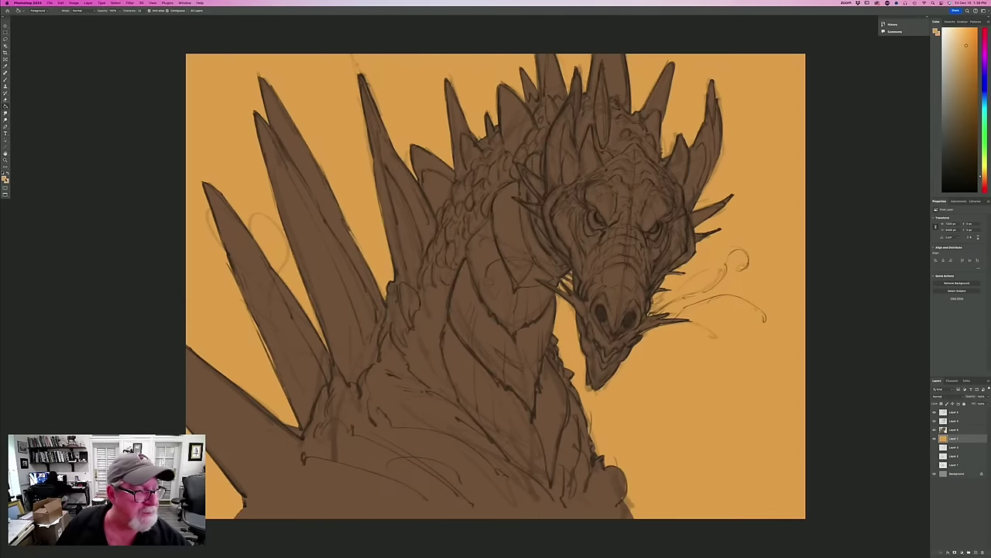
# Set the foreground colour to a burnt reddish orange and choose a large textured sampled brush for the background.
pyautogui.click(4, 178)
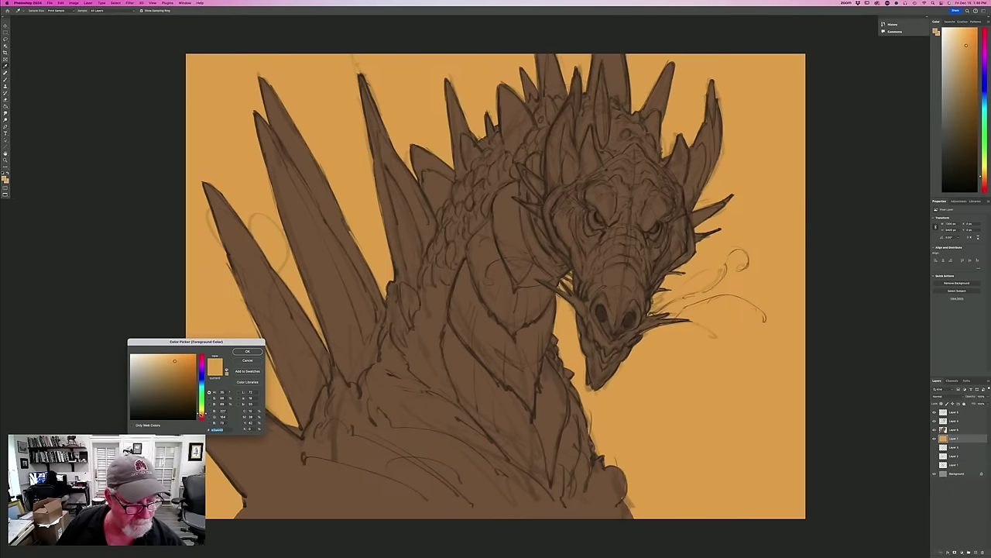
pyautogui.moveTo(201, 412); pyautogui.dragTo(201, 415)
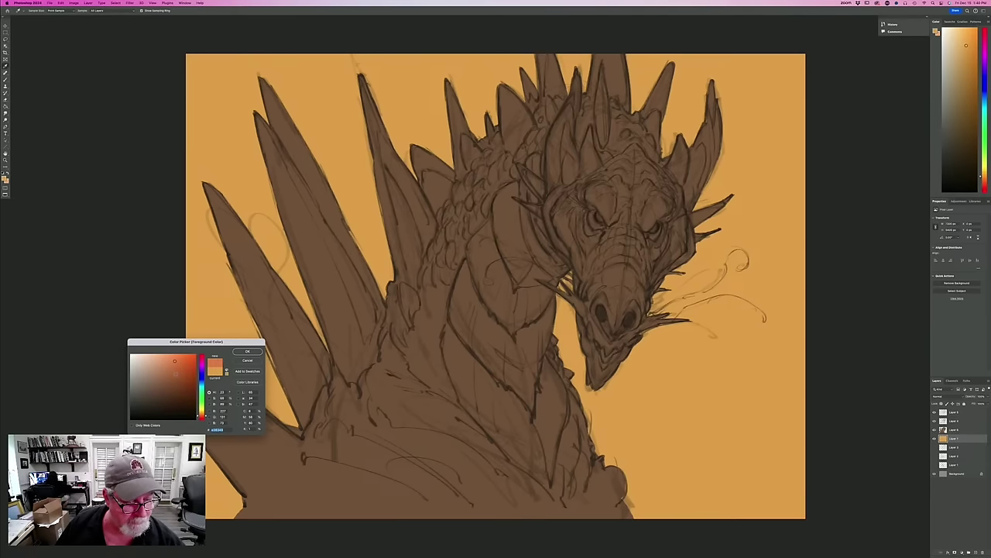
pyautogui.moveTo(174, 361); pyautogui.dragTo(177, 371)
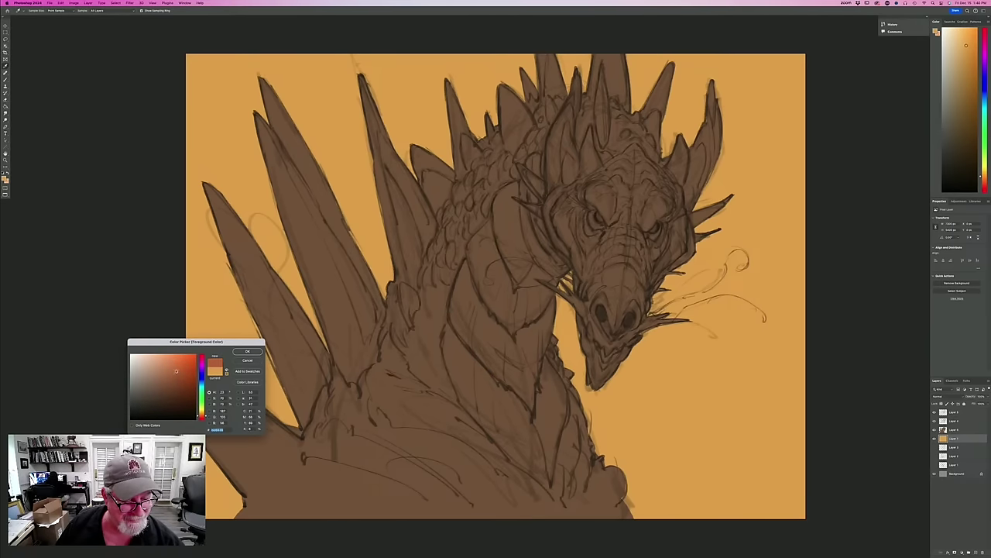
pyautogui.press('Return')
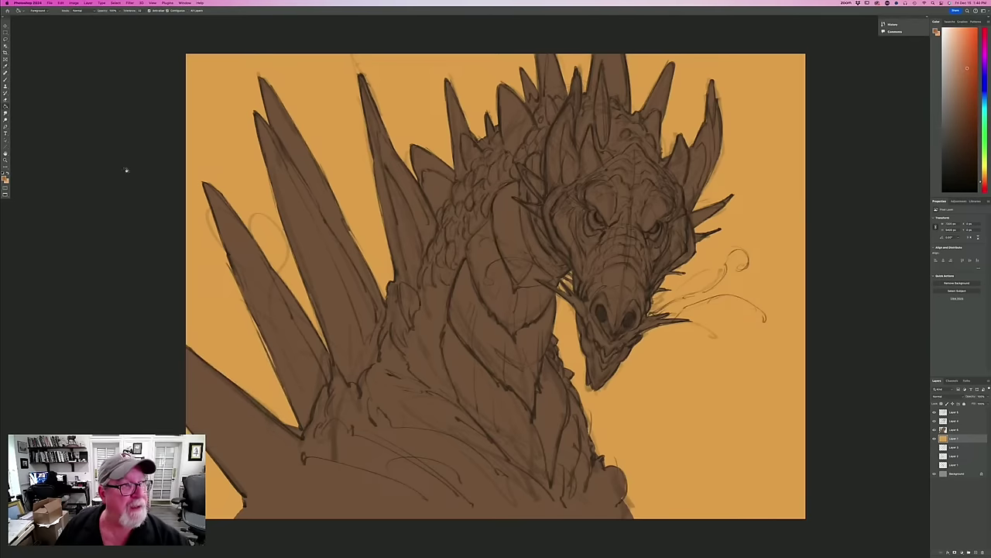
pyautogui.click(6, 80)
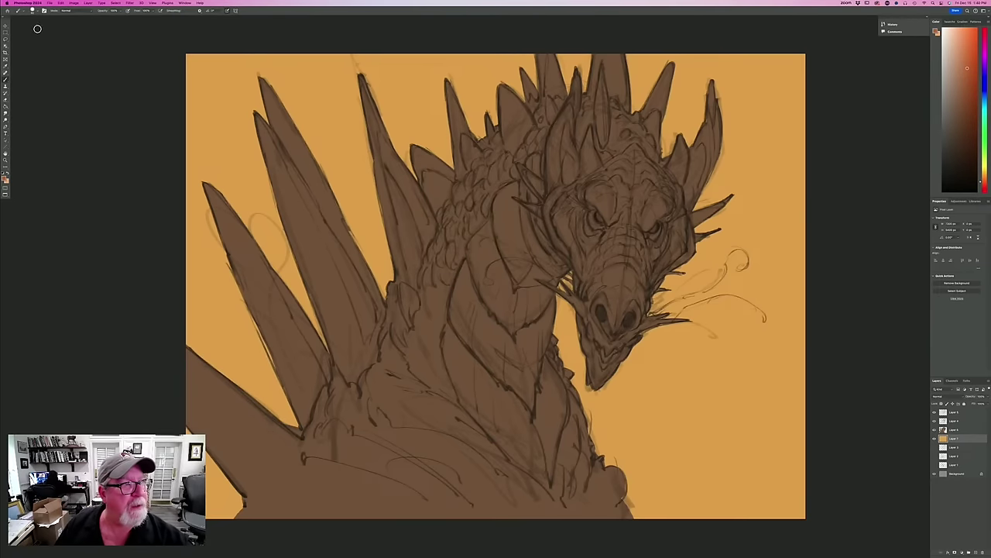
pyautogui.click(33, 11)
pyautogui.click(35, 109)
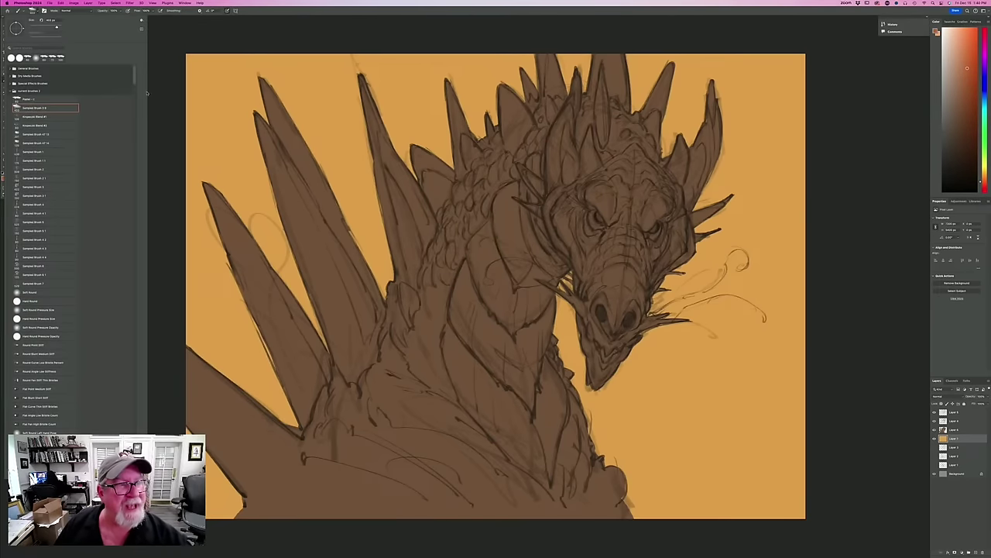
pyautogui.click(177, 33)
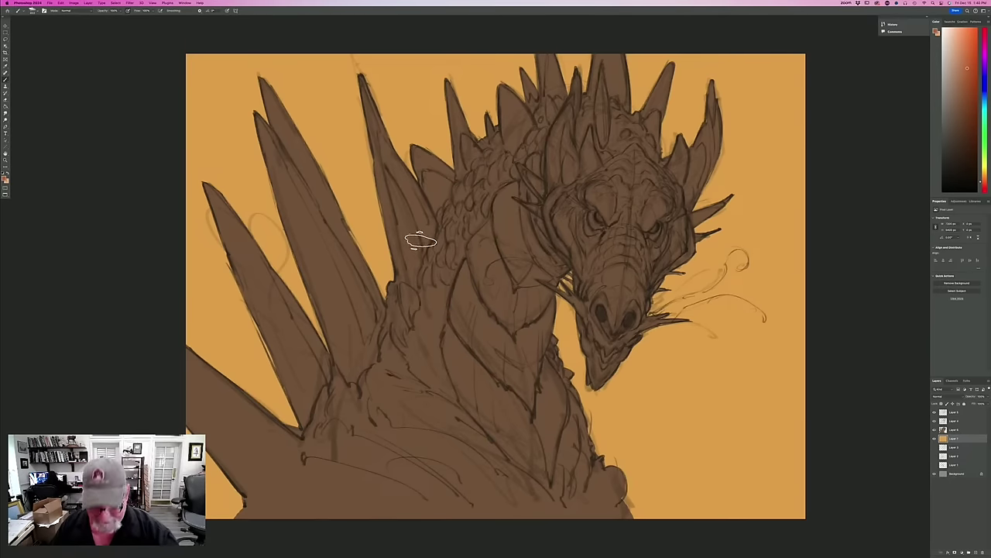
# Paint soft burnt-orange clouds across the upper sky behind the horns and spikes, plus a fainter patch below the muzzle.
pyautogui.moveTo(491, 61)
pyautogui.mouseDown()
pyautogui.moveTo(560, 141)
pyautogui.moveTo(581, 57)
pyautogui.moveTo(617, 45)
pyautogui.mouseUp()
pyautogui.moveTo(666, 68)
pyautogui.mouseDown()
pyautogui.moveTo(752, 92)
pyautogui.moveTo(790, 77)
pyautogui.moveTo(786, 111)
pyautogui.moveTo(731, 93)
pyautogui.moveTo(779, 139)
pyautogui.moveTo(774, 115)
pyautogui.moveTo(670, 58)
pyautogui.moveTo(808, 88)
pyautogui.moveTo(752, 133)
pyautogui.moveTo(742, 160)
pyautogui.moveTo(664, 64)
pyautogui.moveTo(737, 69)
pyautogui.moveTo(670, 67)
pyautogui.moveTo(686, 140)
pyautogui.moveTo(750, 116)
pyautogui.moveTo(779, 140)
pyautogui.moveTo(752, 229)
pyautogui.moveTo(776, 304)
pyautogui.moveTo(800, 223)
pyautogui.moveTo(744, 68)
pyautogui.moveTo(798, 172)
pyautogui.mouseUp()
pyautogui.moveTo(544, 48)
pyautogui.mouseDown()
pyautogui.moveTo(464, 40)
pyautogui.moveTo(442, 100)
pyautogui.moveTo(364, 31)
pyautogui.moveTo(444, 42)
pyautogui.moveTo(542, 124)
pyautogui.moveTo(470, 62)
pyautogui.moveTo(387, 103)
pyautogui.moveTo(372, 85)
pyautogui.mouseUp()
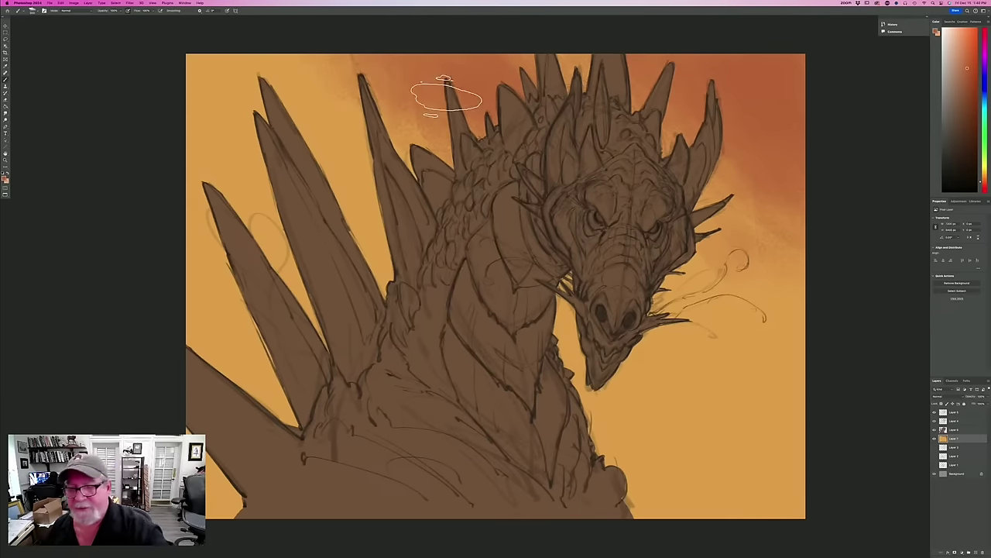
pyautogui.moveTo(658, 335)
pyautogui.mouseDown()
pyautogui.moveTo(716, 387)
pyautogui.moveTo(666, 332)
pyautogui.mouseUp()
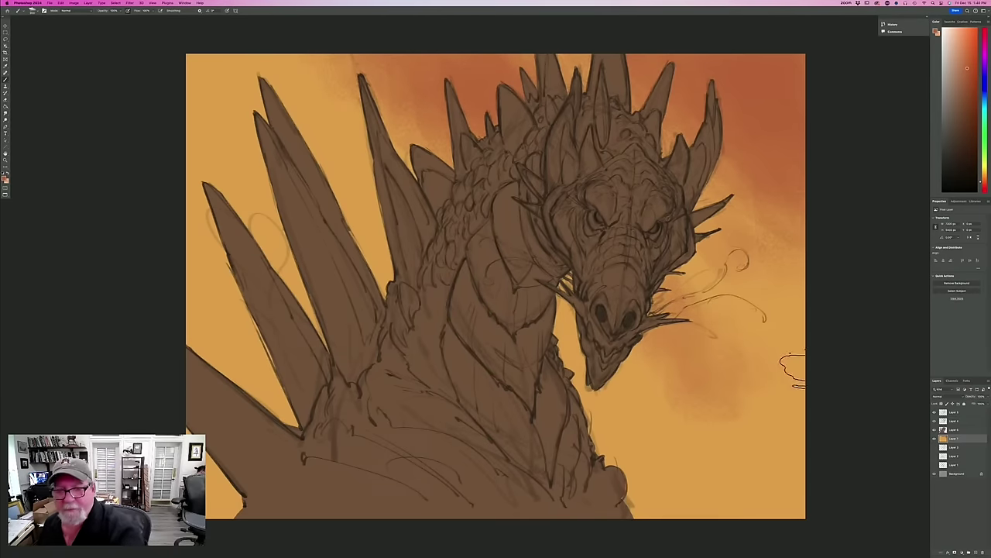
pyautogui.moveTo(232, 86)
pyautogui.mouseDown()
pyautogui.moveTo(213, 110)
pyautogui.moveTo(208, 103)
pyautogui.moveTo(310, 144)
pyautogui.moveTo(277, 159)
pyautogui.moveTo(207, 71)
pyautogui.moveTo(304, 74)
pyautogui.moveTo(328, 115)
pyautogui.moveTo(237, 93)
pyautogui.moveTo(208, 130)
pyautogui.mouseUp()
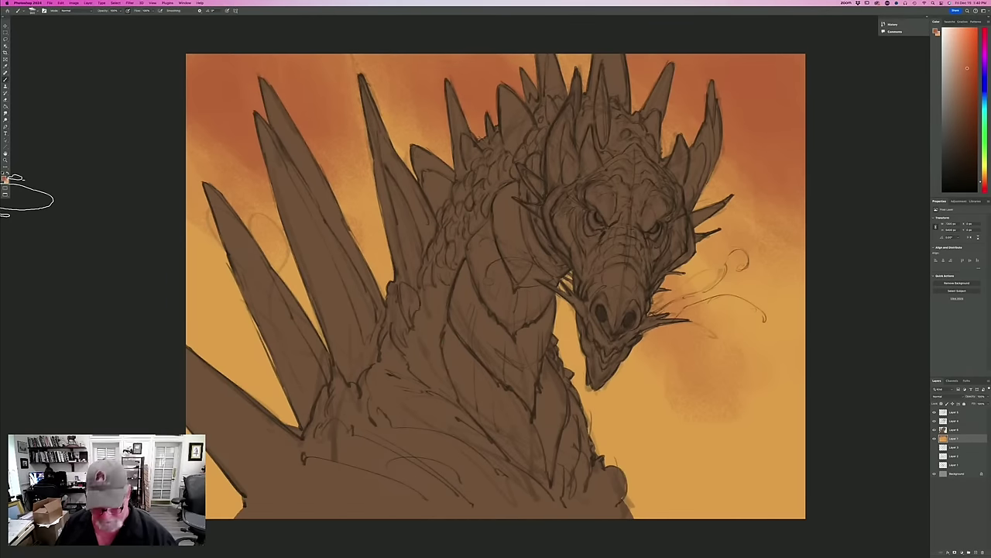
pyautogui.press('super+minus')
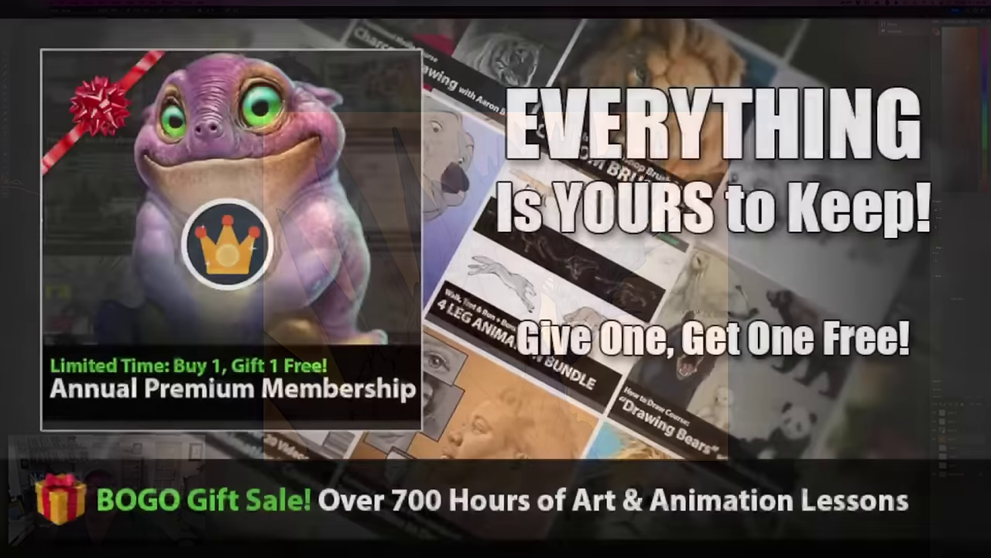
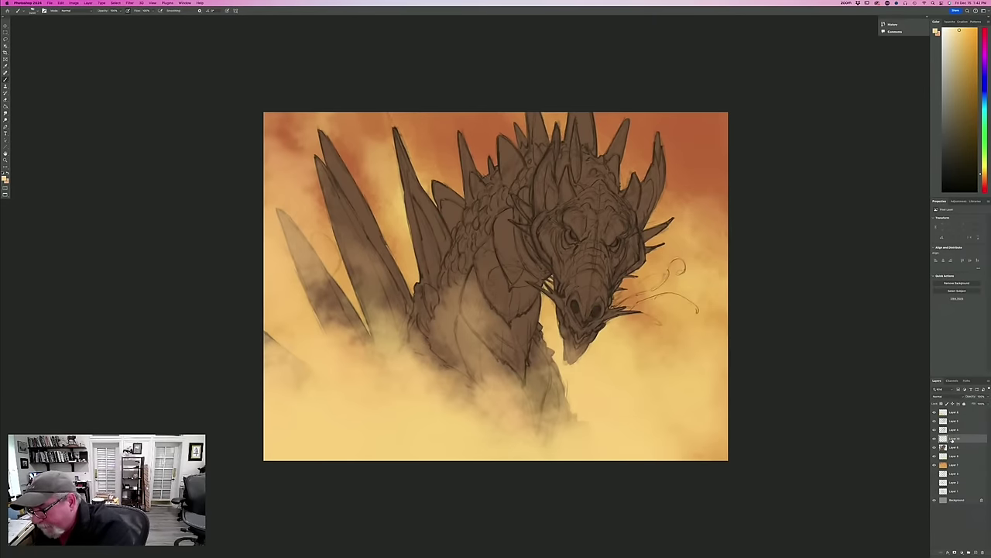
# Clip the new layer to the brown silhouette and shade the spikes, horns and face dark brown with a smaller textured brush.
pyautogui.rightClick(952, 440)
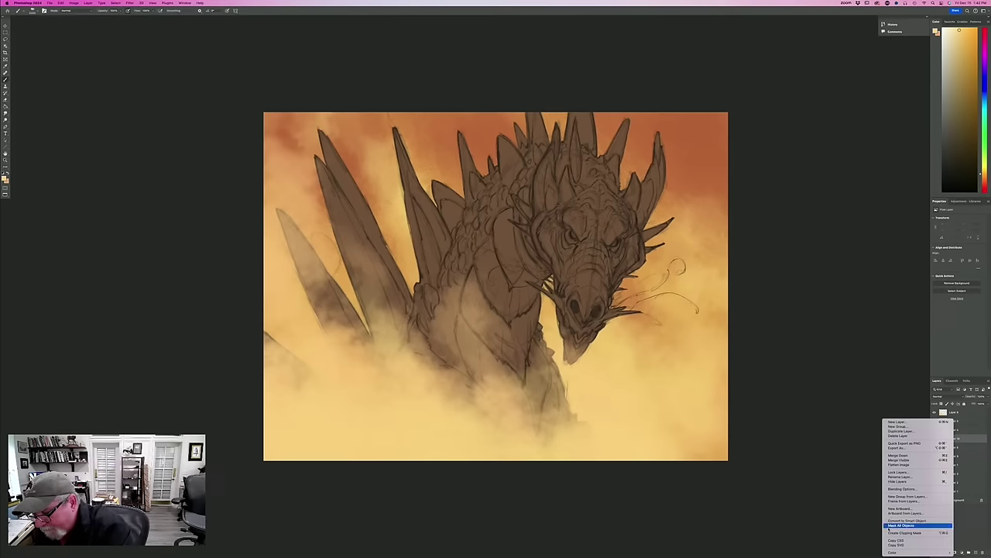
pyautogui.click(900, 532)
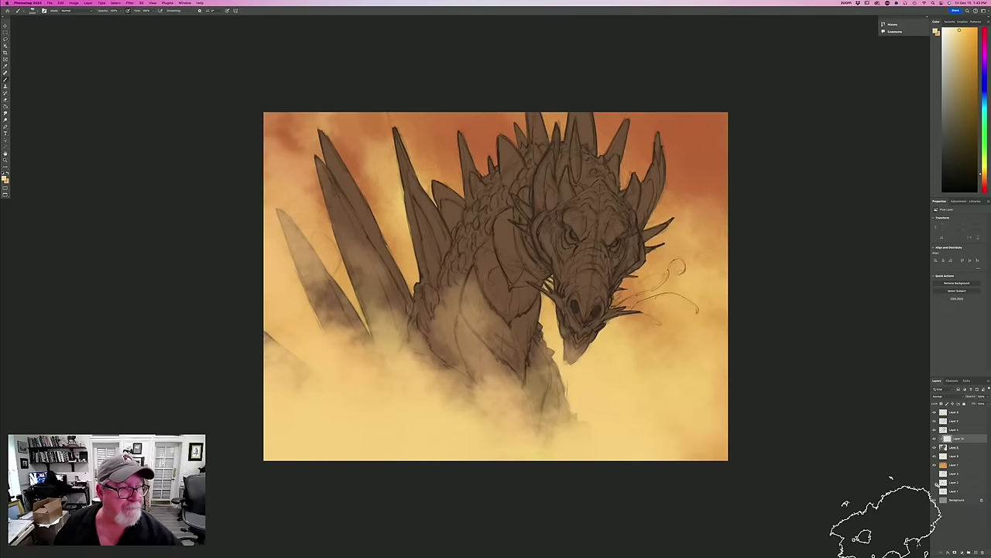
pyautogui.click(5, 179)
pyautogui.click(201, 416)
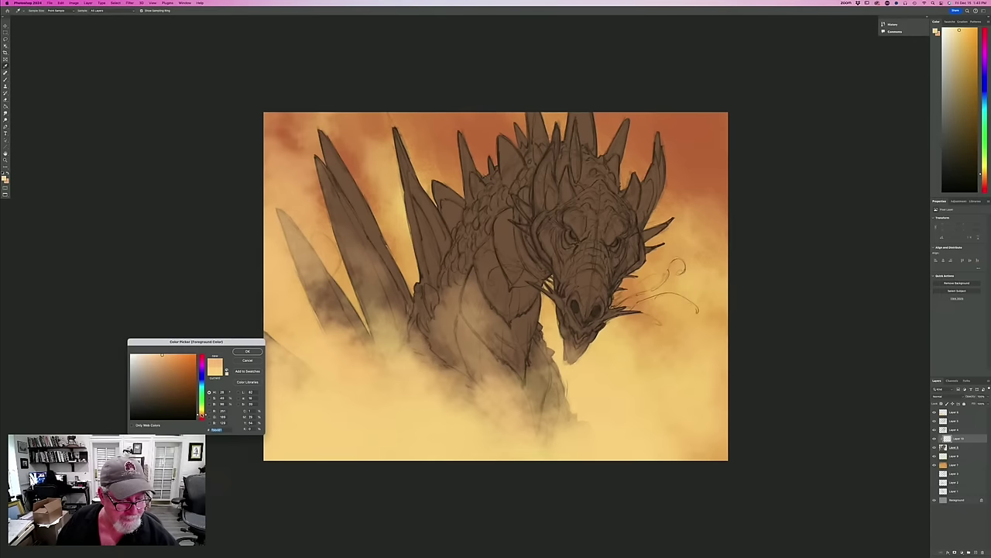
pyautogui.moveTo(201, 416); pyautogui.dragTo(202, 418)
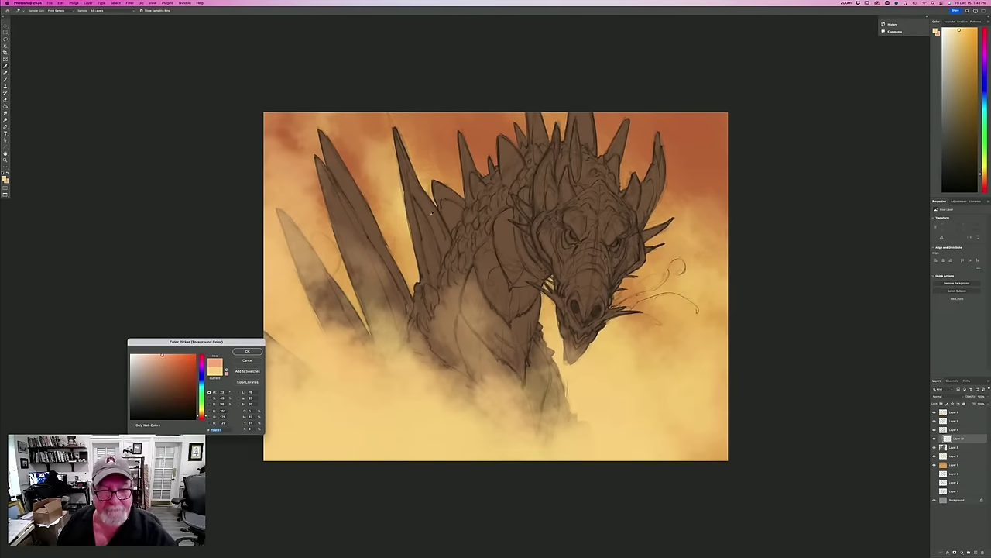
pyautogui.click(429, 225)
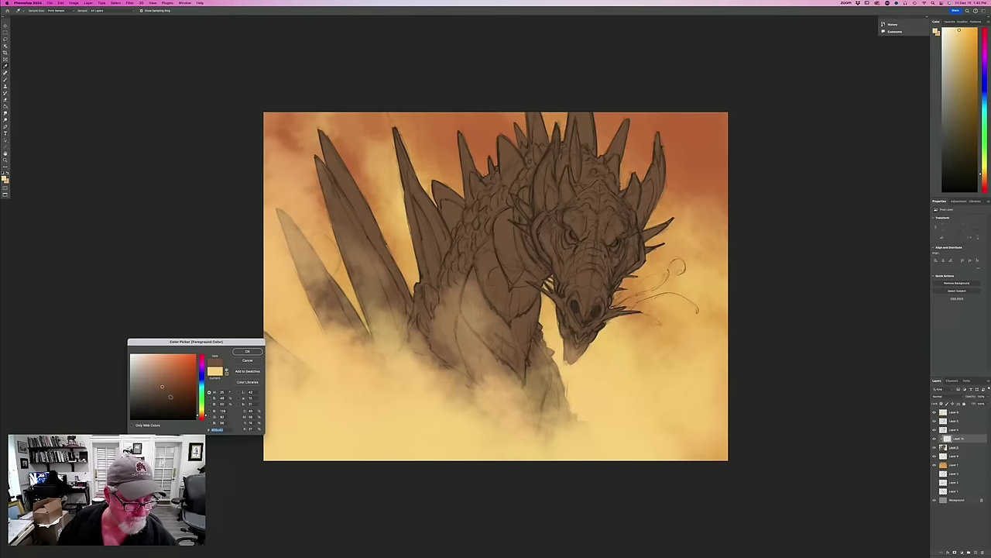
pyautogui.press('Return')
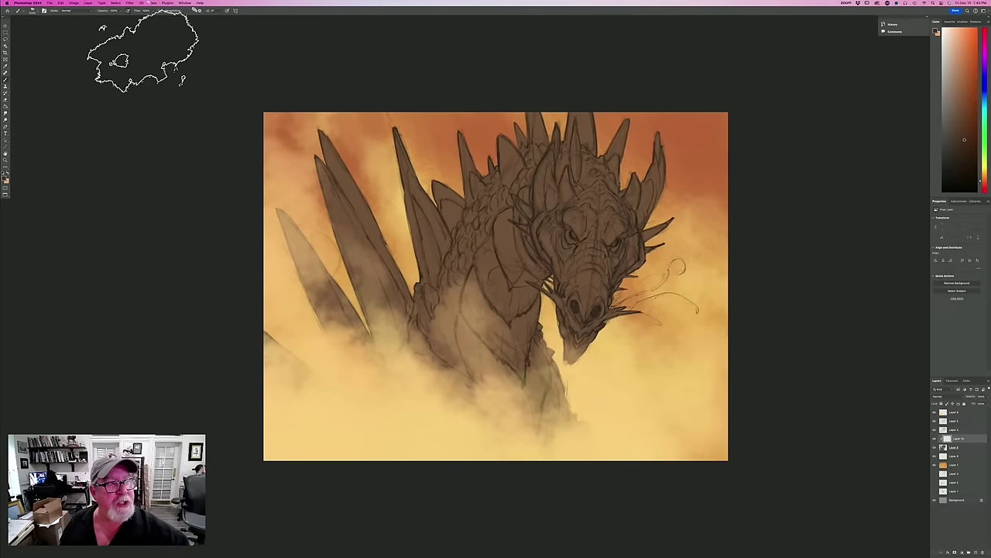
pyautogui.click(33, 11)
pyautogui.doubleClick(30, 109)
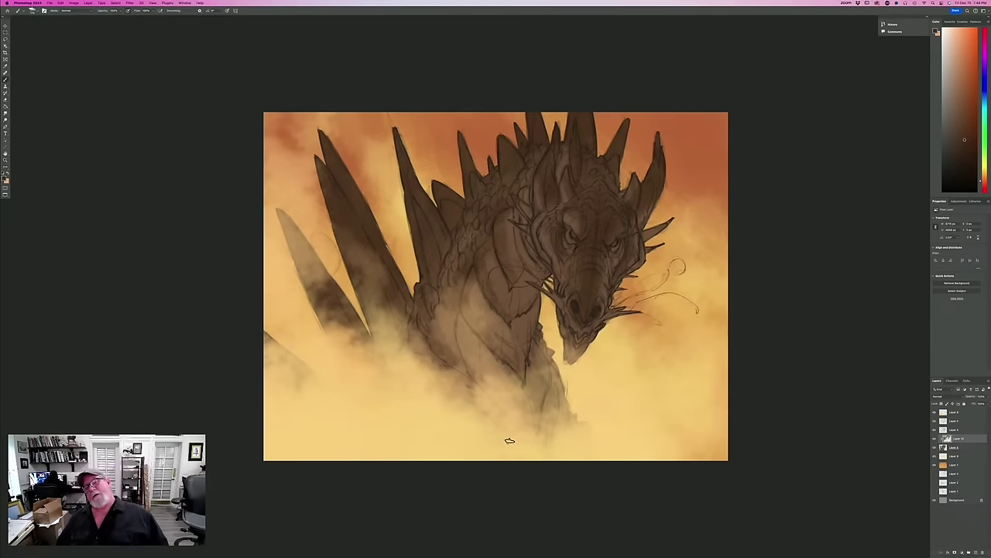
# Set the foreground colour to a medium ochre brown and lightly tint the dragon's neck, chest and muzzle.
pyautogui.click(5, 178)
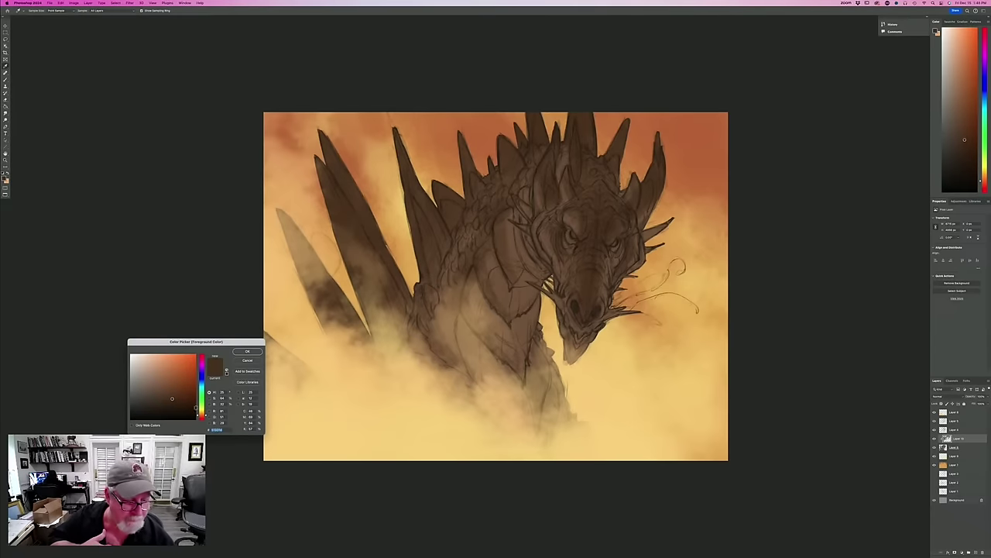
pyautogui.moveTo(201, 415); pyautogui.dragTo(202, 413)
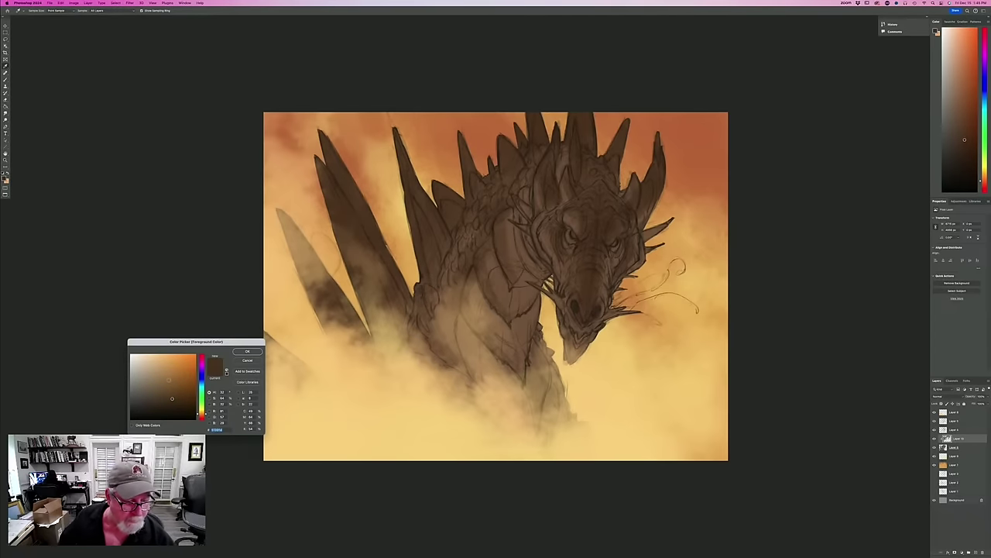
pyautogui.click(247, 351)
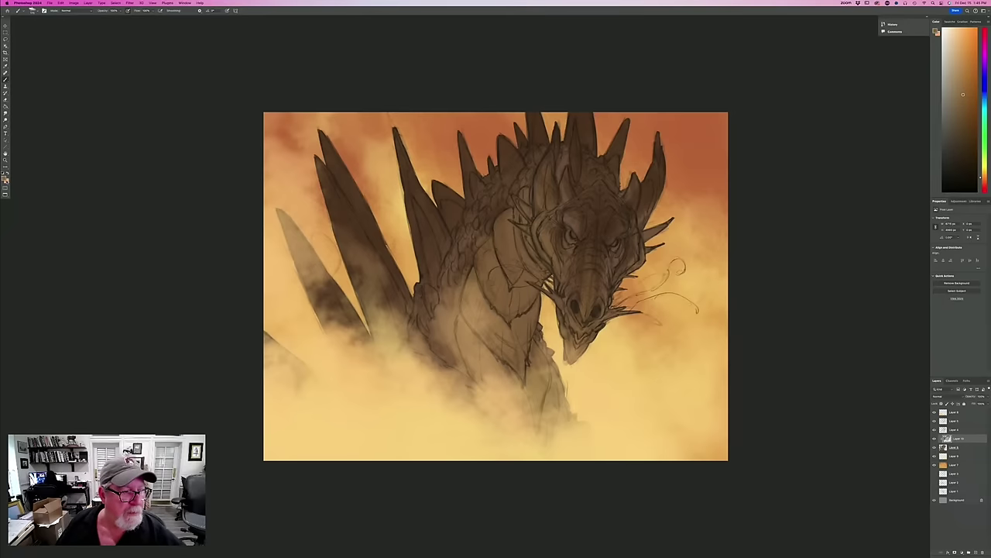
# Set the foreground colour to a deep saturated red and paint the back spikes, horns, cheek spines and mouth whiskers.
pyautogui.click(5, 178)
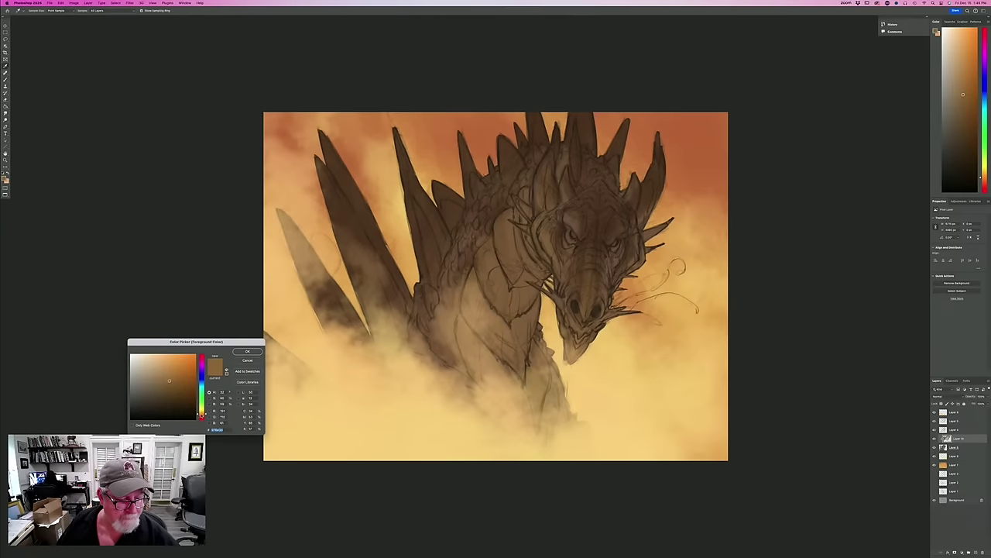
pyautogui.moveTo(201, 415); pyautogui.dragTo(202, 416)
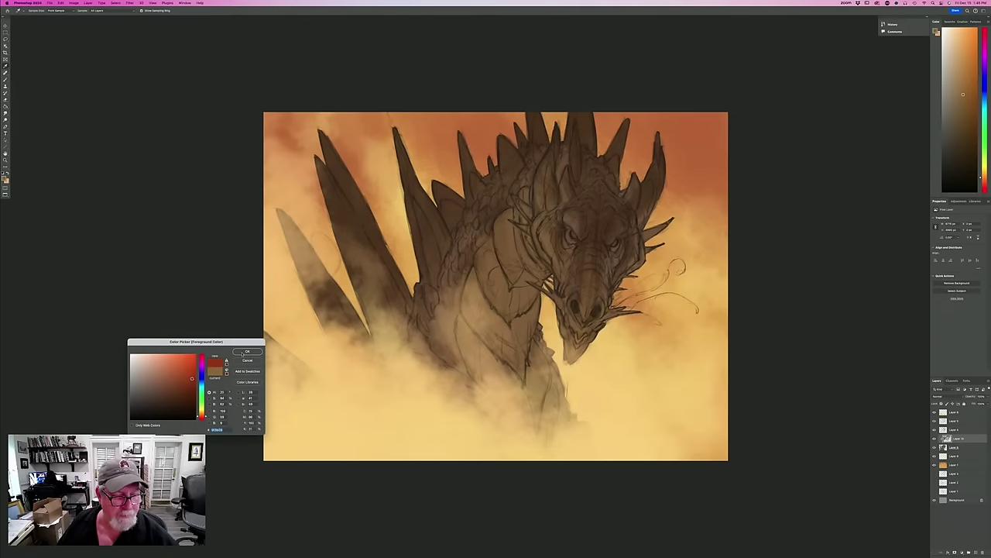
pyautogui.click(248, 351)
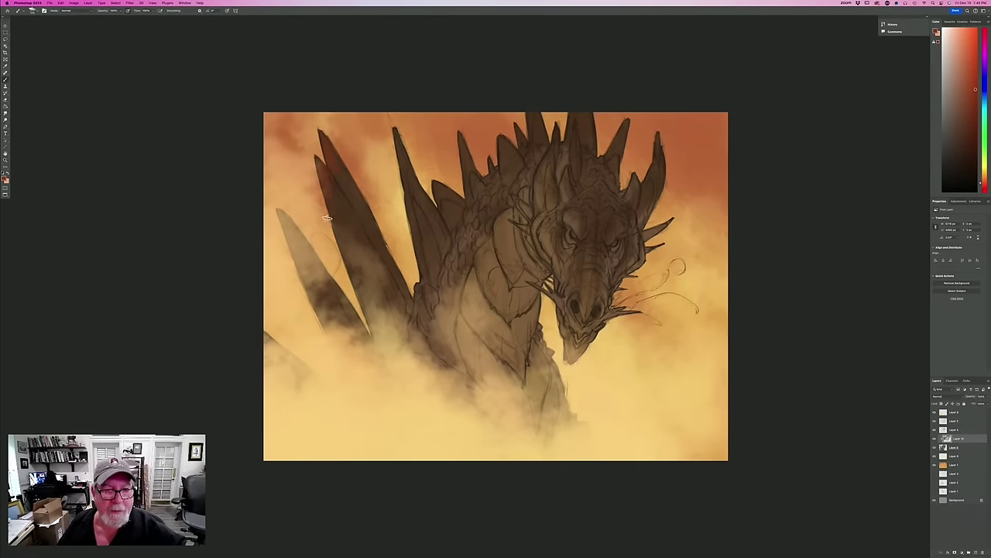
pyautogui.moveTo(327, 218); pyautogui.dragTo(347, 172)
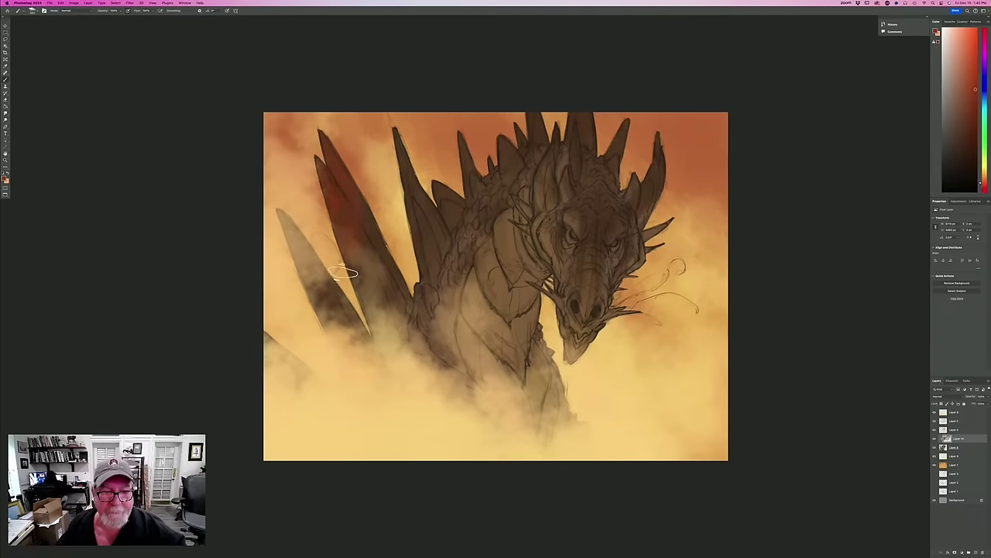
pyautogui.moveTo(343, 272)
pyautogui.mouseDown()
pyautogui.moveTo(395, 273)
pyautogui.moveTo(379, 353)
pyautogui.moveTo(325, 132)
pyautogui.moveTo(319, 138)
pyautogui.moveTo(396, 184)
pyautogui.moveTo(403, 144)
pyautogui.mouseUp()
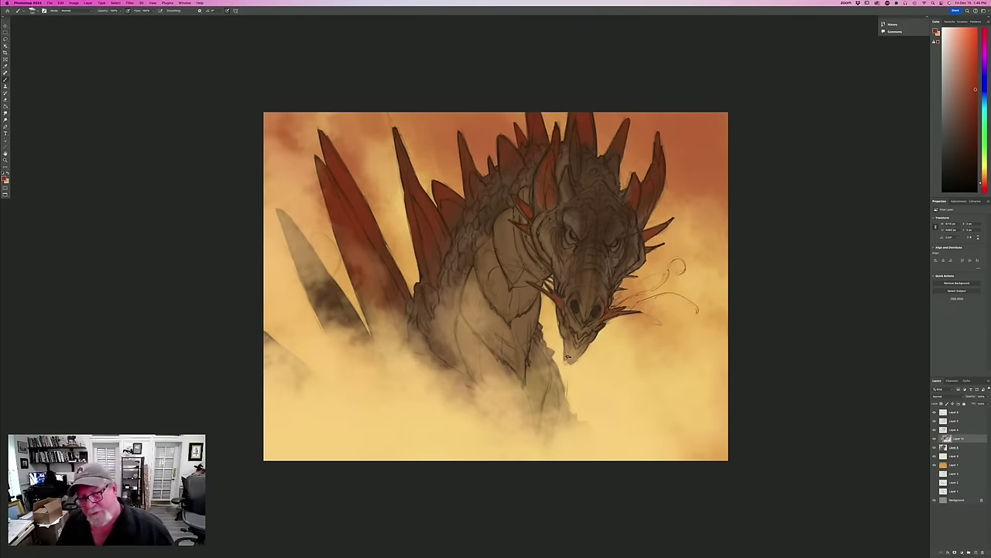
# Set the foreground colour to a burnt orange-brown and tint the snout, brow and cheek of the dragon's head.
pyautogui.click(4, 179)
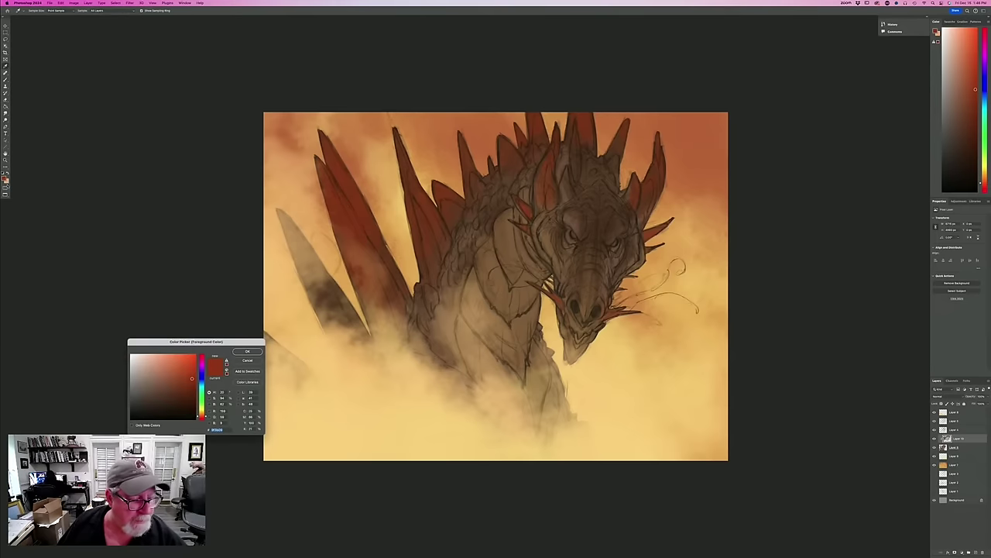
pyautogui.moveTo(201, 417); pyautogui.dragTo(202, 414)
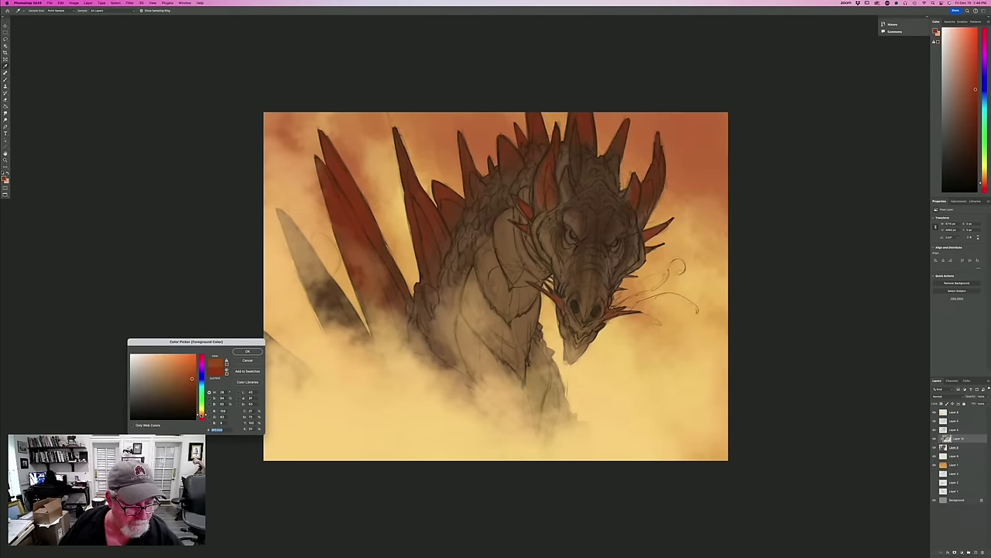
pyautogui.click(247, 351)
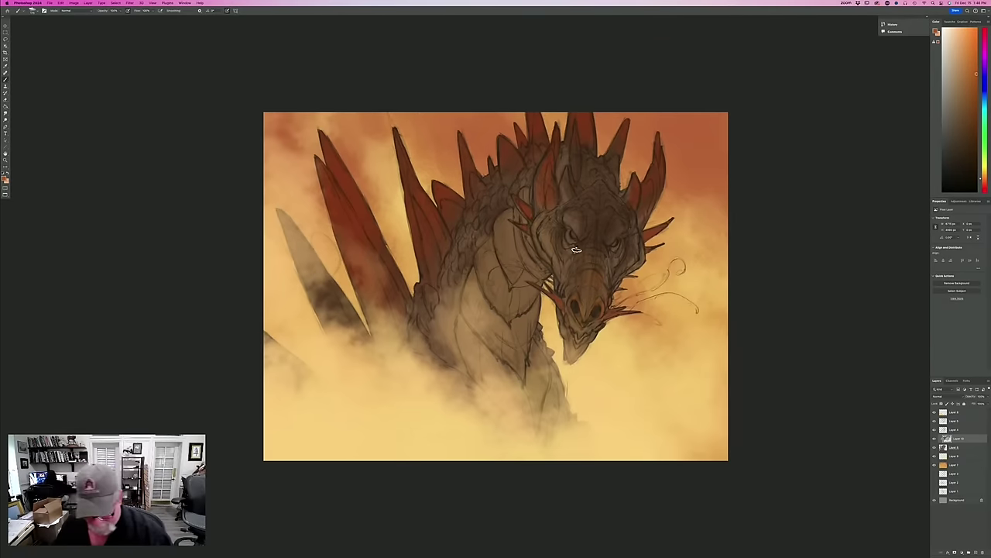
pyautogui.press('super+equal')
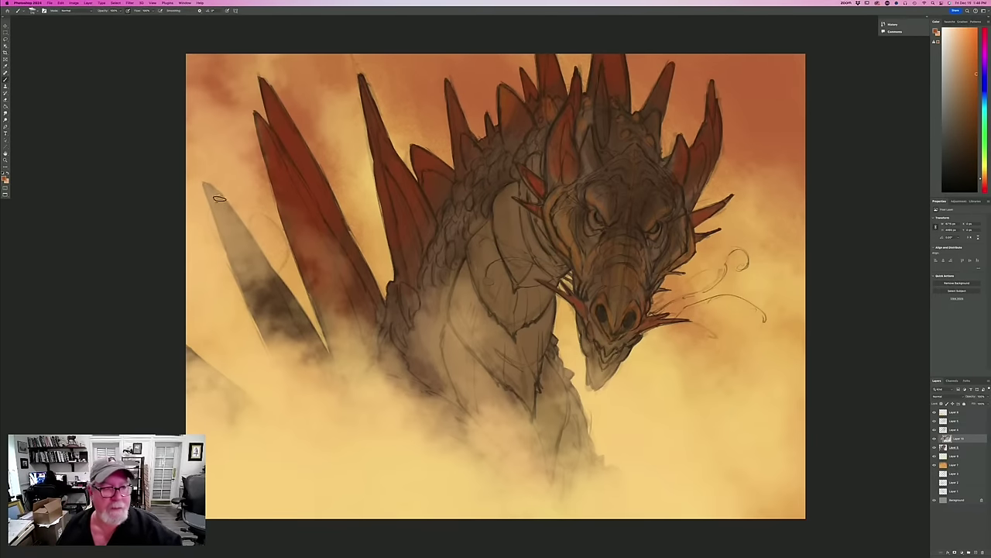
# Enlarge the brush and glaze burnt orange over the rearmost tall spikes, the central horn, the forehead and the neck scales.
pyautogui.press(']')
pyautogui.press(']')
pyautogui.press(']')
pyautogui.press(']')
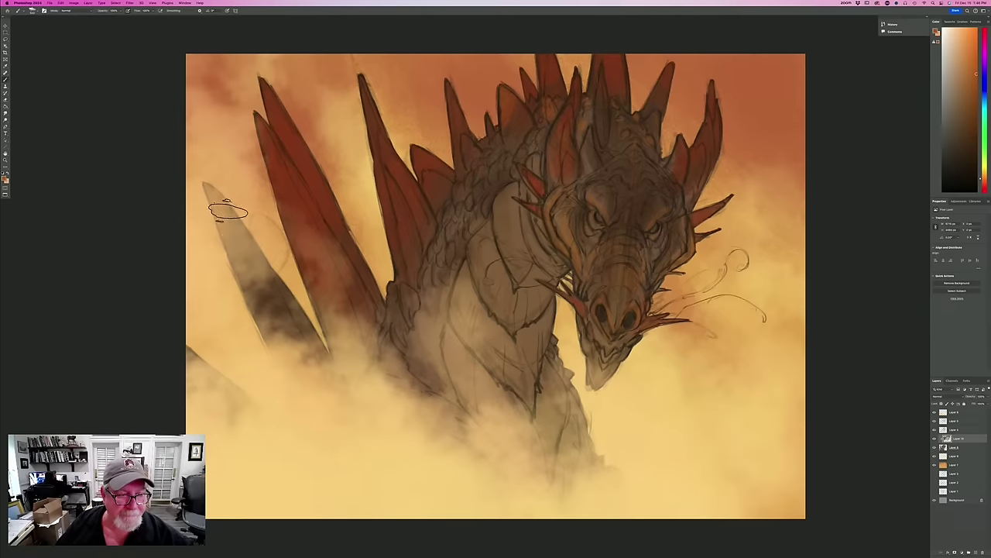
pyautogui.moveTo(232, 303)
pyautogui.mouseDown()
pyautogui.moveTo(255, 309)
pyautogui.moveTo(262, 338)
pyautogui.mouseUp()
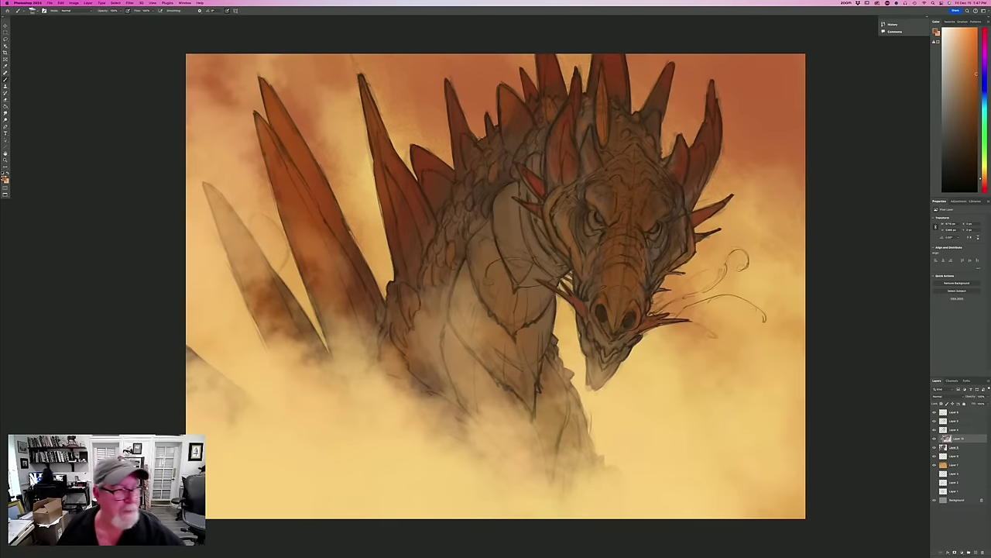
# Try a bright violet on both of the dragon's eyes.
pyautogui.click(4, 178)
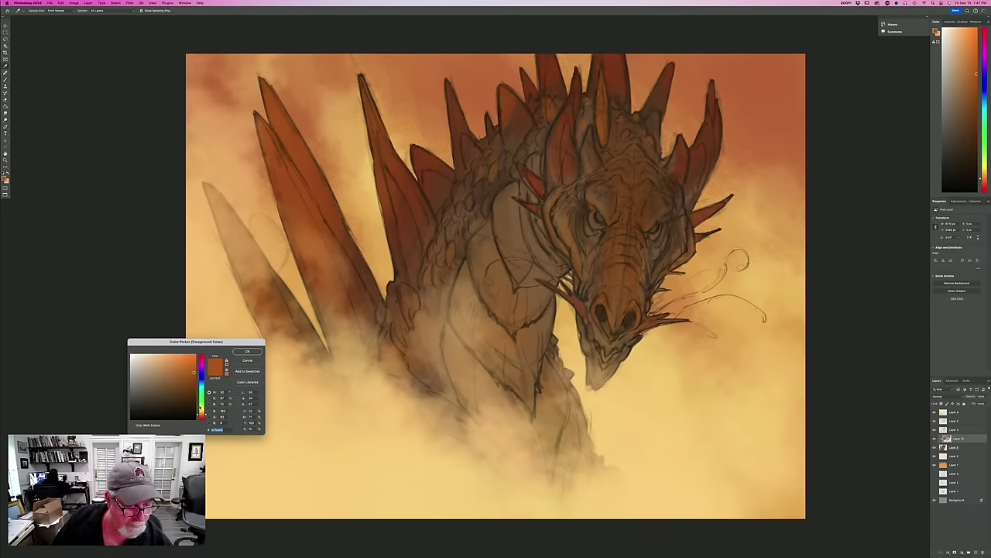
pyautogui.click(200, 373)
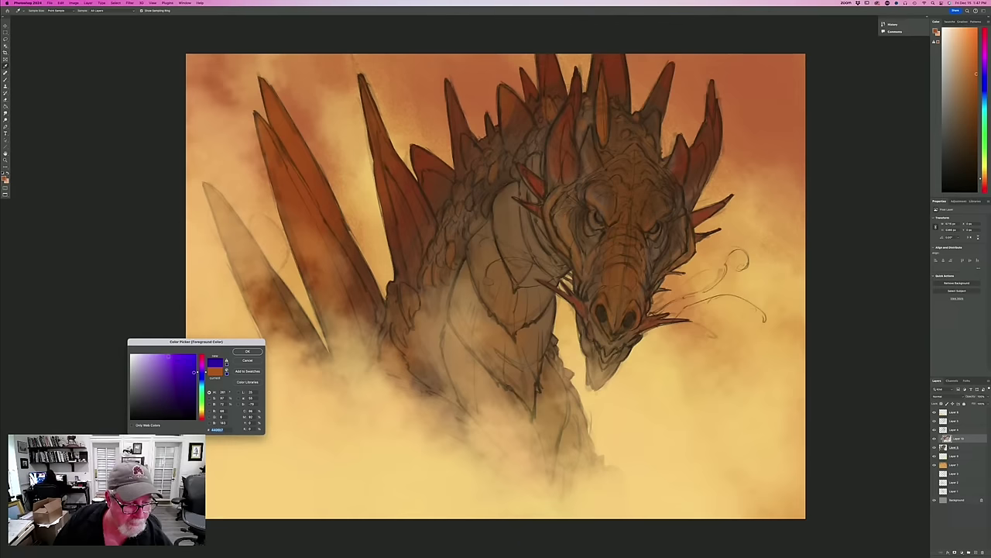
pyautogui.click(168, 356)
pyautogui.click(247, 351)
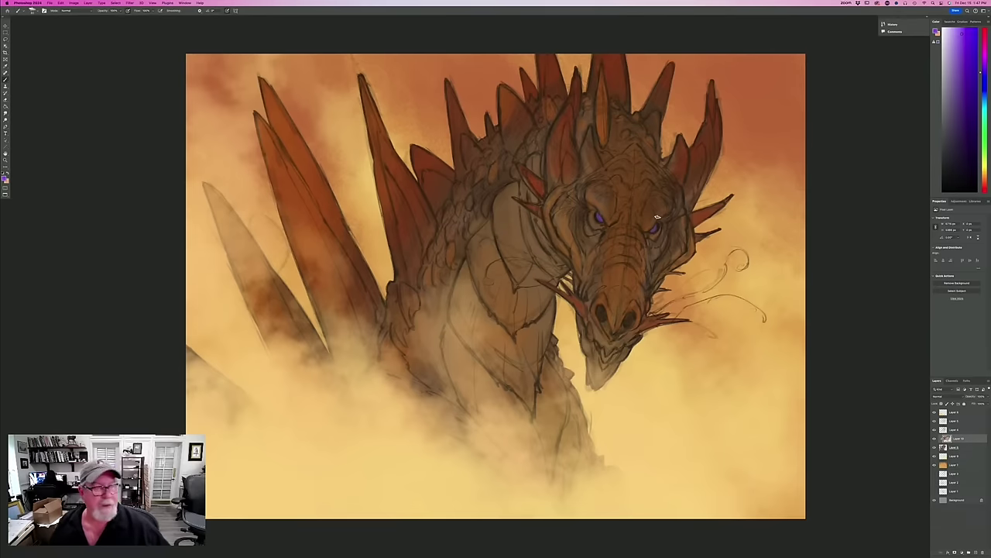
# Change the foreground colour's hue to bright blue and paint both of the dragon's eyes with it.
pyautogui.click(4, 177)
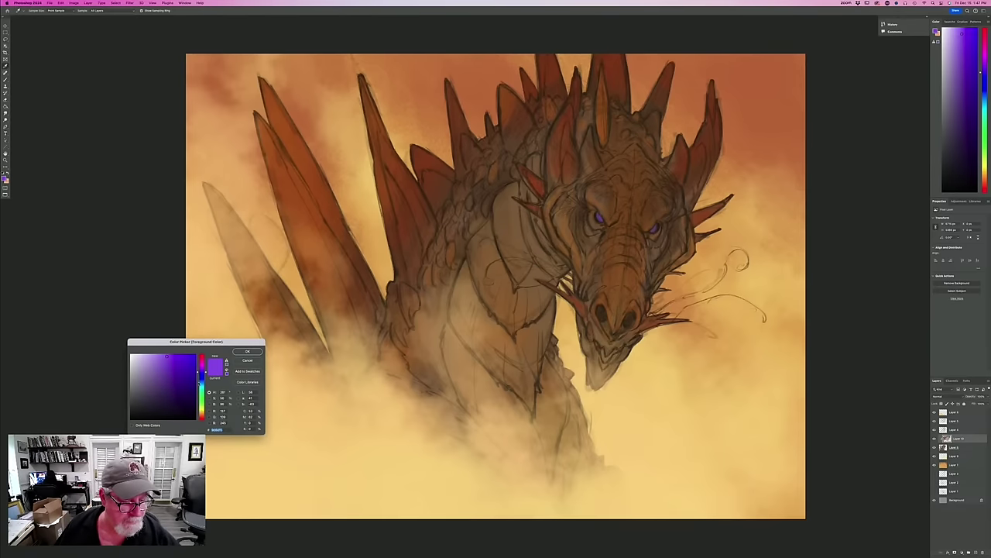
pyautogui.click(201, 380)
pyautogui.click(247, 351)
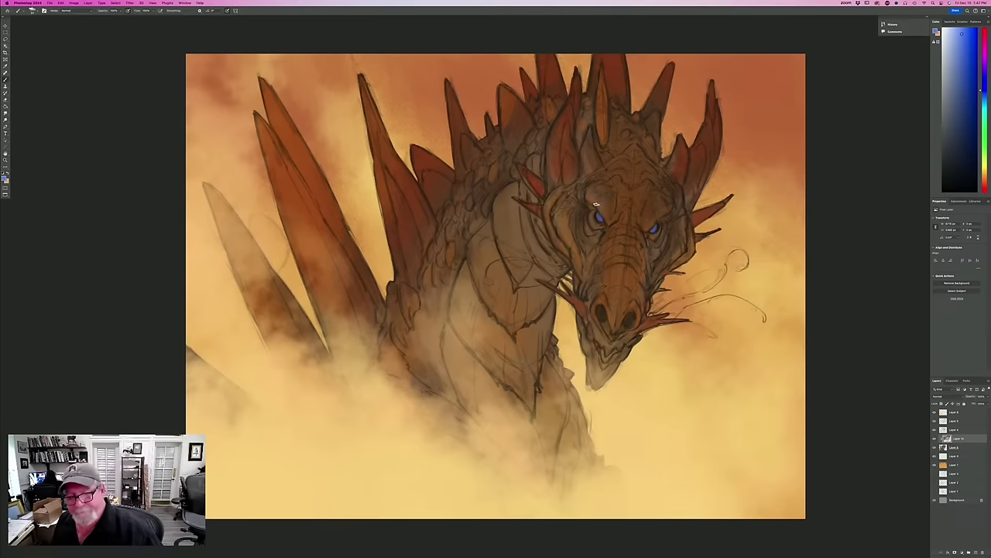
# Set the foreground colour to a pale peach and paint the teeth along both edges of the dragon's mouth.
pyautogui.click(3, 178)
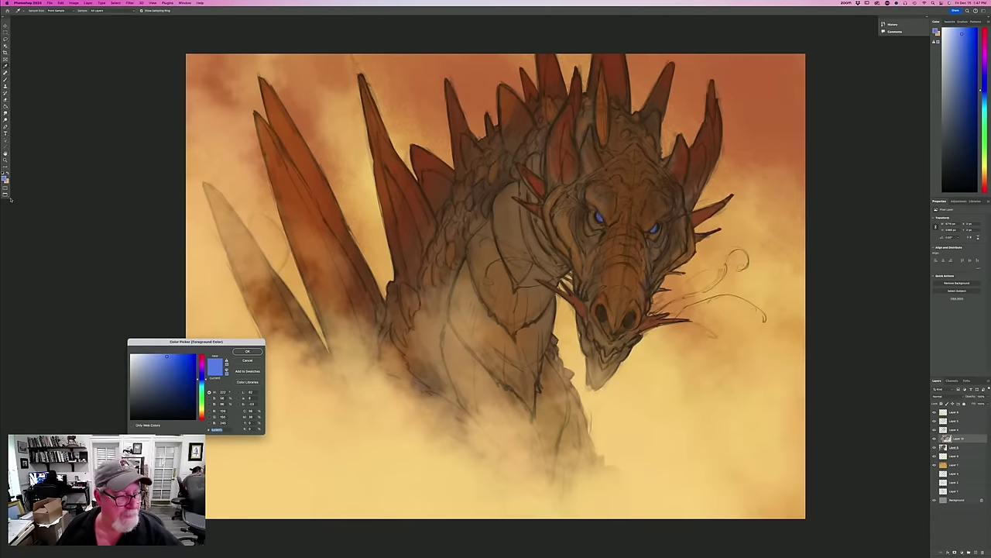
pyautogui.click(201, 415)
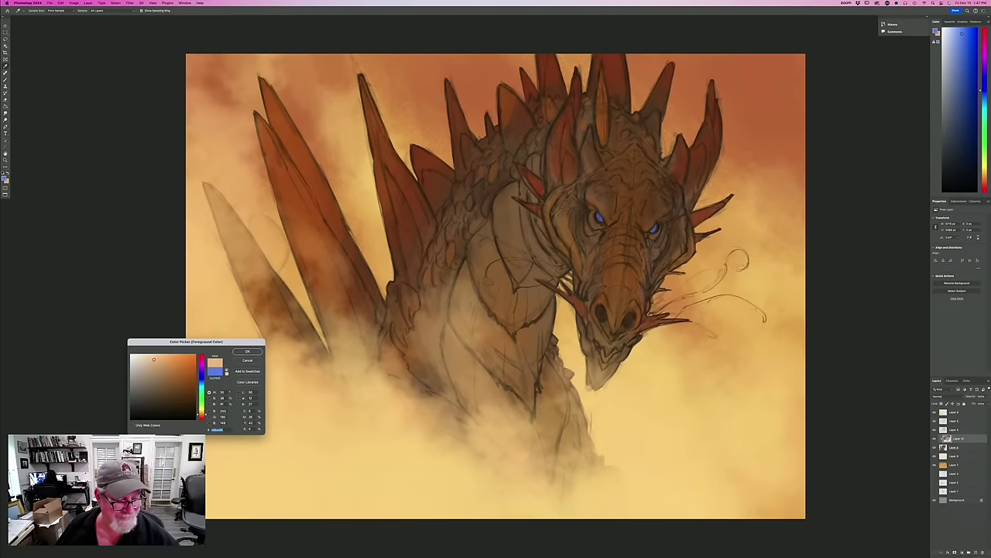
pyautogui.click(247, 351)
pyautogui.moveTo(591, 337)
pyautogui.mouseDown()
pyautogui.moveTo(617, 321)
pyautogui.moveTo(636, 338)
pyautogui.mouseUp()
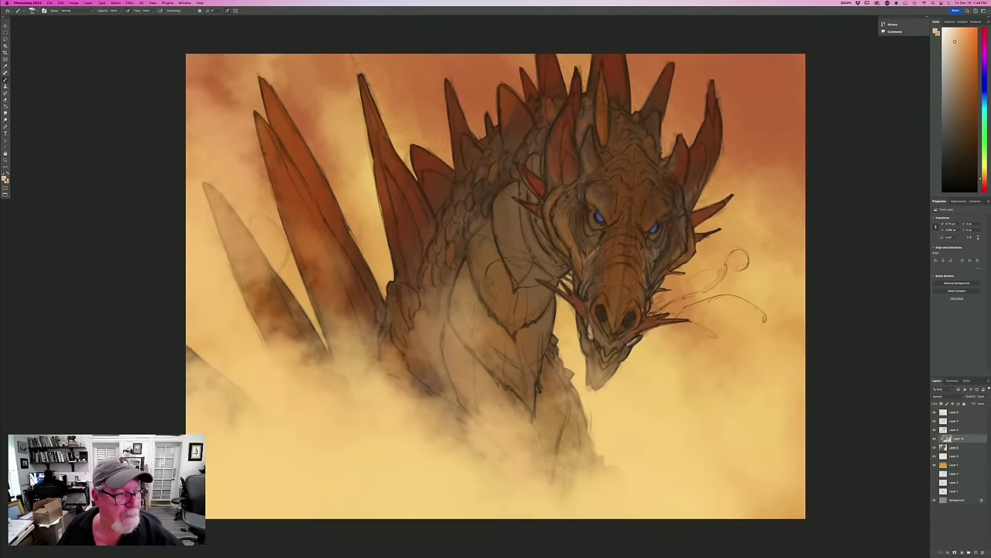
# Set the foreground colour to a light muted brown and lighten the brow ridges and raised forms of the dragon's head.
pyautogui.click(4, 179)
pyautogui.click(650, 224)
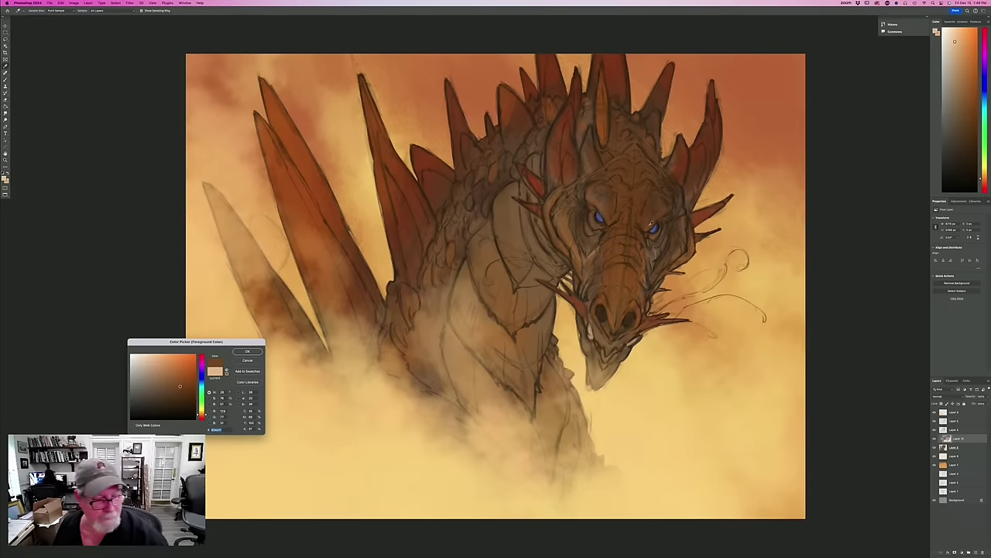
pyautogui.click(167, 374)
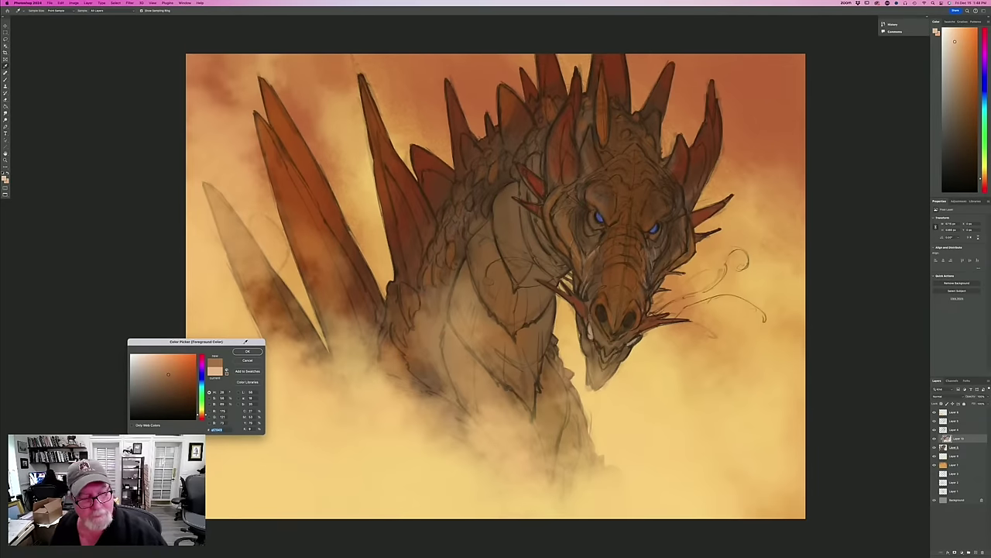
pyautogui.press('Return')
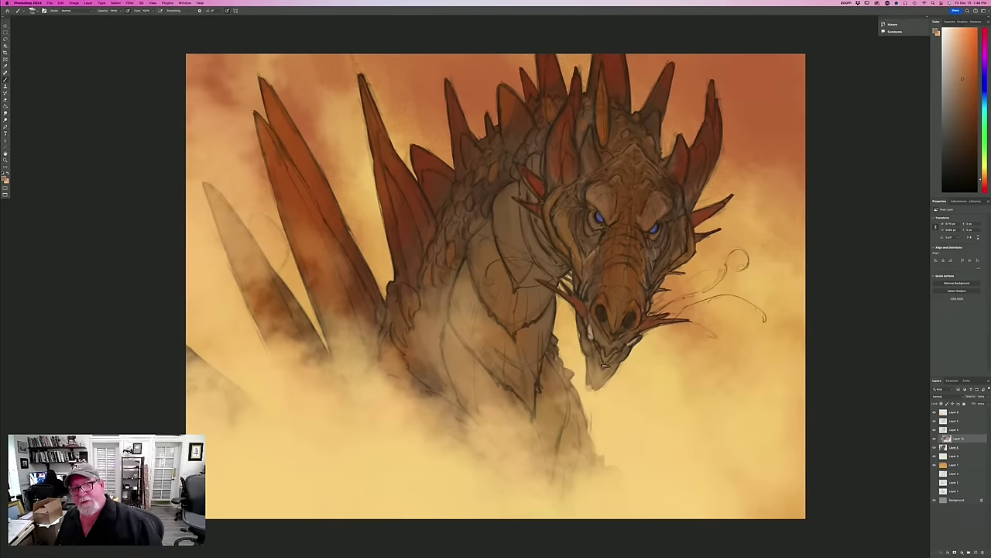
# Set the foreground colour to a more saturated orange and warm up the horns around the head and the back spikes.
pyautogui.click(5, 178)
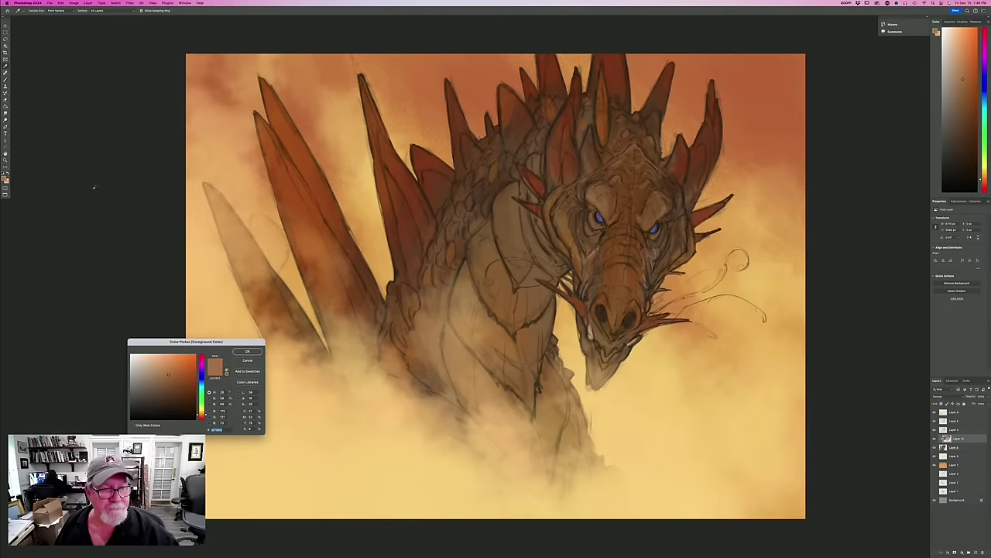
pyautogui.click(192, 375)
pyautogui.click(247, 351)
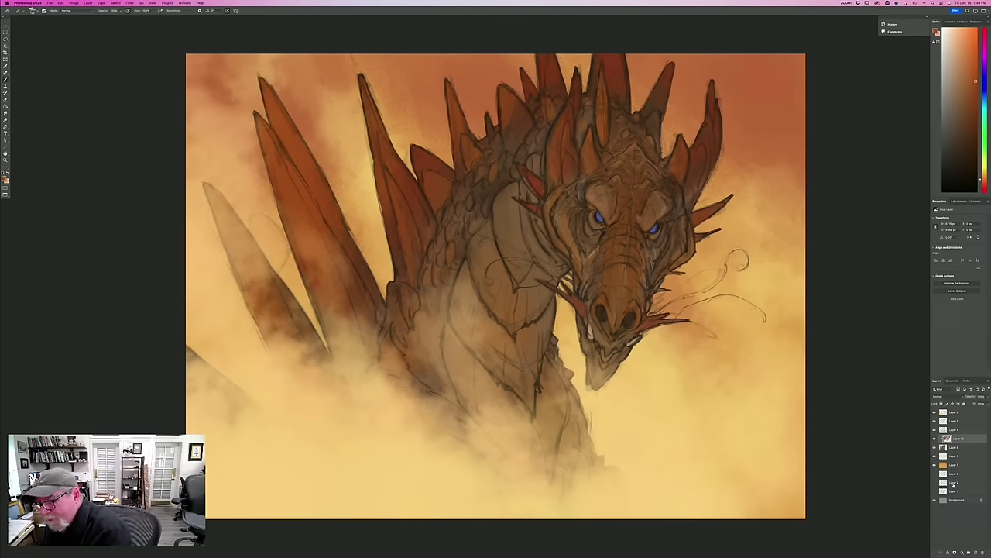
# Add a new clipped layer directly above the brown silhouette, beneath the existing colour layer.
pyautogui.click(962, 449)
pyautogui.click(974, 552)
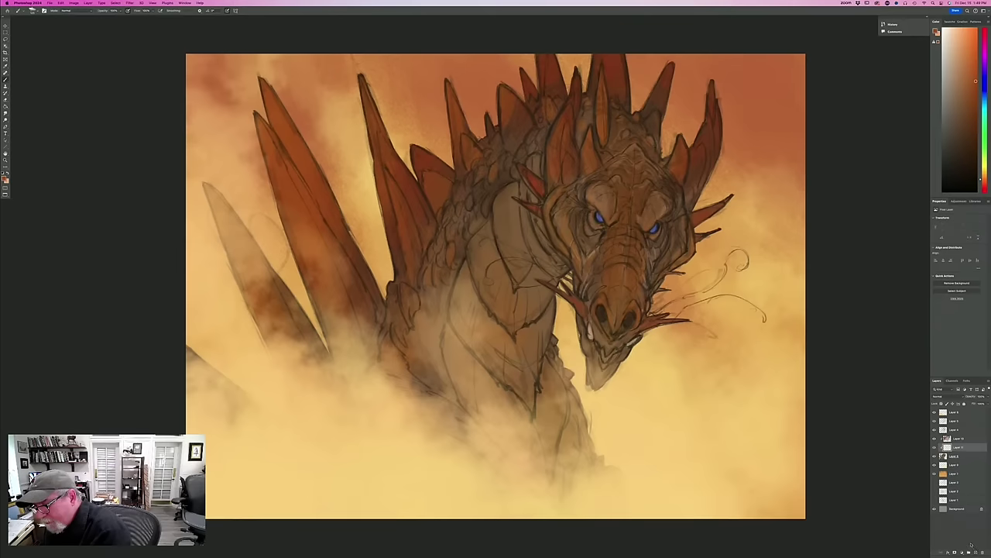
# Place the new clipped layer above the colour layer in Multiply mode and choose a muted greyish brown foreground colour.
pyautogui.click(947, 396)
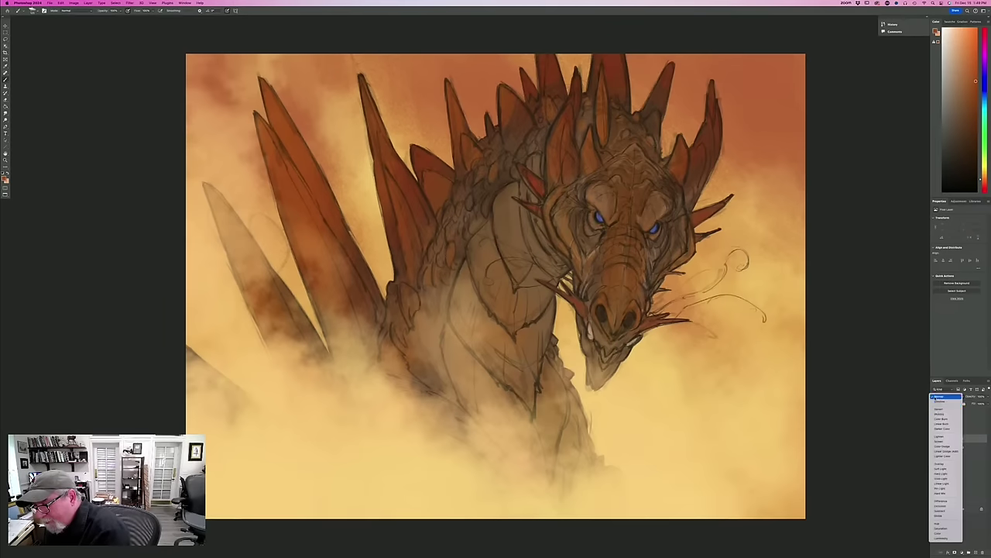
pyautogui.click(937, 414)
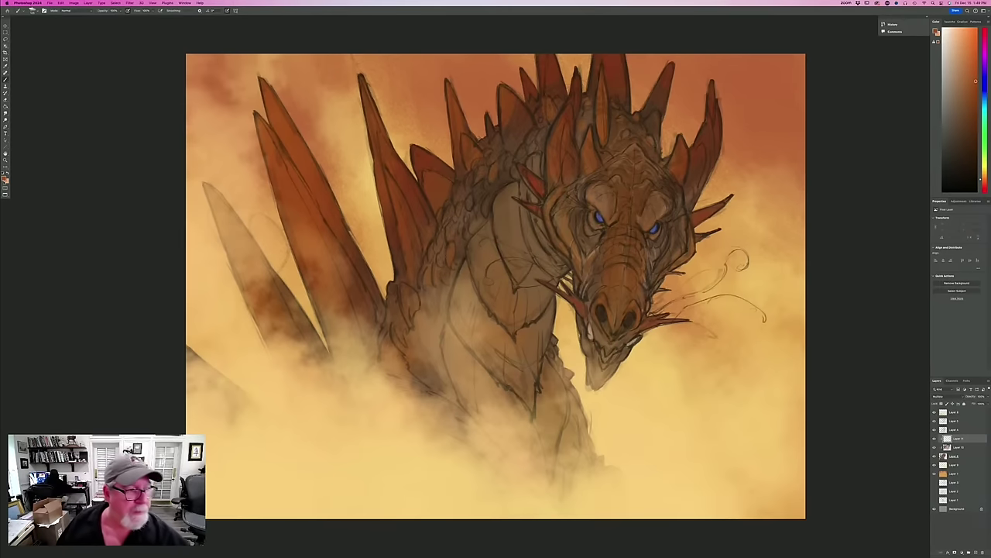
pyautogui.click(5, 178)
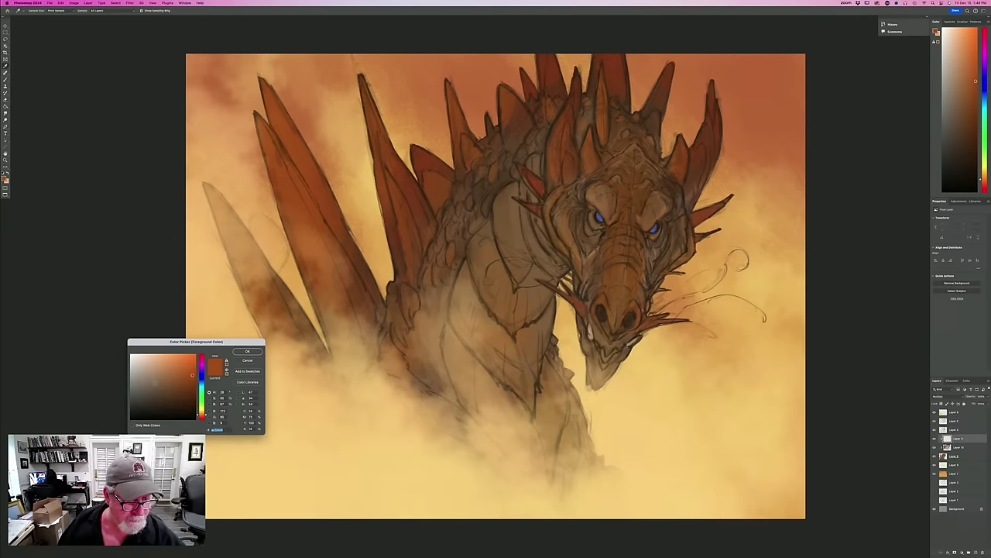
pyautogui.click(154, 381)
pyautogui.click(247, 351)
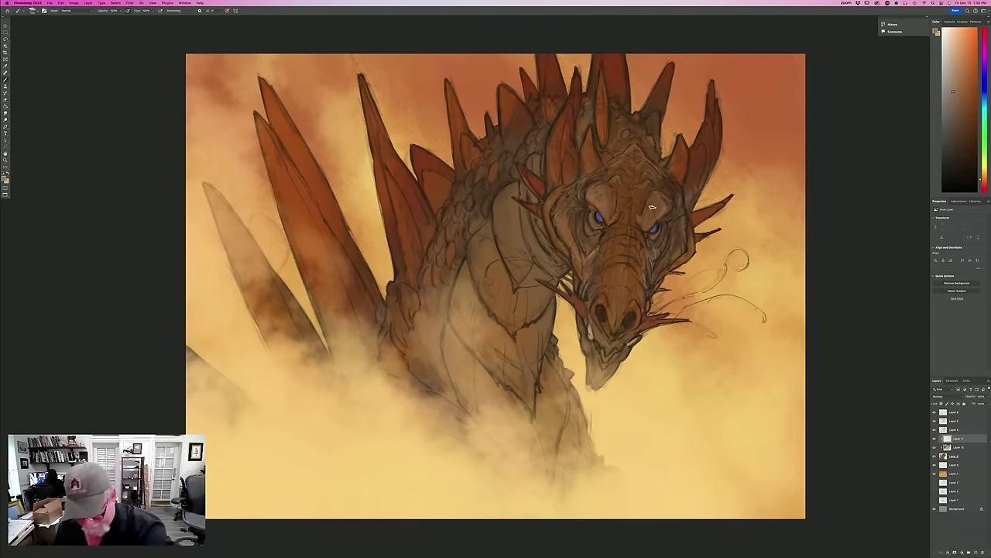
# Paint muted brown shadows over the forehead, crown and snout of the dragon's head on the Multiply layer.
pyautogui.moveTo(657, 199)
pyautogui.mouseDown()
pyautogui.moveTo(638, 213)
pyautogui.moveTo(646, 178)
pyautogui.moveTo(629, 187)
pyautogui.mouseUp()
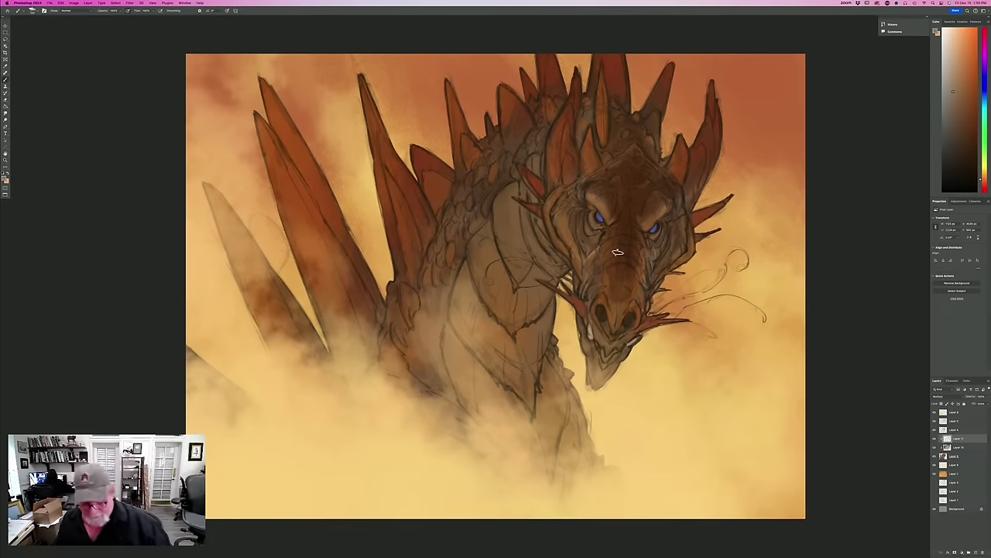
pyautogui.press('super+plus')
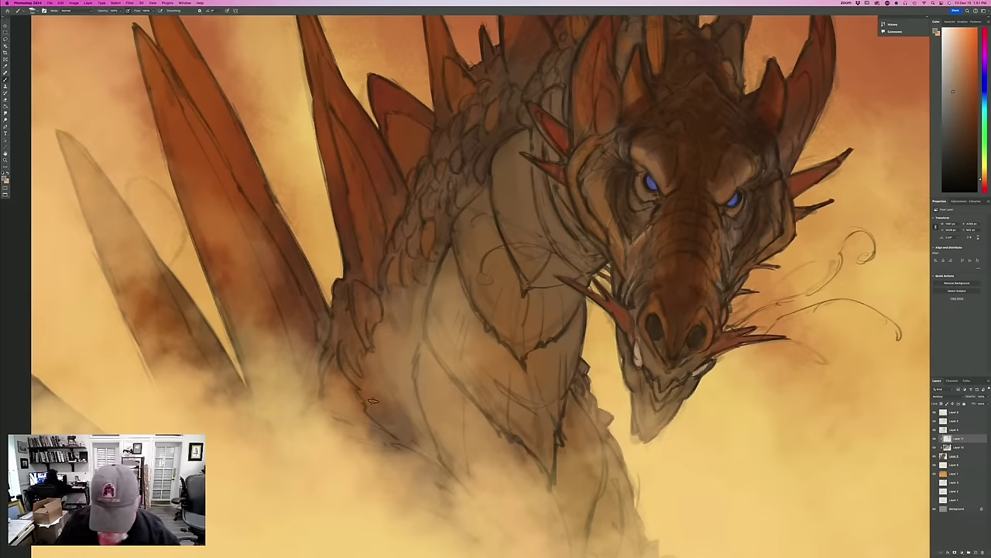
pyautogui.press('super+0')
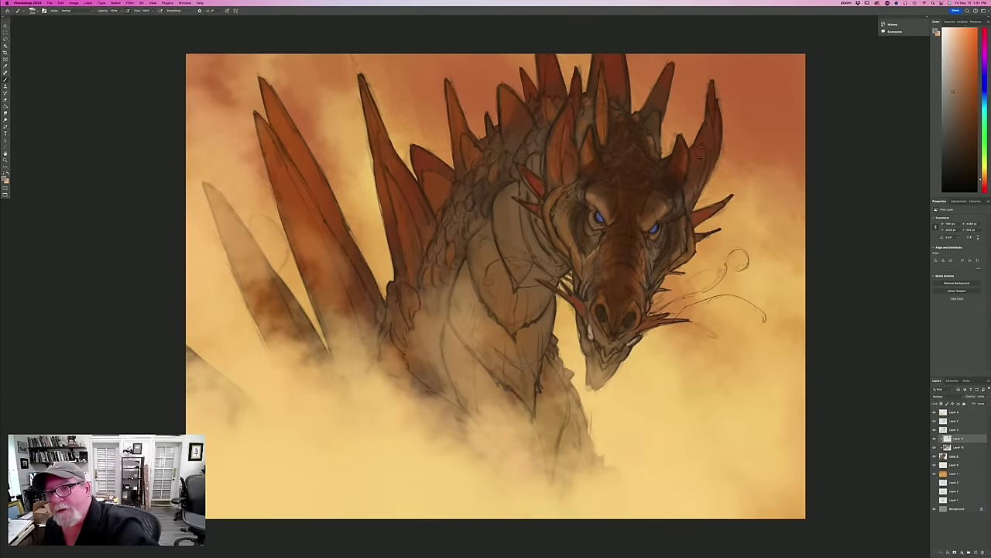
# Darken the horns, back spikes and scaly back with muted brown, continuing the shading down to the large spikes in the mist.
pyautogui.moveTo(711, 136)
pyautogui.mouseDown()
pyautogui.moveTo(707, 87)
pyautogui.moveTo(668, 68)
pyautogui.moveTo(615, 86)
pyautogui.moveTo(595, 72)
pyautogui.moveTo(595, 112)
pyautogui.moveTo(551, 50)
pyautogui.moveTo(540, 51)
pyautogui.moveTo(561, 91)
pyautogui.moveTo(514, 95)
pyautogui.moveTo(512, 62)
pyautogui.moveTo(527, 89)
pyautogui.moveTo(489, 160)
pyautogui.moveTo(450, 94)
pyautogui.moveTo(447, 124)
pyautogui.moveTo(463, 133)
pyautogui.mouseUp()
pyautogui.moveTo(418, 159)
pyautogui.mouseDown()
pyautogui.moveTo(436, 153)
pyautogui.moveTo(431, 192)
pyautogui.mouseUp()
pyautogui.moveTo(361, 75)
pyautogui.mouseDown()
pyautogui.moveTo(357, 115)
pyautogui.moveTo(375, 94)
pyautogui.moveTo(379, 103)
pyautogui.moveTo(371, 213)
pyautogui.moveTo(395, 220)
pyautogui.moveTo(389, 268)
pyautogui.moveTo(484, 156)
pyautogui.moveTo(448, 209)
pyautogui.moveTo(491, 168)
pyautogui.mouseUp()
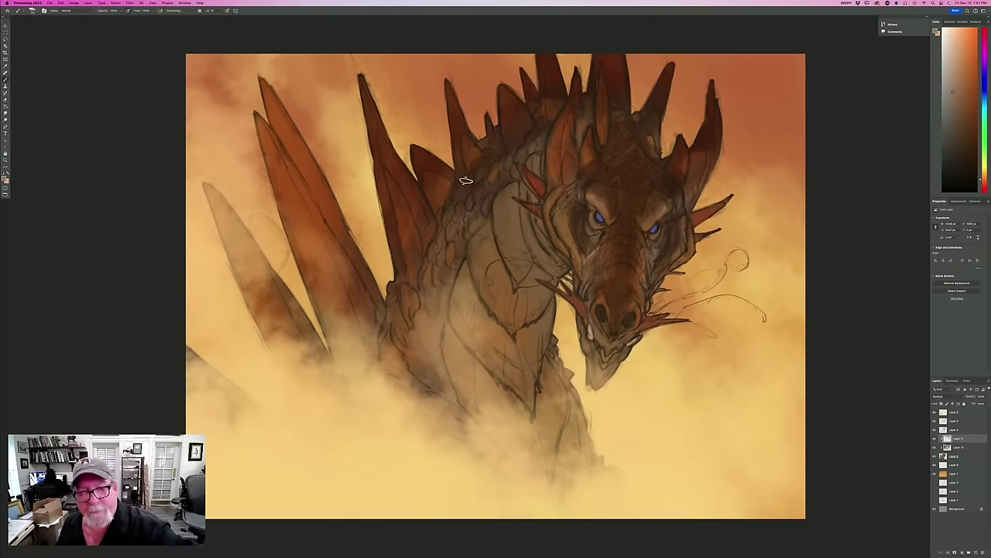
pyautogui.moveTo(464, 182)
pyautogui.mouseDown()
pyautogui.moveTo(447, 208)
pyautogui.moveTo(449, 185)
pyautogui.moveTo(436, 204)
pyautogui.moveTo(415, 236)
pyautogui.moveTo(423, 243)
pyautogui.moveTo(436, 237)
pyautogui.moveTo(426, 201)
pyautogui.moveTo(405, 229)
pyautogui.moveTo(420, 186)
pyautogui.mouseUp()
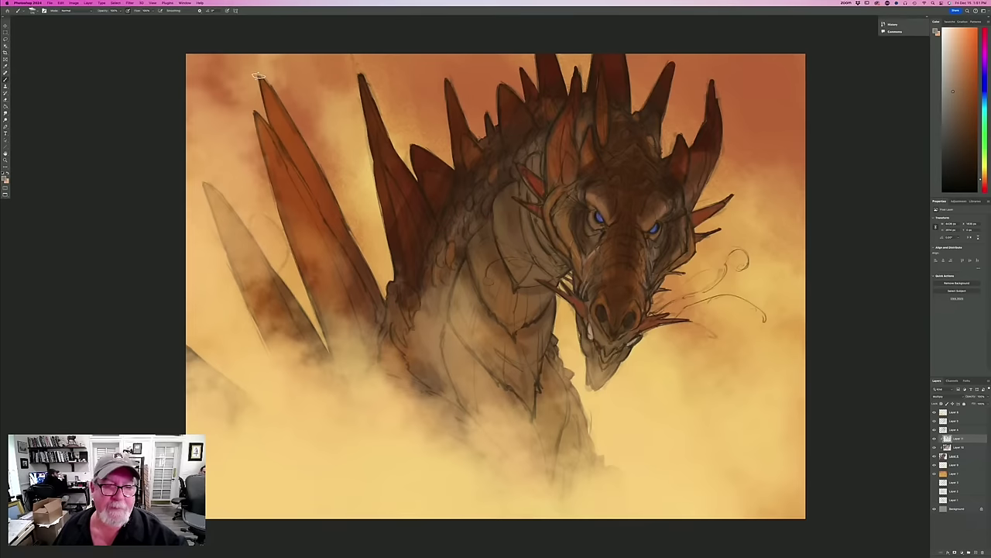
pyautogui.moveTo(336, 292)
pyautogui.mouseDown()
pyautogui.moveTo(348, 278)
pyautogui.moveTo(338, 343)
pyautogui.moveTo(378, 283)
pyautogui.moveTo(368, 355)
pyautogui.moveTo(388, 333)
pyautogui.moveTo(399, 376)
pyautogui.moveTo(422, 395)
pyautogui.mouseUp()
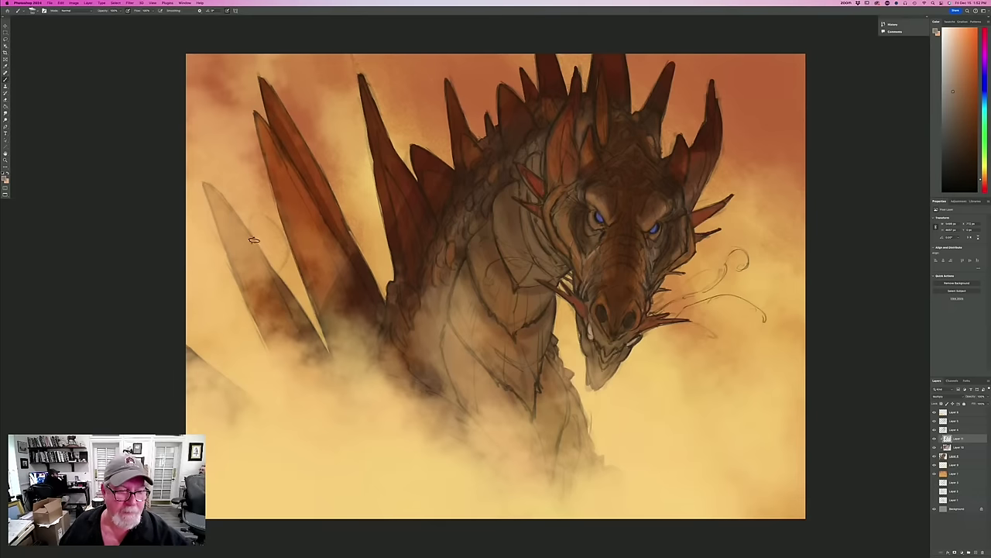
pyautogui.moveTo(227, 188)
pyautogui.mouseDown()
pyautogui.moveTo(228, 276)
pyautogui.moveTo(245, 224)
pyautogui.moveTo(248, 320)
pyautogui.moveTo(272, 268)
pyautogui.moveTo(277, 278)
pyautogui.moveTo(276, 333)
pyautogui.mouseUp()
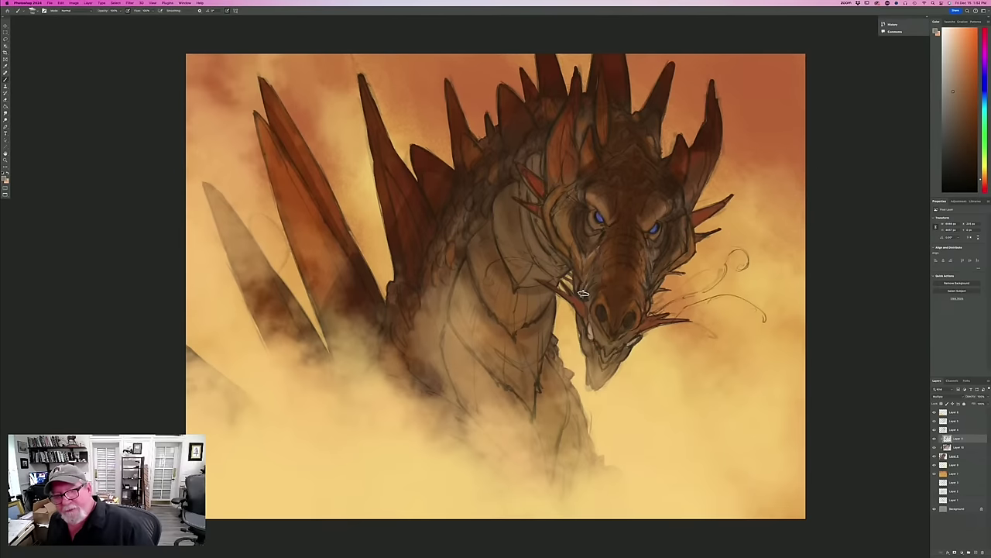
# Add another clipped layer and place it directly above the Multiply shading layer.
pyautogui.click(958, 448)
pyautogui.click(974, 551)
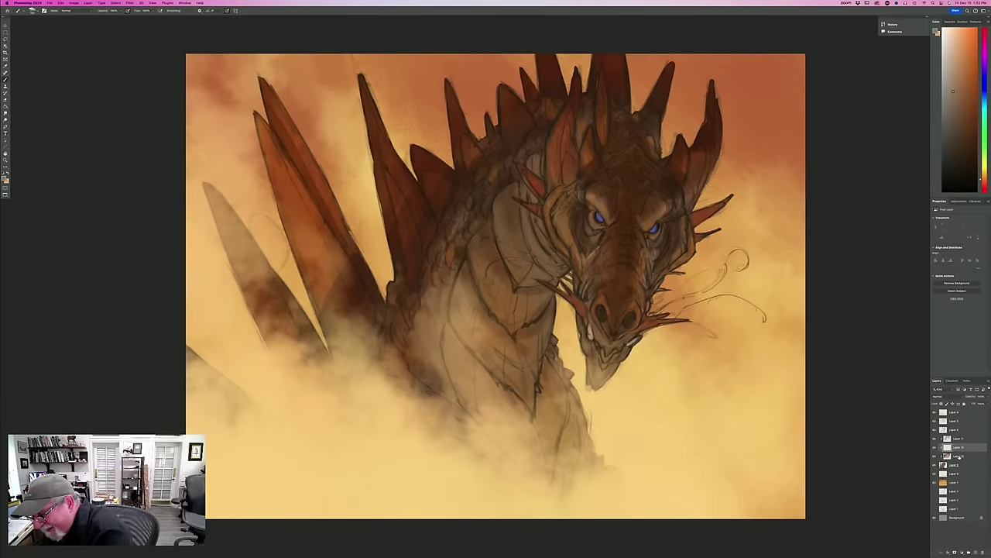
pyautogui.moveTo(960, 448); pyautogui.dragTo(958, 437)
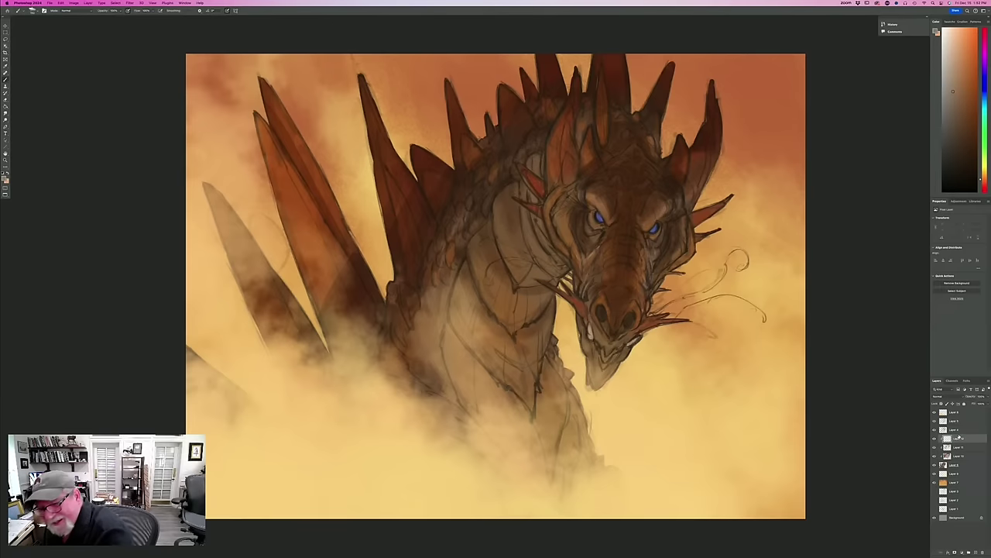
# Set the new clipped layer to Overlay and paint light under the dragon's jaw with pale yellow sampled from the mist.
pyautogui.click(4, 178)
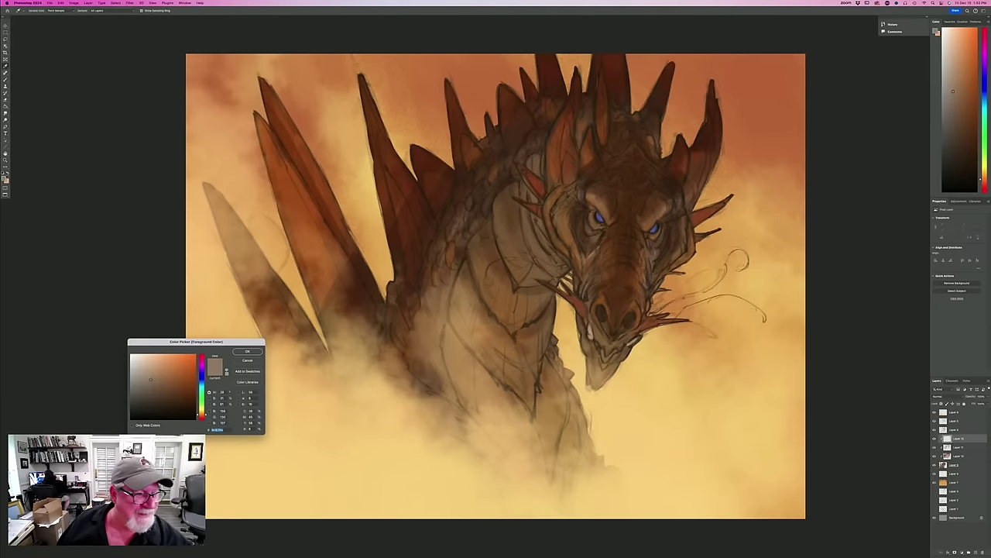
pyautogui.click(324, 450)
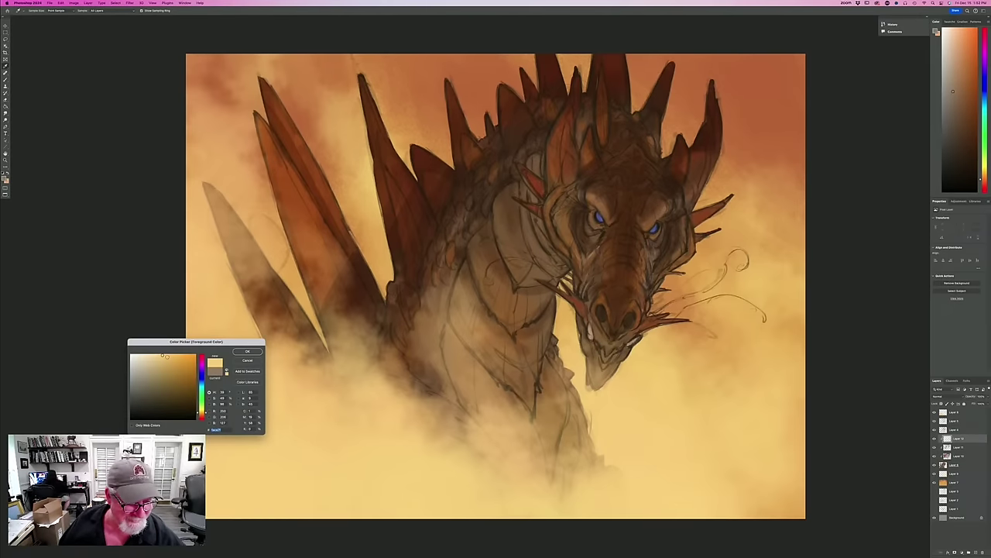
pyautogui.click(247, 351)
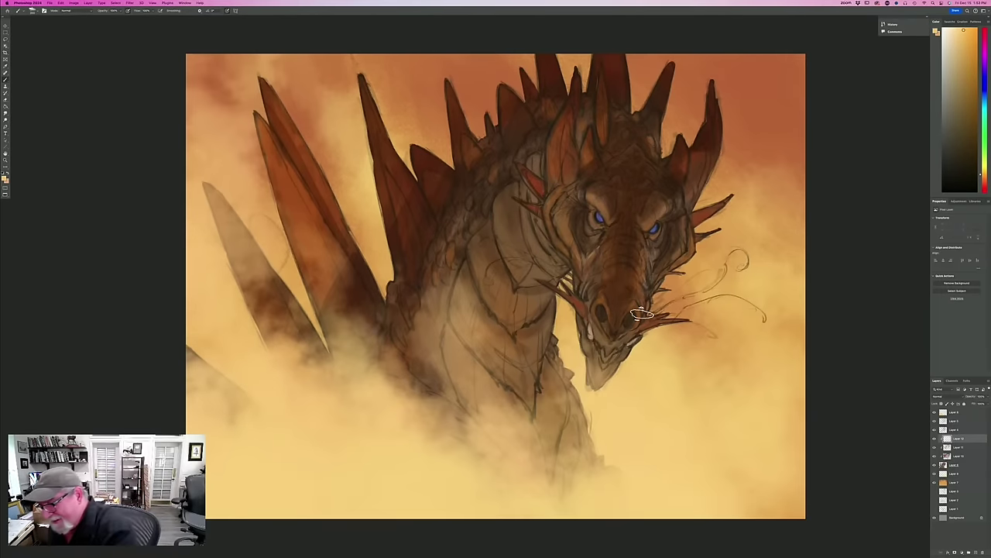
pyautogui.click(938, 396)
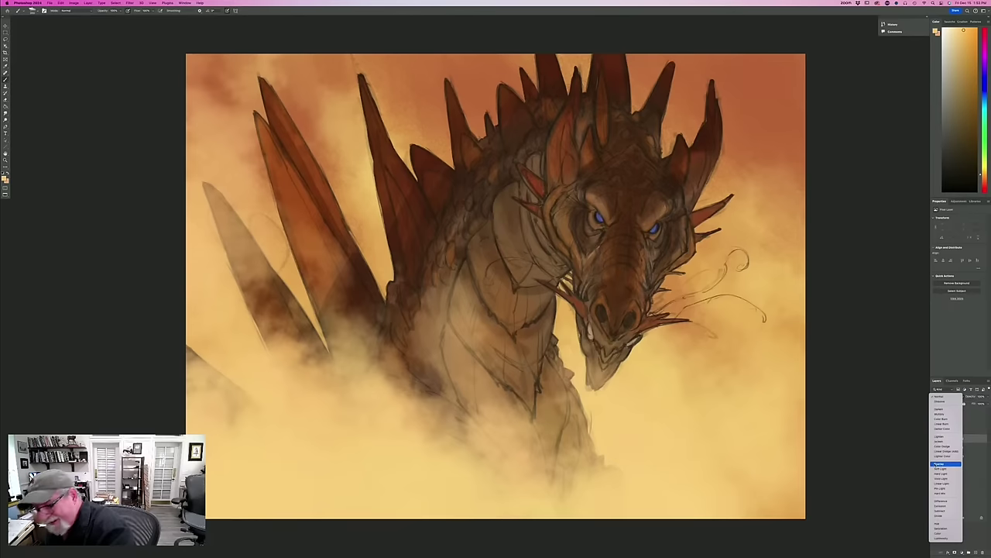
pyautogui.click(935, 465)
pyautogui.moveTo(555, 265); pyautogui.dragTo(539, 235)
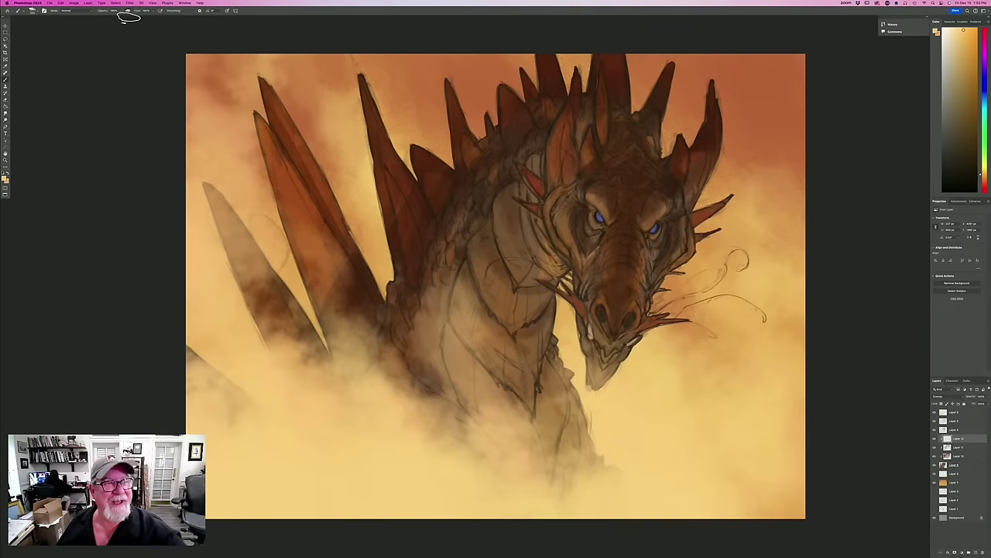
# Paint warm orange-red glow on the overlay layer across the dragon's throat plates, tall back spines and neck scales.
pyautogui.moveTo(499, 265)
pyautogui.mouseDown()
pyautogui.moveTo(552, 259)
pyautogui.moveTo(543, 278)
pyautogui.moveTo(536, 252)
pyautogui.moveTo(515, 263)
pyautogui.moveTo(507, 240)
pyautogui.moveTo(539, 254)
pyautogui.moveTo(539, 298)
pyautogui.moveTo(506, 299)
pyautogui.moveTo(522, 327)
pyautogui.moveTo(509, 294)
pyautogui.moveTo(480, 280)
pyautogui.moveTo(501, 316)
pyautogui.moveTo(532, 303)
pyautogui.moveTo(523, 392)
pyautogui.moveTo(500, 326)
pyautogui.moveTo(480, 335)
pyautogui.moveTo(440, 317)
pyautogui.moveTo(569, 412)
pyautogui.mouseUp()
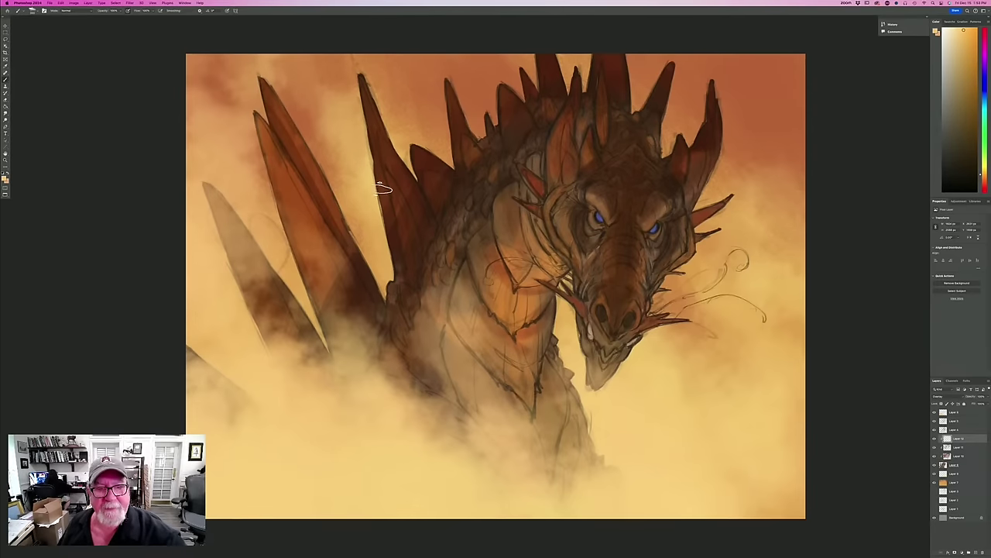
pyautogui.moveTo(389, 191)
pyautogui.mouseDown()
pyautogui.moveTo(392, 183)
pyautogui.moveTo(387, 218)
pyautogui.moveTo(405, 170)
pyautogui.moveTo(401, 147)
pyautogui.moveTo(378, 175)
pyautogui.moveTo(371, 99)
pyautogui.mouseUp()
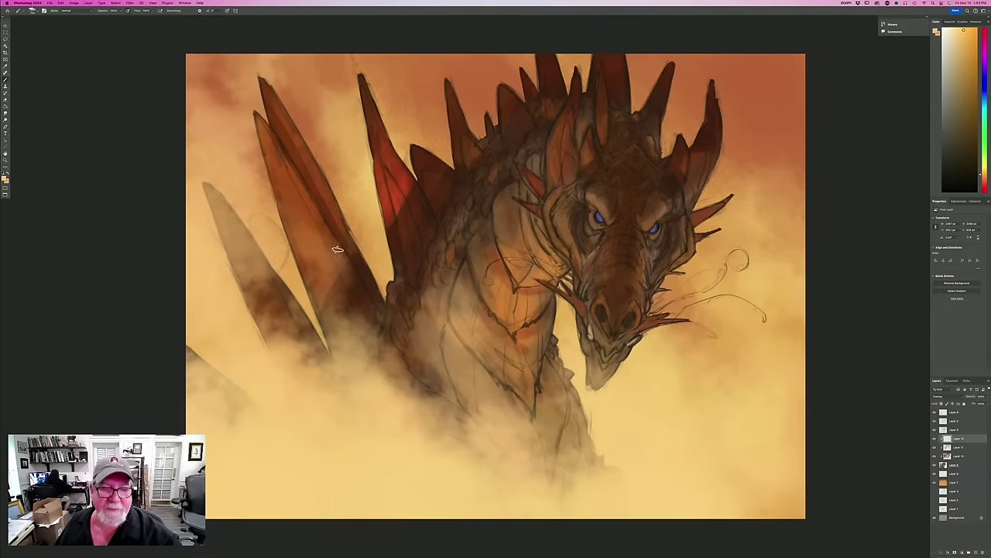
pyautogui.moveTo(338, 249)
pyautogui.mouseDown()
pyautogui.moveTo(316, 305)
pyautogui.moveTo(349, 250)
pyautogui.moveTo(321, 290)
pyautogui.moveTo(323, 226)
pyautogui.moveTo(302, 276)
pyautogui.moveTo(290, 214)
pyautogui.moveTo(339, 216)
pyautogui.moveTo(319, 261)
pyautogui.moveTo(293, 208)
pyautogui.moveTo(307, 157)
pyautogui.moveTo(295, 160)
pyautogui.moveTo(286, 140)
pyautogui.moveTo(283, 155)
pyautogui.moveTo(319, 217)
pyautogui.moveTo(311, 281)
pyautogui.moveTo(347, 243)
pyautogui.moveTo(332, 250)
pyautogui.moveTo(294, 208)
pyautogui.moveTo(352, 247)
pyautogui.moveTo(314, 320)
pyautogui.moveTo(342, 246)
pyautogui.moveTo(315, 290)
pyautogui.mouseUp()
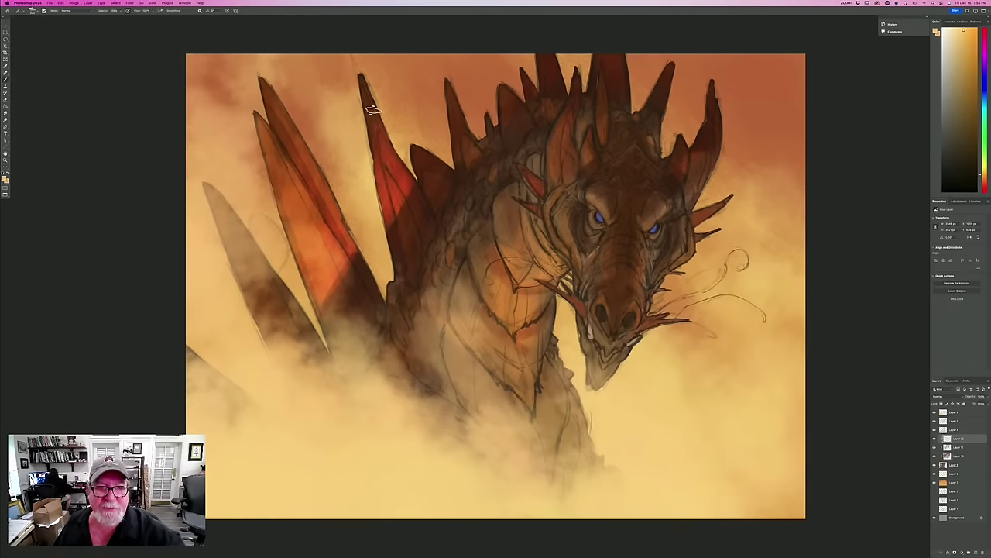
pyautogui.moveTo(373, 109); pyautogui.dragTo(358, 81)
pyautogui.moveTo(292, 307)
pyautogui.mouseDown()
pyautogui.moveTo(278, 377)
pyautogui.moveTo(280, 273)
pyautogui.moveTo(256, 333)
pyautogui.moveTo(239, 223)
pyautogui.mouseUp()
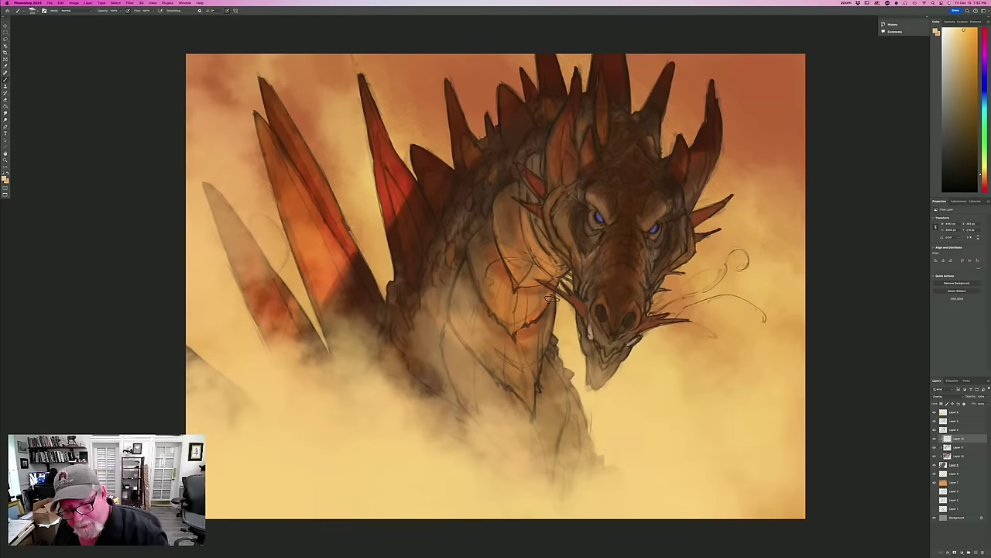
pyautogui.moveTo(536, 354)
pyautogui.mouseDown()
pyautogui.moveTo(531, 394)
pyautogui.moveTo(514, 345)
pyautogui.moveTo(529, 403)
pyautogui.moveTo(509, 354)
pyautogui.moveTo(511, 379)
pyautogui.moveTo(477, 349)
pyautogui.moveTo(502, 317)
pyautogui.mouseUp()
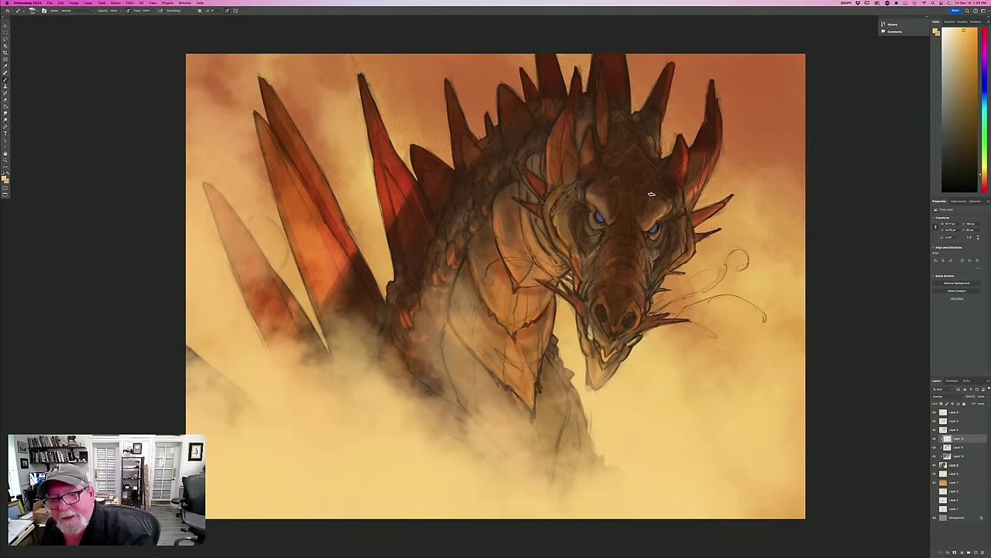
# Paint warm overlay highlights on the dragon's brows, ears and cheek spikes, and check the whole picture.
pyautogui.press('super+plus')
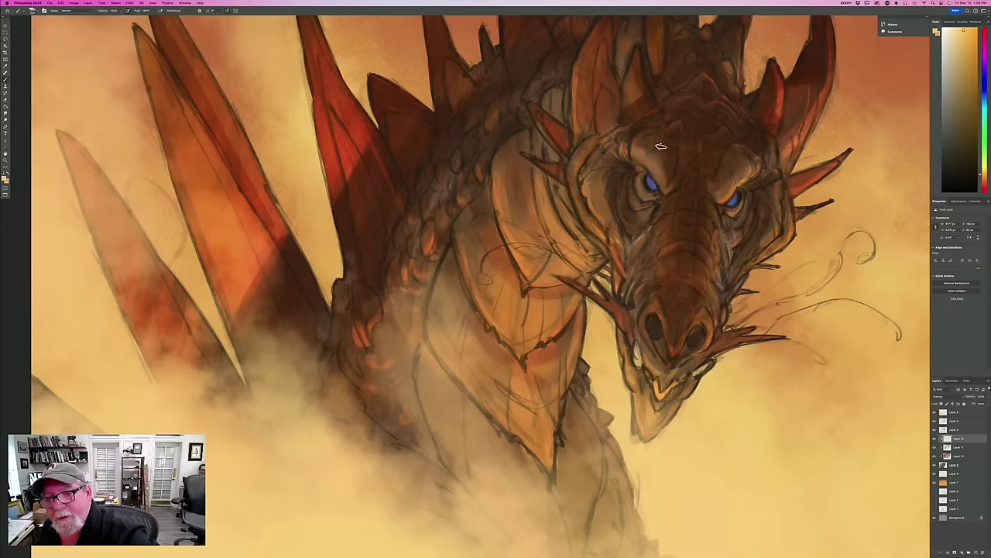
pyautogui.moveTo(654, 175)
pyautogui.mouseDown()
pyautogui.moveTo(664, 187)
pyautogui.moveTo(635, 145)
pyautogui.mouseUp()
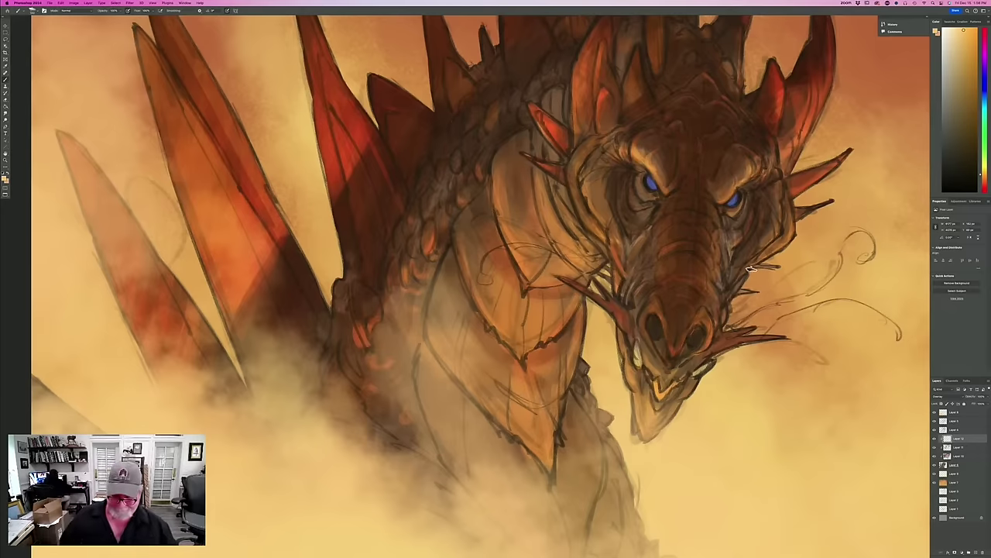
pyautogui.press('super+minus')
pyautogui.press('super+minus')
pyautogui.press('super+minus')
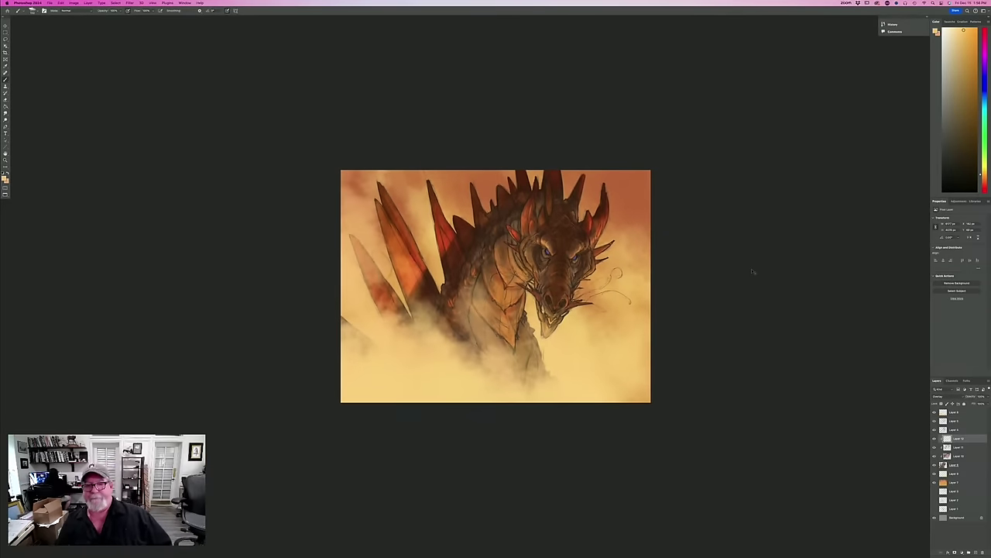
pyautogui.press('super+plus')
pyautogui.press('super+plus')
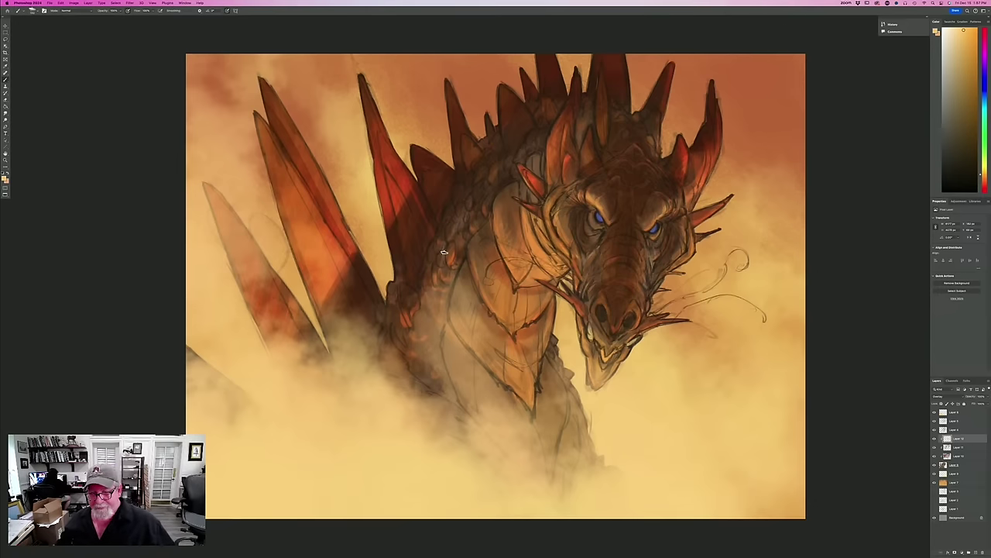
# Set the foreground colour to a paler yellow and add a new layer above the clipped overlay layer.
pyautogui.click(5, 178)
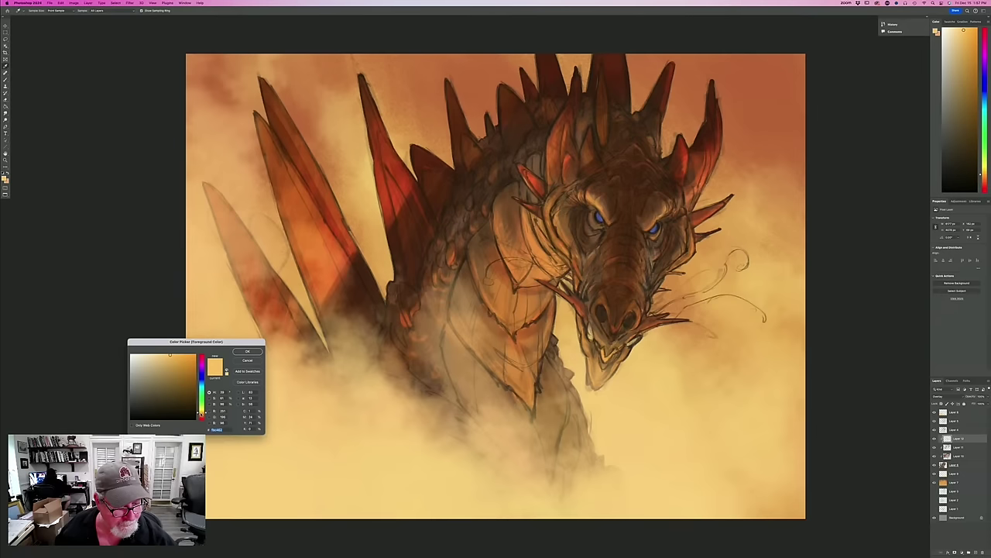
pyautogui.moveTo(202, 414); pyautogui.dragTo(201, 413)
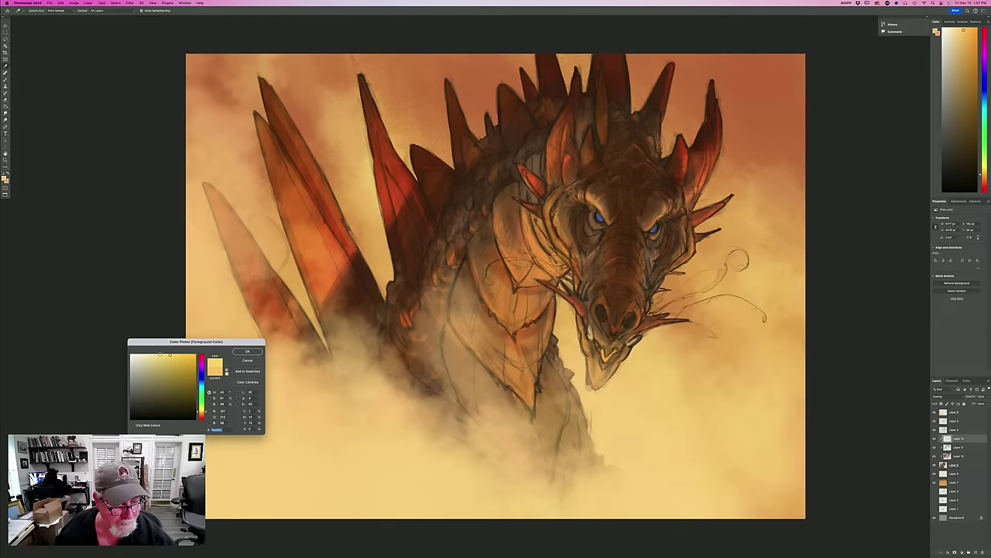
pyautogui.click(236, 353)
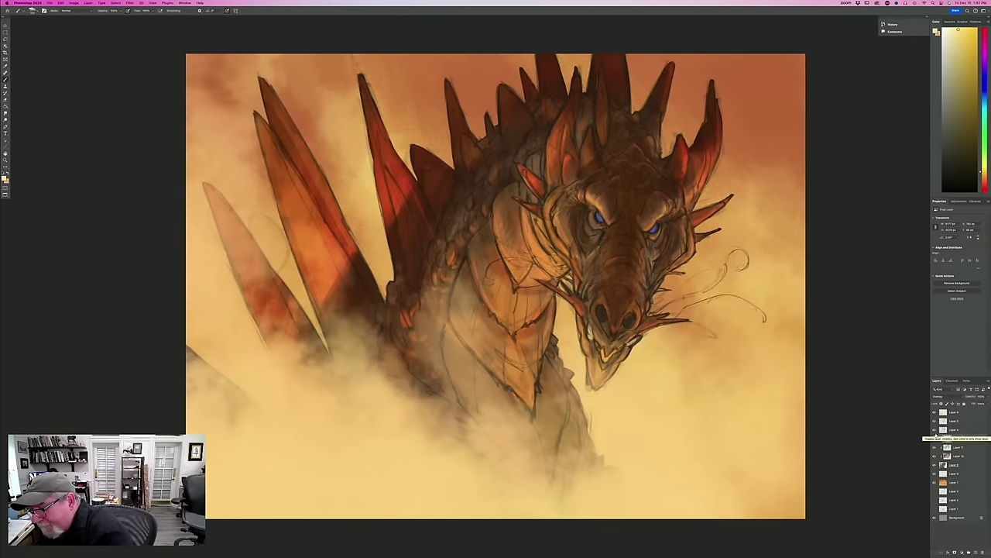
pyautogui.click(975, 551)
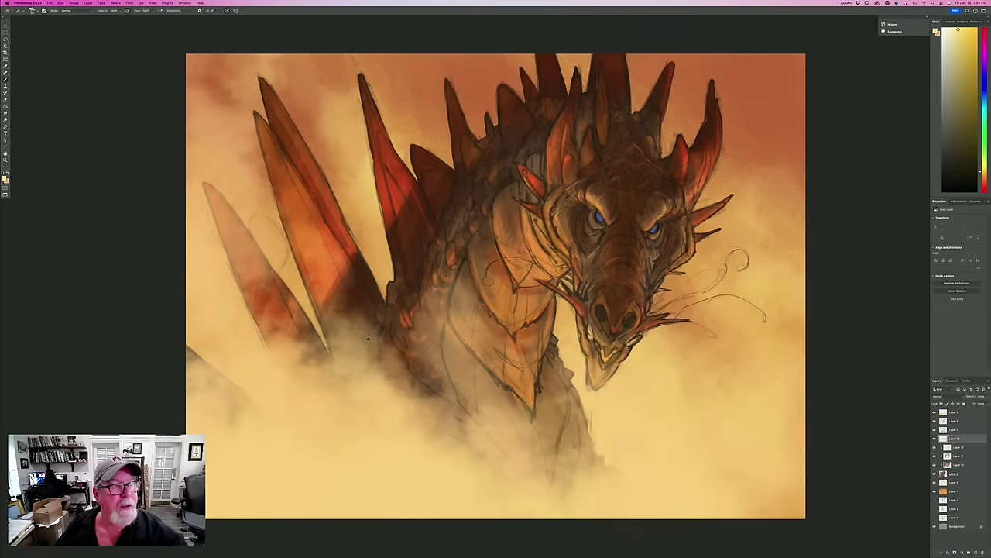
# Choose the first brush in the Current Brushes 2 set and paint a pale yellow highlight on the muzzle beside the right-hand eye.
pyautogui.click(32, 11)
pyautogui.click(31, 100)
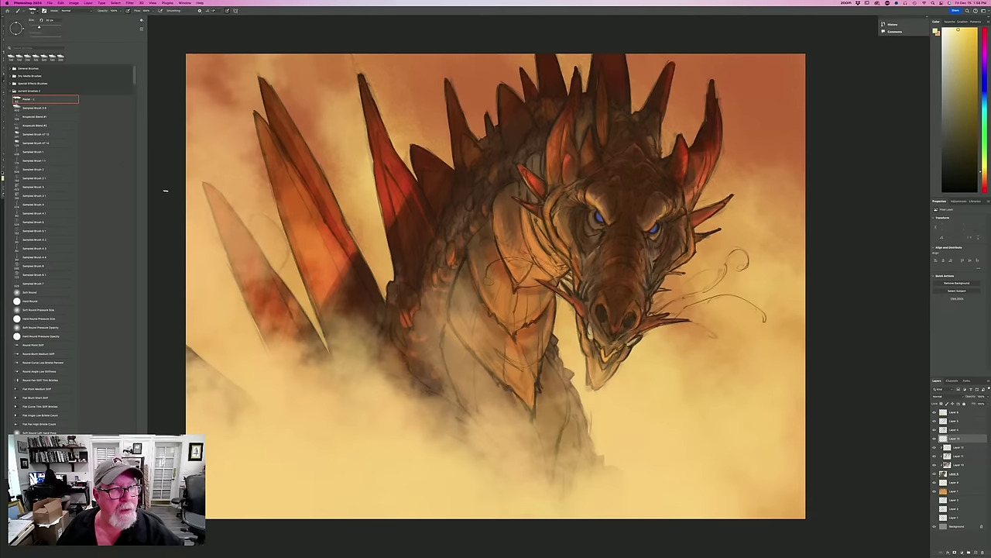
pyautogui.click(218, 229)
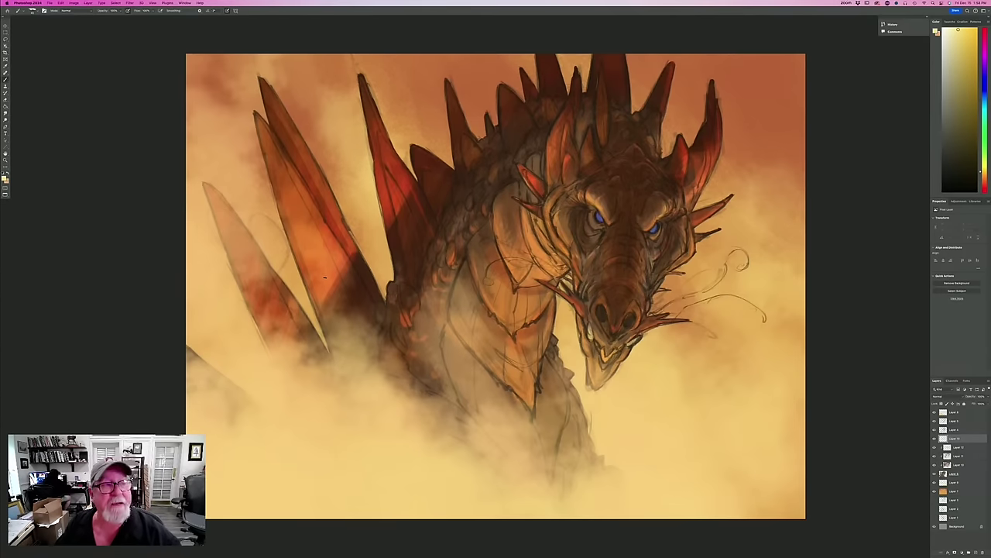
pyautogui.press('super+equal')
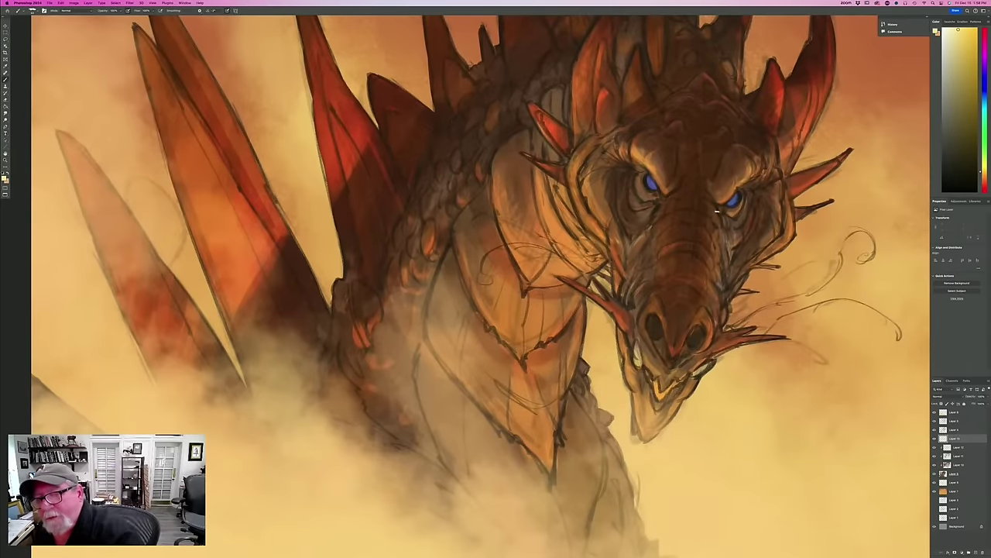
pyautogui.moveTo(718, 221); pyautogui.dragTo(713, 205)
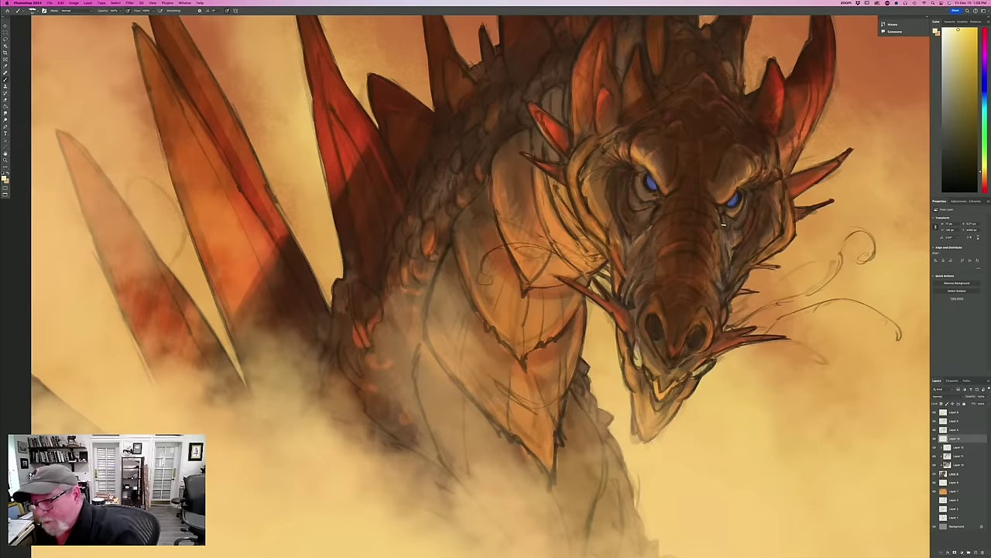
# Move the new highlight layer up to just below the topmost layer and paint pale rim light along the right cheek edge.
pyautogui.moveTo(963, 436); pyautogui.dragTo(960, 418)
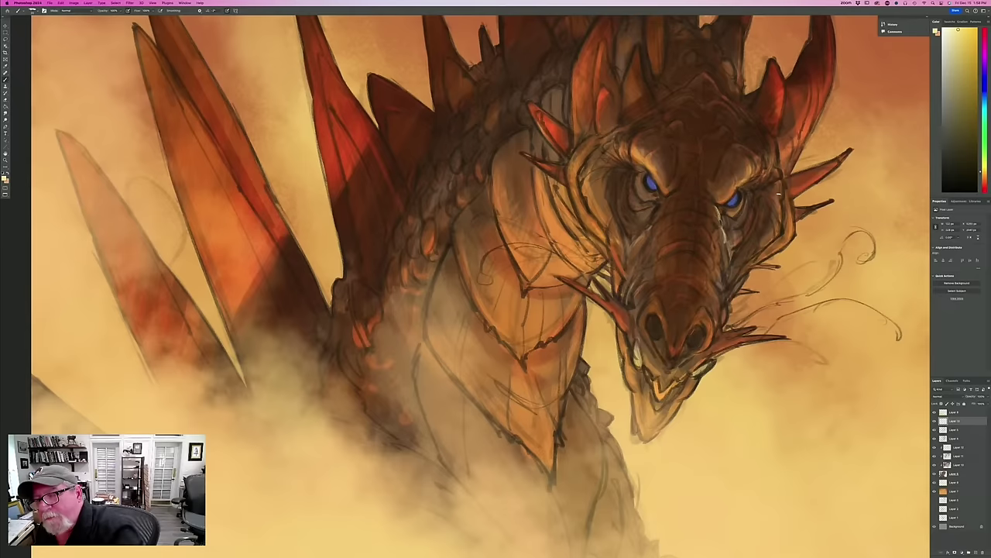
pyautogui.moveTo(780, 178); pyautogui.dragTo(778, 233)
pyautogui.moveTo(783, 183)
pyautogui.mouseDown()
pyautogui.moveTo(793, 232)
pyautogui.moveTo(777, 252)
pyautogui.moveTo(757, 254)
pyautogui.mouseUp()
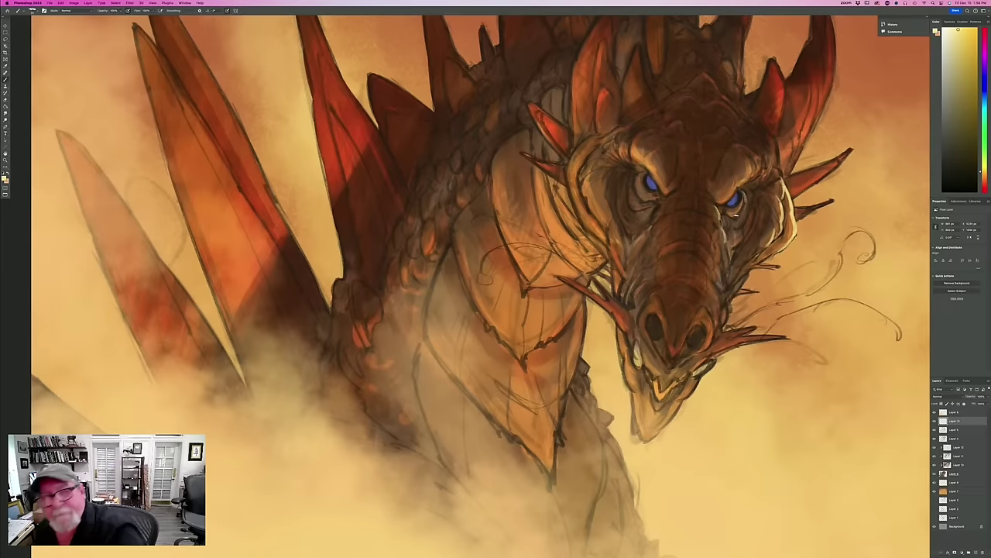
# Switch to the Hard Round brush and reduce its tip spacing for smoother strokes.
pyautogui.click(32, 11)
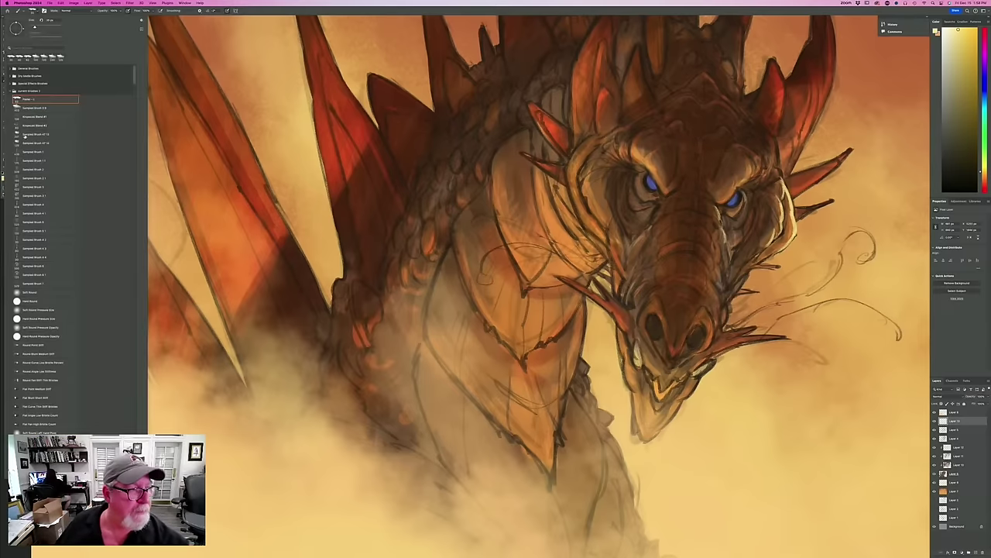
pyautogui.click(28, 300)
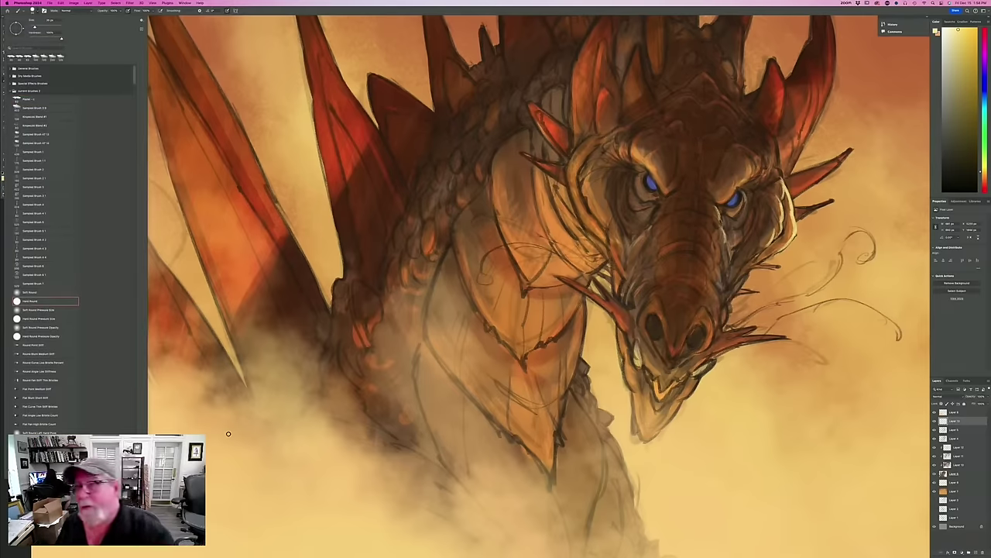
pyautogui.click(44, 10)
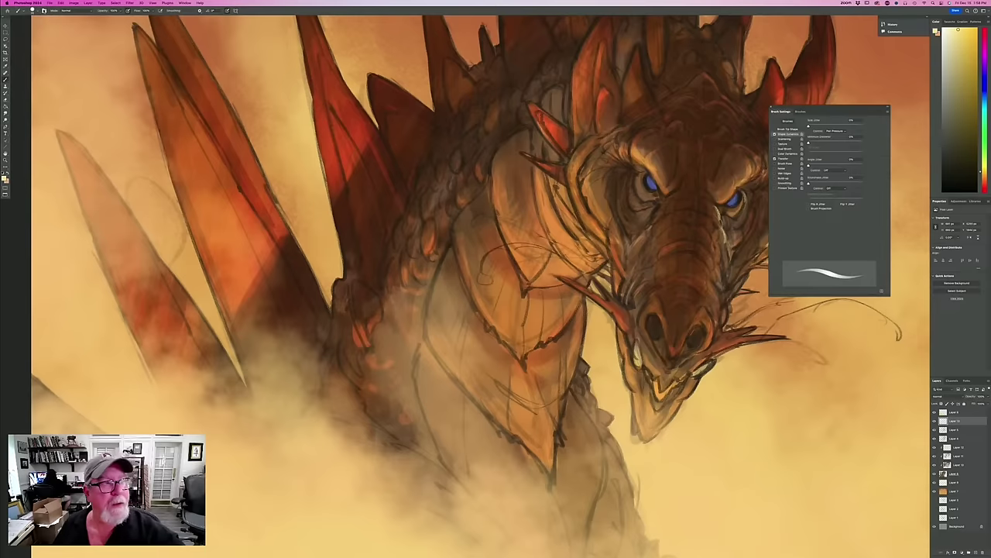
pyautogui.click(44, 10)
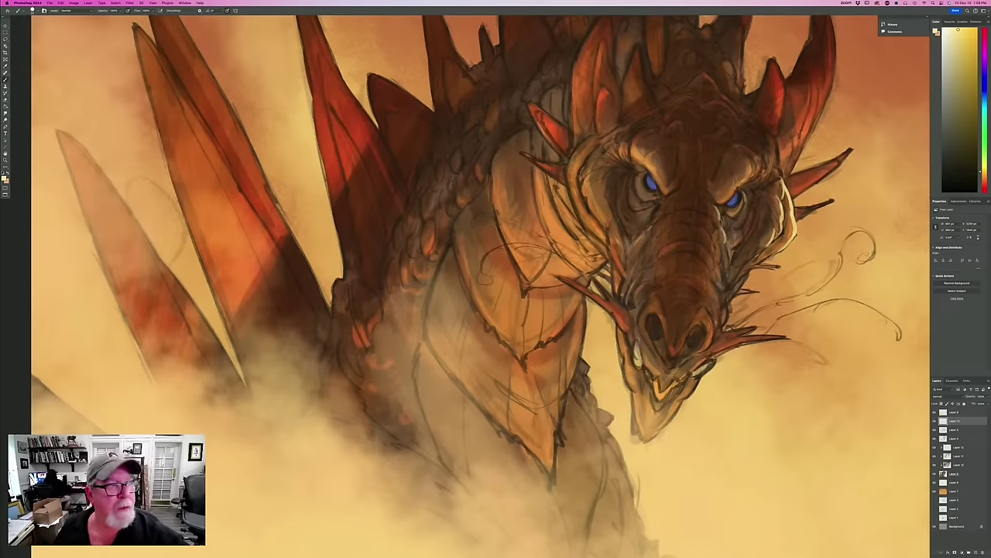
pyautogui.click(44, 10)
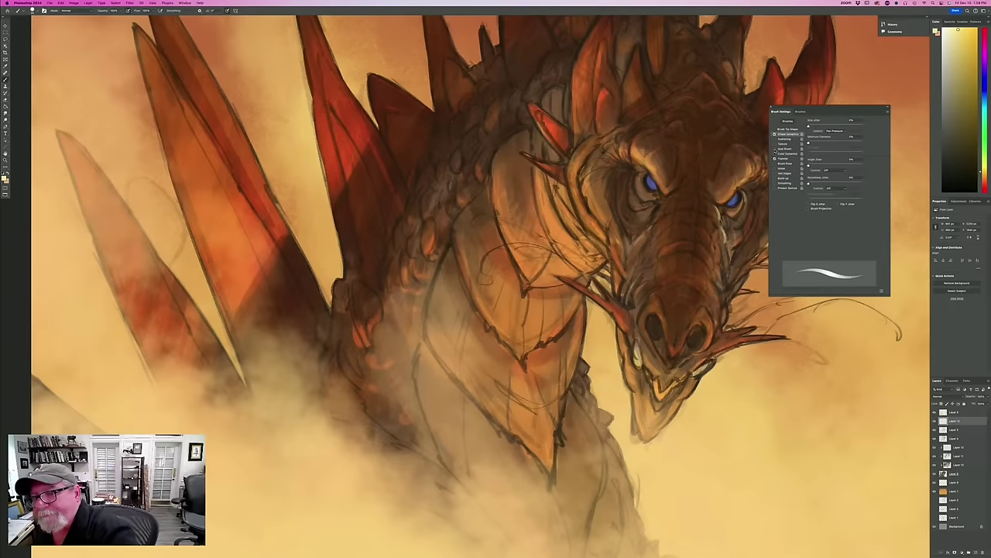
pyautogui.click(786, 128)
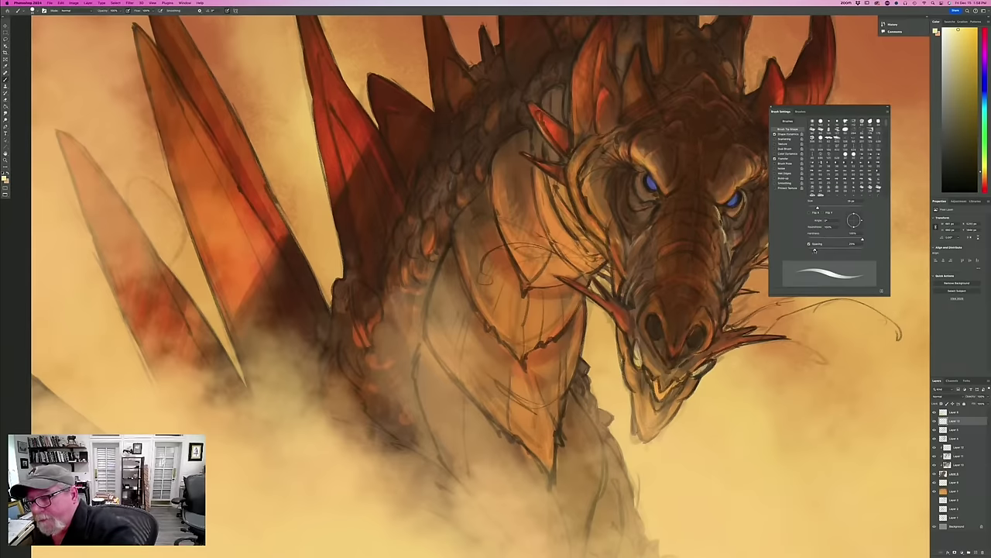
pyautogui.moveTo(814, 250); pyautogui.dragTo(802, 253)
pyautogui.click(771, 106)
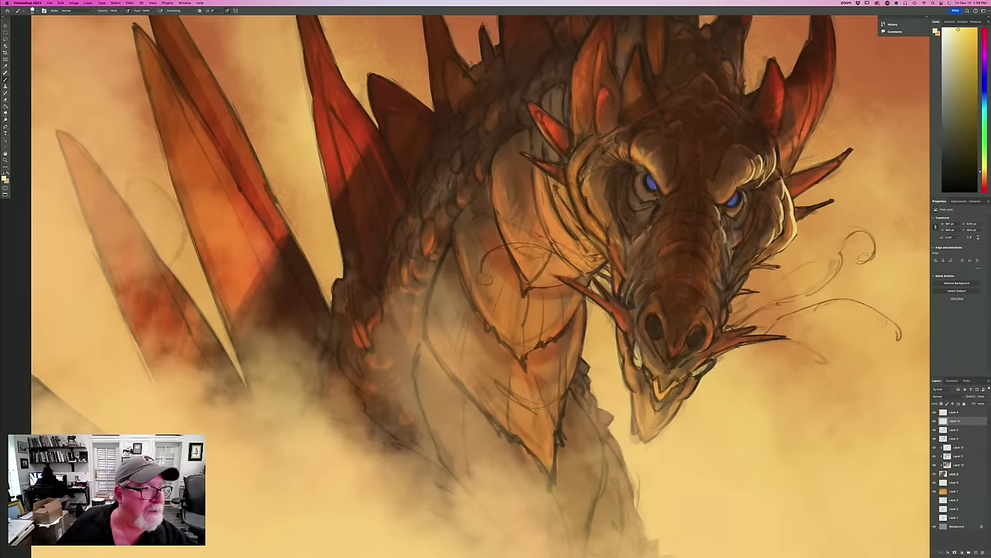
# Paint pale yellow rim highlights from the right cheek down the side of the muzzle and around the right-hand eye.
pyautogui.click(6, 100)
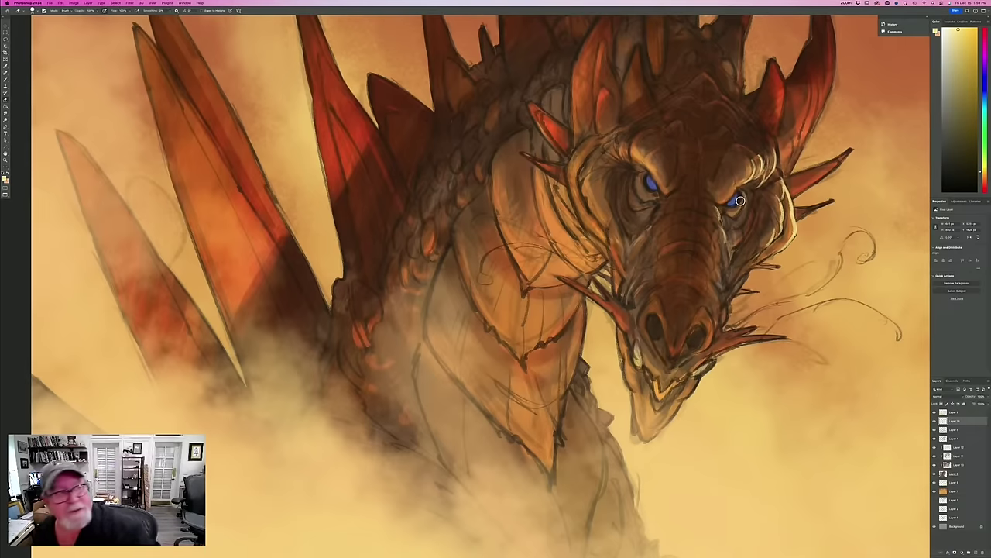
pyautogui.click(5, 80)
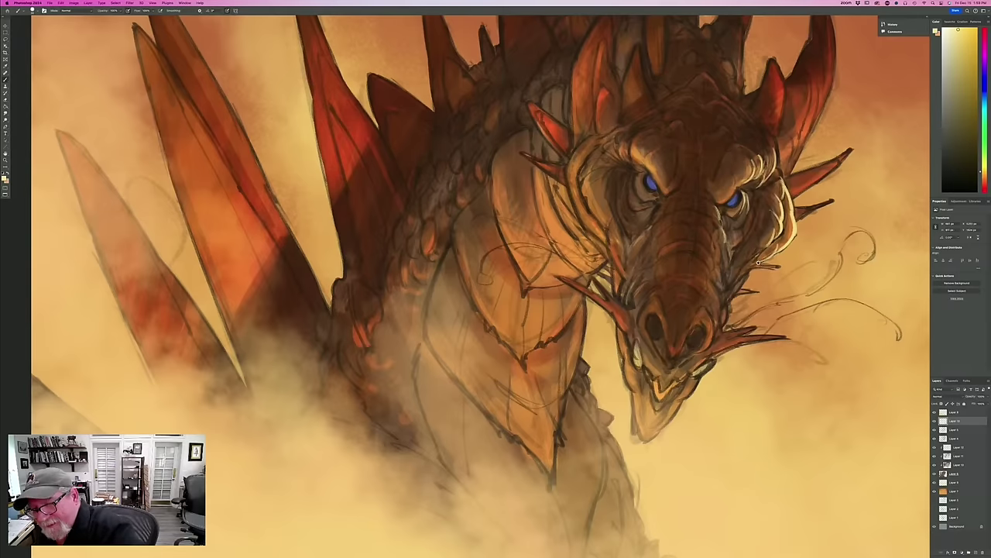
pyautogui.moveTo(758, 263); pyautogui.dragTo(725, 306)
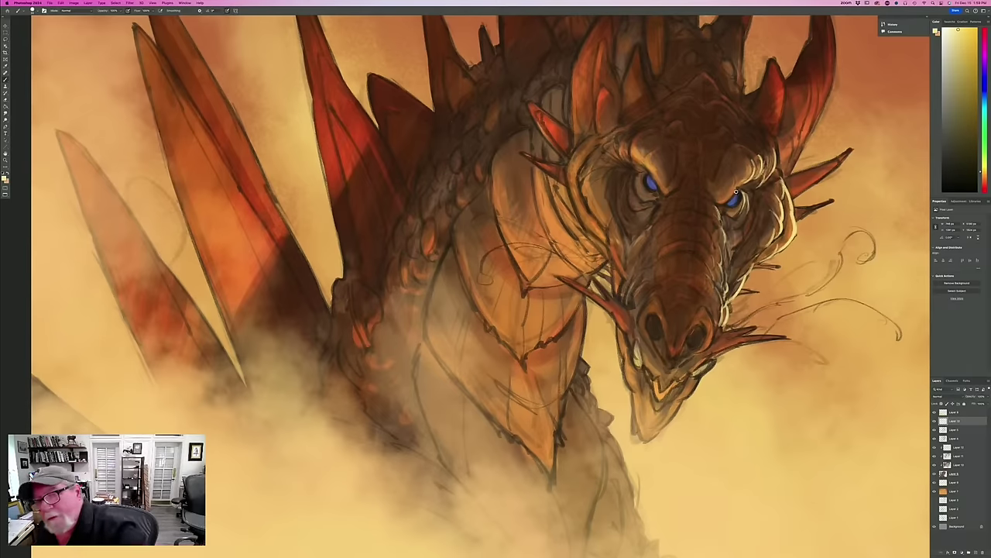
pyautogui.moveTo(740, 203); pyautogui.dragTo(736, 212)
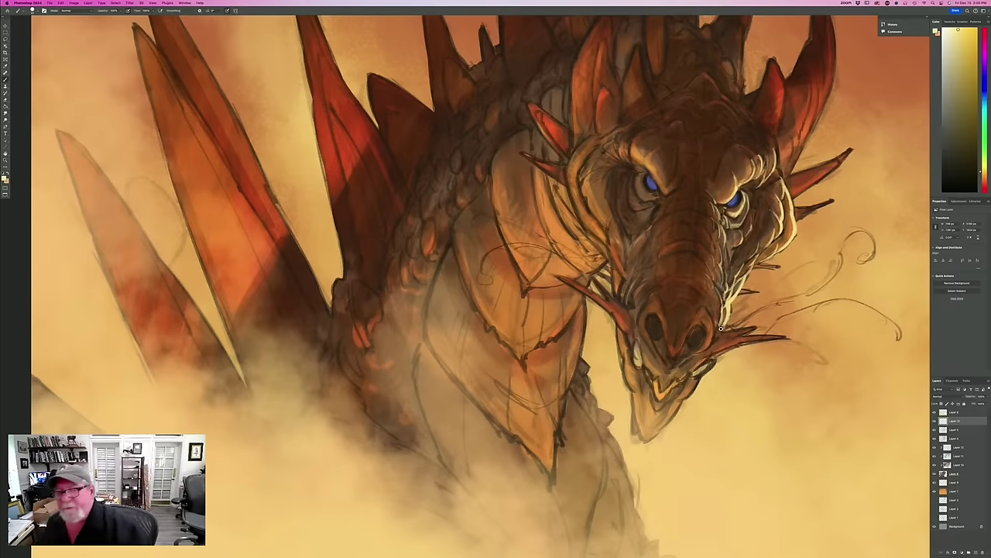
# Paint pale yellow rim highlights along the lips, the small jaw spikes, the nostrils and the edges of the lower jaw.
pyautogui.moveTo(753, 344)
pyautogui.mouseDown()
pyautogui.moveTo(703, 361)
pyautogui.moveTo(711, 367)
pyautogui.moveTo(696, 363)
pyautogui.moveTo(649, 368)
pyautogui.mouseUp()
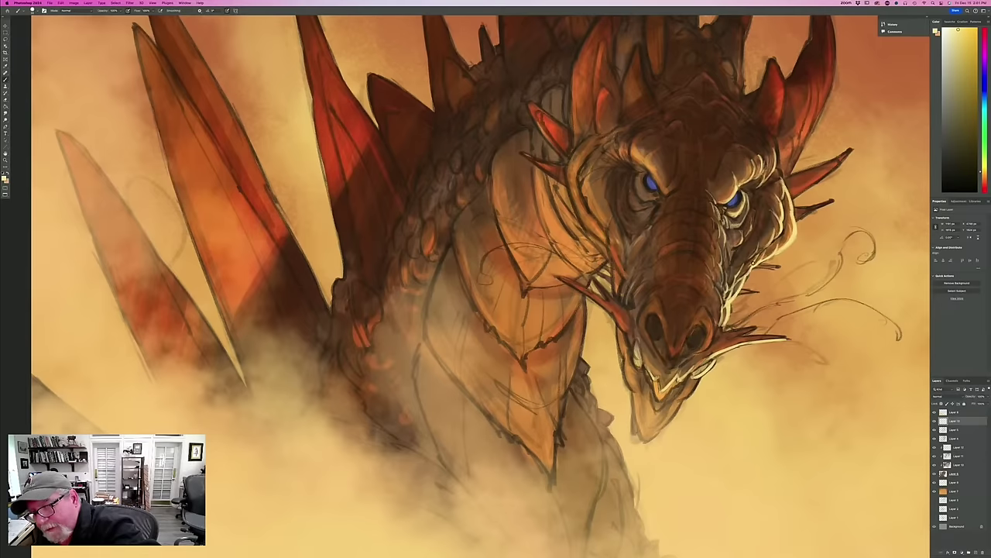
pyautogui.moveTo(780, 268); pyautogui.dragTo(756, 268)
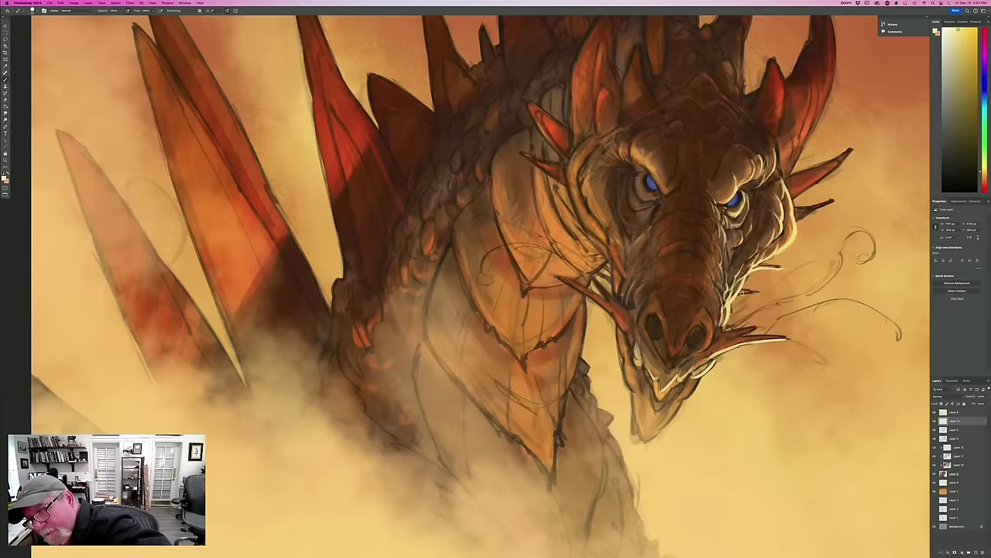
pyautogui.moveTo(759, 292); pyautogui.dragTo(738, 295)
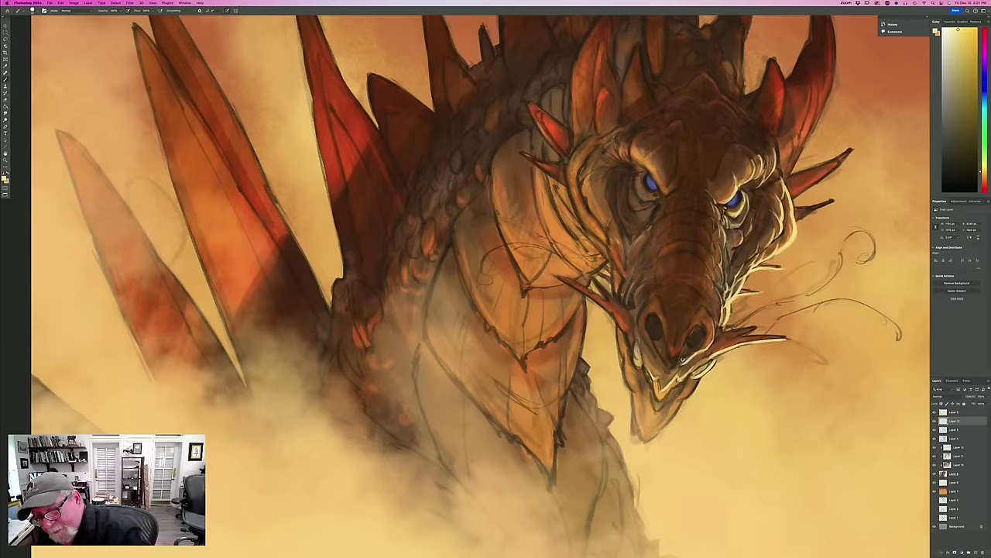
pyautogui.moveTo(698, 326); pyautogui.dragTo(683, 350)
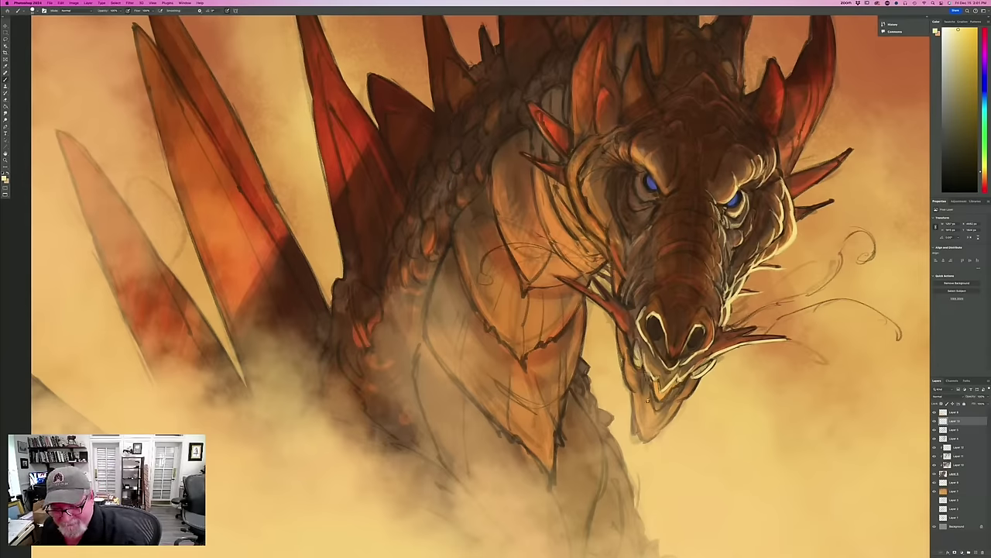
pyautogui.moveTo(625, 358)
pyautogui.mouseDown()
pyautogui.moveTo(641, 431)
pyautogui.moveTo(633, 410)
pyautogui.moveTo(642, 428)
pyautogui.moveTo(643, 412)
pyautogui.moveTo(663, 421)
pyautogui.moveTo(651, 427)
pyautogui.moveTo(670, 412)
pyautogui.mouseUp()
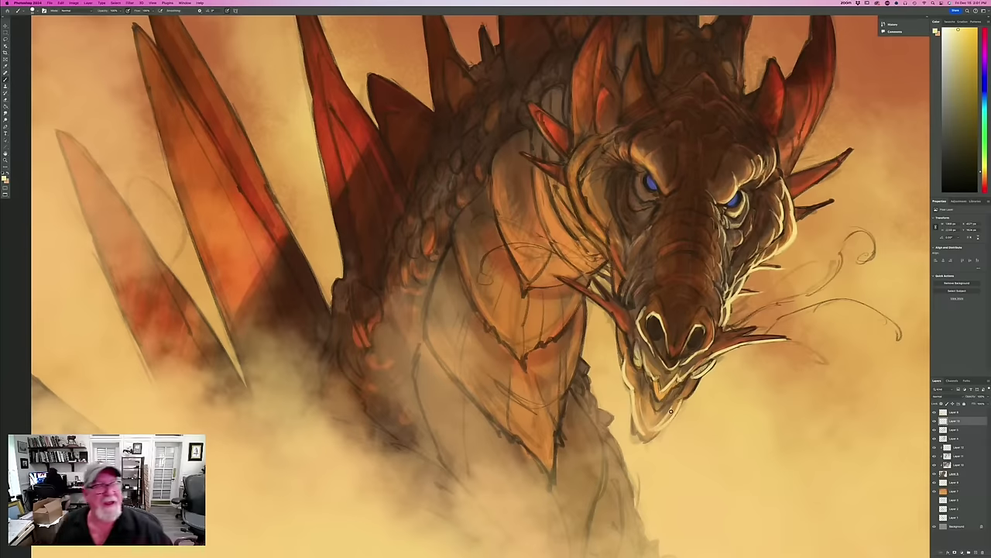
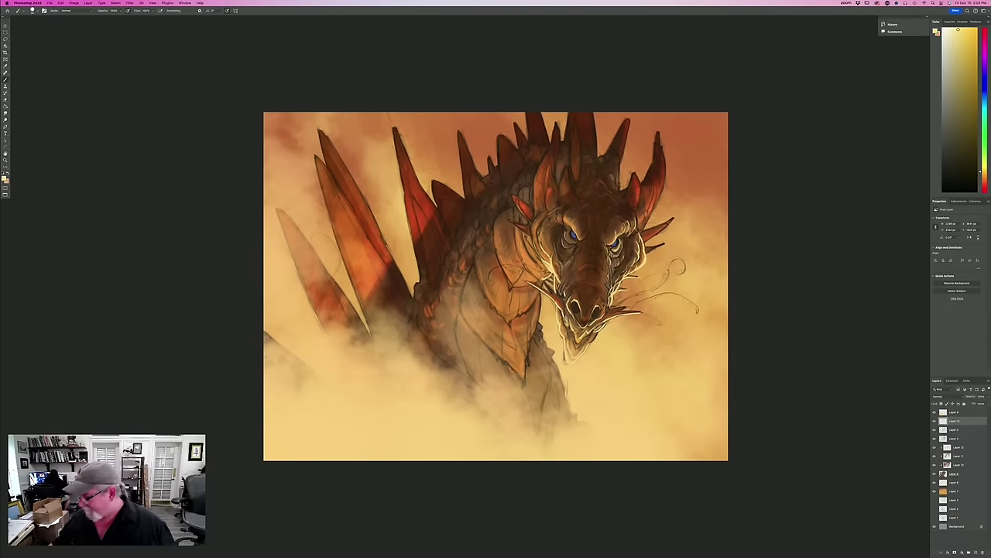
# Paint pale yellow rim highlights along the left cheek, the cheek spikes on both sides of the head and the left ear's outer edge.
pyautogui.press('super+equal')
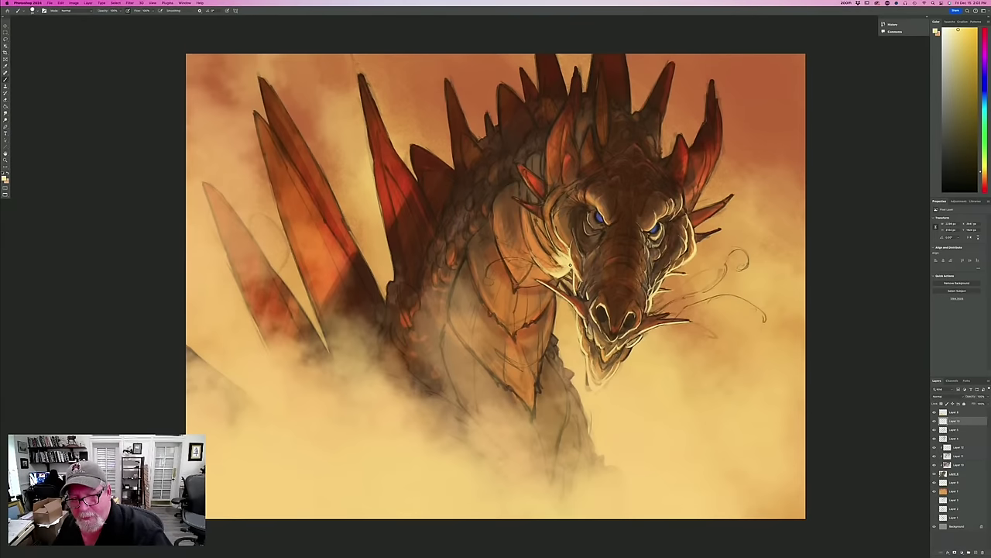
pyautogui.moveTo(553, 259)
pyautogui.mouseDown()
pyautogui.moveTo(532, 221)
pyautogui.moveTo(540, 224)
pyautogui.mouseUp()
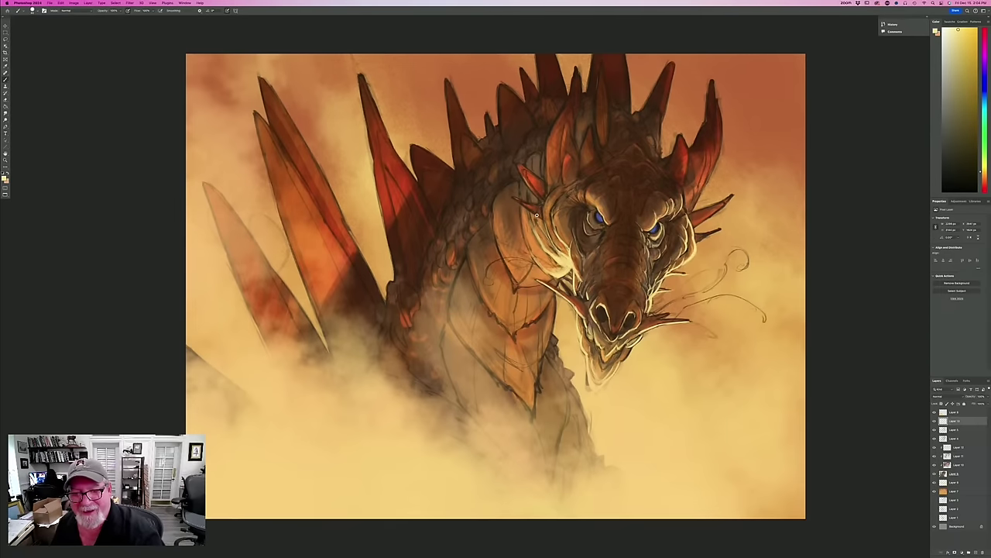
pyautogui.moveTo(526, 206); pyautogui.dragTo(543, 218)
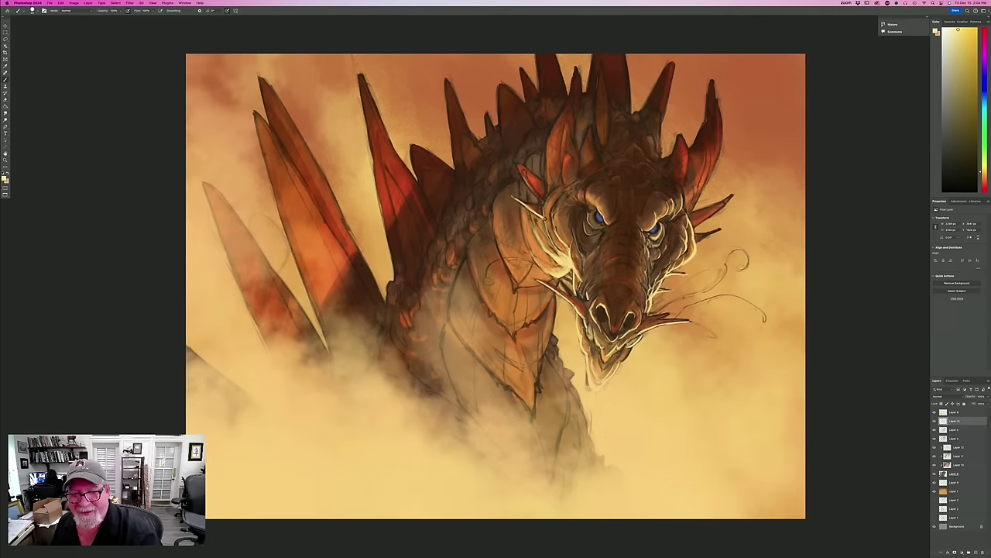
pyautogui.moveTo(544, 206); pyautogui.dragTo(552, 238)
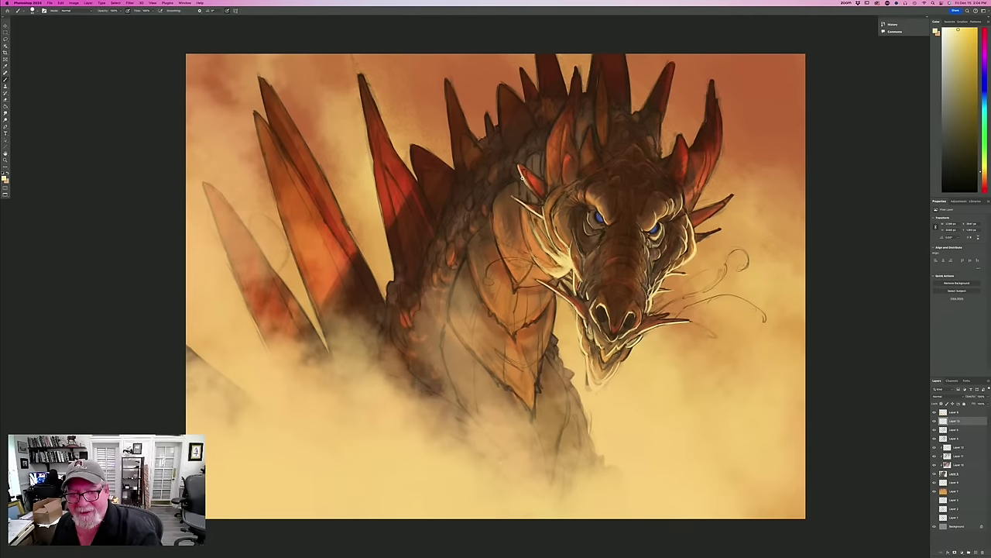
pyautogui.moveTo(528, 178); pyautogui.dragTo(532, 188)
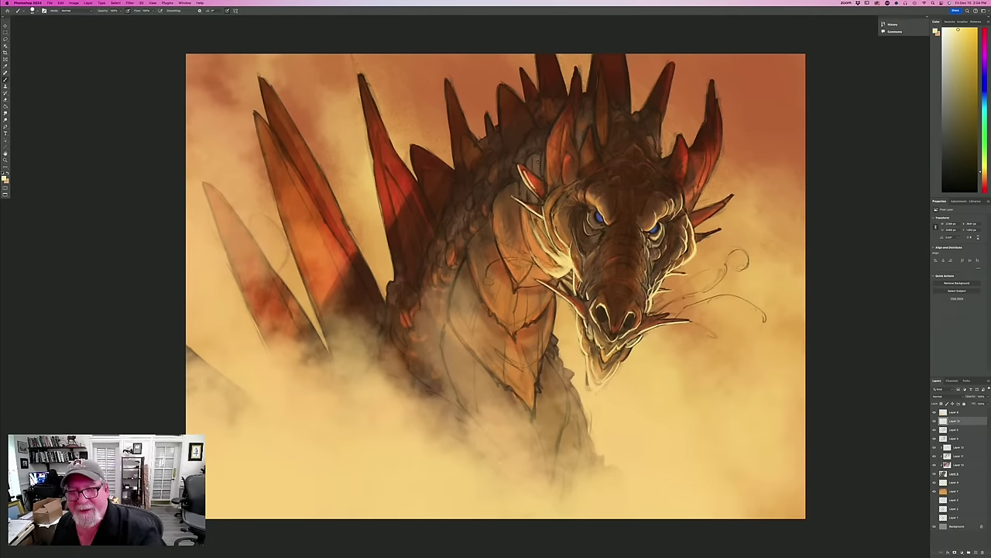
pyautogui.moveTo(549, 141); pyautogui.dragTo(552, 175)
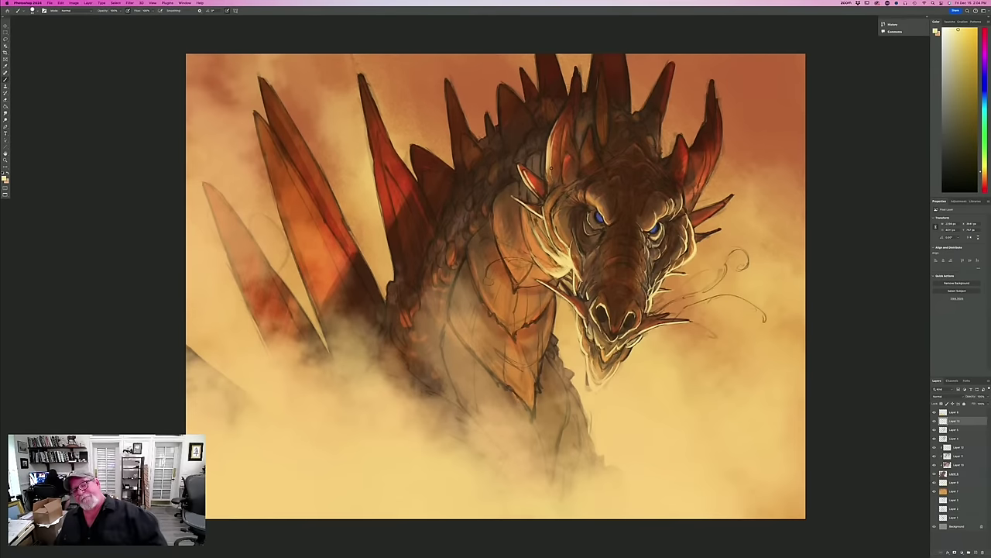
pyautogui.moveTo(730, 196); pyautogui.dragTo(697, 225)
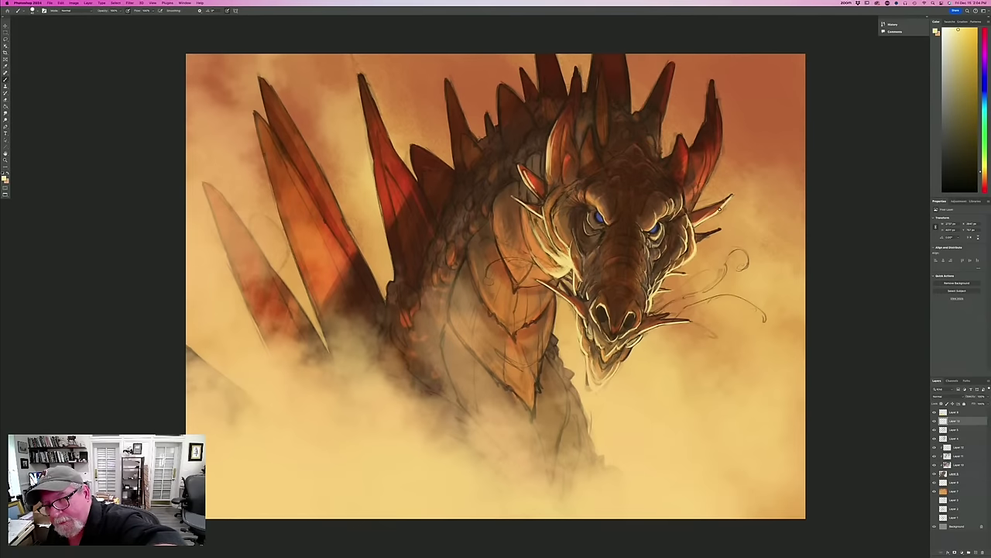
pyautogui.moveTo(719, 230); pyautogui.dragTo(702, 239)
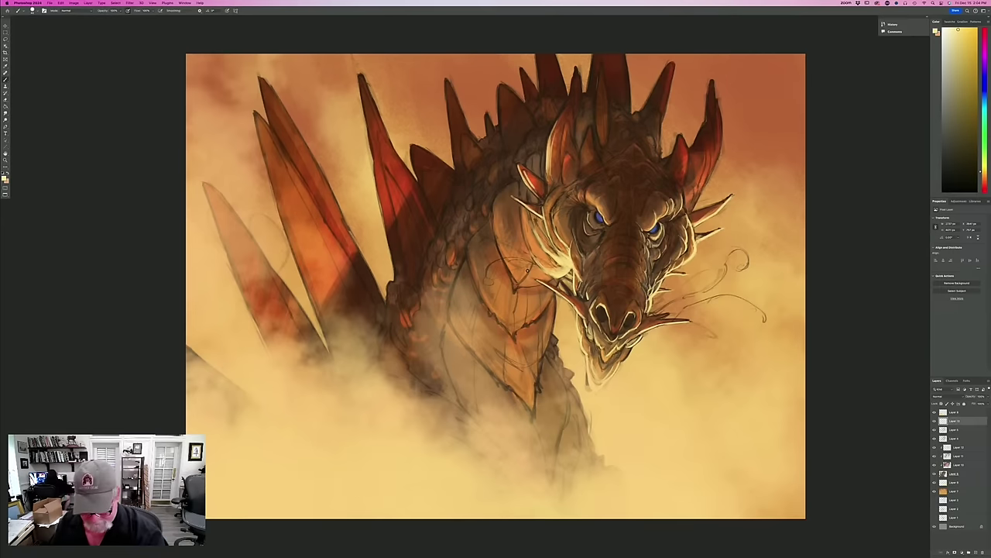
# Paint pale yellow light across the throat behind the jaw and along the edges of the uppermost neck plate.
pyautogui.moveTo(561, 266)
pyautogui.mouseDown()
pyautogui.moveTo(538, 250)
pyautogui.moveTo(542, 258)
pyautogui.mouseUp()
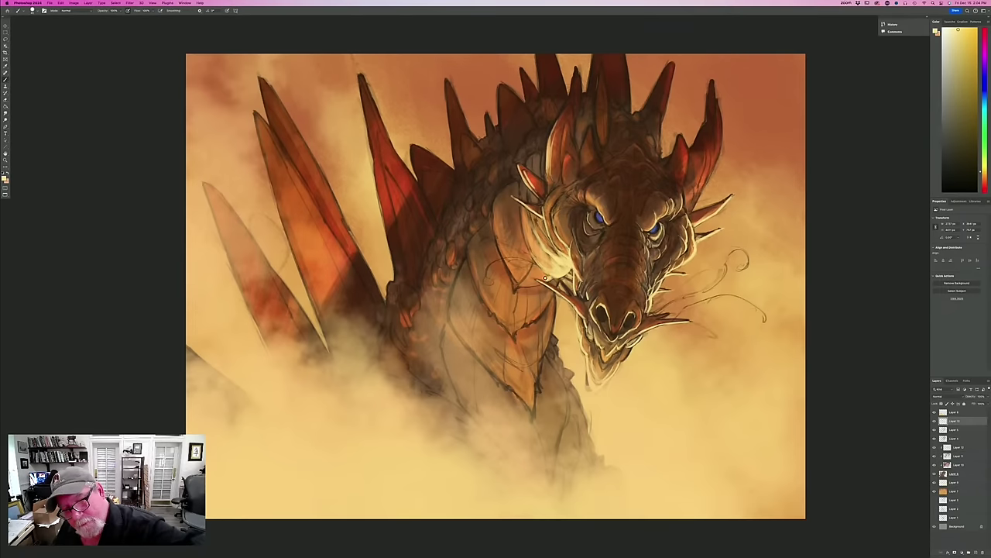
pyautogui.moveTo(551, 276); pyautogui.dragTo(522, 285)
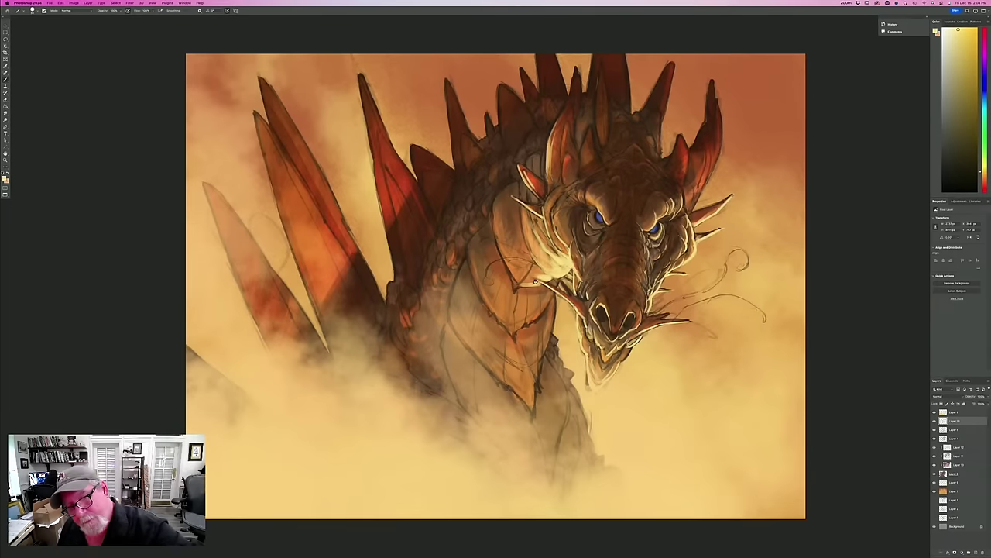
pyautogui.moveTo(536, 275); pyautogui.dragTo(523, 284)
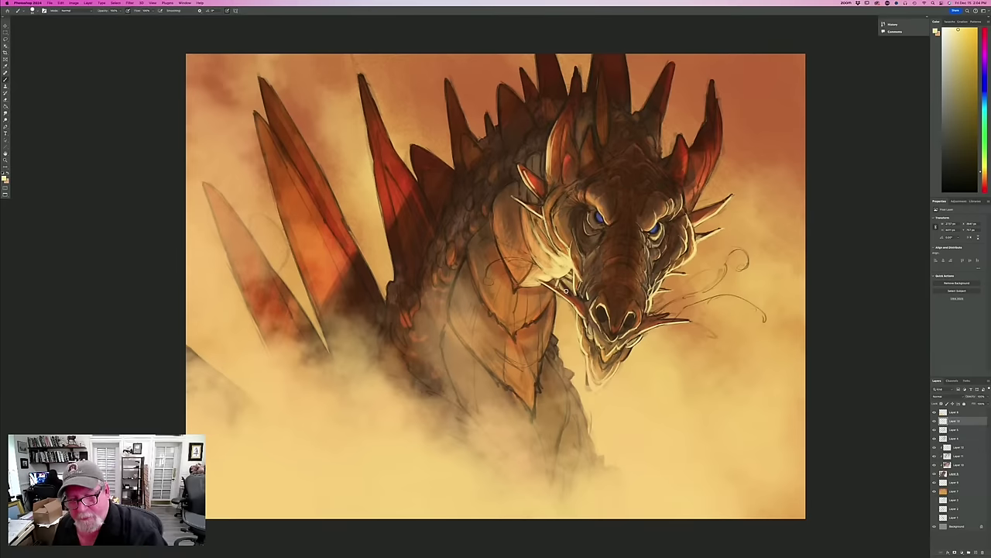
pyautogui.moveTo(555, 275); pyautogui.dragTo(564, 288)
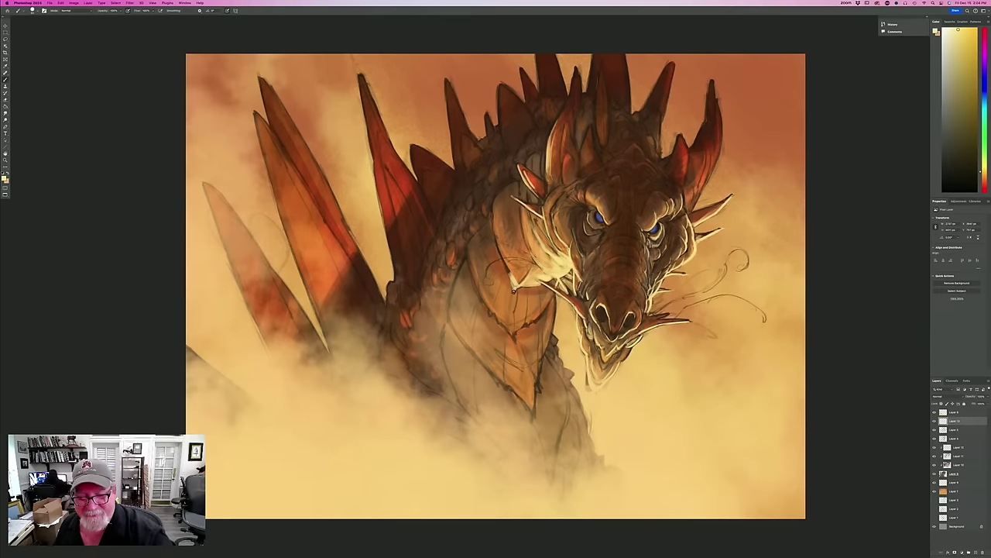
pyautogui.moveTo(513, 290); pyautogui.dragTo(497, 241)
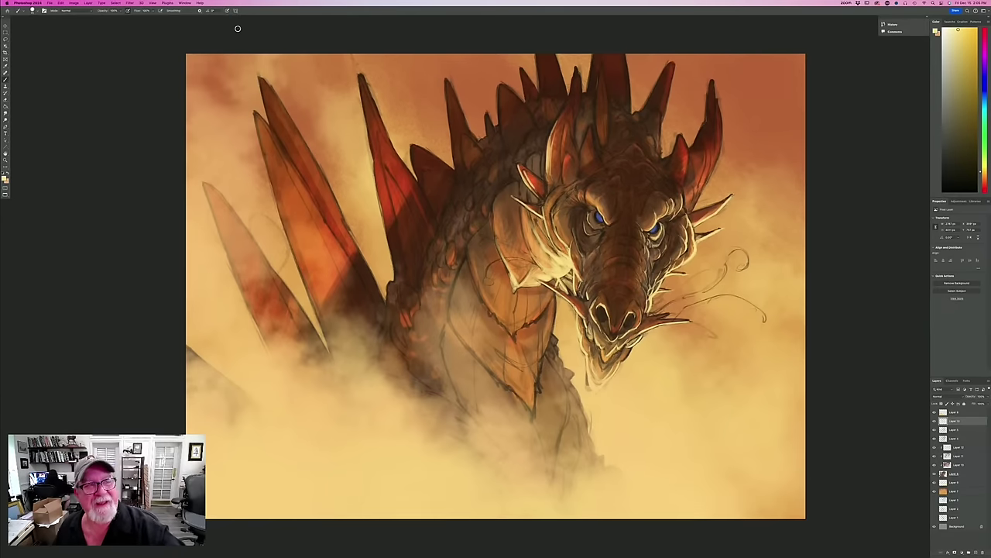
# Brush broader pale yellow highlights along the edges and pointed tips of the second and third neck plates.
pyautogui.moveTo(529, 263)
pyautogui.mouseDown()
pyautogui.moveTo(520, 220)
pyautogui.moveTo(535, 268)
pyautogui.moveTo(510, 277)
pyautogui.moveTo(540, 300)
pyautogui.moveTo(526, 317)
pyautogui.moveTo(547, 297)
pyautogui.moveTo(512, 330)
pyautogui.mouseUp()
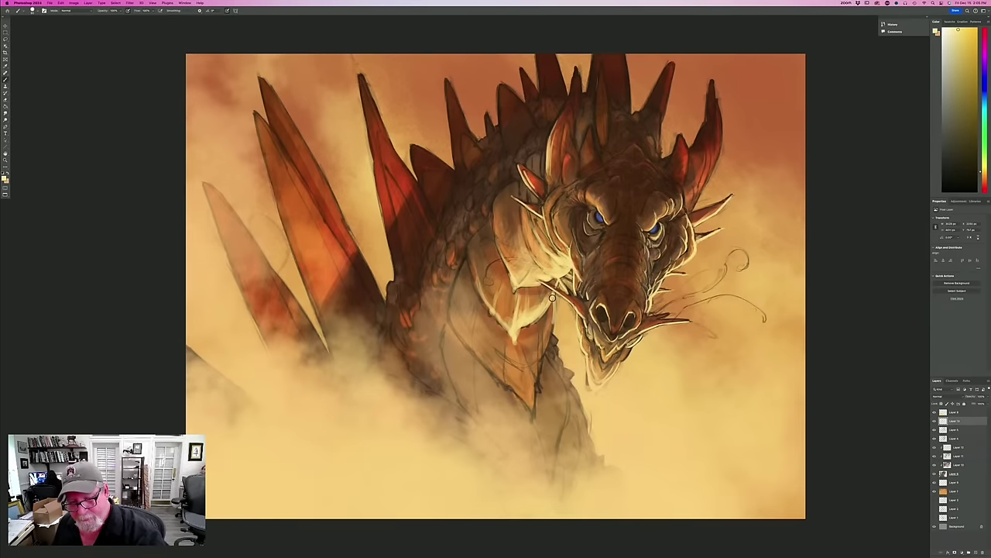
pyautogui.moveTo(542, 324); pyautogui.dragTo(537, 382)
pyautogui.moveTo(522, 345)
pyautogui.mouseDown()
pyautogui.moveTo(537, 399)
pyautogui.moveTo(529, 412)
pyautogui.moveTo(524, 377)
pyautogui.mouseUp()
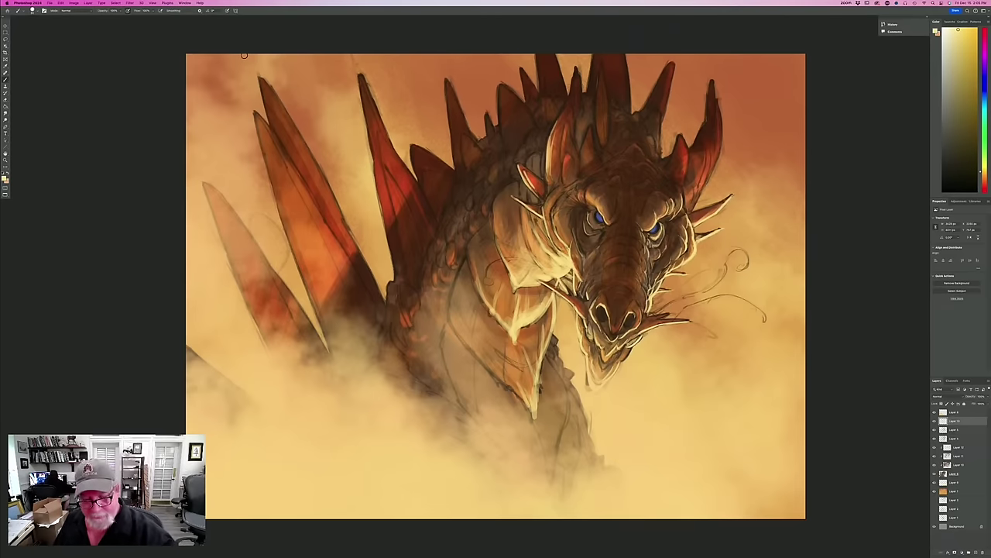
# Fill the lowest pointed neck plate with pale yellow light and add streaks down the right side of the lower neck and its small spikes.
pyautogui.moveTo(533, 364)
pyautogui.mouseDown()
pyautogui.moveTo(544, 310)
pyautogui.moveTo(525, 348)
pyautogui.moveTo(527, 338)
pyautogui.moveTo(536, 349)
pyautogui.moveTo(524, 343)
pyautogui.moveTo(523, 375)
pyautogui.moveTo(515, 372)
pyautogui.moveTo(532, 369)
pyautogui.moveTo(538, 347)
pyautogui.moveTo(523, 363)
pyautogui.moveTo(522, 335)
pyautogui.moveTo(533, 345)
pyautogui.moveTo(520, 368)
pyautogui.moveTo(508, 331)
pyautogui.moveTo(502, 366)
pyautogui.moveTo(525, 402)
pyautogui.moveTo(476, 351)
pyautogui.moveTo(557, 376)
pyautogui.moveTo(556, 433)
pyautogui.moveTo(546, 369)
pyautogui.moveTo(551, 439)
pyautogui.moveTo(546, 347)
pyautogui.moveTo(572, 400)
pyautogui.mouseUp()
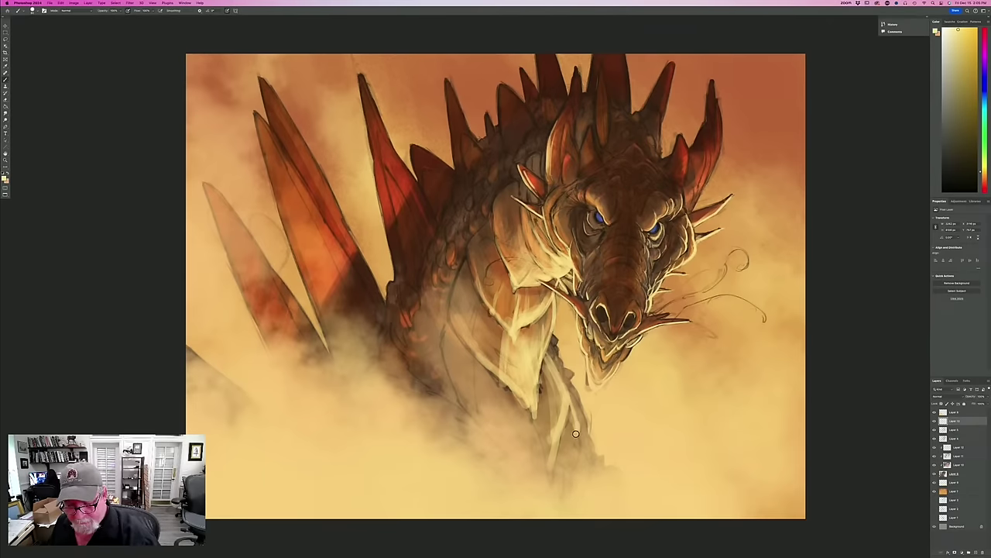
pyautogui.moveTo(576, 433); pyautogui.dragTo(569, 470)
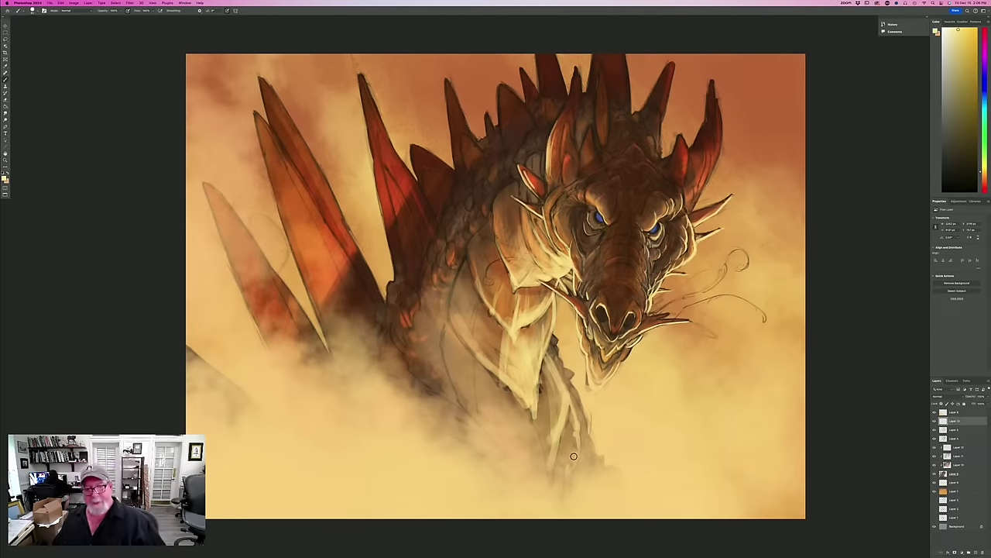
pyautogui.moveTo(542, 386)
pyautogui.mouseDown()
pyautogui.moveTo(551, 452)
pyautogui.moveTo(553, 410)
pyautogui.mouseUp()
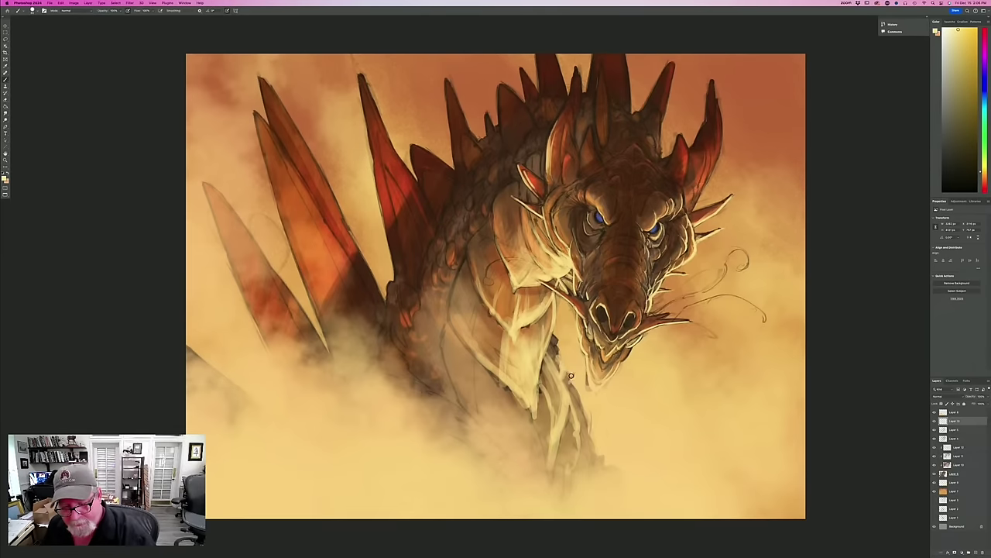
pyautogui.moveTo(571, 376); pyautogui.dragTo(572, 389)
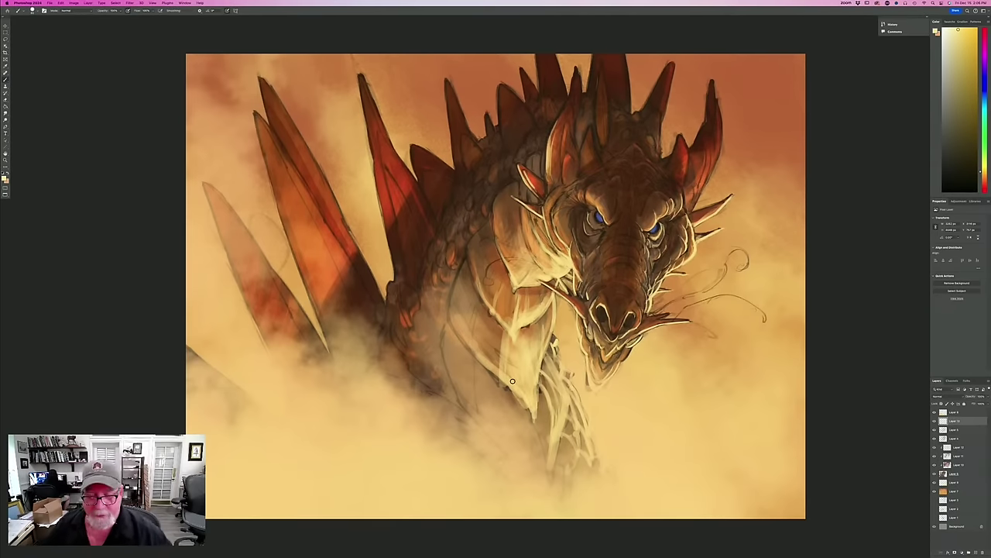
# Switch to Chrome and open The Art of Aaron Blaise channel on YouTube in the empty tab.
pyautogui.moveTo(379, 554)
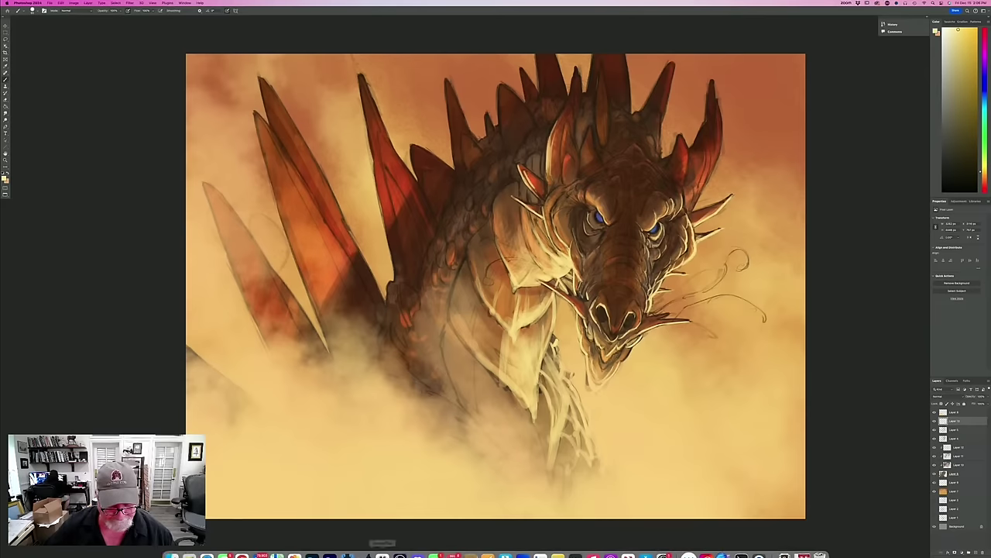
pyautogui.click(243, 546)
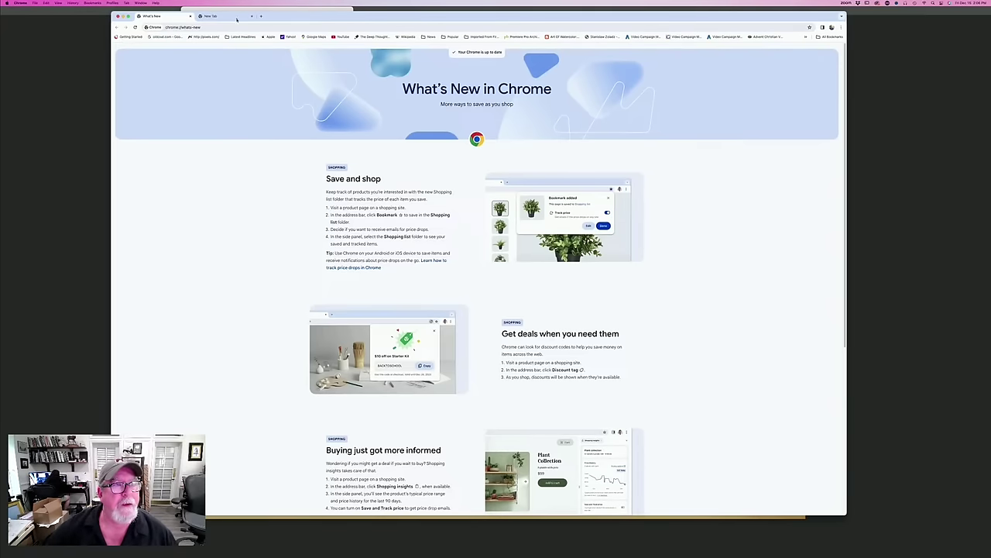
pyautogui.click(233, 16)
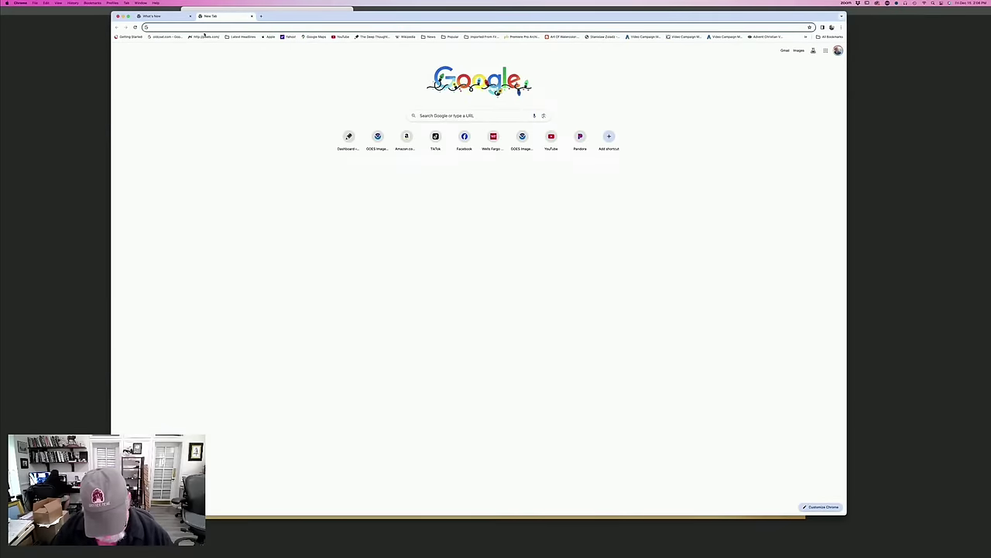
pyautogui.write('youtu')
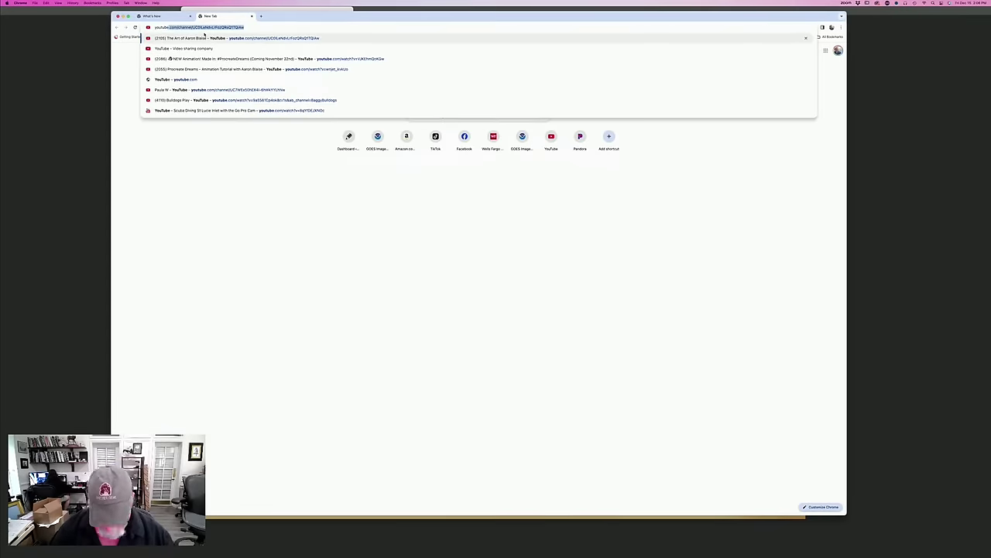
pyautogui.write('be')
pyautogui.press('Return')
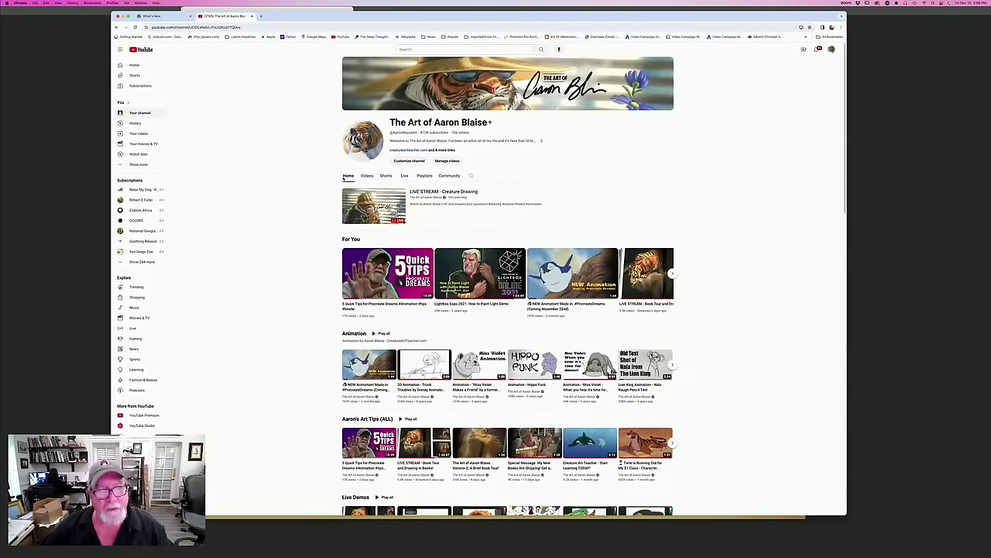
# Open the channel's "NEW Animation! Made in: #ProcreateDreams" video and skip the advertisement.
pyautogui.scroll(-3, 372, 222)
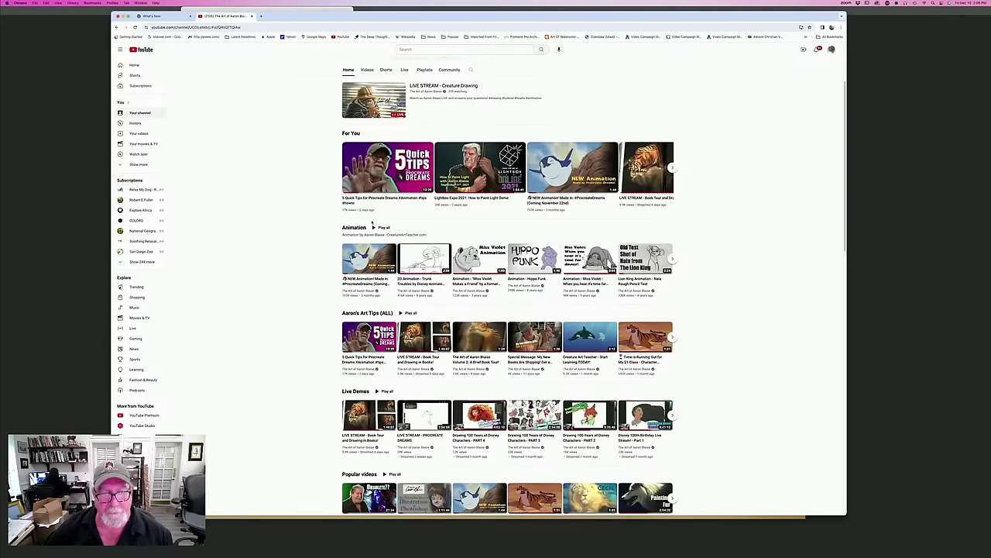
pyautogui.click(366, 262)
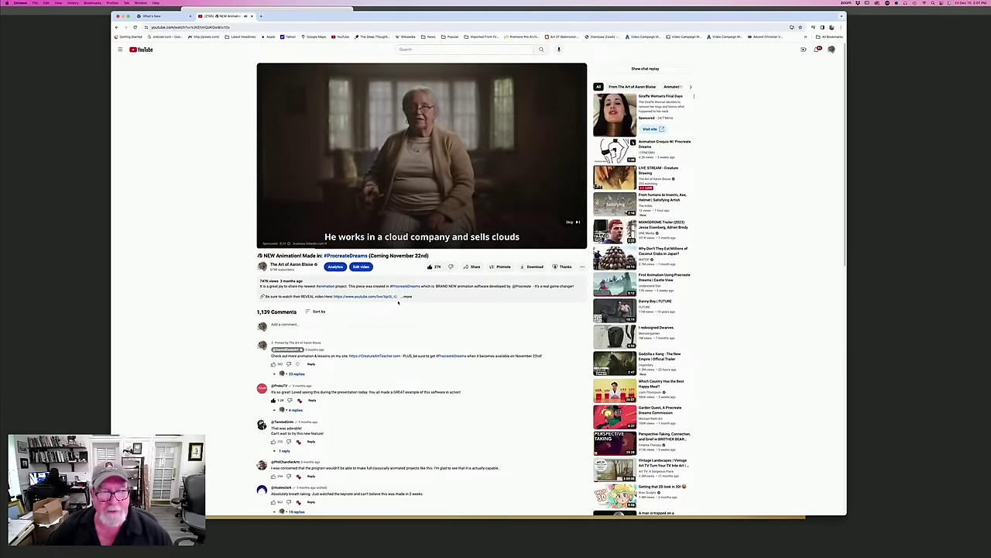
pyautogui.click(570, 223)
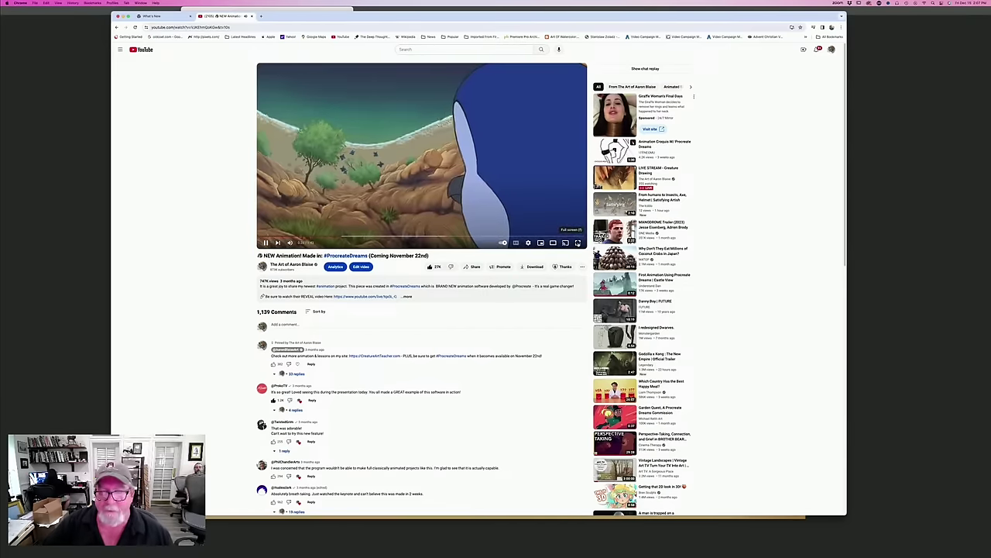
# Play the penguin animation full screen from the beginning with the volume raised, and leave full screen after the opening.
pyautogui.click(577, 243)
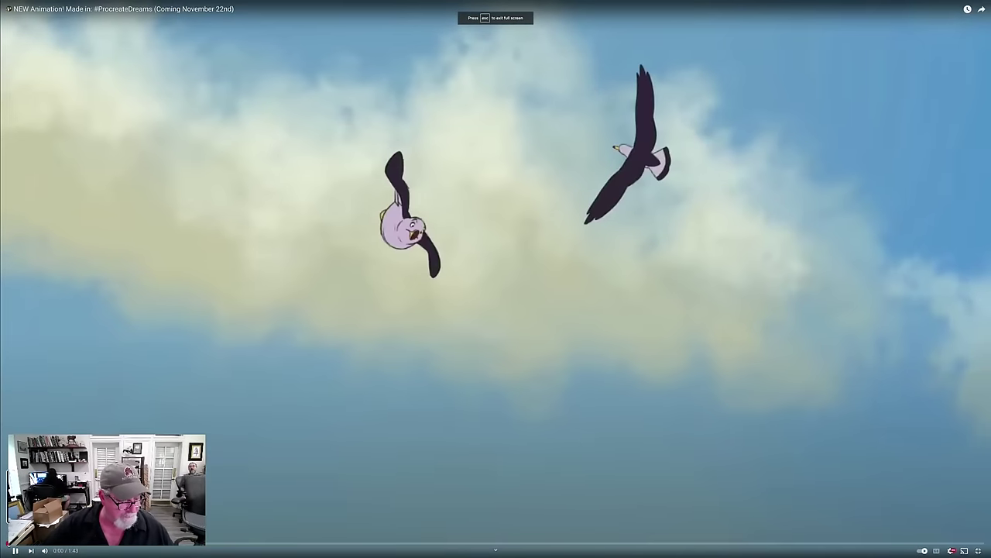
pyautogui.press('0')
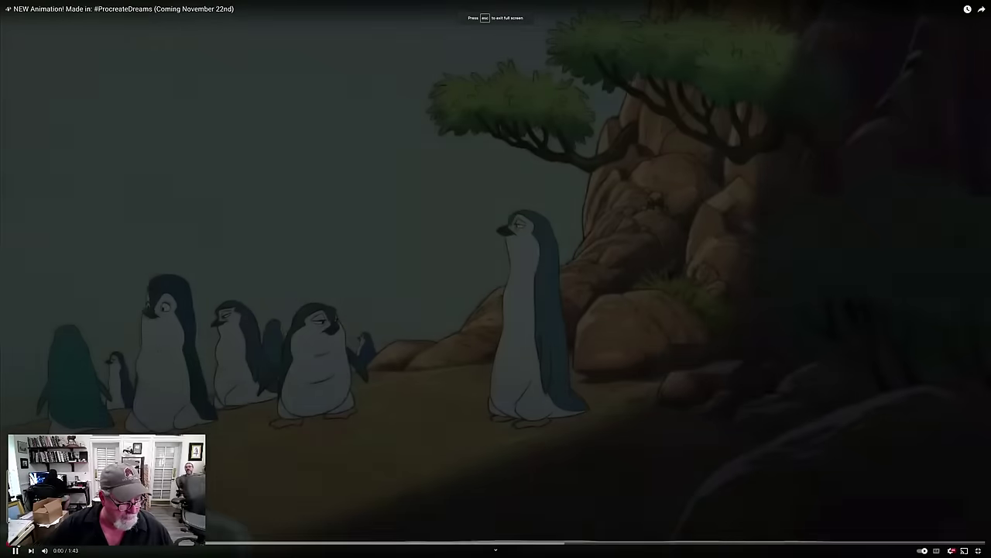
pyautogui.press('XF86AudioRaiseVolume')
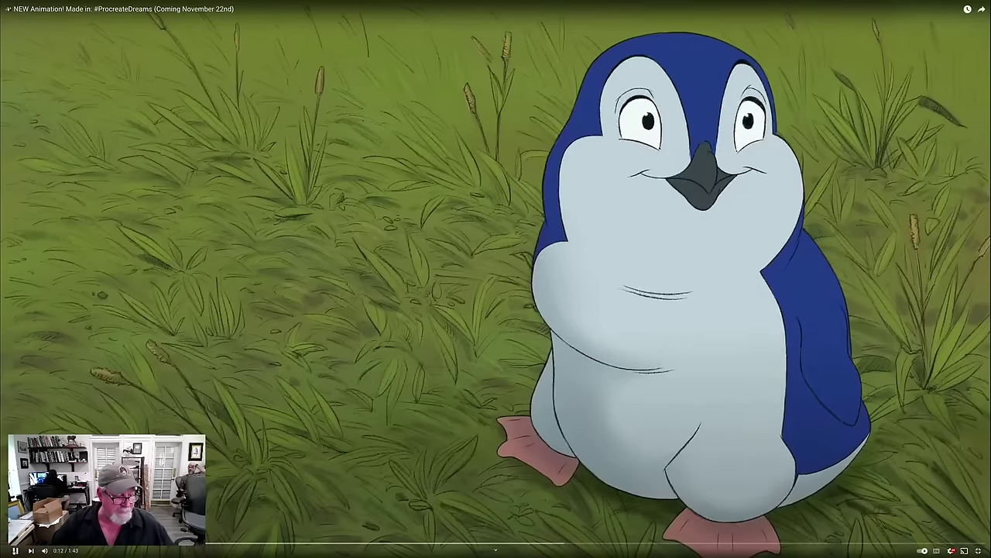
pyautogui.press('Escape')
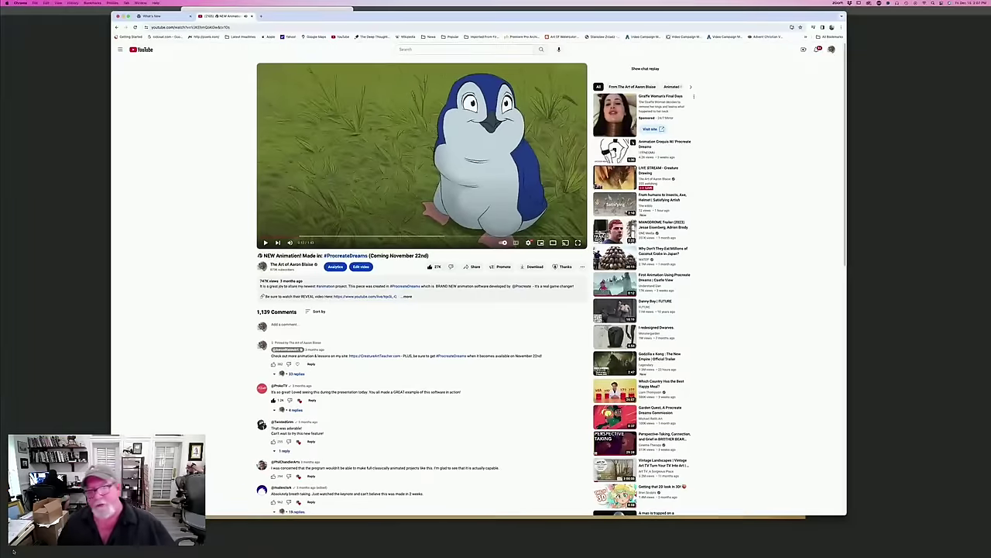
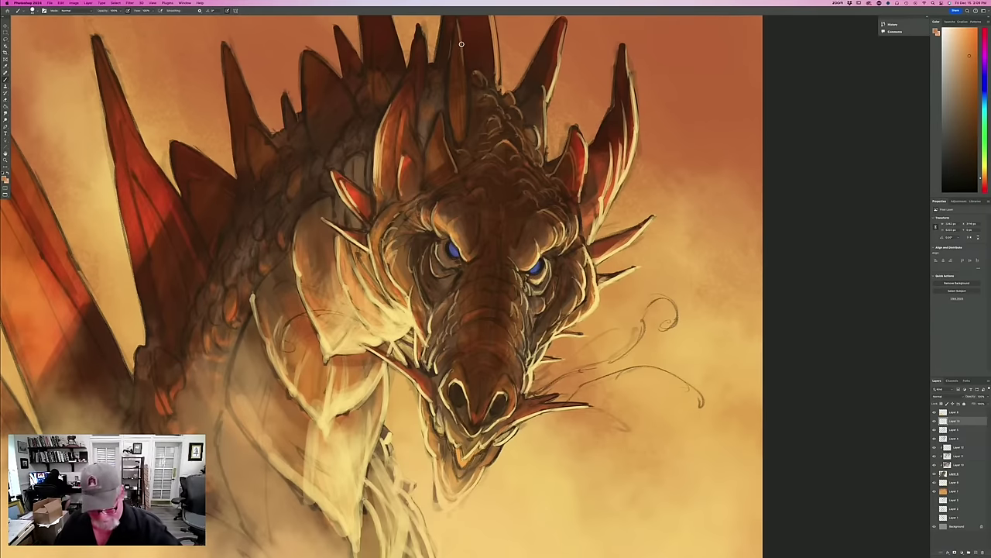
# Paint muted orange rim light along the tall central head horn, the bumpy scales beside it and the large spine behind it.
pyautogui.moveTo(231, 276); pyautogui.dragTo(270, 374)
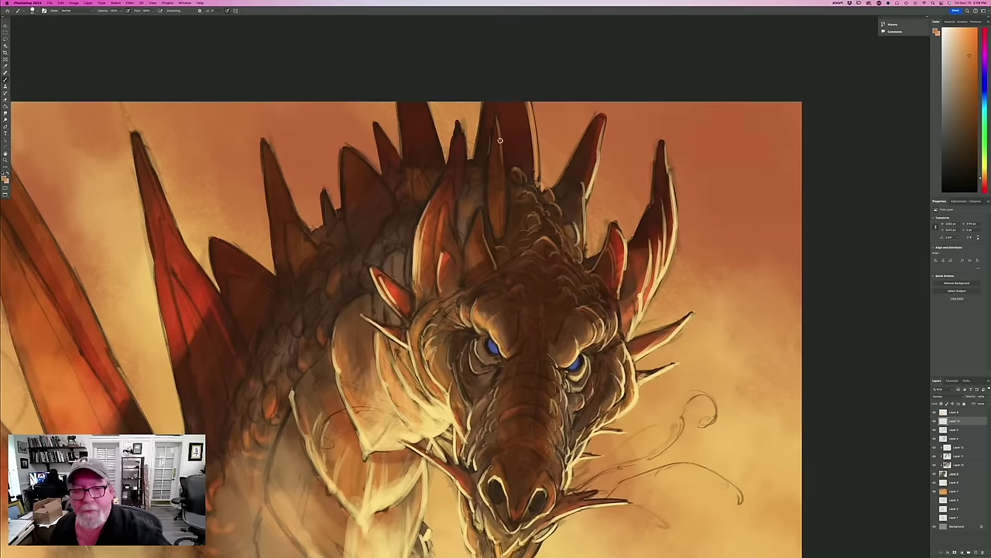
pyautogui.moveTo(499, 137); pyautogui.dragTo(505, 236)
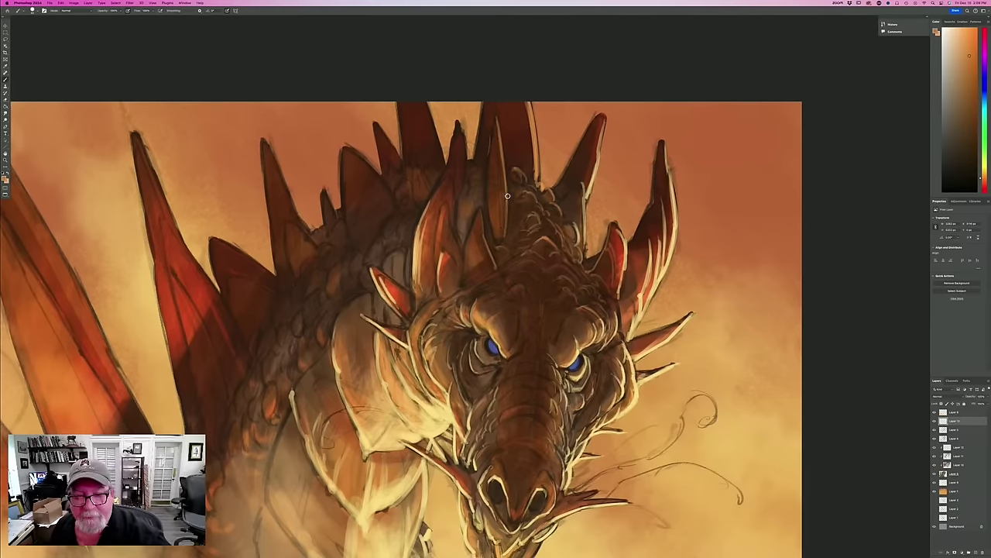
pyautogui.moveTo(508, 196); pyautogui.dragTo(503, 236)
pyautogui.moveTo(535, 182); pyautogui.dragTo(540, 190)
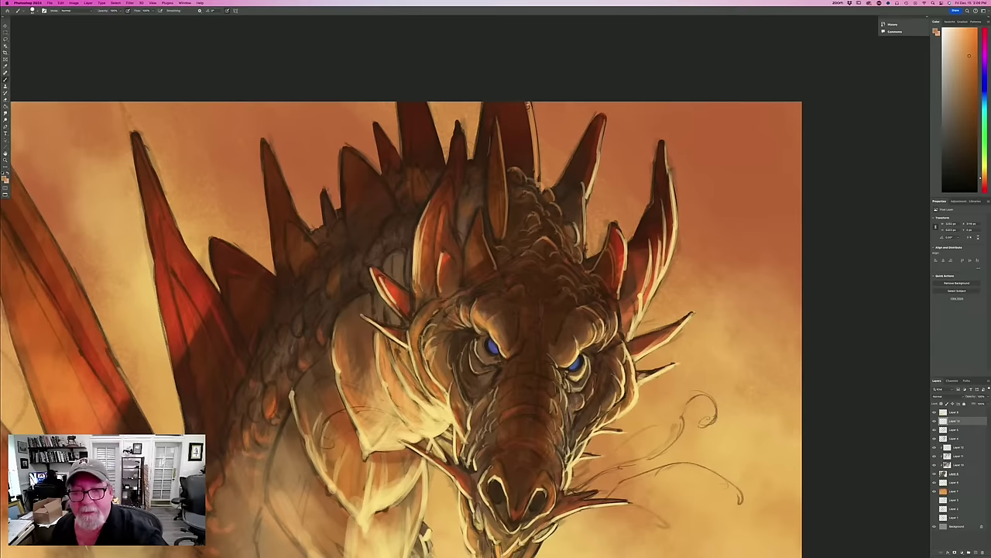
pyautogui.moveTo(534, 120); pyautogui.dragTo(530, 144)
# Add muted orange rim light to the spines behind the ear, the ear's inner edge, the small horn beside it and the brow scales.
pyautogui.moveTo(424, 104); pyautogui.dragTo(444, 161)
pyautogui.moveTo(457, 122); pyautogui.dragTo(458, 249)
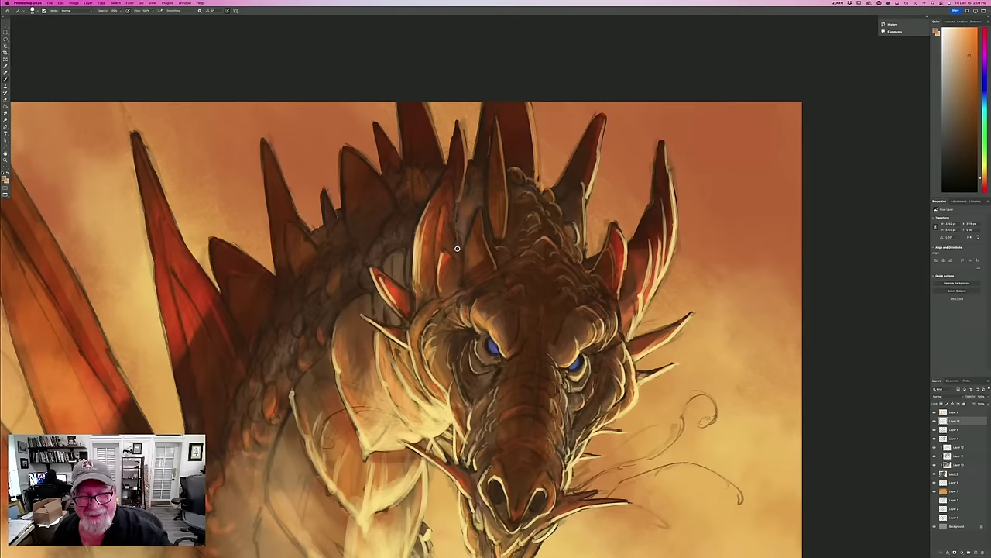
pyautogui.moveTo(454, 204)
pyautogui.mouseDown()
pyautogui.moveTo(453, 182)
pyautogui.moveTo(442, 178)
pyautogui.moveTo(415, 232)
pyautogui.mouseUp()
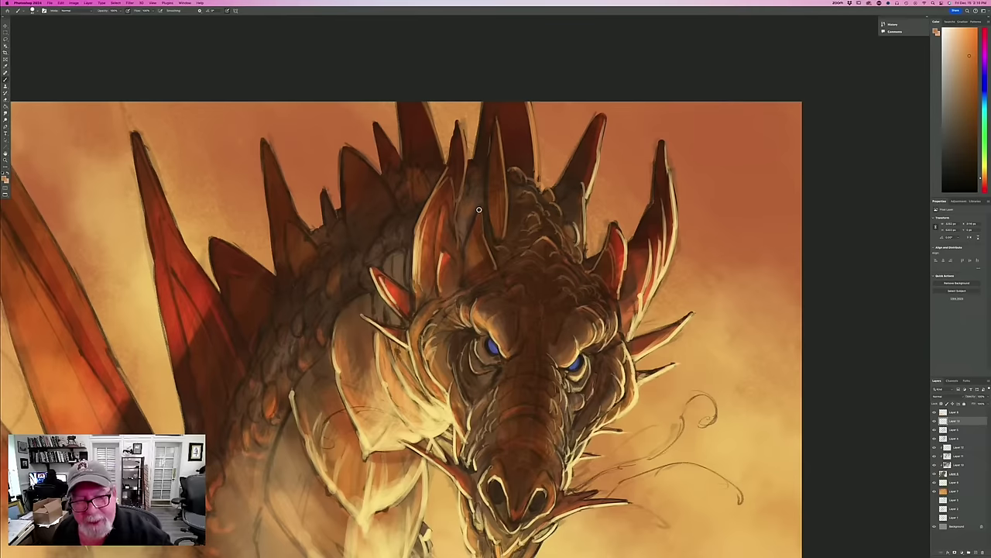
pyautogui.moveTo(477, 210)
pyautogui.mouseDown()
pyautogui.moveTo(465, 280)
pyautogui.moveTo(449, 299)
pyautogui.mouseUp()
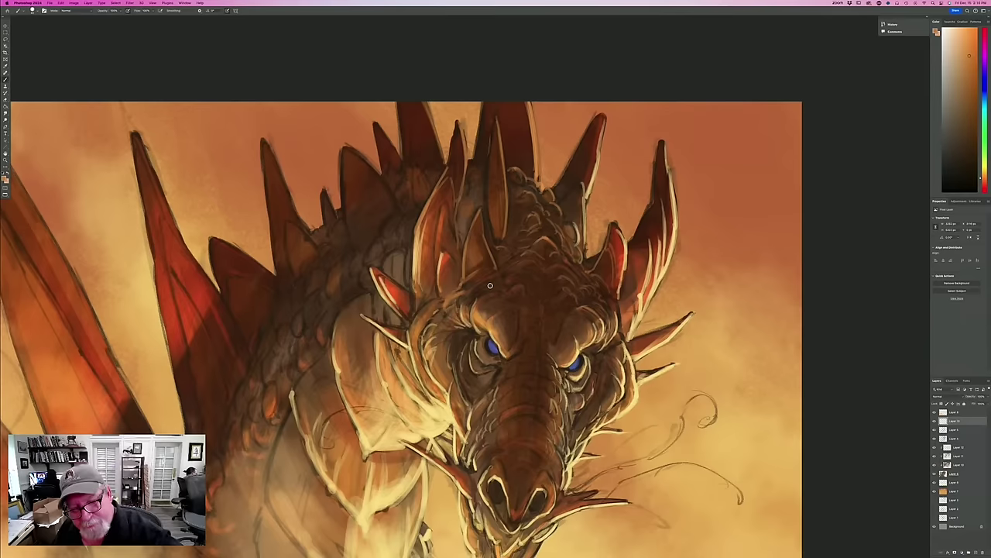
pyautogui.moveTo(490, 286)
pyautogui.mouseDown()
pyautogui.moveTo(462, 309)
pyautogui.moveTo(463, 294)
pyautogui.moveTo(415, 323)
pyautogui.moveTo(431, 300)
pyautogui.moveTo(407, 332)
pyautogui.mouseUp()
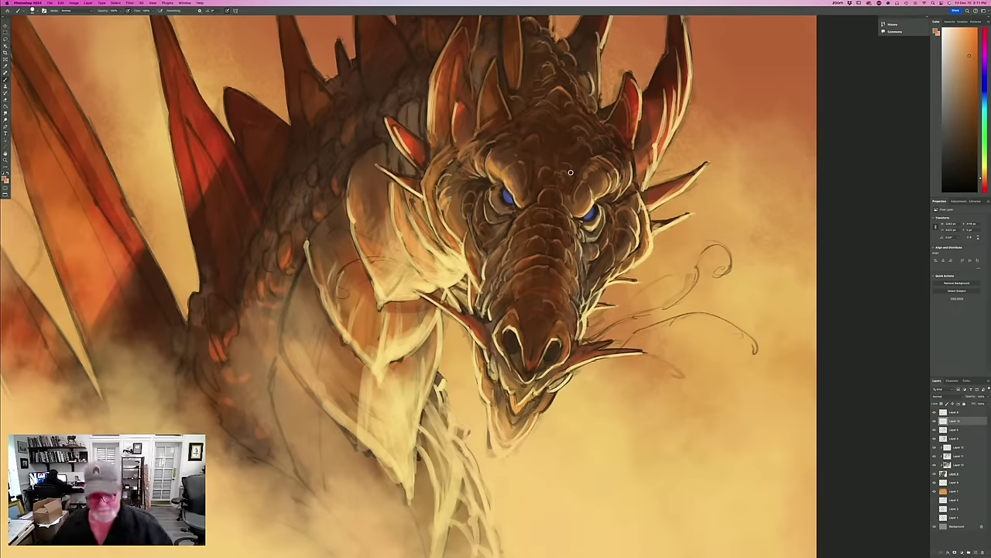
# Choose a darker orange foreground colour and outline the overlapping scales on the upper neck behind the cheek spikes.
pyautogui.press('super+0')
pyautogui.press('super+minus')
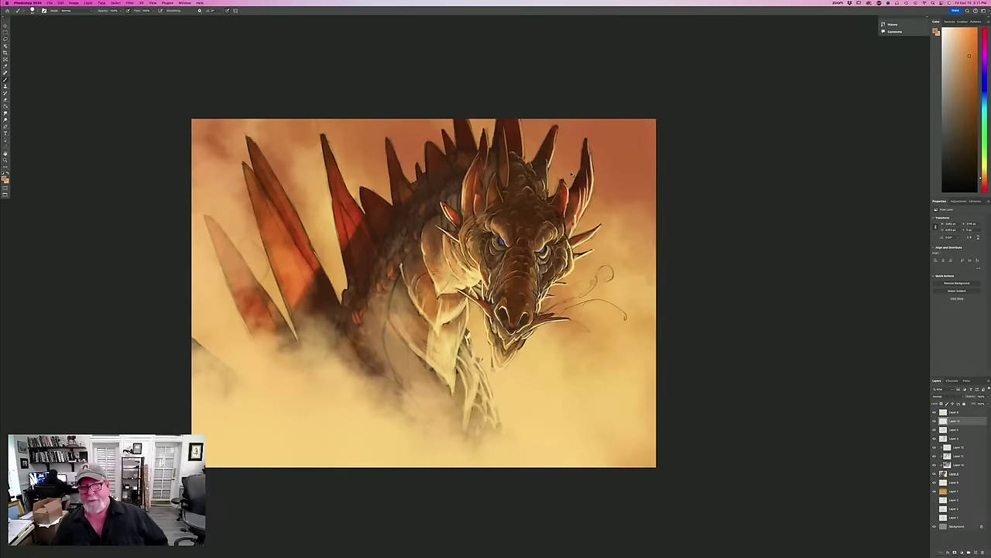
pyautogui.press('super+plus')
pyautogui.press('super+plus')
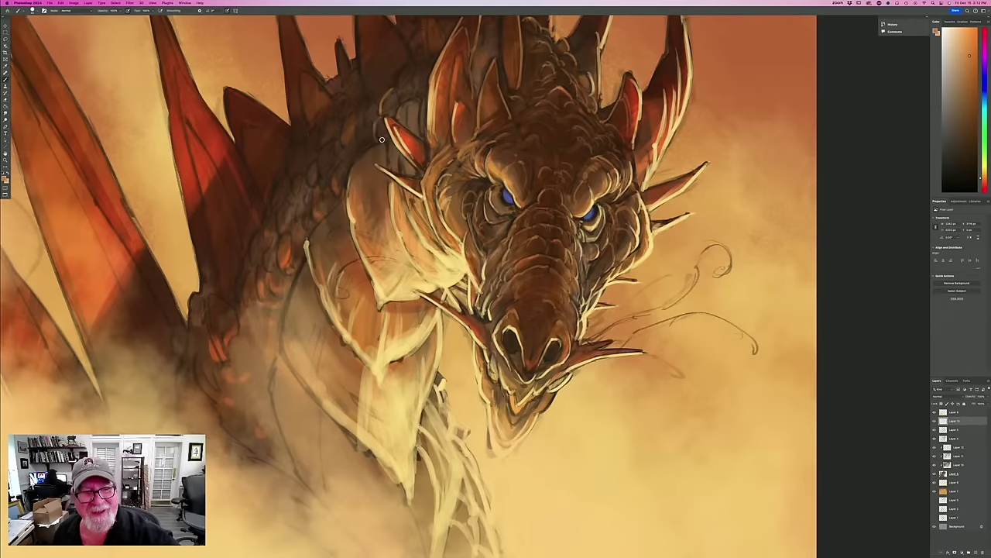
pyautogui.click(5, 178)
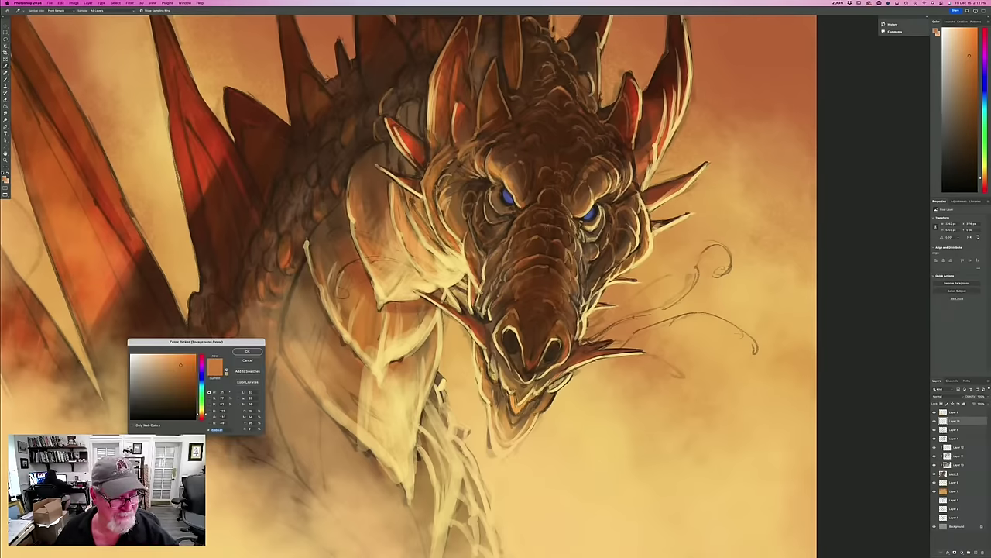
pyautogui.click(248, 351)
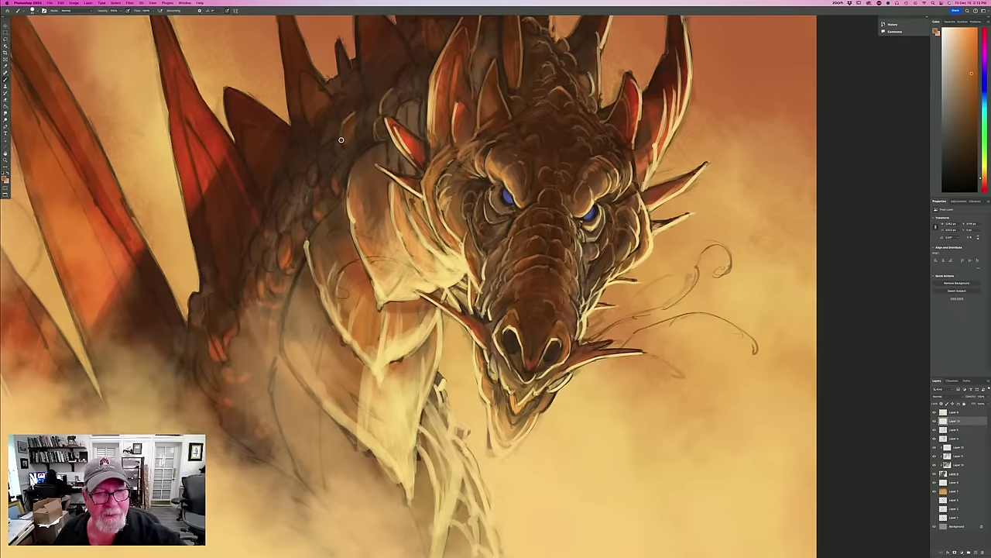
pyautogui.moveTo(365, 103)
pyautogui.mouseDown()
pyautogui.moveTo(358, 132)
pyautogui.moveTo(367, 118)
pyautogui.moveTo(367, 129)
pyautogui.mouseUp()
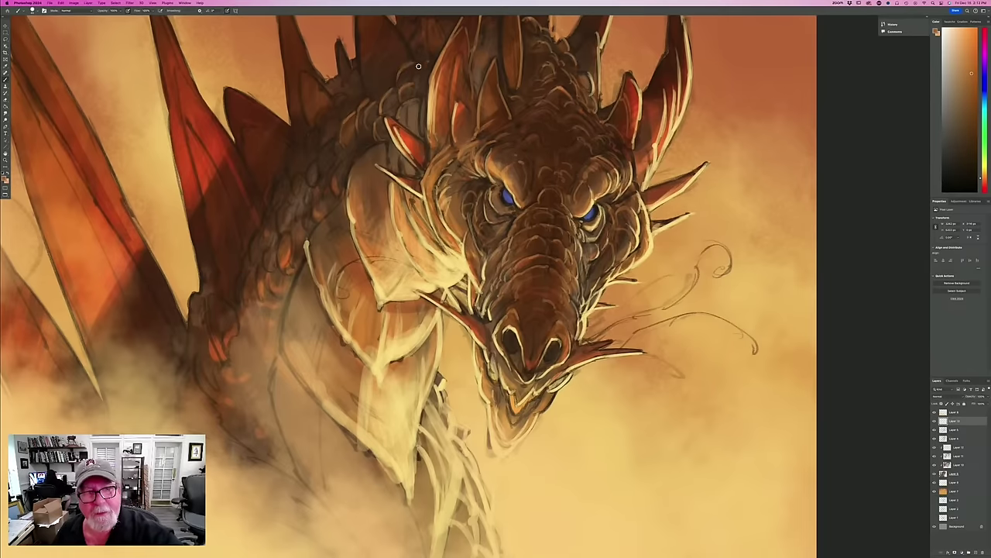
# Outline the scales down the dragon's back and the knobby hump at the base of the tall red spine with dark orange light.
pyautogui.press('super+minus')
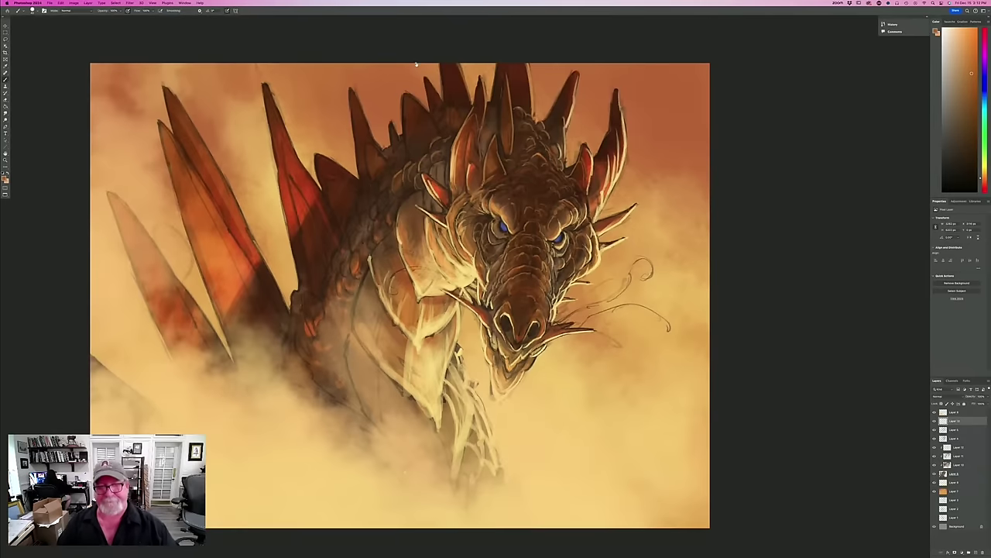
pyautogui.moveTo(220, 346); pyautogui.dragTo(242, 416)
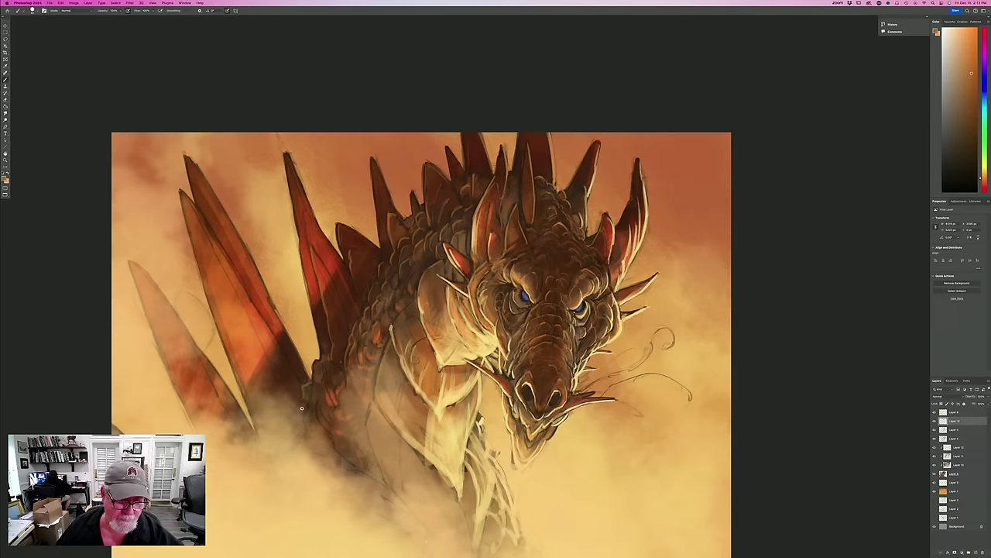
pyautogui.moveTo(317, 363); pyautogui.dragTo(309, 411)
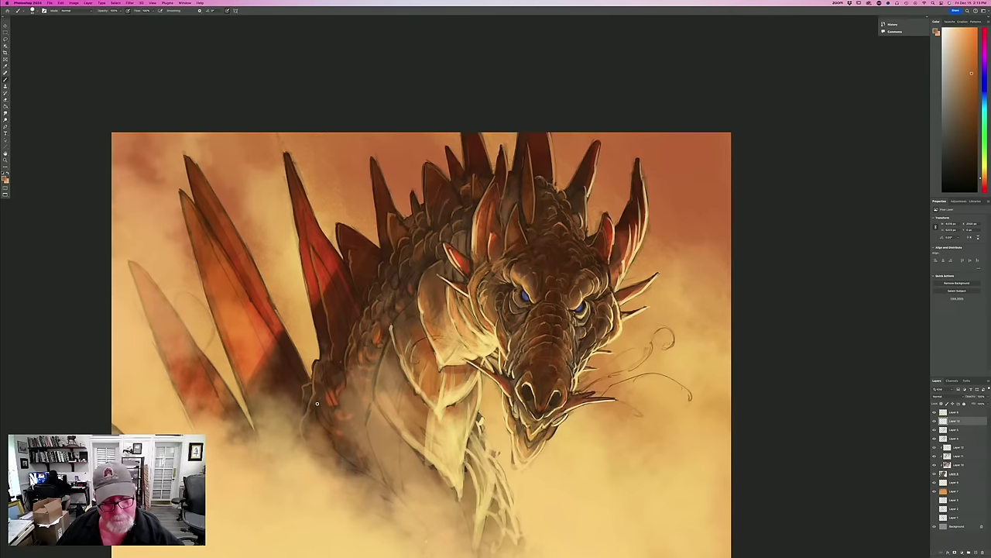
pyautogui.moveTo(324, 360); pyautogui.dragTo(321, 426)
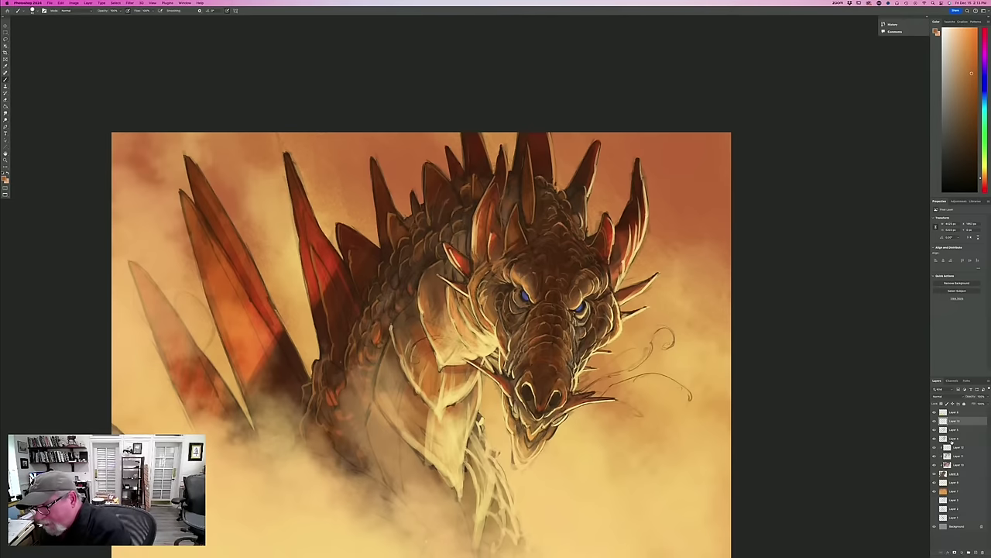
# Review the whole painting at reduced size and check the brush's saved tool presets.
pyautogui.click(964, 439)
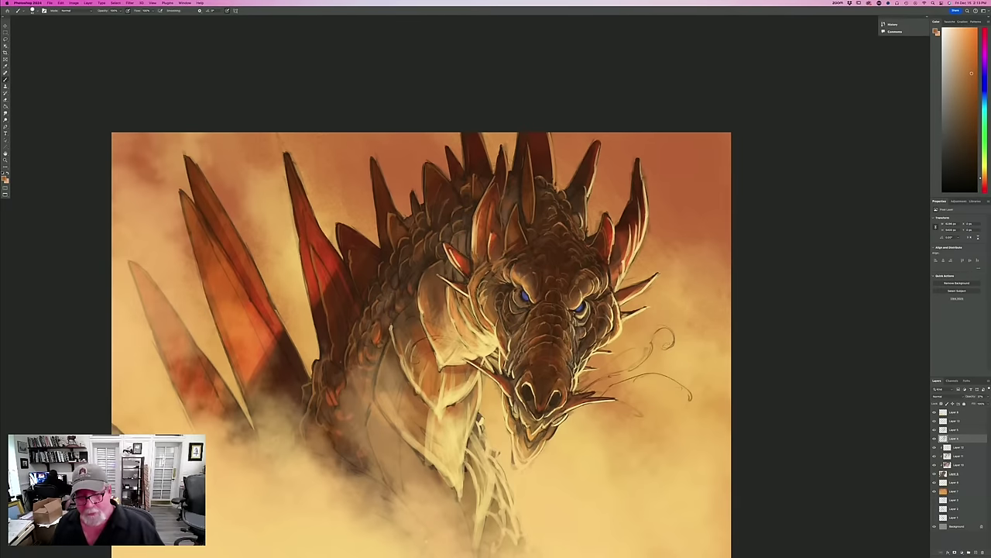
pyautogui.press('super+minus')
pyautogui.press('super+minus')
pyautogui.press('super+minus')
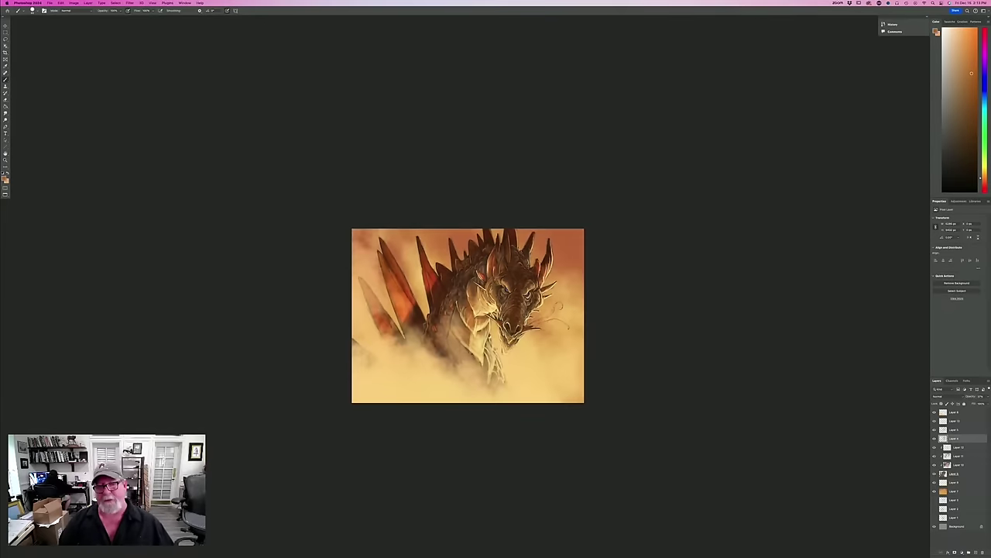
pyautogui.press('super+equal')
pyautogui.press('super+equal')
pyautogui.press('super+equal')
pyautogui.press('super+plus')
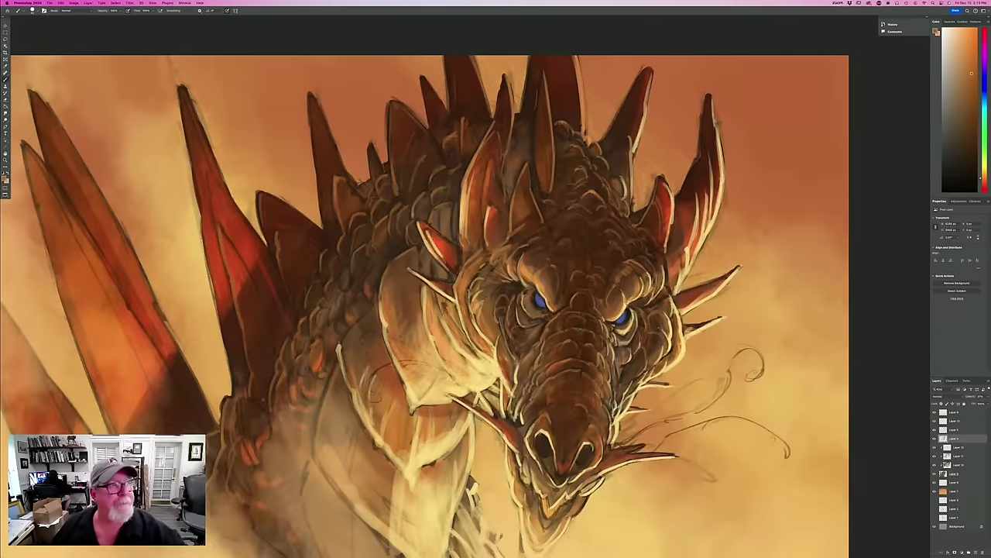
pyautogui.click(22, 11)
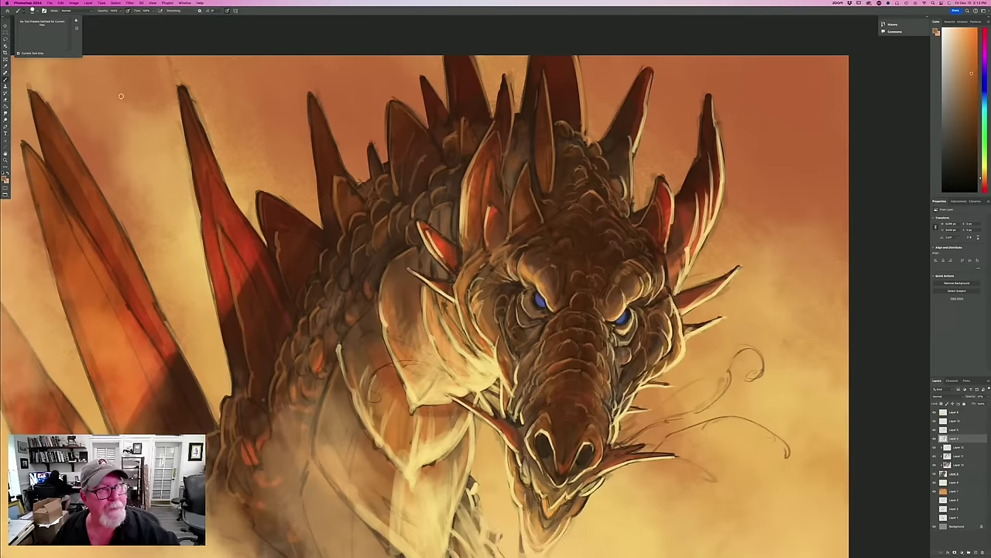
pyautogui.click(147, 43)
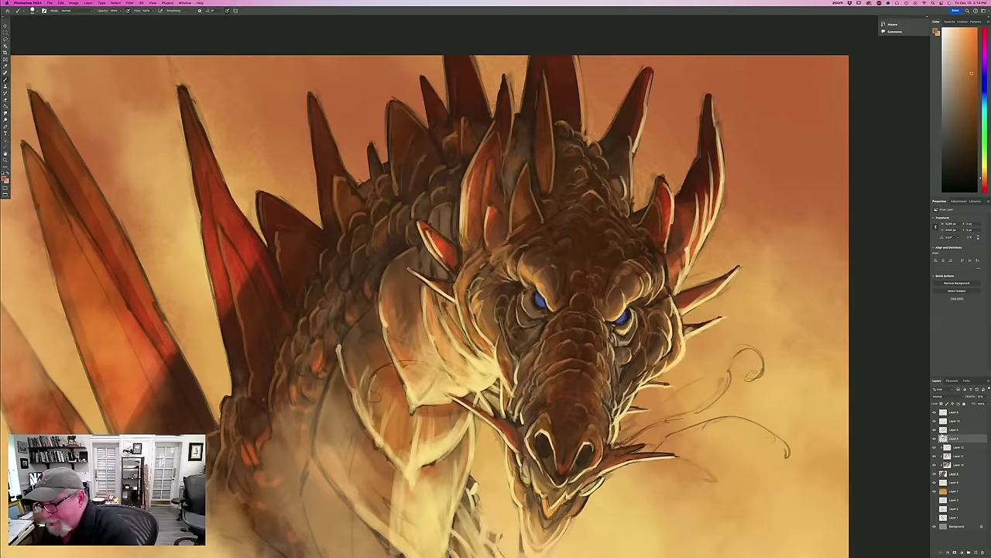
# Return to the highlight layer, outline the forehead scales with dark orange light, and review the whole painting.
pyautogui.click(954, 421)
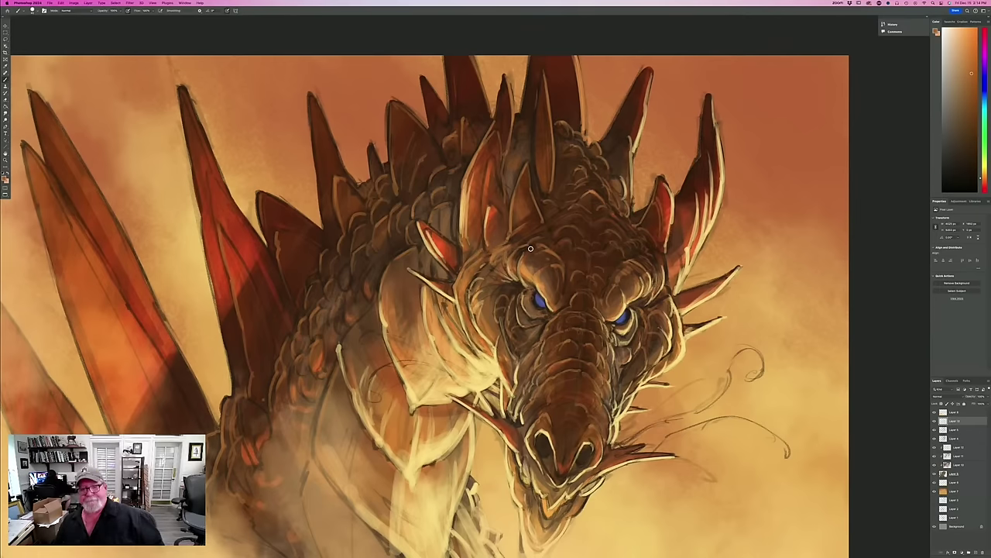
pyautogui.press('super+minus')
pyautogui.press('super+minus')
pyautogui.press('super+minus')
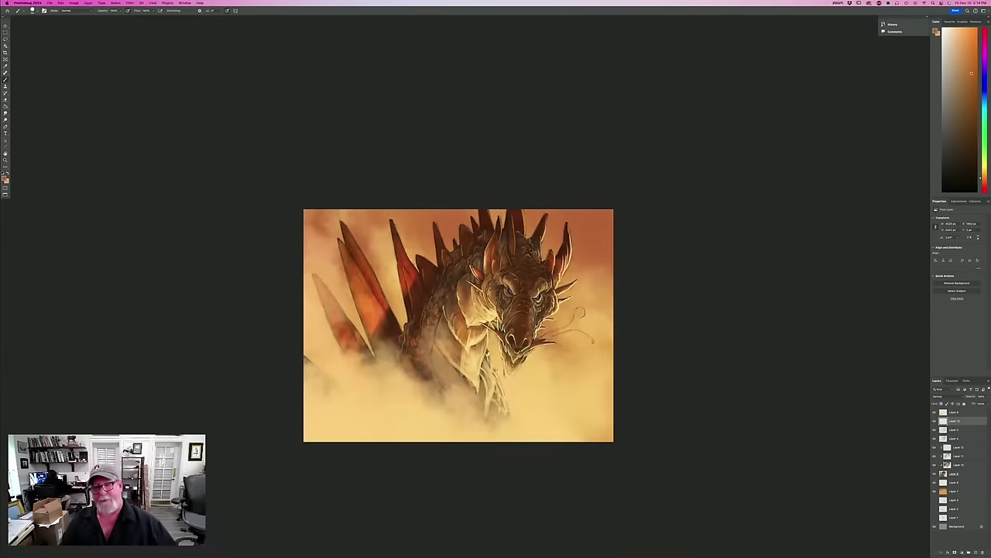
pyautogui.press('super+plus')
pyautogui.press('super+plus')
pyautogui.scroll(3, 531, 250)
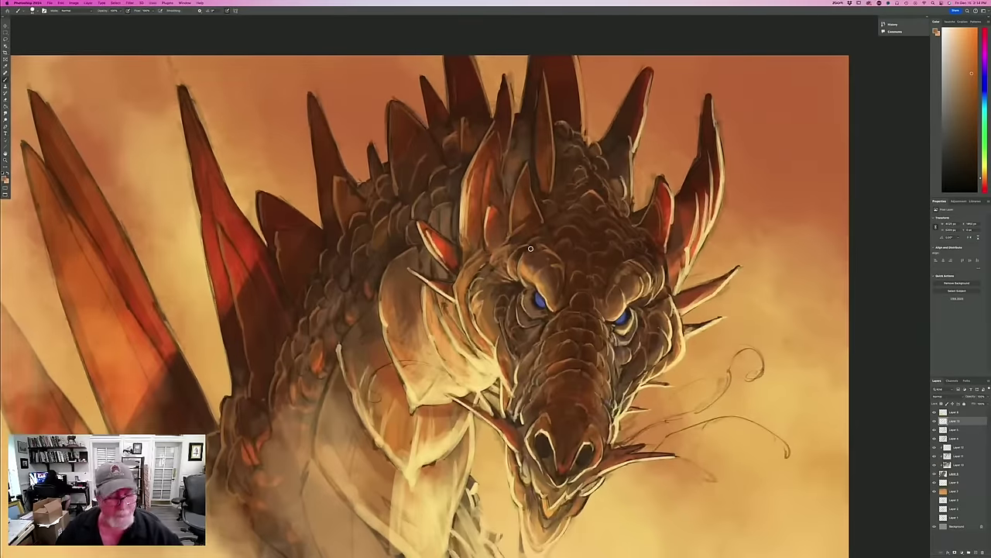
# Touch up the neck plate's lower edge in pale yellow, and paint the long jaw spike overlapping the neck with a sampled red-orange.
pyautogui.click(6, 178)
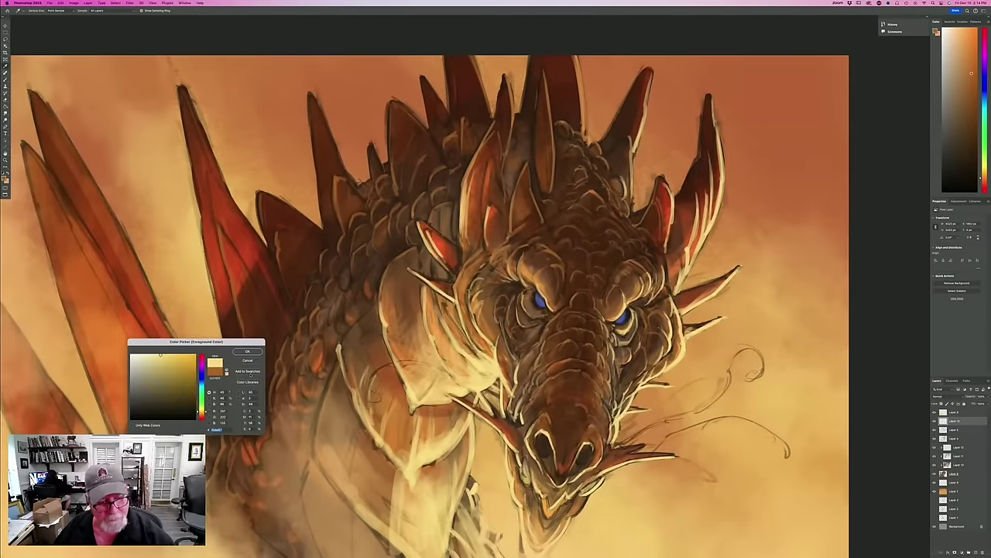
pyautogui.click(246, 351)
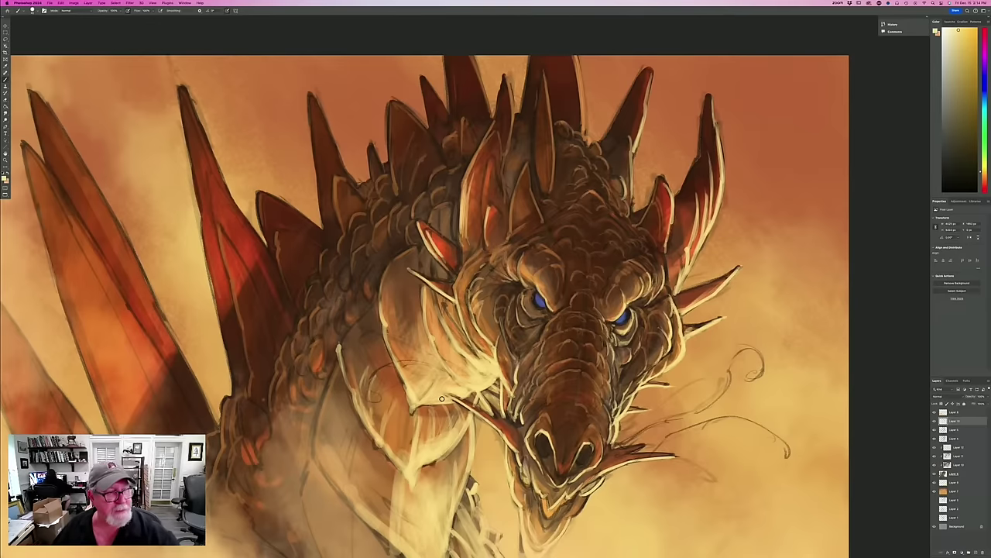
pyautogui.click(4, 177)
pyautogui.click(506, 428)
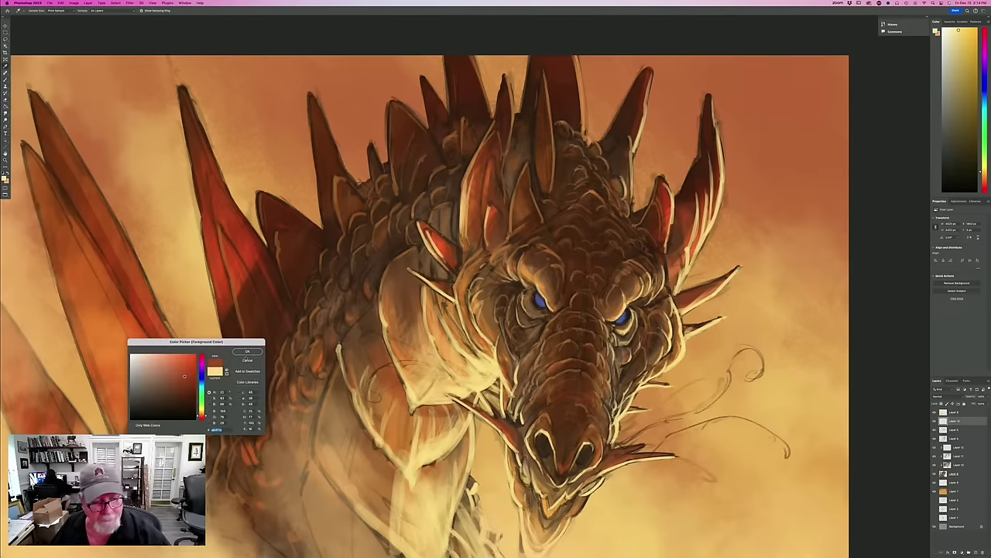
pyautogui.click(247, 350)
pyautogui.moveTo(457, 399); pyautogui.dragTo(479, 410)
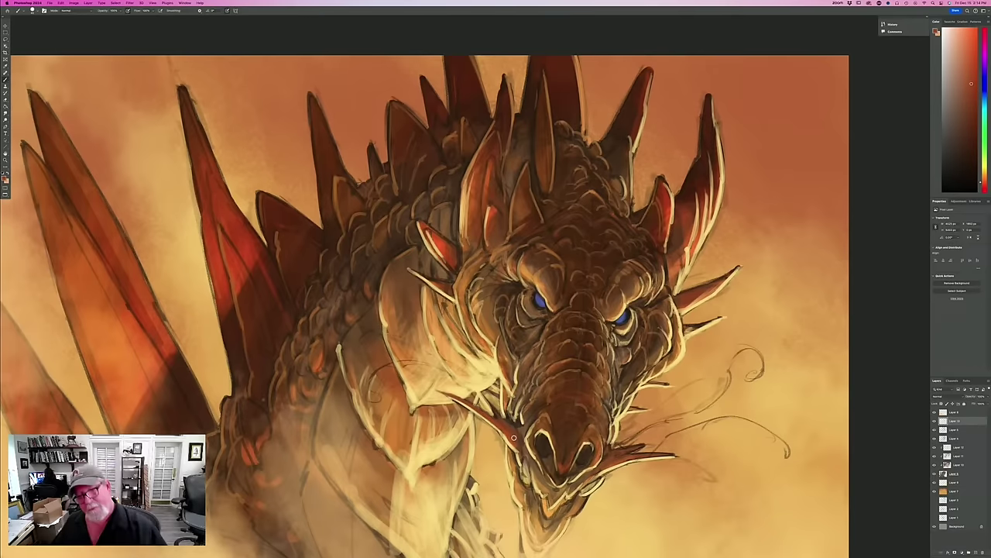
# Sample pale yellow from the neck and paint streaks across the middle neck plate and light down the plate below it.
pyautogui.click(5, 178)
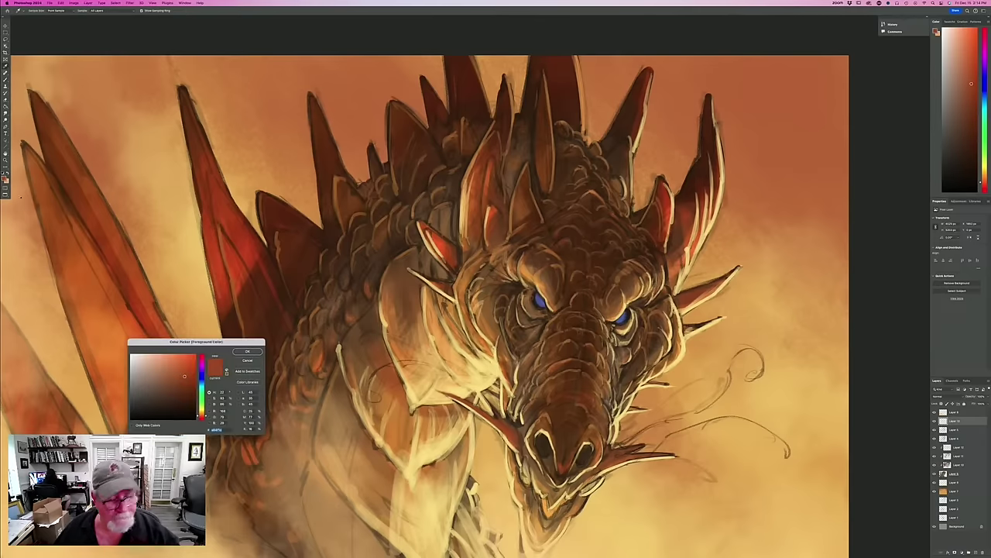
pyautogui.click(439, 451)
pyautogui.click(247, 351)
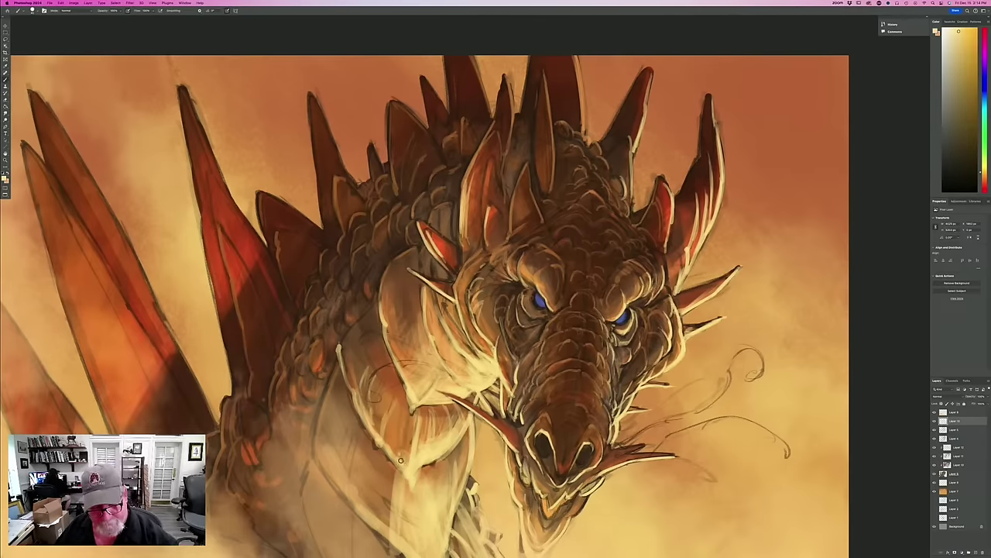
pyautogui.moveTo(397, 420); pyautogui.dragTo(394, 445)
pyautogui.moveTo(411, 393)
pyautogui.mouseDown()
pyautogui.moveTo(389, 445)
pyautogui.moveTo(396, 400)
pyautogui.moveTo(382, 440)
pyautogui.mouseUp()
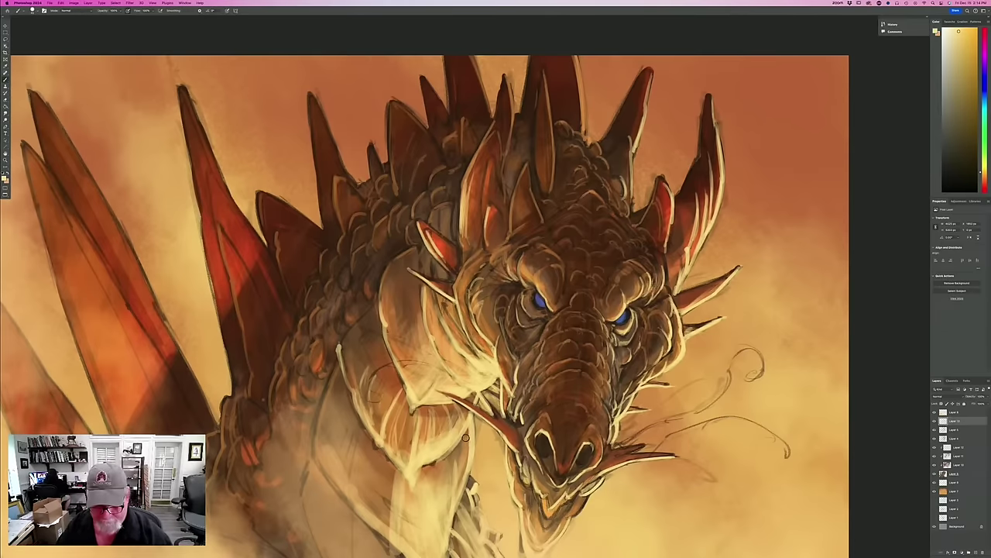
pyautogui.moveTo(468, 426)
pyautogui.mouseDown()
pyautogui.moveTo(461, 488)
pyautogui.moveTo(465, 432)
pyautogui.moveTo(450, 478)
pyautogui.moveTo(468, 432)
pyautogui.moveTo(459, 482)
pyautogui.moveTo(449, 462)
pyautogui.moveTo(421, 464)
pyautogui.moveTo(448, 476)
pyautogui.moveTo(443, 520)
pyautogui.moveTo(434, 480)
pyautogui.moveTo(441, 524)
pyautogui.moveTo(435, 505)
pyautogui.mouseUp()
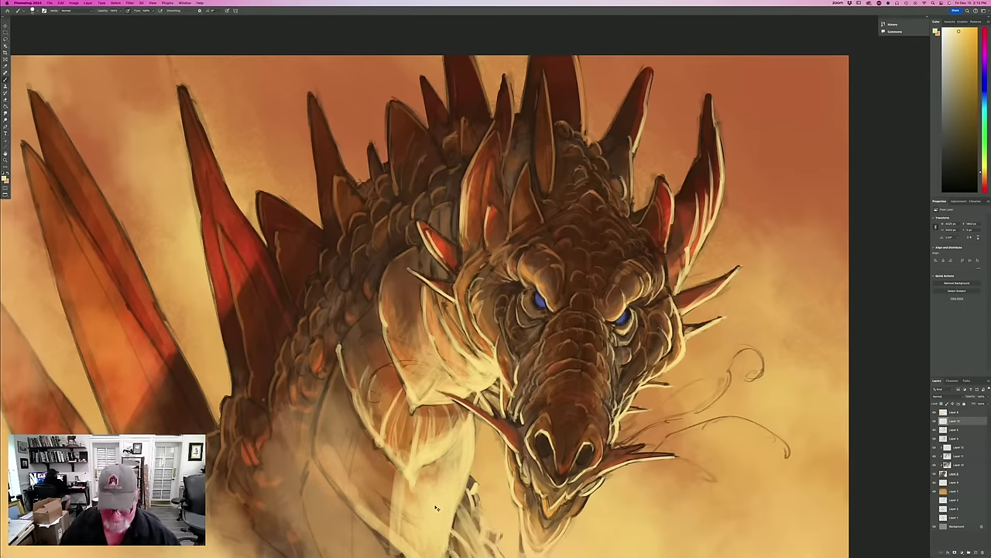
# Brush soft pale yellow light over the lowest neck plate and broad translucent streaks across the shadowed side of the chest.
pyautogui.press('super+minus')
pyautogui.moveTo(454, 477)
pyautogui.mouseDown()
pyautogui.moveTo(458, 495)
pyautogui.moveTo(411, 445)
pyautogui.mouseUp()
pyautogui.moveTo(464, 465); pyautogui.dragTo(478, 536)
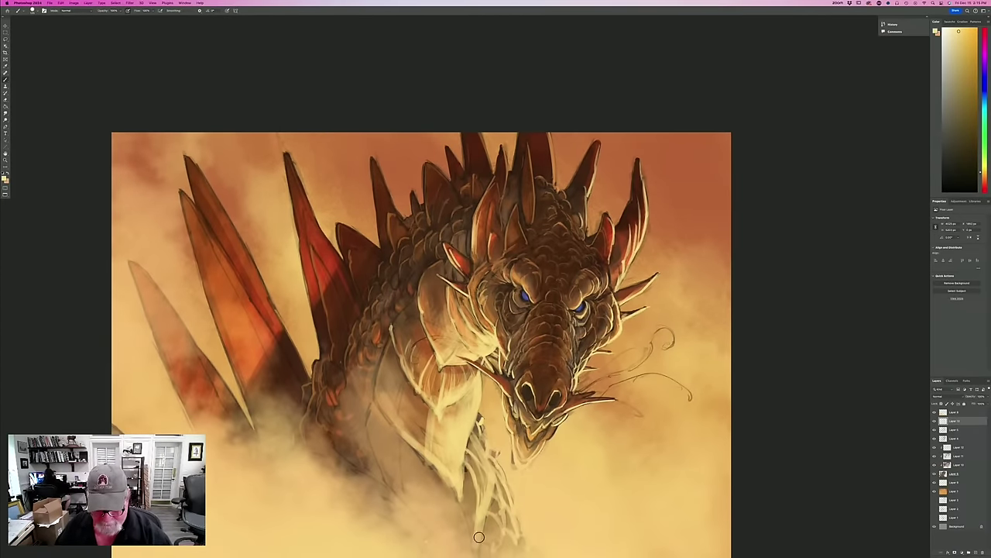
pyautogui.moveTo(474, 492)
pyautogui.mouseDown()
pyautogui.moveTo(467, 547)
pyautogui.moveTo(477, 525)
pyautogui.moveTo(433, 484)
pyautogui.moveTo(414, 519)
pyautogui.moveTo(410, 477)
pyautogui.moveTo(394, 473)
pyautogui.moveTo(368, 428)
pyautogui.mouseUp()
pyautogui.moveTo(368, 429)
pyautogui.mouseDown()
pyautogui.moveTo(392, 476)
pyautogui.moveTo(450, 539)
pyautogui.moveTo(382, 467)
pyautogui.moveTo(428, 478)
pyautogui.moveTo(377, 391)
pyautogui.moveTo(384, 358)
pyautogui.moveTo(382, 403)
pyautogui.mouseUp()
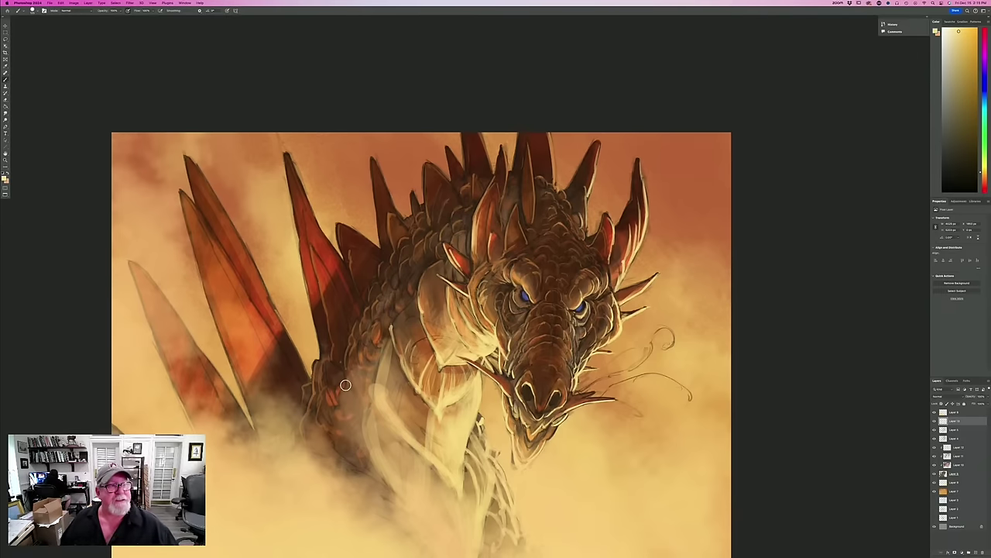
# Sample orange from the back wing and paint rim strokes along the scales of the shoulder and lower flank.
pyautogui.click(6, 177)
pyautogui.click(192, 357)
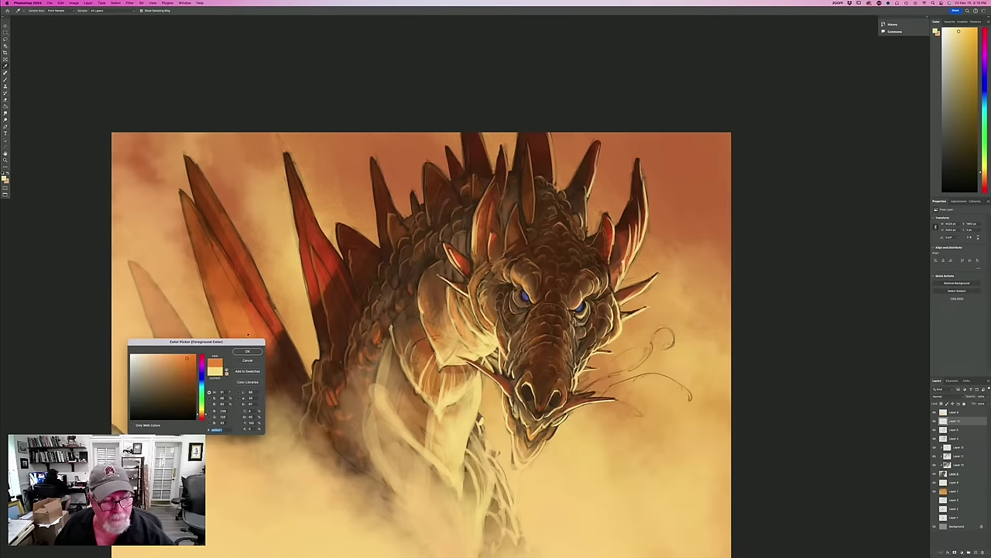
pyautogui.click(247, 351)
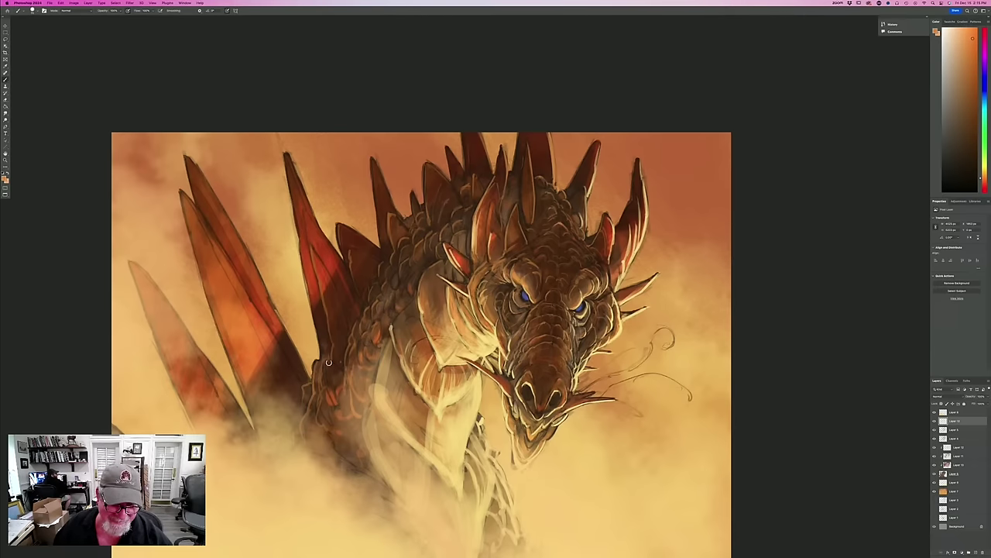
pyautogui.moveTo(329, 363)
pyautogui.mouseDown()
pyautogui.moveTo(339, 456)
pyautogui.moveTo(357, 466)
pyautogui.moveTo(344, 471)
pyautogui.mouseUp()
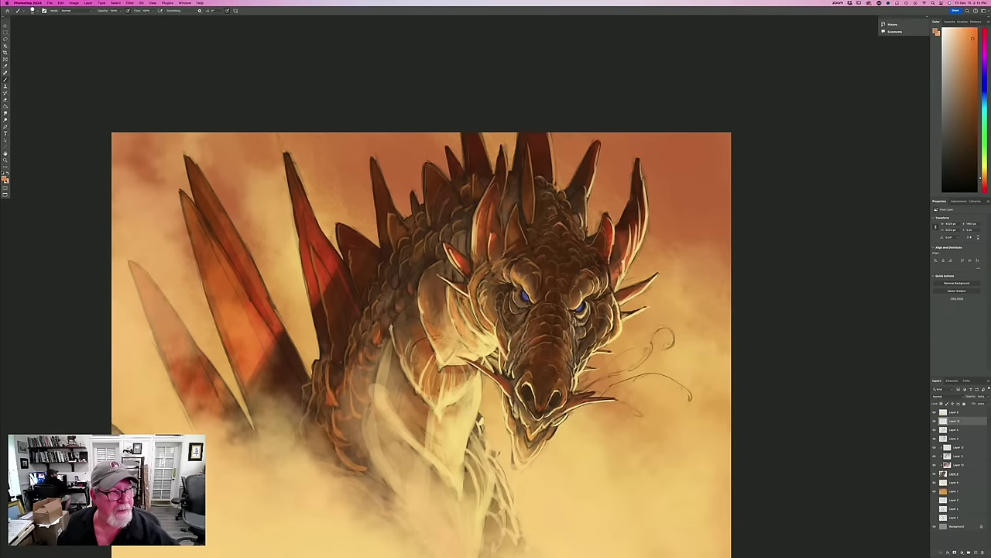
# Sample pale yellow from the neck and paint thin highlights on the wing's lower tip, lower flank edge and front chest scales.
pyautogui.click(5, 179)
pyautogui.click(442, 409)
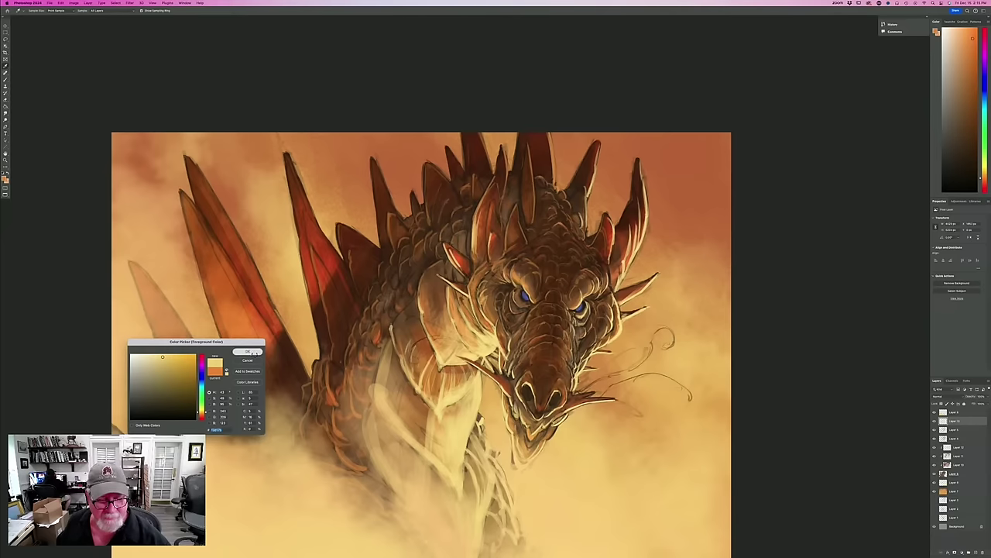
pyautogui.click(247, 351)
pyautogui.moveTo(379, 361); pyautogui.dragTo(380, 382)
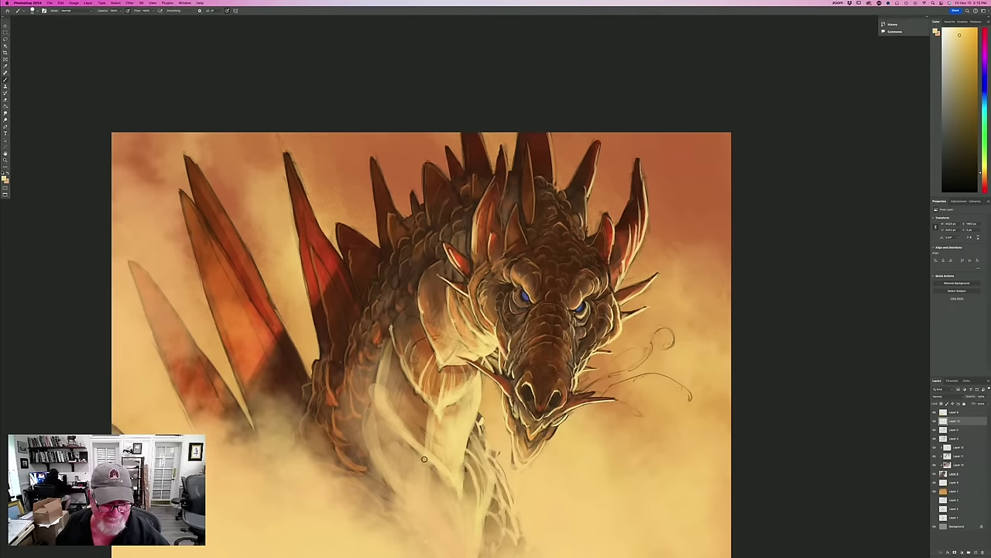
pyautogui.moveTo(238, 377); pyautogui.dragTo(262, 453)
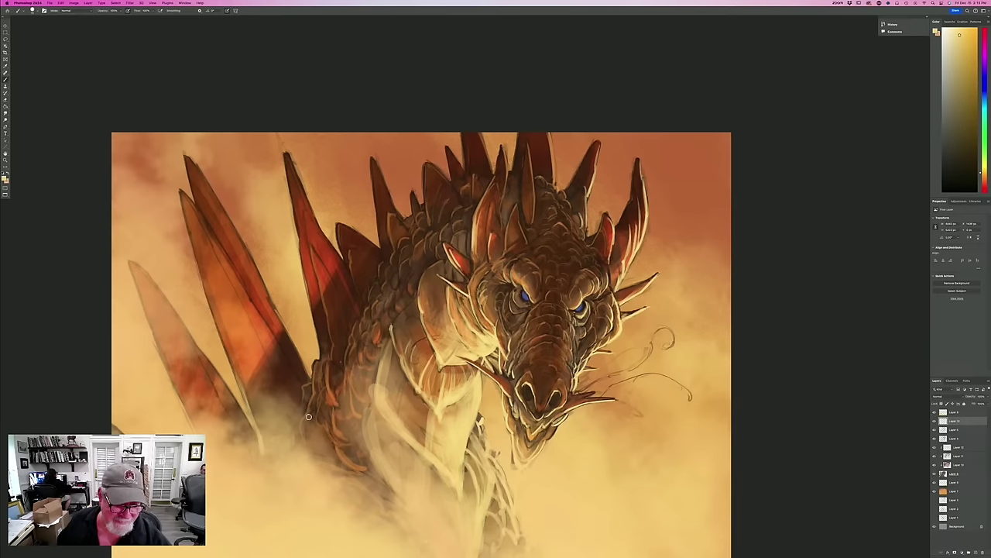
pyautogui.moveTo(358, 470)
pyautogui.mouseDown()
pyautogui.moveTo(390, 493)
pyautogui.moveTo(360, 432)
pyautogui.moveTo(375, 471)
pyautogui.mouseUp()
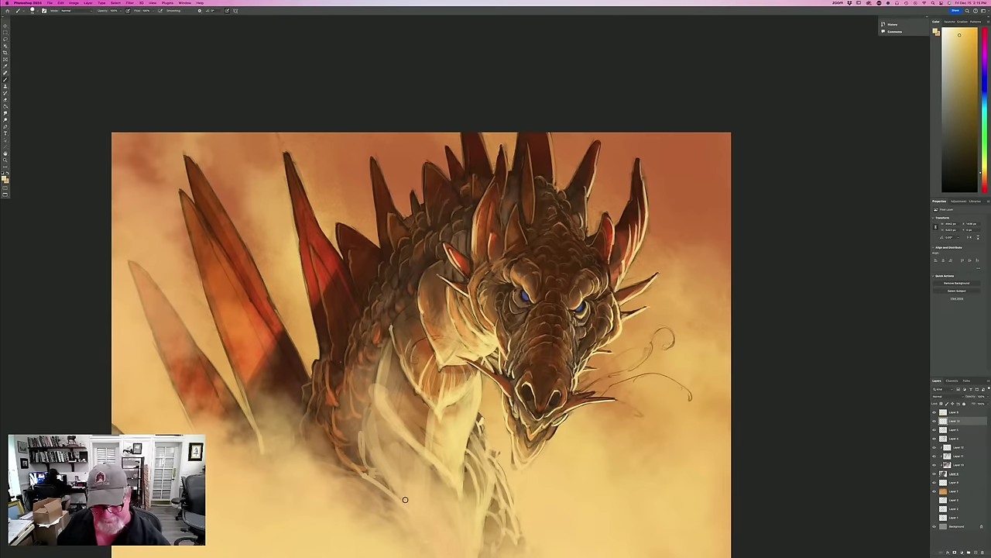
pyautogui.moveTo(496, 545); pyautogui.dragTo(489, 519)
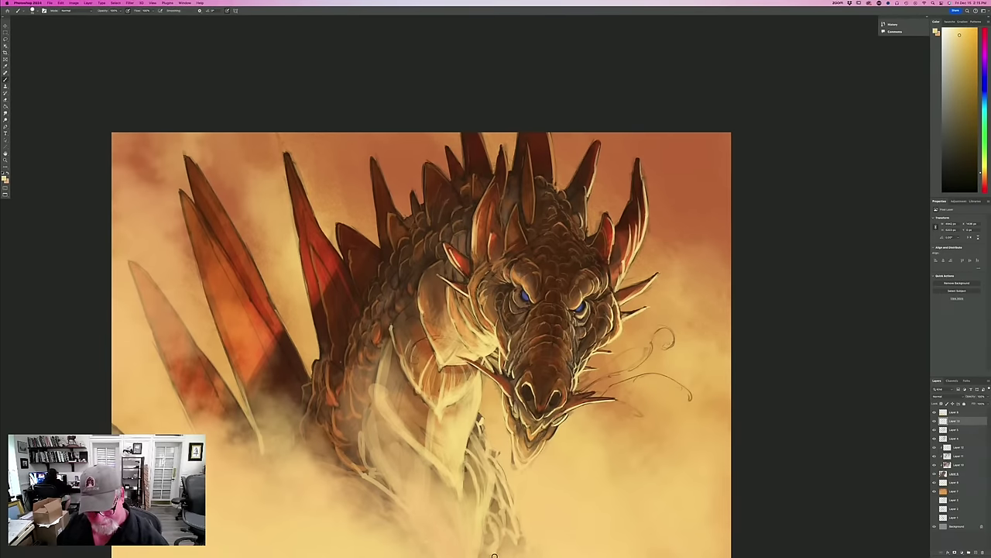
pyautogui.moveTo(257, 447); pyautogui.dragTo(274, 308)
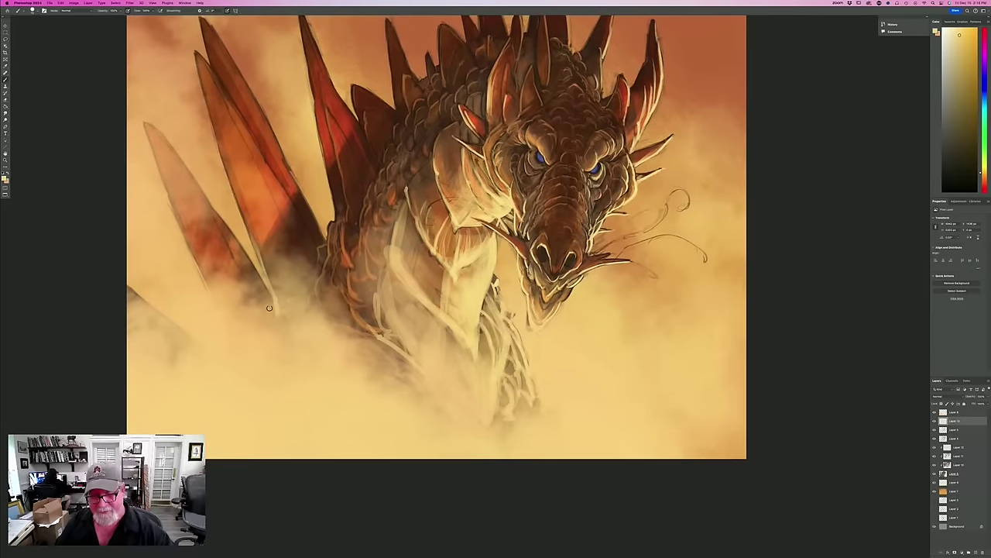
pyautogui.moveTo(506, 419); pyautogui.dragTo(512, 440)
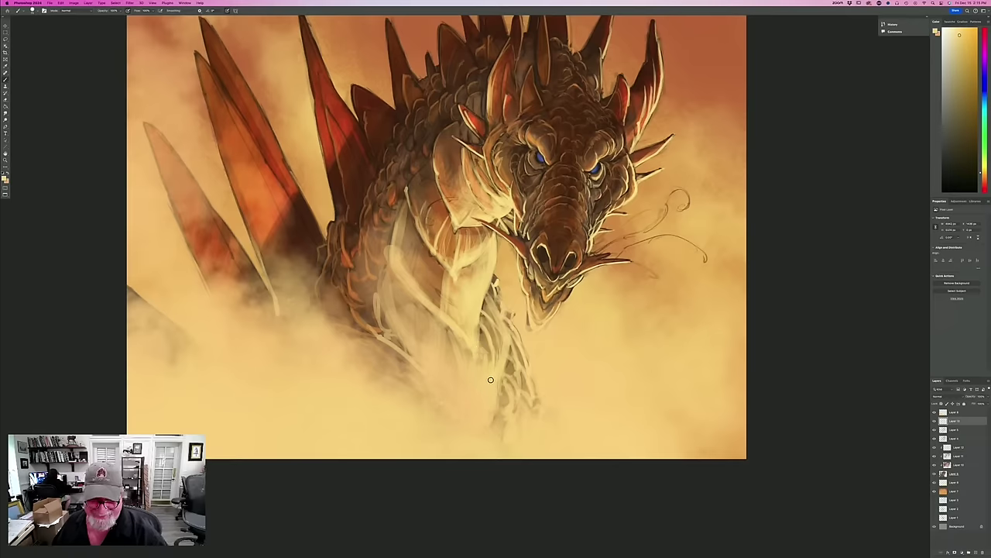
# Brush pale yellow streaks over the shadowed chest with Sampled Brush 1 and Sampled Brush 1 1.
pyautogui.click(33, 10)
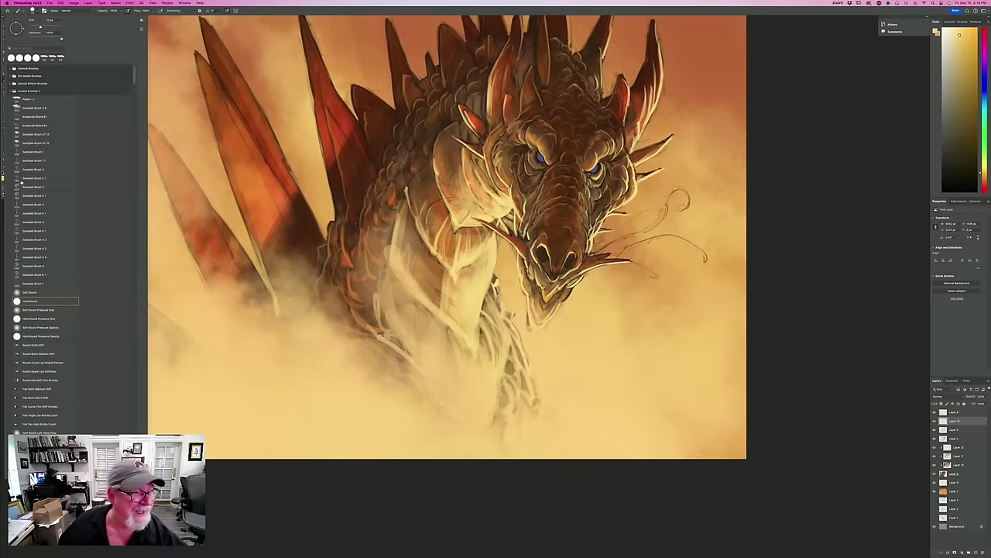
pyautogui.click(34, 152)
pyautogui.moveTo(427, 311)
pyautogui.mouseDown()
pyautogui.moveTo(419, 349)
pyautogui.moveTo(414, 312)
pyautogui.moveTo(405, 349)
pyautogui.moveTo(400, 332)
pyautogui.mouseUp()
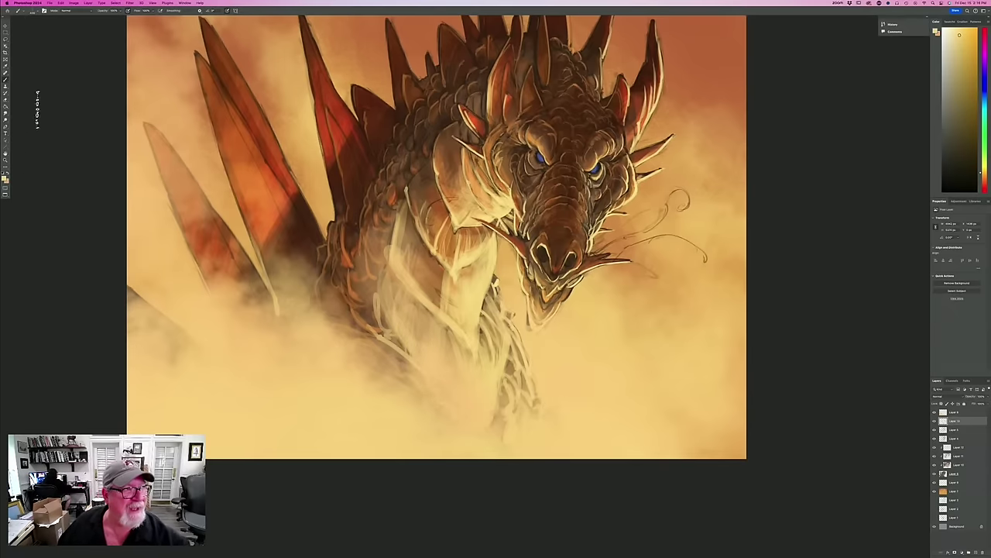
pyautogui.click(31, 11)
pyautogui.click(19, 162)
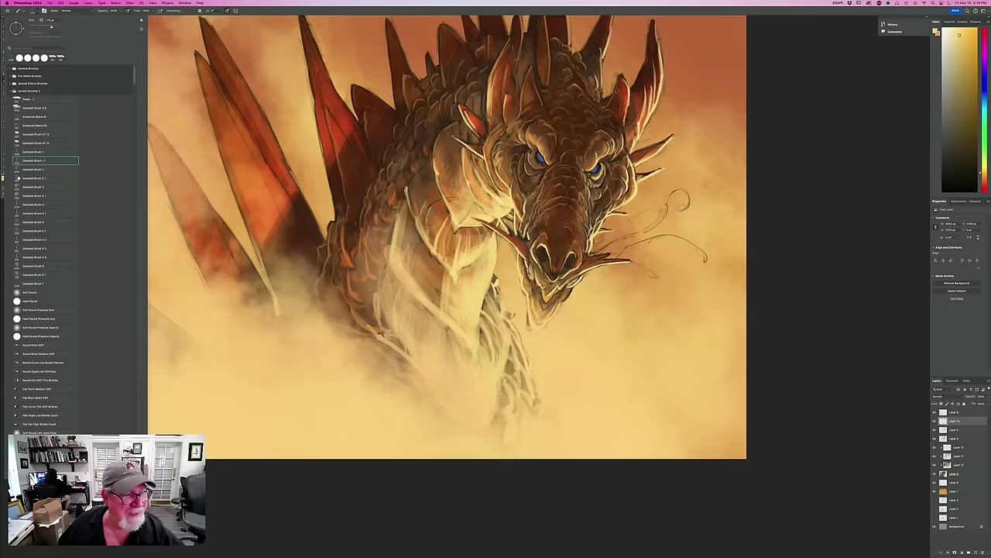
pyautogui.click(436, 329)
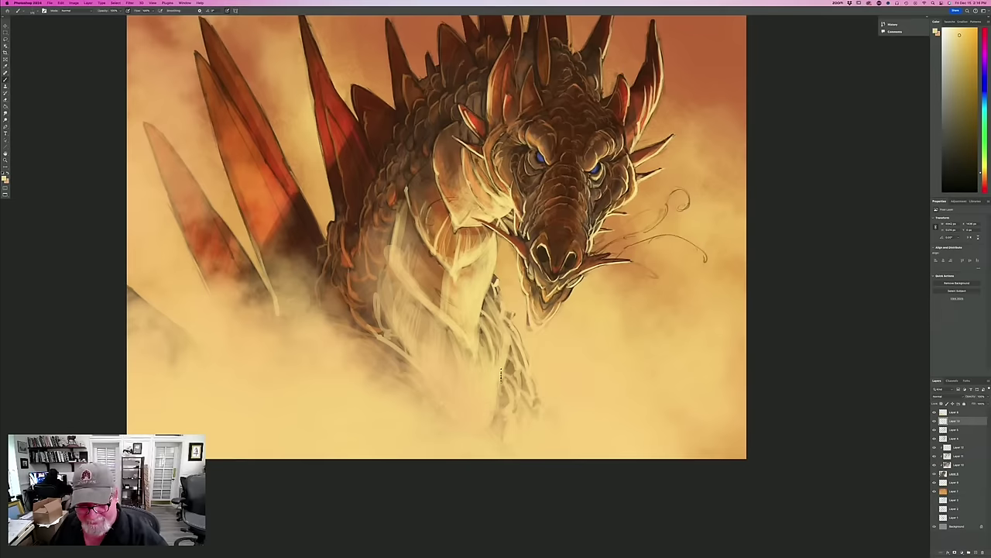
# Switch to another streaky sampled brush and cover the shadowed chest plates with fine pale yellow lines.
pyautogui.click(32, 10)
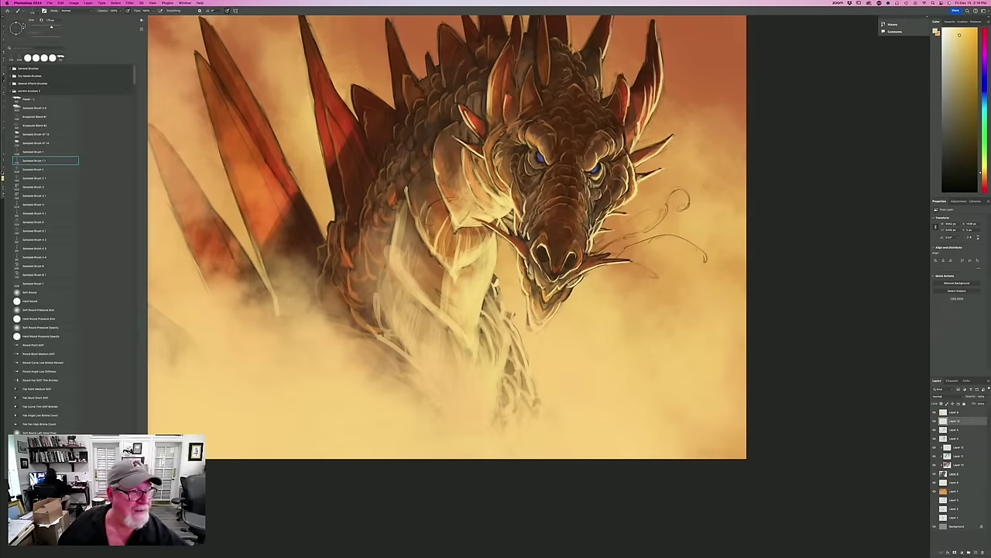
pyautogui.click(27, 249)
pyautogui.click(400, 350)
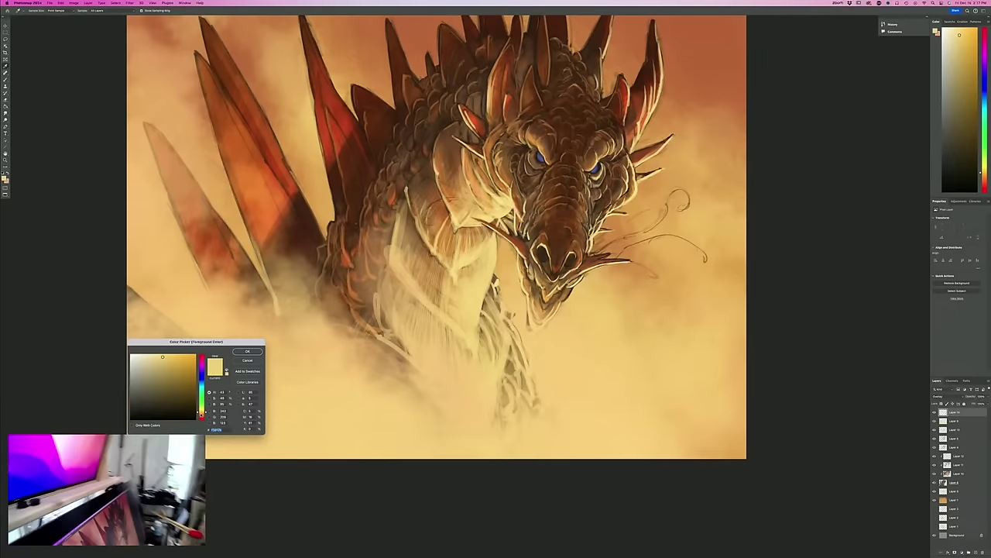
# Set the foreground colour to a saturated deep orange and choose a large cloud-shaped sampled brush for the overlay layer.
pyautogui.moveTo(201, 412); pyautogui.dragTo(203, 415)
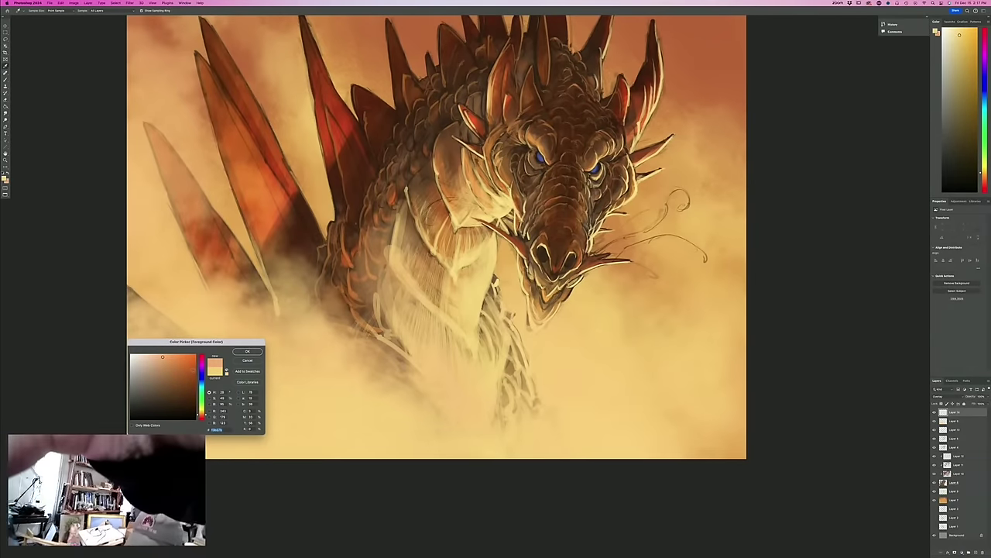
pyautogui.click(193, 369)
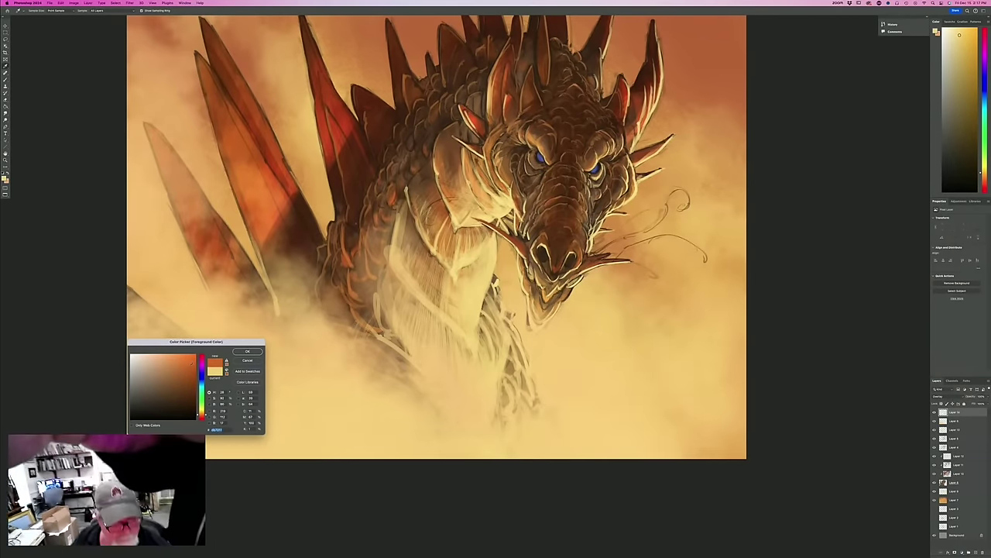
pyautogui.click(241, 352)
pyautogui.click(33, 11)
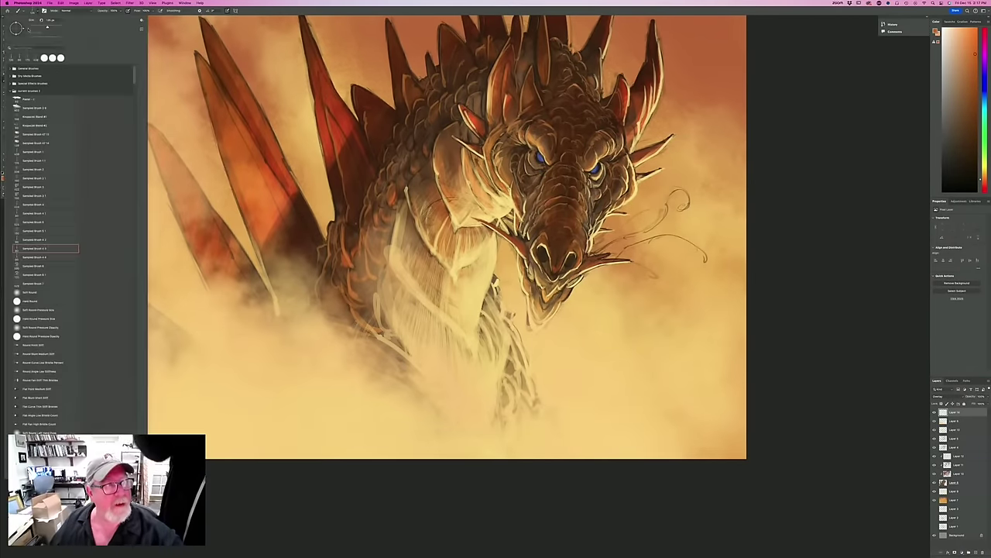
pyautogui.click(35, 108)
pyautogui.click(209, 216)
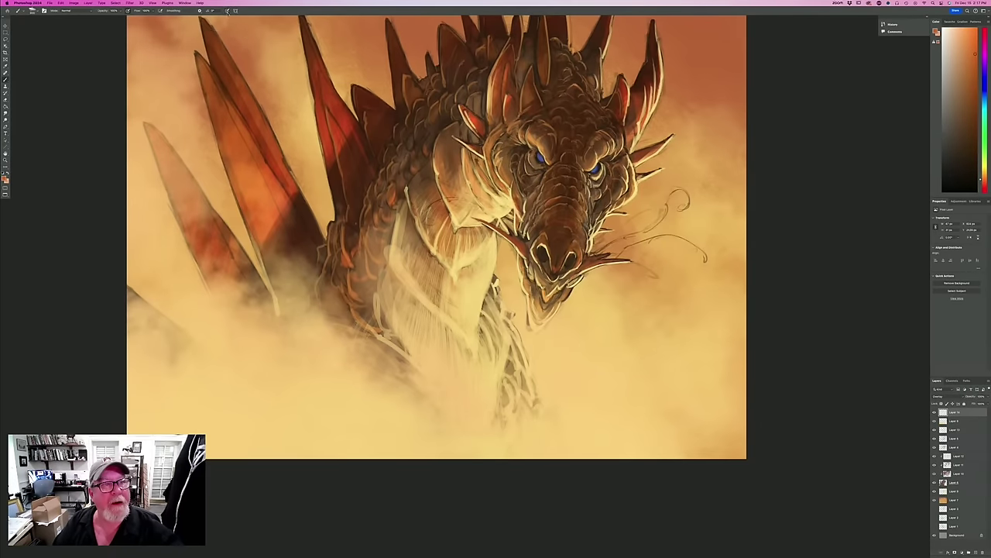
# Enlarge the cloud-shaped brush and glaze orange glow on the overlay layer across the mist, the dragon's head and the sky.
pyautogui.press(']')
pyautogui.press(']')
pyautogui.press(']')
pyautogui.press(']')
pyautogui.press(']')
pyautogui.press(']')
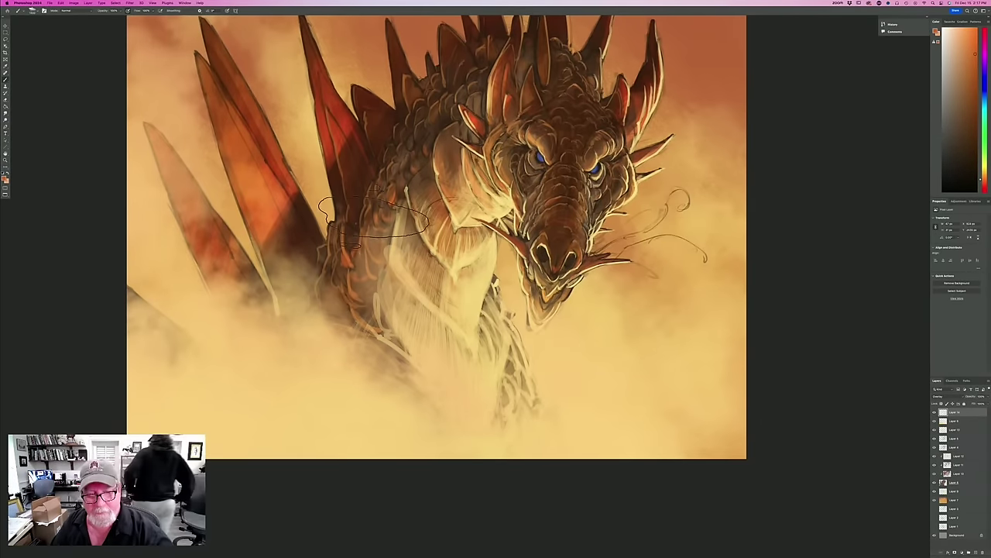
pyautogui.moveTo(495, 411)
pyautogui.mouseDown()
pyautogui.moveTo(340, 205)
pyautogui.moveTo(283, 158)
pyautogui.moveTo(499, 256)
pyautogui.moveTo(457, 170)
pyautogui.moveTo(546, 224)
pyautogui.moveTo(522, 163)
pyautogui.moveTo(623, 275)
pyautogui.moveTo(627, 108)
pyautogui.moveTo(672, 219)
pyautogui.mouseUp()
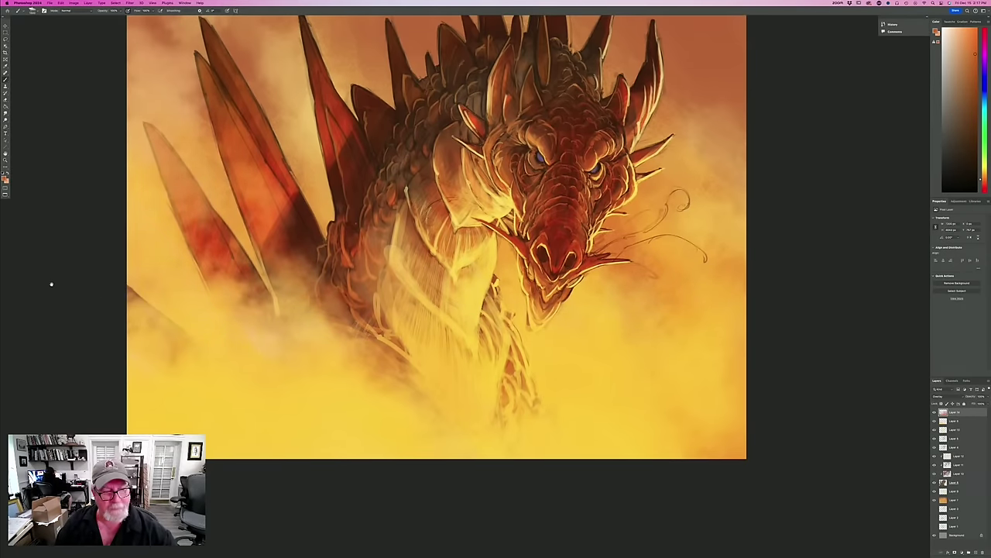
pyautogui.moveTo(51, 283); pyautogui.dragTo(130, 363)
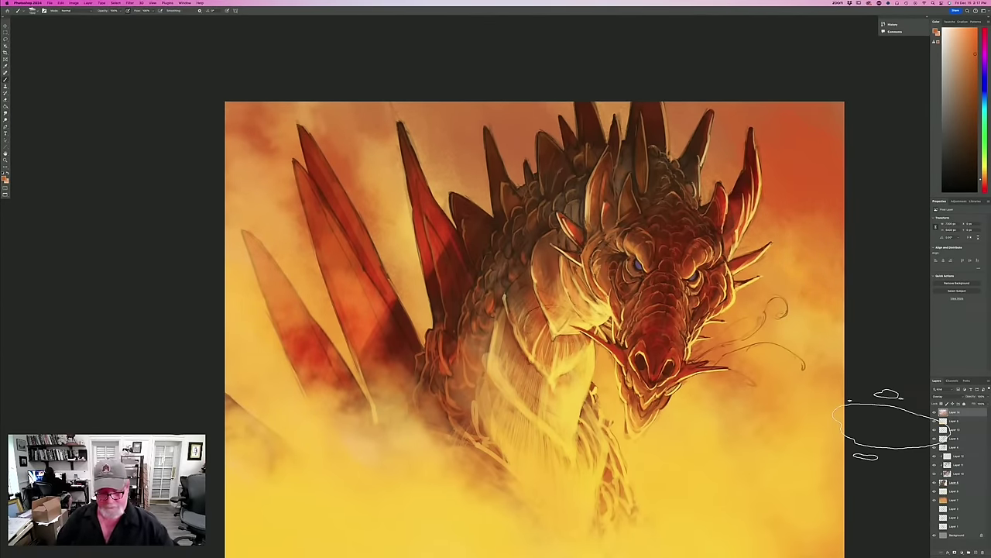
# Shift the foreground hue toward yellow-orange and brush more glow into the mist around the dragon's lower body.
pyautogui.scroll(-5, 117, 244)
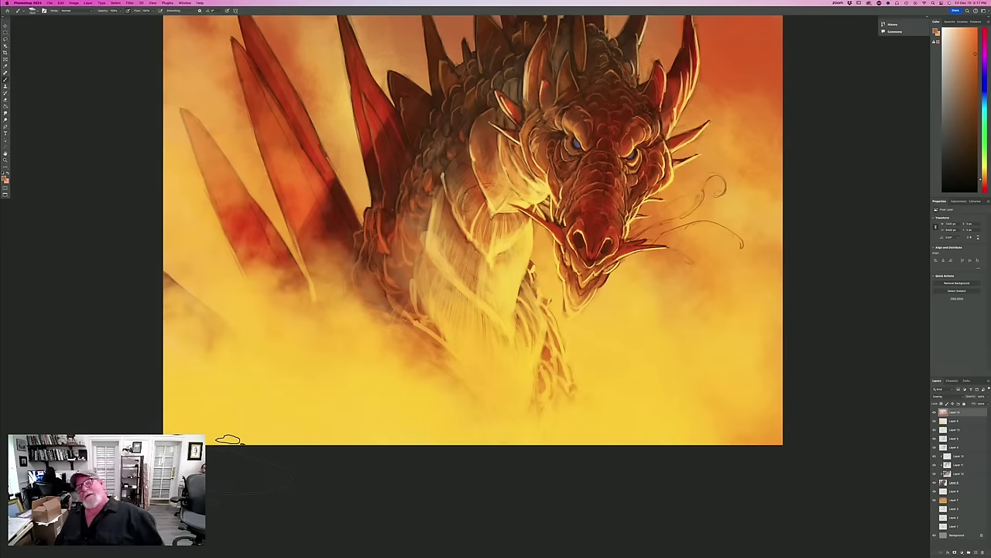
pyautogui.click(5, 179)
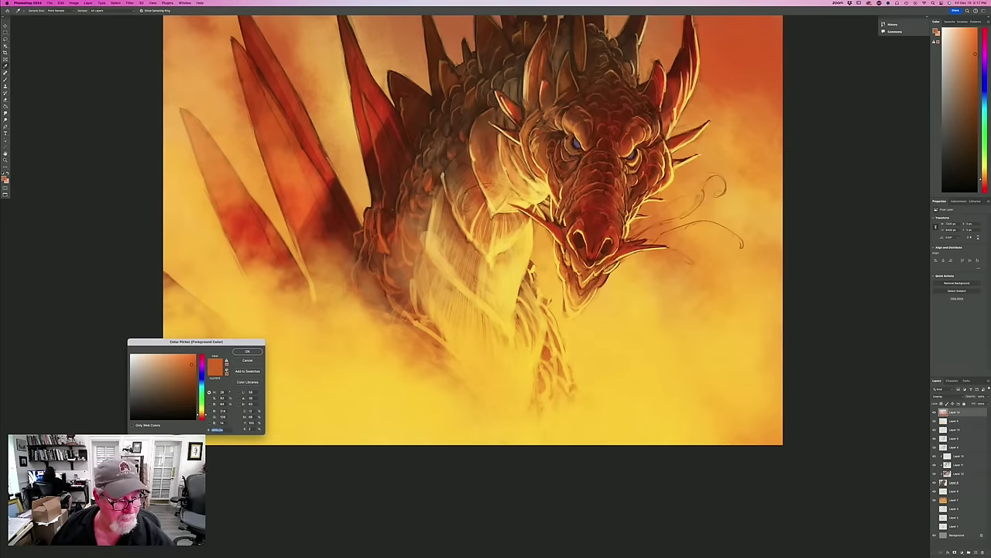
pyautogui.moveTo(201, 416); pyautogui.dragTo(201, 414)
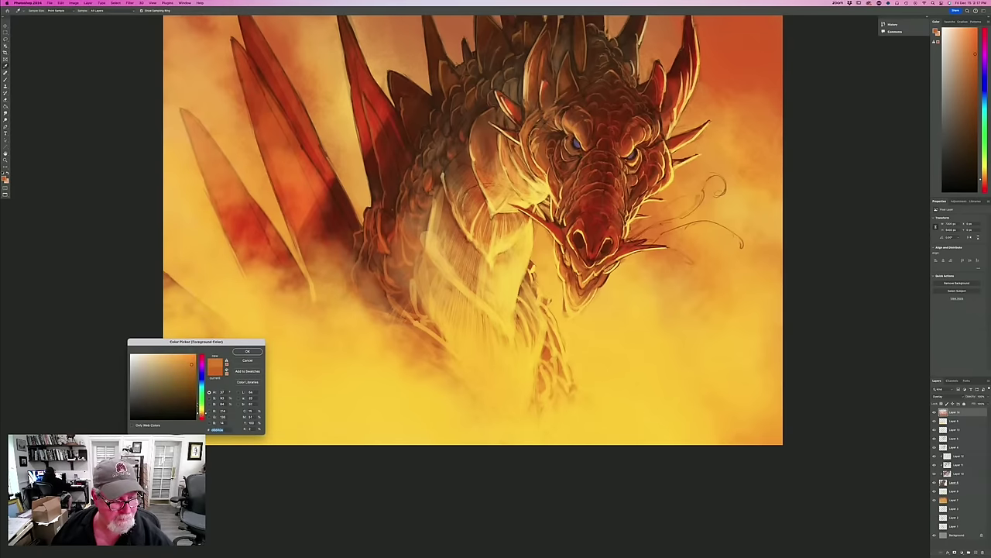
pyautogui.click(248, 351)
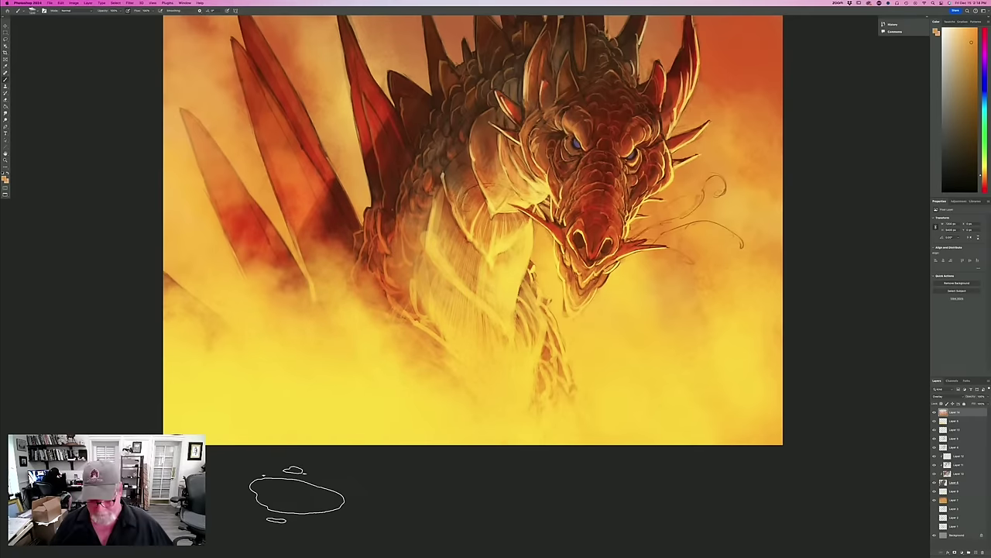
pyautogui.press('super+minus')
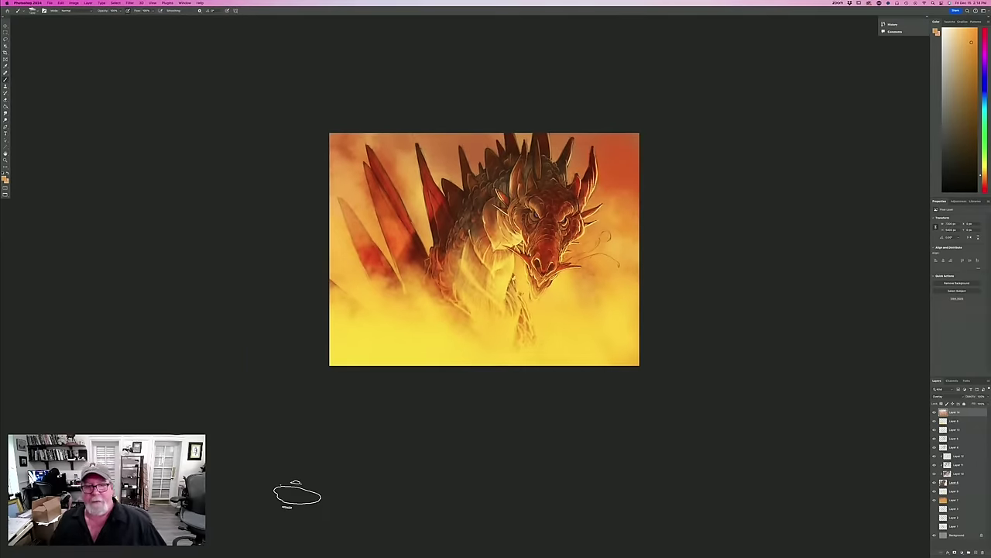
# Lower the opacity of the overlay glow layer and compare the effect on the whole painting.
pyautogui.press('super+plus')
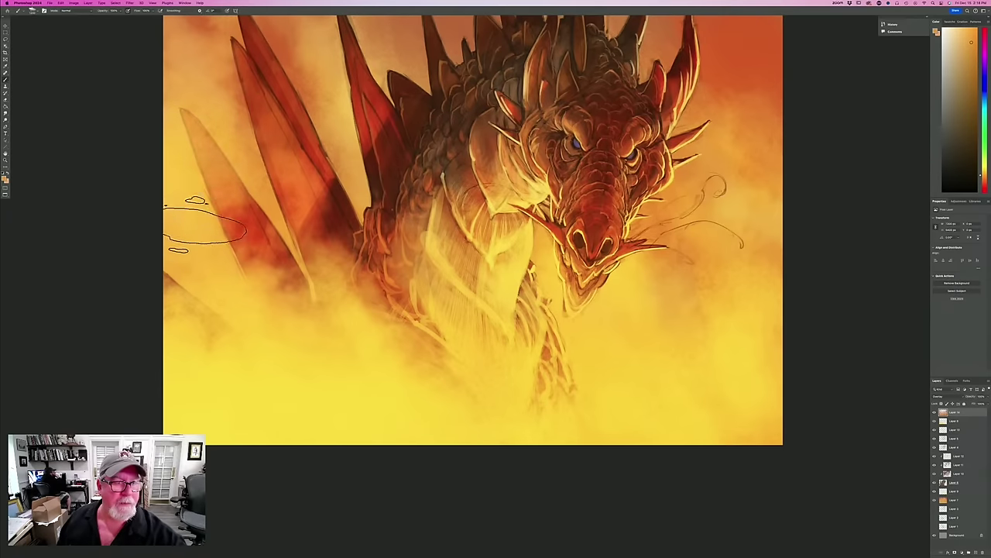
pyautogui.press('super+minus')
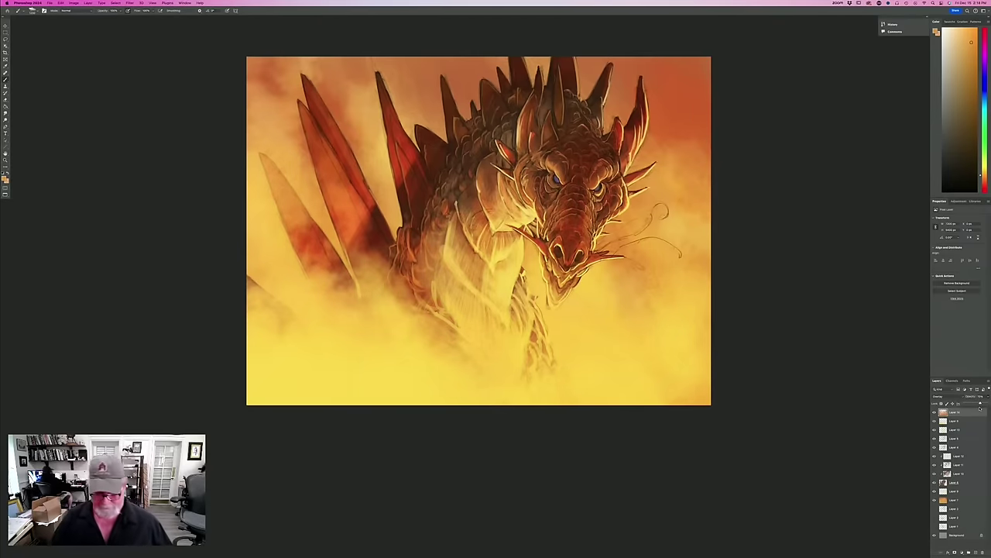
pyautogui.press('super+plus')
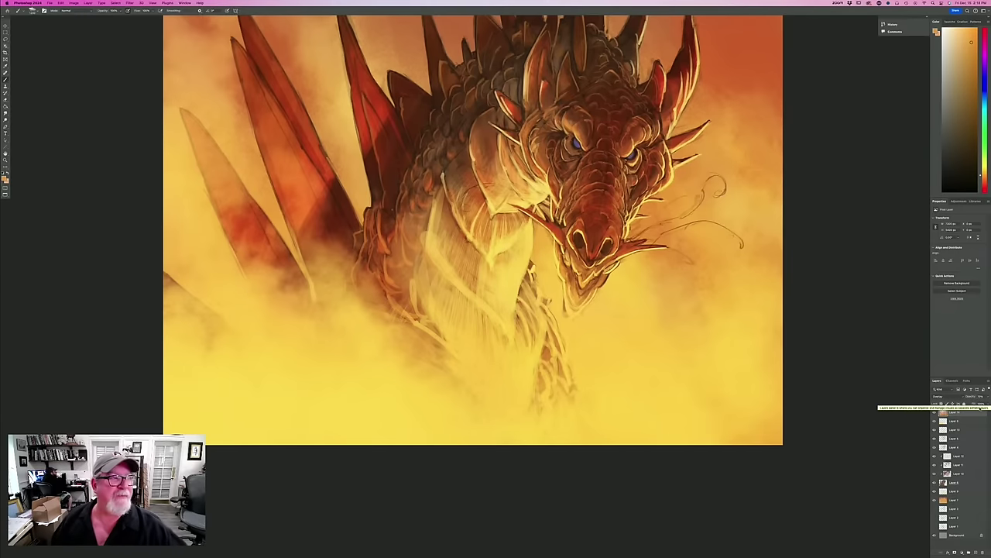
# Select the Smudge tool and try Sampled Brush 7, Sampled Brush 4 and Sampled Brush 4 1 as its tip.
pyautogui.click(5, 113)
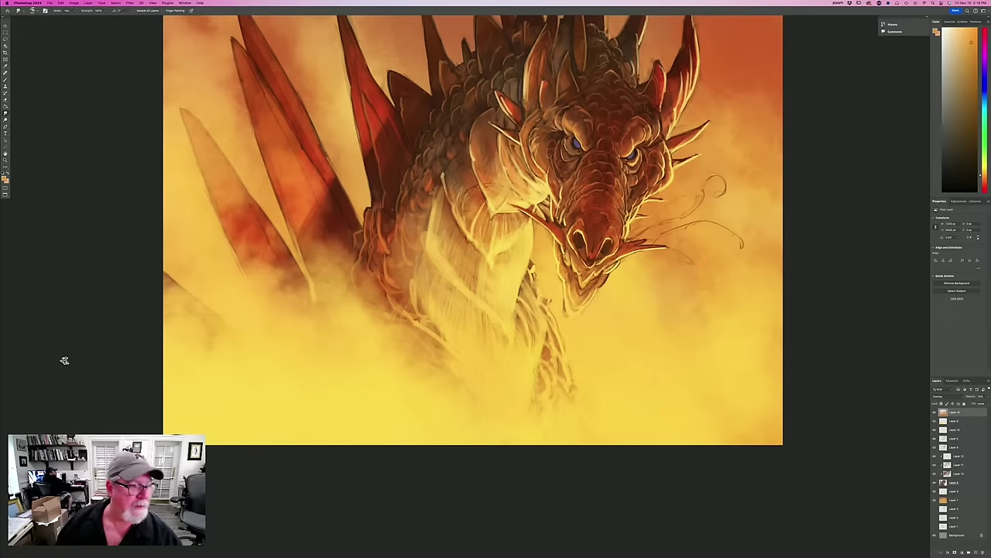
pyautogui.click(32, 10)
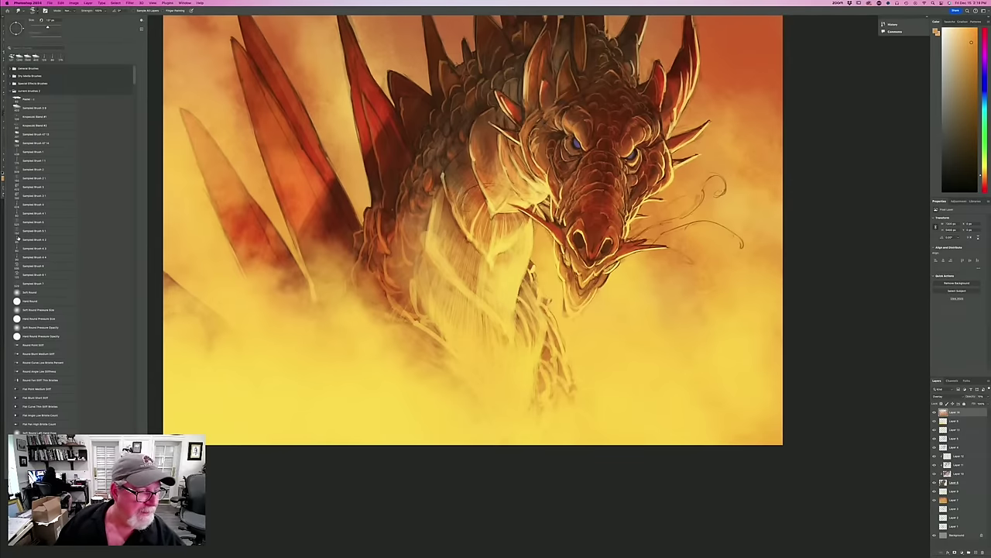
pyautogui.click(24, 282)
pyautogui.click(261, 464)
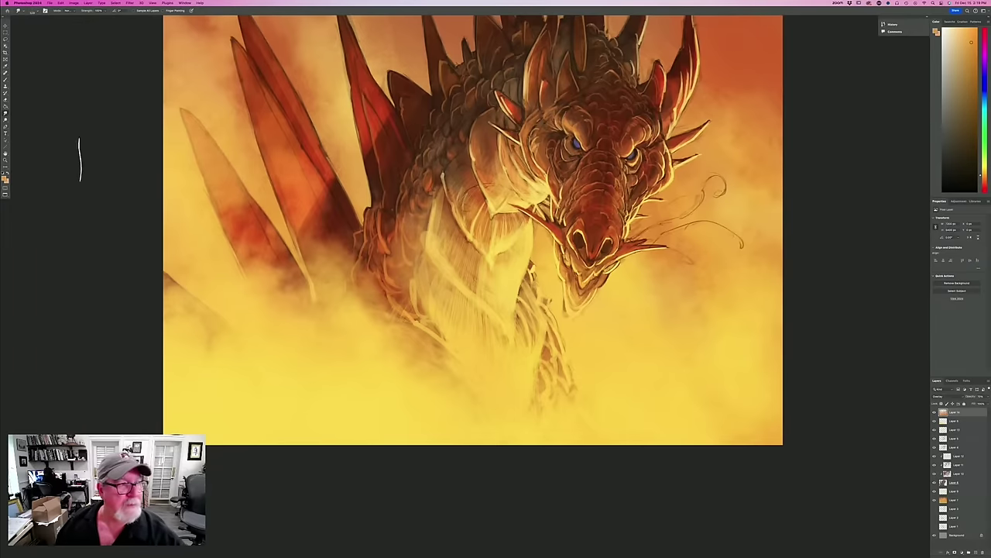
pyautogui.press('u')
pyautogui.click(6, 114)
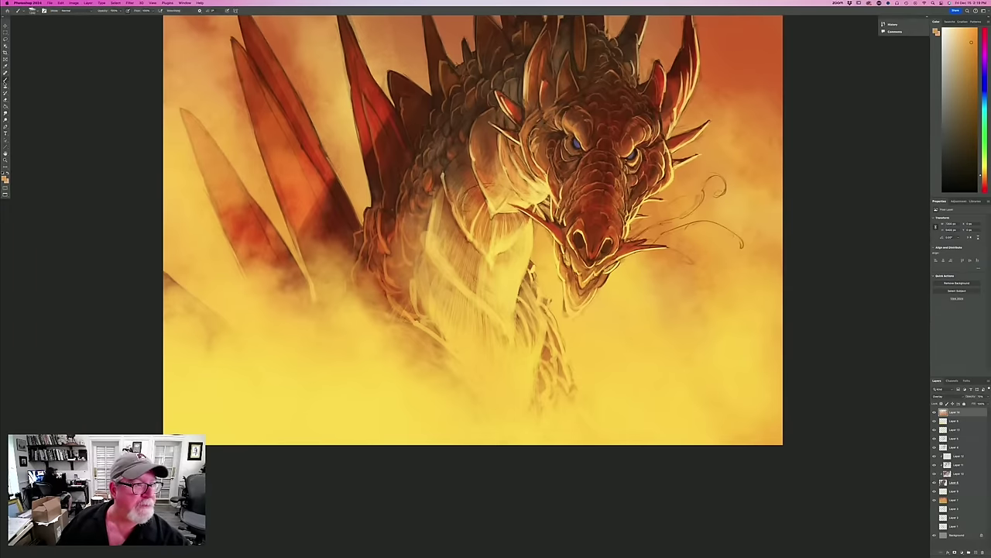
pyautogui.rightClick(6, 114)
pyautogui.click(31, 178)
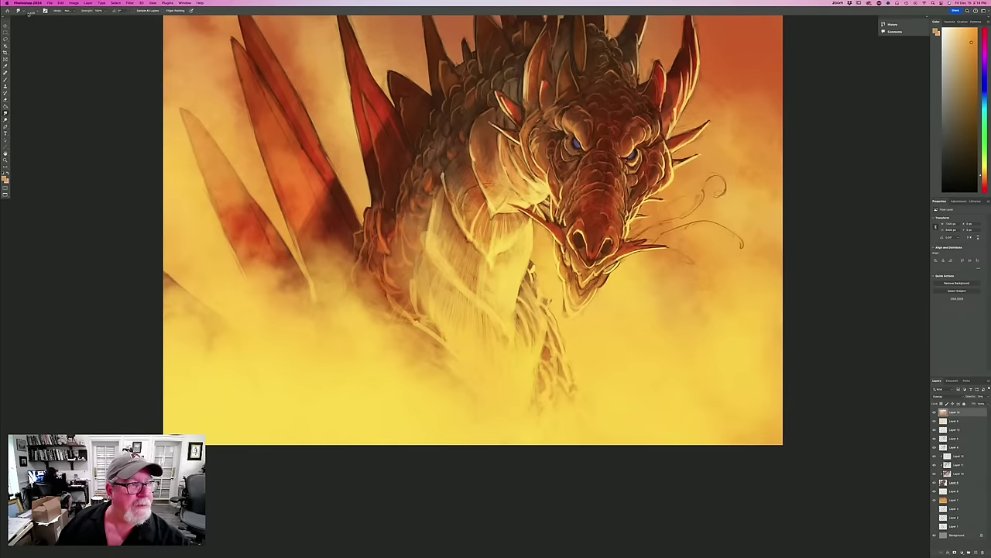
pyautogui.rightClick(22, 47)
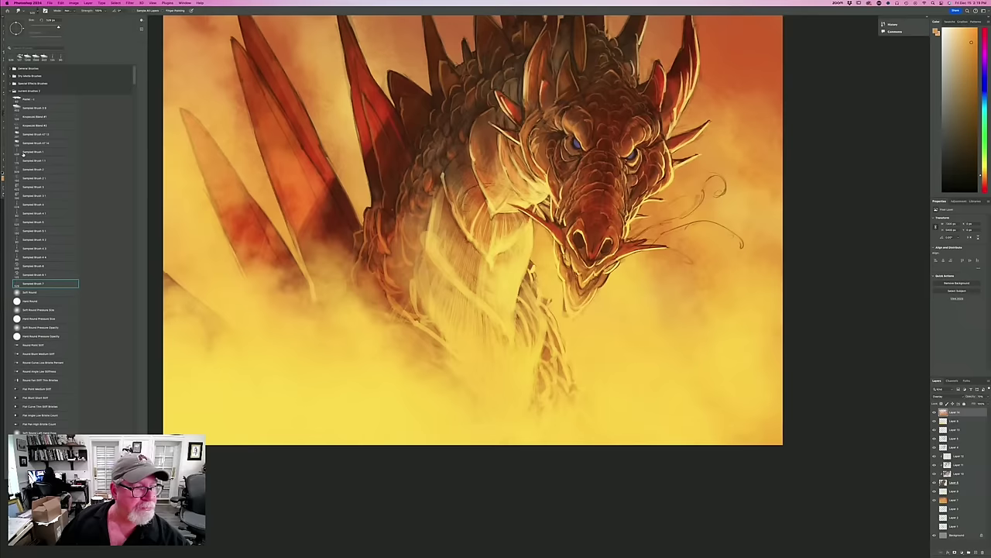
pyautogui.click(28, 205)
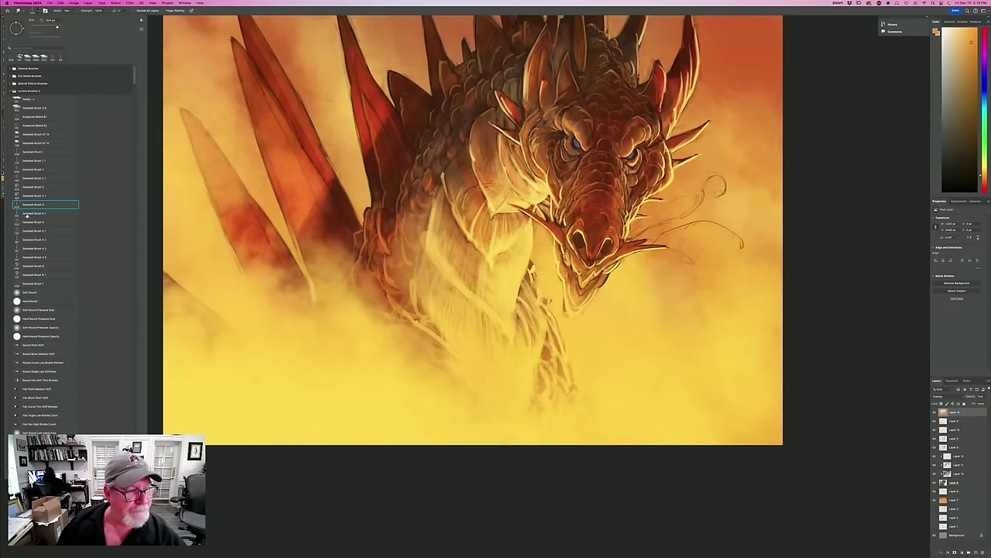
pyautogui.click(27, 213)
pyautogui.click(367, 463)
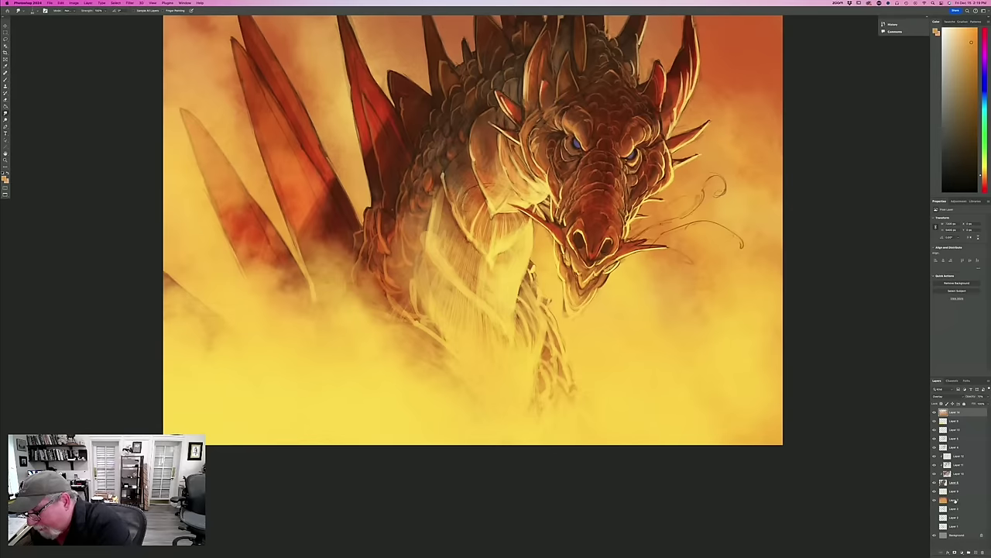
# Create a single merged copy of all painting layers from Layer 7 upward, keeping the originals in a hidden group.
pyautogui.click(955, 501)
pyautogui.keyDown('shift'); pyautogui.click(953, 414); pyautogui.keyUp('shift')
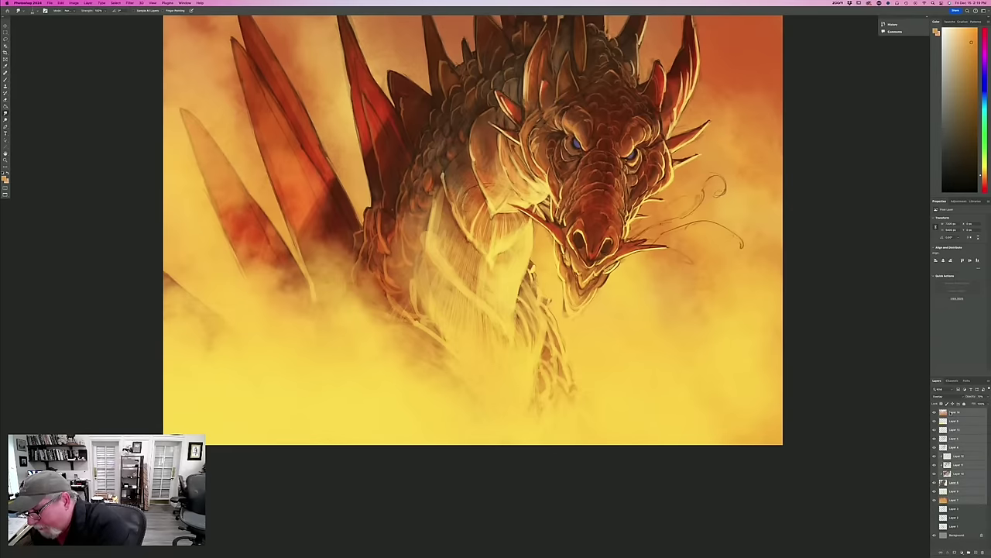
pyautogui.click(969, 548)
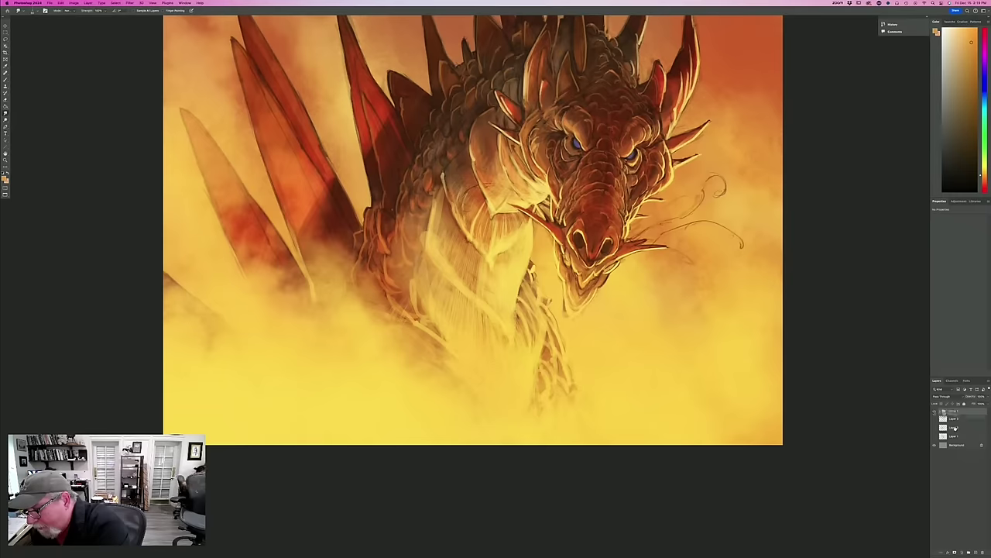
pyautogui.click(975, 548)
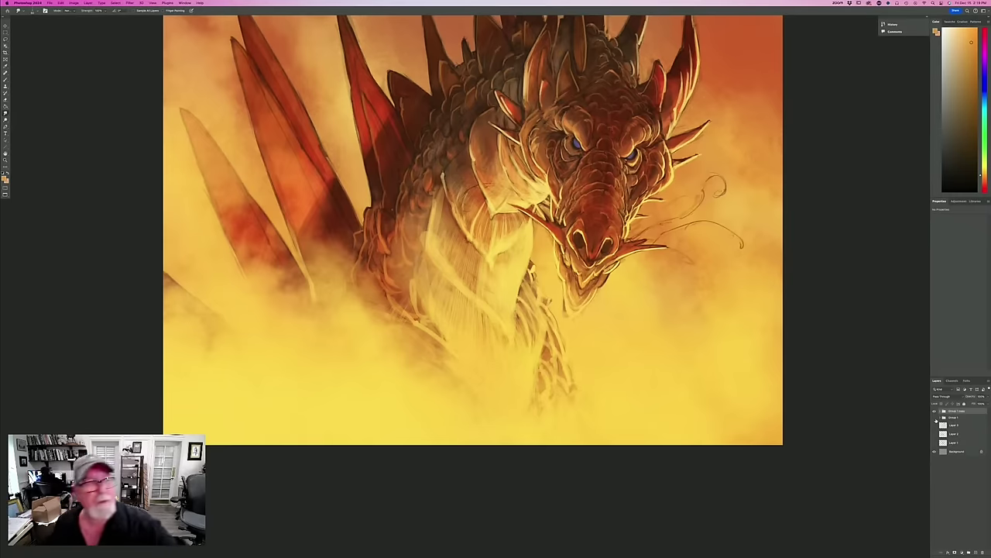
pyautogui.click(88, 2)
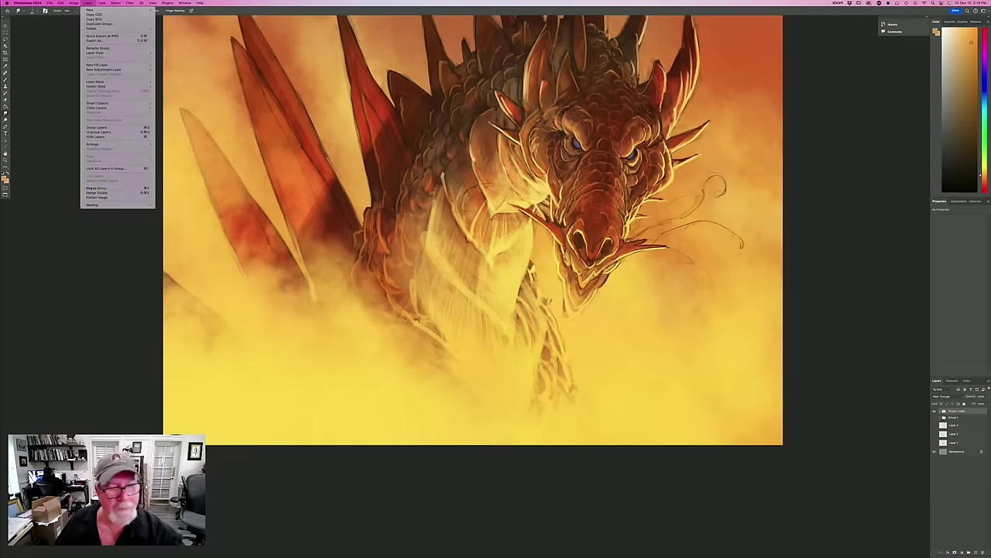
pyautogui.click(91, 188)
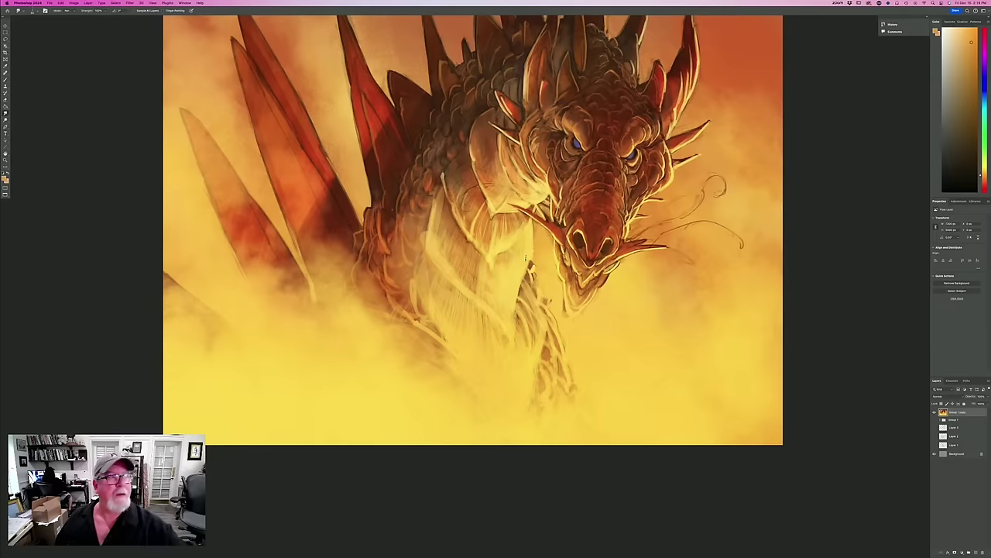
# Give the Smudge tool an enlarged Soft Round tip and compare the painting with the merged layer off and on.
pyautogui.click(29, 11)
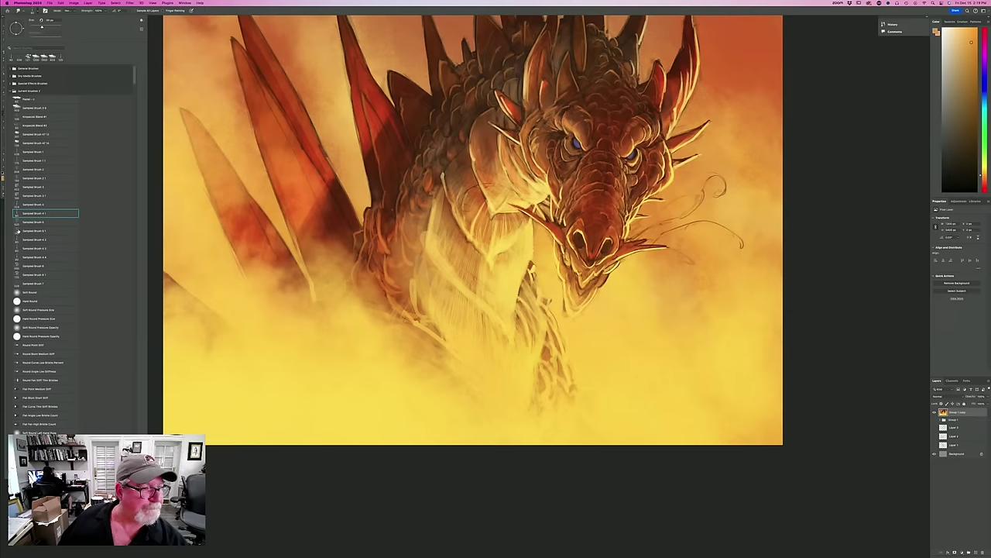
pyautogui.click(28, 293)
pyautogui.click(288, 462)
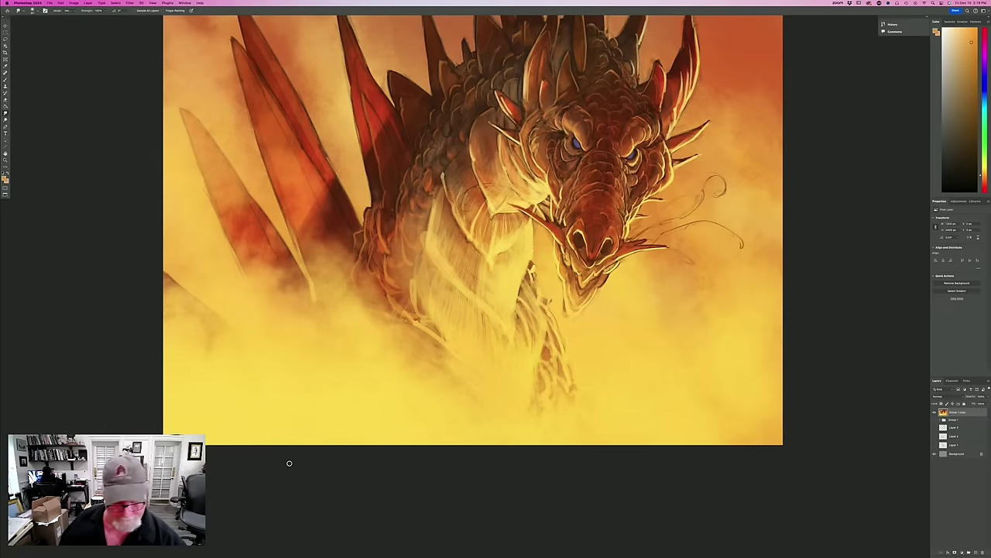
pyautogui.press(']')
pyautogui.press(']')
pyautogui.press(']')
pyautogui.press(']')
pyautogui.press(']')
pyautogui.press(']')
pyautogui.press(']')
pyautogui.press(']')
pyautogui.press(']')
pyautogui.press(']')
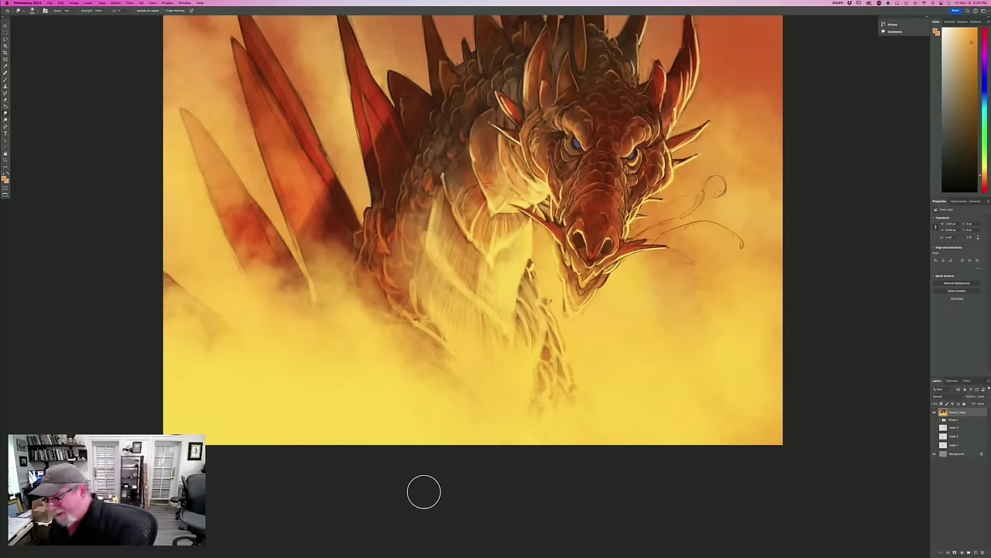
pyautogui.click(934, 412)
pyautogui.click(934, 412)
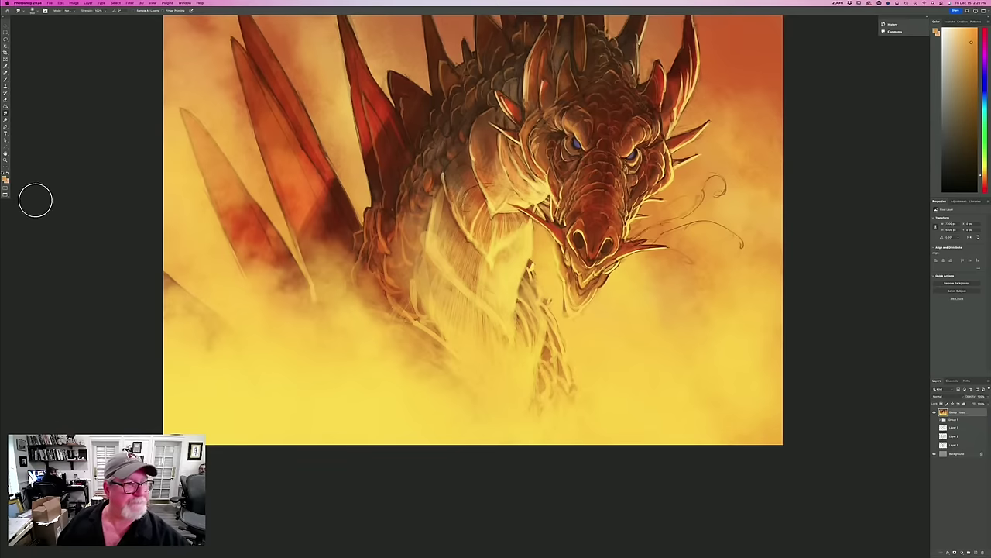
# Smudge with the Soft Round Pressure Size tip at reduced strength, softening the wing's lower edge and the chest texture.
pyautogui.click(31, 10)
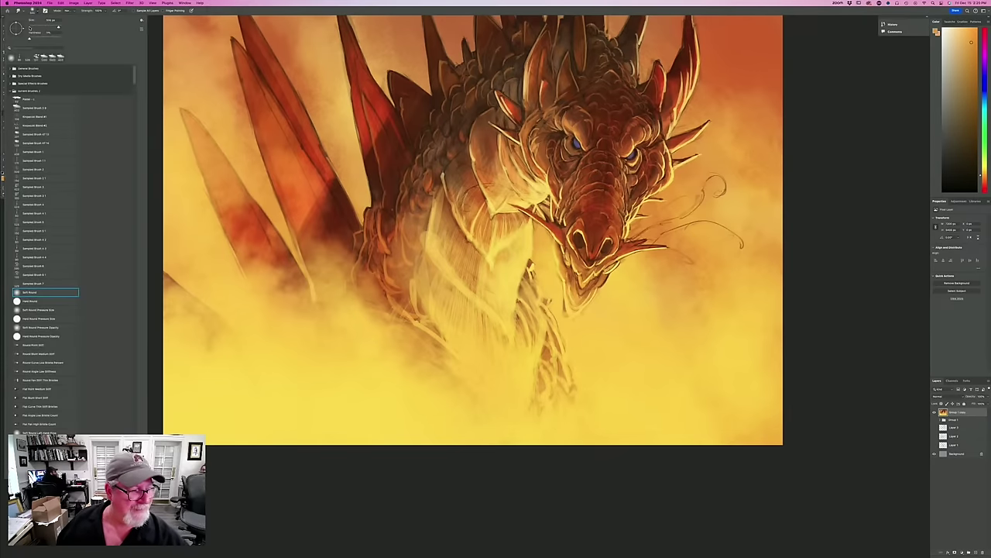
pyautogui.click(41, 309)
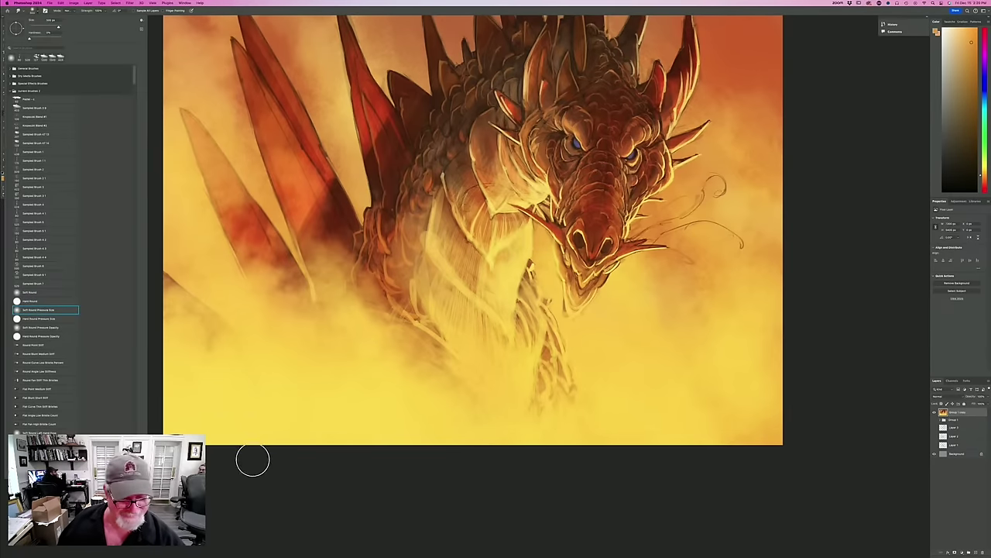
pyautogui.click(253, 461)
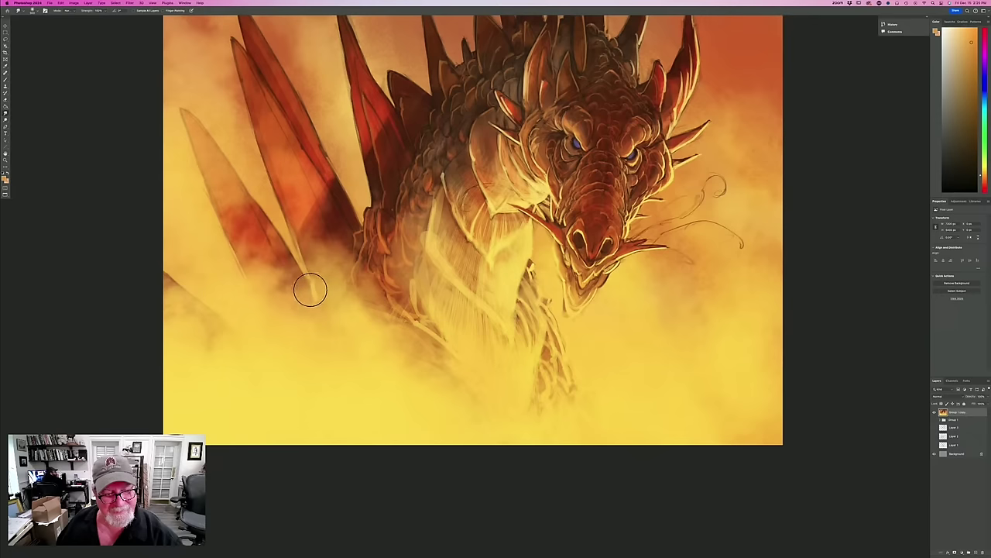
pyautogui.moveTo(302, 270); pyautogui.dragTo(301, 279)
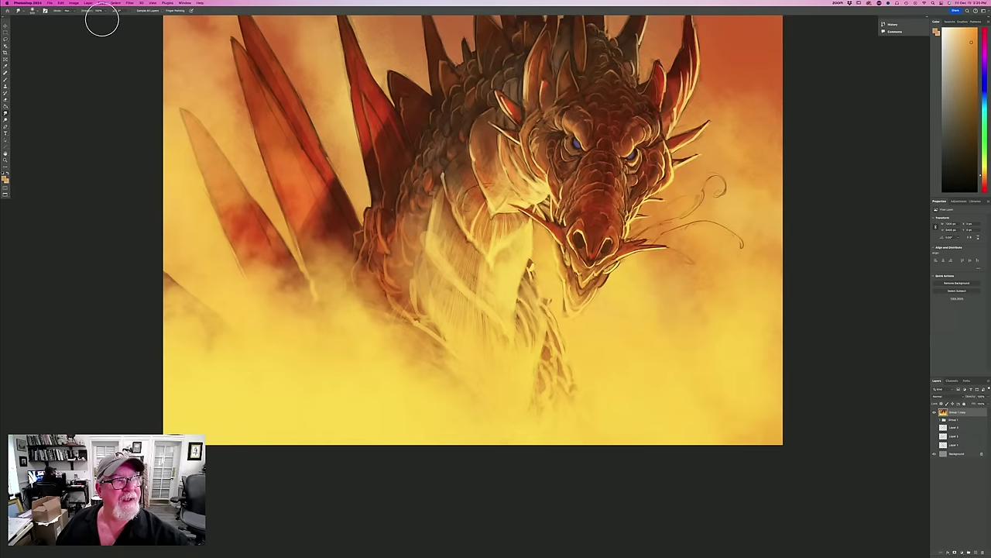
pyautogui.click(105, 12)
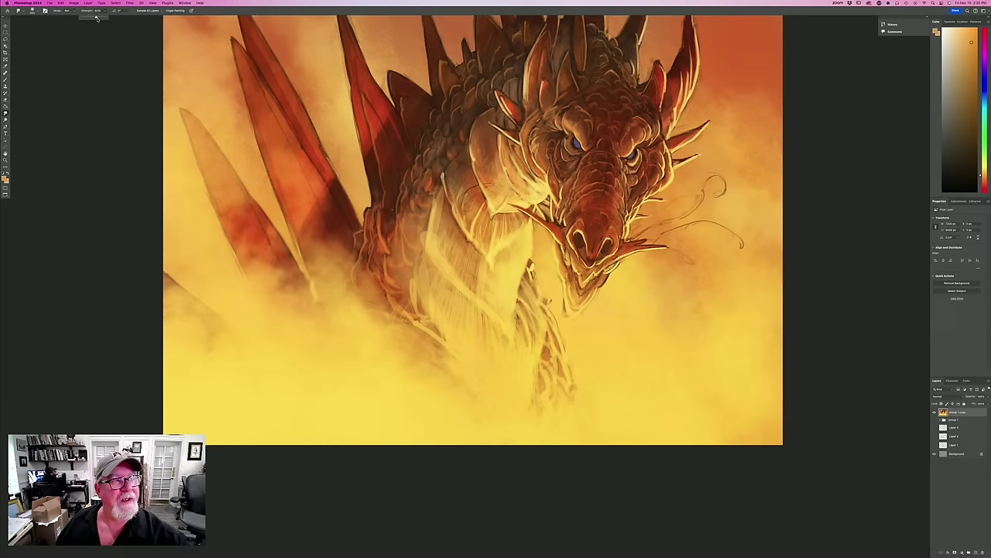
pyautogui.click(97, 18)
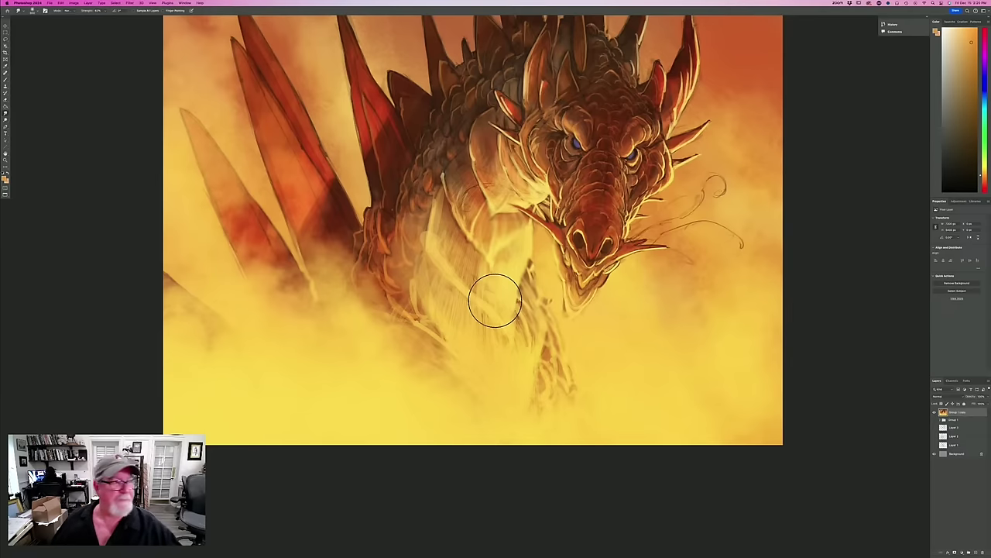
# Sample a pale yellow from the mist as the foreground colour and duplicate the merged painting layer.
pyautogui.click(5, 177)
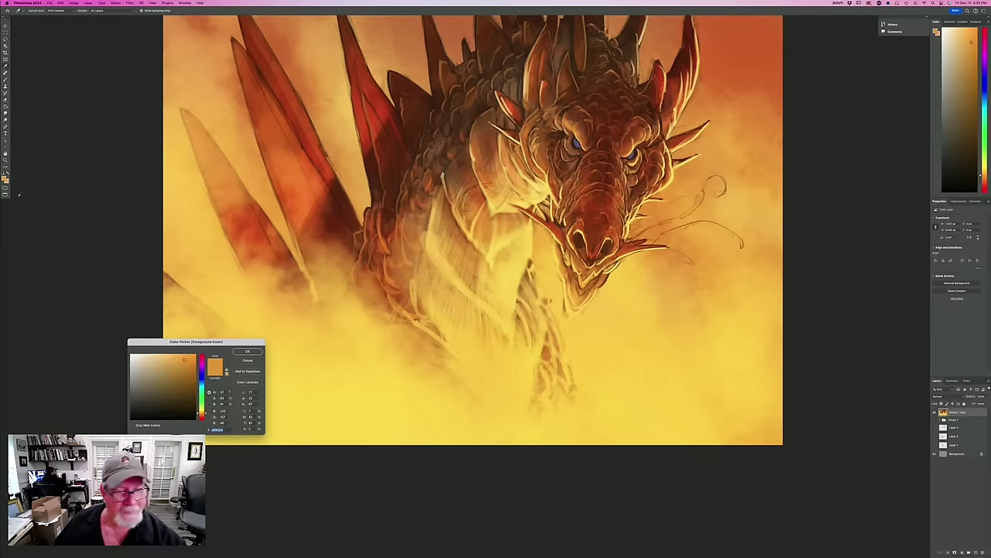
pyautogui.click(433, 398)
pyautogui.click(248, 351)
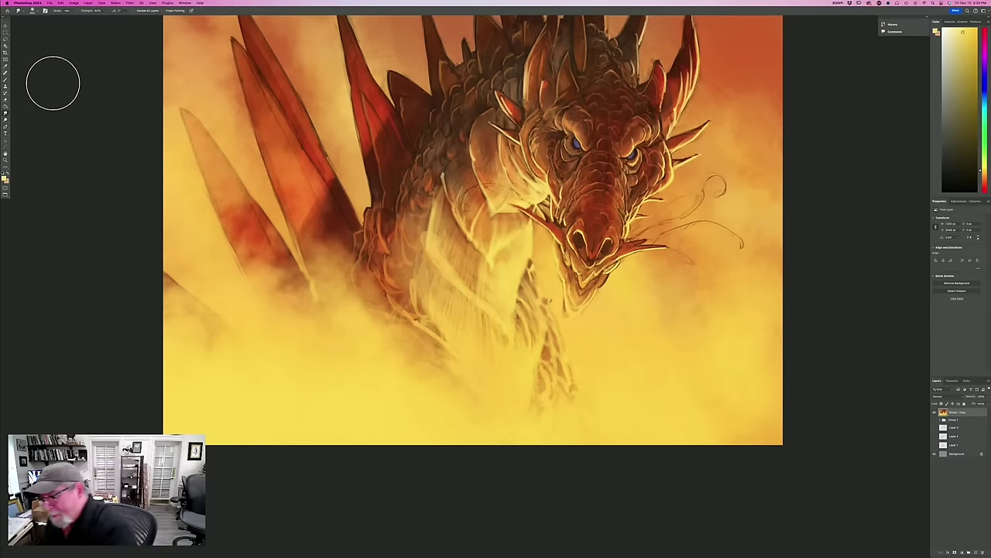
pyautogui.moveTo(957, 415); pyautogui.dragTo(974, 550)
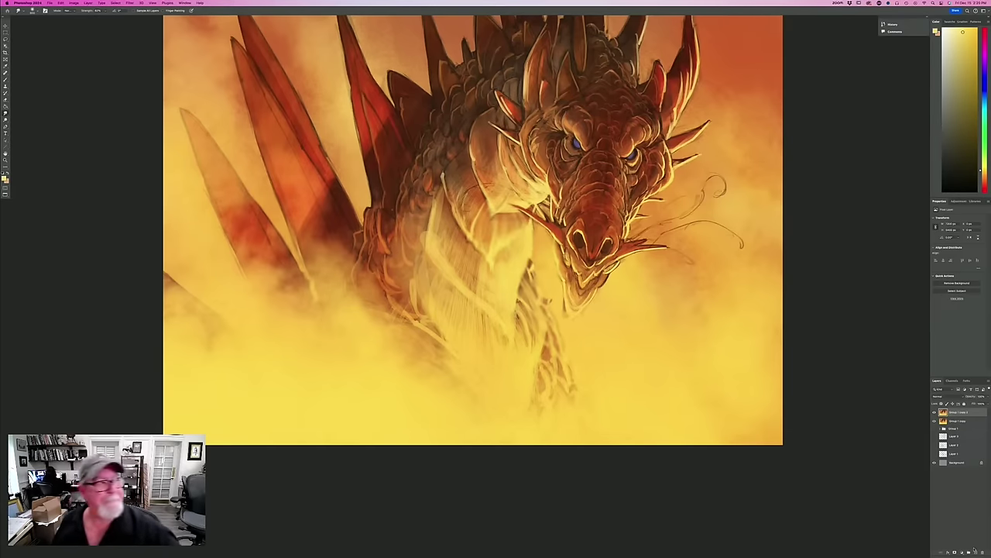
# Paint a bright yellow fire glow inside the dragon's open mouth with a small Color Dodge brush at reduced opacity.
pyautogui.click(32, 11)
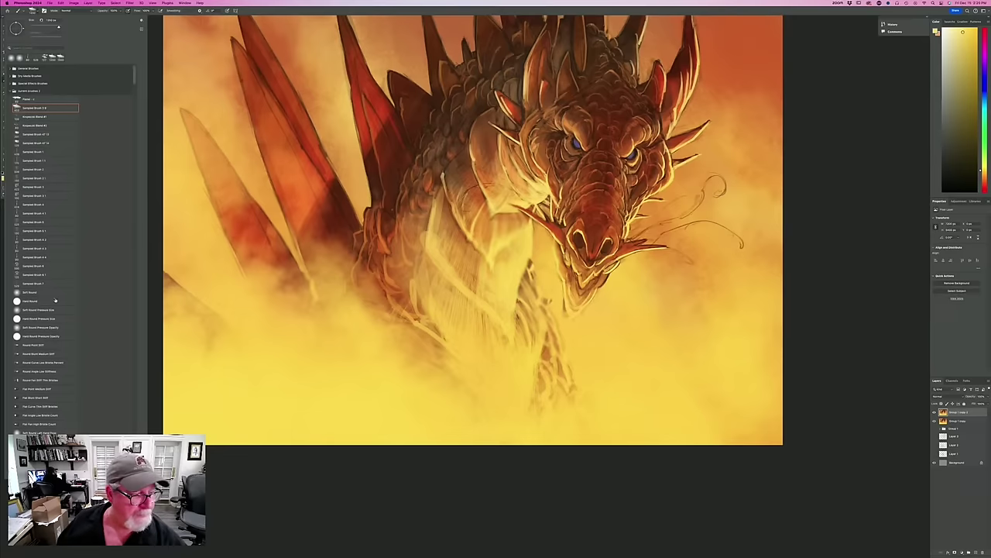
pyautogui.click(29, 99)
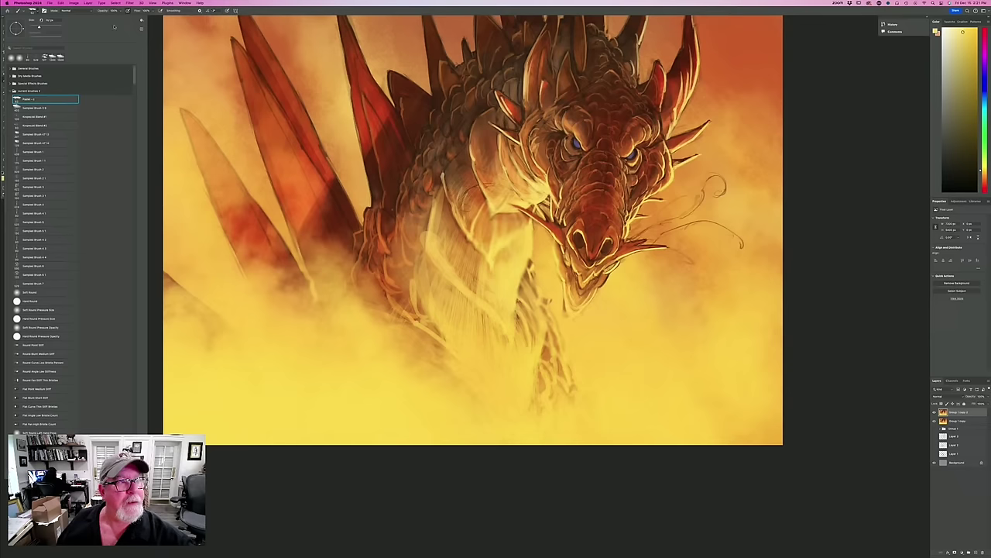
pyautogui.click(72, 10)
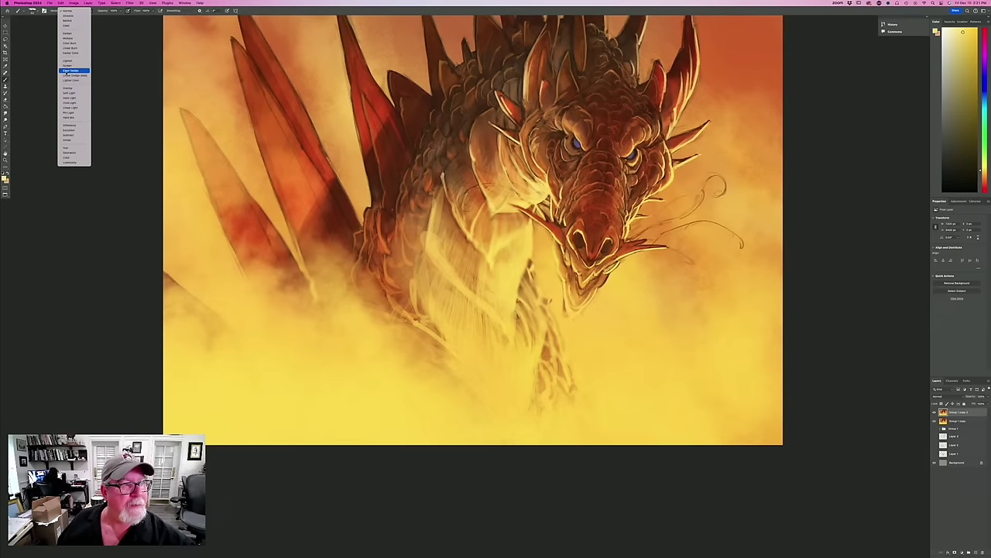
pyautogui.click(72, 70)
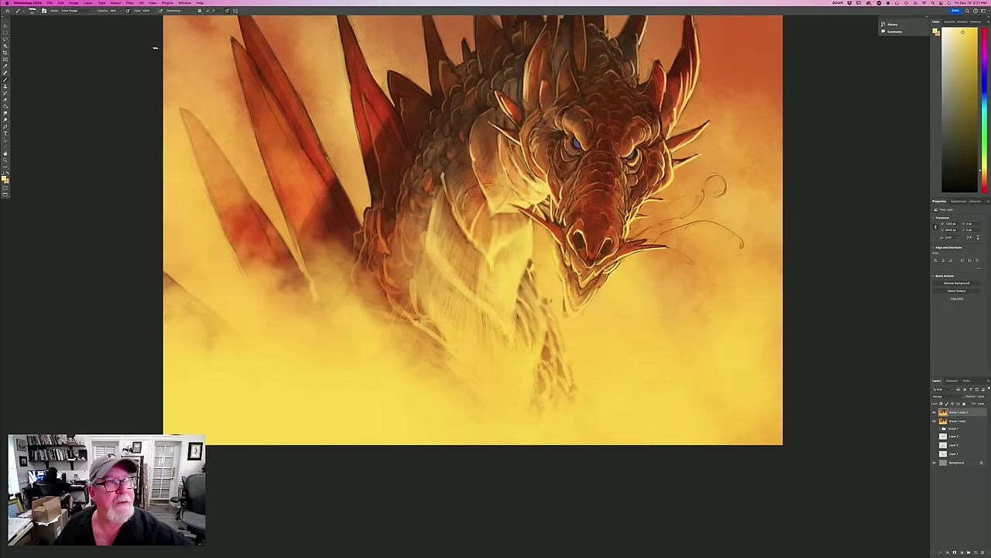
pyautogui.press('super+equal')
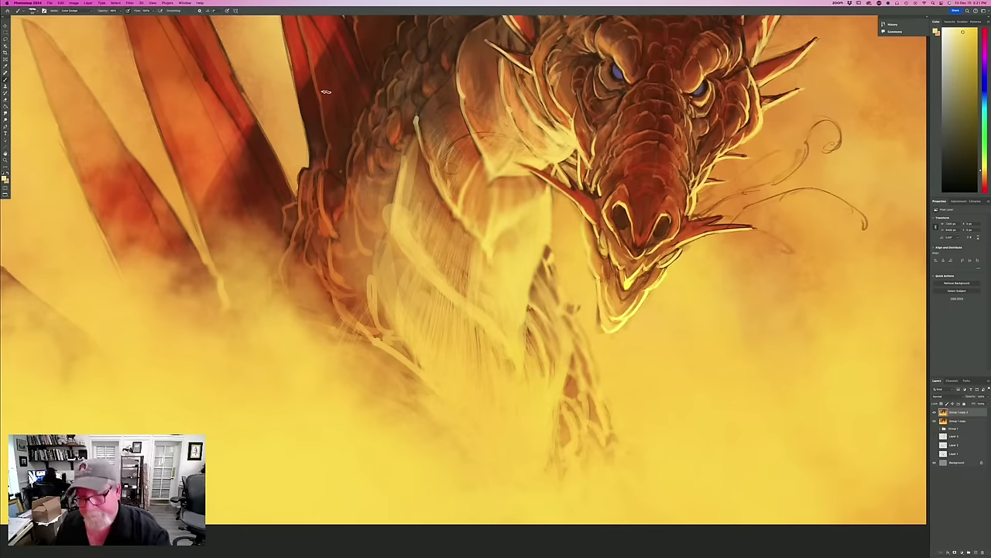
pyautogui.moveTo(627, 286)
pyautogui.mouseDown()
pyautogui.moveTo(617, 266)
pyautogui.moveTo(640, 272)
pyautogui.moveTo(627, 286)
pyautogui.moveTo(617, 271)
pyautogui.moveTo(633, 275)
pyautogui.moveTo(625, 291)
pyautogui.moveTo(648, 255)
pyautogui.moveTo(627, 271)
pyautogui.moveTo(626, 246)
pyautogui.moveTo(608, 231)
pyautogui.moveTo(635, 285)
pyautogui.moveTo(605, 246)
pyautogui.mouseUp()
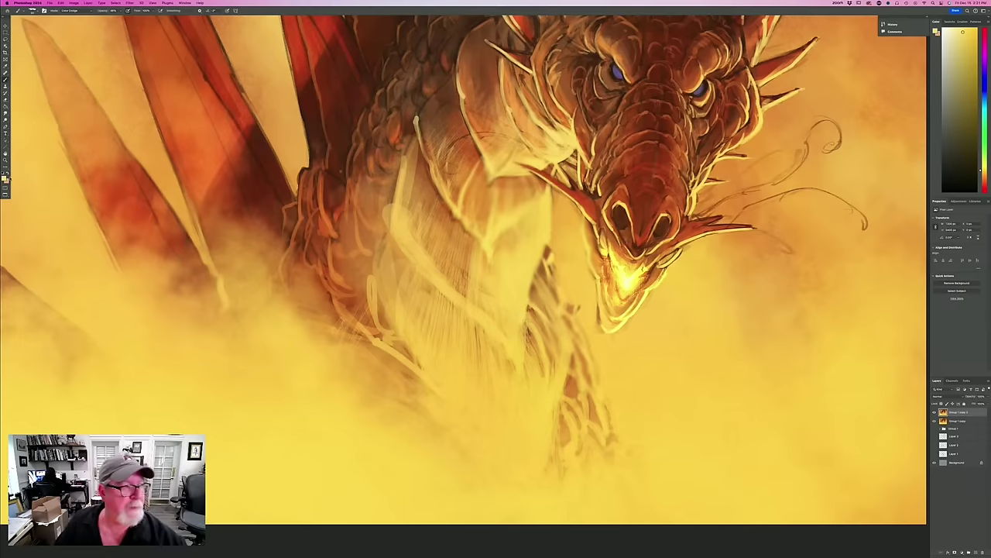
# Change the foreground colour to a light orange and brush a fiery glow into both of the dragon's nostrils.
pyautogui.click(4, 178)
pyautogui.click(182, 355)
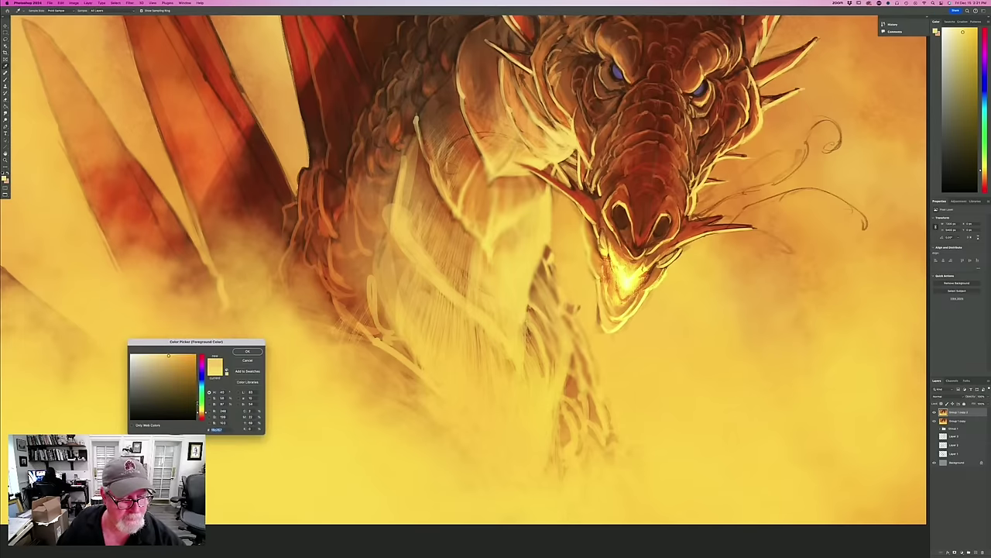
pyautogui.click(246, 352)
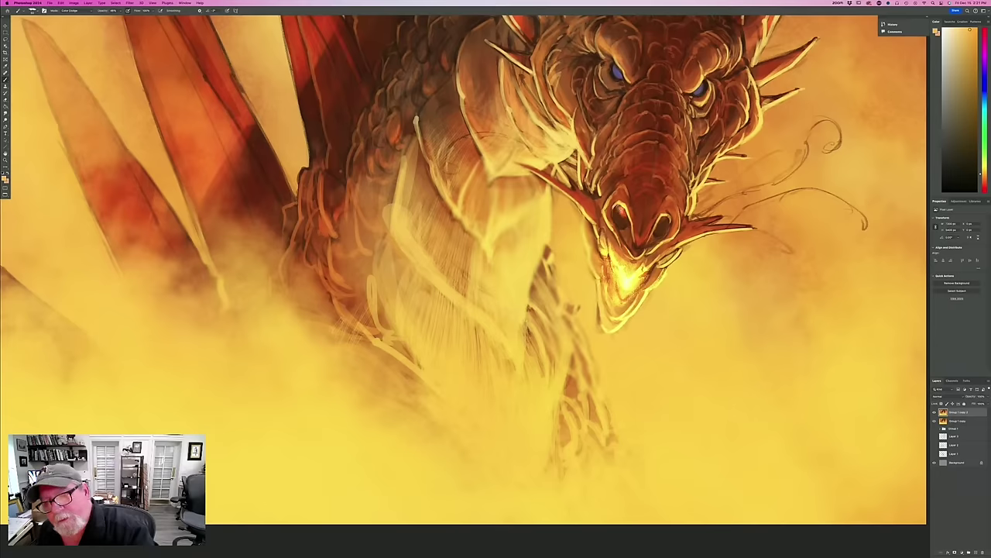
pyautogui.moveTo(618, 212)
pyautogui.mouseDown()
pyautogui.moveTo(660, 227)
pyautogui.moveTo(661, 217)
pyautogui.mouseUp()
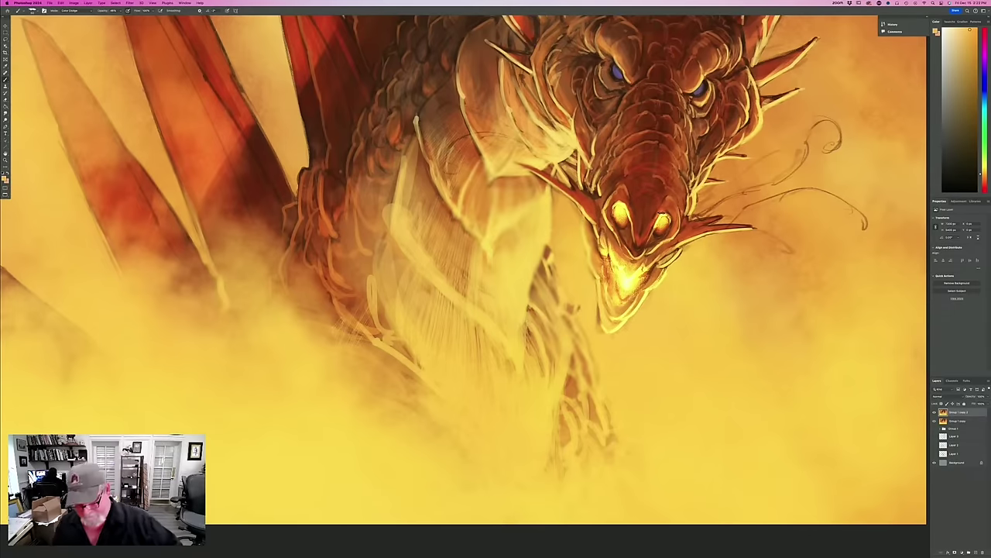
# Brush a reddish glow onto the dragon's snout around the nostrils and change the foreground colour to a light yellow.
pyautogui.moveTo(656, 214)
pyautogui.mouseDown()
pyautogui.moveTo(653, 203)
pyautogui.moveTo(668, 209)
pyautogui.moveTo(649, 198)
pyautogui.moveTo(649, 184)
pyautogui.moveTo(654, 203)
pyautogui.moveTo(611, 200)
pyautogui.moveTo(610, 184)
pyautogui.moveTo(619, 188)
pyautogui.moveTo(595, 160)
pyautogui.moveTo(566, 159)
pyautogui.mouseUp()
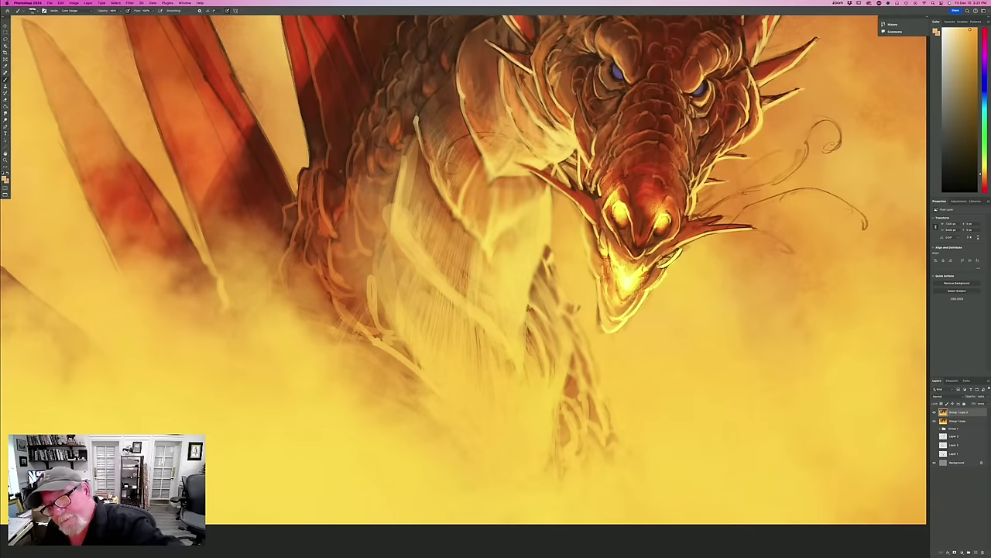
pyautogui.click(5, 177)
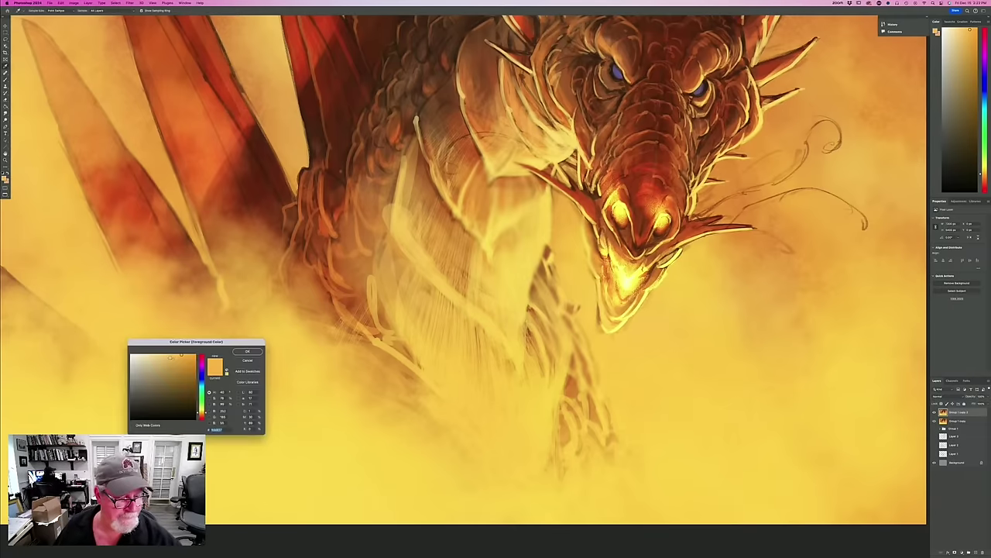
pyautogui.click(201, 411)
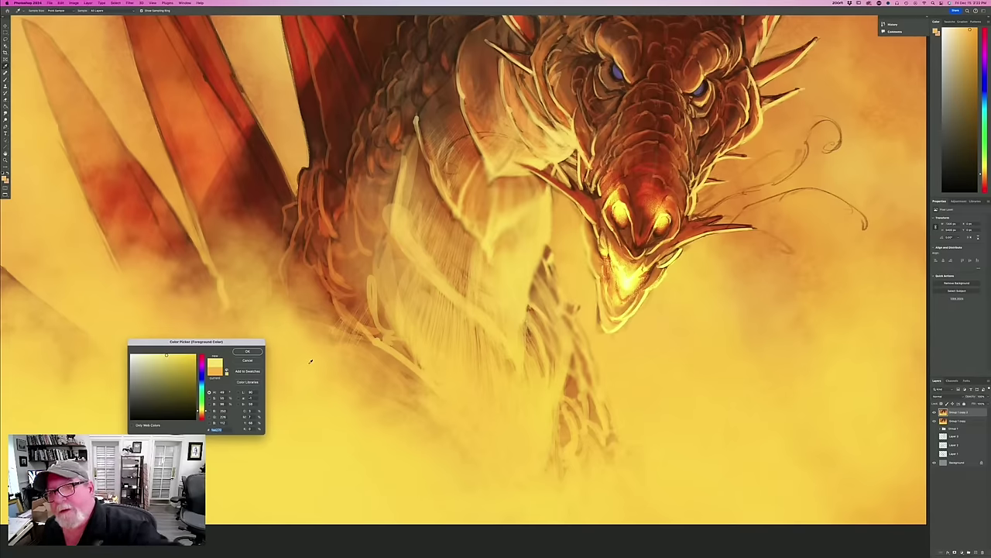
pyautogui.click(247, 351)
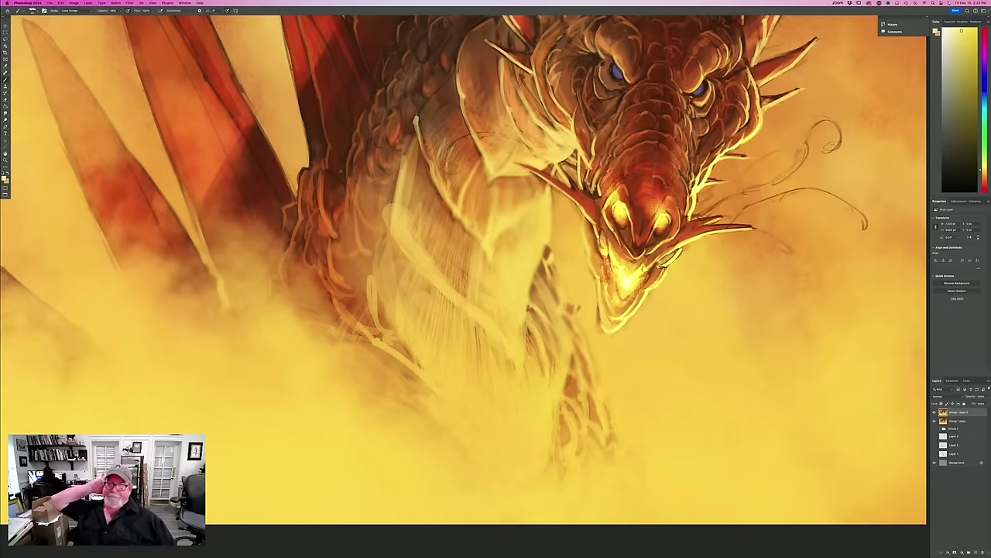
# Paint yellow Color Dodge rim light on the eyelids, jaw, horns and cheek spikes, and add small sparks around the mouth.
pyautogui.moveTo(332, 346); pyautogui.dragTo(290, 458)
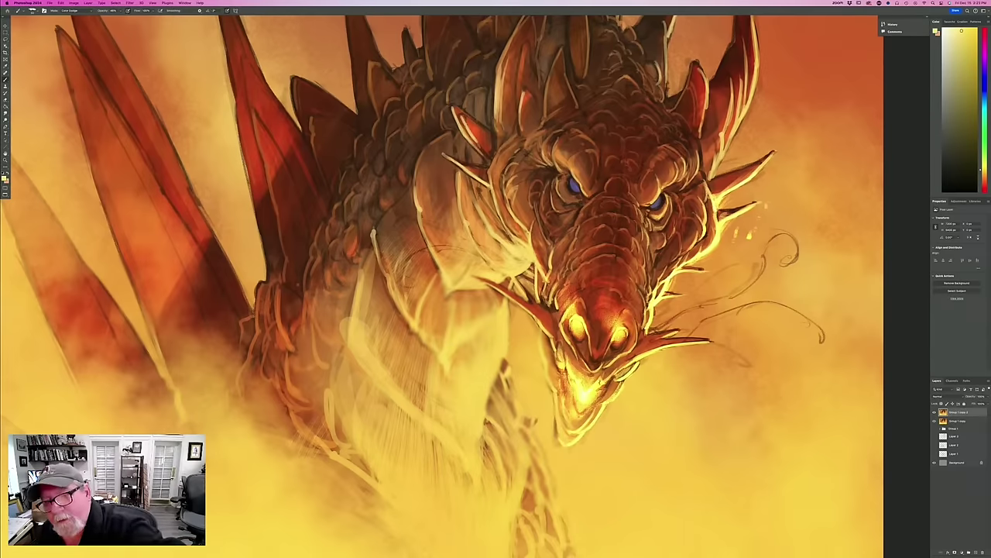
pyautogui.moveTo(650, 203); pyautogui.dragTo(658, 194)
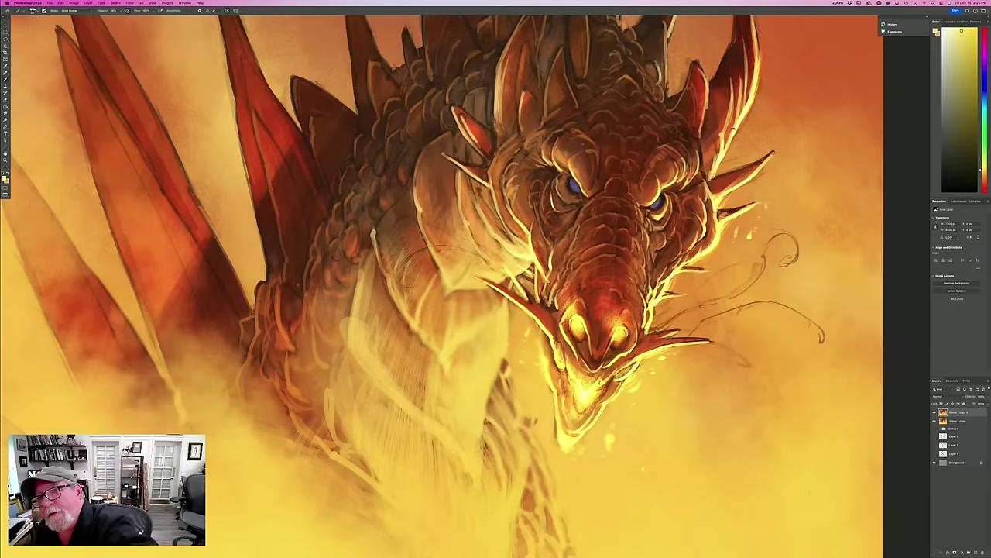
pyautogui.moveTo(742, 91)
pyautogui.mouseDown()
pyautogui.moveTo(735, 127)
pyautogui.moveTo(745, 112)
pyautogui.mouseUp()
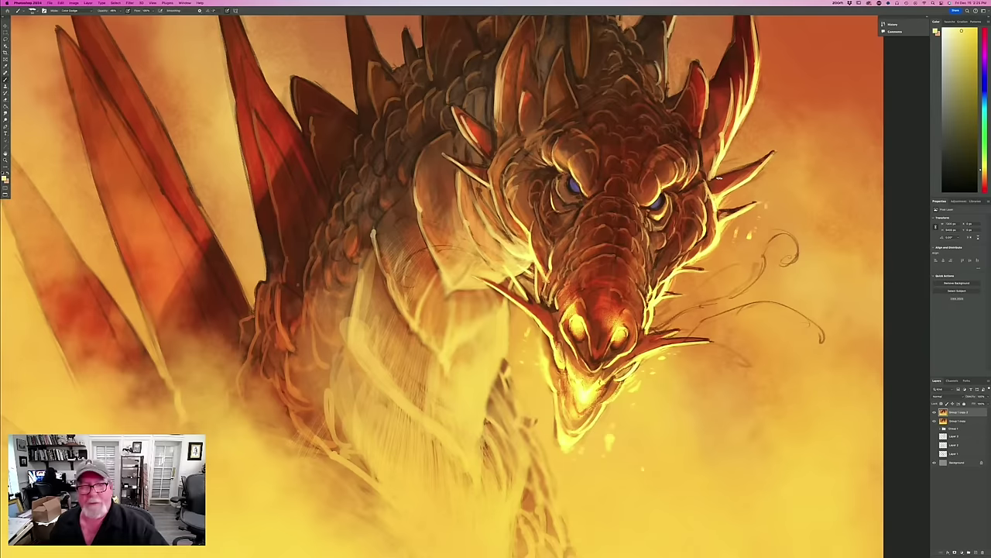
pyautogui.moveTo(488, 186)
pyautogui.mouseDown()
pyautogui.moveTo(461, 168)
pyautogui.moveTo(499, 206)
pyautogui.mouseUp()
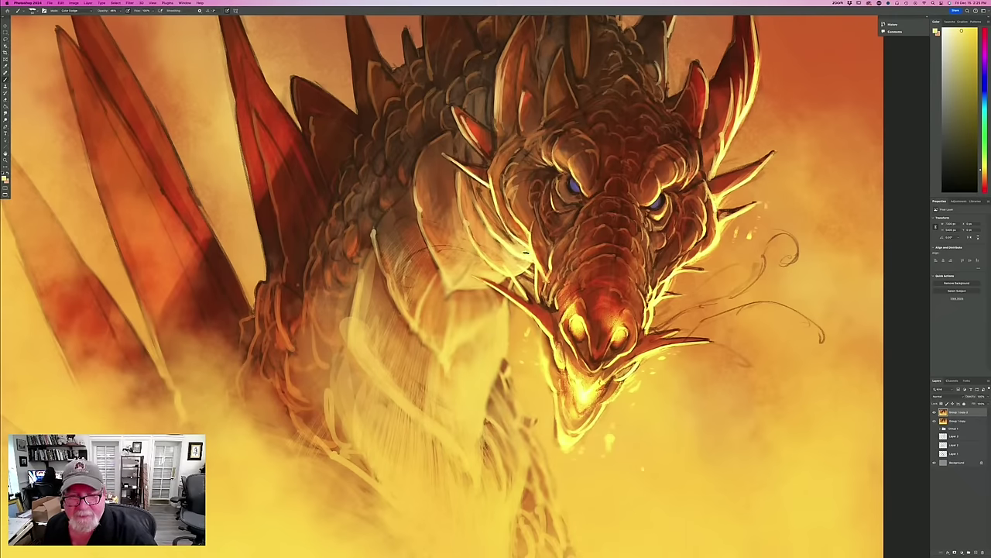
# Brush yellow firelight onto the dragon's neck and upper chest plates beneath the jaw.
pyautogui.press('super+0')
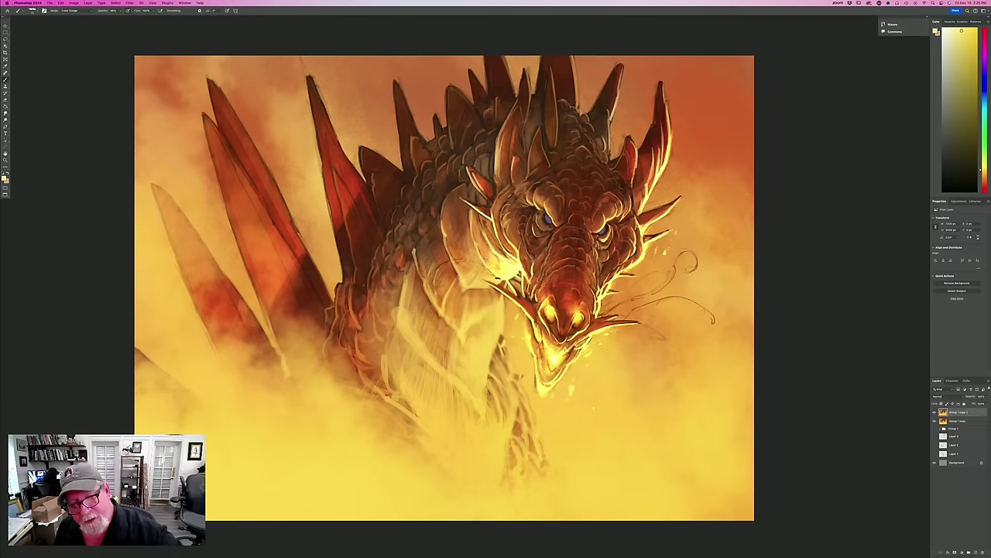
pyautogui.moveTo(486, 283); pyautogui.dragTo(476, 256)
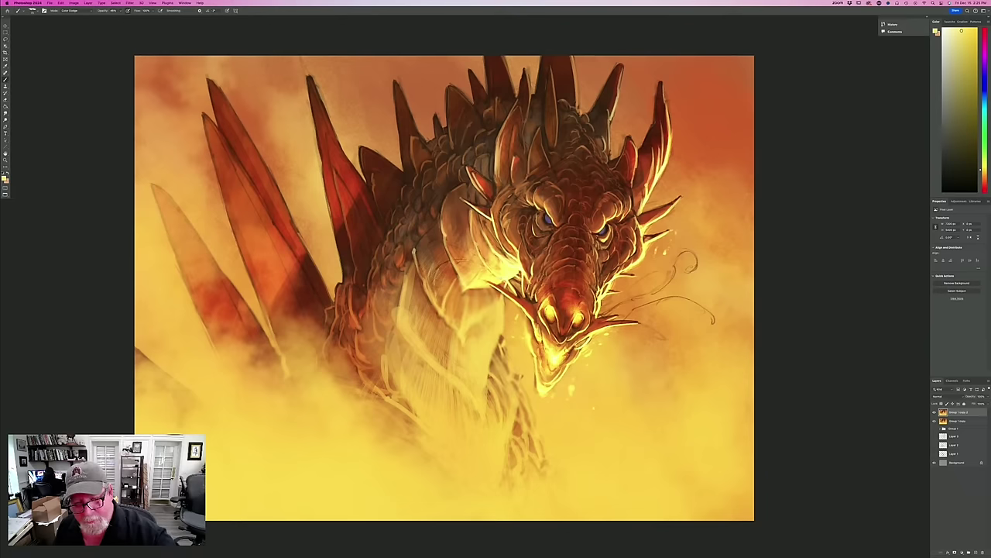
pyautogui.moveTo(504, 284)
pyautogui.mouseDown()
pyautogui.moveTo(485, 310)
pyautogui.moveTo(480, 290)
pyautogui.moveTo(463, 332)
pyautogui.moveTo(494, 333)
pyautogui.moveTo(483, 360)
pyautogui.mouseUp()
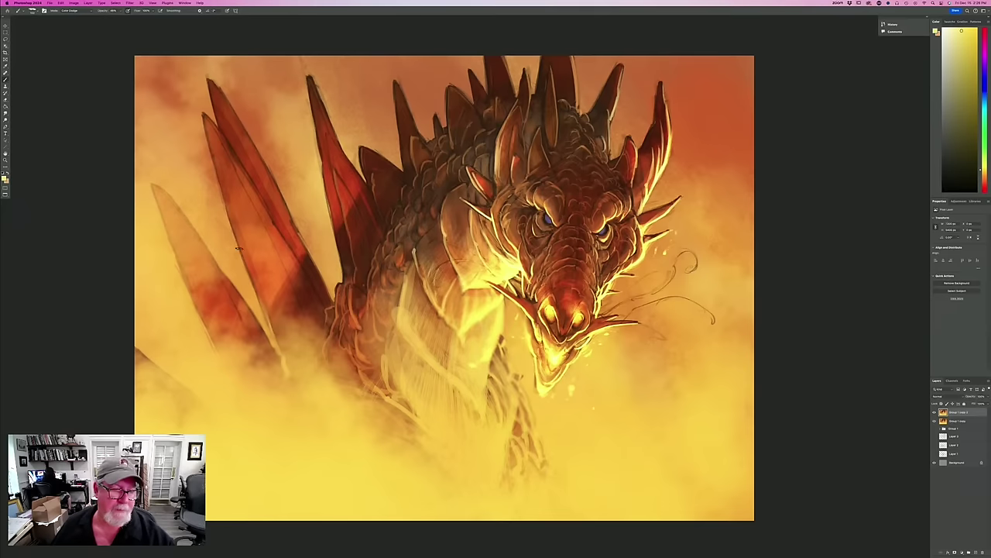
# Paint bright yellow fire in the gaps between the wing spikes and in the mist below the mouth.
pyautogui.moveTo(242, 260)
pyautogui.mouseDown()
pyautogui.moveTo(266, 316)
pyautogui.moveTo(255, 301)
pyautogui.mouseUp()
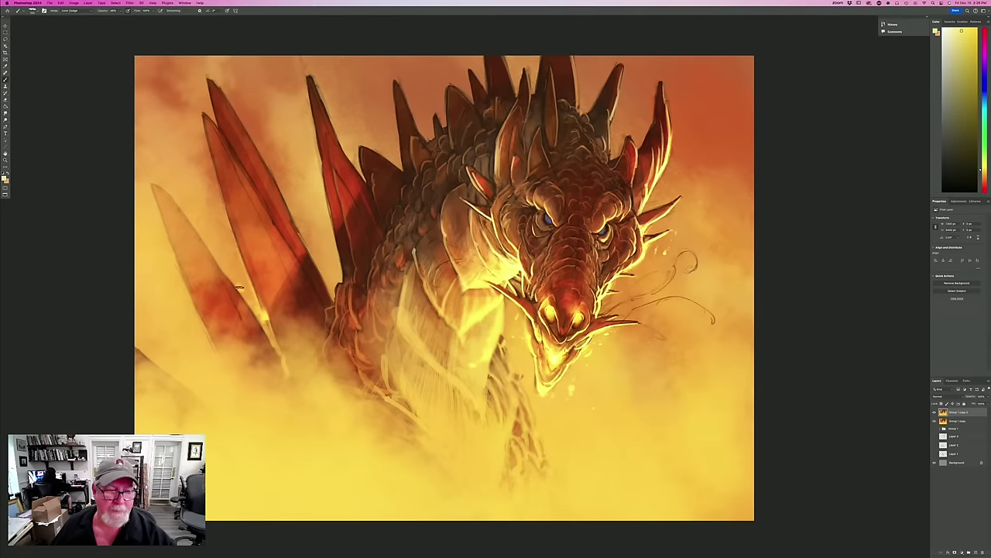
pyautogui.moveTo(337, 276)
pyautogui.mouseDown()
pyautogui.moveTo(332, 295)
pyautogui.moveTo(336, 271)
pyautogui.moveTo(333, 280)
pyautogui.moveTo(306, 221)
pyautogui.moveTo(329, 236)
pyautogui.moveTo(276, 182)
pyautogui.mouseUp()
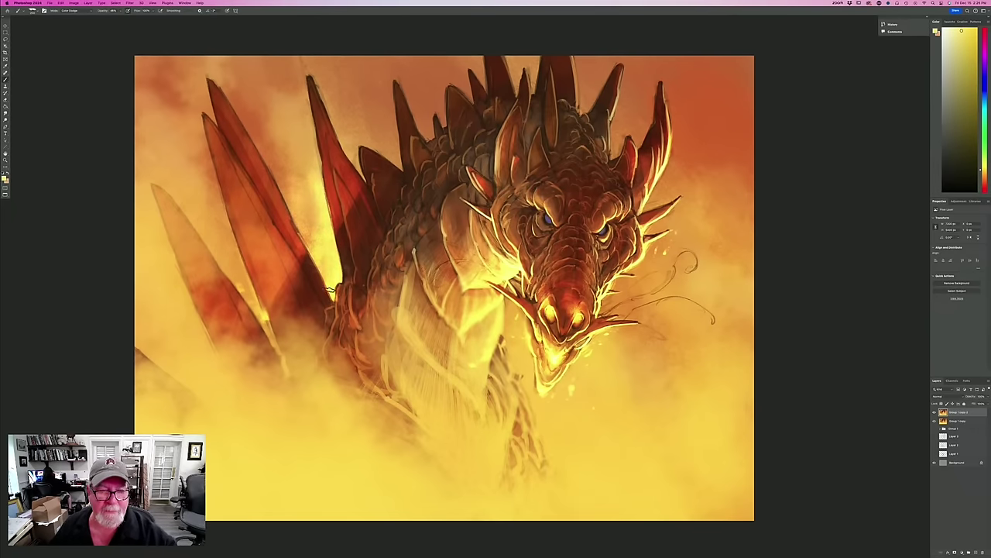
pyautogui.moveTo(329, 290); pyautogui.dragTo(328, 246)
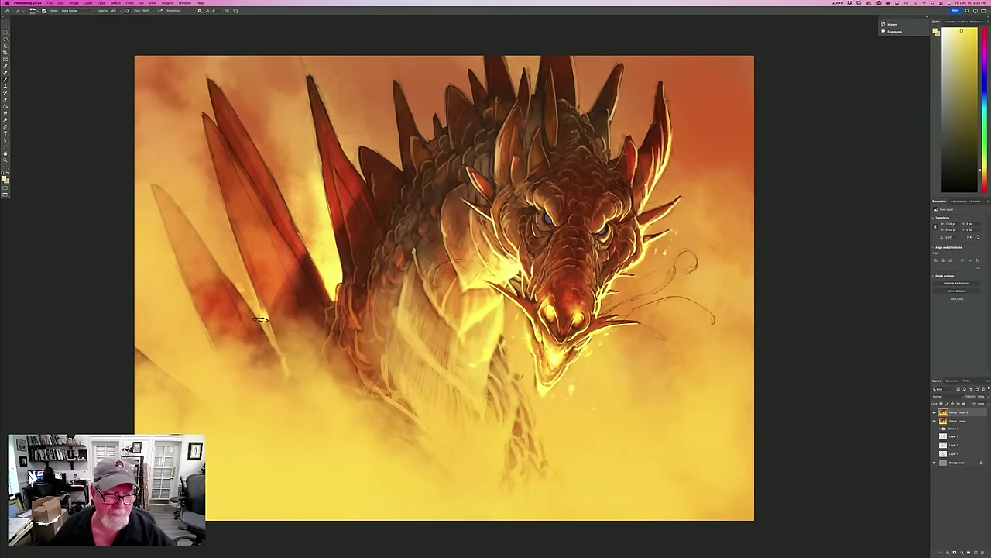
pyautogui.moveTo(260, 319)
pyautogui.mouseDown()
pyautogui.moveTo(244, 289)
pyautogui.moveTo(246, 303)
pyautogui.moveTo(240, 261)
pyautogui.moveTo(238, 283)
pyautogui.moveTo(229, 281)
pyautogui.moveTo(205, 215)
pyautogui.mouseUp()
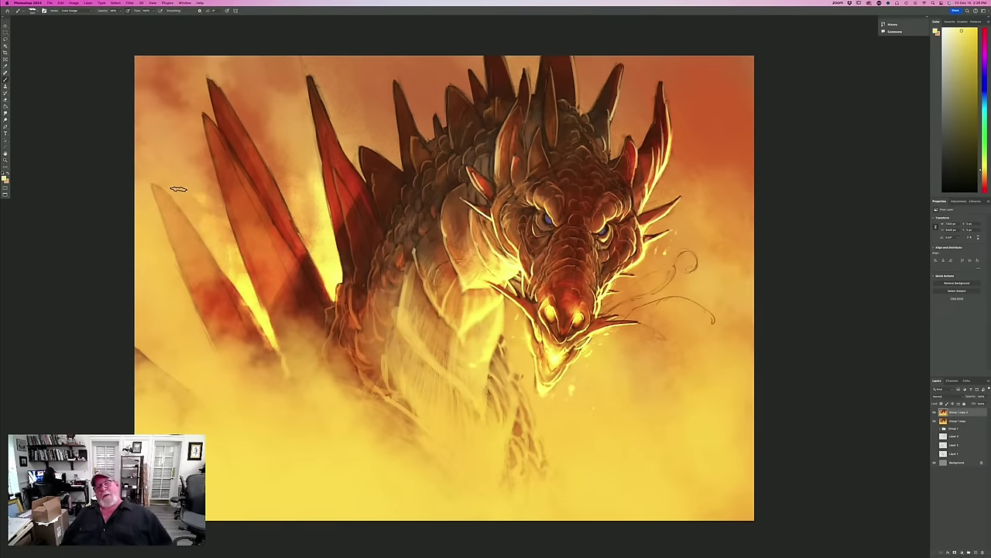
pyautogui.moveTo(505, 307)
pyautogui.mouseDown()
pyautogui.moveTo(505, 347)
pyautogui.moveTo(520, 334)
pyautogui.moveTo(510, 369)
pyautogui.moveTo(527, 359)
pyautogui.moveTo(523, 413)
pyautogui.moveTo(539, 422)
pyautogui.moveTo(562, 373)
pyautogui.moveTo(555, 443)
pyautogui.moveTo(569, 443)
pyautogui.moveTo(586, 387)
pyautogui.moveTo(609, 389)
pyautogui.moveTo(621, 437)
pyautogui.moveTo(627, 402)
pyautogui.moveTo(631, 485)
pyautogui.moveTo(582, 428)
pyautogui.moveTo(642, 487)
pyautogui.moveTo(656, 487)
pyautogui.moveTo(674, 531)
pyautogui.mouseUp()
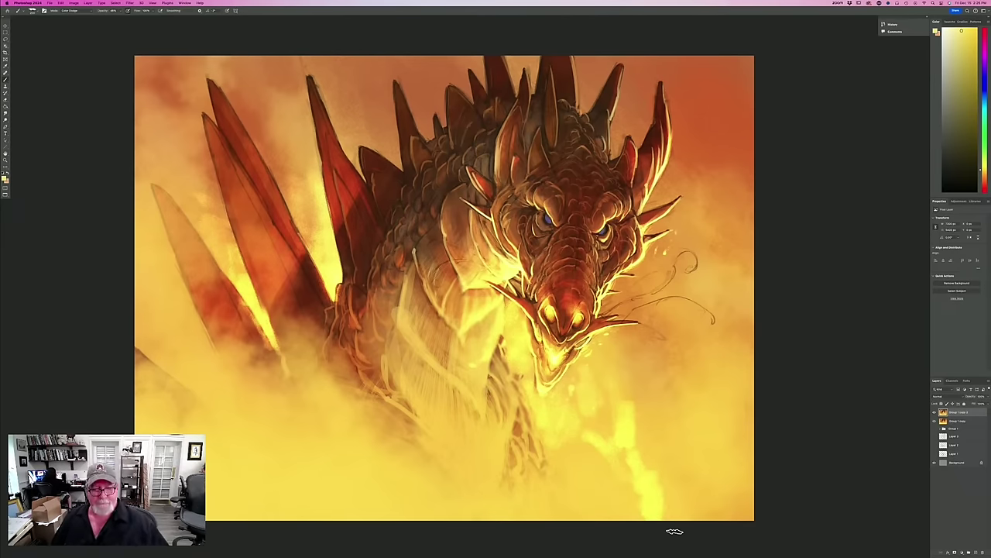
# Switch to a textured Sampled Brush tip and enlarge it considerably for painting flames.
pyautogui.click(31, 10)
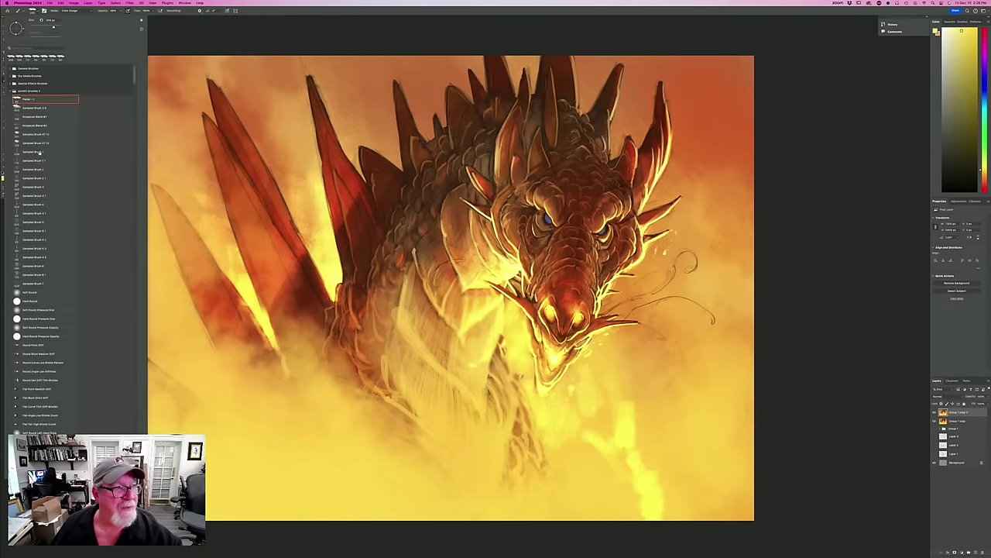
pyautogui.click(25, 142)
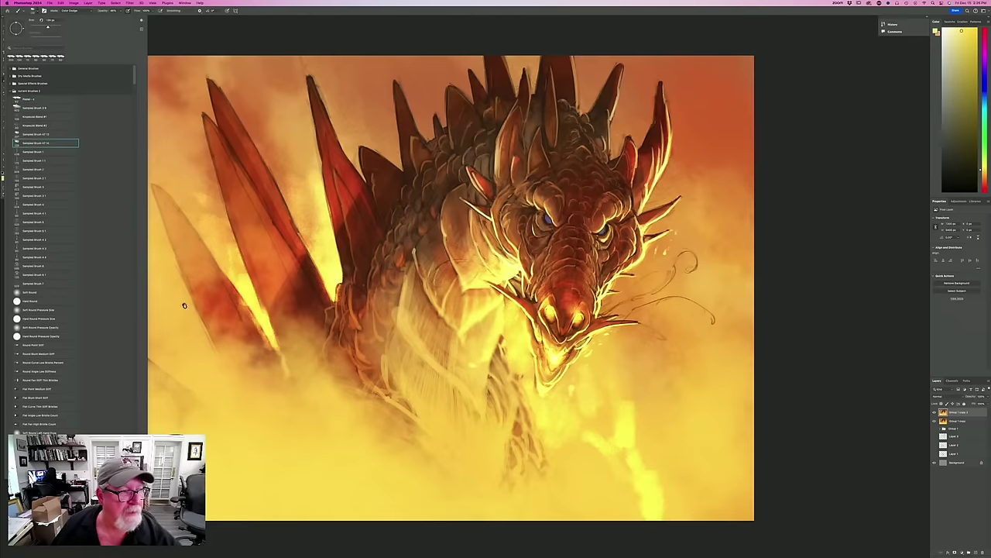
pyautogui.click(292, 537)
pyautogui.press(']')
pyautogui.press(']')
pyautogui.press(']')
pyautogui.press(']')
pyautogui.press(']')
pyautogui.press(']')
pyautogui.press(']')
pyautogui.press(']')
pyautogui.press(']')
pyautogui.press(']')
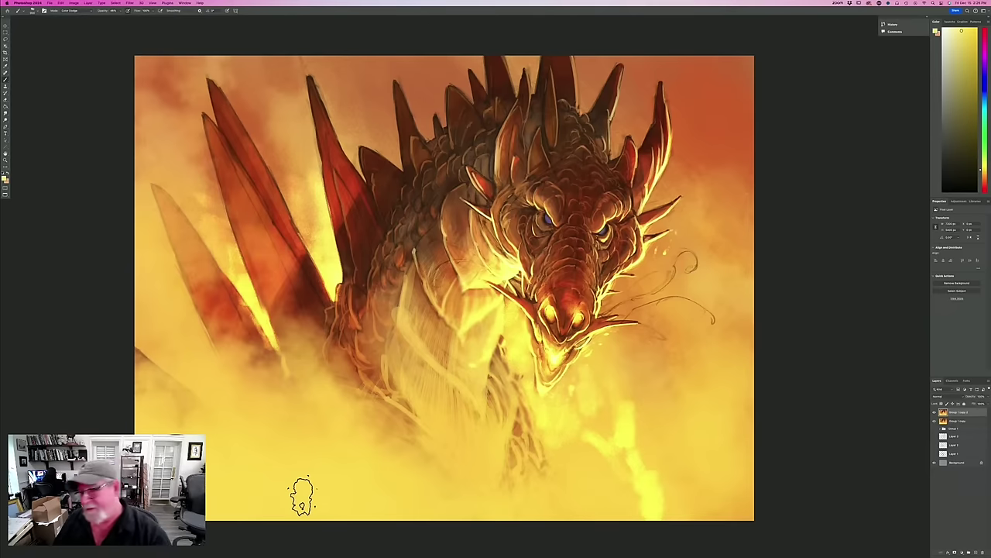
# Try painting large bright flames over the lower-left mist on a duplicate of the painting layer, and discard that duplicate.
pyautogui.moveTo(952, 413); pyautogui.dragTo(975, 550)
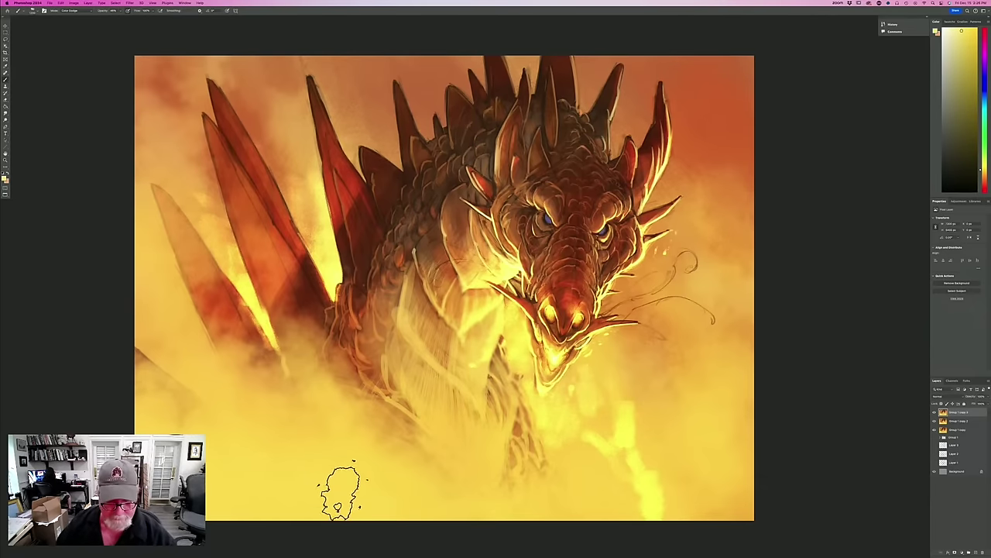
pyautogui.moveTo(388, 508); pyautogui.dragTo(333, 472)
pyautogui.moveTo(296, 394); pyautogui.dragTo(301, 463)
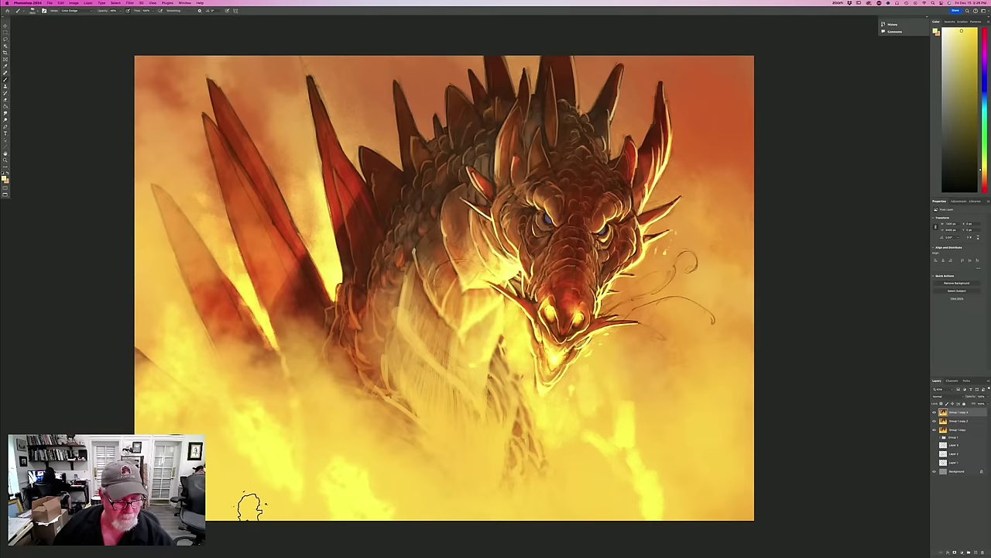
pyautogui.moveTo(155, 399); pyautogui.dragTo(264, 499)
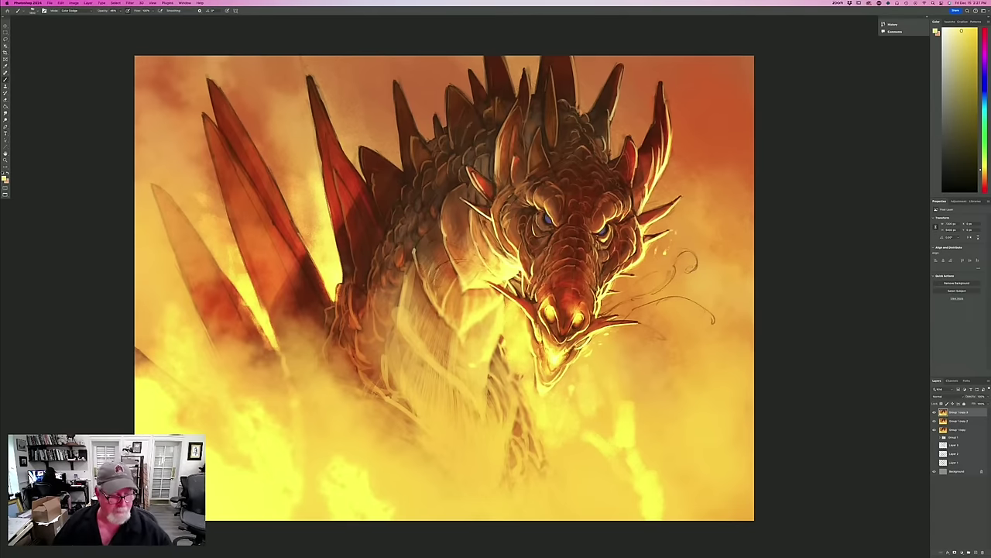
pyautogui.moveTo(310, 492); pyautogui.dragTo(158, 333)
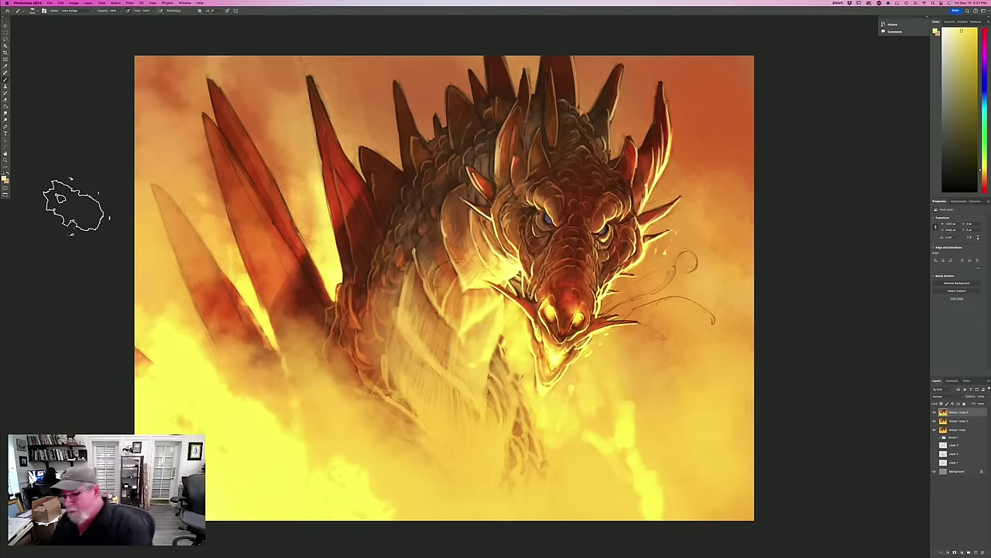
pyautogui.moveTo(959, 413); pyautogui.dragTo(977, 552)
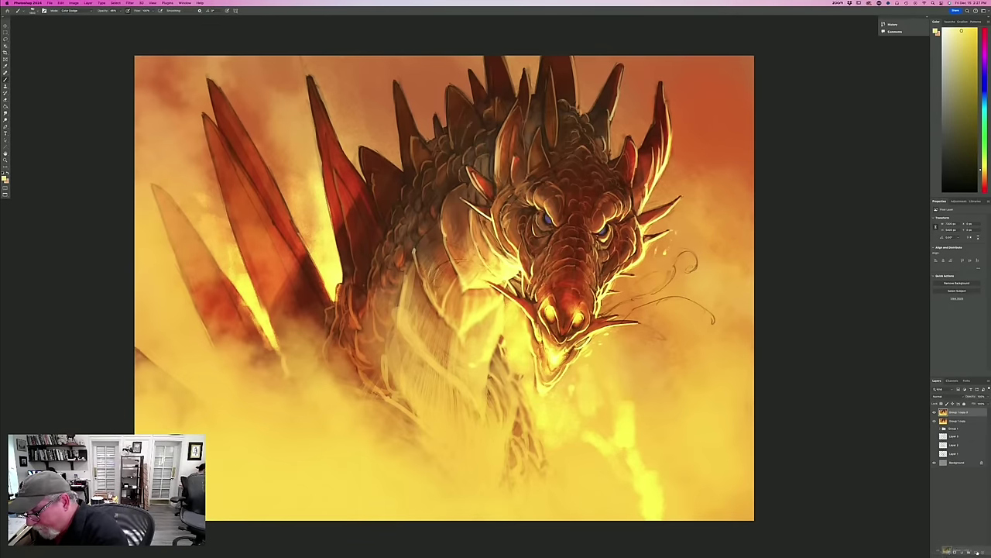
# Add a new layer, switch to the first brush preset of the current brushes folder, and paint a glowing ember beside the large horn.
pyautogui.click(976, 552)
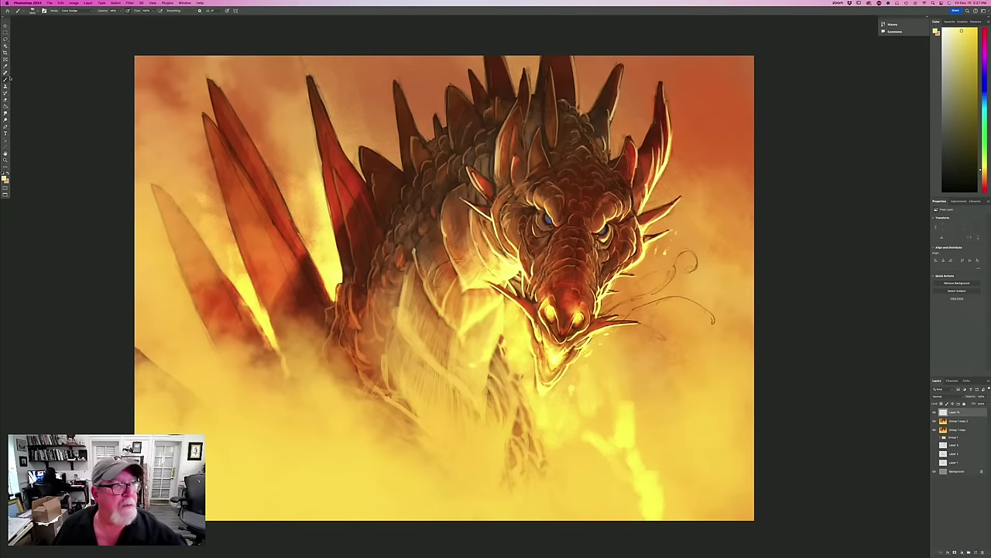
pyautogui.click(32, 10)
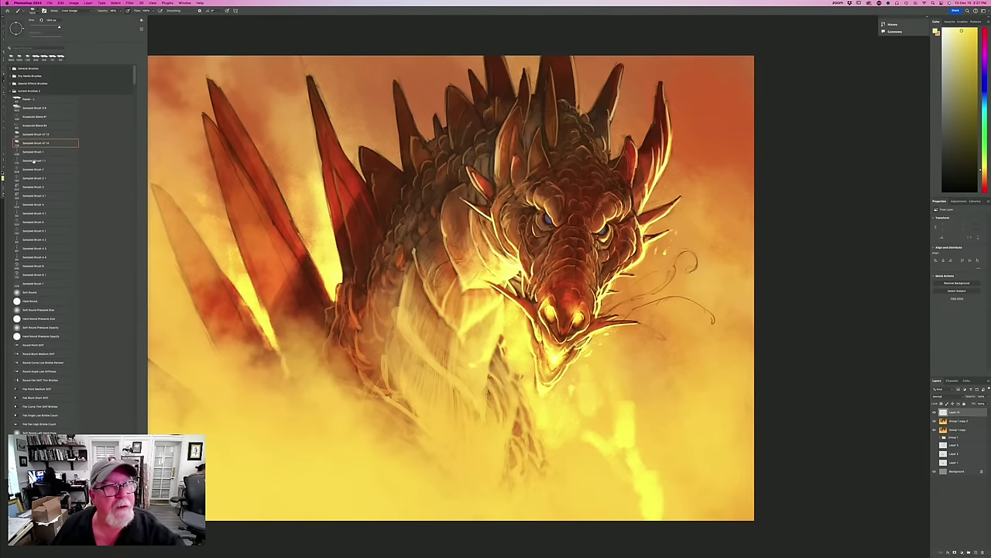
pyautogui.click(227, 10)
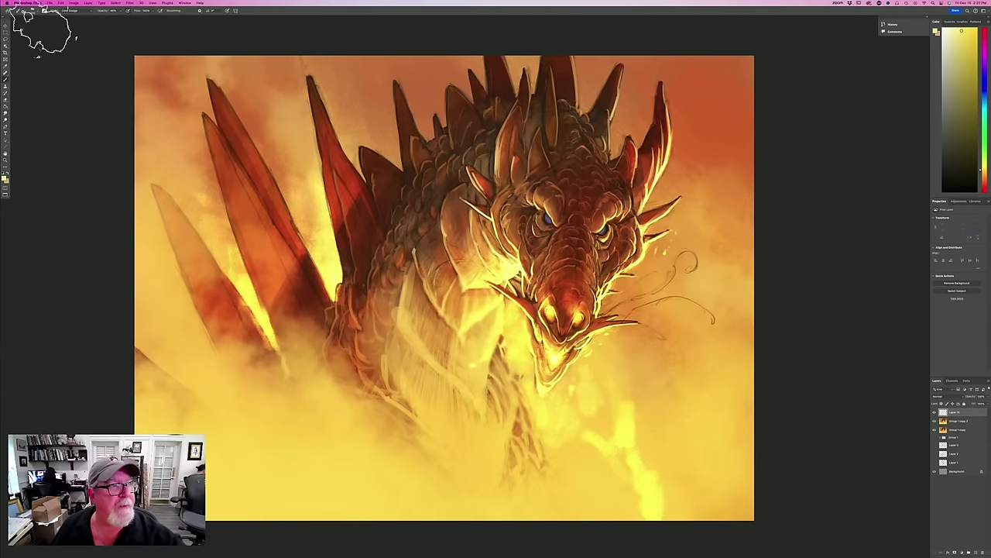
pyautogui.click(31, 11)
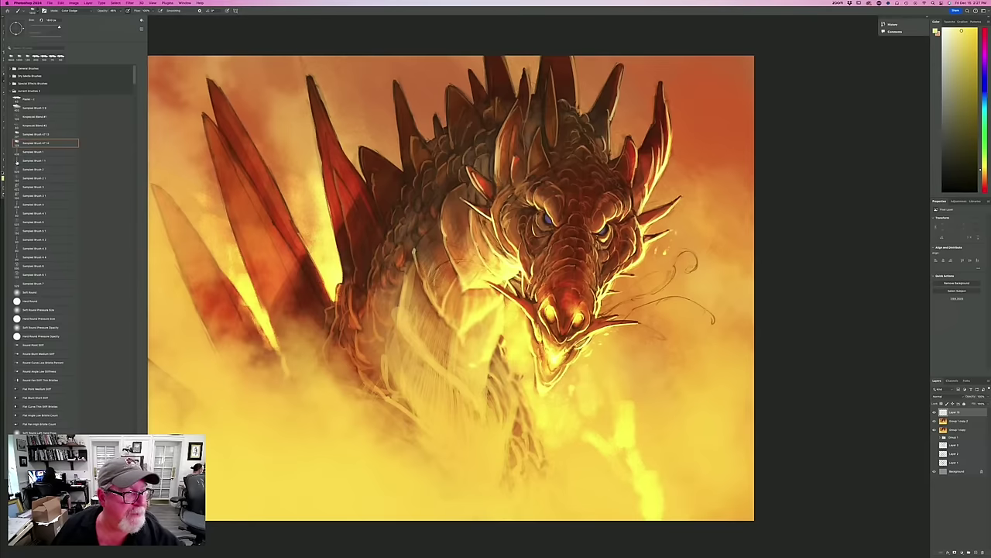
pyautogui.click(17, 100)
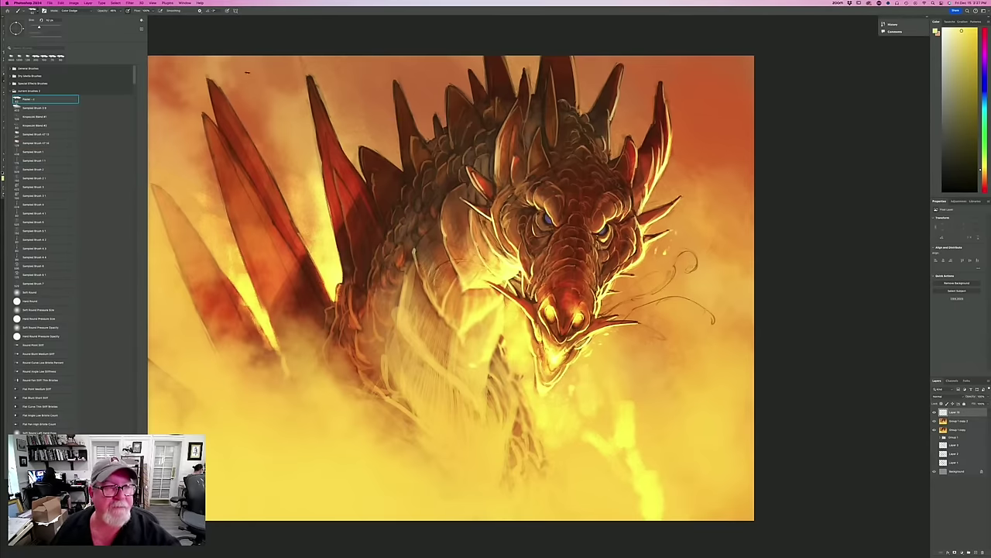
pyautogui.click(229, 39)
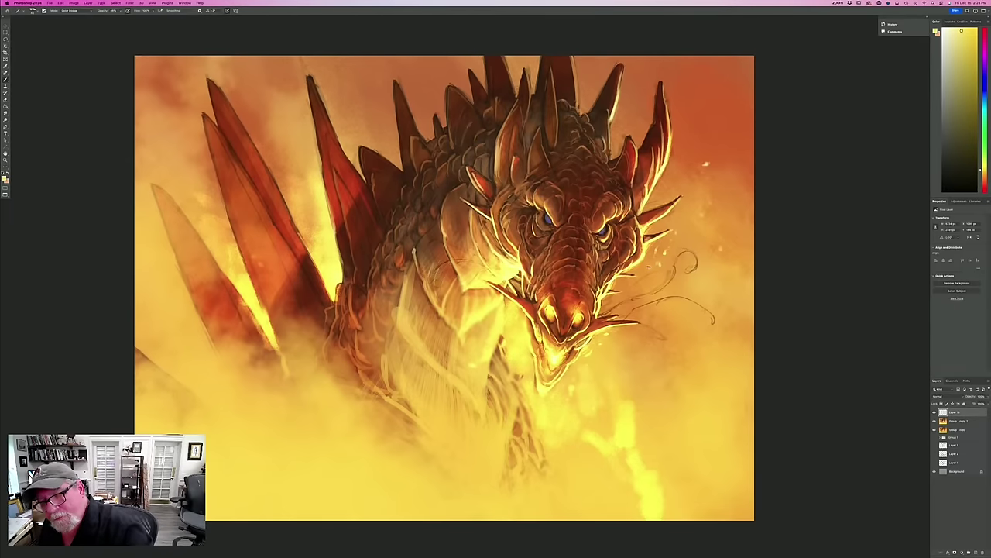
# Change the foreground colour to a light orange and paint glowing strands over the curling whiskers beside the snout.
pyautogui.press('super+equal')
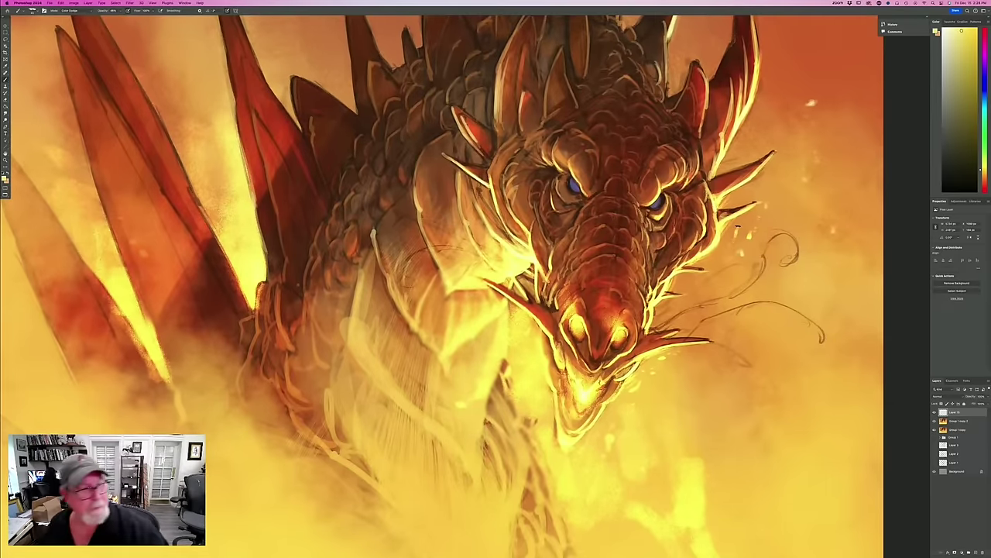
pyautogui.click(4, 179)
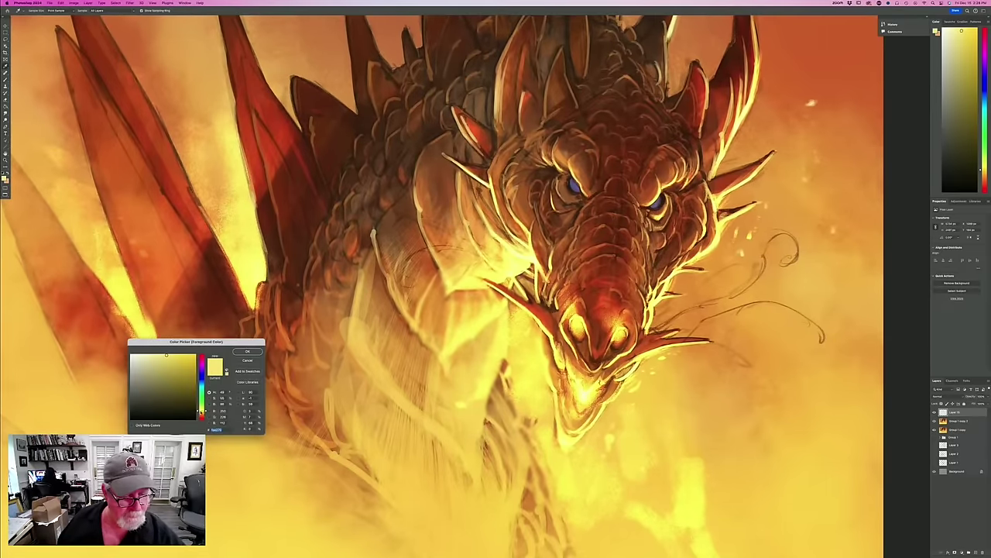
pyautogui.click(201, 412)
pyautogui.click(175, 355)
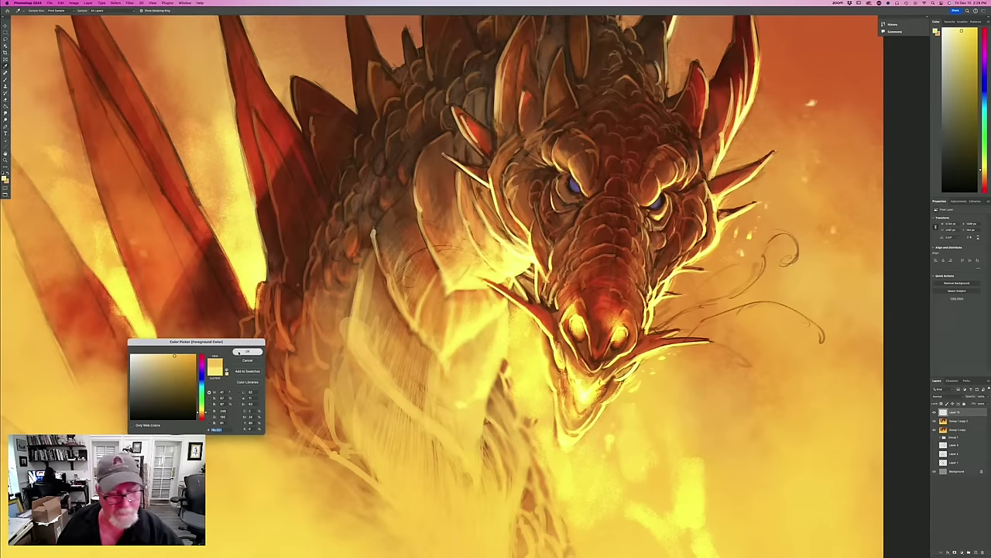
pyautogui.click(247, 352)
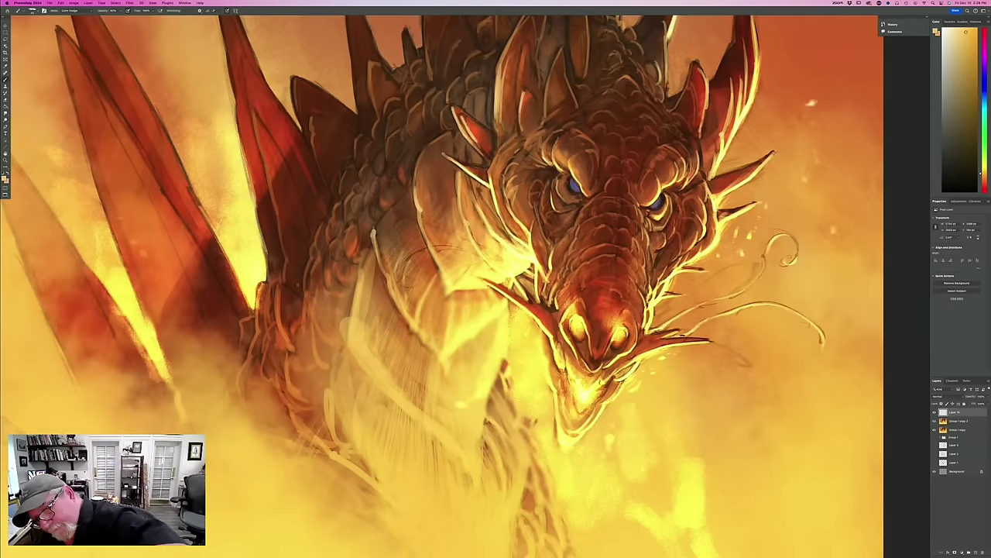
pyautogui.moveTo(670, 308); pyautogui.dragTo(650, 325)
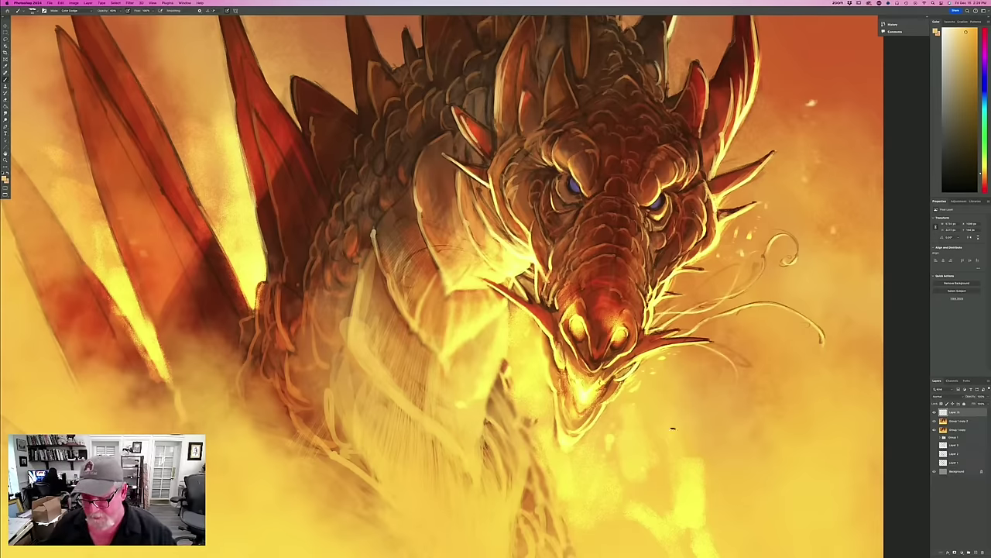
# Open the Wacom Tablet preferences to check the pen settings, and close them again.
pyautogui.moveTo(561, 549)
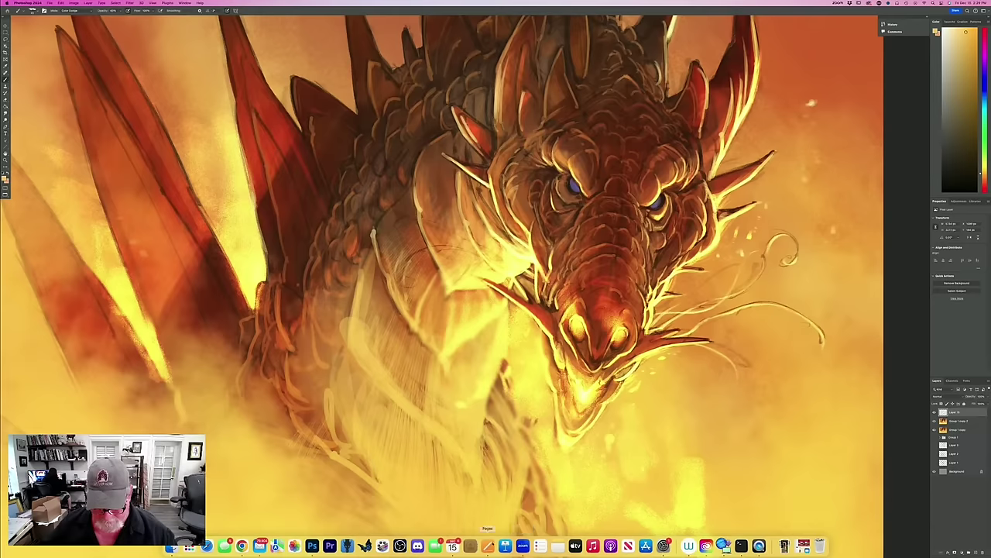
pyautogui.click(662, 546)
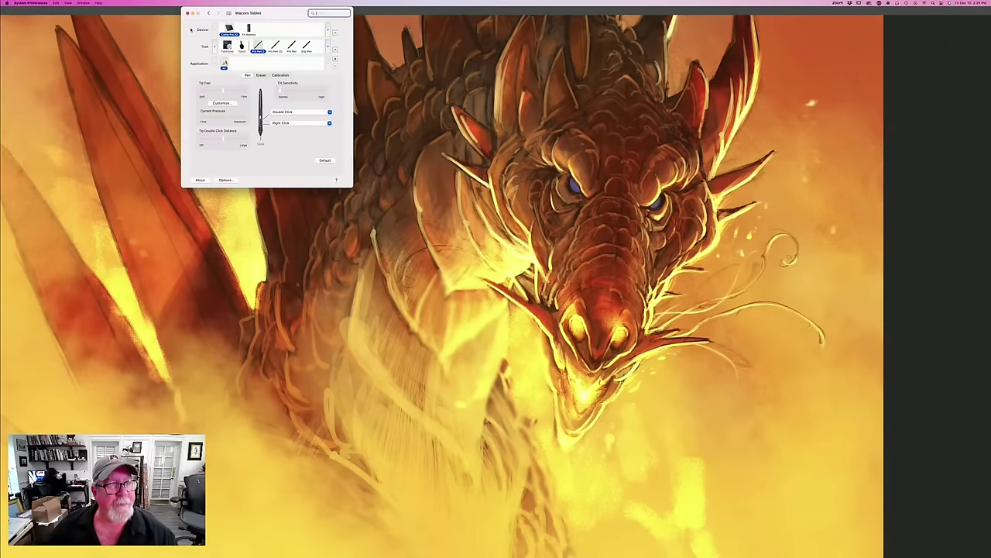
pyautogui.click(186, 13)
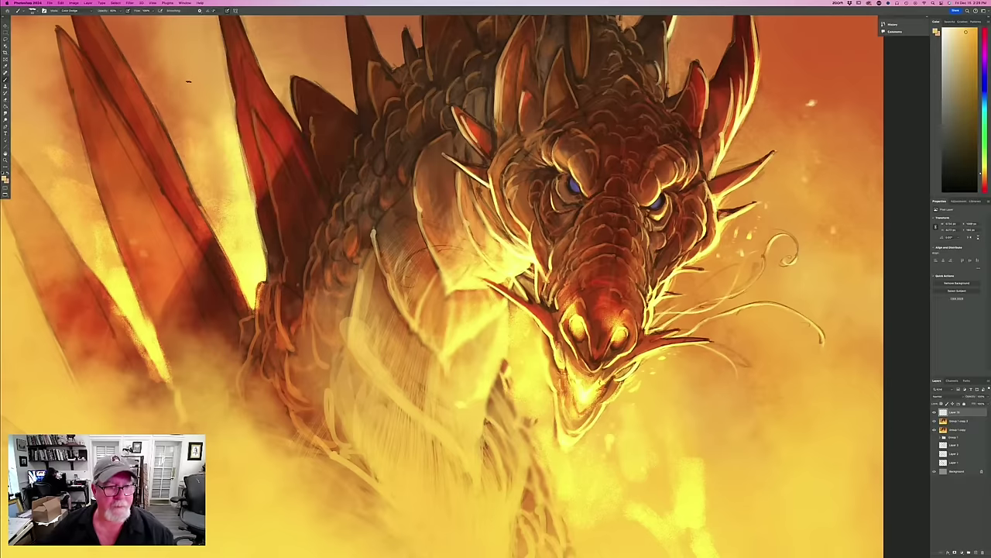
# Shift the foreground colour to a deeper light orange and paint thin glowing whisker strands over the dragon's neck beside the snout.
pyautogui.click(4, 177)
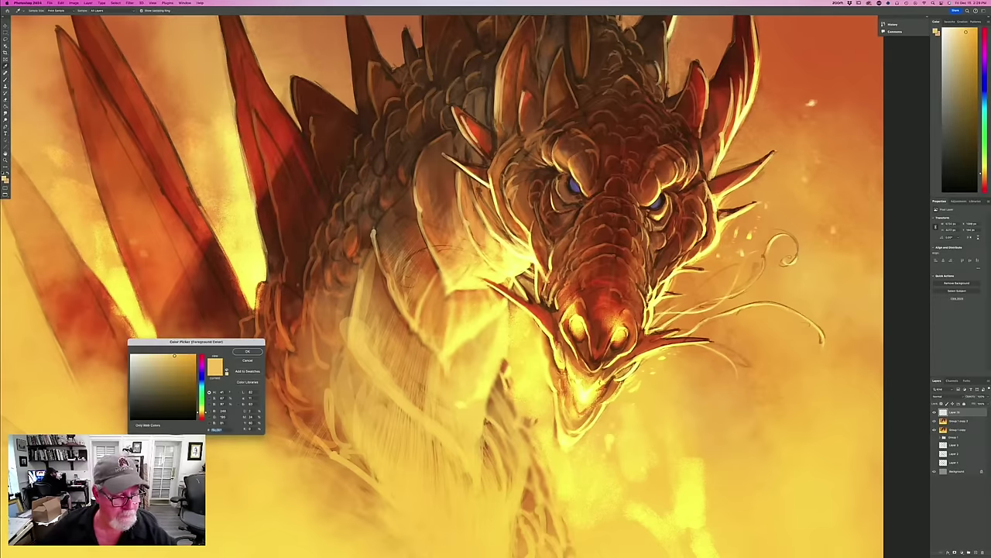
pyautogui.click(246, 351)
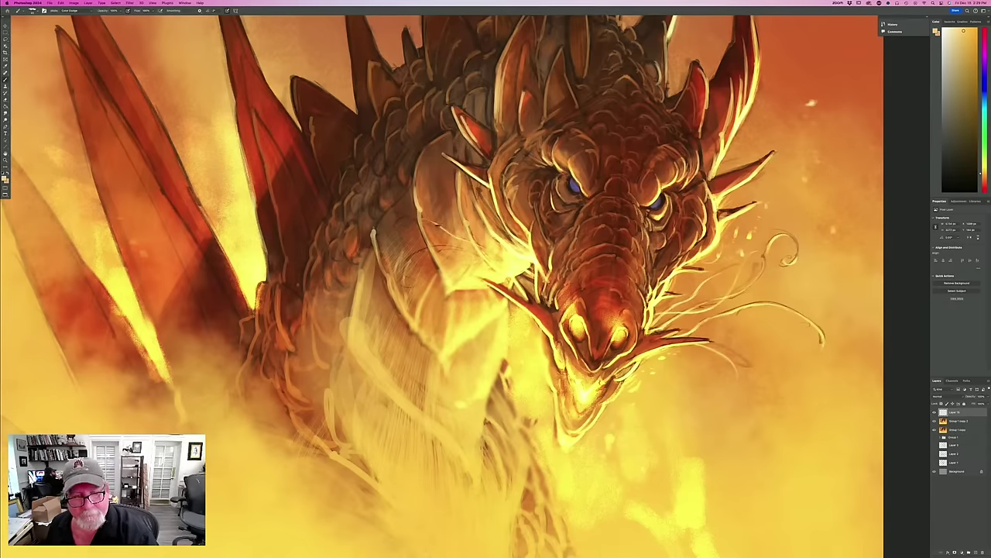
pyautogui.click(4, 178)
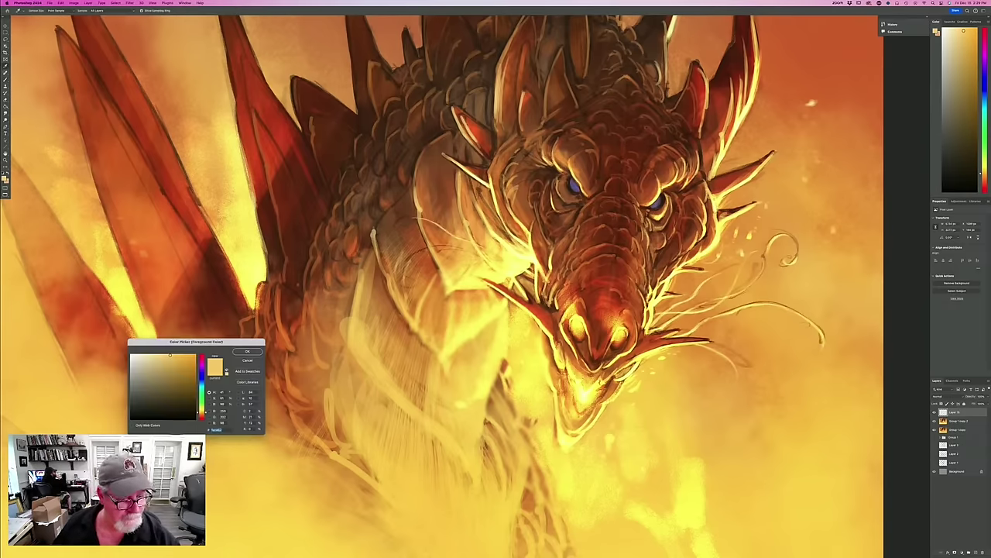
pyautogui.moveTo(170, 356); pyautogui.dragTo(176, 356)
pyautogui.click(202, 415)
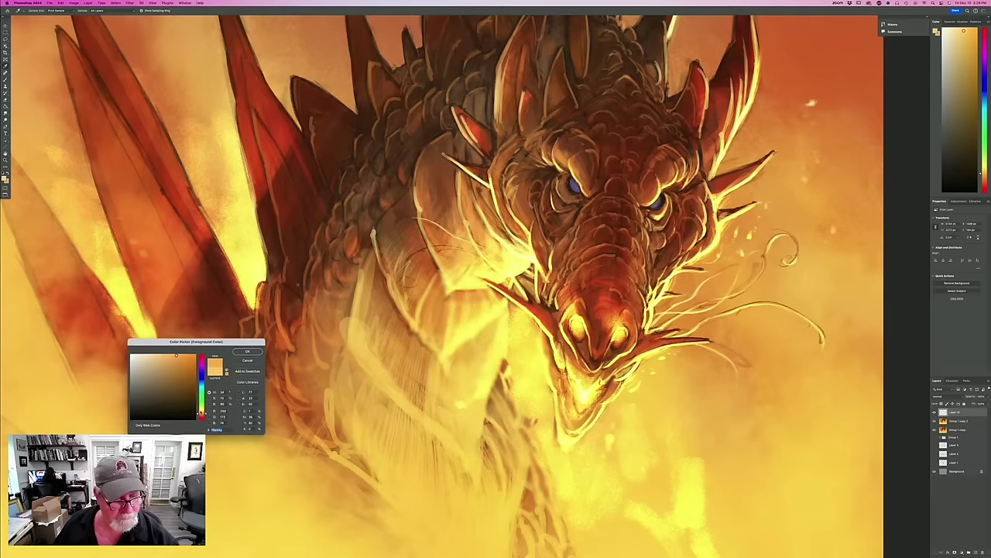
pyautogui.click(247, 351)
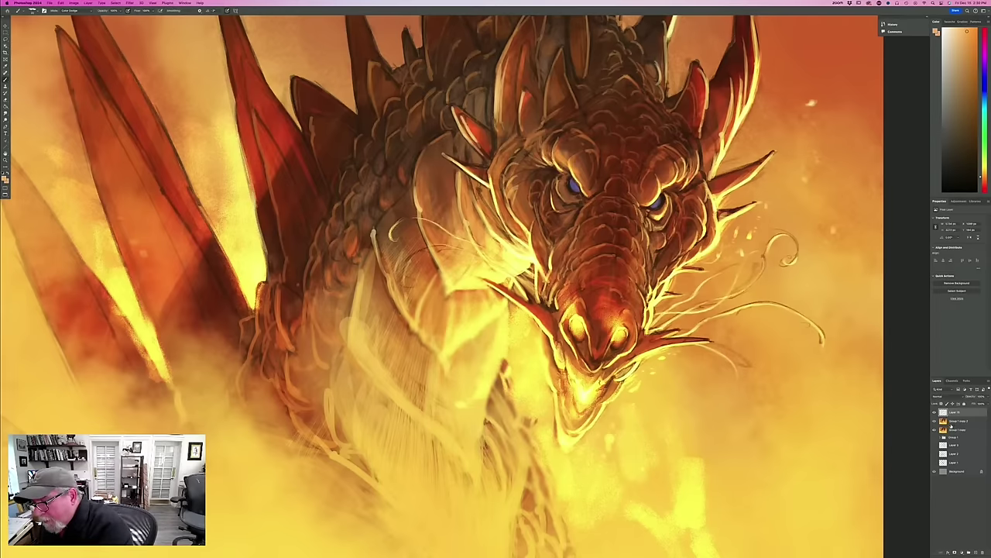
# Select the Group 1 copy 2 painting layer and compare the picture with the whisker layer hidden and shown.
pyautogui.click(952, 421)
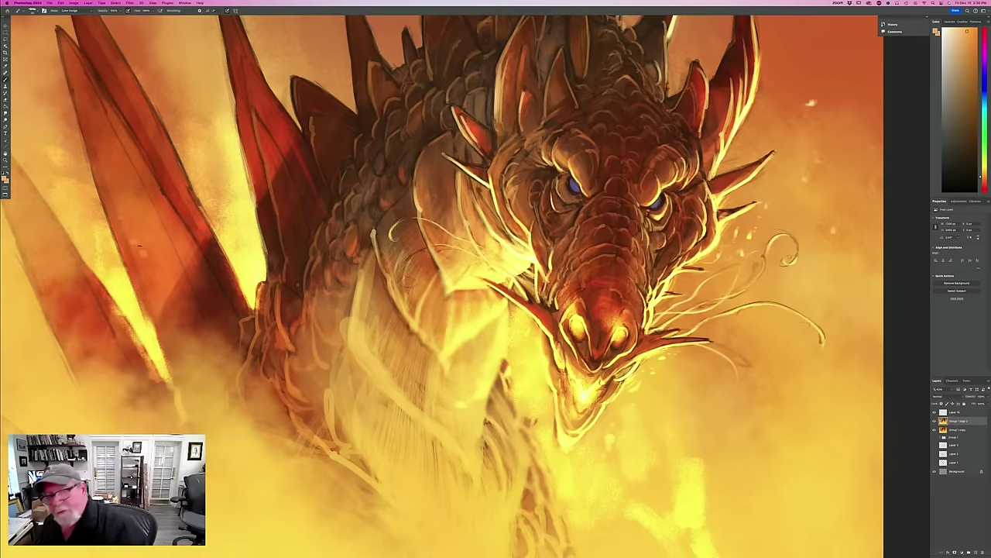
pyautogui.click(934, 412)
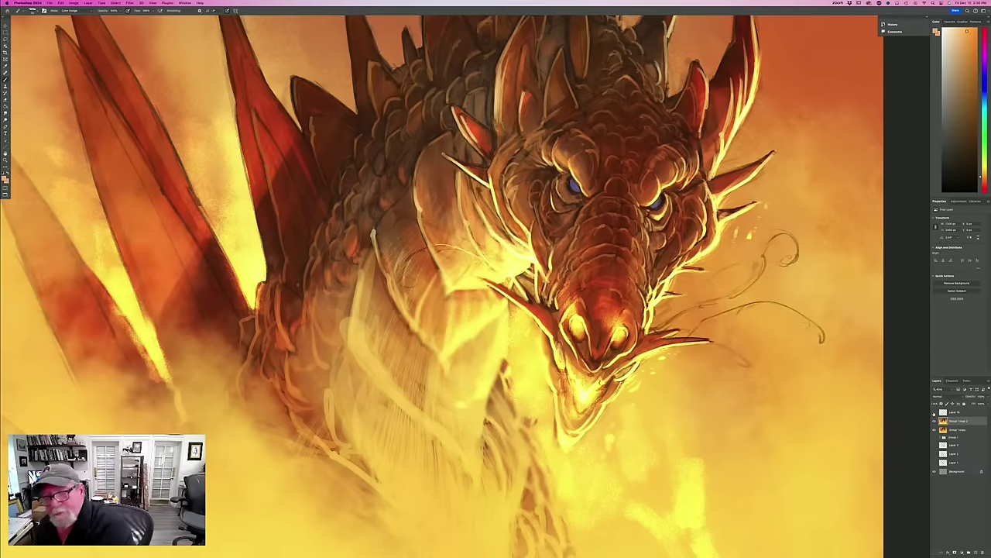
pyautogui.click(934, 412)
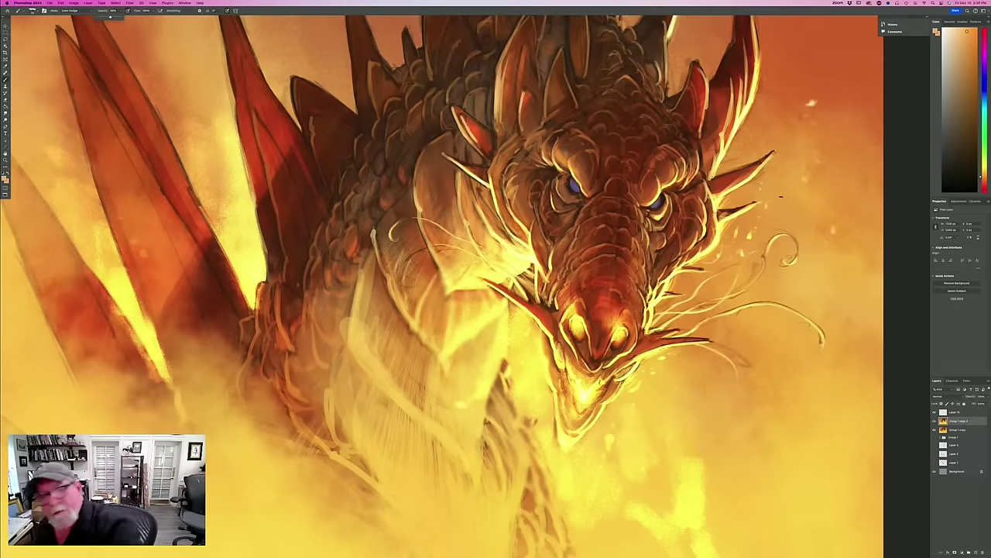
# Change the foreground colour to a reddish orange and paint small glowing embers around the head and whiskers.
pyautogui.click(5, 178)
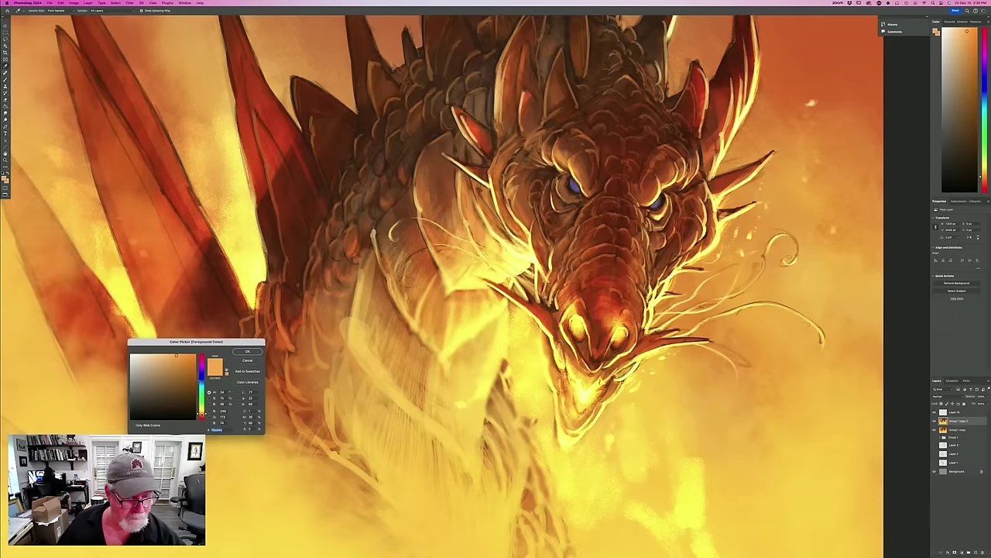
pyautogui.click(249, 350)
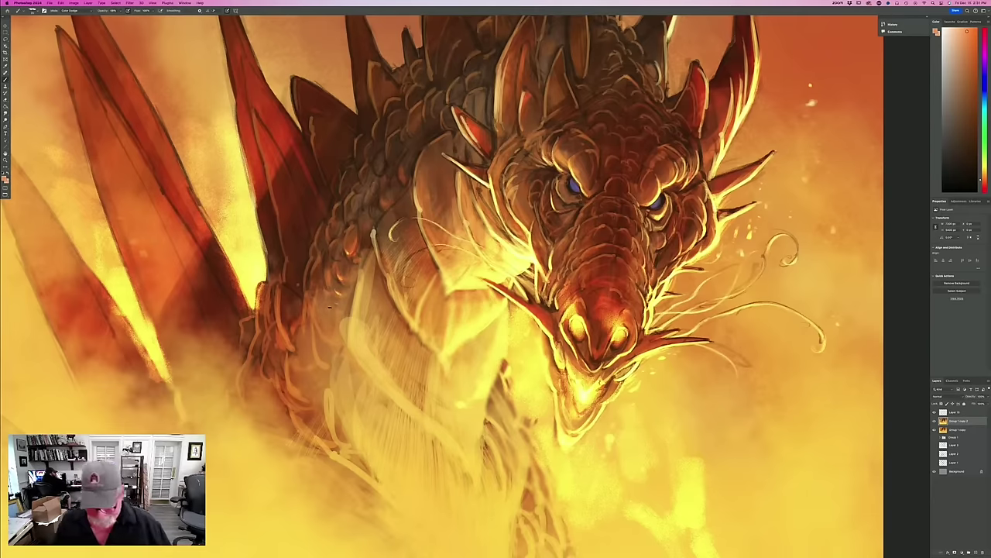
pyautogui.press('super+minus')
pyautogui.press('super+minus')
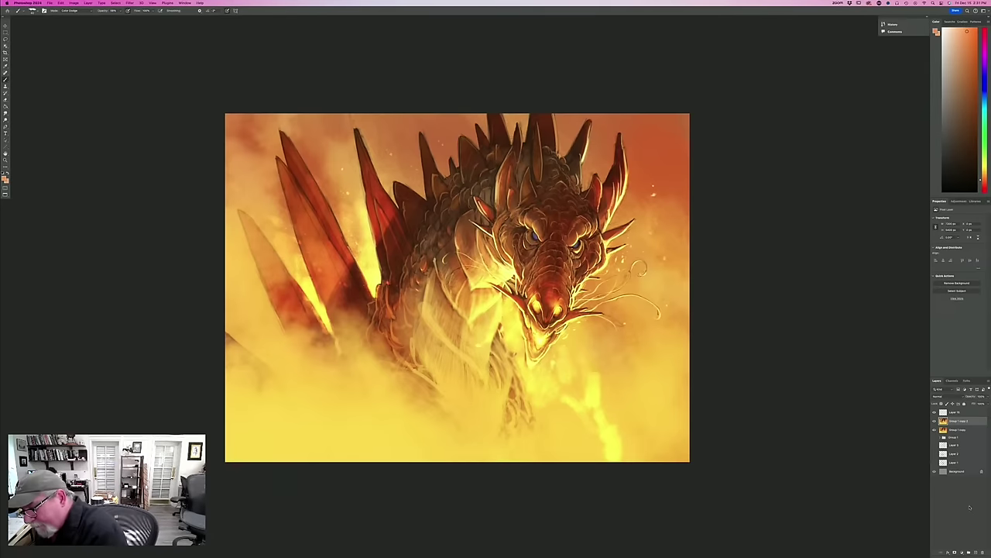
# Add a new layer above the Group 1 copy 2 layer and set its blend mode to Multiply.
pyautogui.click(974, 551)
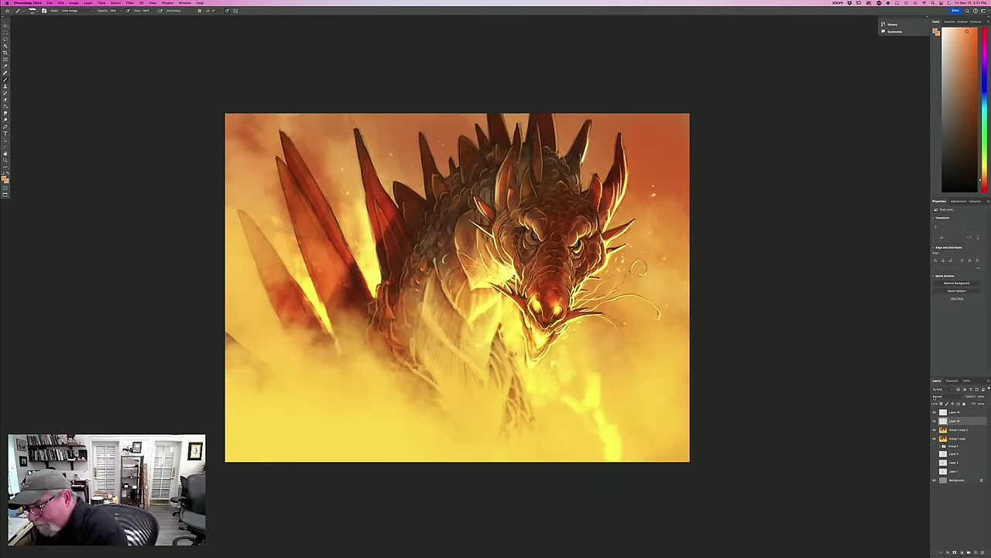
pyautogui.click(937, 395)
pyautogui.click(935, 413)
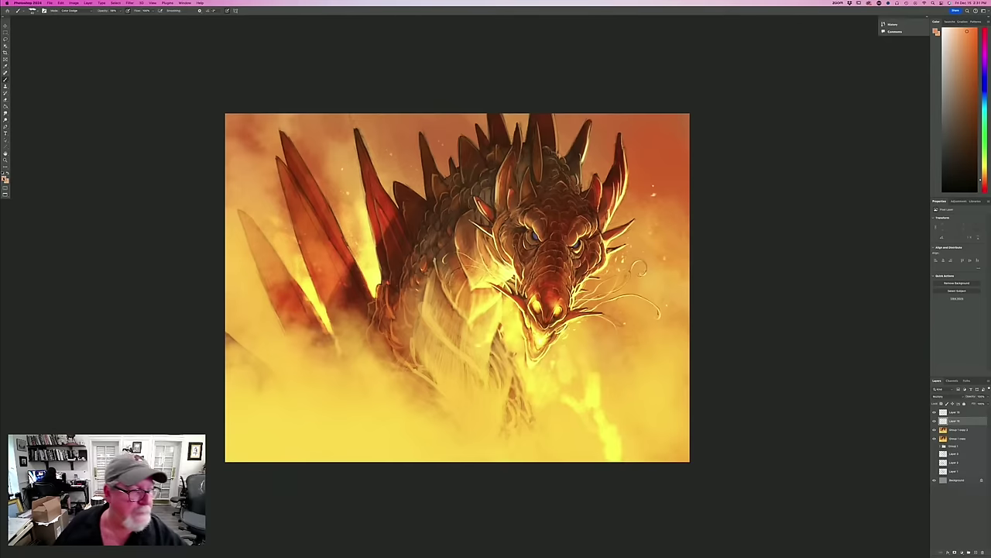
# Darken the foreground colour to a muted brown, set the brush mode to Normal and paint dark ash specks across the sky.
pyautogui.click(5, 176)
pyautogui.click(157, 376)
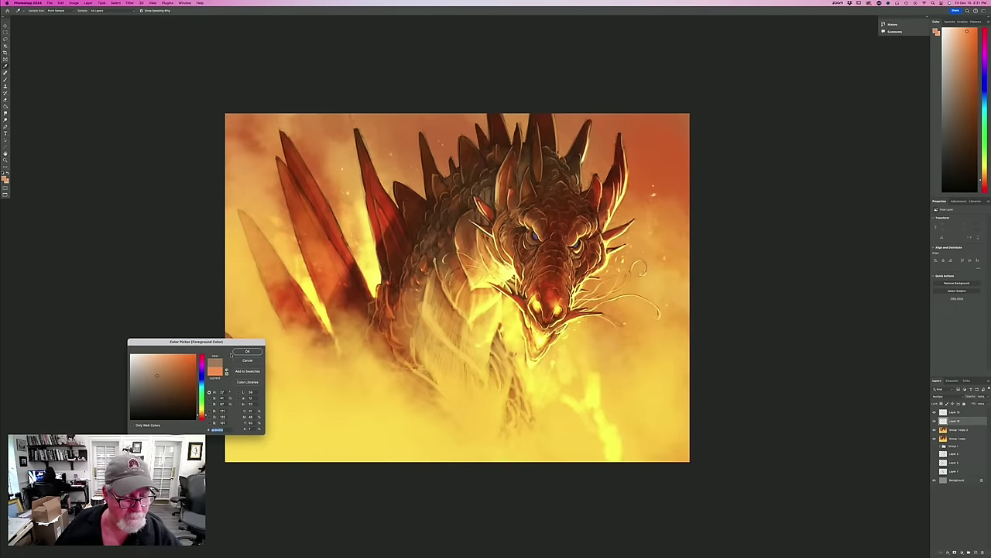
pyautogui.click(241, 353)
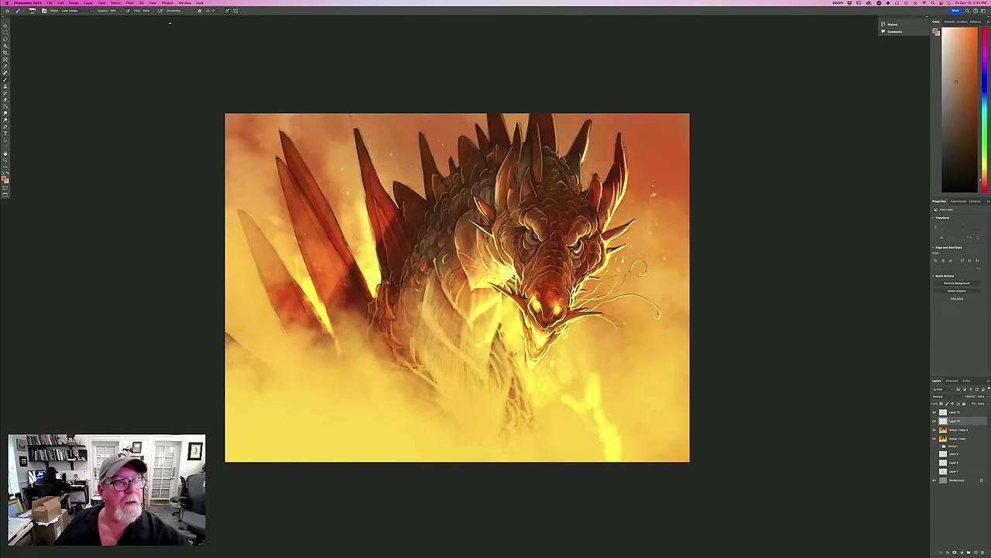
pyautogui.press('super+equal')
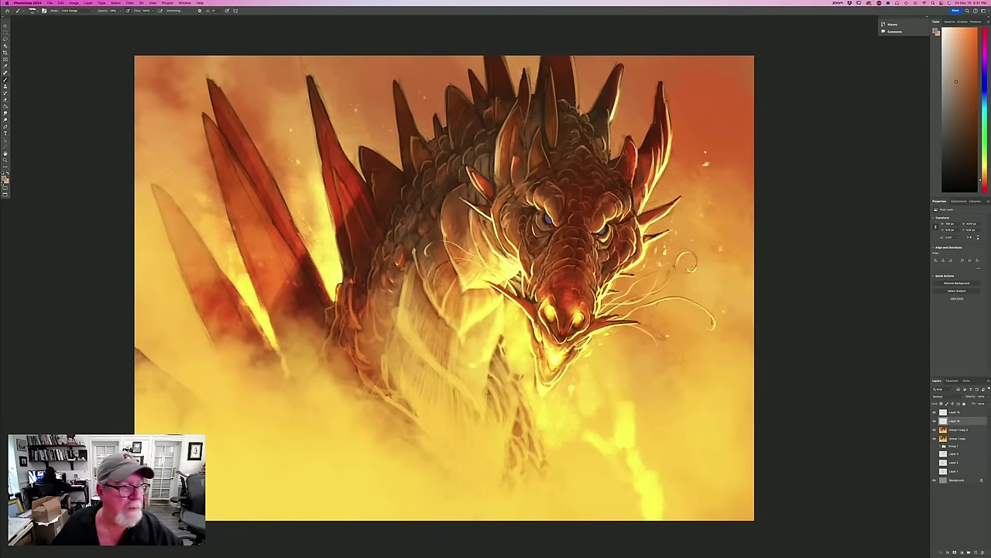
pyautogui.click(5, 178)
pyautogui.click(158, 387)
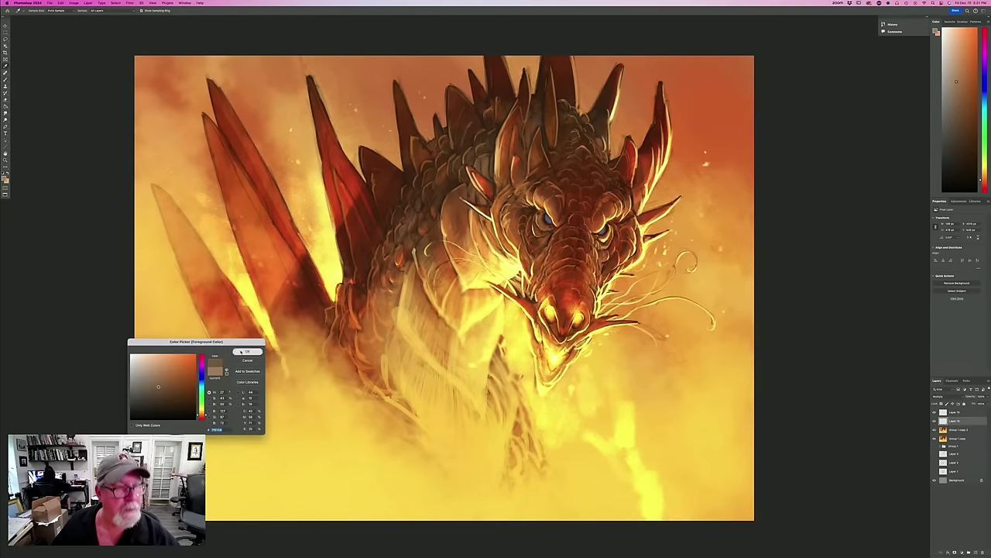
pyautogui.click(247, 351)
pyautogui.click(71, 11)
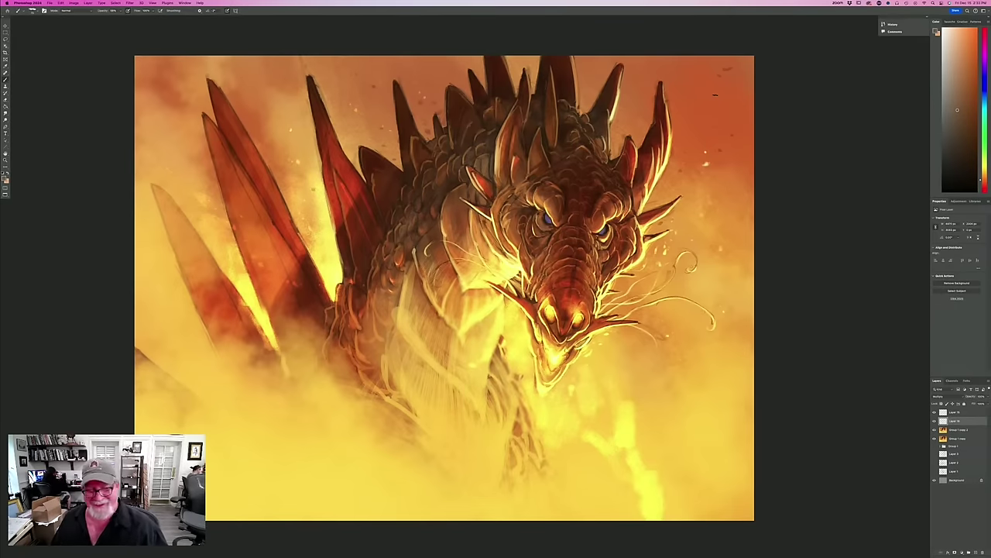
# Add another new layer and switch to Kyle's Supreme Spatter brush from the special effects presets.
pyautogui.click(976, 551)
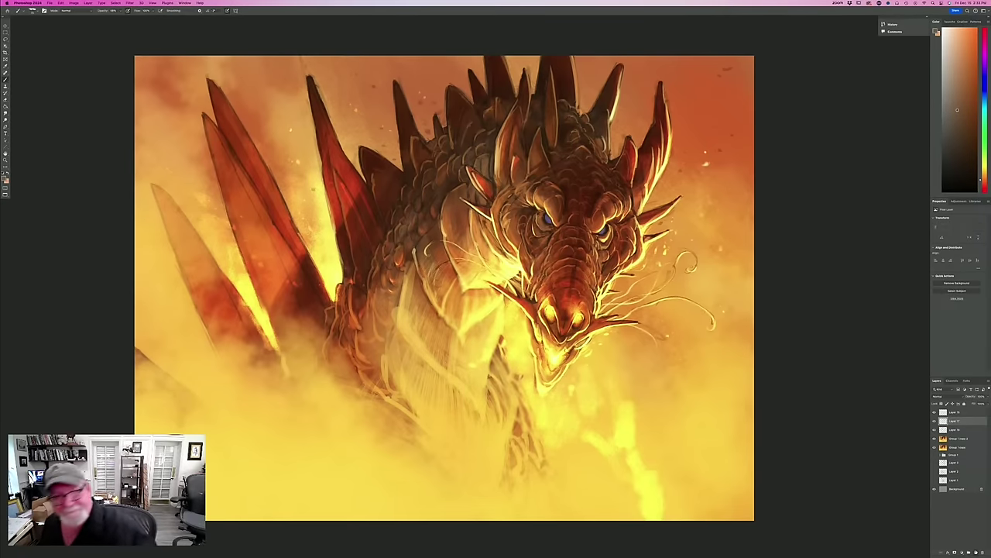
pyautogui.click(33, 11)
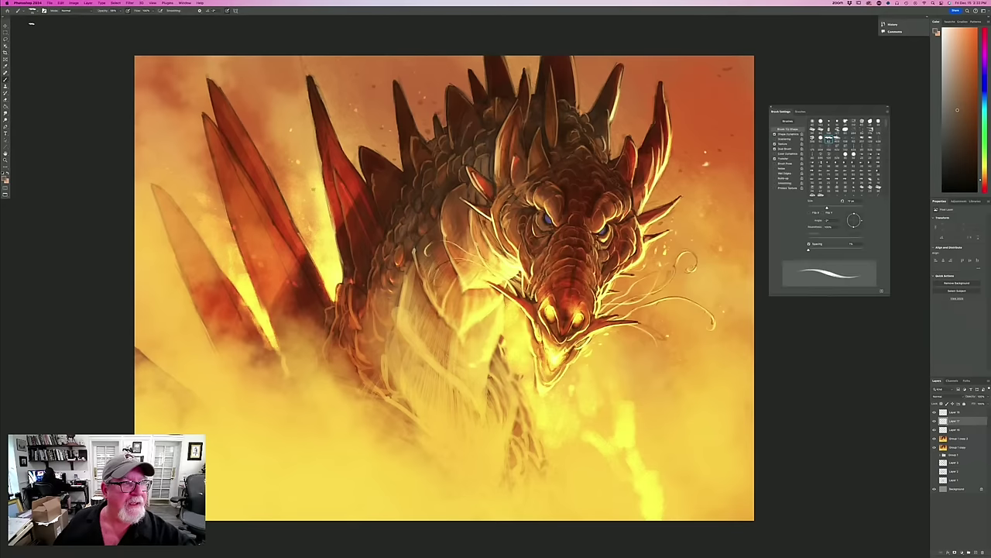
pyautogui.click(33, 11)
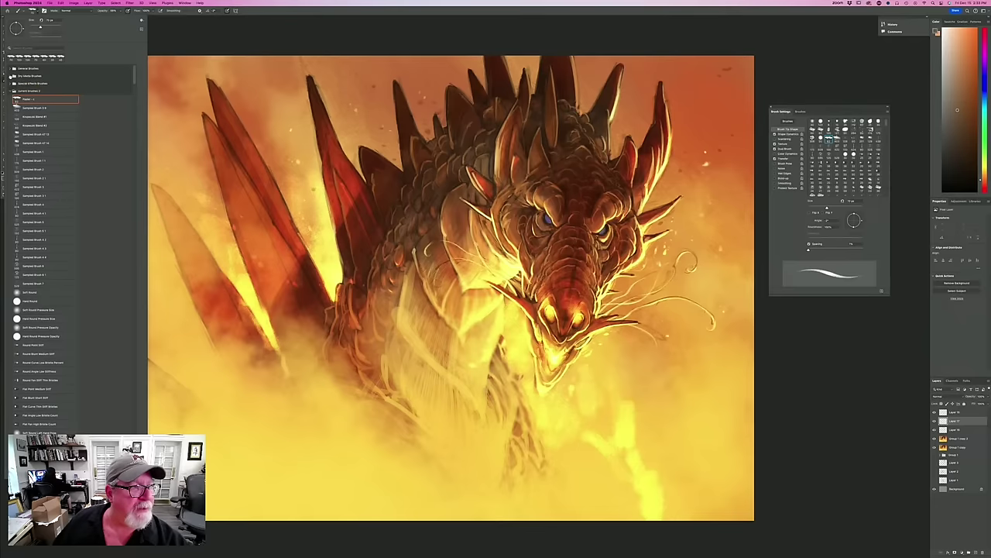
pyautogui.click(10, 75)
pyautogui.click(10, 83)
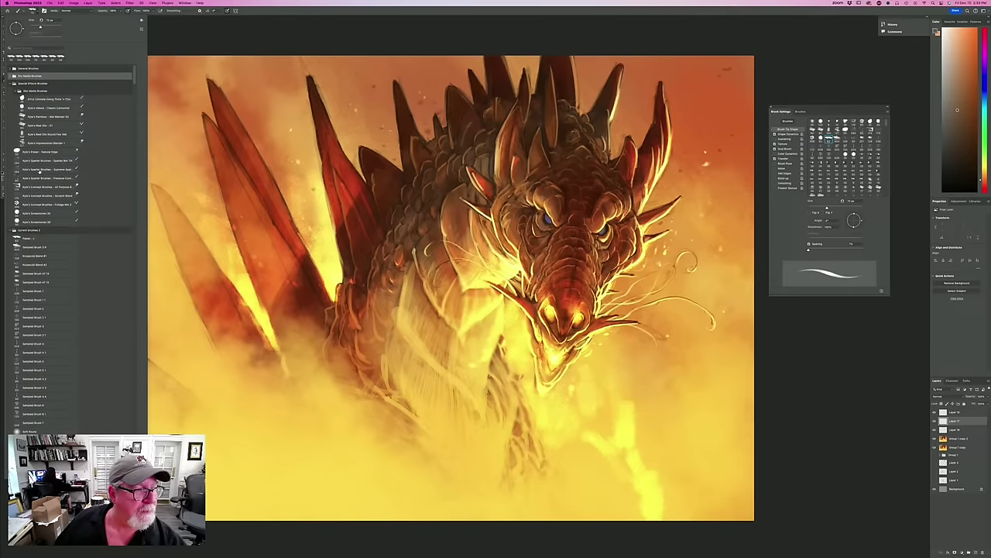
pyautogui.click(39, 170)
pyautogui.press('Return')
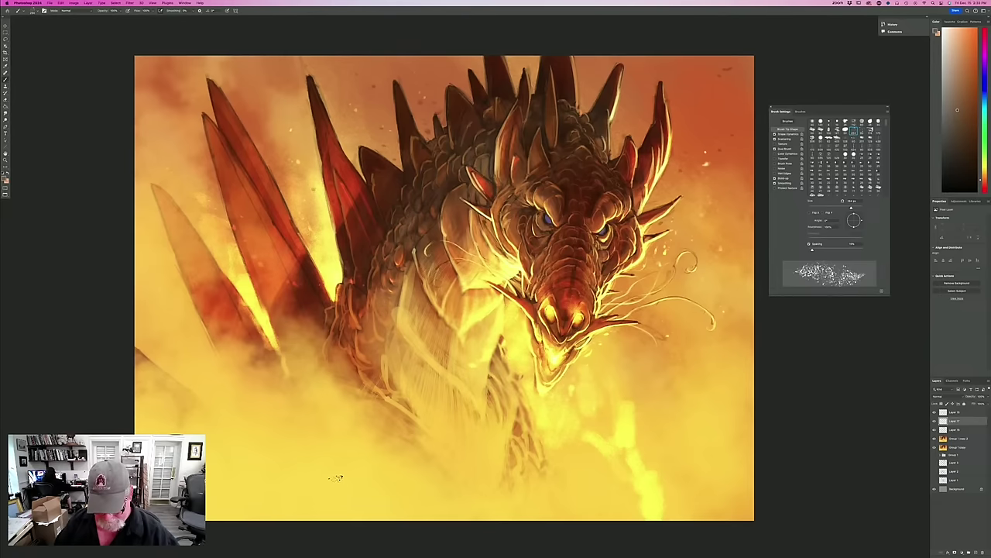
# Set the foreground colour to a pale yellow and try spattering sparks over the mist along the lower part of the painting.
pyautogui.click(6, 178)
pyautogui.click(163, 355)
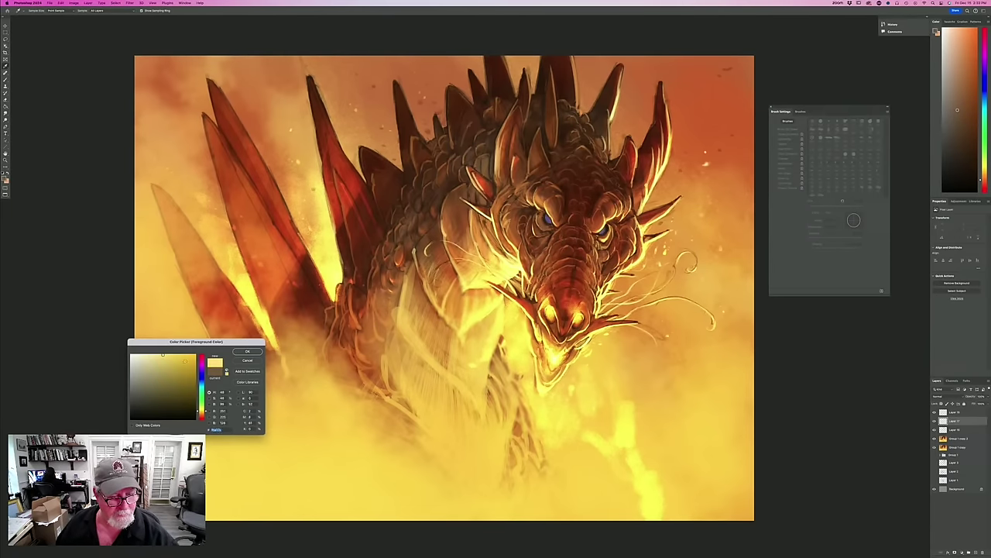
pyautogui.click(247, 351)
pyautogui.moveTo(178, 388); pyautogui.dragTo(144, 260)
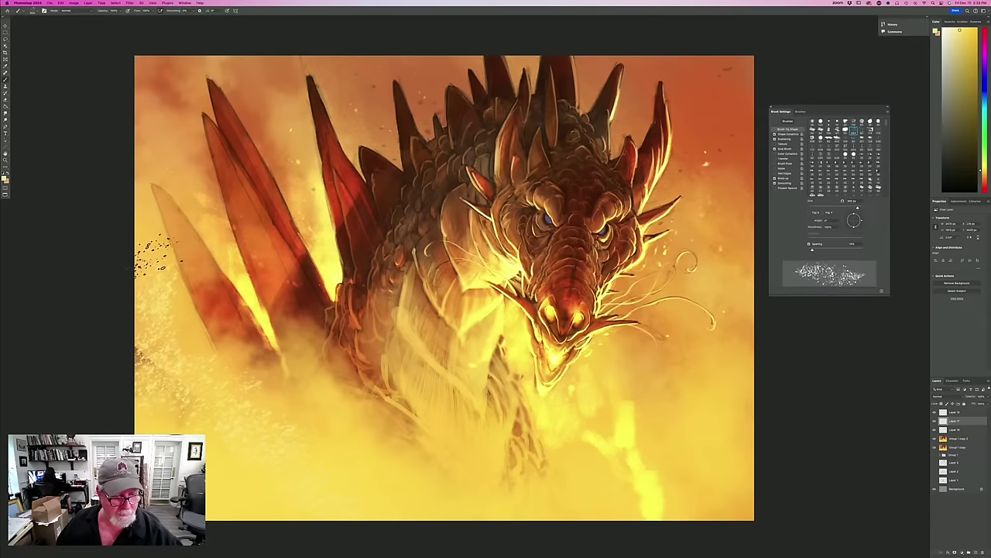
pyautogui.moveTo(375, 393); pyautogui.dragTo(422, 497)
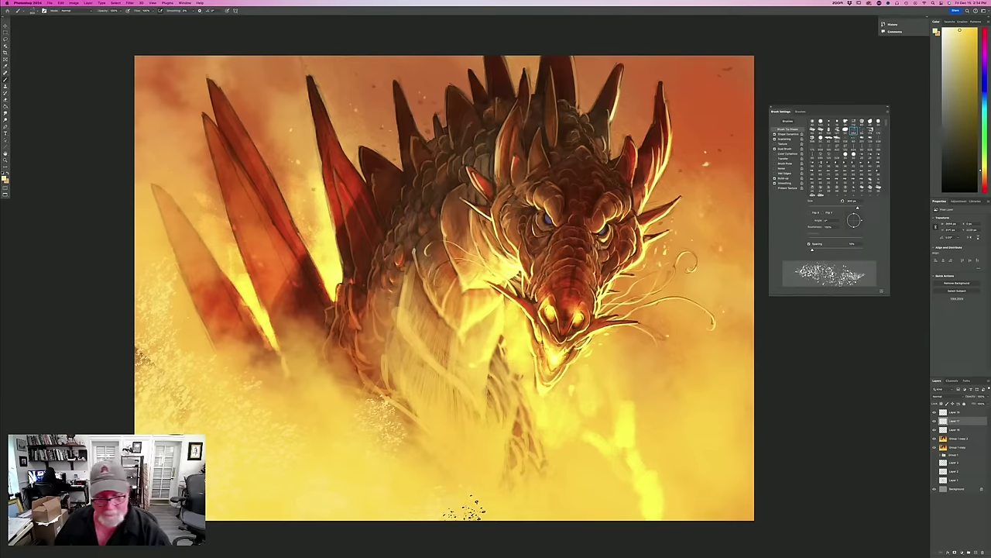
pyautogui.moveTo(732, 502); pyautogui.dragTo(720, 484)
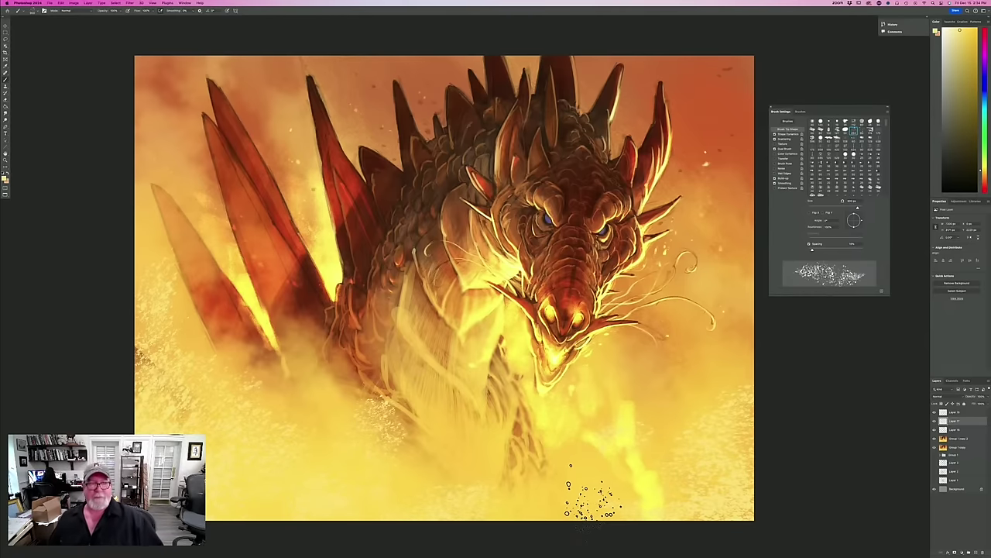
# Compare the painting with and without the spattered sparks, and delete the spatter layer.
pyautogui.click(934, 429)
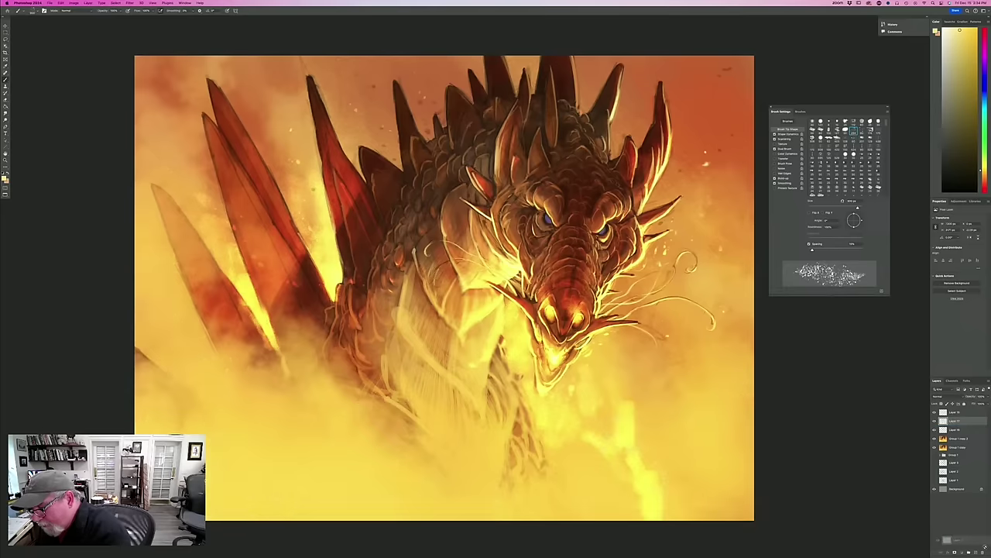
pyautogui.click(934, 429)
pyautogui.click(974, 551)
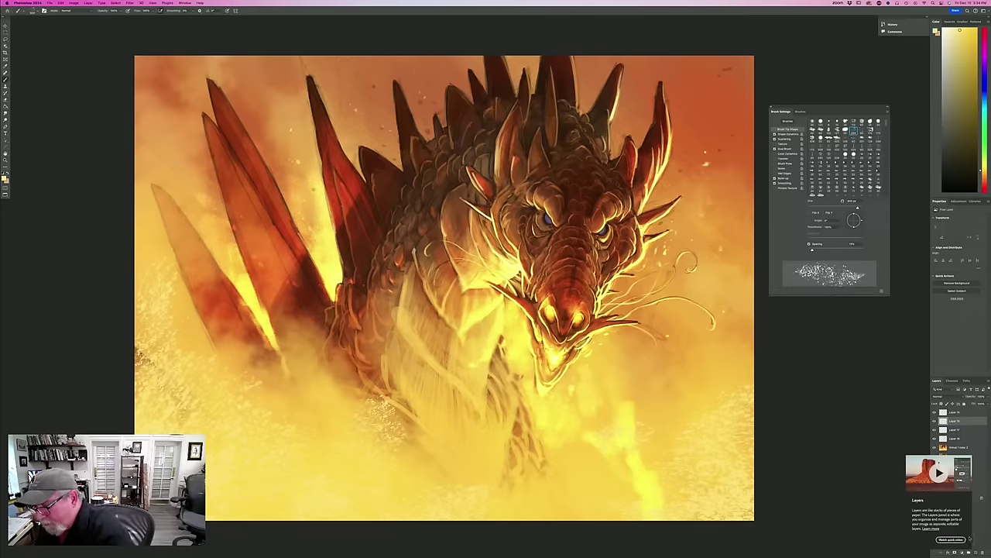
pyautogui.moveTo(959, 424); pyautogui.dragTo(982, 551)
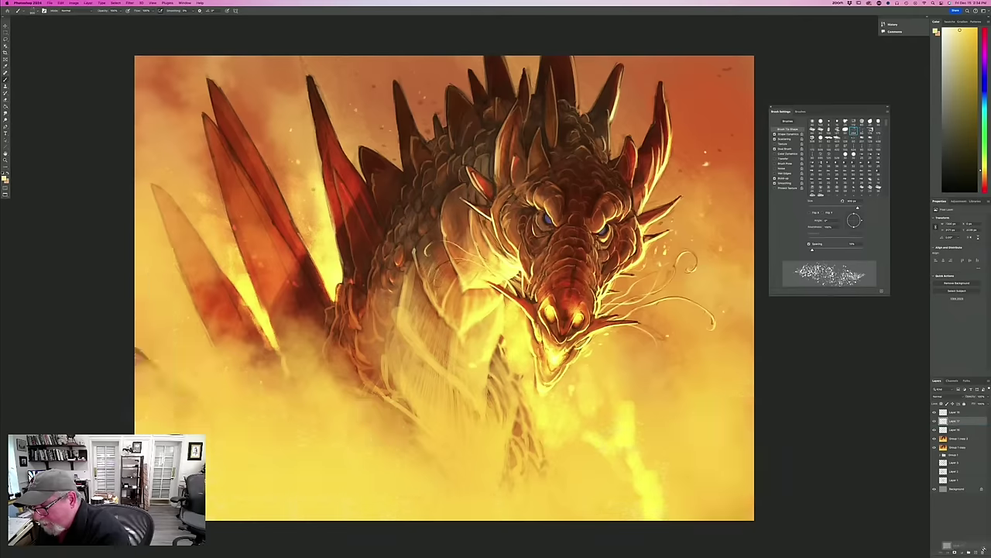
pyautogui.press('super+z')
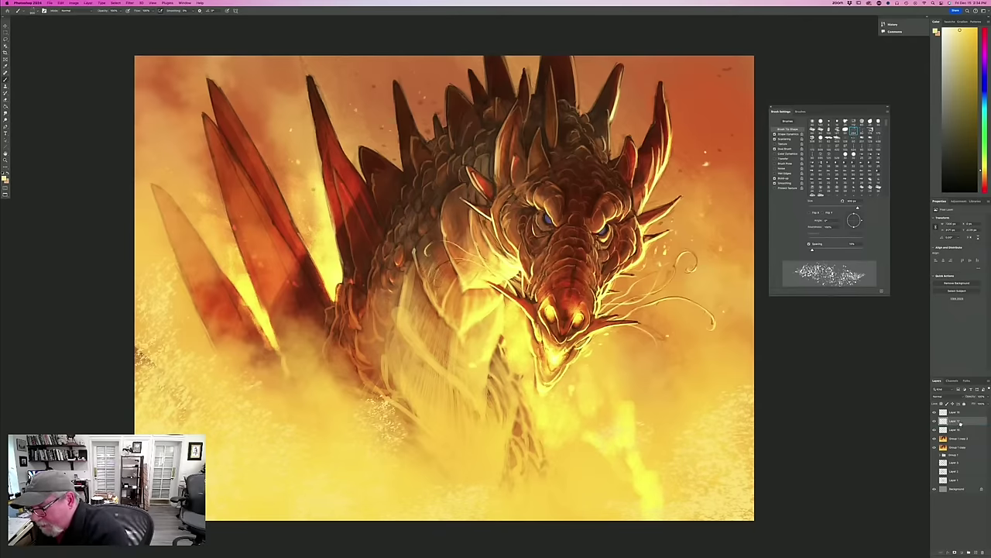
pyautogui.moveTo(960, 425); pyautogui.dragTo(982, 552)
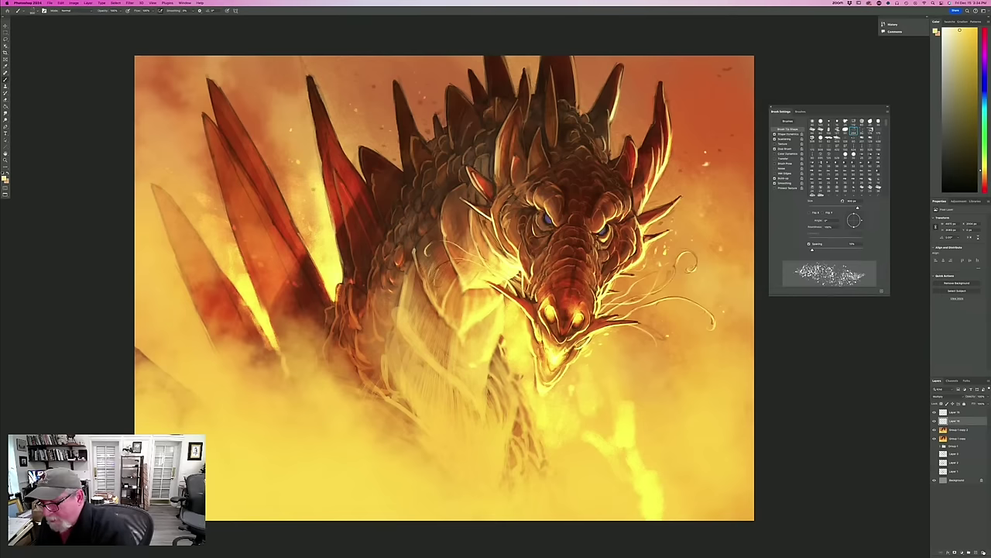
# Add a new layer and switch to Kyle's Pressure Control spatter brush from the special effects presets.
pyautogui.click(974, 552)
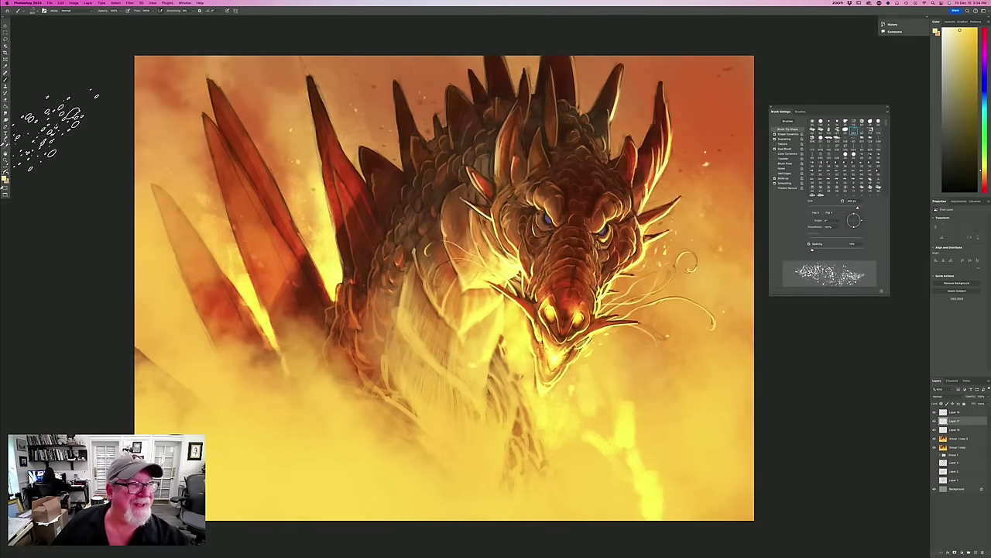
pyautogui.click(29, 10)
pyautogui.click(35, 178)
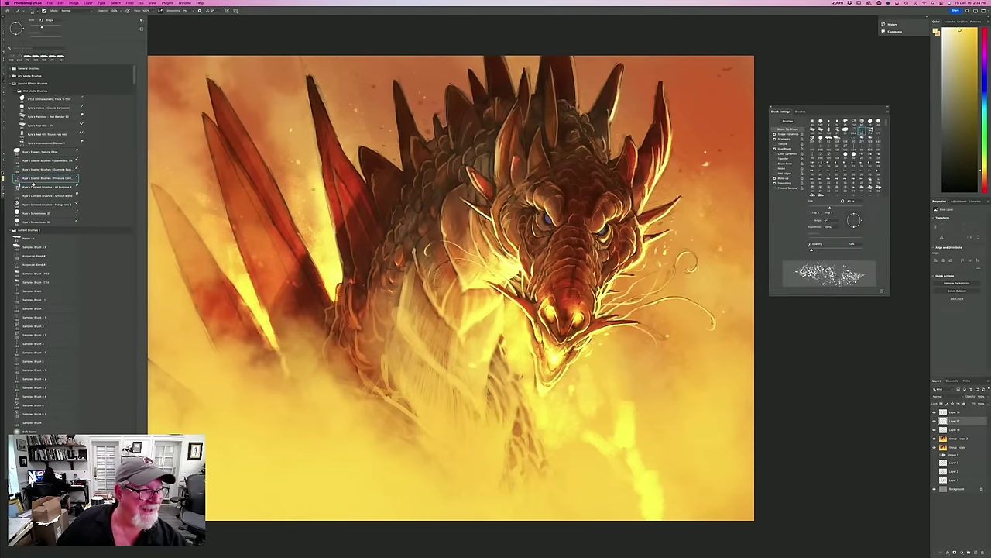
pyautogui.click(301, 513)
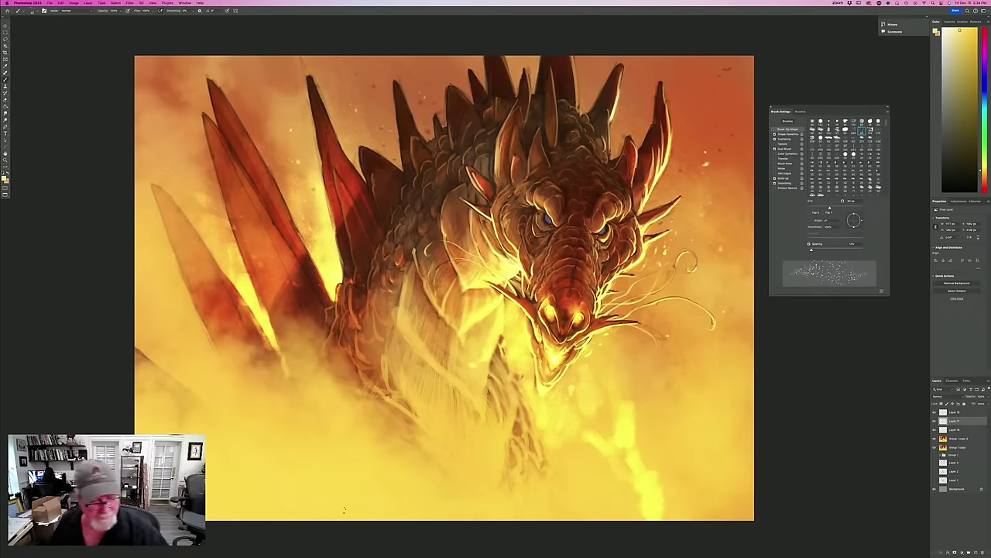
# Enlarge the spatter brush and scatter pale yellow sparks over the mist below the wings and along the painting's left edge.
pyautogui.press(']')
pyautogui.press(']')
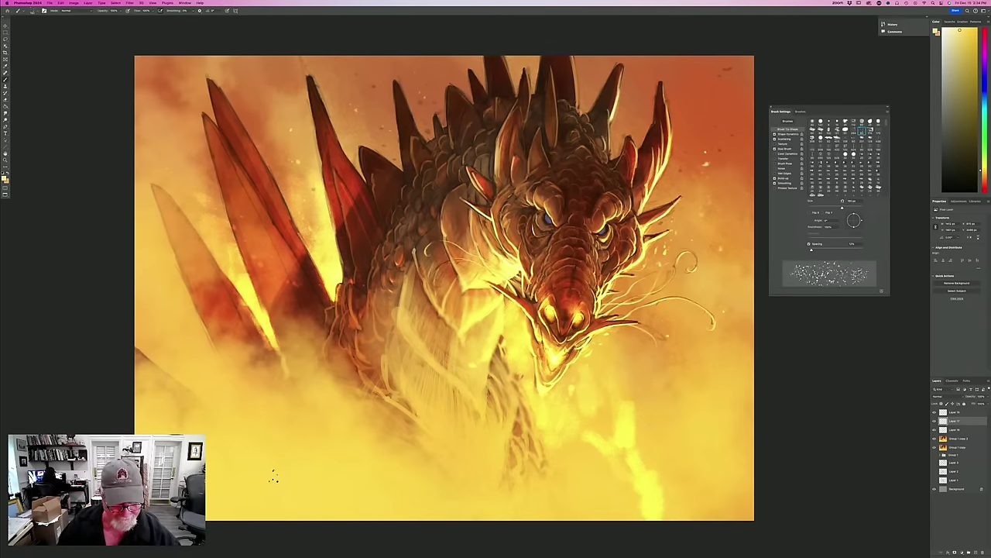
pyautogui.press(']')
pyautogui.moveTo(146, 356); pyautogui.dragTo(180, 396)
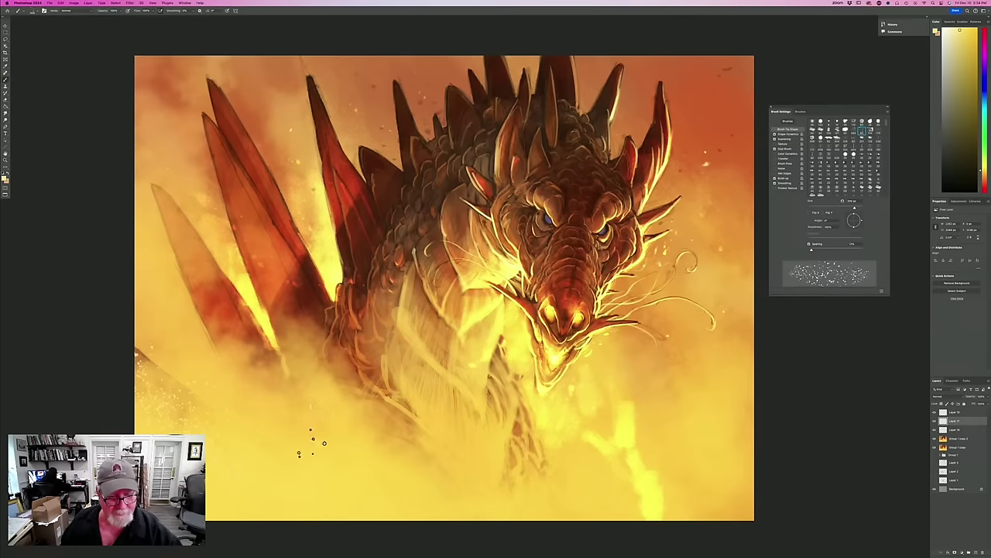
pyautogui.moveTo(318, 349); pyautogui.dragTo(310, 426)
pyautogui.moveTo(199, 377); pyautogui.dragTo(161, 373)
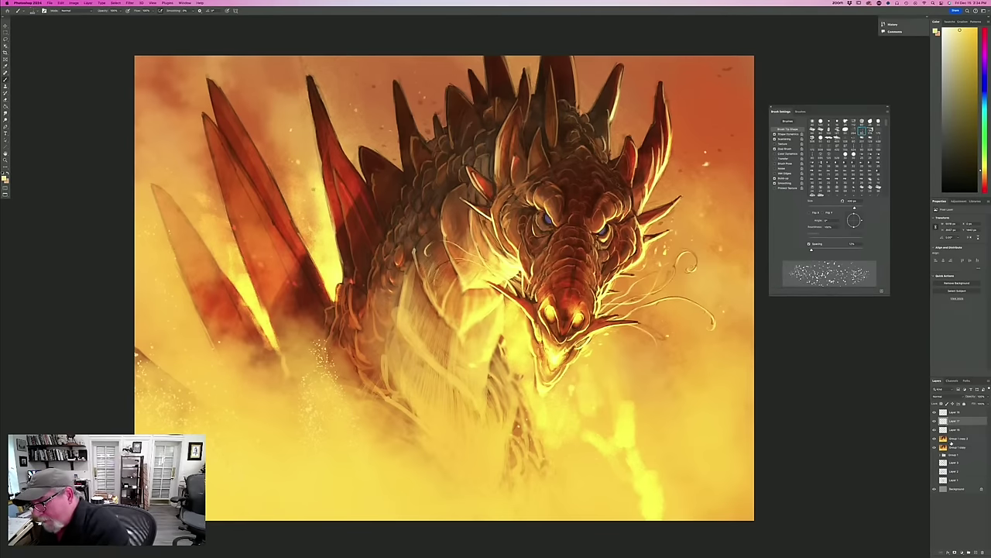
# Duplicate the Group 1 copy 2 layer, set the brush mode to Color Dodge and spatter glowing sparks below the wings.
pyautogui.moveTo(951, 440); pyautogui.dragTo(975, 550)
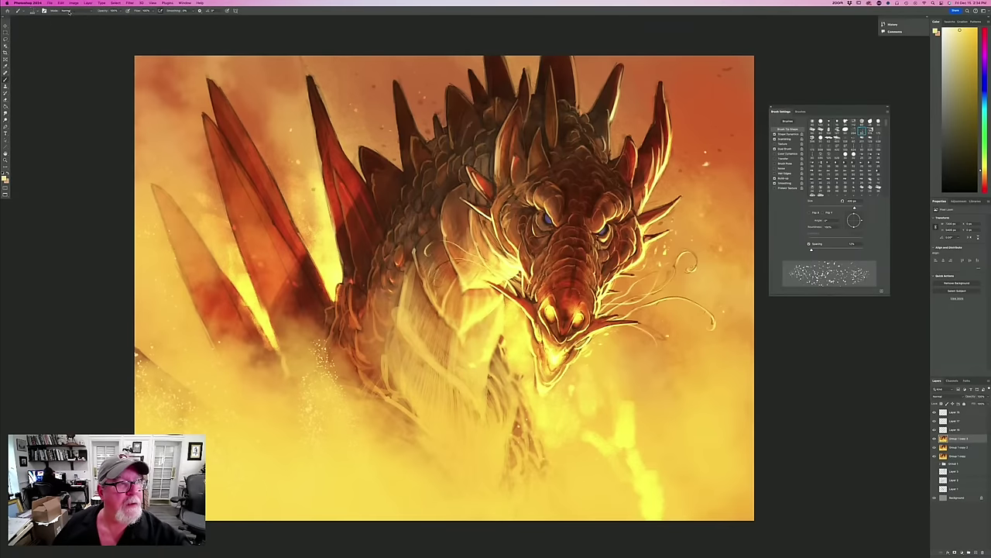
pyautogui.click(67, 10)
pyautogui.click(74, 71)
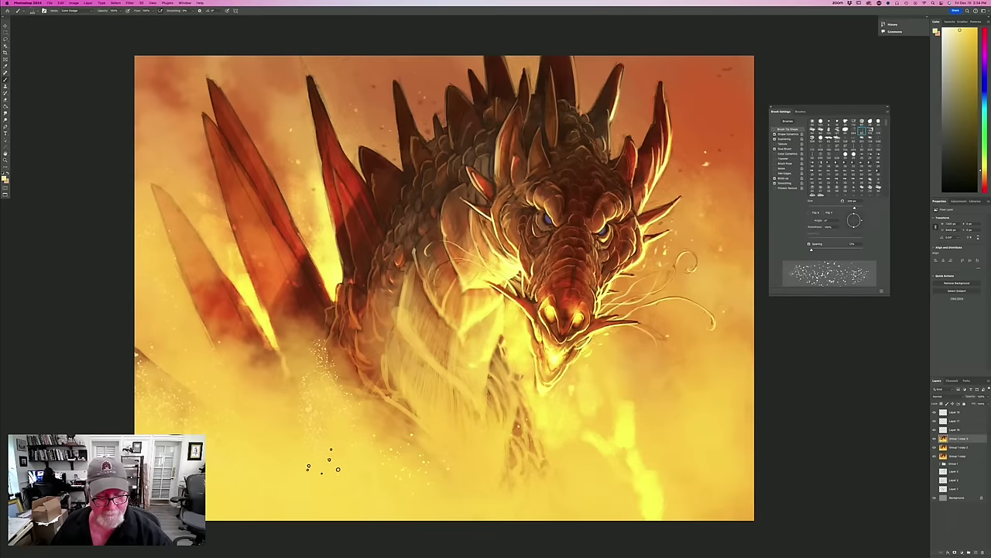
pyautogui.click(294, 338)
pyautogui.click(269, 270)
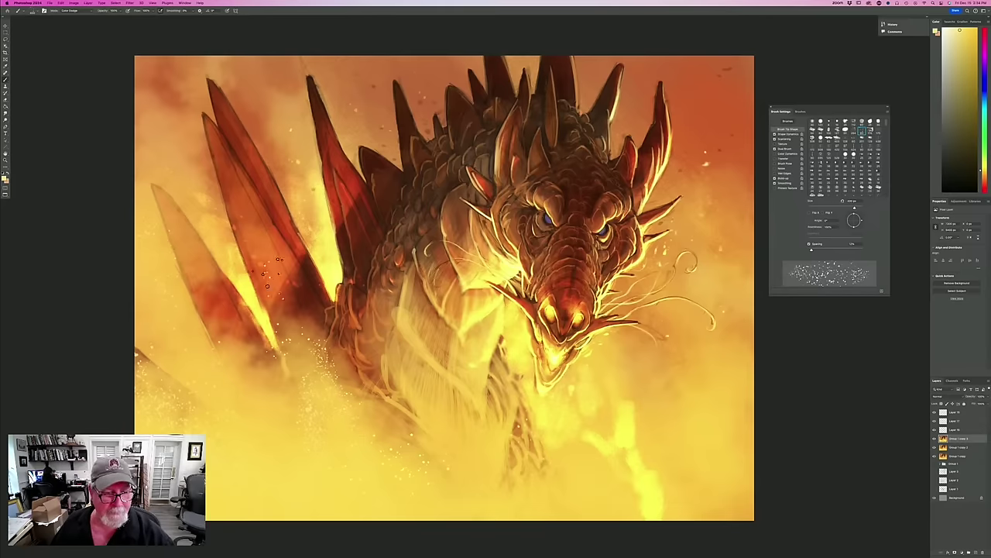
# Lower the spatter brush's opacity and turn on pen-pressure control for its opacity.
pyautogui.click(120, 11)
pyautogui.moveTo(122, 17); pyautogui.dragTo(111, 17)
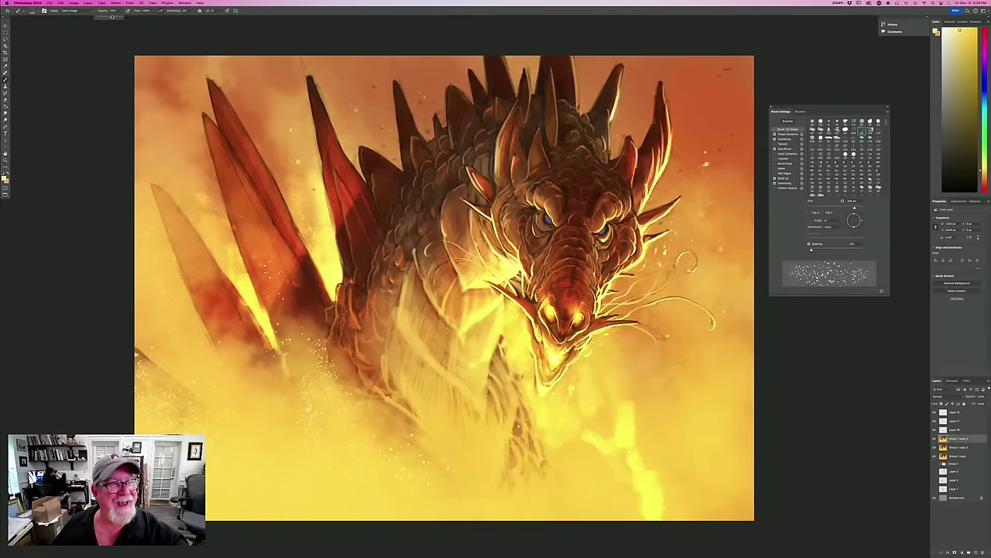
pyautogui.click(126, 11)
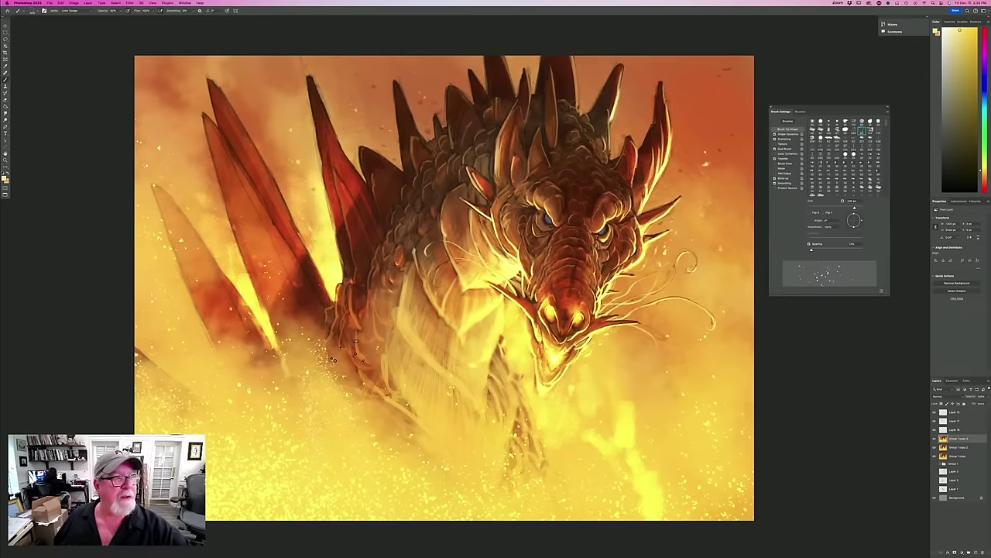
# Switch to a textured sampled brush and paint Color Dodge fire glows around the jaw, across the chest and behind the wings.
pyautogui.click(28, 12)
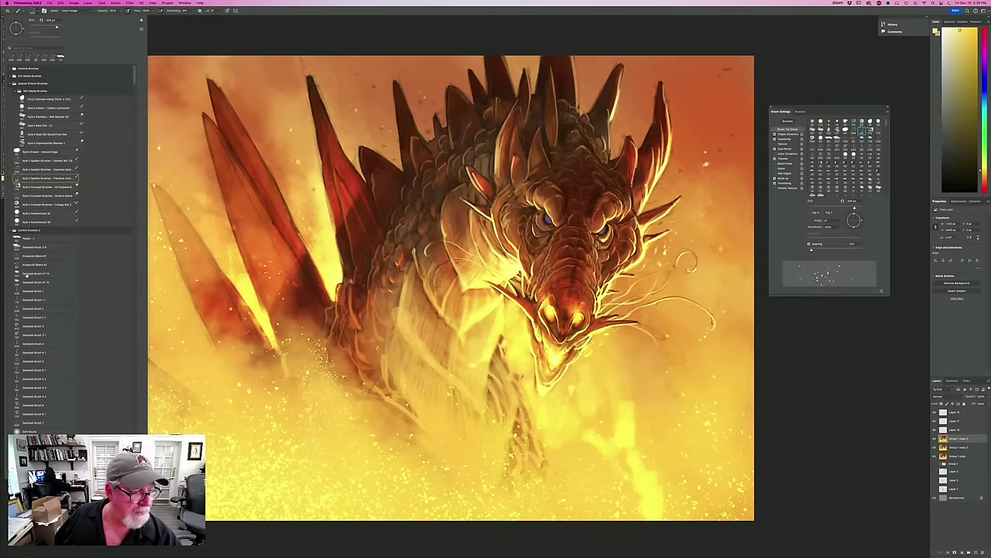
pyautogui.click(27, 282)
pyautogui.click(283, 533)
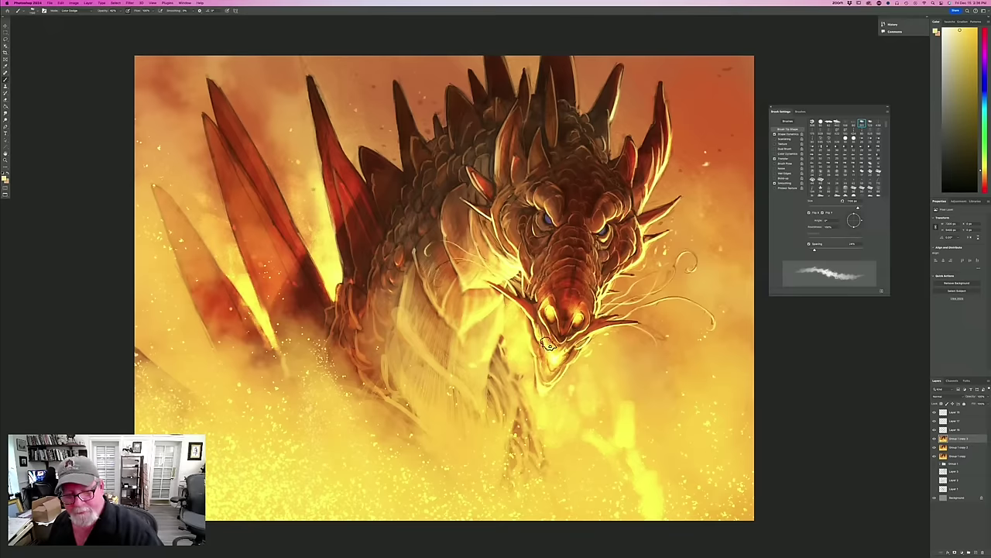
pyautogui.moveTo(500, 279)
pyautogui.mouseDown()
pyautogui.moveTo(483, 287)
pyautogui.moveTo(433, 267)
pyautogui.moveTo(418, 248)
pyautogui.mouseUp()
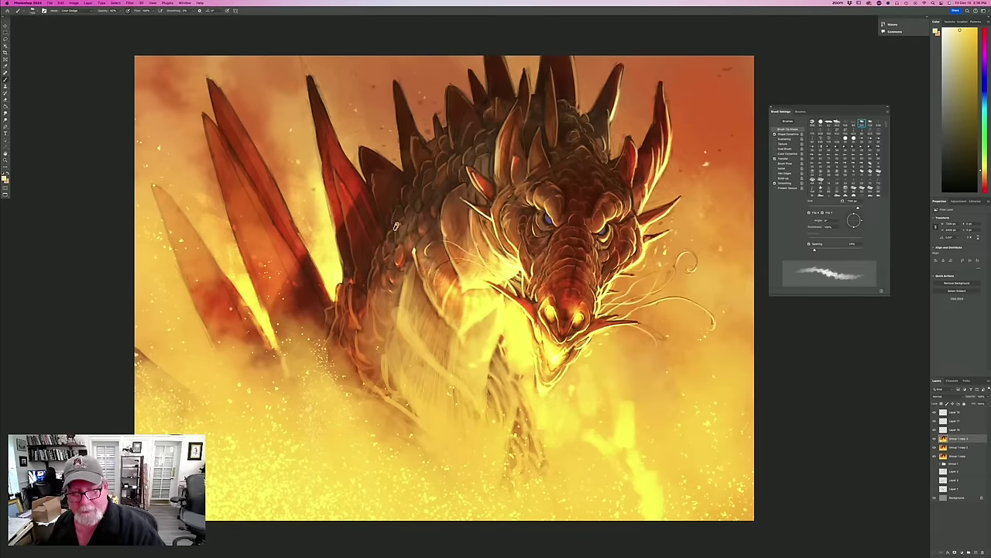
pyautogui.moveTo(564, 364)
pyautogui.mouseDown()
pyautogui.moveTo(572, 358)
pyautogui.moveTo(583, 391)
pyautogui.mouseUp()
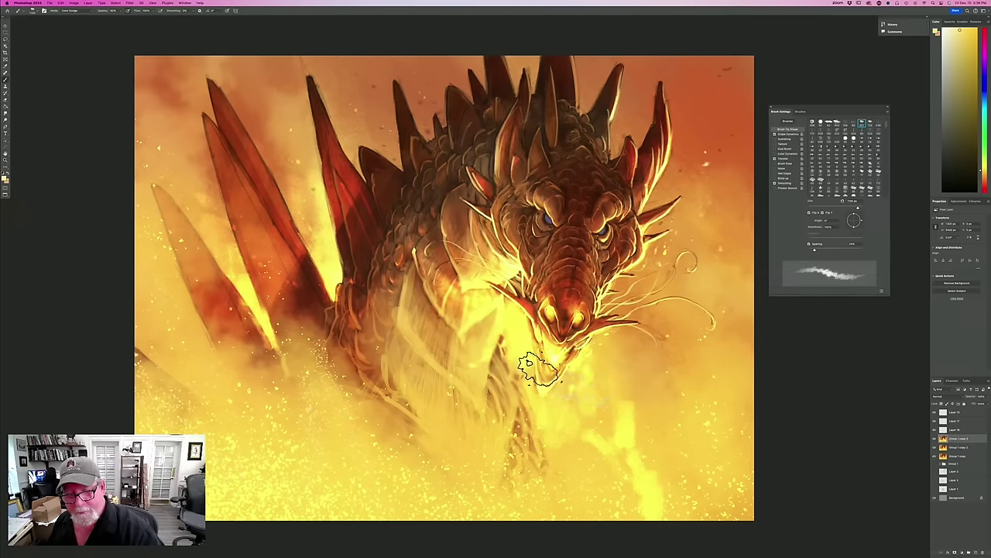
pyautogui.moveTo(356, 203)
pyautogui.mouseDown()
pyautogui.moveTo(315, 159)
pyautogui.moveTo(312, 185)
pyautogui.moveTo(275, 126)
pyautogui.moveTo(189, 99)
pyautogui.moveTo(142, 59)
pyautogui.moveTo(193, 131)
pyautogui.mouseUp()
pyautogui.moveTo(243, 213)
pyautogui.mouseDown()
pyautogui.moveTo(198, 187)
pyautogui.moveTo(164, 190)
pyautogui.moveTo(138, 120)
pyautogui.moveTo(127, 198)
pyautogui.moveTo(226, 222)
pyautogui.moveTo(264, 248)
pyautogui.mouseUp()
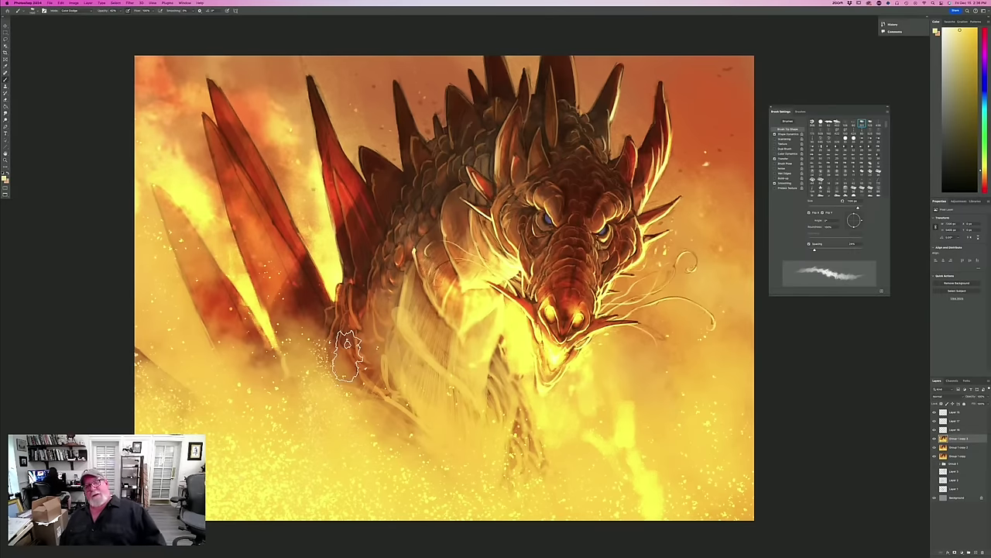
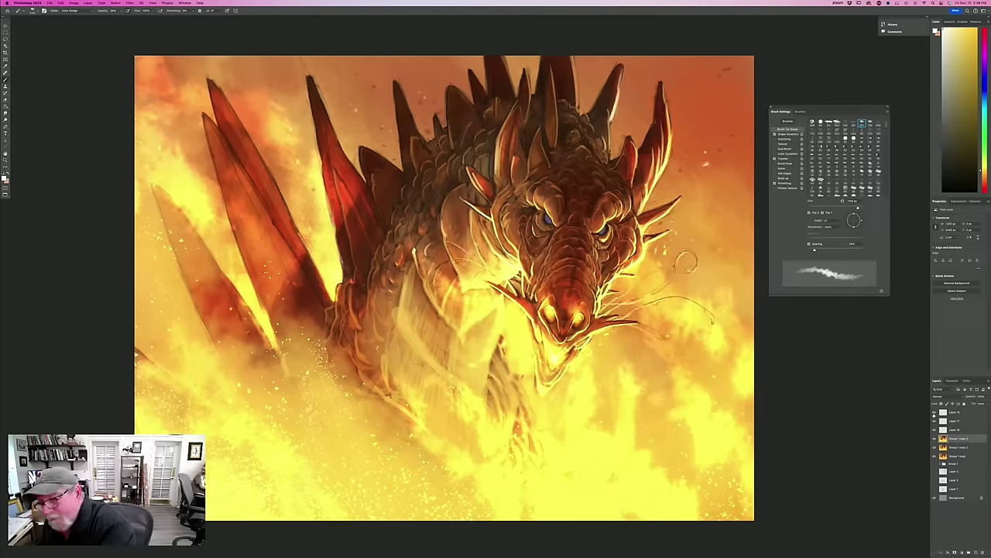
# Select the topmost layer, Layer 15, and switch to a hard round brush at a much smaller size.
pyautogui.click(951, 413)
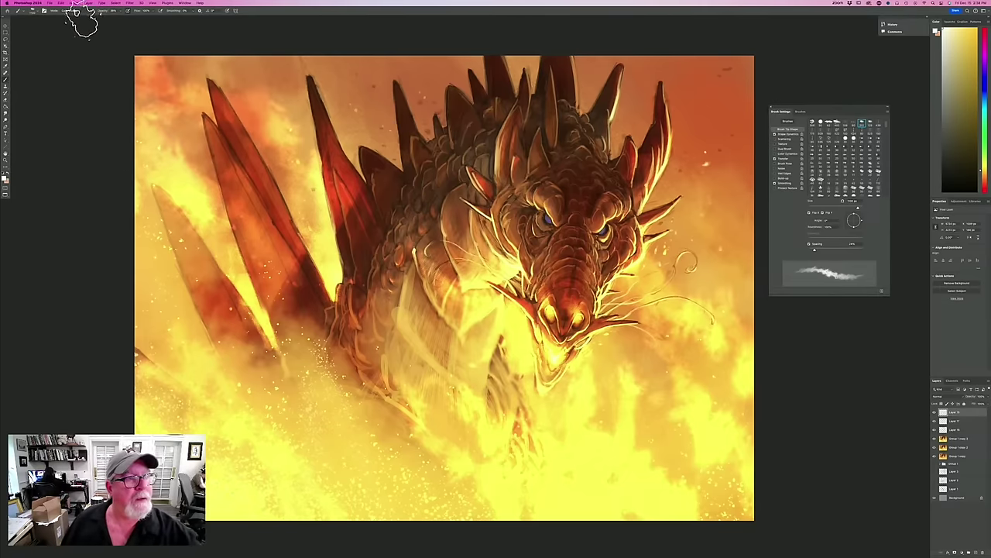
pyautogui.click(31, 10)
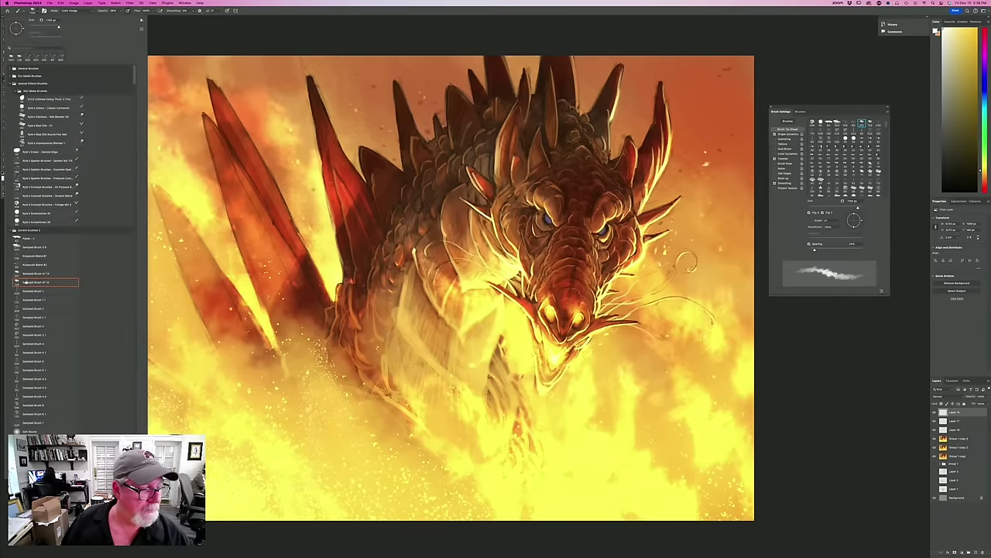
pyautogui.click(845, 138)
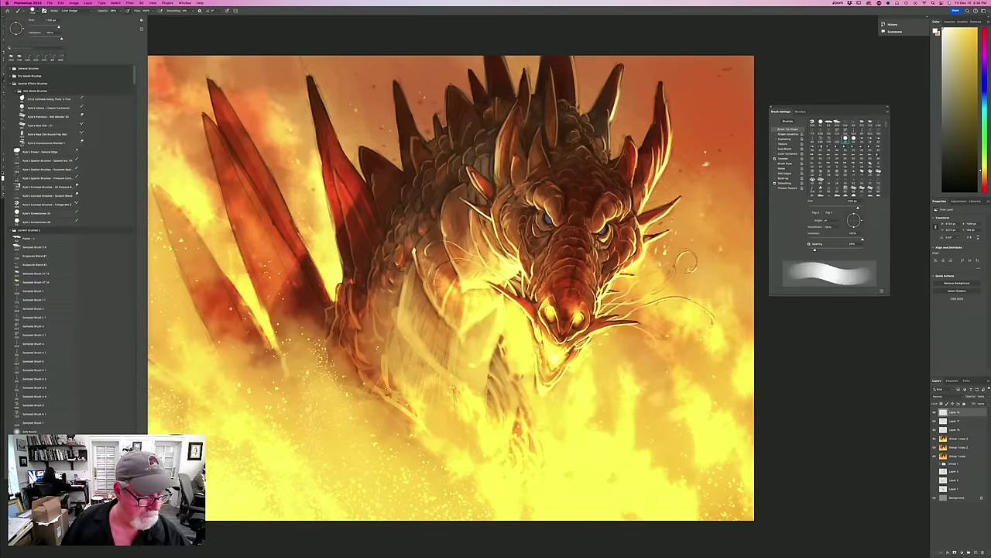
pyautogui.press('Return')
pyautogui.press('[')
pyautogui.press('[')
pyautogui.press('[')
pyautogui.press('[')
pyautogui.press('[')
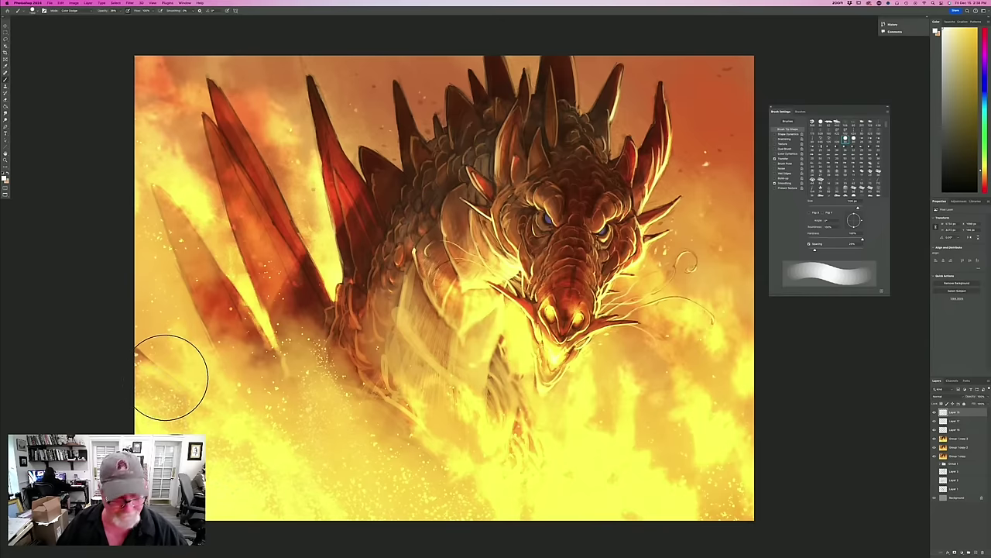
pyautogui.press('[')
pyautogui.press('[')
pyautogui.press('[')
pyautogui.press('[')
pyautogui.press('[')
pyautogui.press('[')
pyautogui.press('[')
pyautogui.press('[')
pyautogui.press('[')
pyautogui.press('[')
pyautogui.press('[')
pyautogui.press('[')
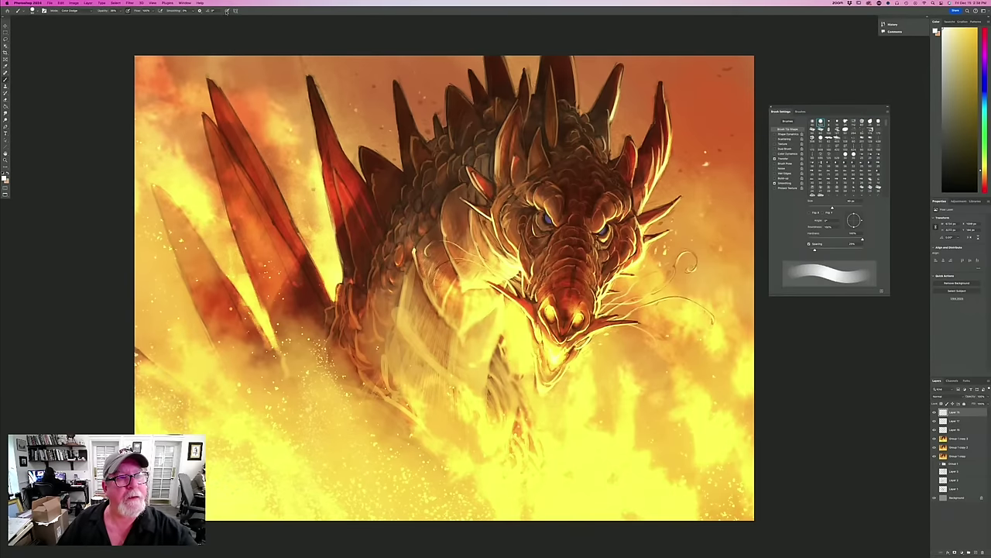
# Turn on pen-pressure control for brush size and reduce the round brush to a fine tip for detail work.
pyautogui.click(227, 10)
pyautogui.press('[')
pyautogui.press('[')
pyautogui.press('[')
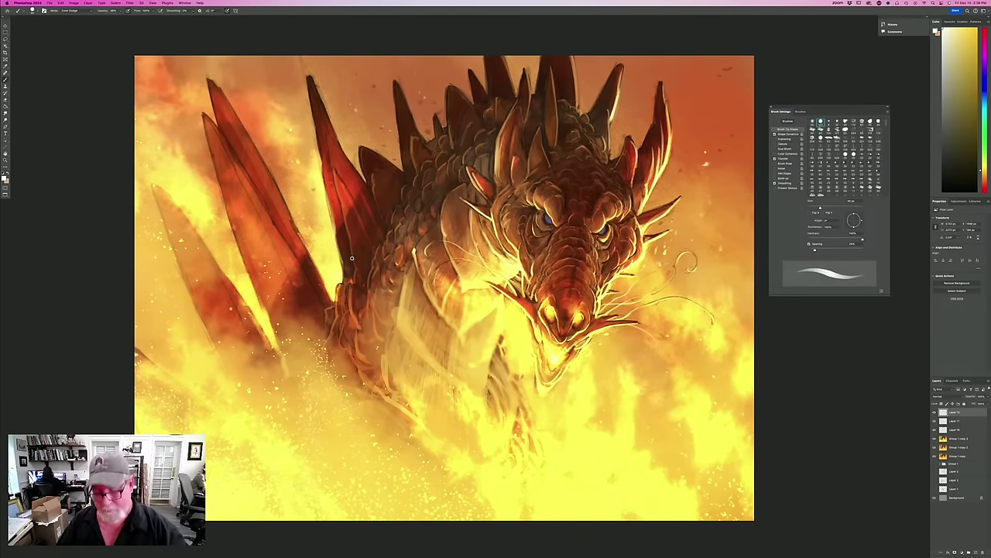
pyautogui.press('super+equal')
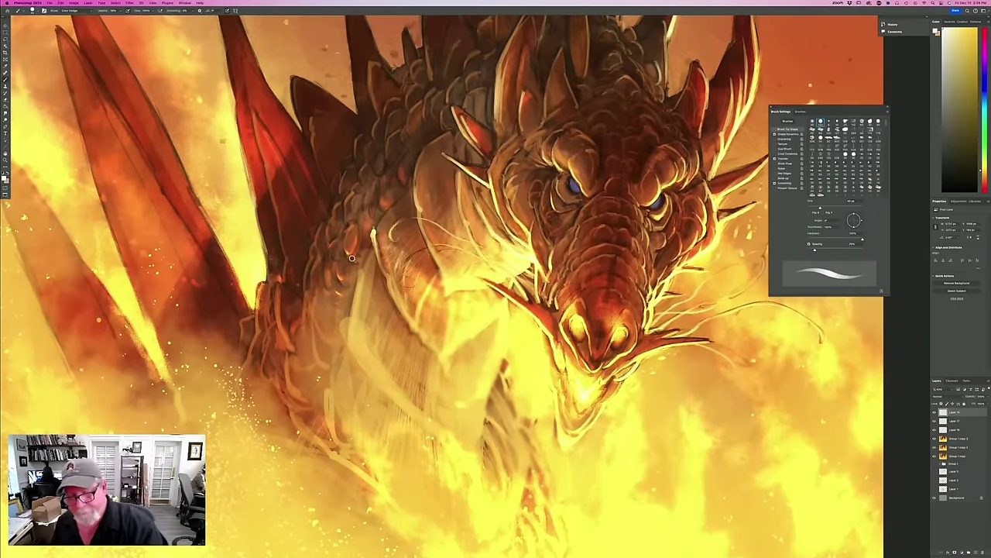
pyautogui.press('[')
pyautogui.press('[')
pyautogui.press('[')
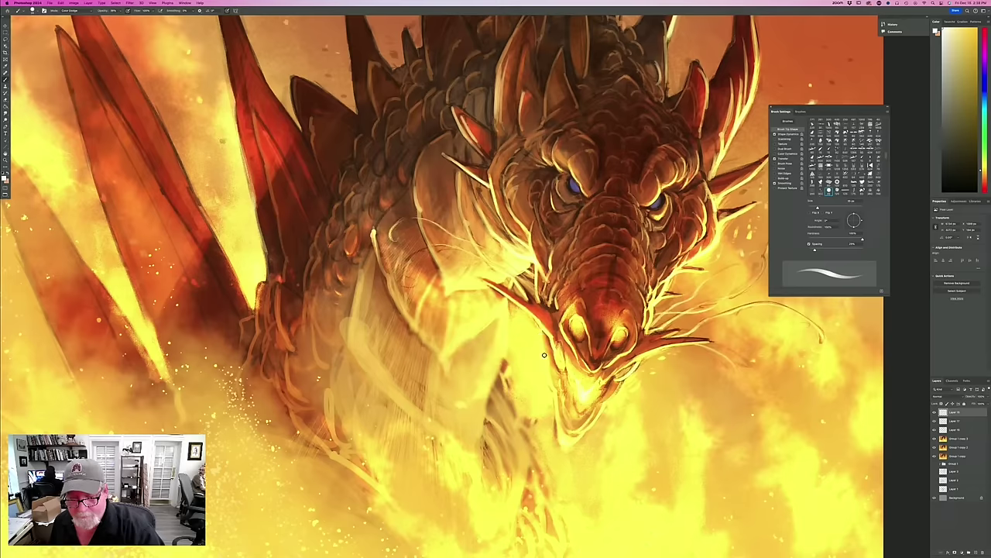
# On the duplicated painting layer, brush glowing jaw edges and curled whiskers over the shoulder, and close the brush settings.
pyautogui.click(944, 440)
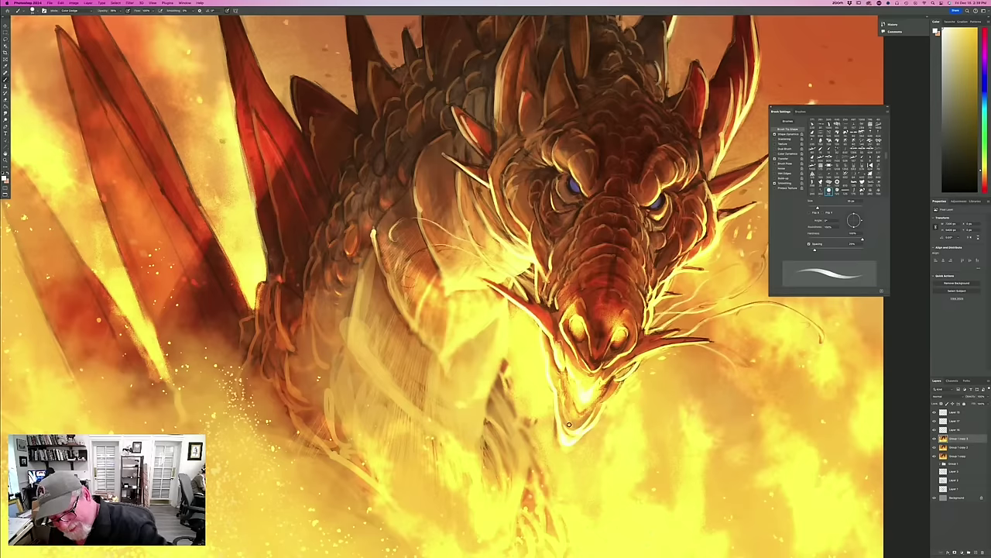
pyautogui.press('[')
pyautogui.press('[')
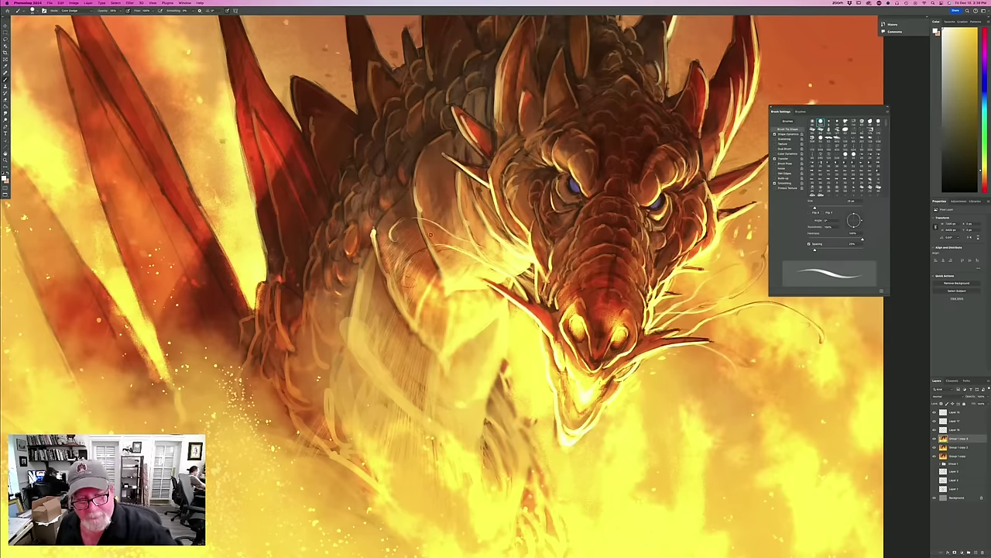
pyautogui.moveTo(421, 253); pyautogui.dragTo(404, 272)
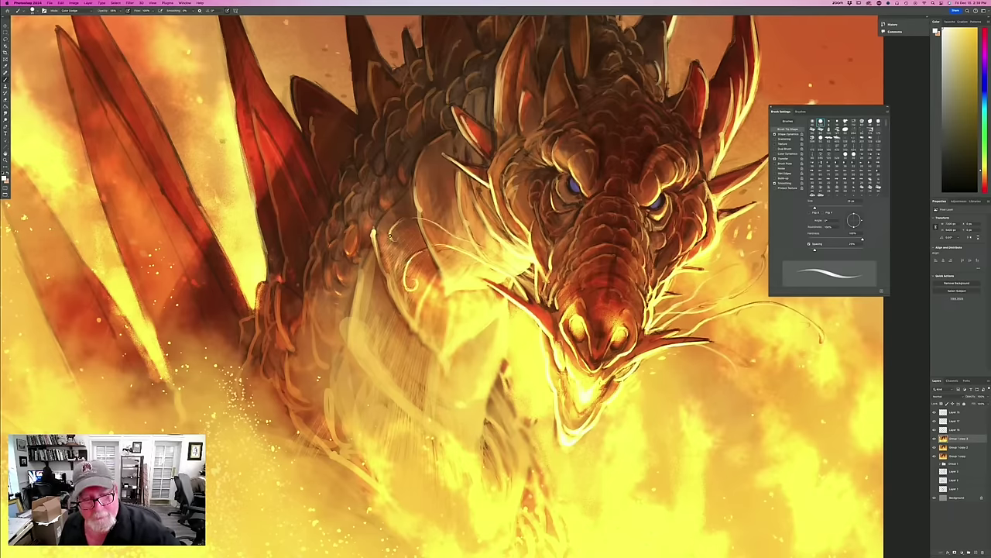
pyautogui.moveTo(391, 236)
pyautogui.mouseDown()
pyautogui.moveTo(398, 229)
pyautogui.moveTo(392, 239)
pyautogui.mouseUp()
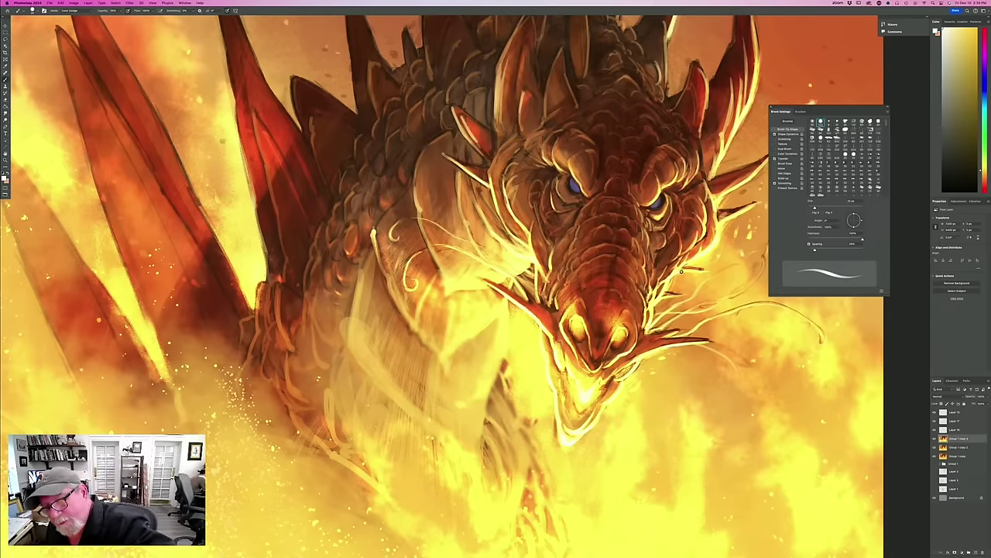
pyautogui.click(771, 106)
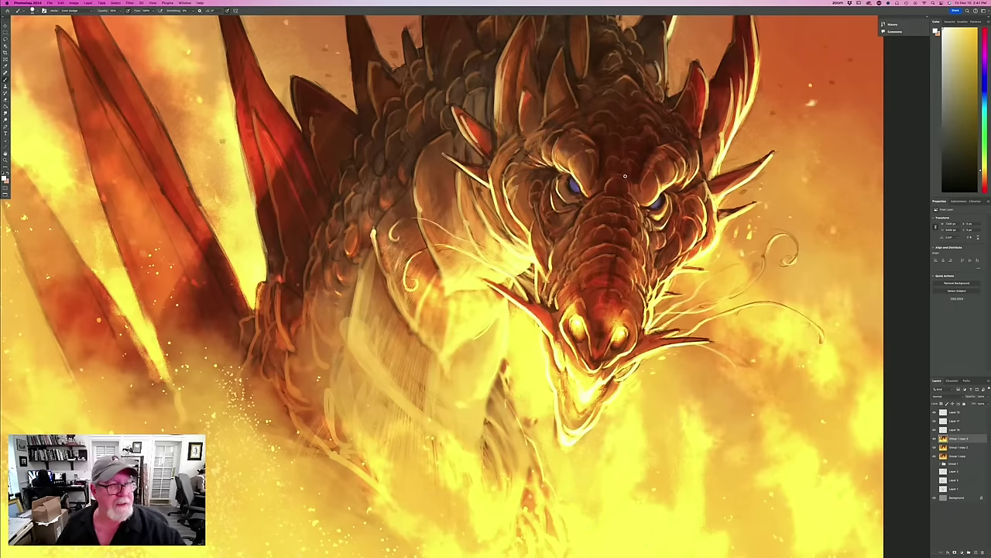
# Set the foreground colour to an orange based on a tone sampled from the dragon's head.
pyautogui.click(4, 175)
pyautogui.click(517, 209)
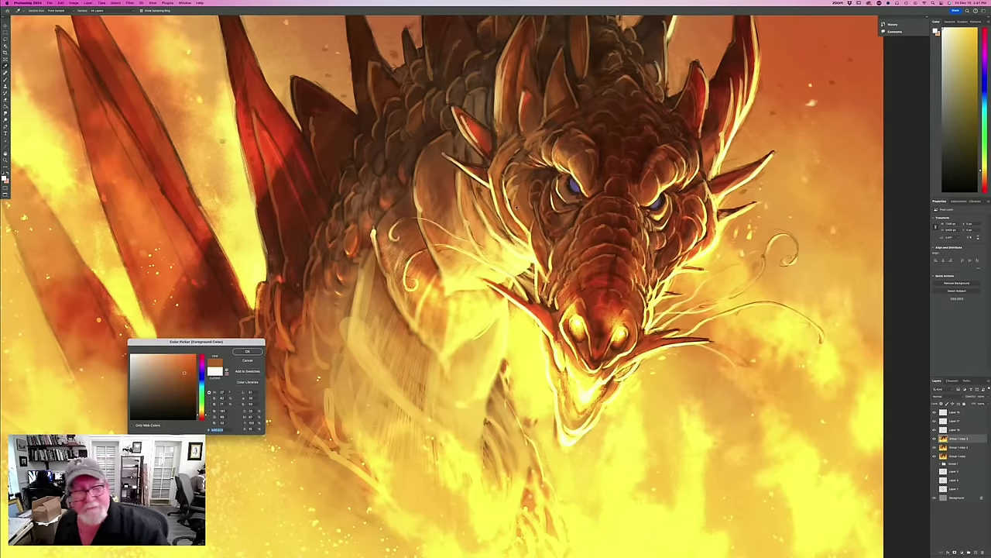
pyautogui.press('Return')
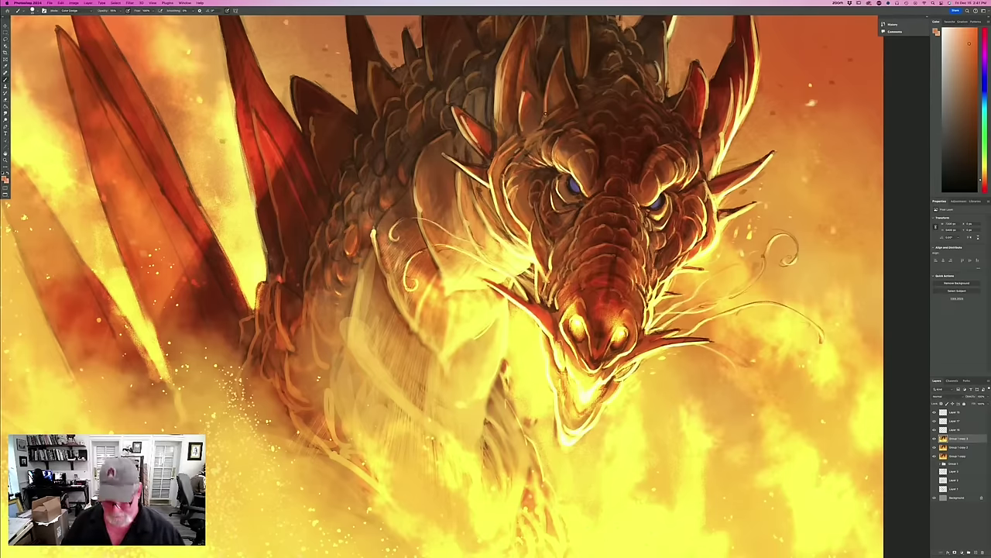
pyautogui.press('super+minus')
pyautogui.press('super+minus')
pyautogui.press('super+plus')
pyautogui.press('super+plus')
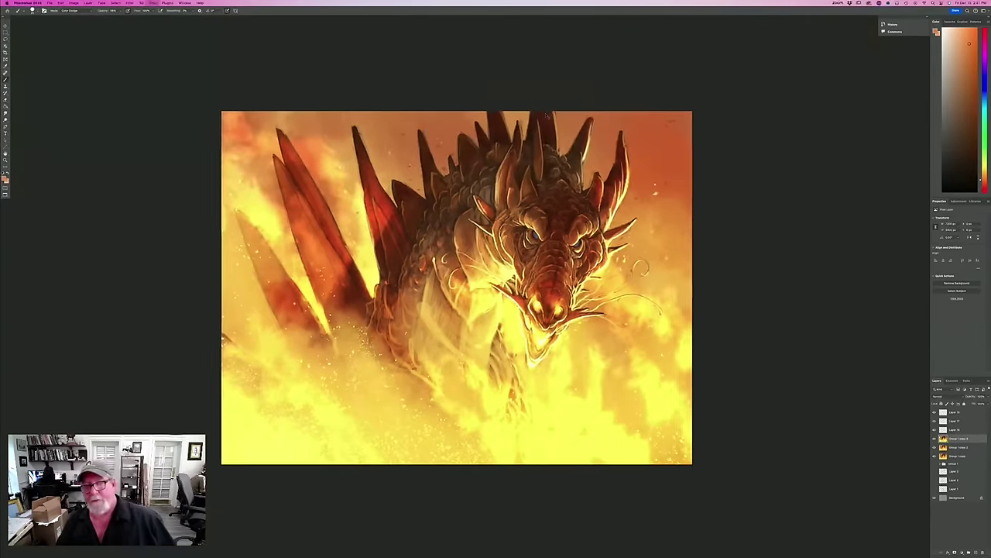
pyautogui.click(6, 178)
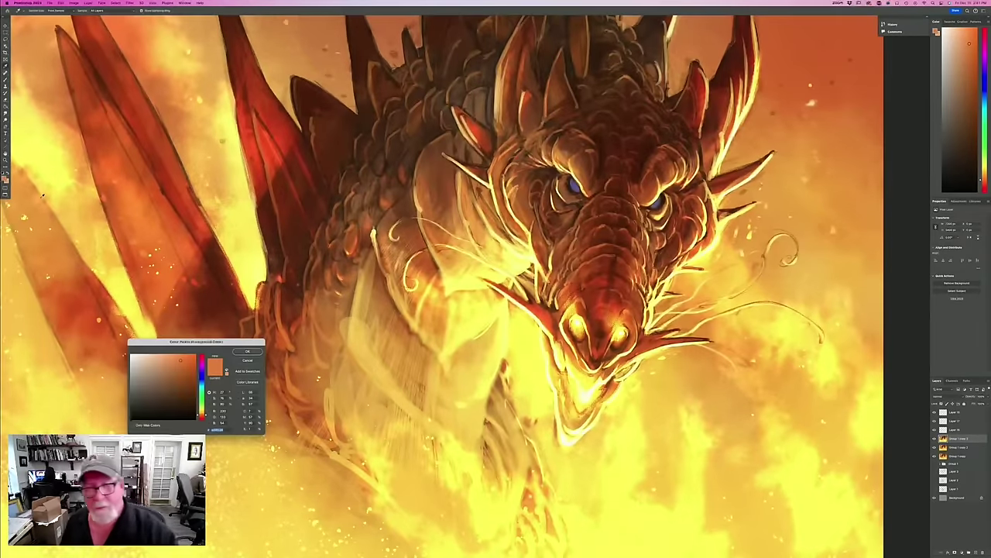
pyautogui.click(243, 360)
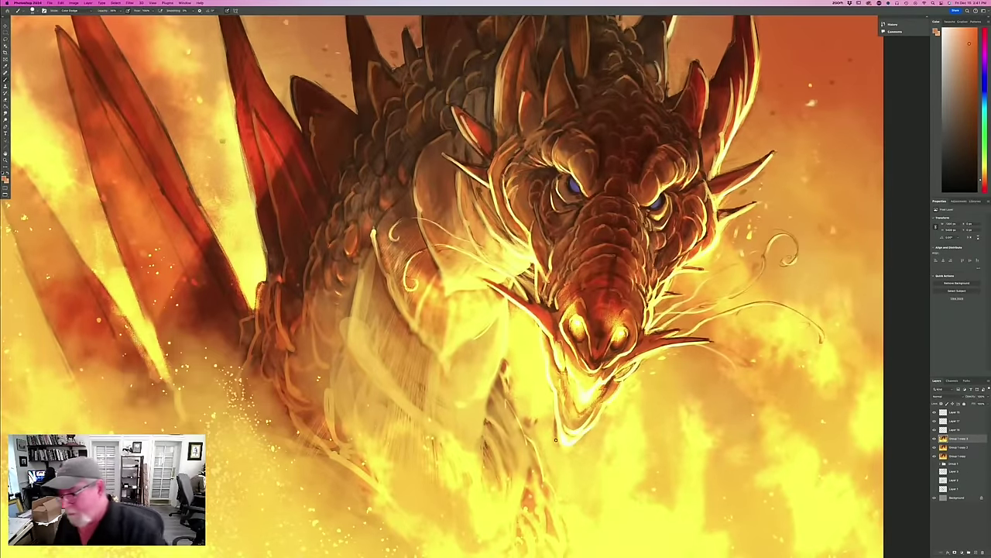
# Add a Multiply layer above Layer 17 and set the brush to Normal mode at 100% opacity.
pyautogui.click(953, 421)
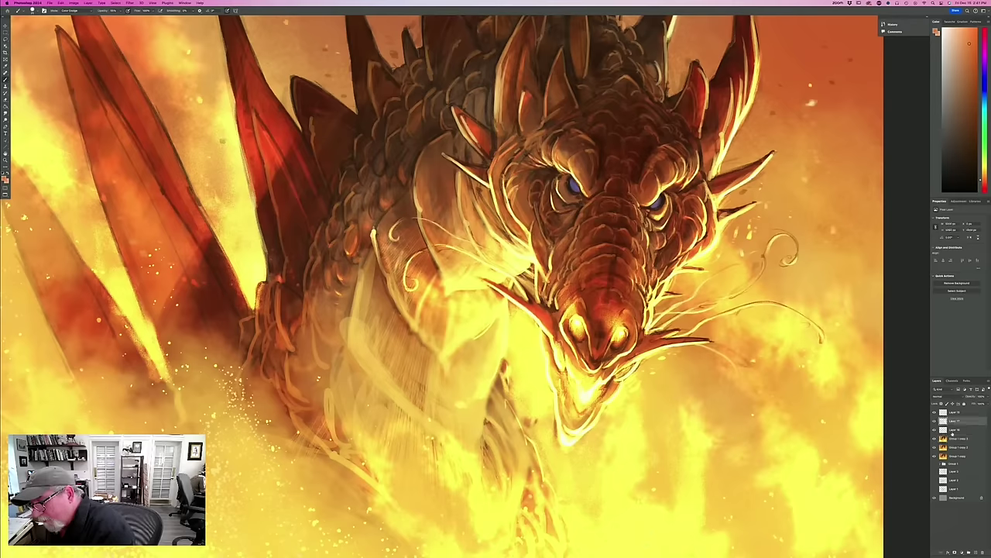
pyautogui.click(974, 551)
pyautogui.click(939, 395)
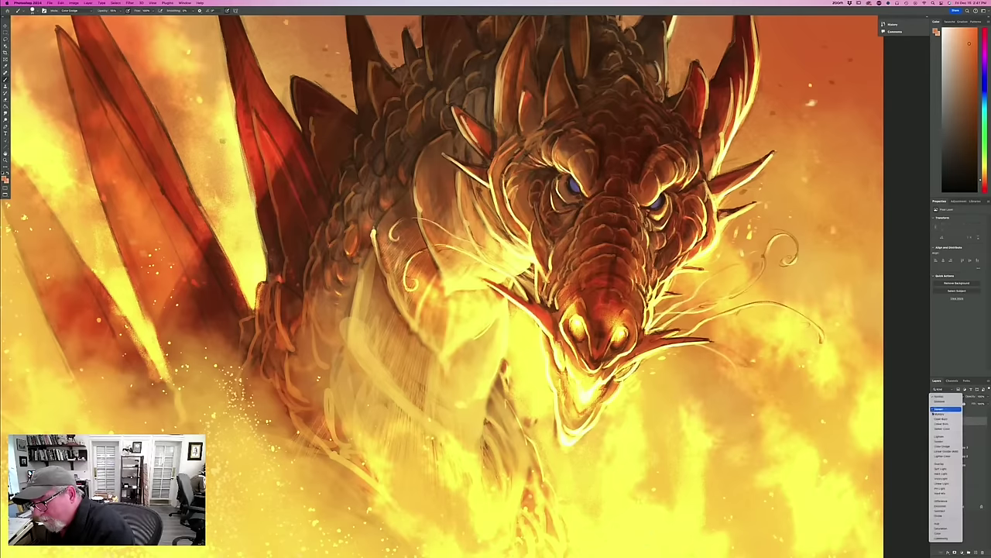
pyautogui.click(945, 412)
pyautogui.click(73, 10)
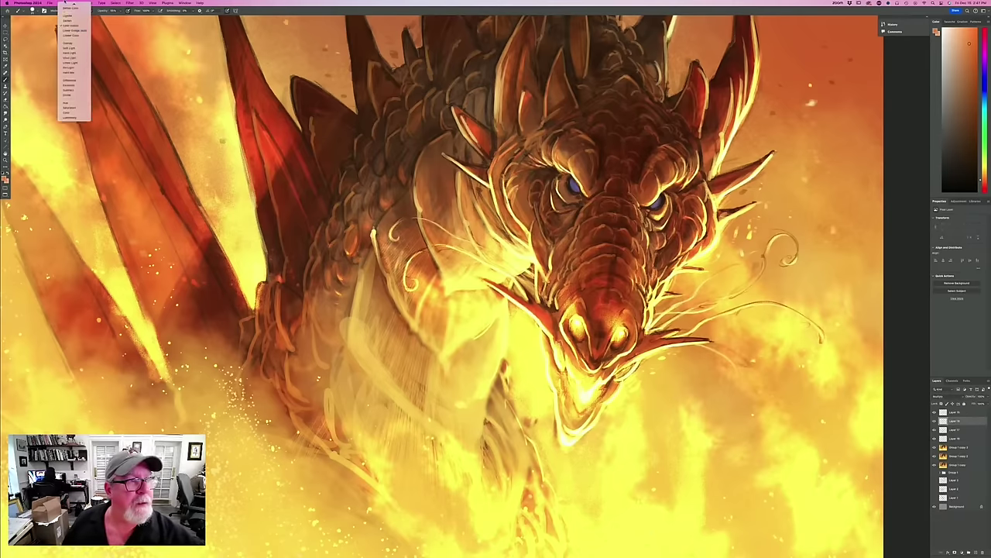
pyautogui.click(67, 6)
pyautogui.click(120, 10)
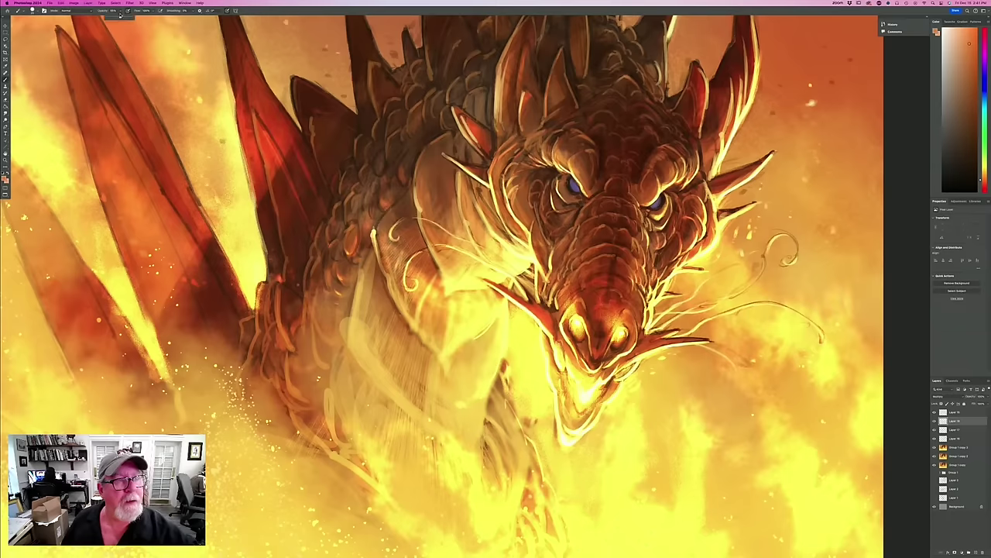
# Set the foreground colour to a muted teal and tint both of the dragon's eyes on the Multiply layer.
pyautogui.click(4, 178)
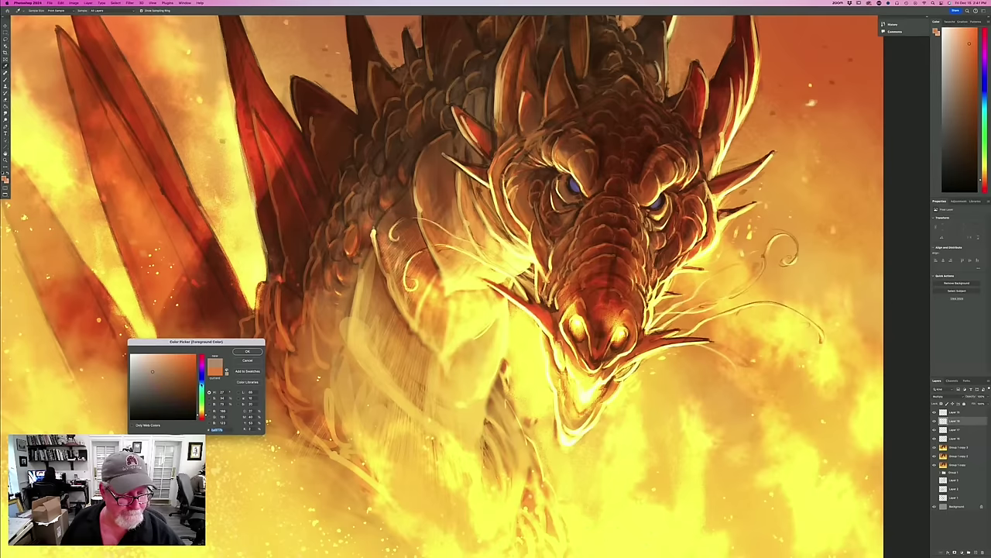
pyautogui.click(154, 380)
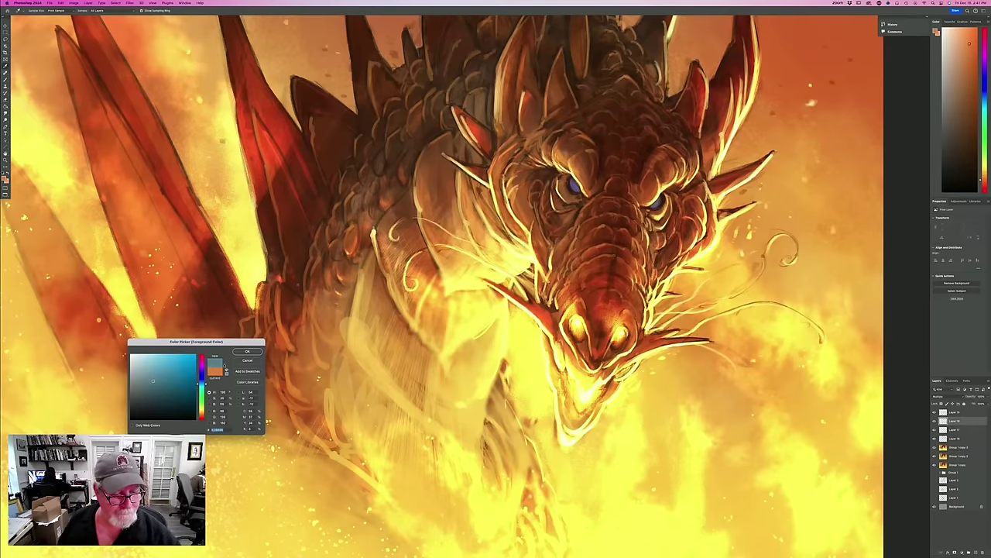
pyautogui.click(247, 351)
pyautogui.moveTo(577, 193); pyautogui.dragTo(572, 186)
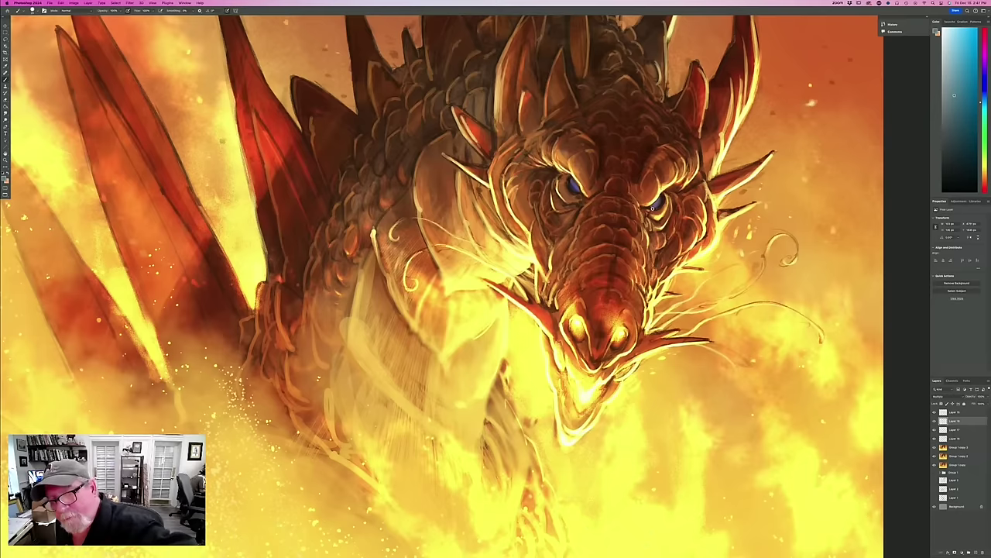
pyautogui.moveTo(662, 201); pyautogui.dragTo(657, 205)
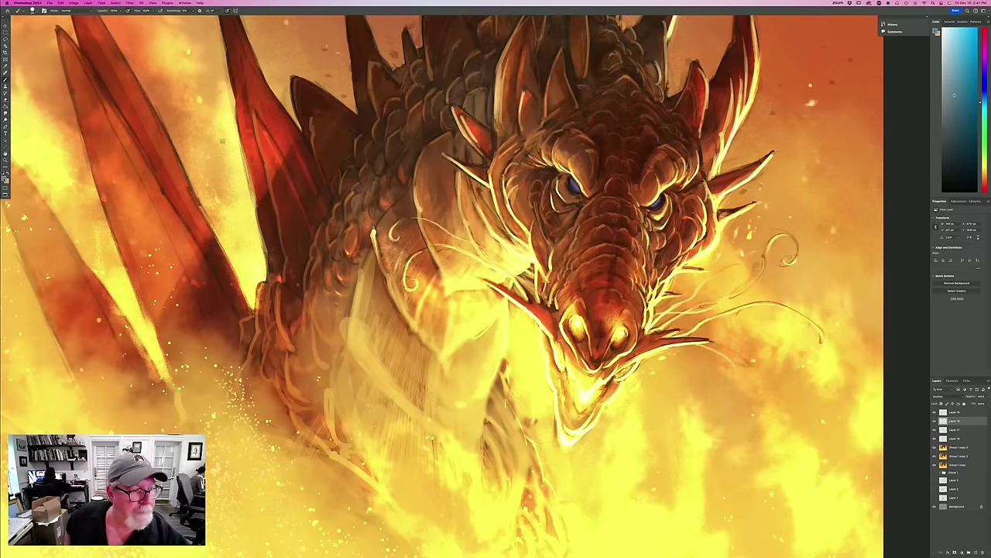
# On a new layer, brighten both irises with a blue-violet based on a tone sampled from the dragon's eye.
pyautogui.click(5, 179)
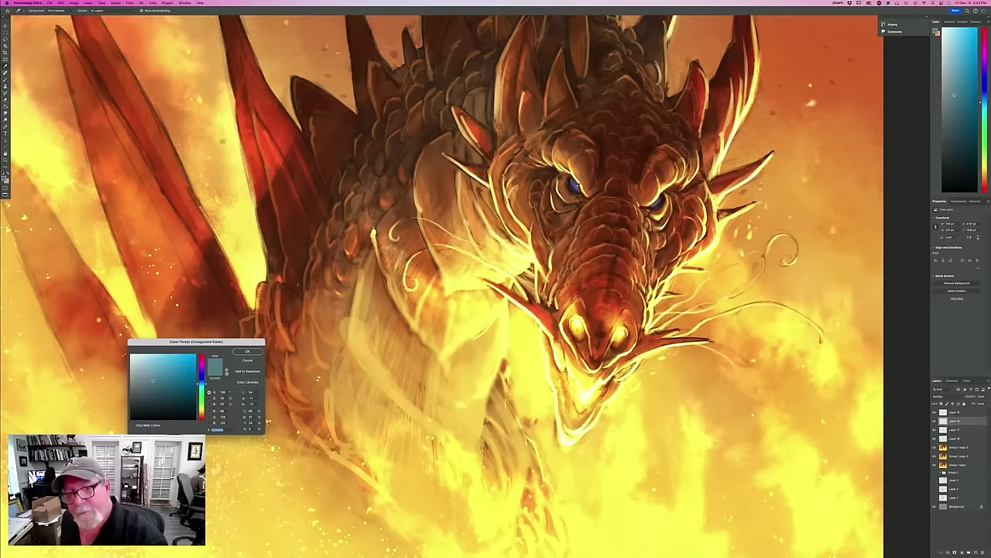
pyautogui.click(578, 187)
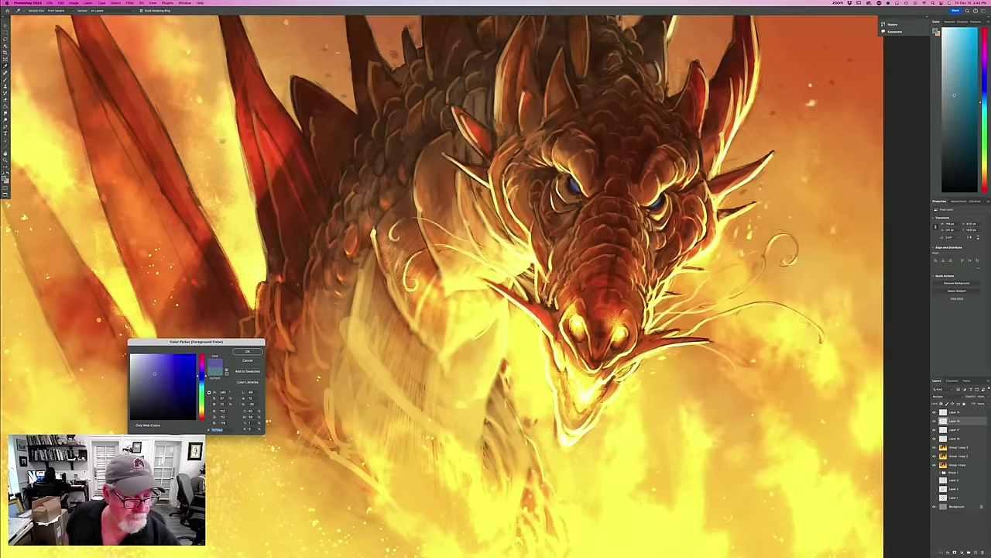
pyautogui.click(247, 351)
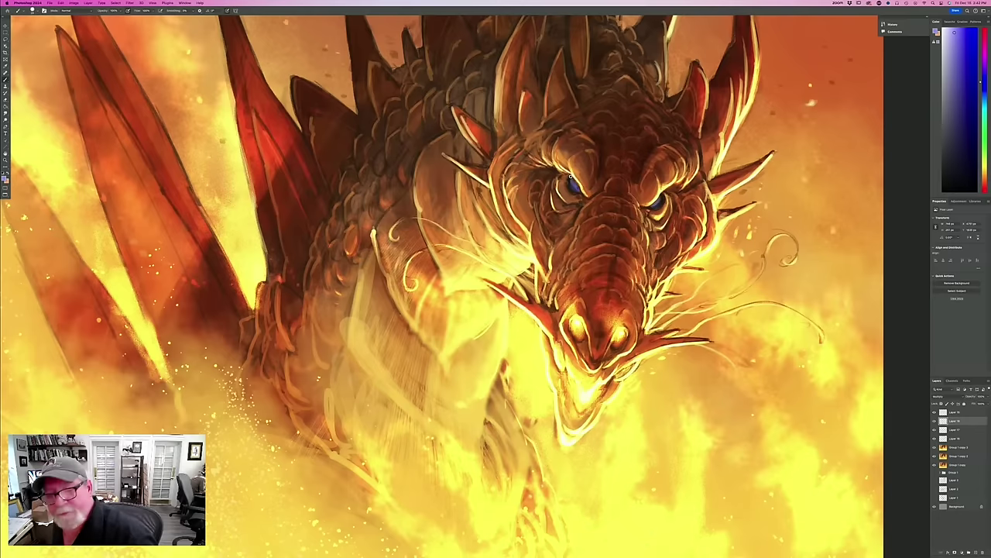
pyautogui.click(974, 552)
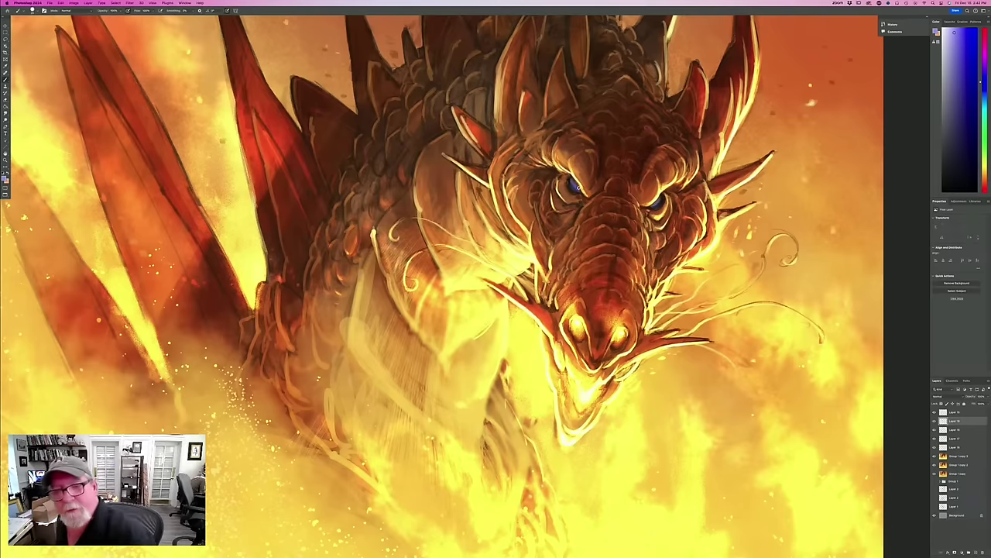
pyautogui.click(577, 187)
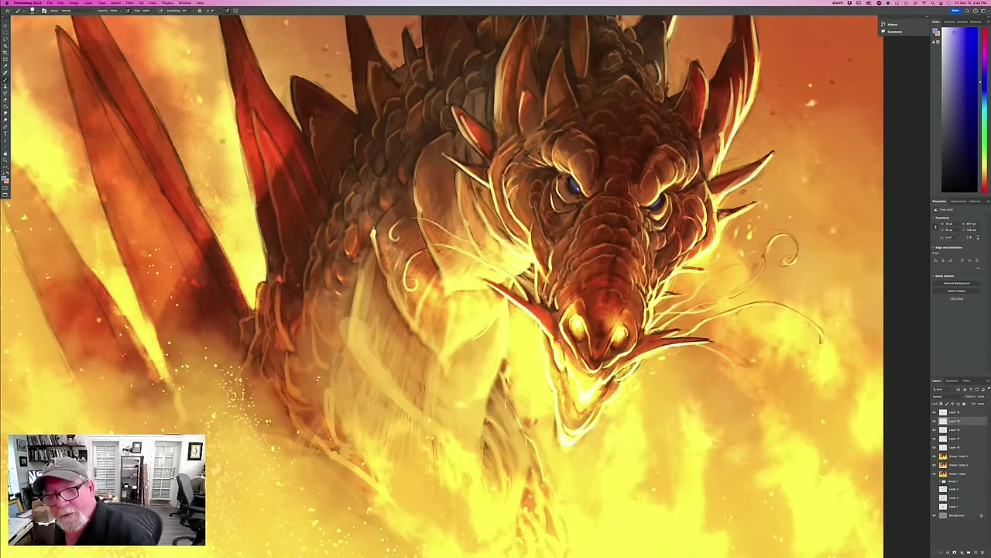
pyautogui.click(577, 188)
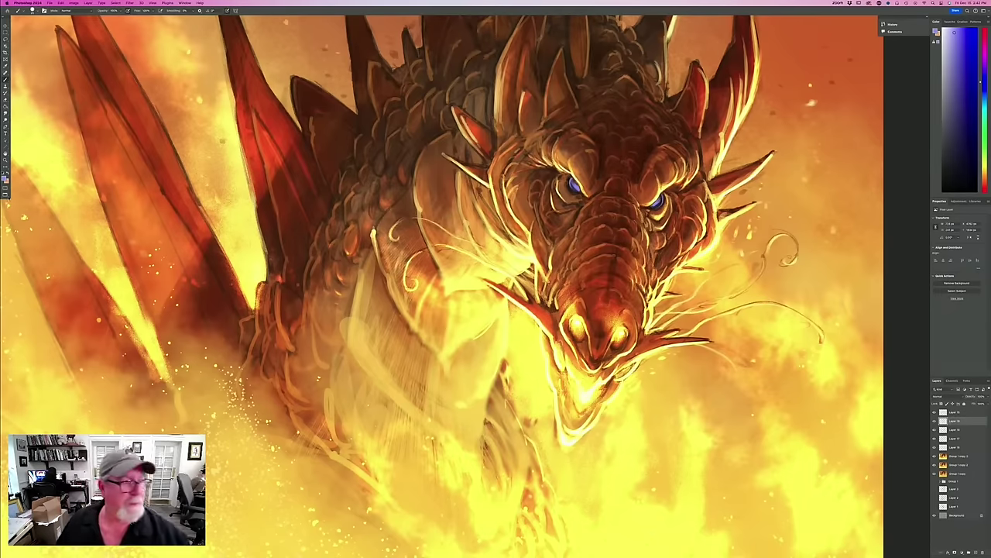
# Set the foreground colour to a warm near-white and paint small highlights on both eyes.
pyautogui.click(4, 177)
pyautogui.click(202, 413)
pyautogui.moveTo(147, 356); pyautogui.dragTo(132, 354)
pyautogui.moveTo(202, 410); pyautogui.dragTo(203, 405)
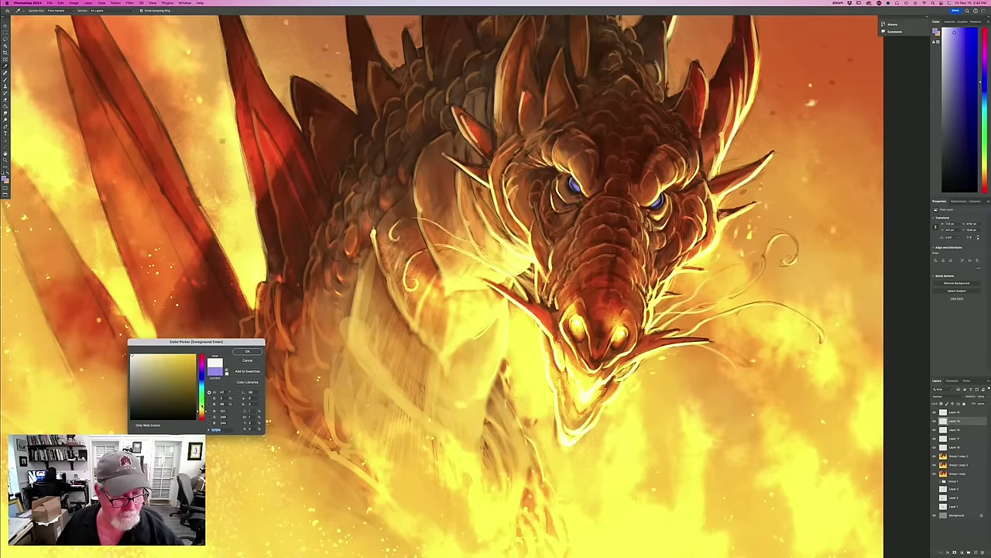
pyautogui.click(237, 351)
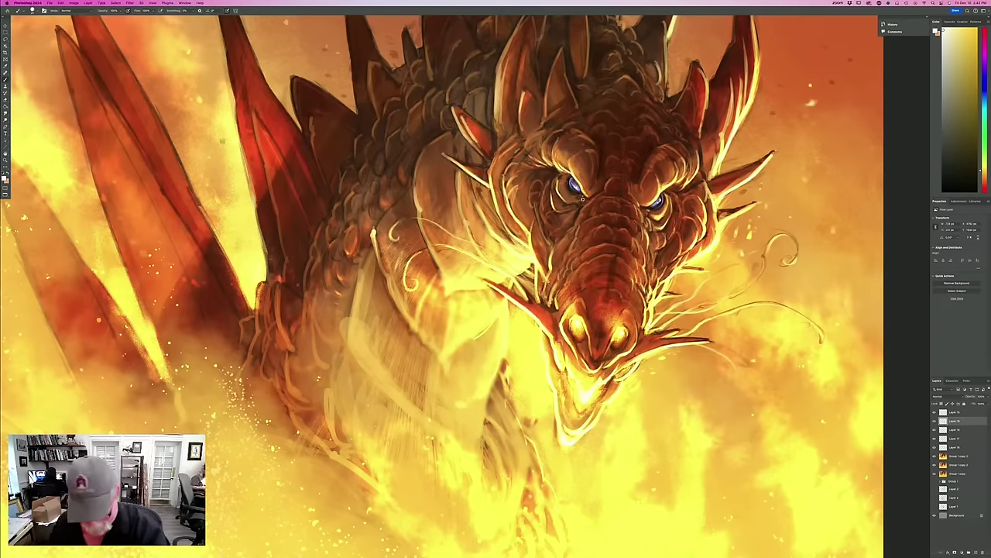
# Paint fine near-white rim highlights along both outer edges of the dragon's face beside the eyes.
pyautogui.press('super+plus')
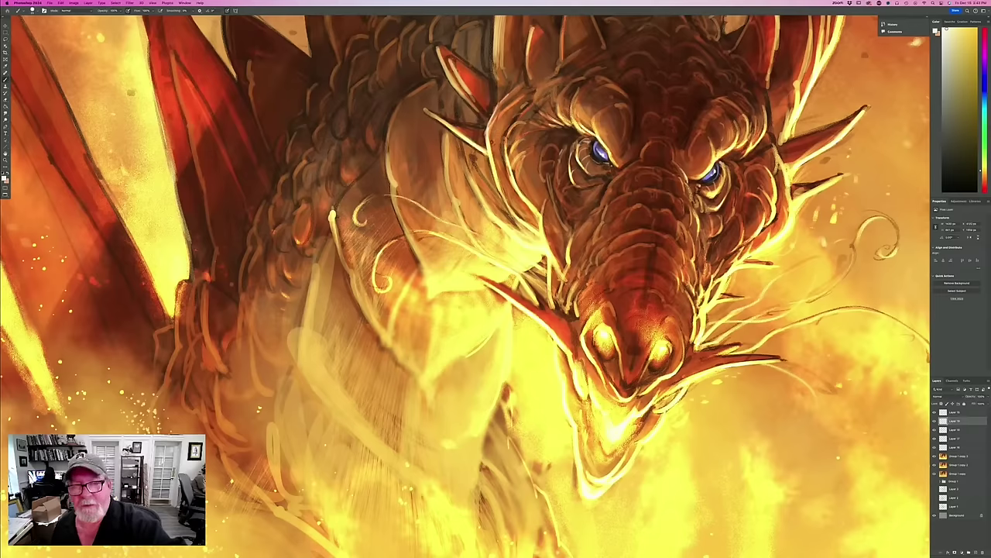
pyautogui.moveTo(508, 124); pyautogui.dragTo(511, 175)
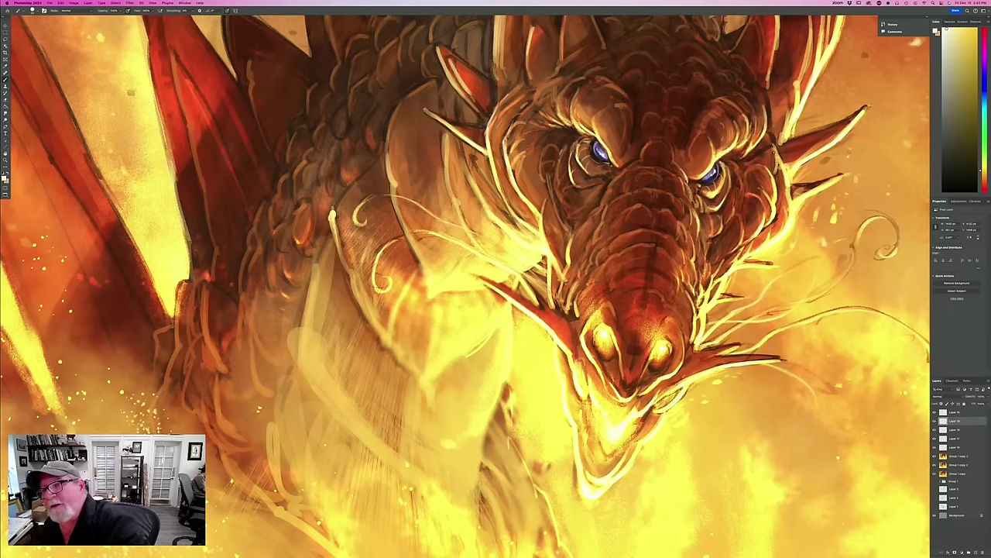
pyautogui.moveTo(776, 159)
pyautogui.mouseDown()
pyautogui.moveTo(760, 88)
pyautogui.moveTo(737, 60)
pyautogui.moveTo(779, 133)
pyautogui.mouseUp()
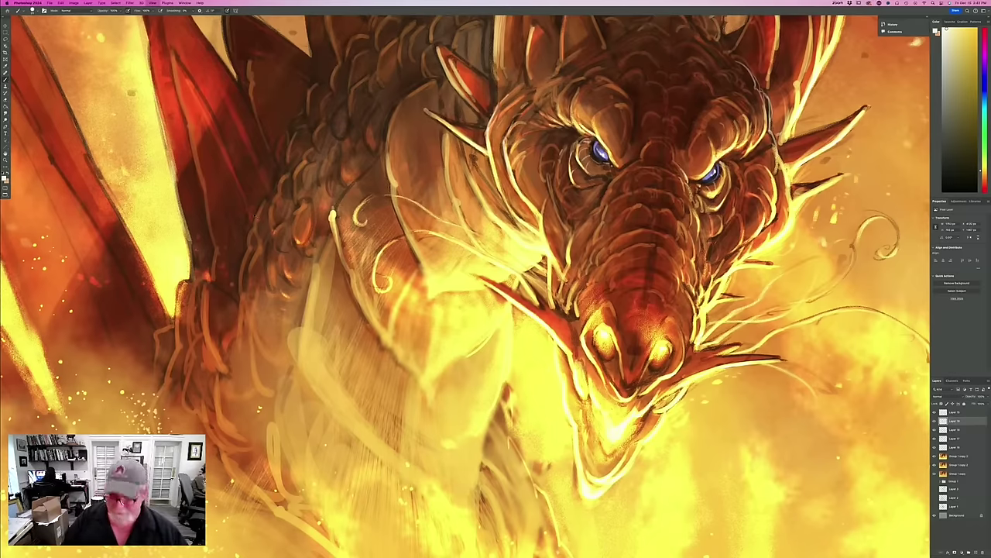
pyautogui.press('super+0')
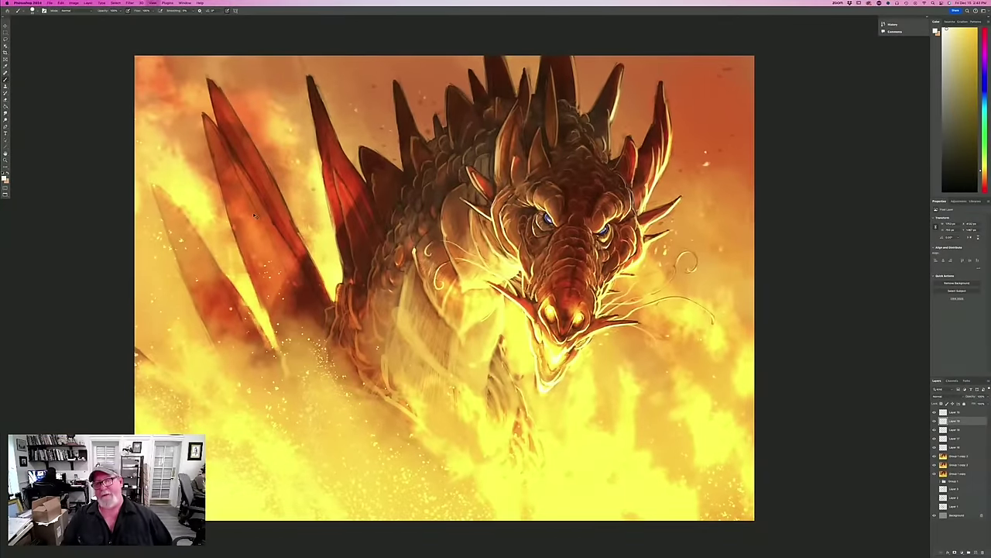
pyautogui.press('super+equal')
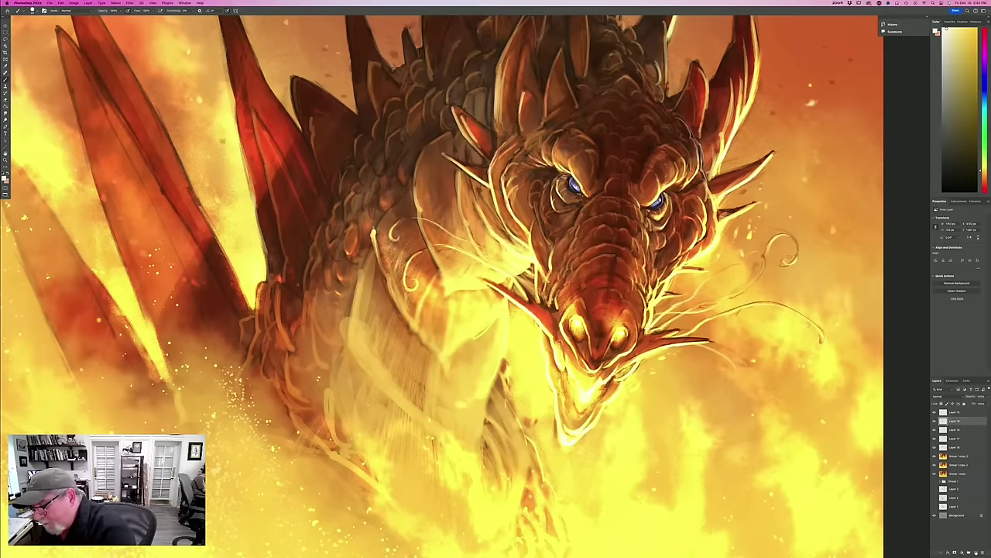
# Add a new layer at the top of the stack, set it to Multiply, and choose an orange foreground colour.
pyautogui.click(976, 553)
pyautogui.moveTo(955, 422); pyautogui.dragTo(952, 408)
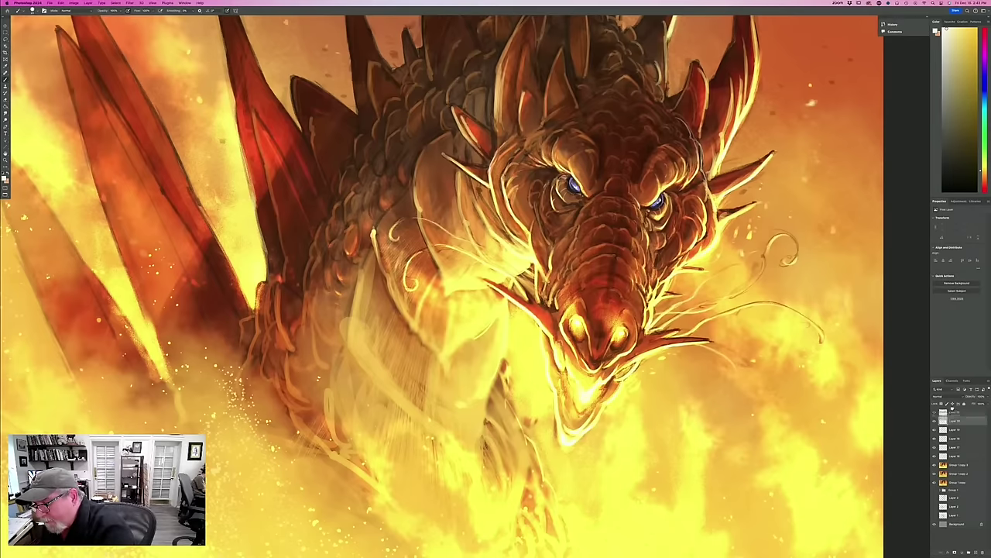
pyautogui.click(954, 412)
pyautogui.click(939, 396)
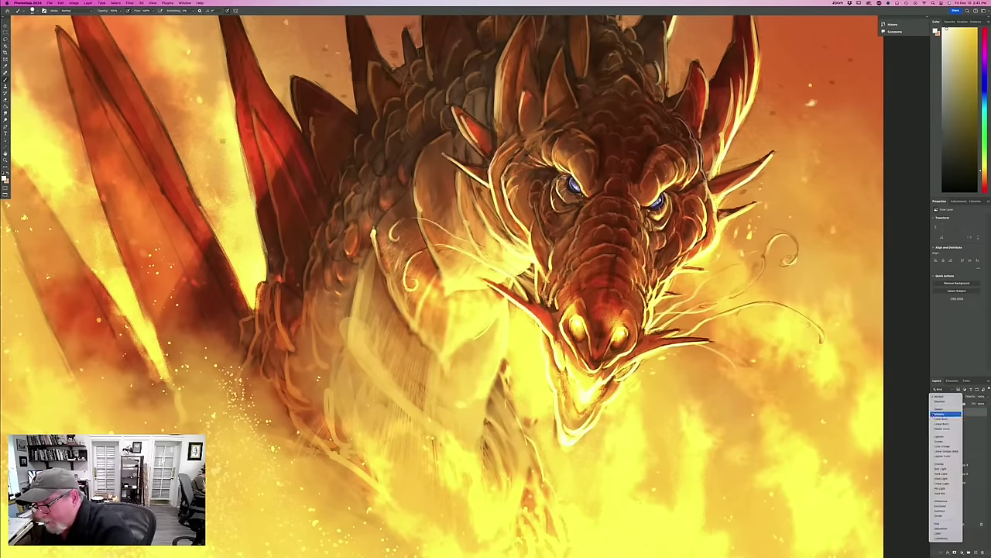
pyautogui.click(934, 414)
pyautogui.click(5, 178)
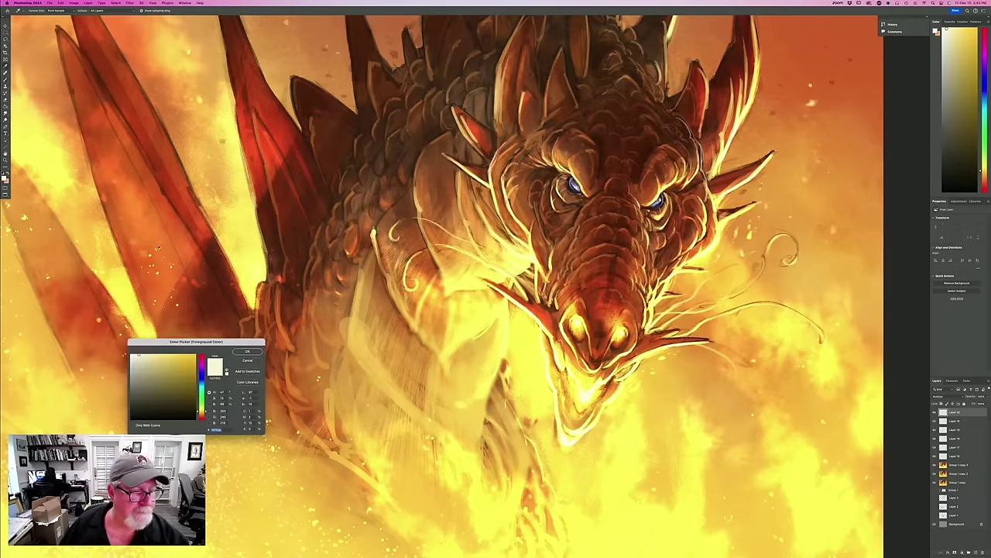
pyautogui.click(247, 351)
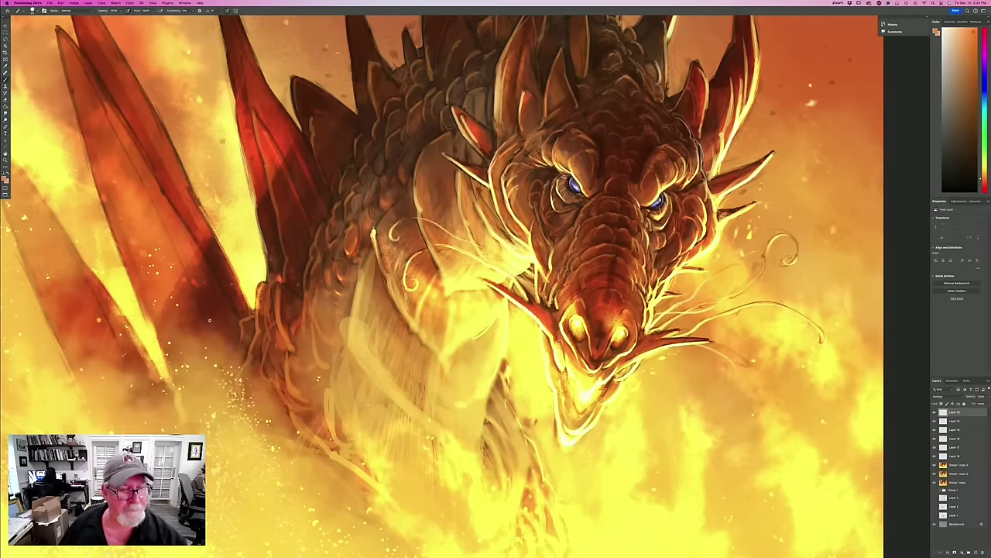
# Switch to a textured sampled brush, reduce its size, and glaze orange over the dragon's head scales.
pyautogui.click(32, 10)
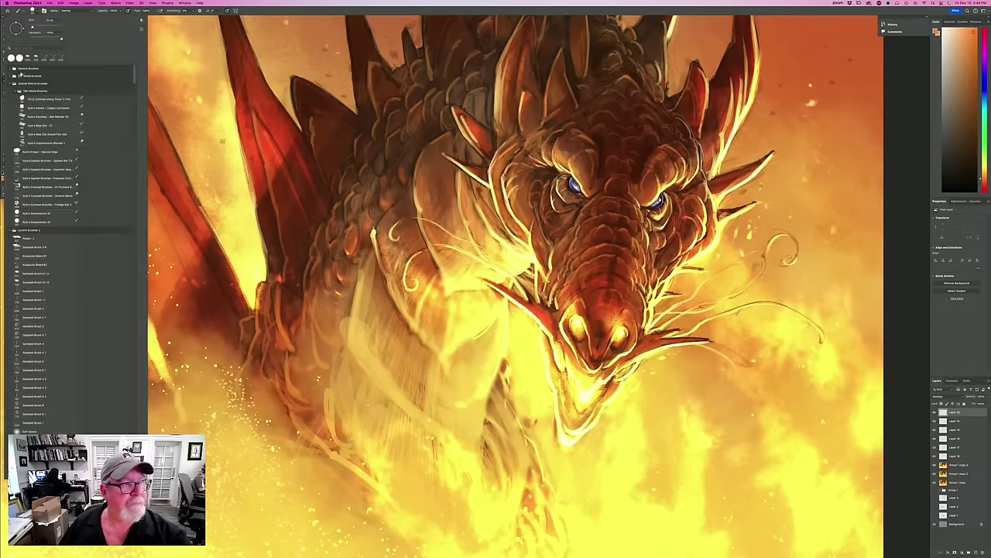
pyautogui.click(10, 83)
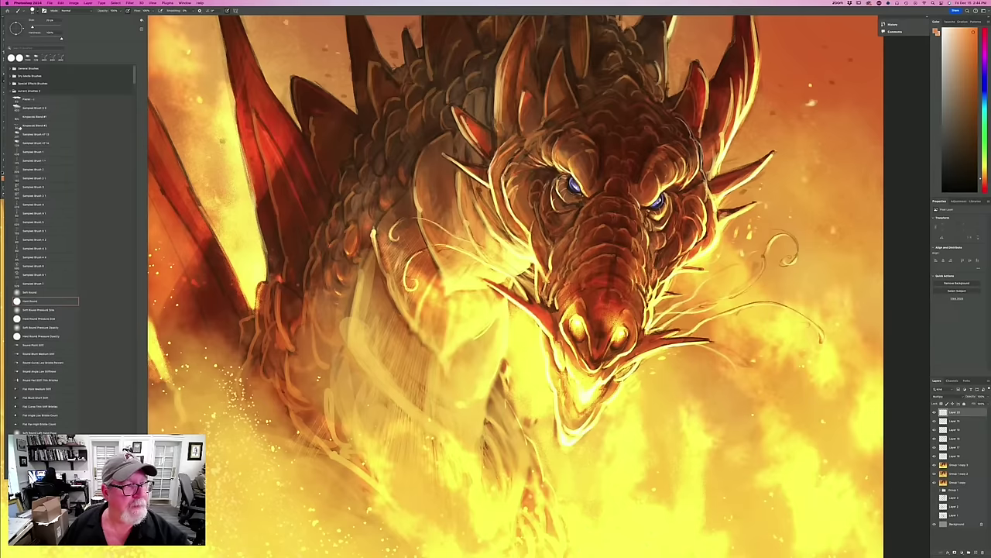
pyautogui.click(22, 108)
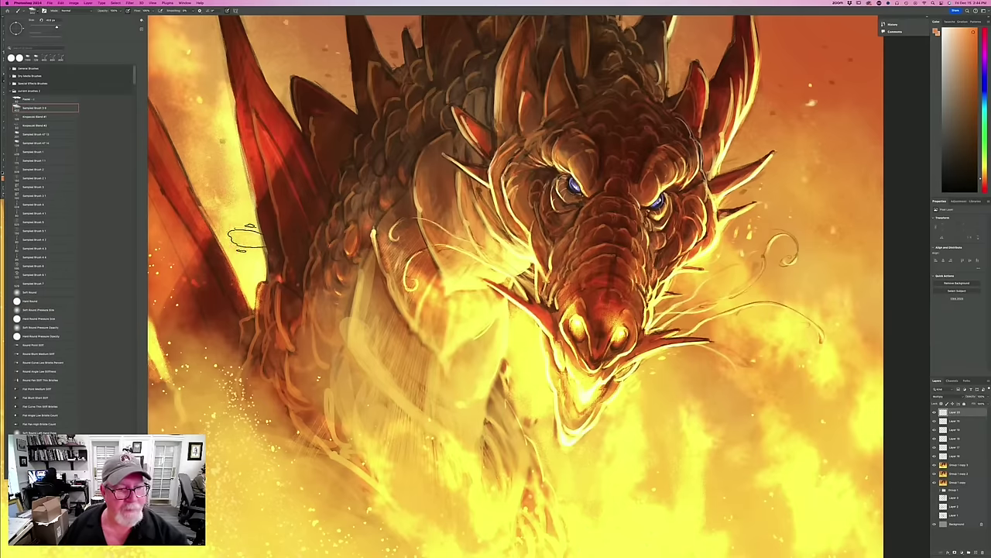
pyautogui.click(267, 223)
pyautogui.press('[')
pyautogui.press('[')
pyautogui.press('[')
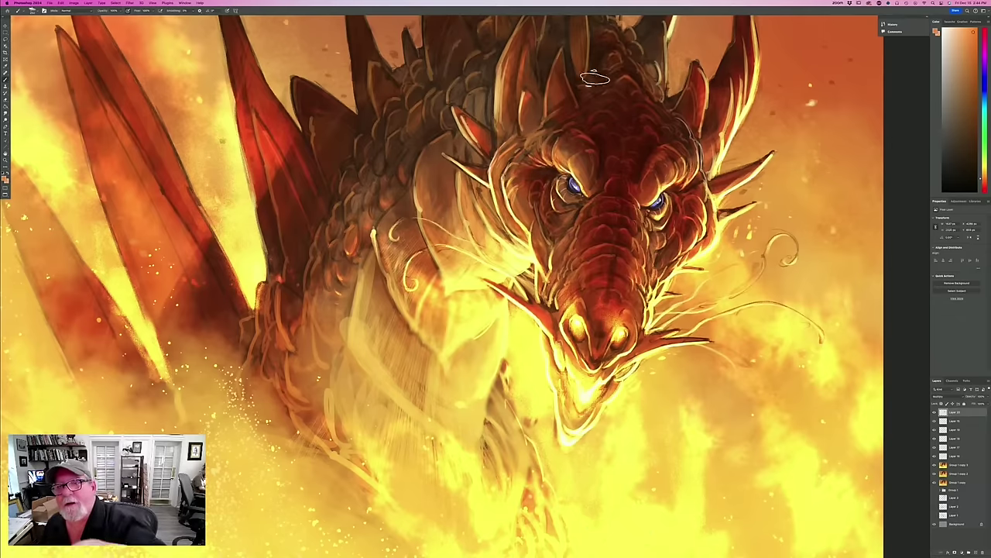
# Glaze the same orange over the dragon's back scales, shoulder and the base of the nearest wing.
pyautogui.press('super+0')
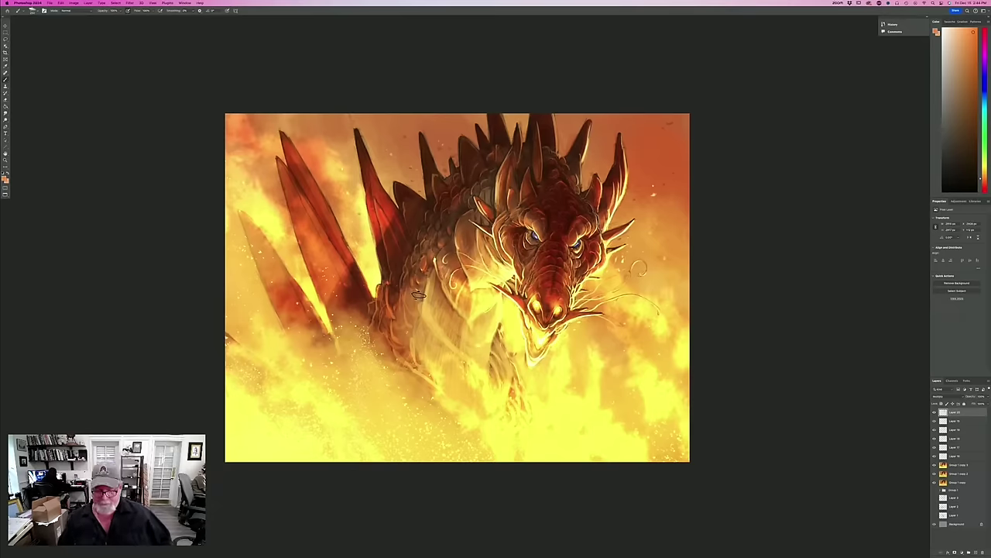
pyautogui.press('super+plus')
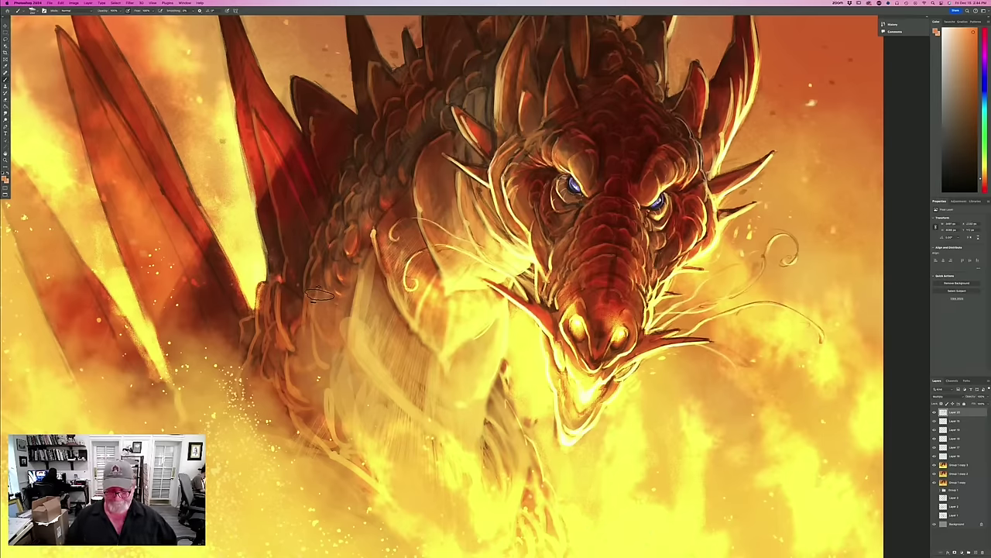
pyautogui.press('super+0')
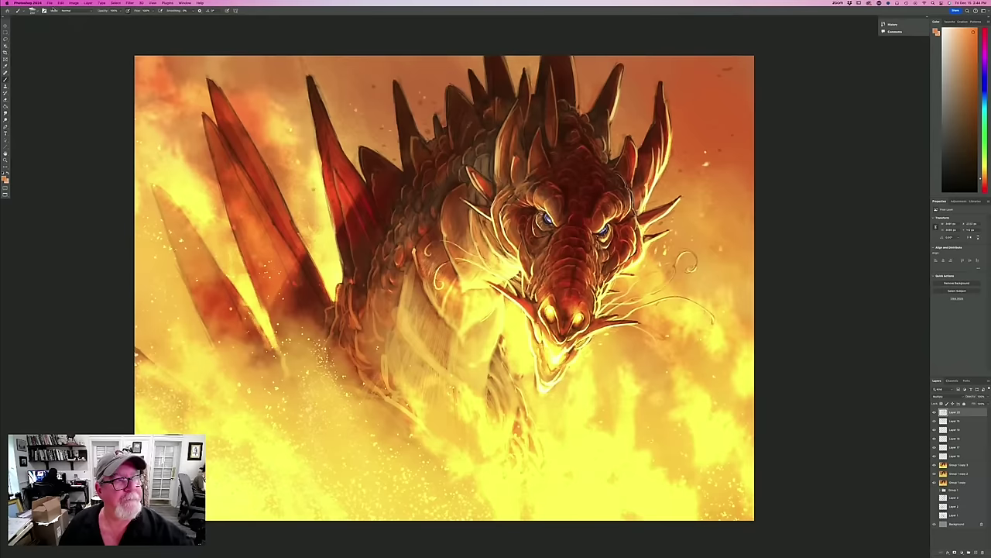
# Flip the whole canvas horizontally.
pyautogui.click(74, 4)
pyautogui.moveTo(109, 51)
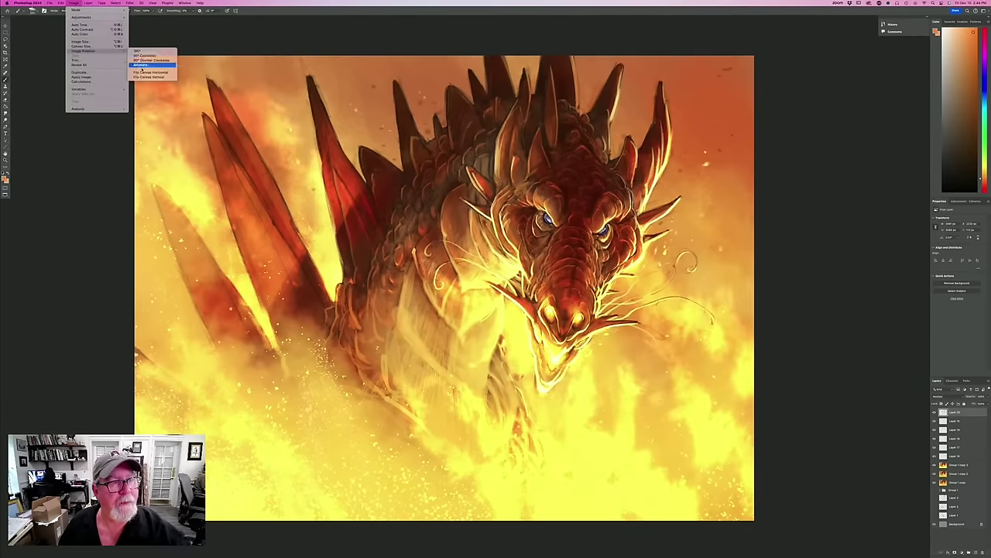
pyautogui.click(144, 72)
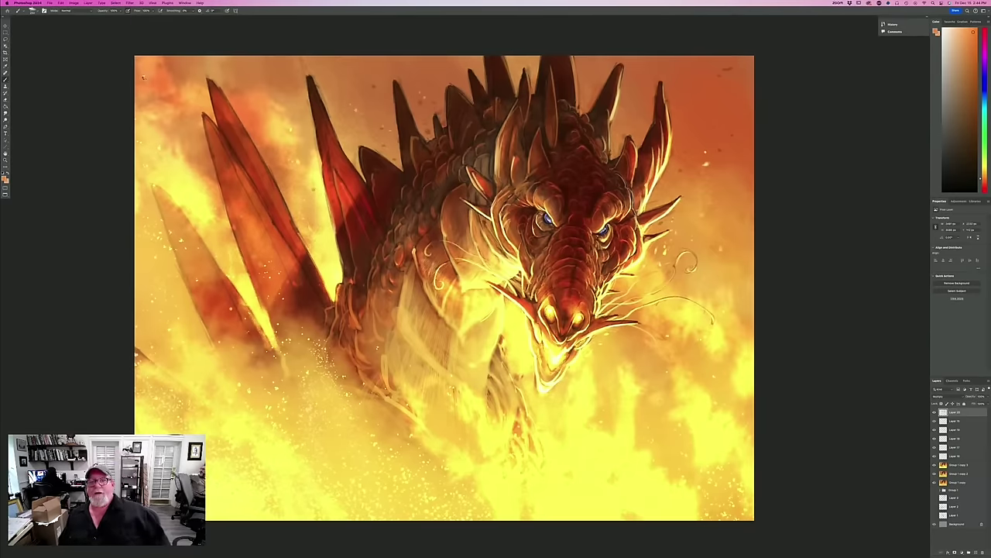
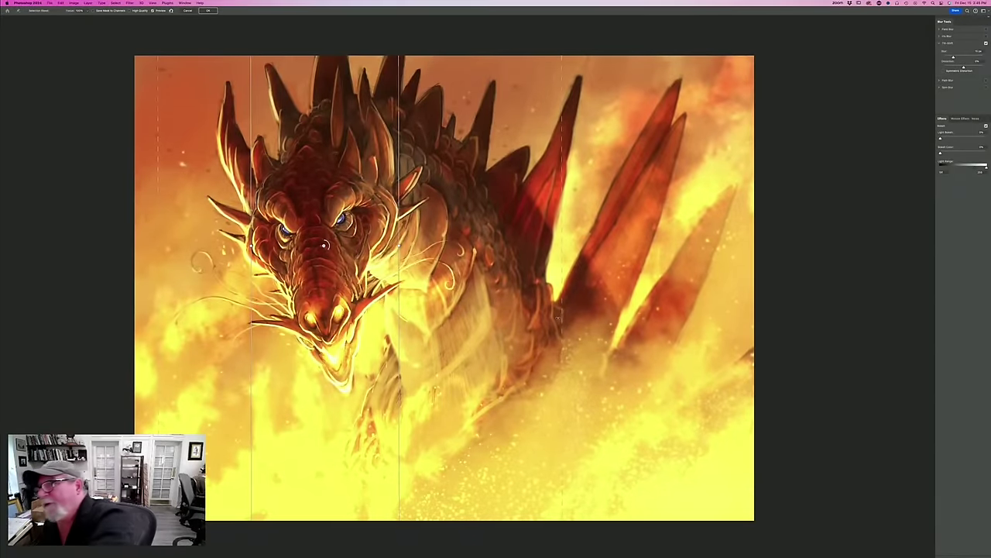
# Increase the Tilt-Shift blur, narrow the vertical focus band around the dragon's head, and apply the filter.
pyautogui.moveTo(954, 58); pyautogui.dragTo(955, 57)
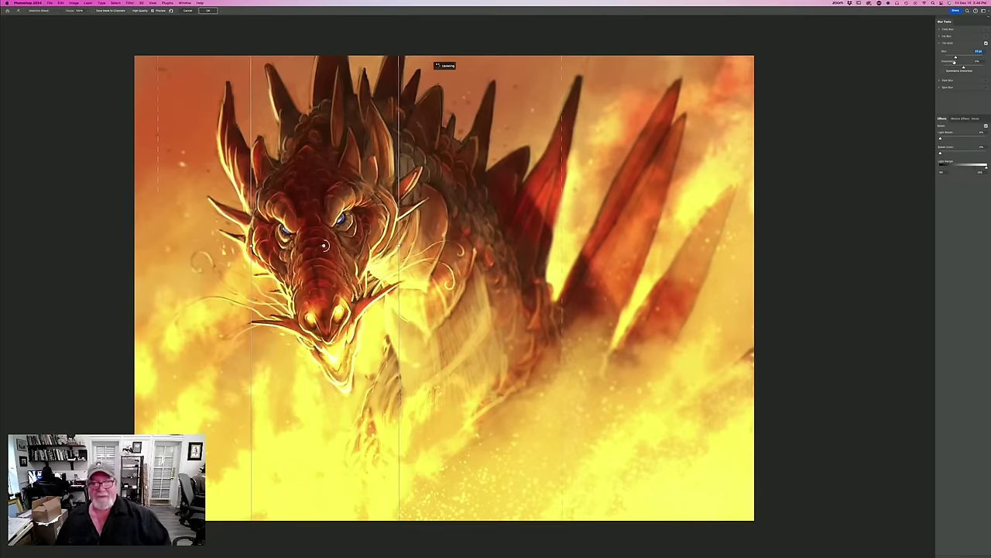
pyautogui.moveTo(956, 58); pyautogui.dragTo(959, 58)
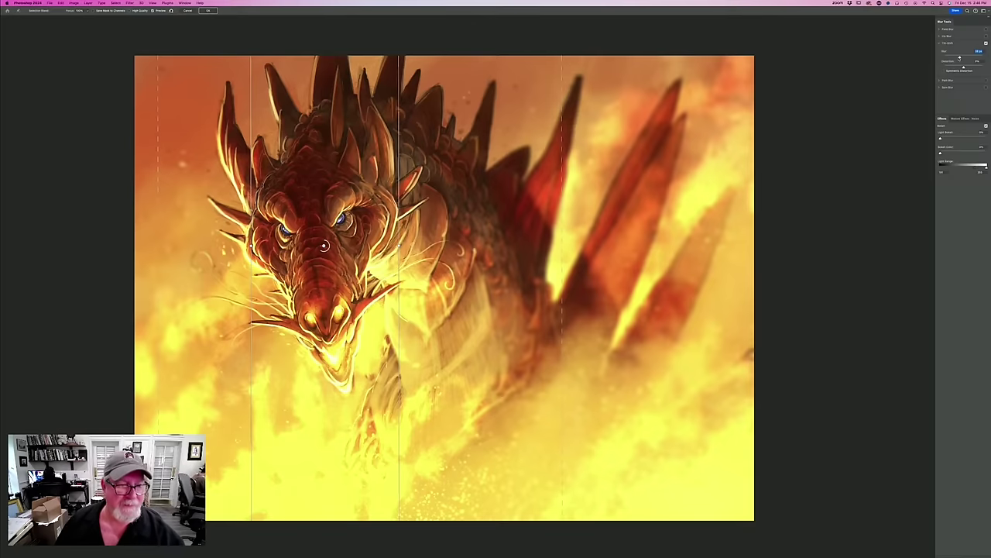
pyautogui.moveTo(250, 285); pyautogui.dragTo(255, 280)
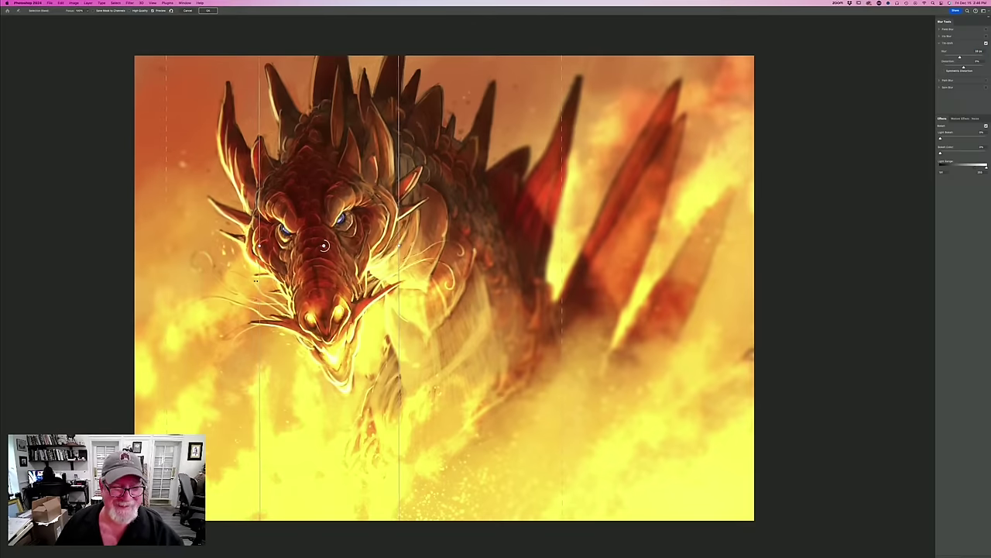
pyautogui.moveTo(399, 322); pyautogui.dragTo(389, 323)
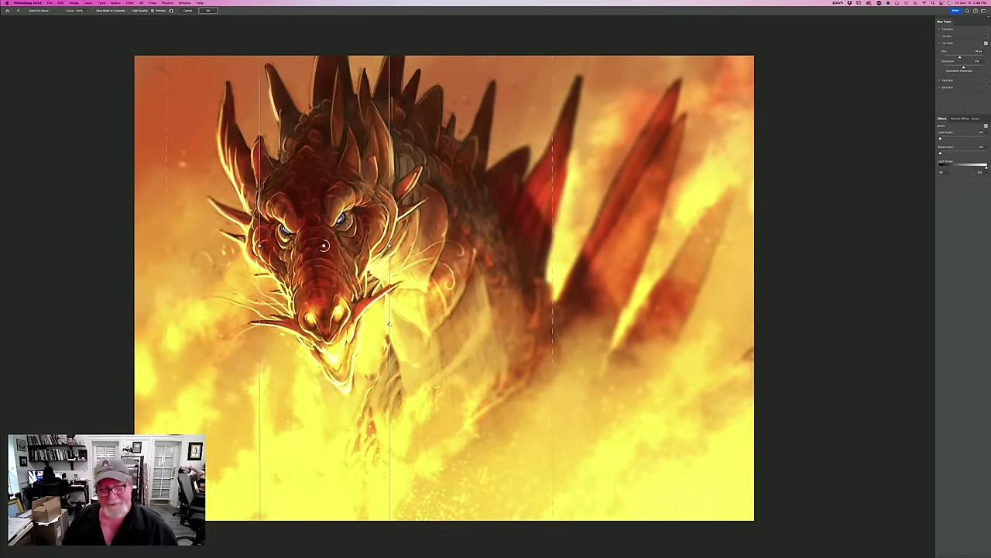
pyautogui.press('Return')
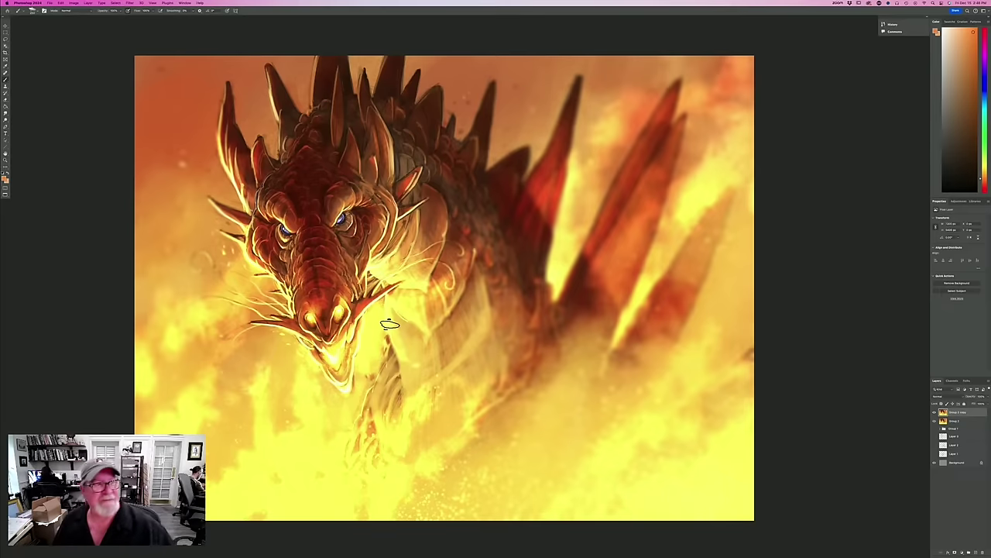
# Smudge the flames below the dragon's whiskers with the Smudge tool.
pyautogui.click(5, 113)
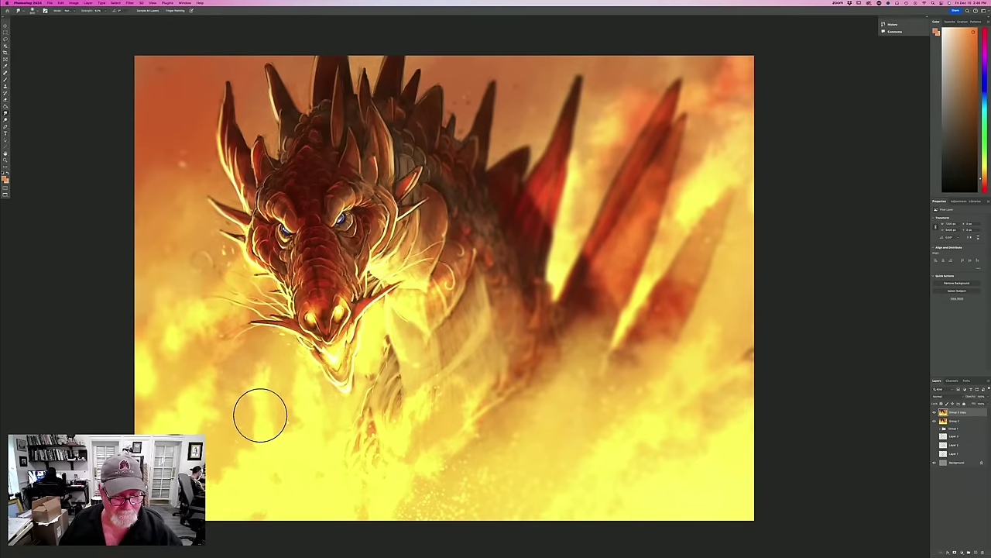
pyautogui.moveTo(261, 415)
pyautogui.mouseDown()
pyautogui.moveTo(273, 395)
pyautogui.moveTo(270, 425)
pyautogui.mouseUp()
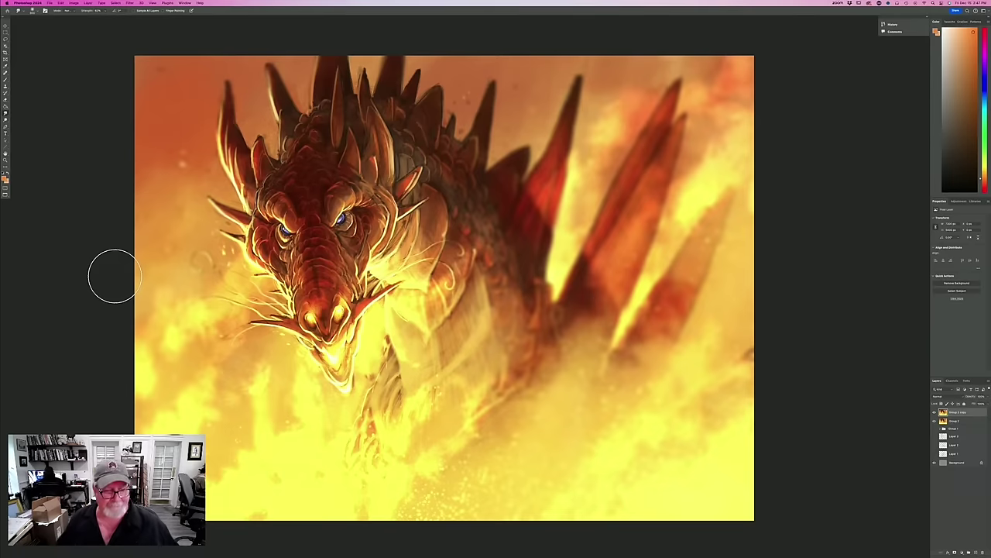
# Pick an off-white foreground colour, switch to a small textured brush preset, and dab sparks beside the farthest wing.
pyautogui.click(4, 176)
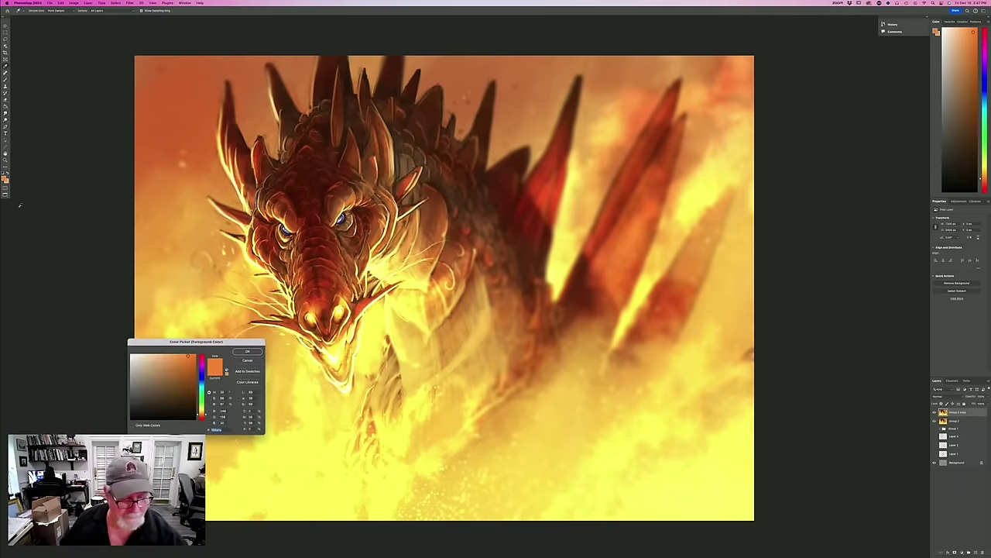
pyautogui.click(282, 493)
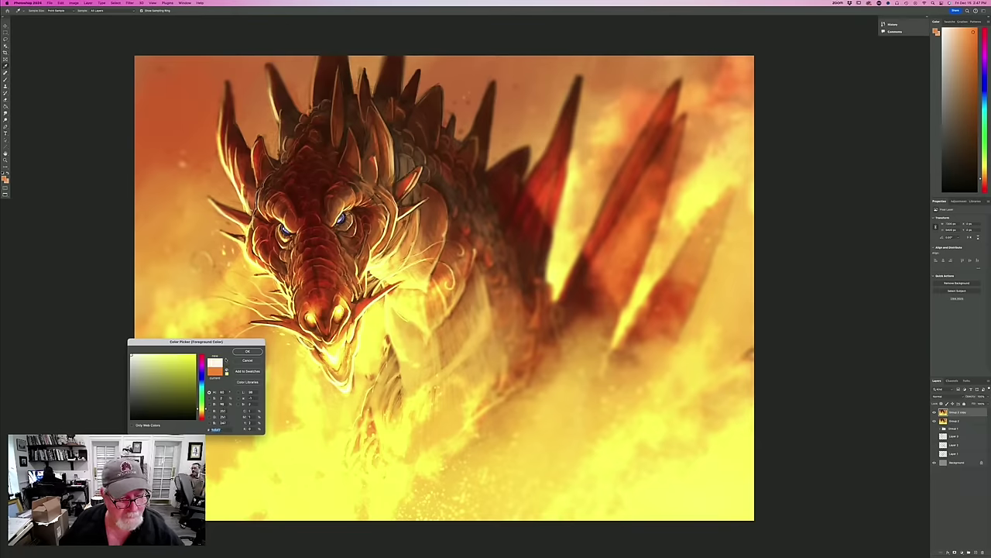
pyautogui.click(247, 351)
pyautogui.click(5, 80)
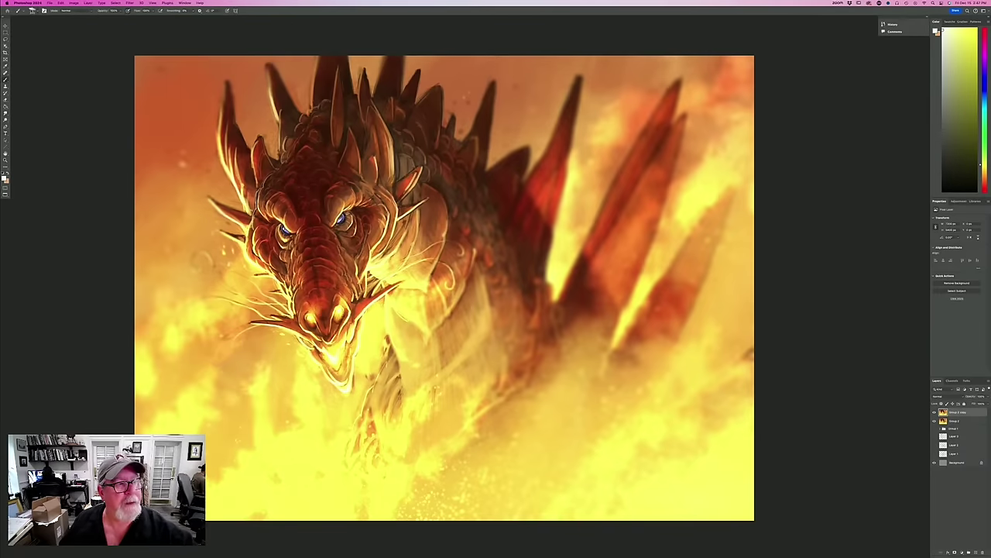
pyautogui.click(33, 11)
pyautogui.click(29, 101)
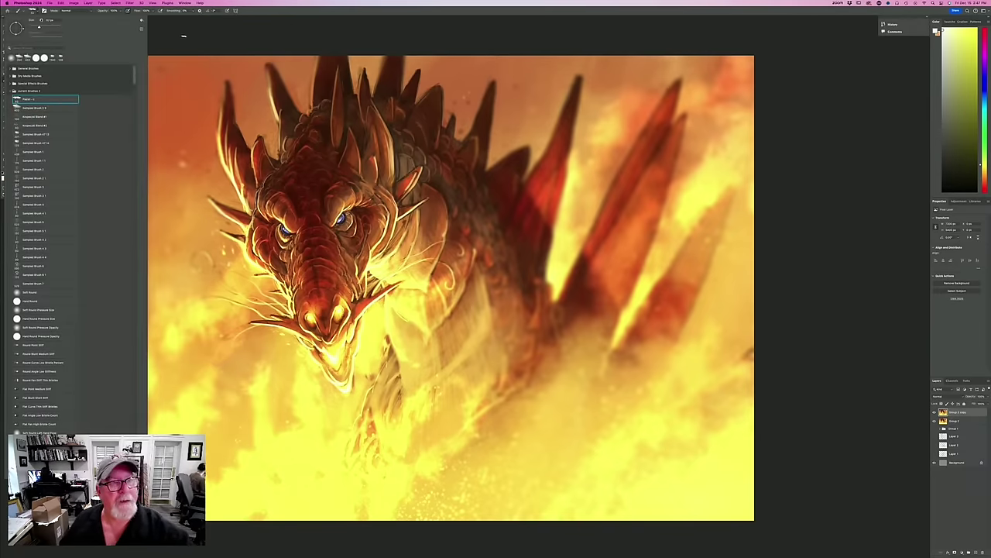
pyautogui.click(215, 44)
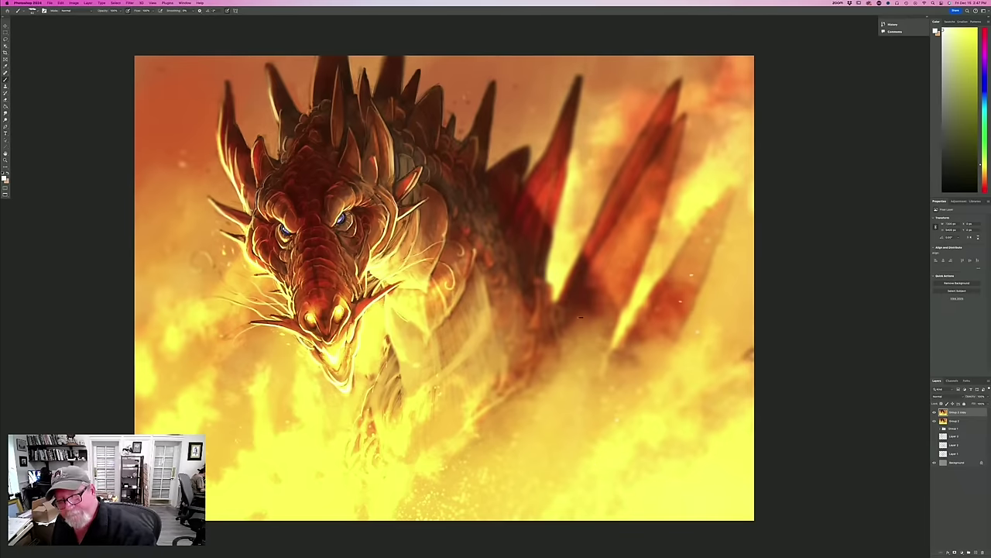
# Sample a bright yellow from the flames and dab small sparks around the wings, body and sky.
pyautogui.click(6, 178)
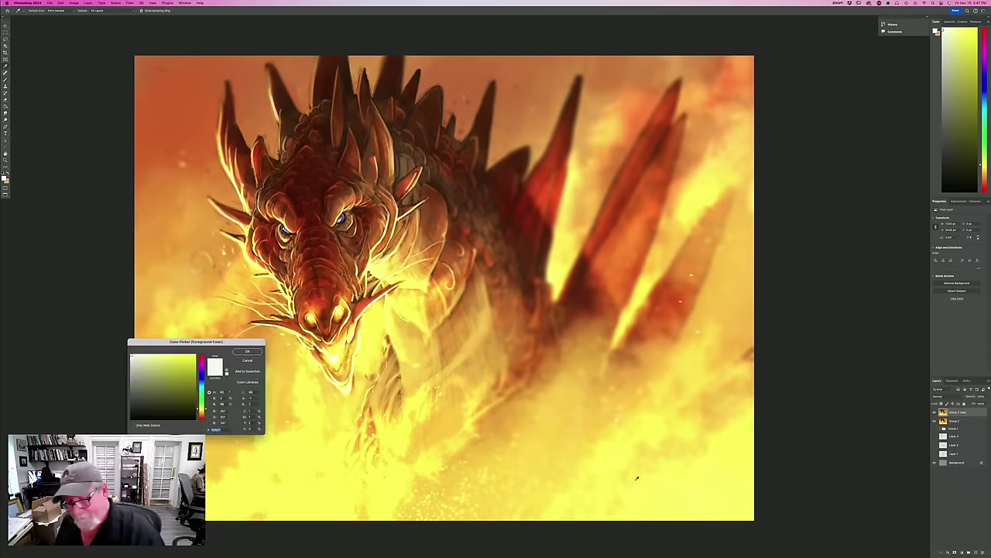
pyautogui.click(617, 459)
pyautogui.click(248, 351)
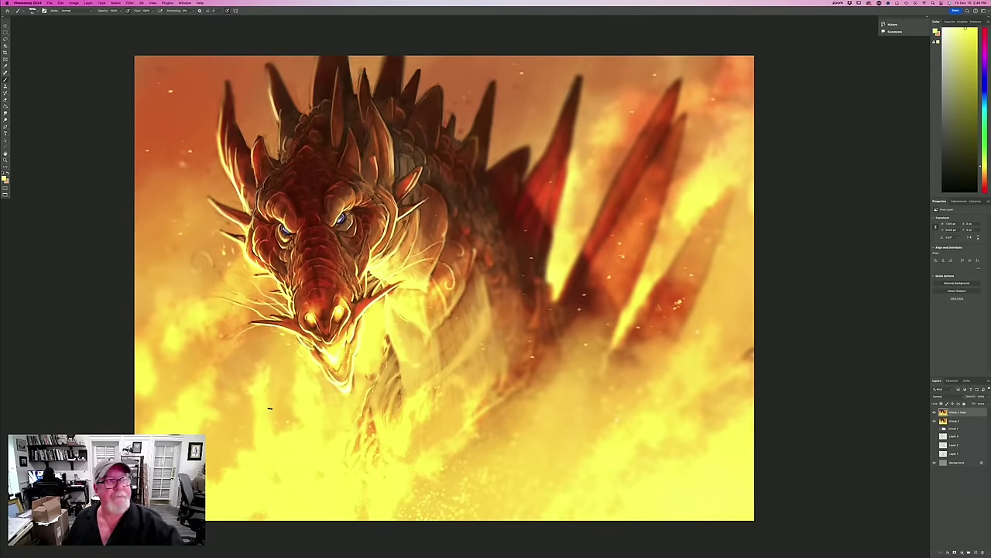
# Flip the whole canvas horizontally so the dragon's head faces the opposite side.
pyautogui.click(73, 2)
pyautogui.moveTo(85, 50)
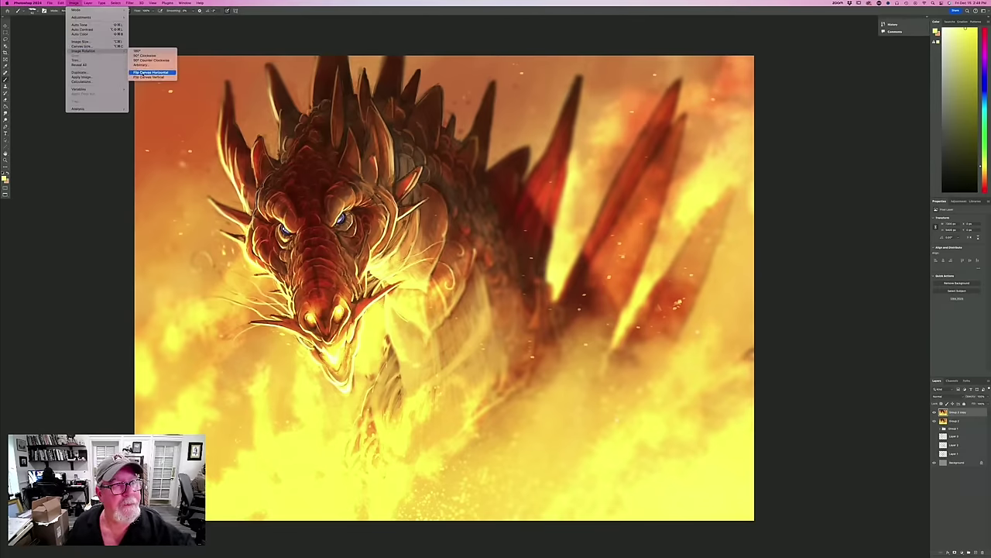
pyautogui.click(151, 72)
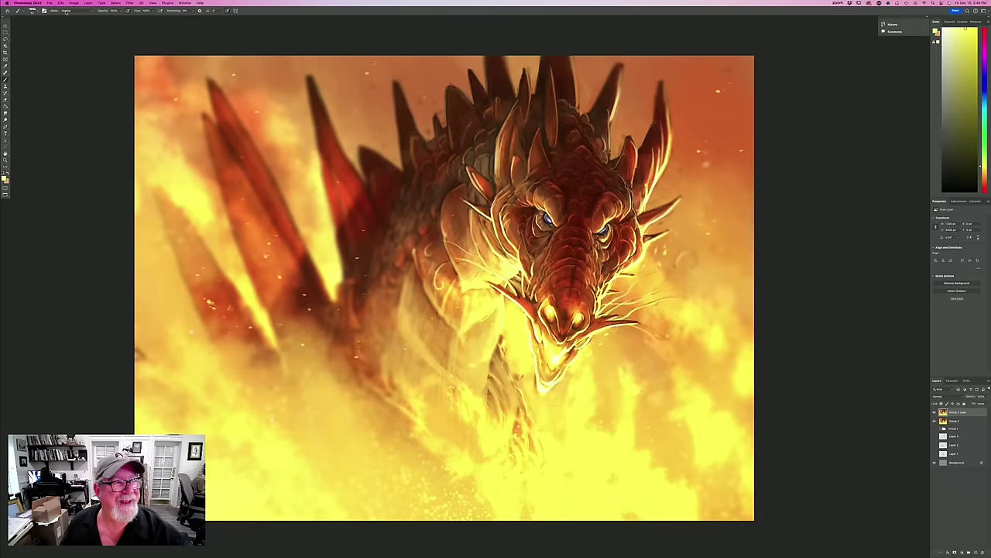
# Start a Tilt-Shift blur and spread its horizontal focus lines from the dragon's upper spikes to just below the snout.
pyautogui.click(131, 3)
pyautogui.moveTo(162, 74)
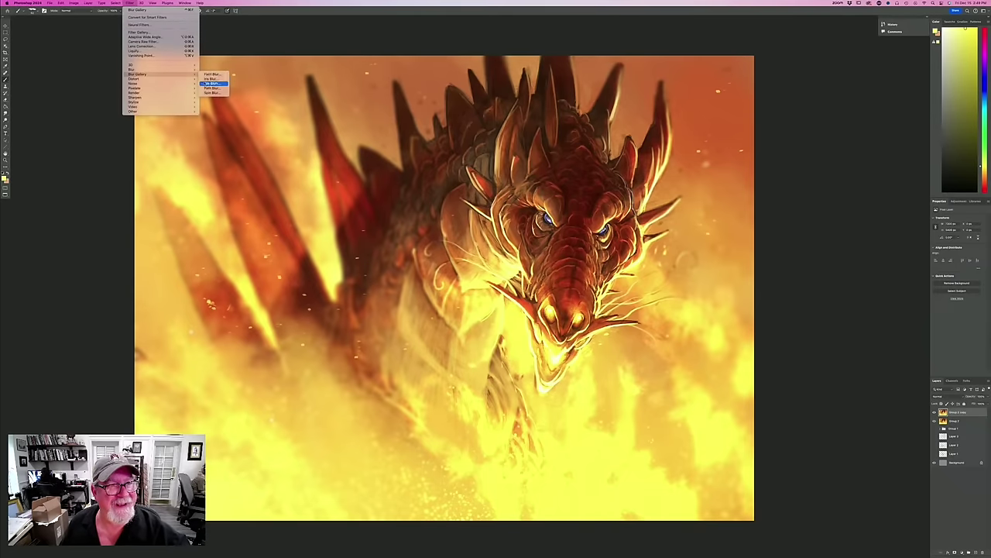
pyautogui.click(209, 79)
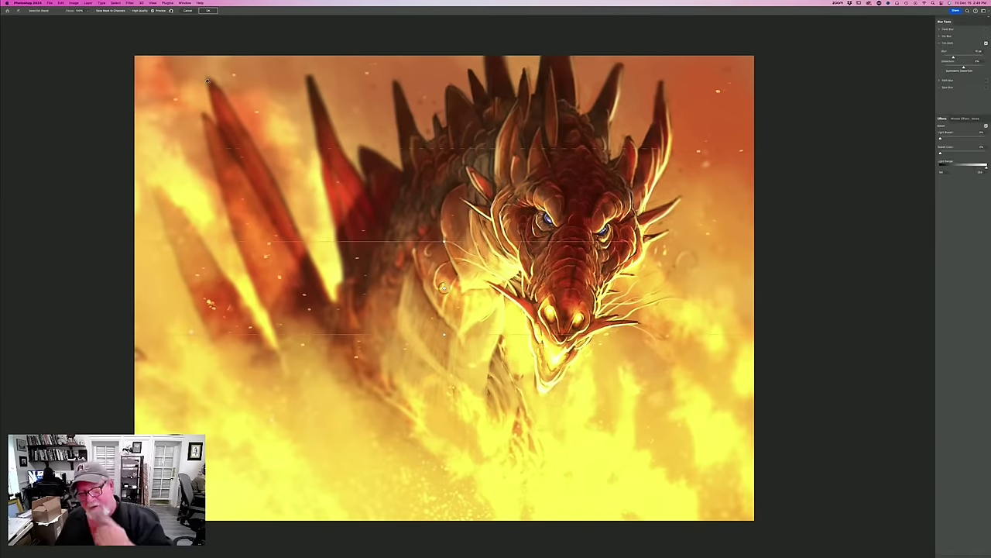
pyautogui.moveTo(438, 335); pyautogui.dragTo(439, 379)
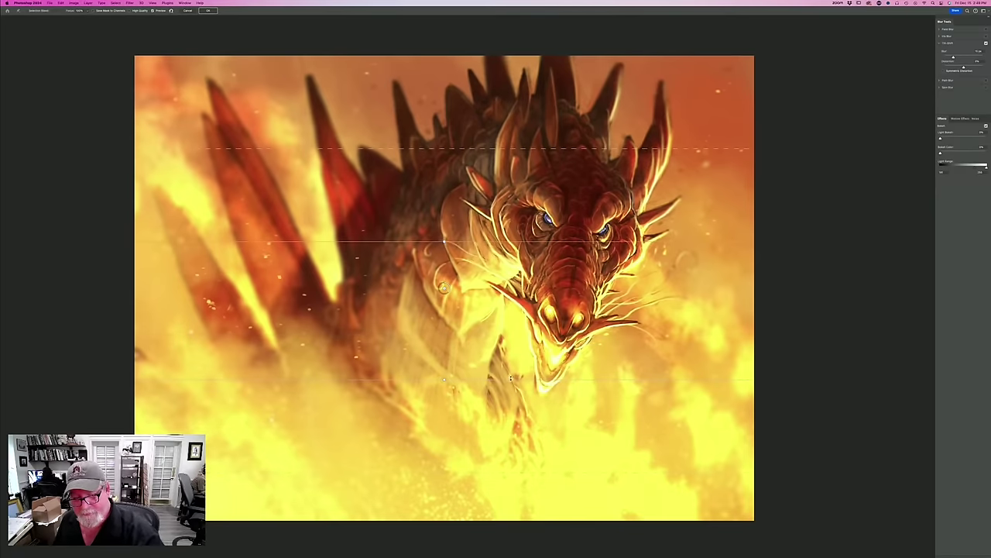
pyautogui.moveTo(511, 378); pyautogui.dragTo(511, 369)
pyautogui.moveTo(511, 240); pyautogui.dragTo(511, 239)
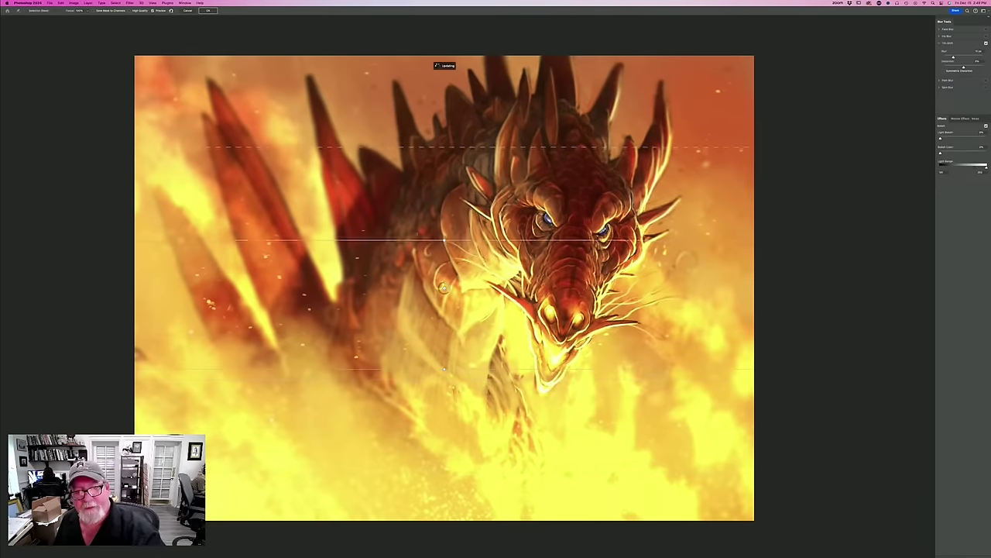
pyautogui.moveTo(444, 241); pyautogui.dragTo(416, 81)
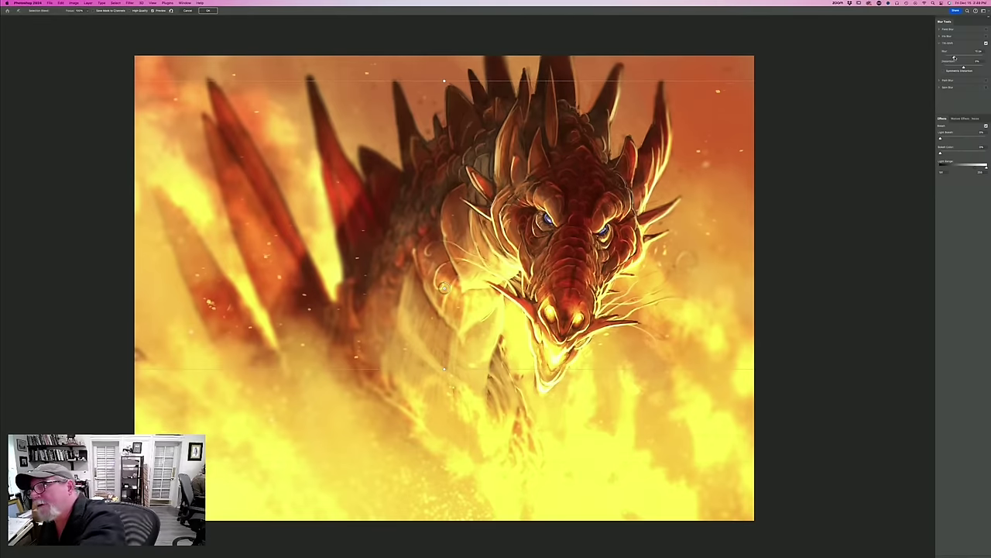
# Adjust the Tilt-Shift blur to a moderate strength and apply it to the painting.
pyautogui.moveTo(953, 57); pyautogui.dragTo(961, 56)
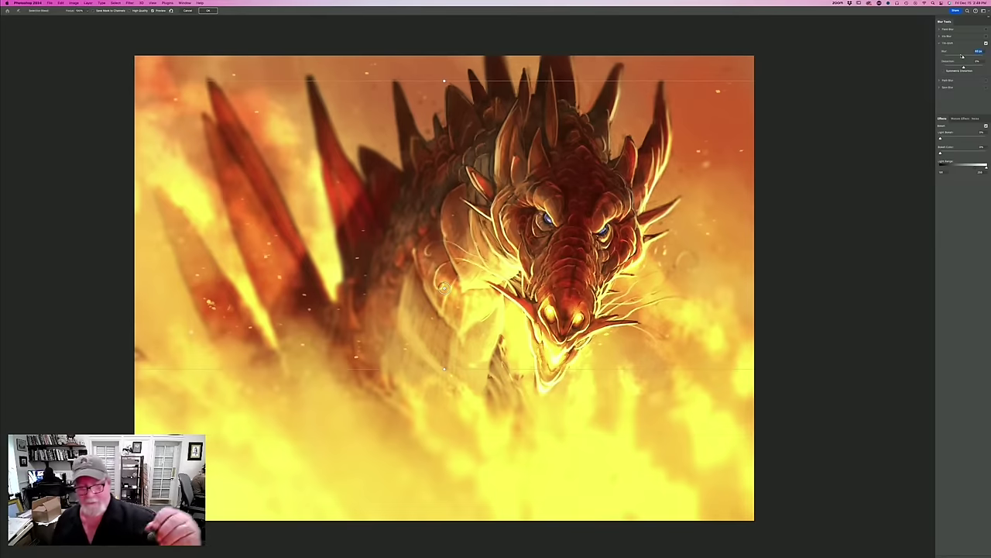
pyautogui.moveTo(962, 56); pyautogui.dragTo(958, 59)
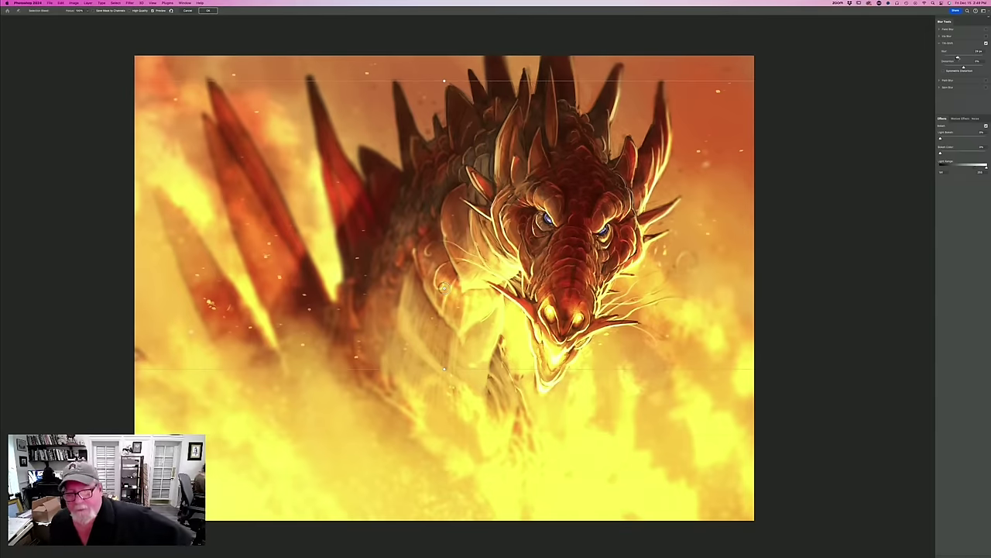
pyautogui.press('Return')
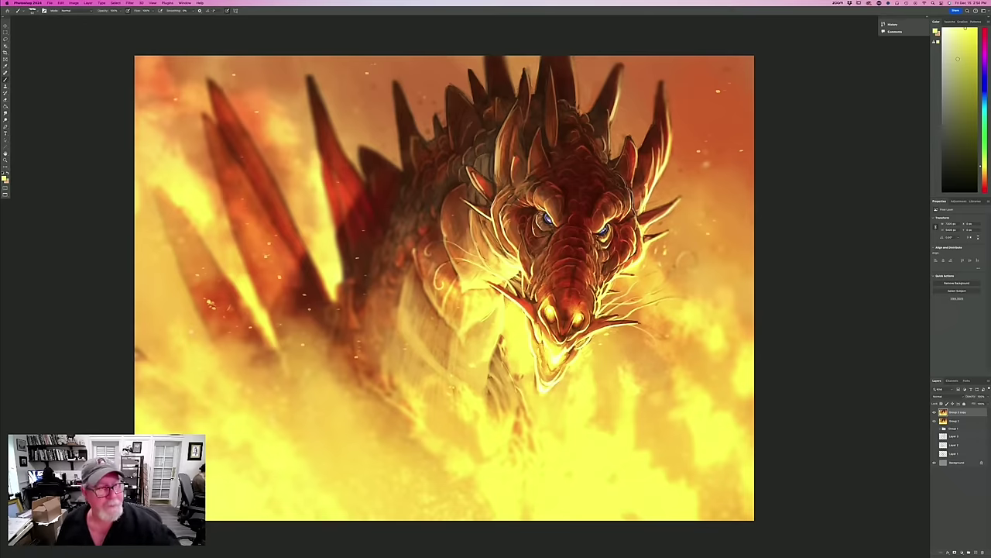
# Choose a bright yellow foreground colour and switch to the Soft Round brush.
pyautogui.click(4, 178)
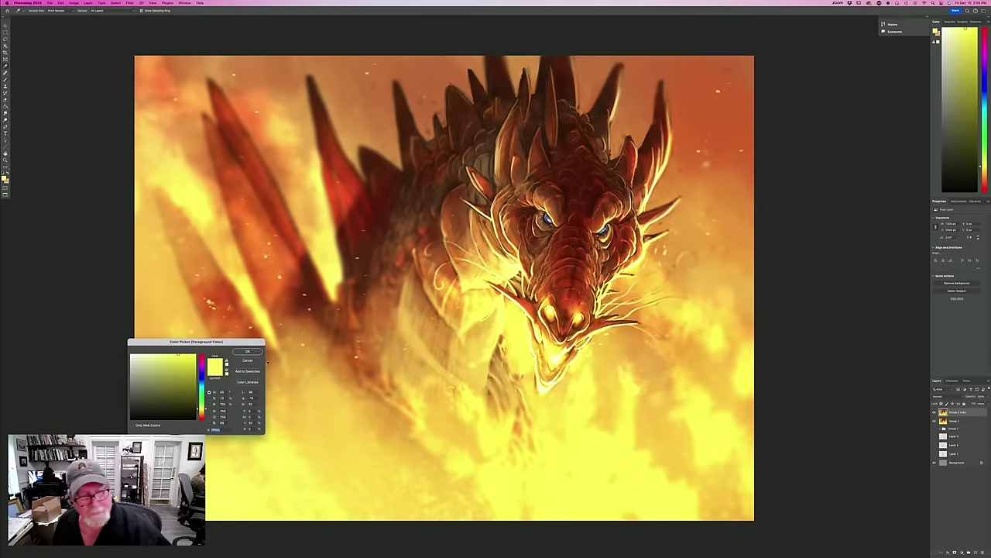
pyautogui.click(249, 352)
pyautogui.click(23, 10)
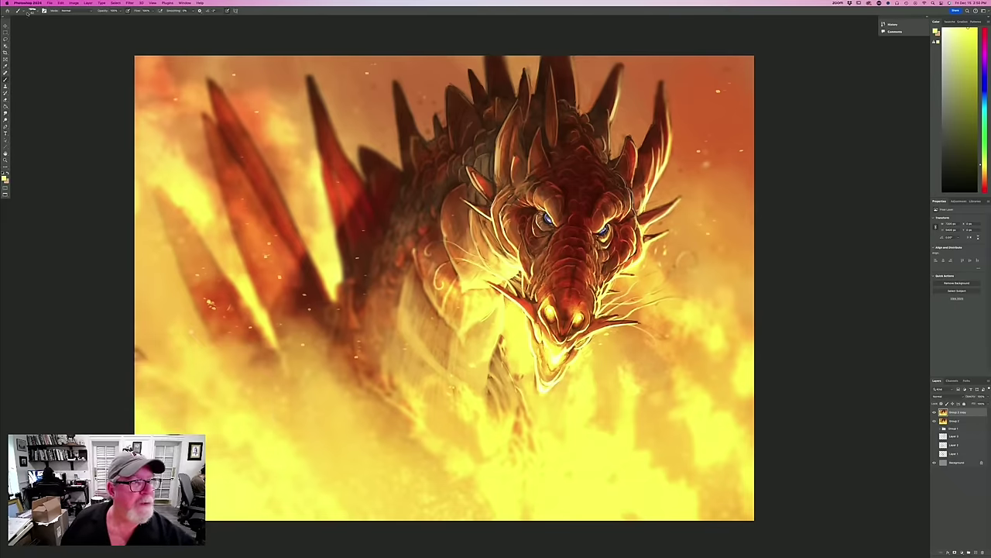
pyautogui.click(31, 291)
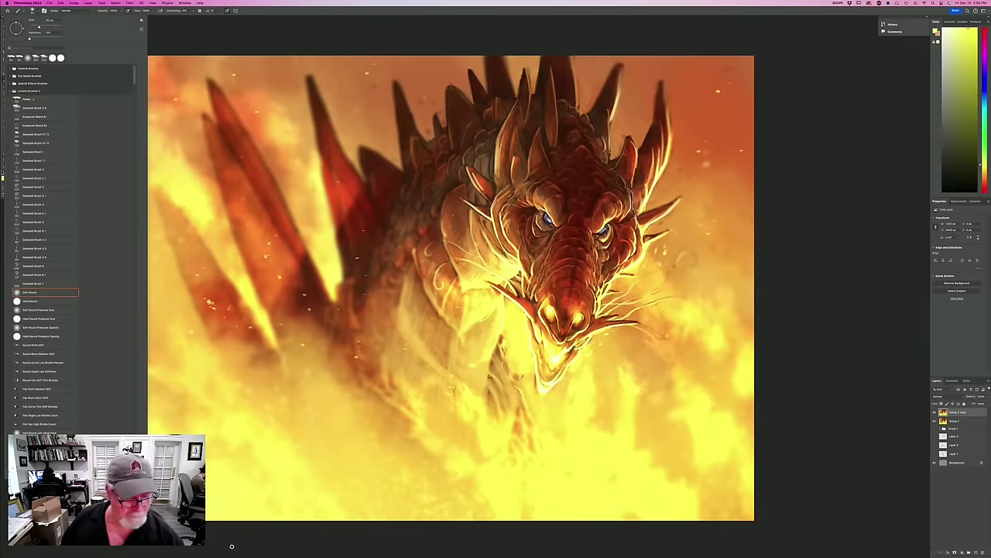
pyautogui.click(222, 524)
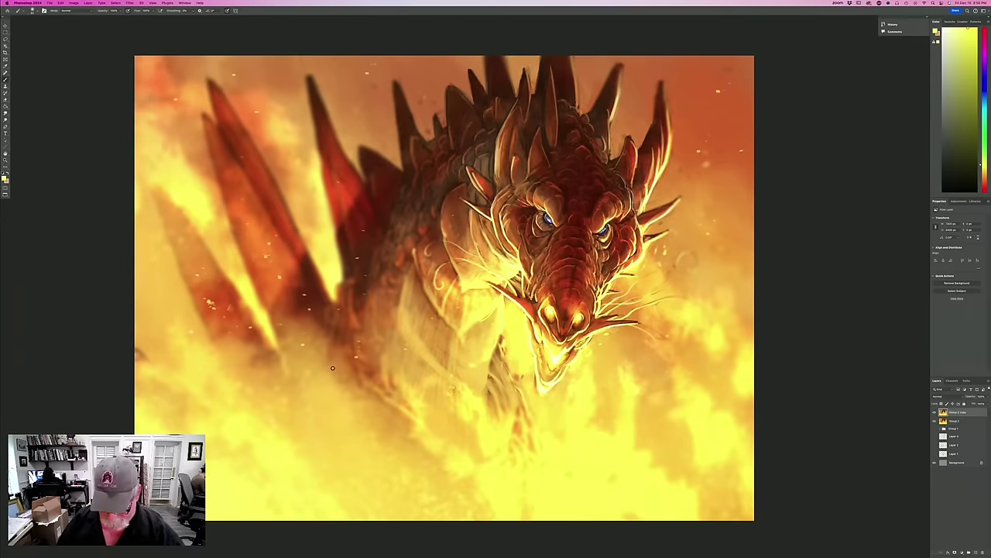
# Enlarge the soft brush greatly and paint a yellow glow over the flames beneath and beside the dragon.
pyautogui.press(']')
pyautogui.press(']')
pyautogui.press(']')
pyautogui.press(']')
pyautogui.press(']')
pyautogui.press(']')
pyautogui.press(']')
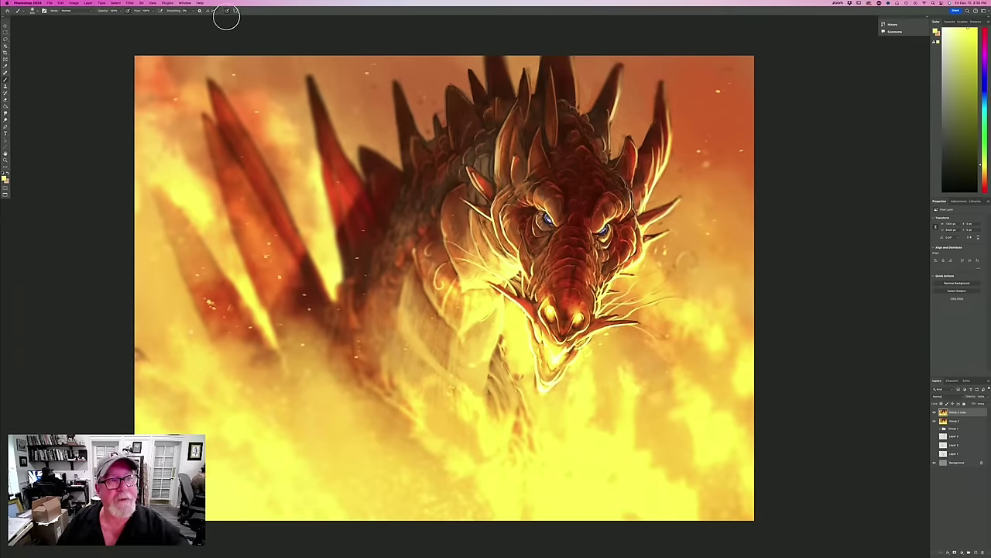
pyautogui.press(']')
pyautogui.press(']')
pyautogui.press(']')
pyautogui.press(']')
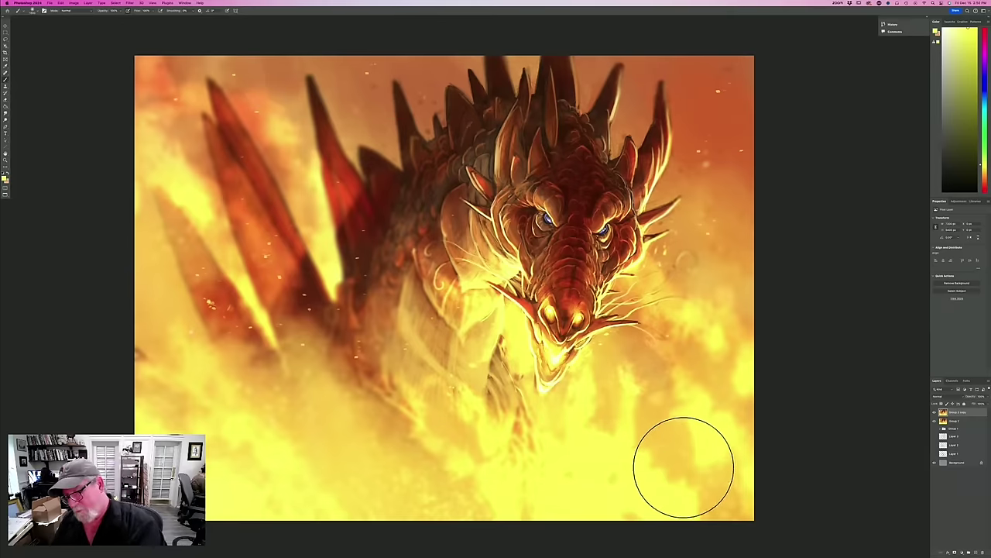
pyautogui.moveTo(717, 482)
pyautogui.mouseDown()
pyautogui.moveTo(731, 481)
pyautogui.moveTo(713, 352)
pyautogui.moveTo(655, 412)
pyautogui.moveTo(605, 434)
pyautogui.mouseUp()
pyautogui.moveTo(693, 307)
pyautogui.mouseDown()
pyautogui.moveTo(741, 438)
pyautogui.moveTo(742, 393)
pyautogui.moveTo(704, 471)
pyautogui.mouseUp()
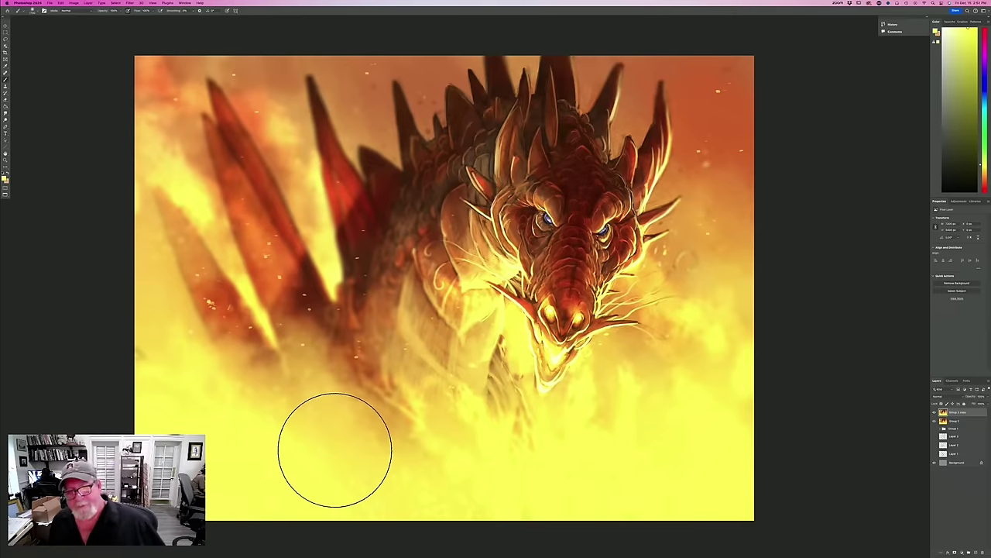
# Switch to a speckled spatter brush, add a new layer on top, and choose an orange foreground colour.
pyautogui.click(31, 11)
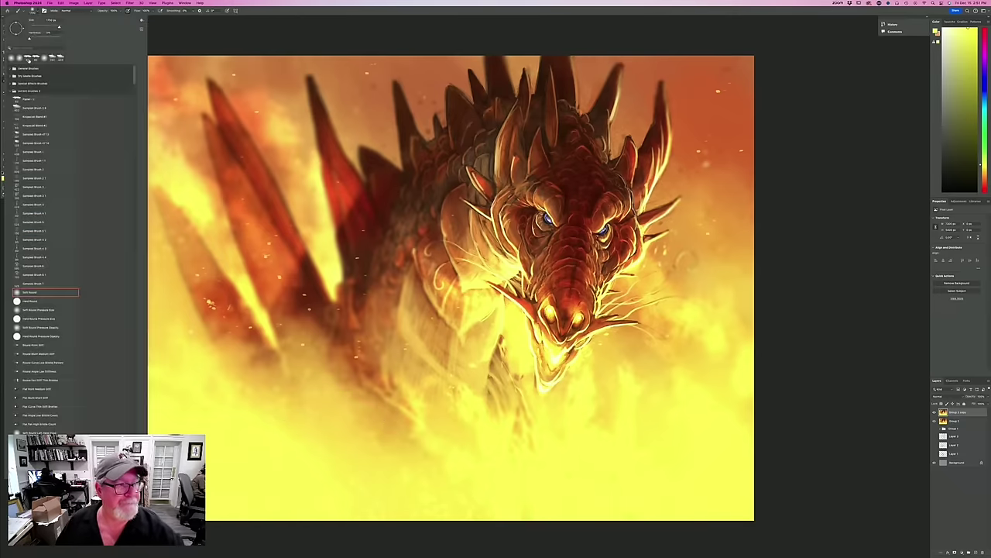
pyautogui.doubleClick(26, 125)
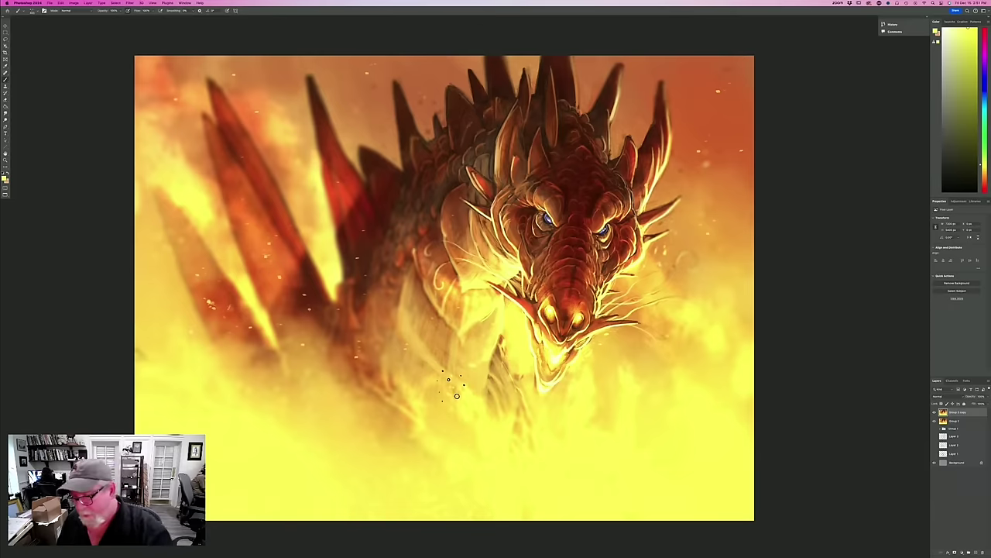
pyautogui.click(969, 551)
pyautogui.click(5, 177)
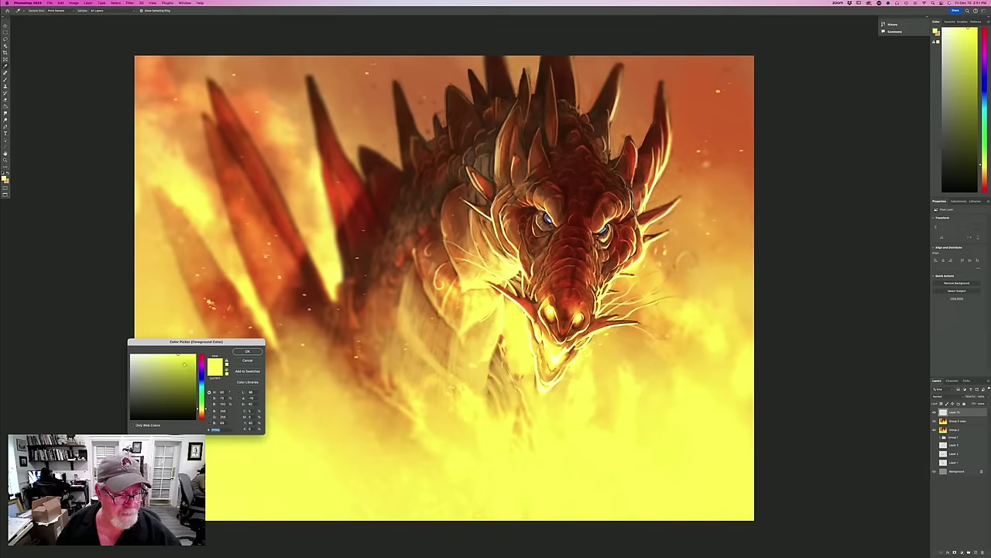
pyautogui.click(211, 325)
pyautogui.click(247, 351)
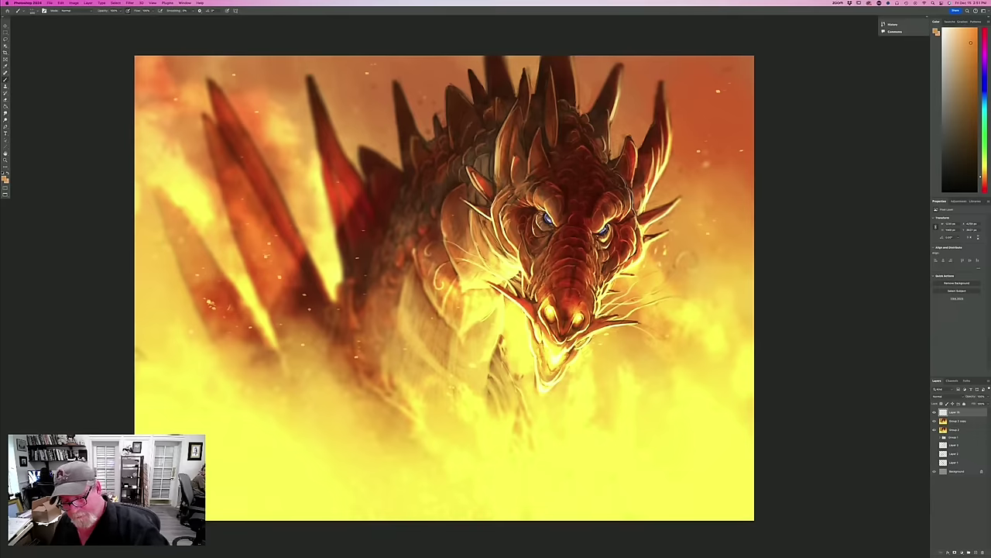
# Choose a spatter brush and scatter small dark ember specks over the wing and the yellow flames.
pyautogui.click(32, 10)
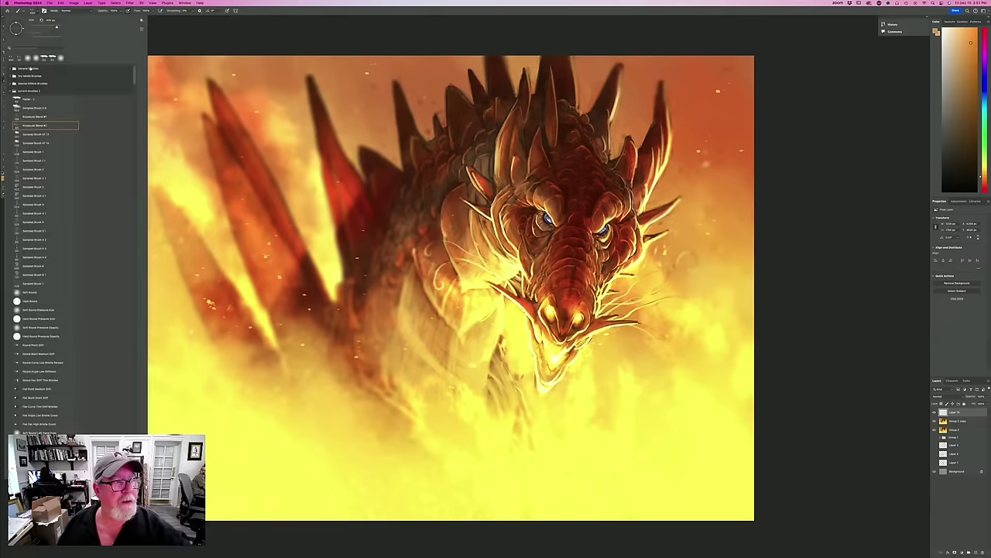
pyautogui.click(24, 118)
pyautogui.click(187, 43)
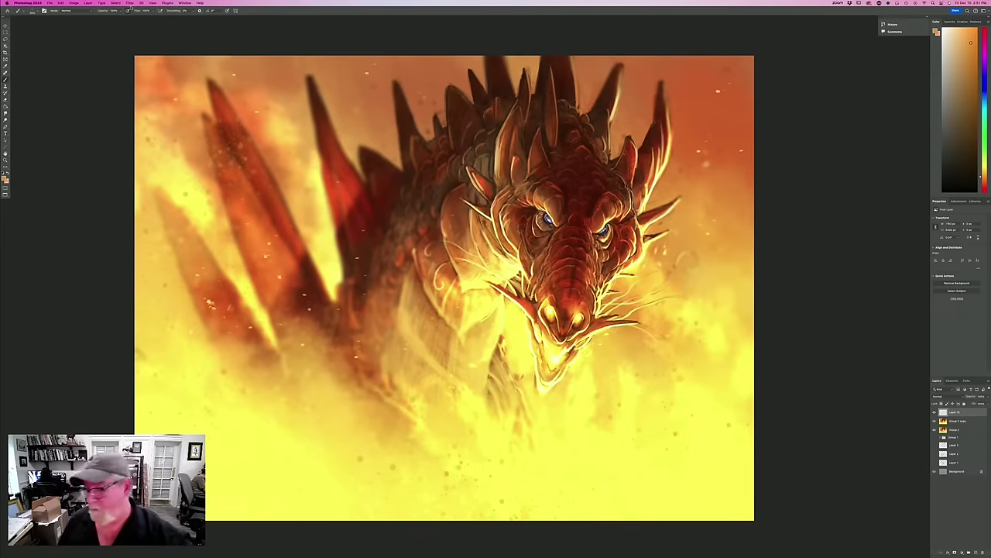
# Try a 50-300mm Zoom lens flare over the dragon's open mouth on the Group 2 copy layer.
pyautogui.click(953, 421)
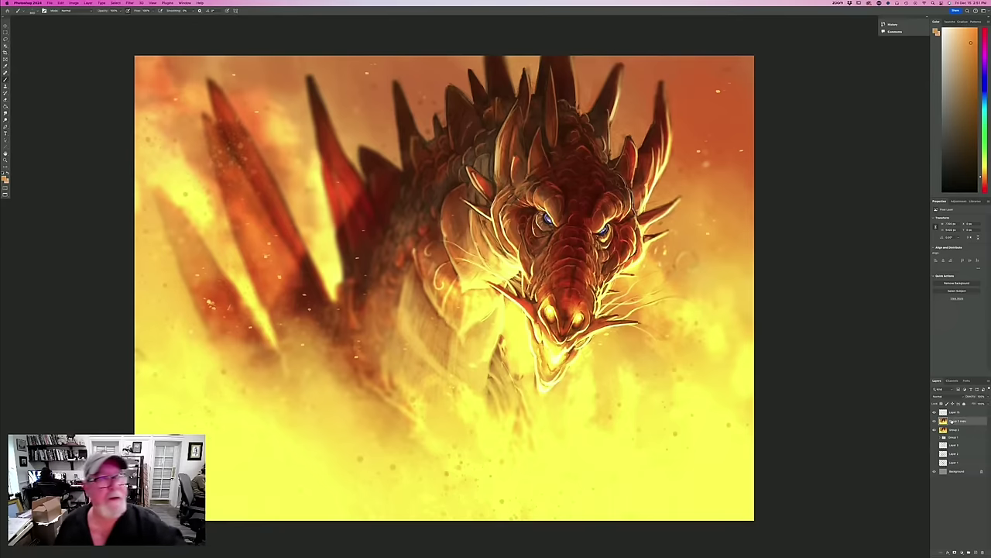
pyautogui.click(129, 3)
pyautogui.moveTo(154, 92)
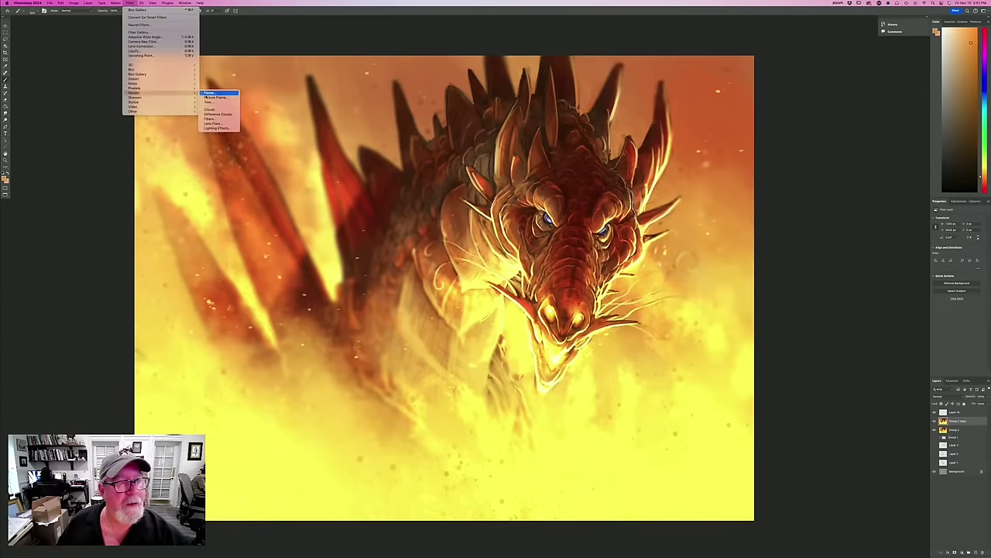
pyautogui.click(208, 124)
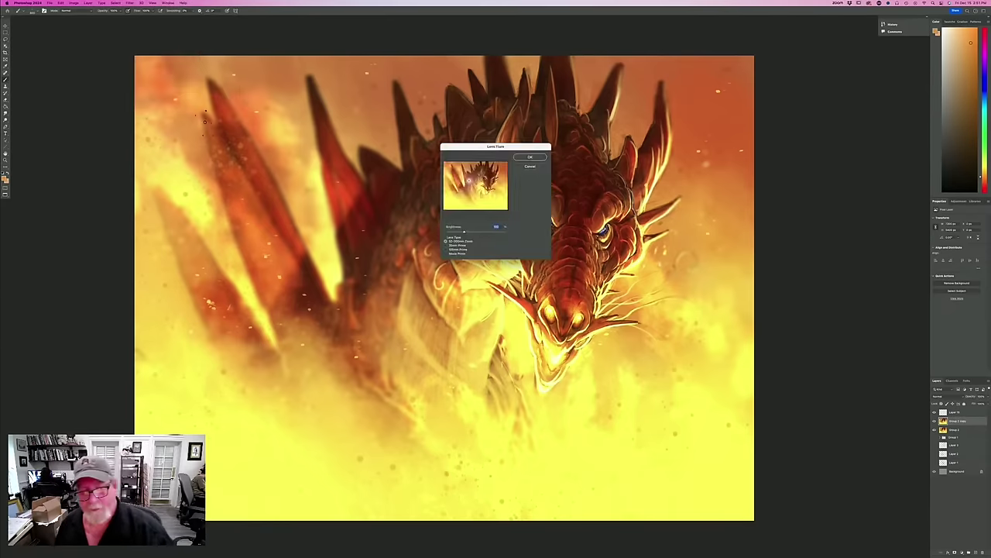
pyautogui.moveTo(468, 179); pyautogui.dragTo(486, 194)
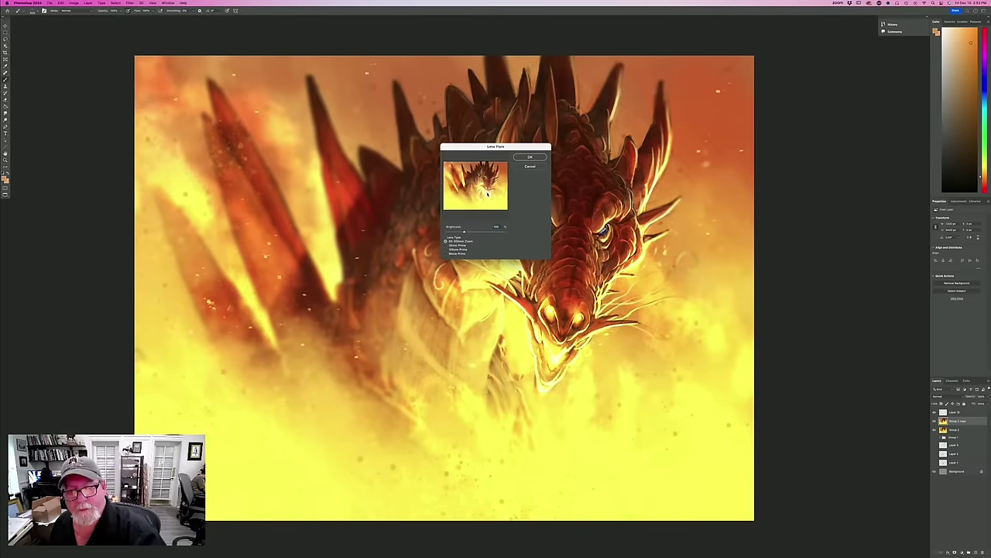
pyautogui.click(529, 157)
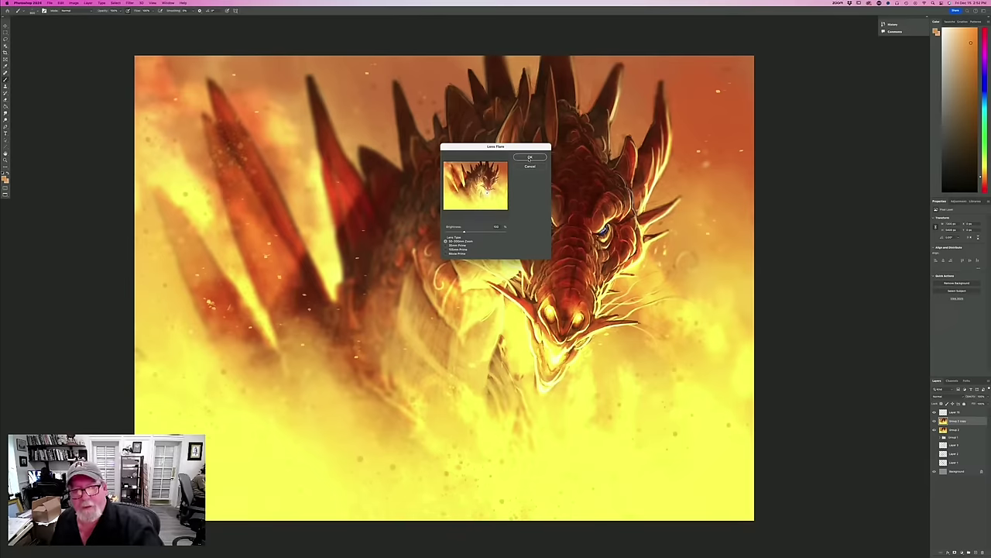
pyautogui.click(523, 158)
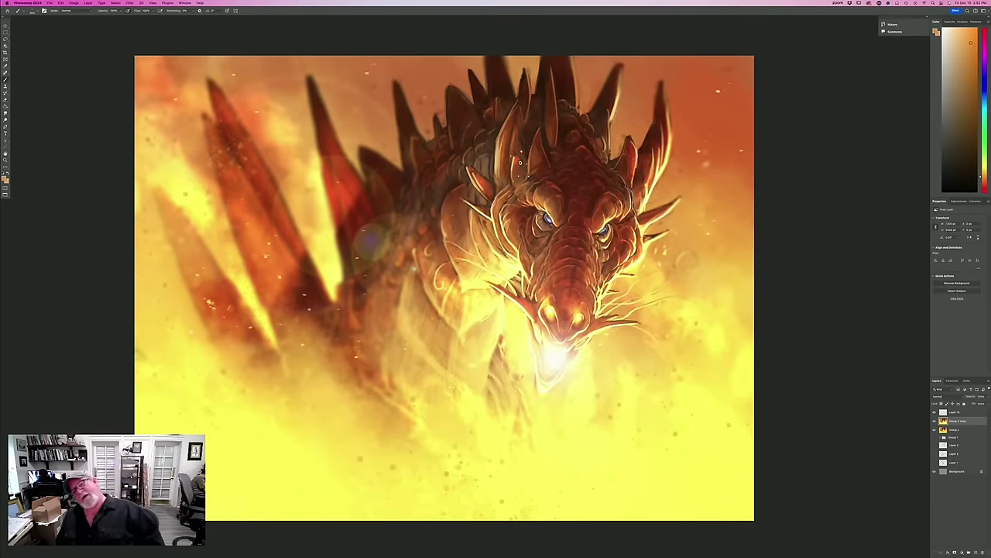
pyautogui.press('super+z')
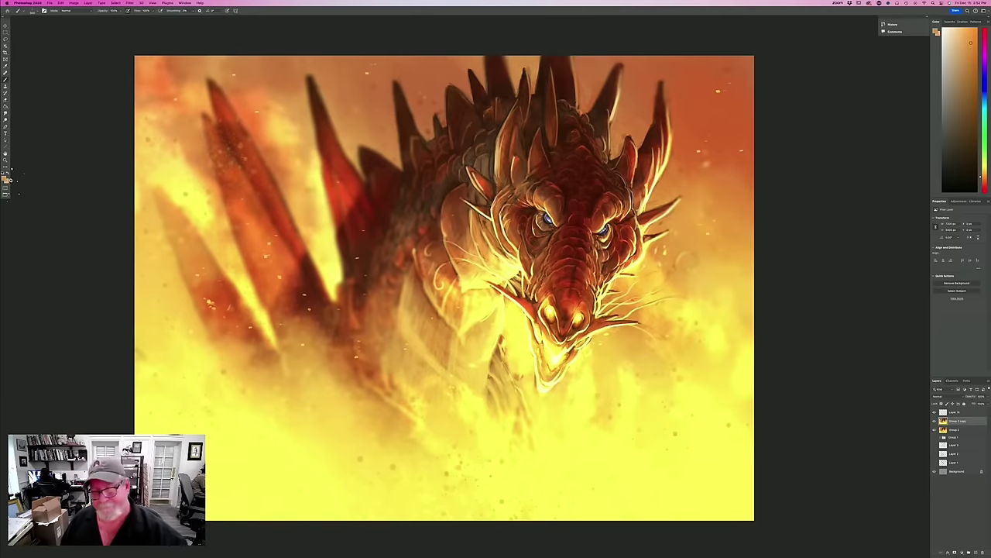
# Add a new layer above the ember specks and choose a muted brown foreground colour.
pyautogui.click(956, 412)
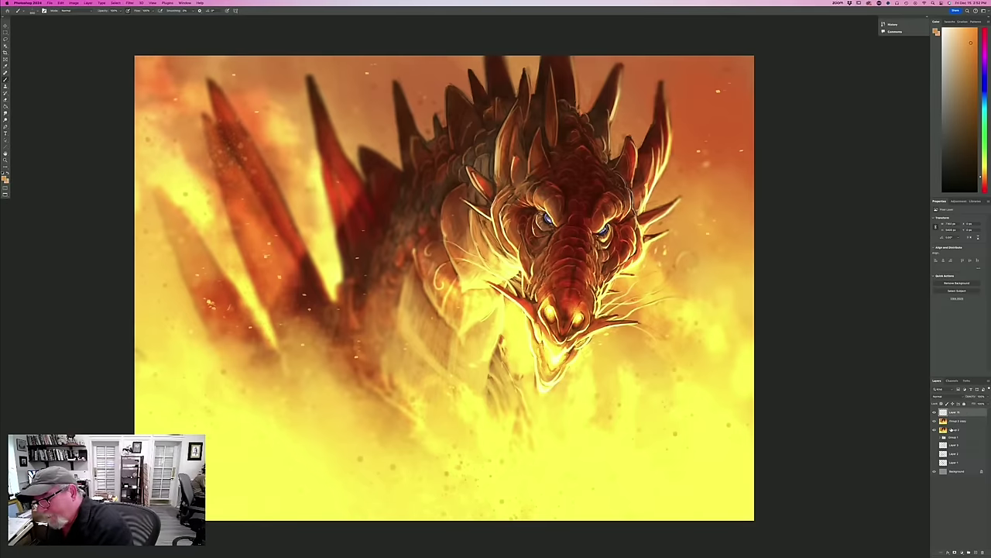
pyautogui.click(975, 552)
pyautogui.click(5, 178)
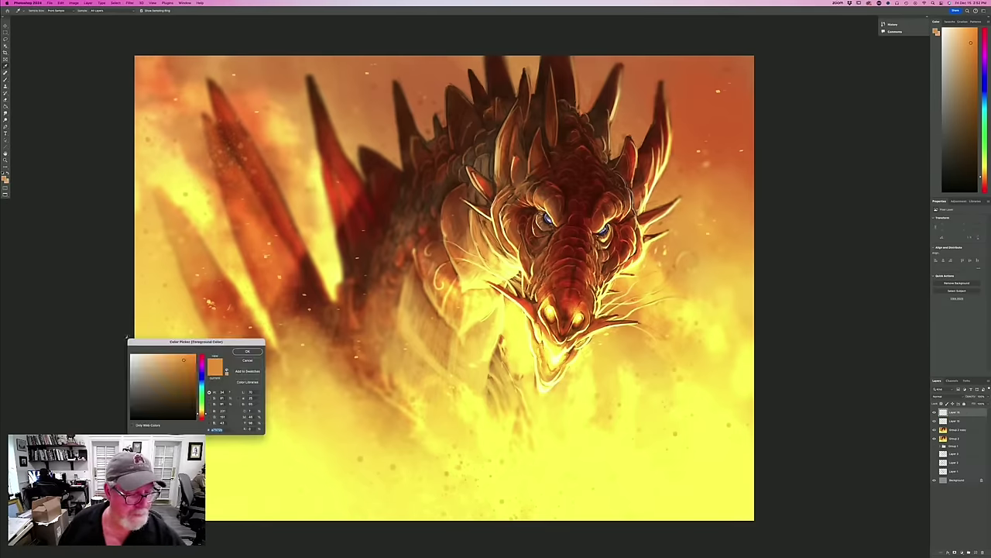
pyautogui.click(158, 390)
pyautogui.click(247, 350)
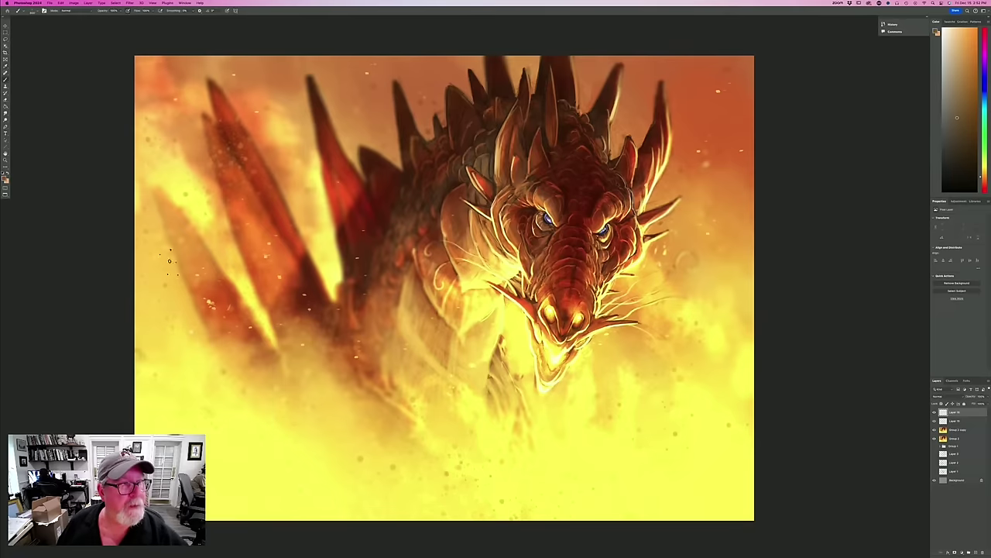
# With the first brush in the Current Brushes 2 group, stroke the dragon's neck scales and set the layer's blend mode to Multiply.
pyautogui.click(32, 12)
pyautogui.click(23, 102)
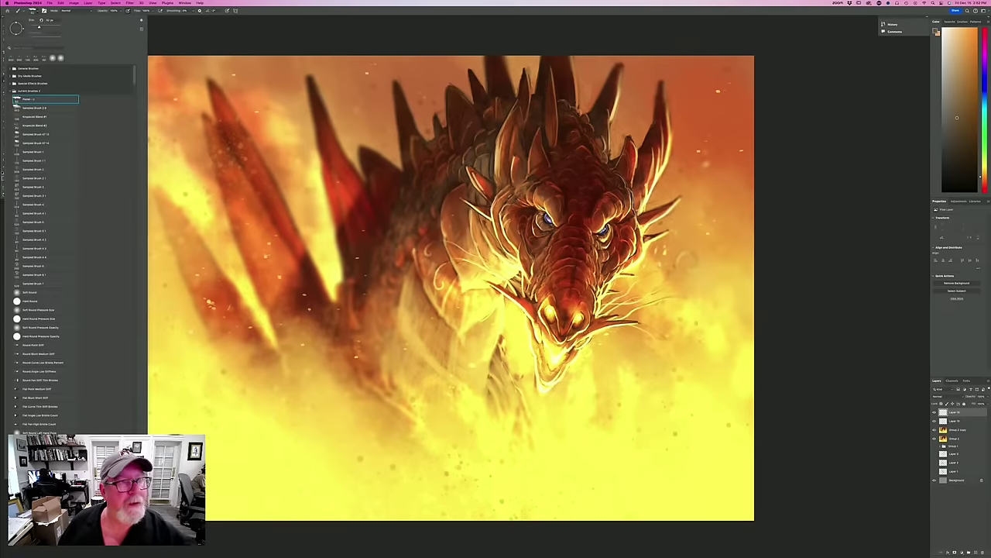
pyautogui.press('Return')
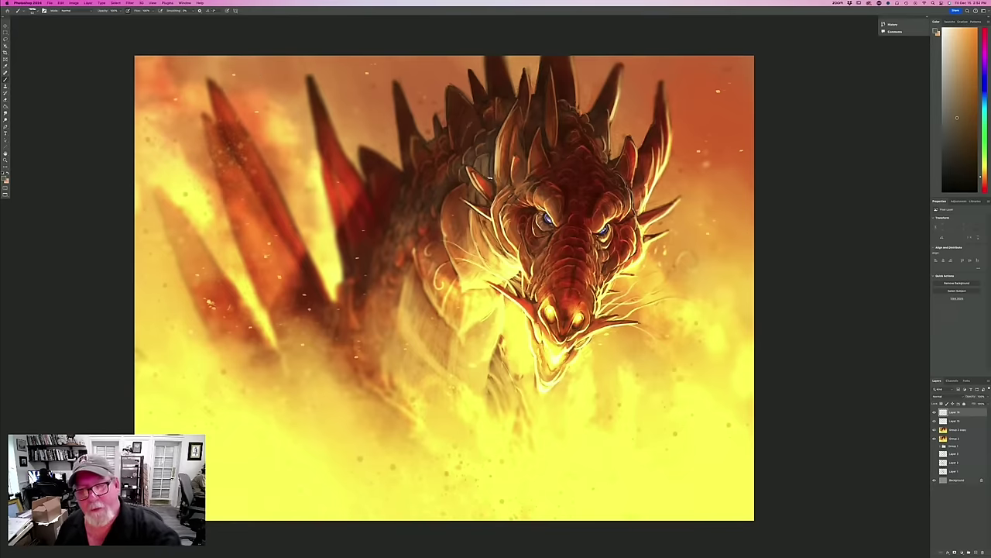
pyautogui.moveTo(488, 168); pyautogui.dragTo(492, 181)
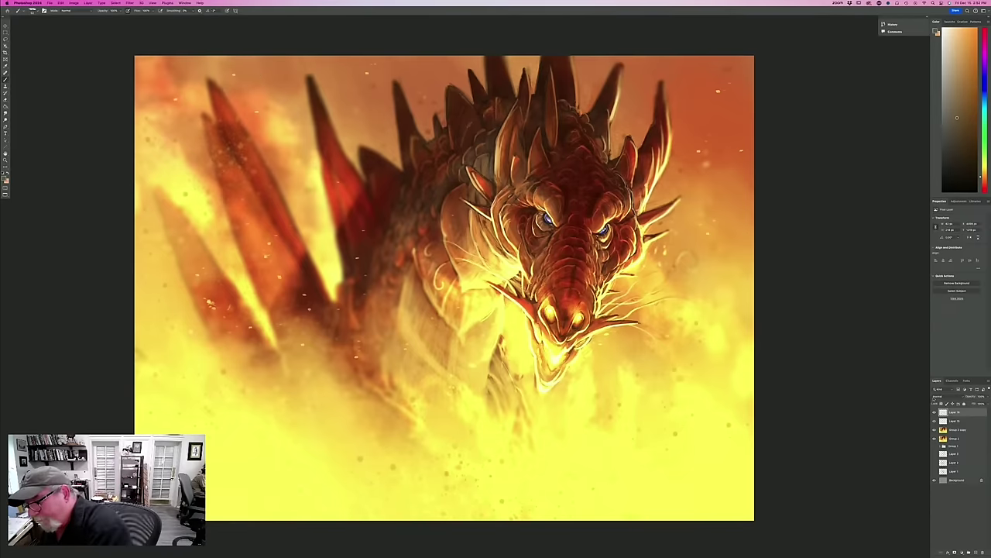
pyautogui.click(946, 396)
pyautogui.click(947, 411)
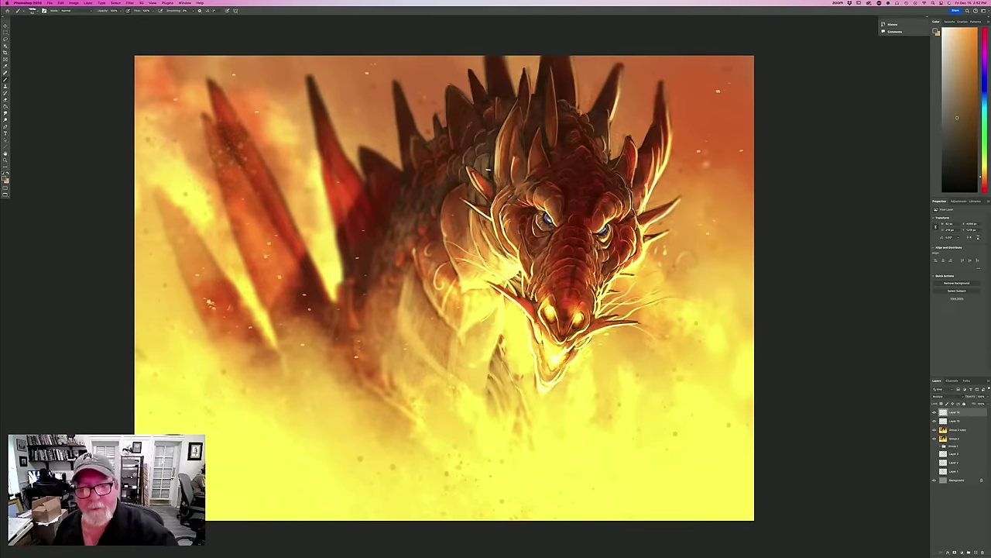